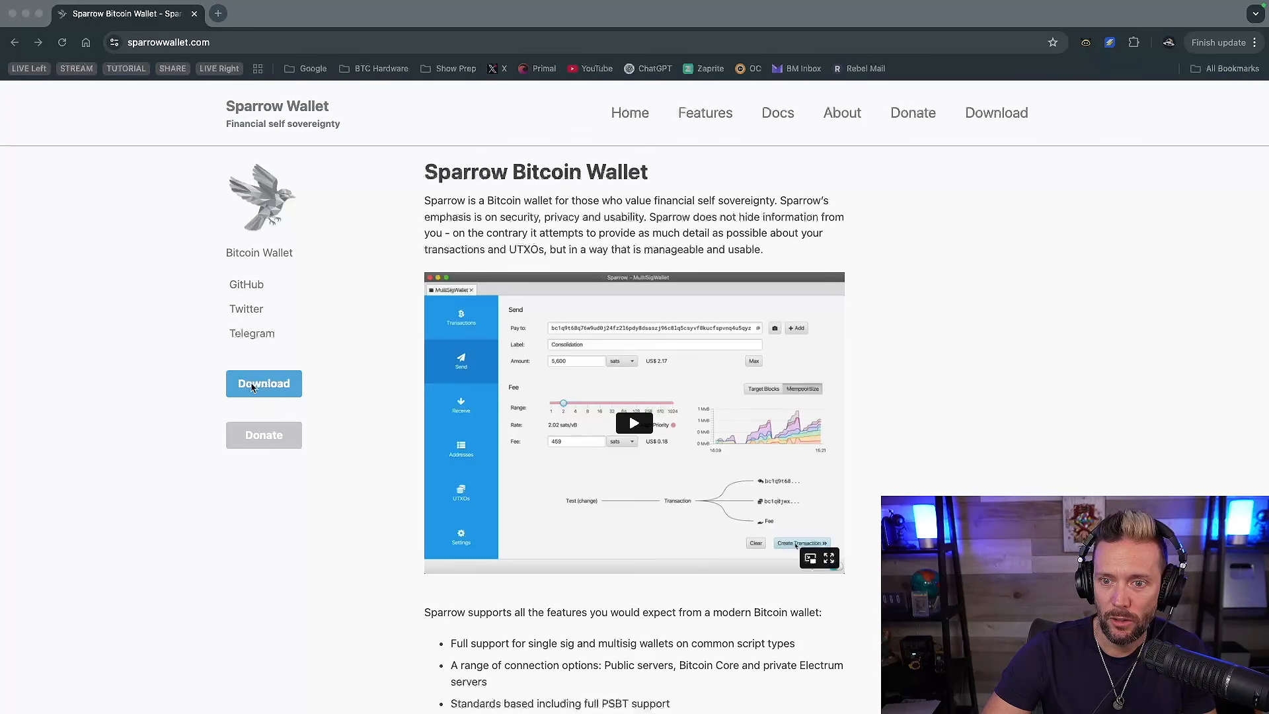
Download Sparrow-2.1.3-aarch64.dmg from the Sparrow download page in Chrome and open the installer.
left_click(1009, 137)
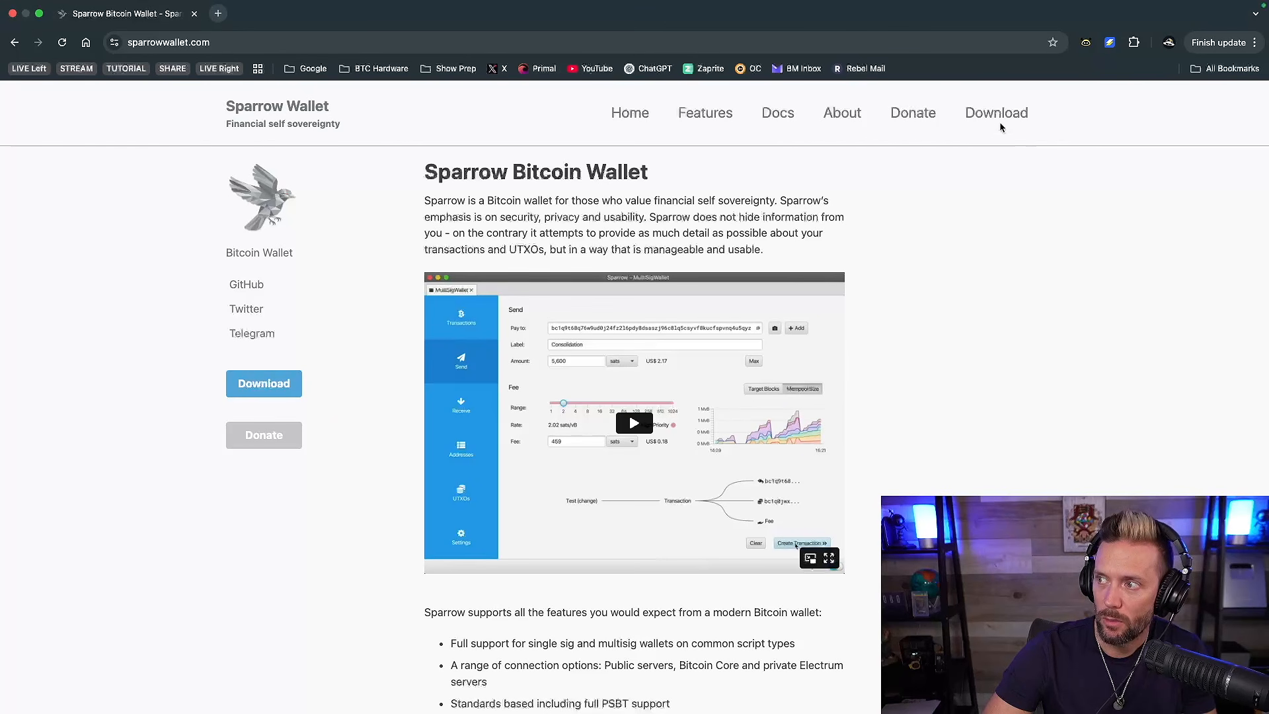
left_click(997, 122)
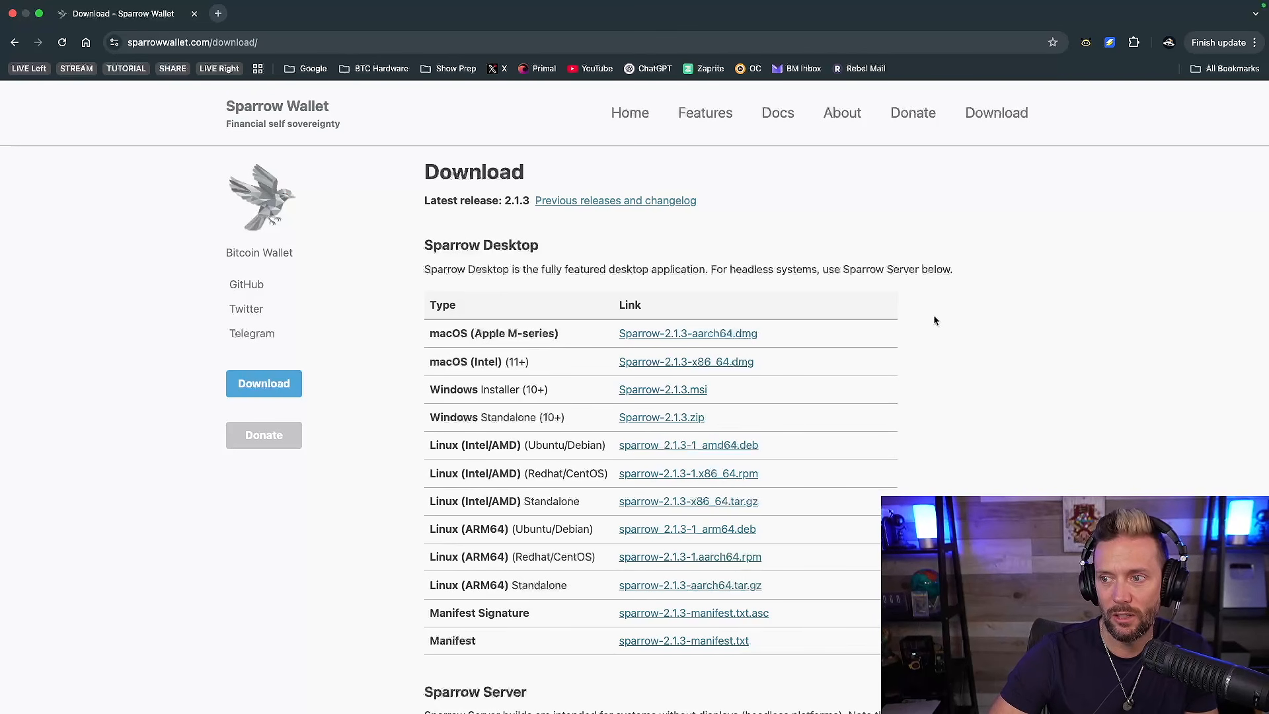
scroll(869, 301, "down", 1)
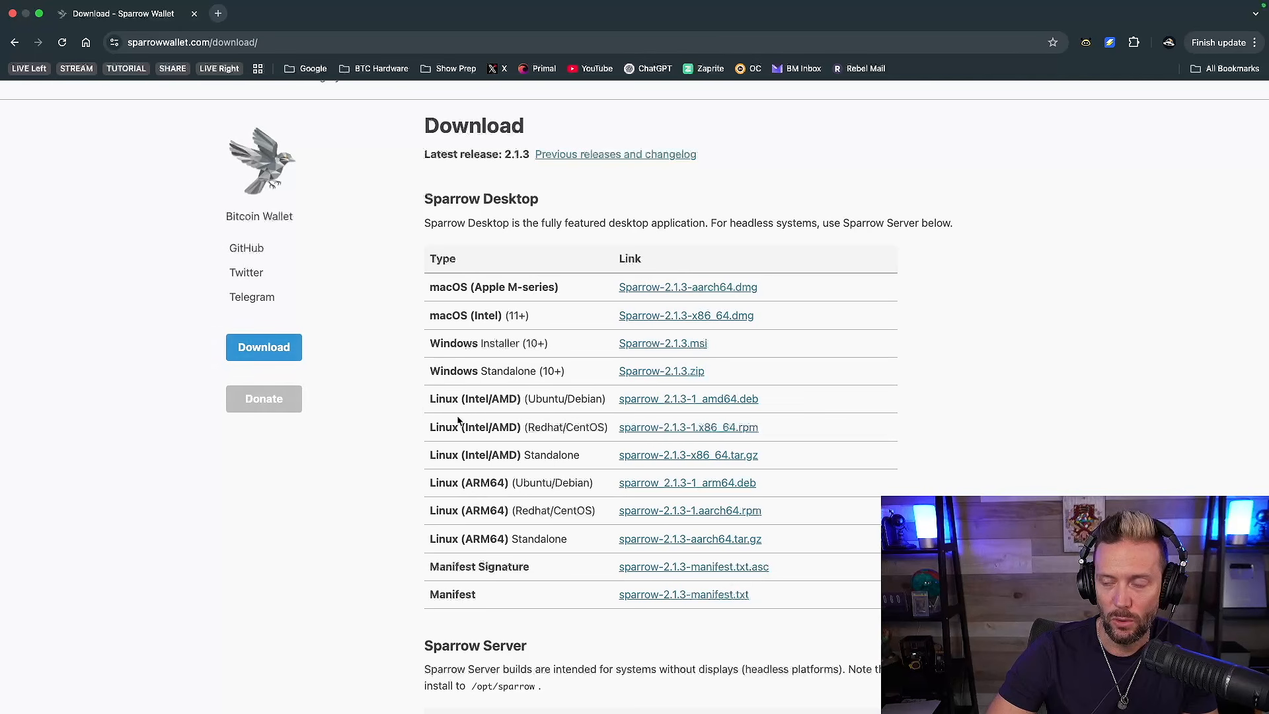
left_click(663, 288)
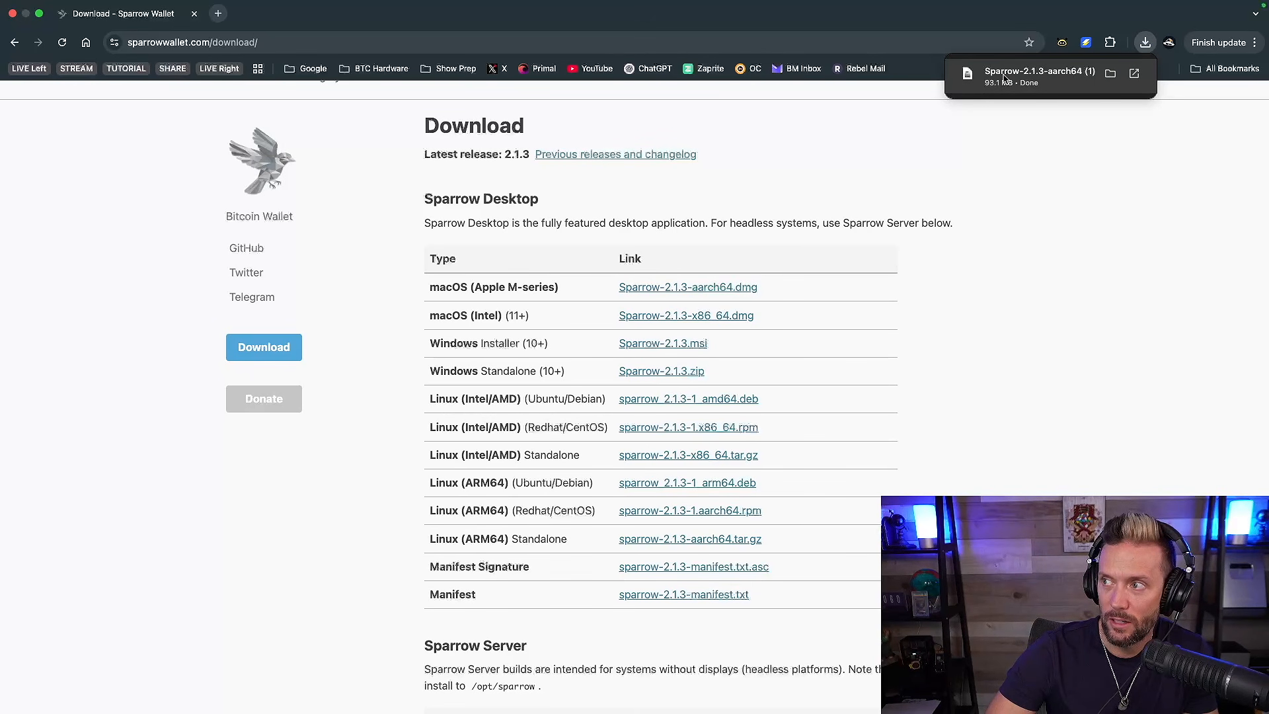
left_click(1004, 77)
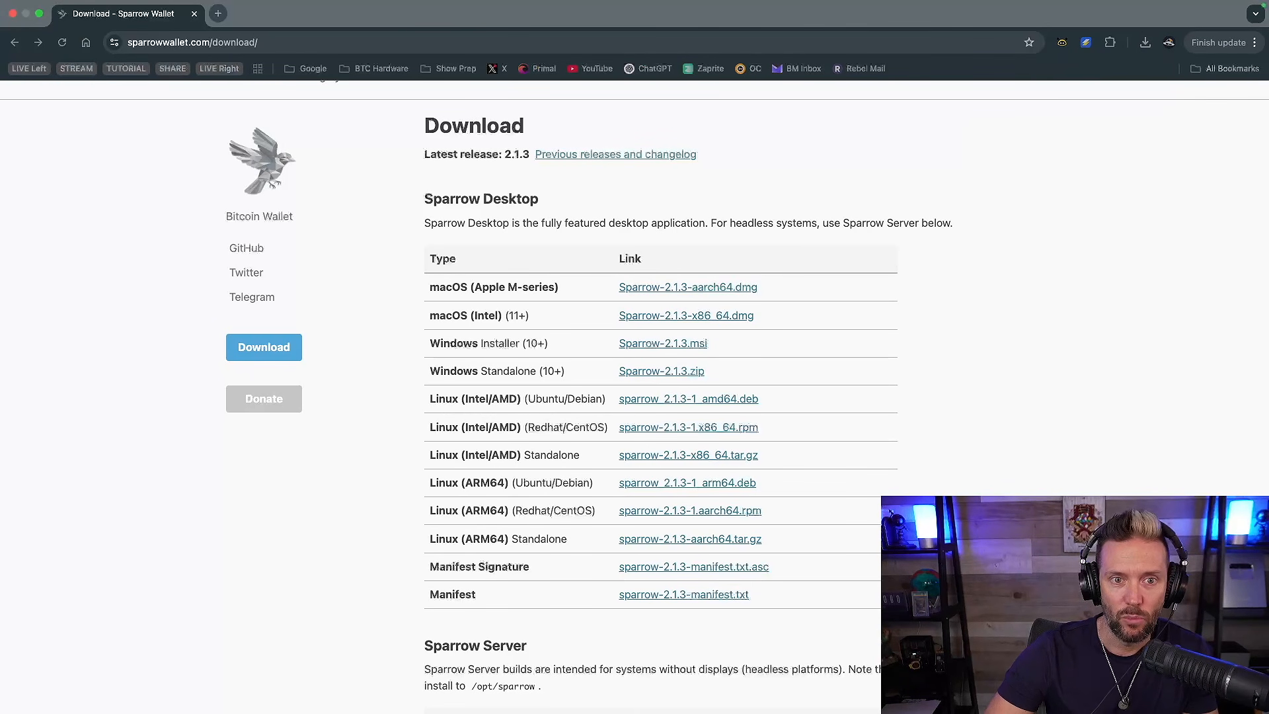
key("ctrl+Left")
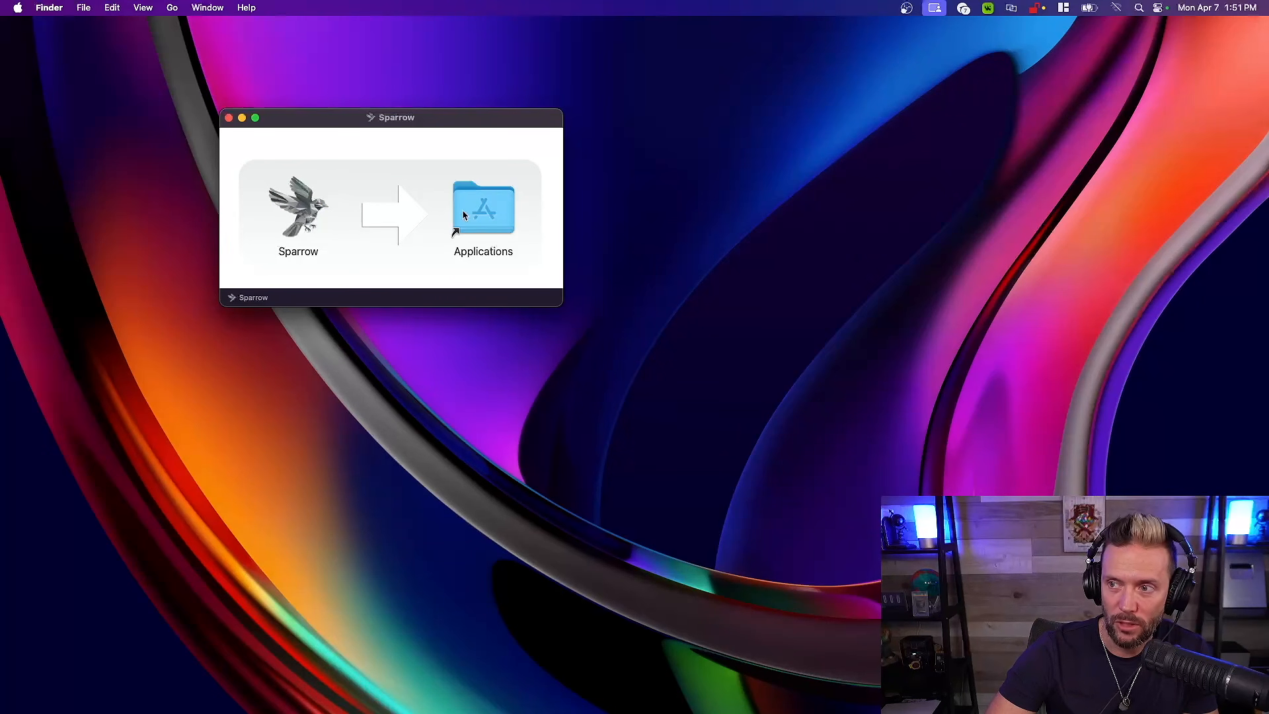
Copy the Sparrow app into the Applications folder and close the installer window.
left_click_drag(298, 215, 456, 221)
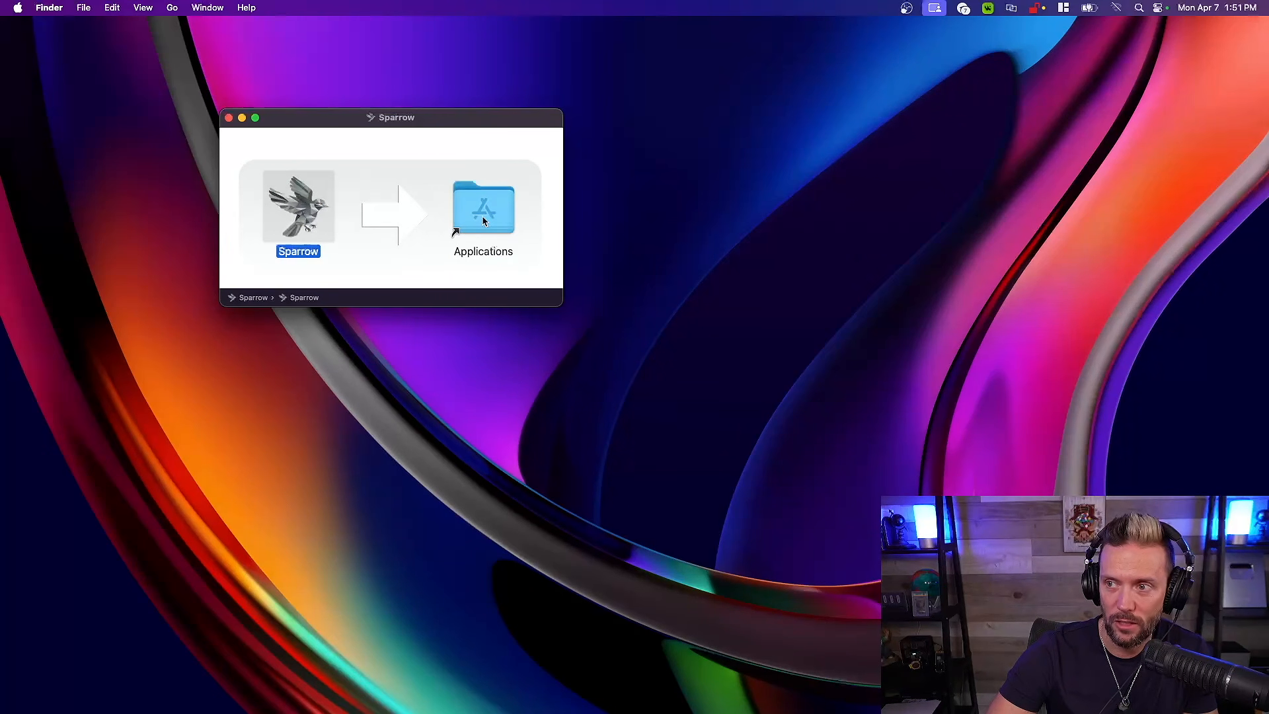
double_click(484, 216)
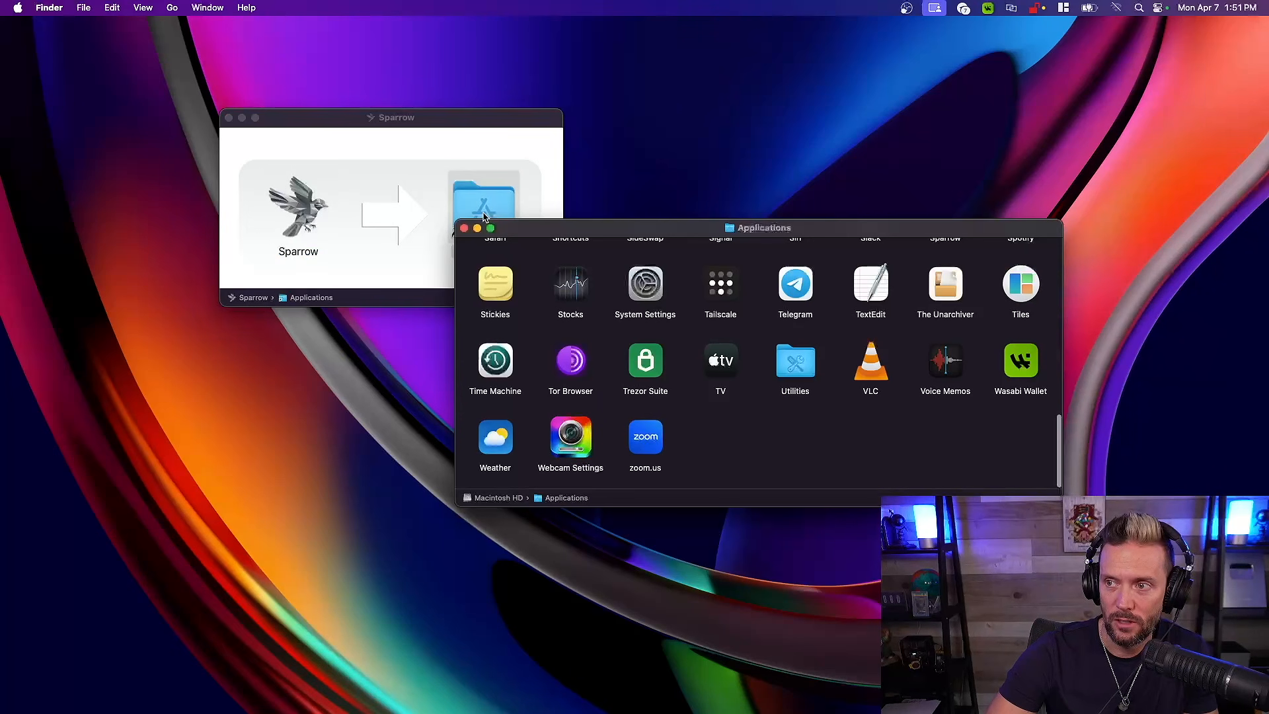
left_click(229, 117)
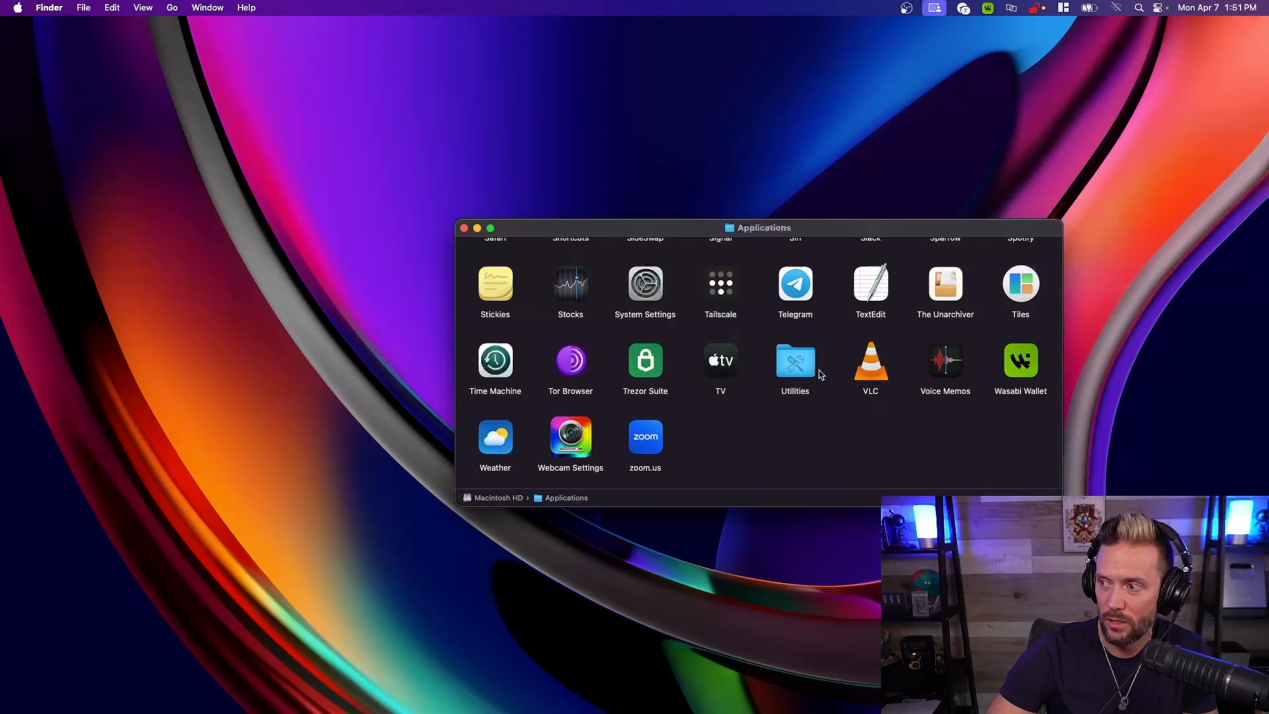
Launch Sparrow from Applications and allow the downloaded app to open.
scroll(783, 367, "up", 1)
scroll(782, 368, "up", 3)
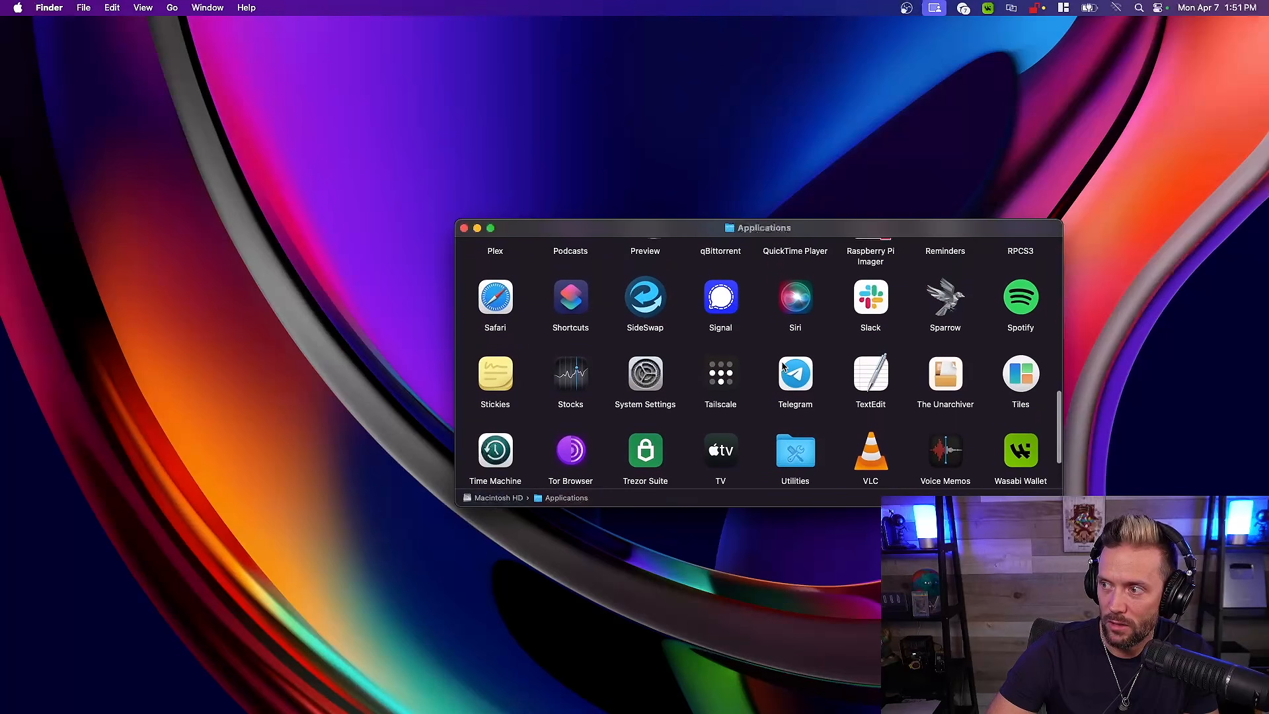
left_click(950, 301)
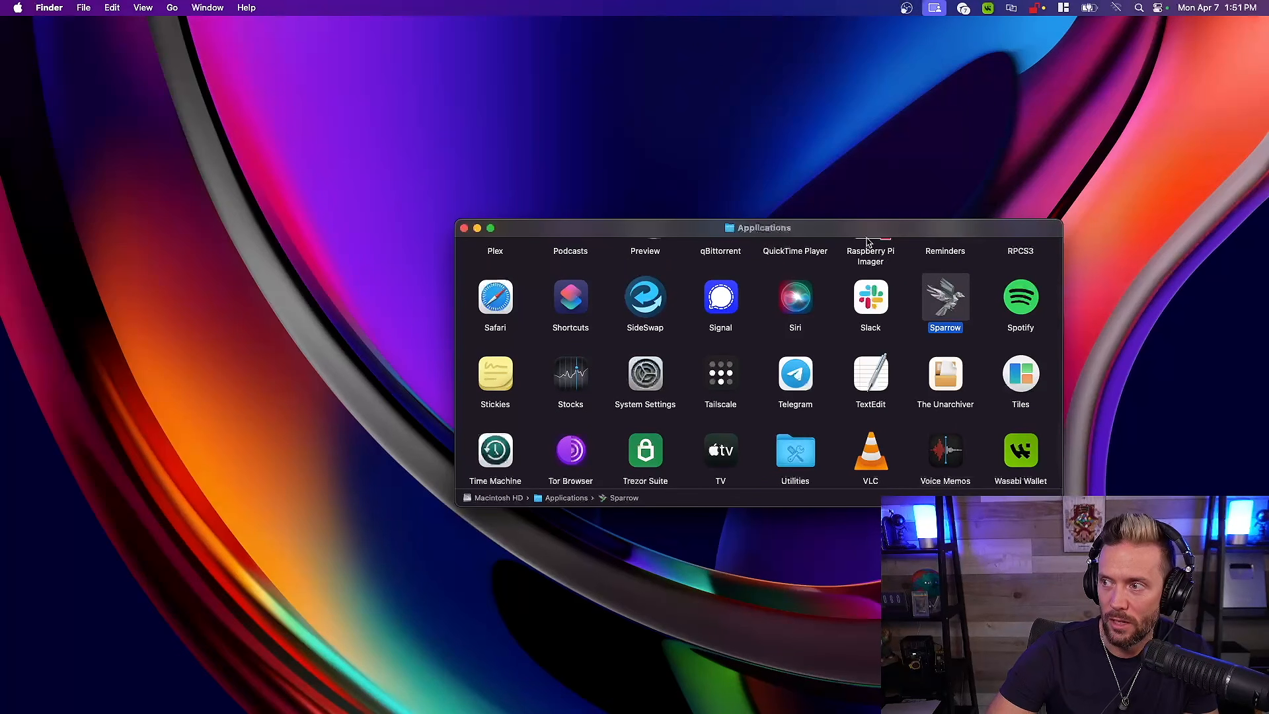
left_click_drag(836, 231, 508, 117)
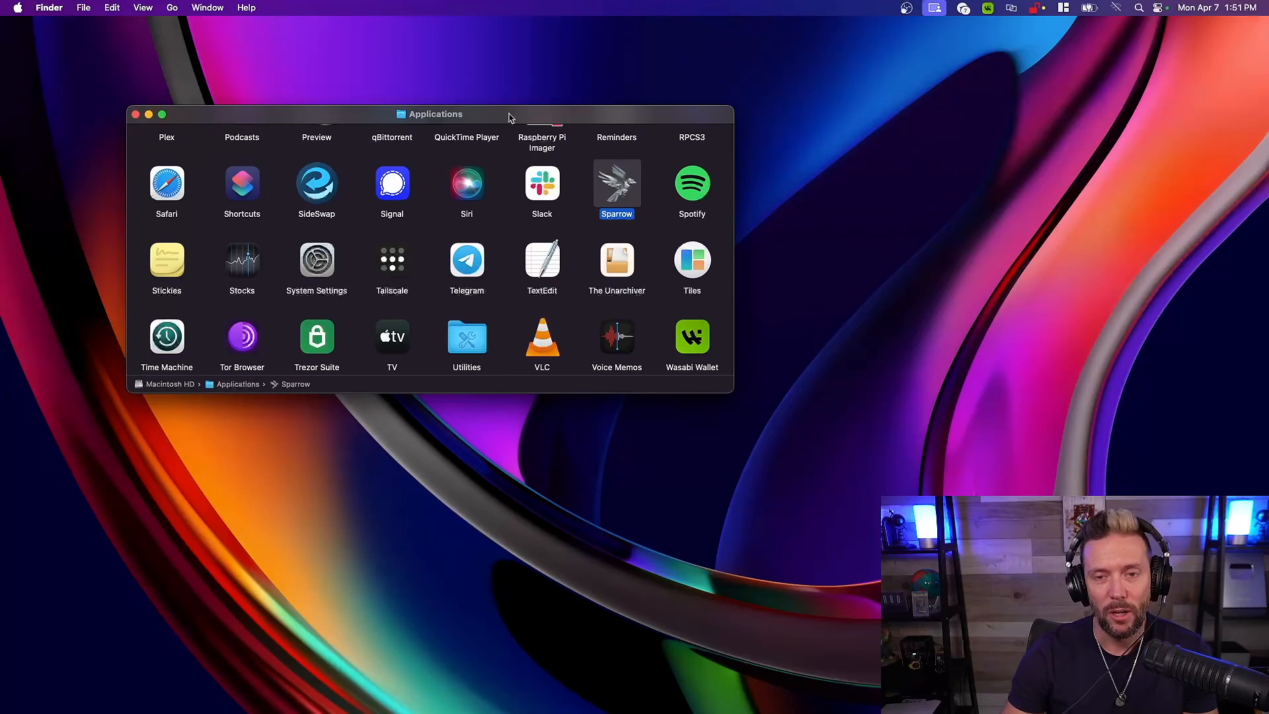
double_click(614, 184)
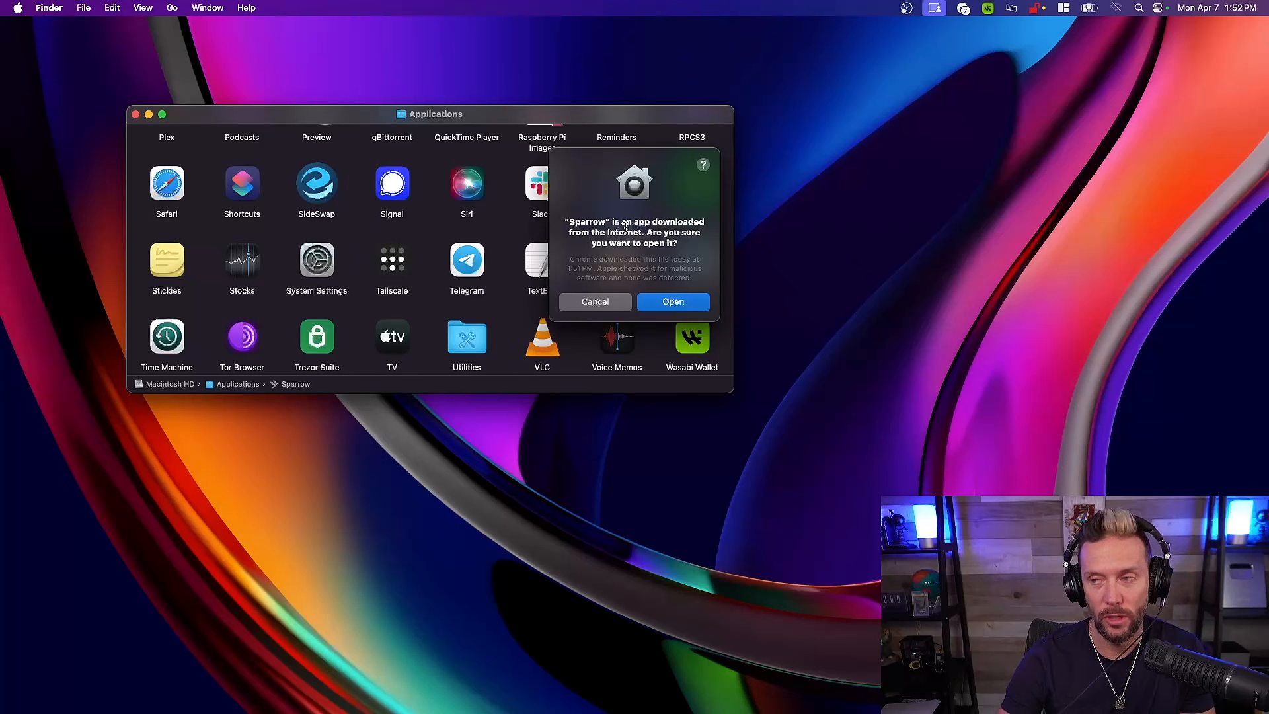
left_click(665, 304)
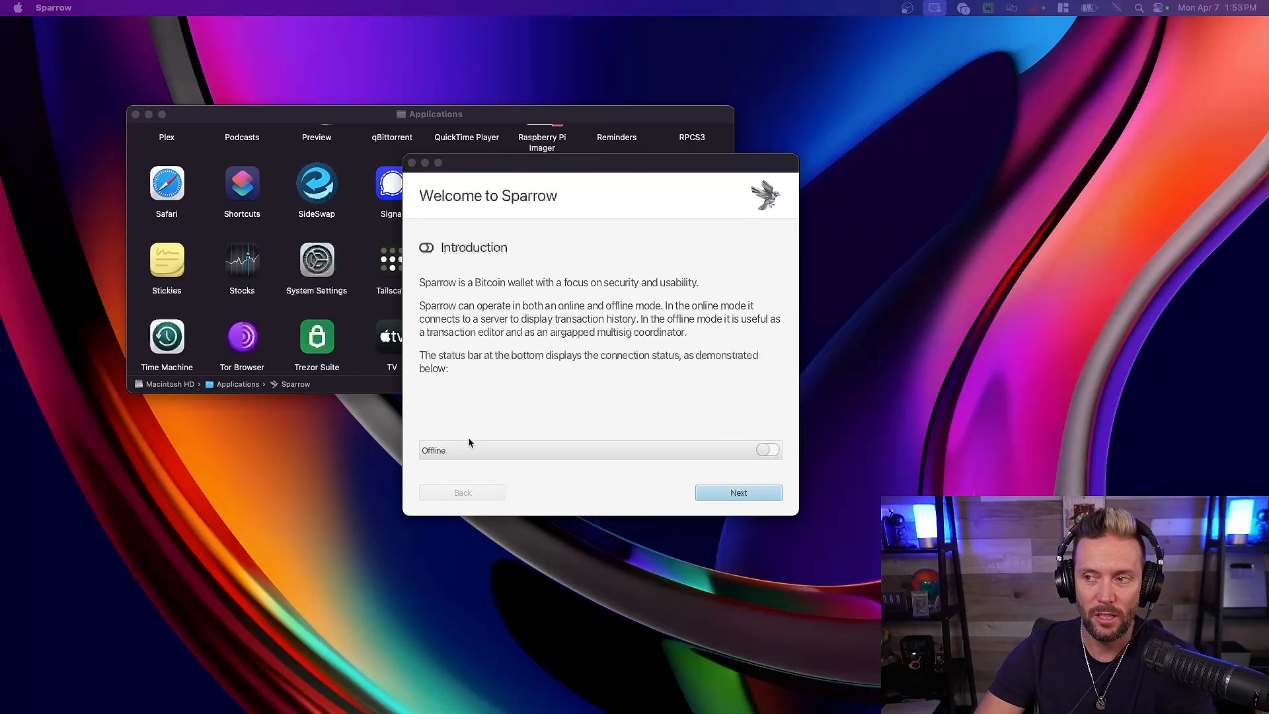
Close the Applications window and advance the welcome intro to the private Electrum server page.
left_click(136, 115)
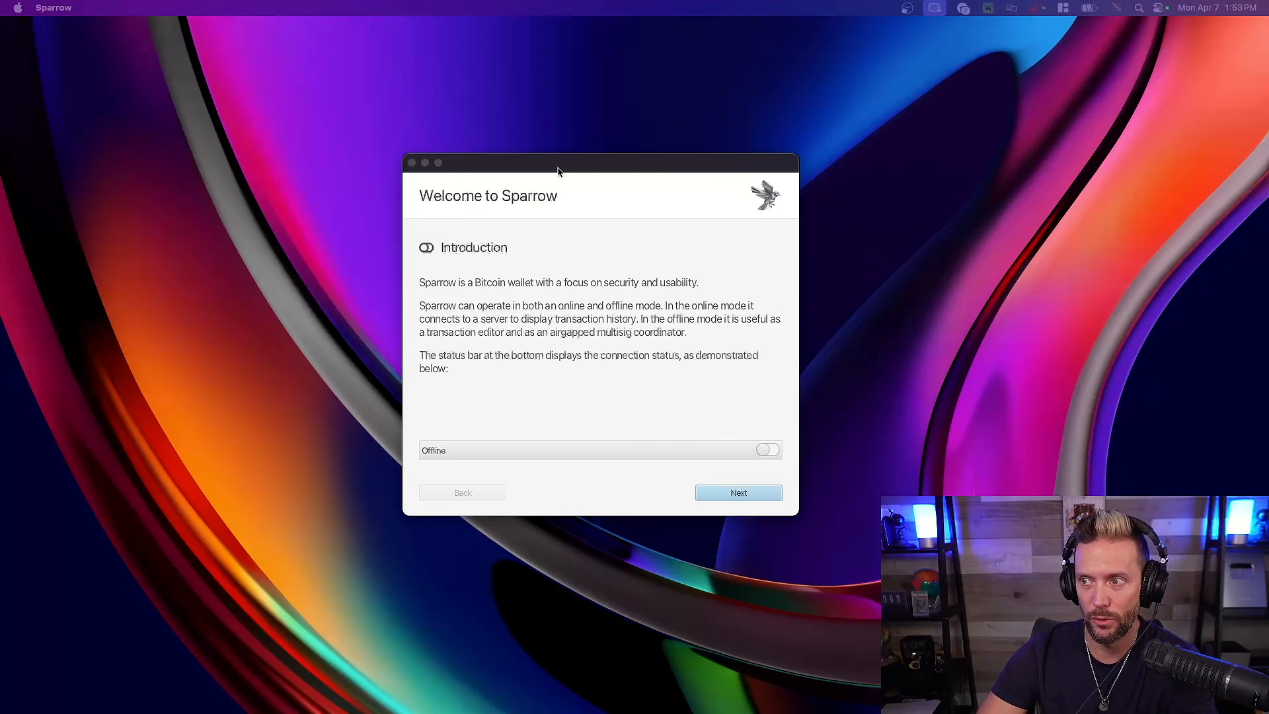
left_click_drag(558, 170, 348, 94)
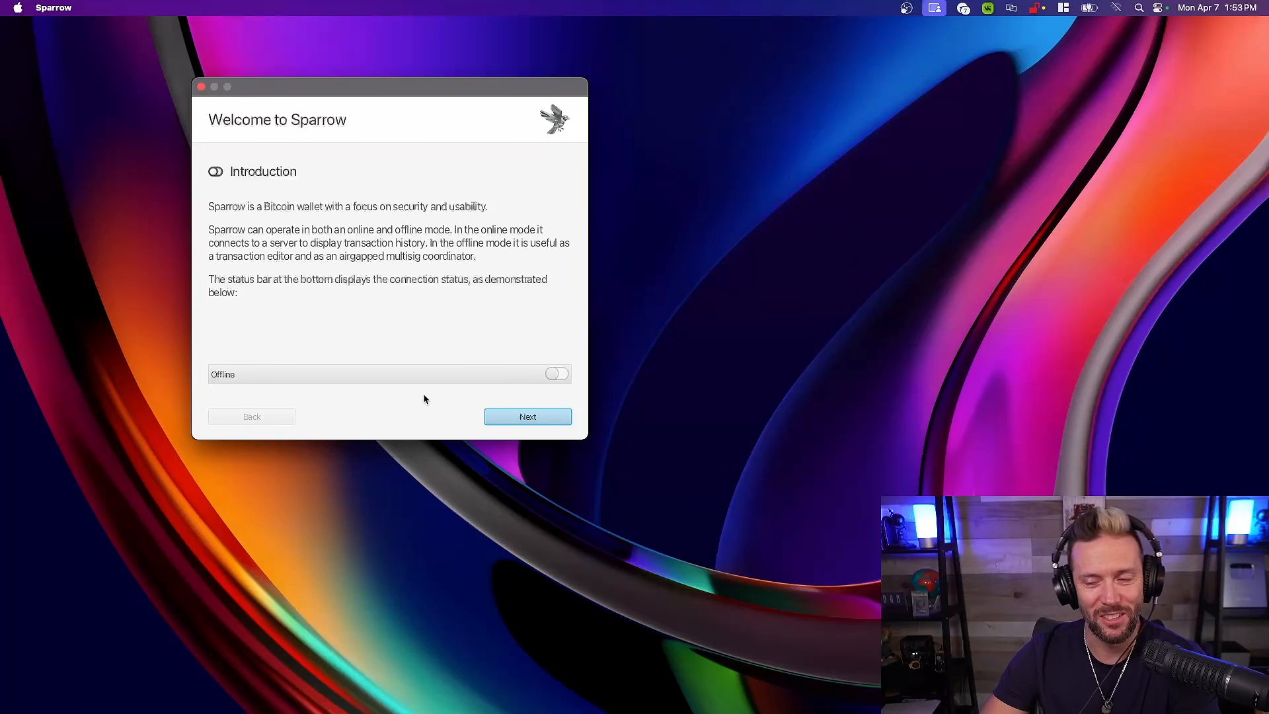
left_click(524, 417)
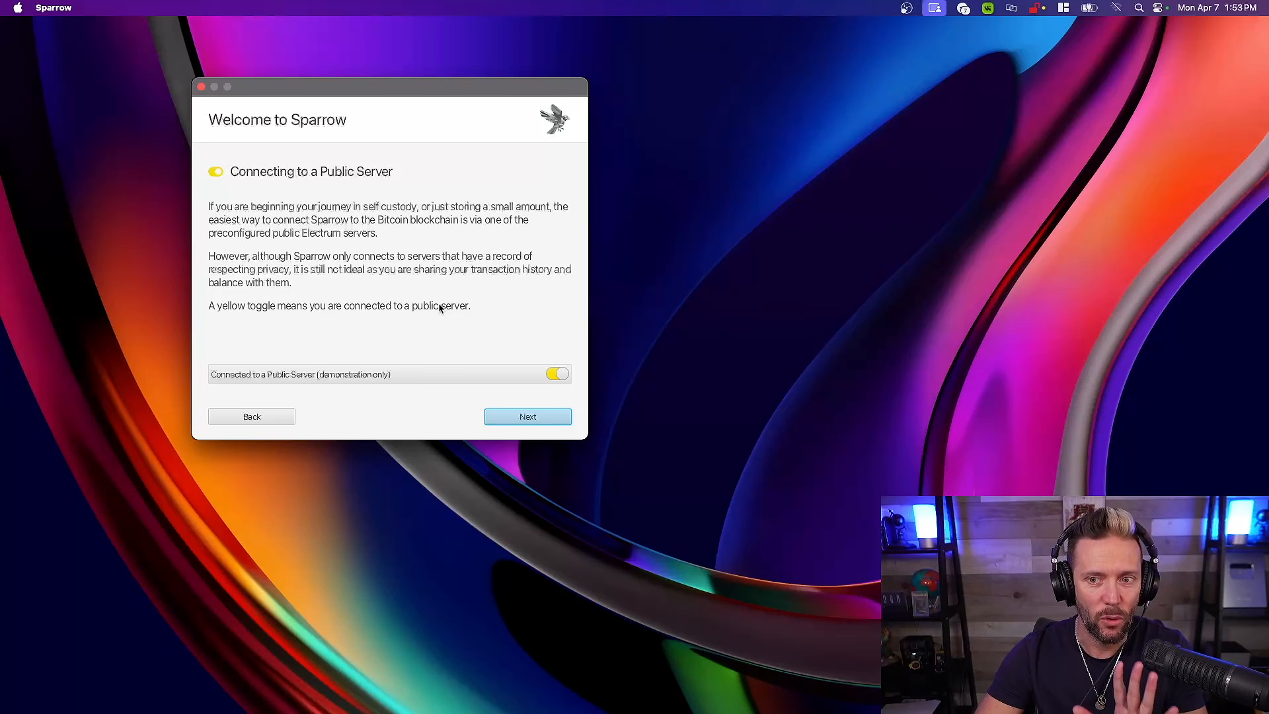
left_click(522, 420)
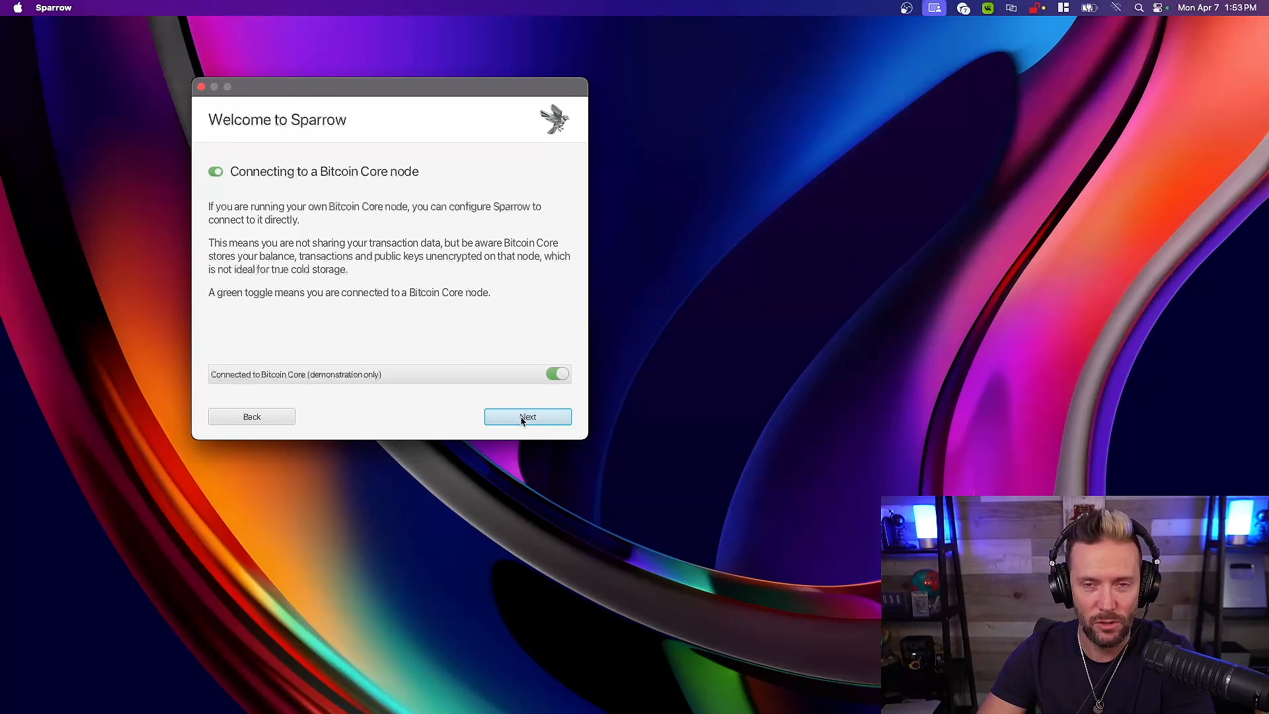
left_click(522, 418)
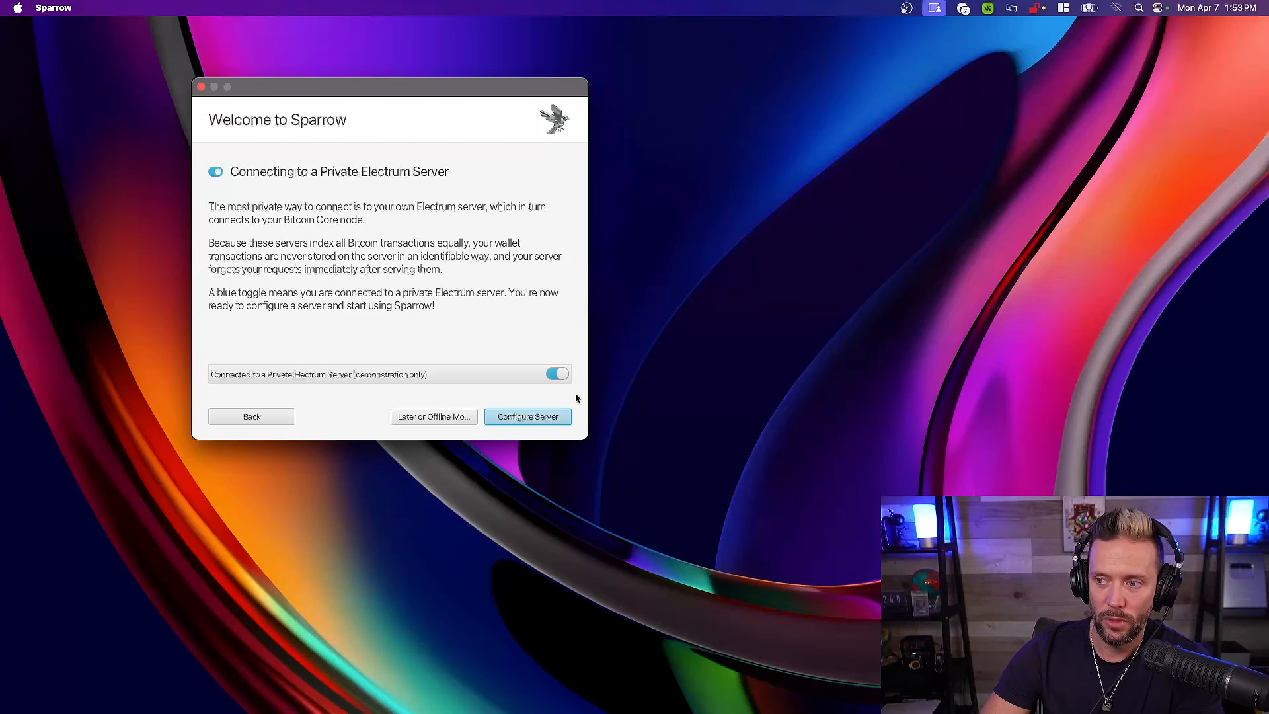
Use public server electrum.bitaroo.net, test the connection successfully, and start creating a new wallet.
left_click(533, 419)
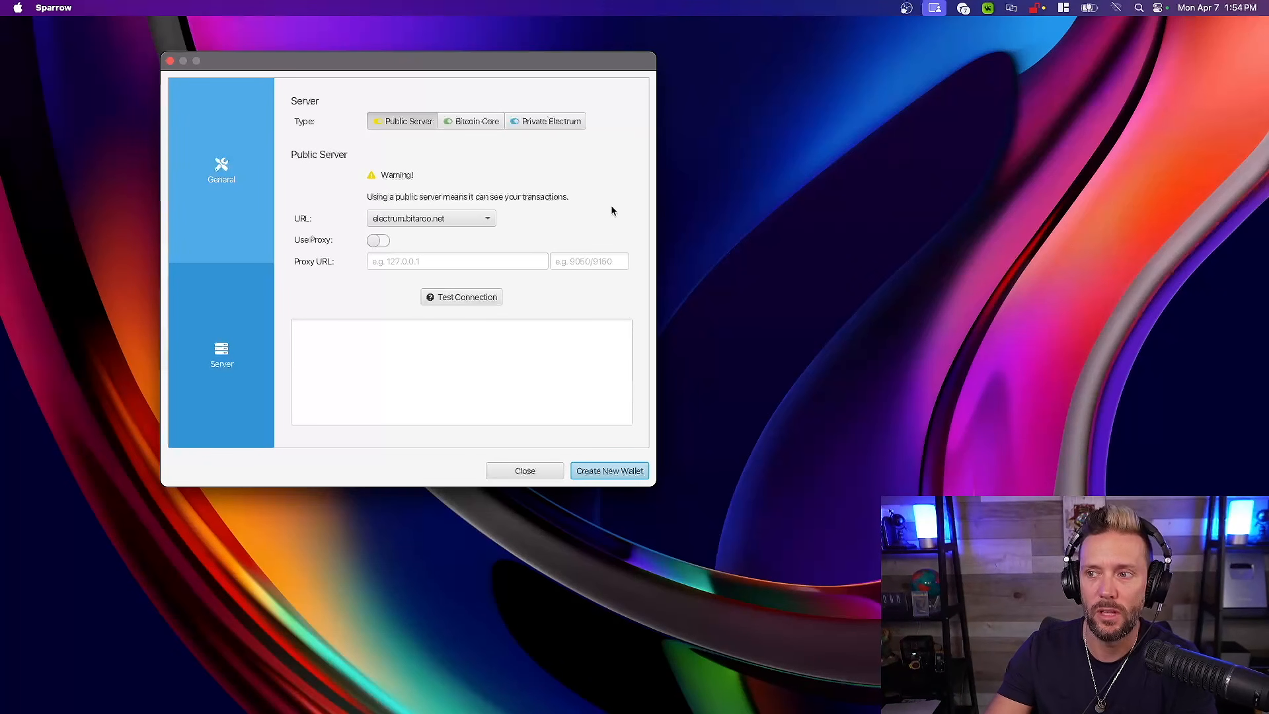
left_click(493, 222)
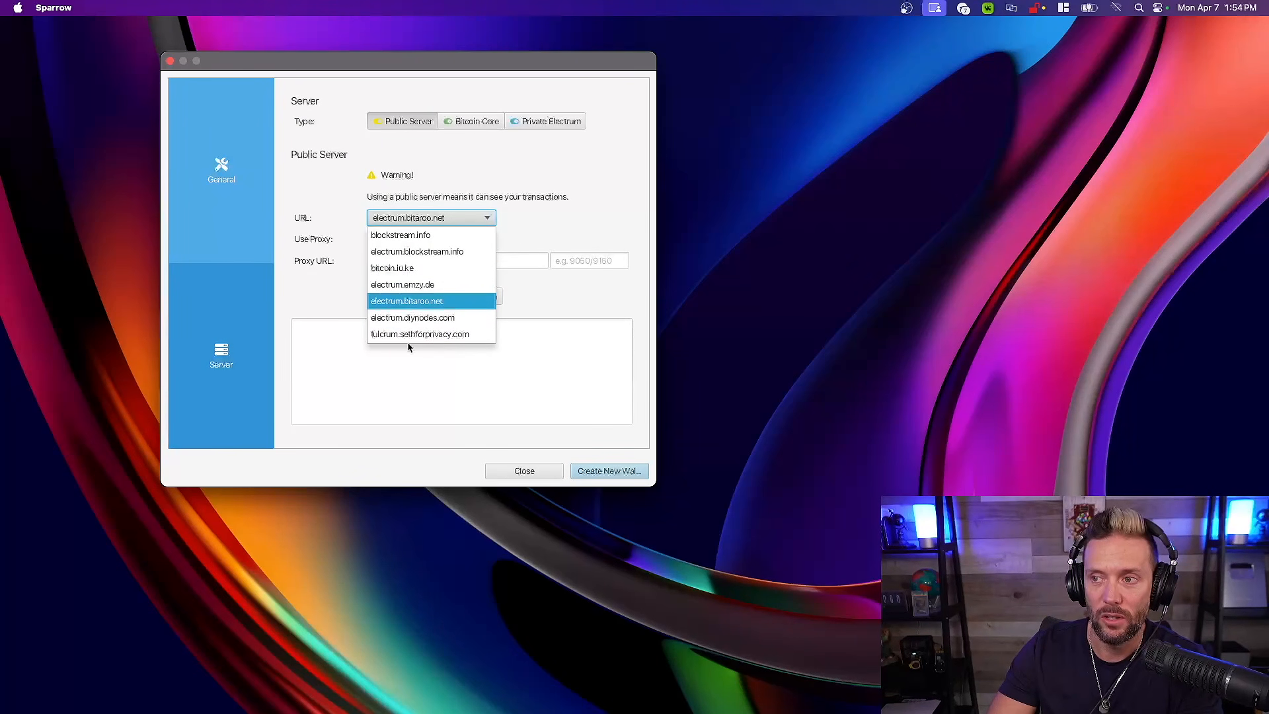
left_click(569, 211)
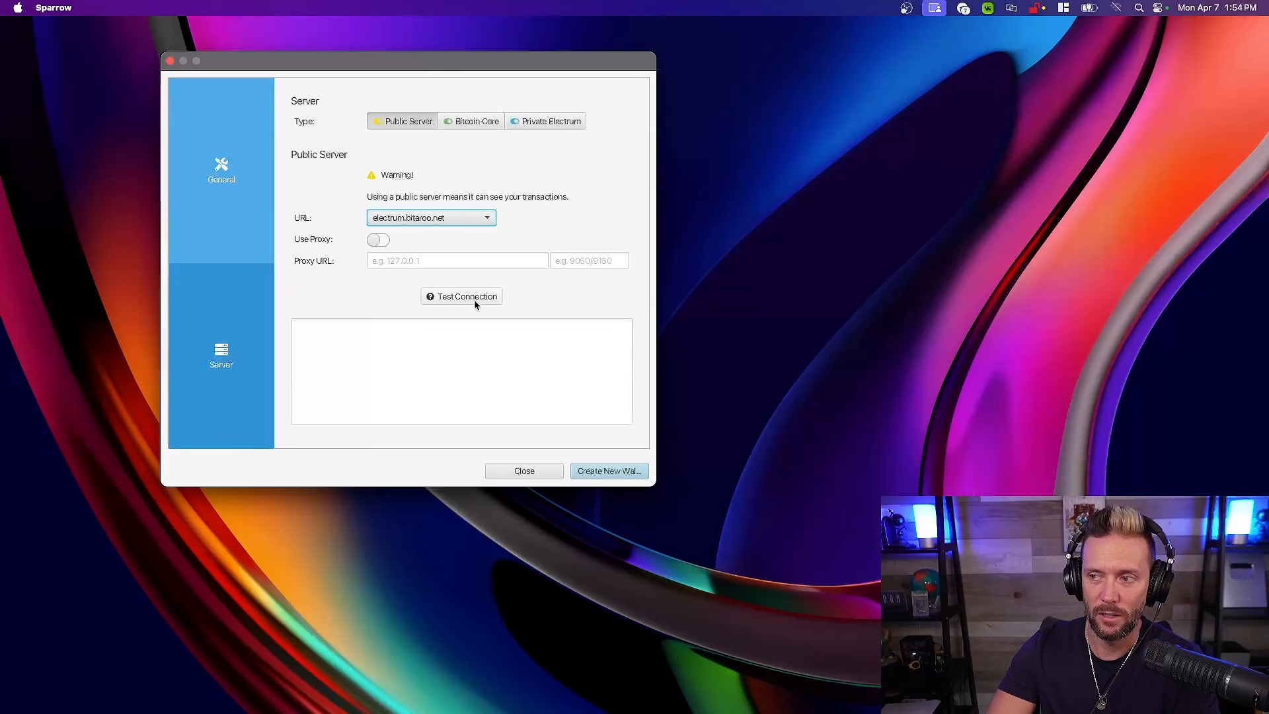
left_click(451, 299)
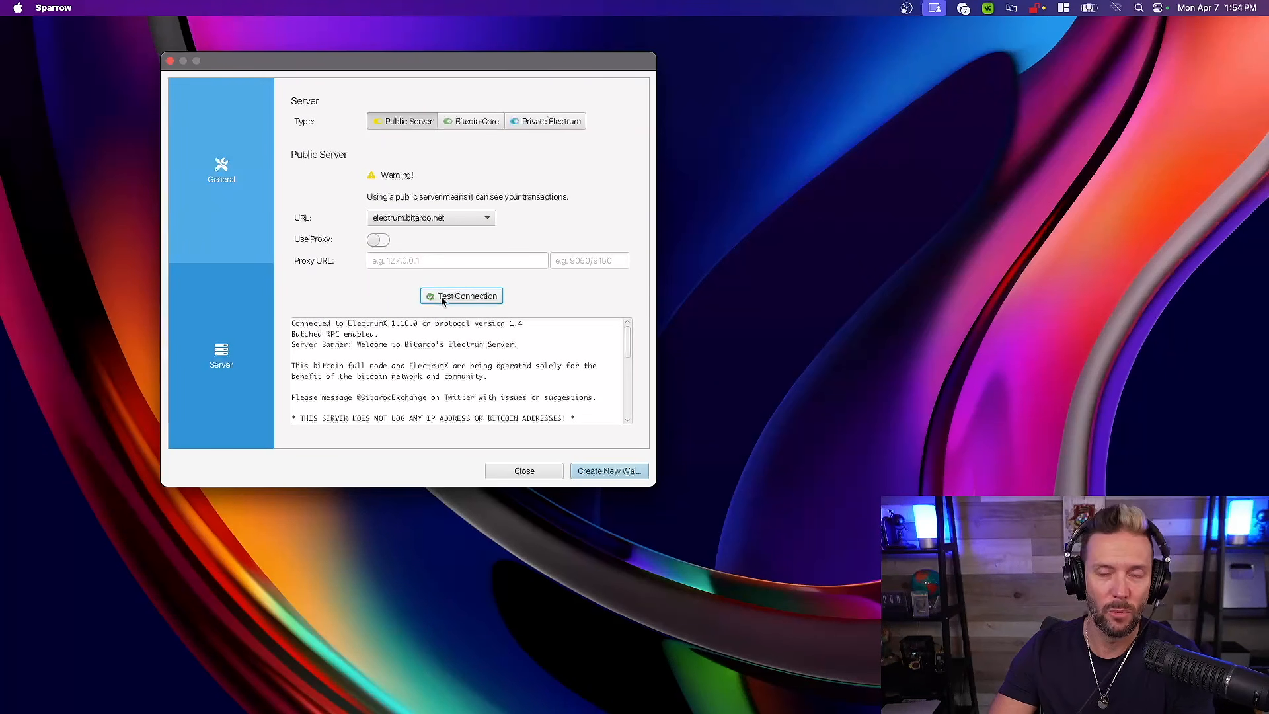
left_click(609, 471)
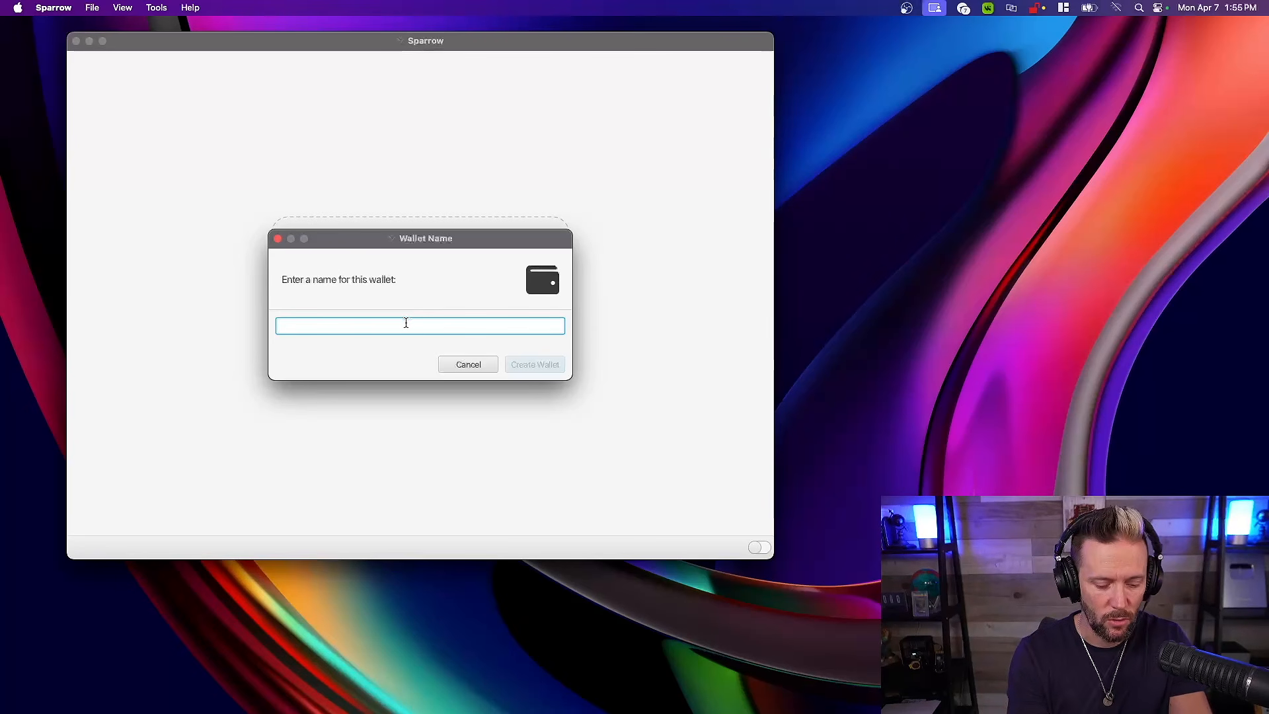
Name the new wallet 'Hot Wallet' and create it.
type("Hot Wallet")
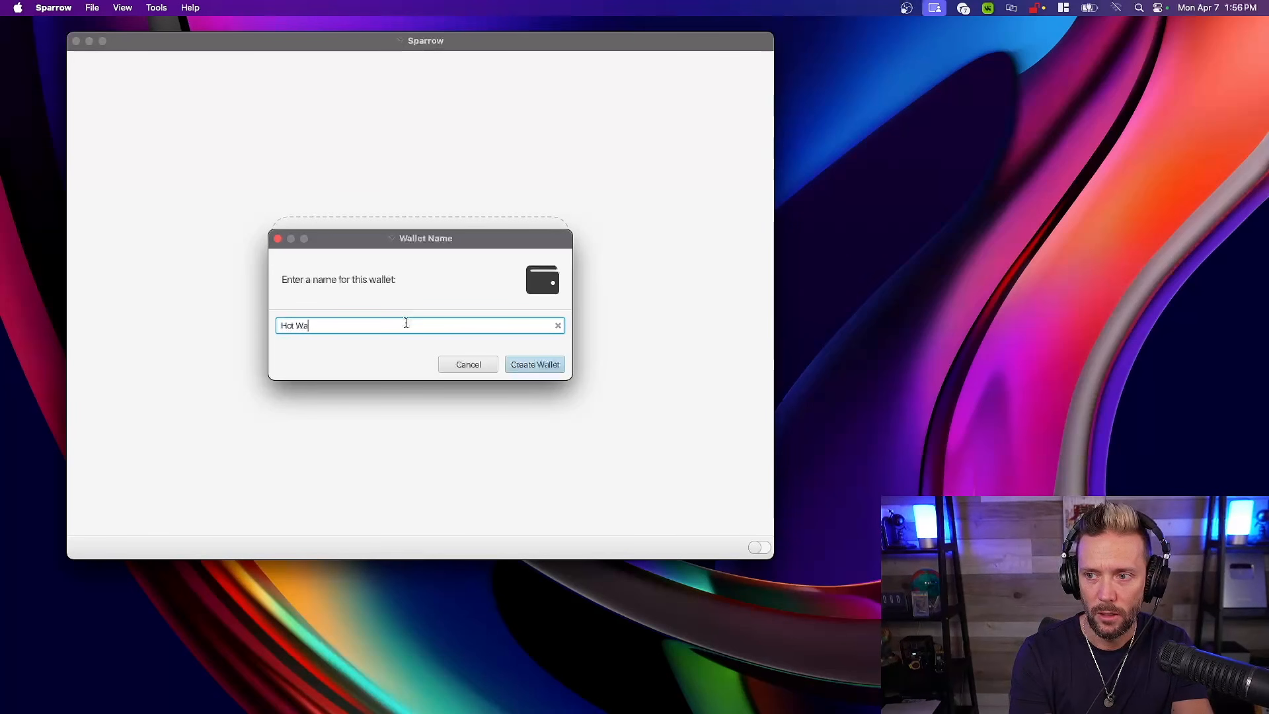
left_click(537, 366)
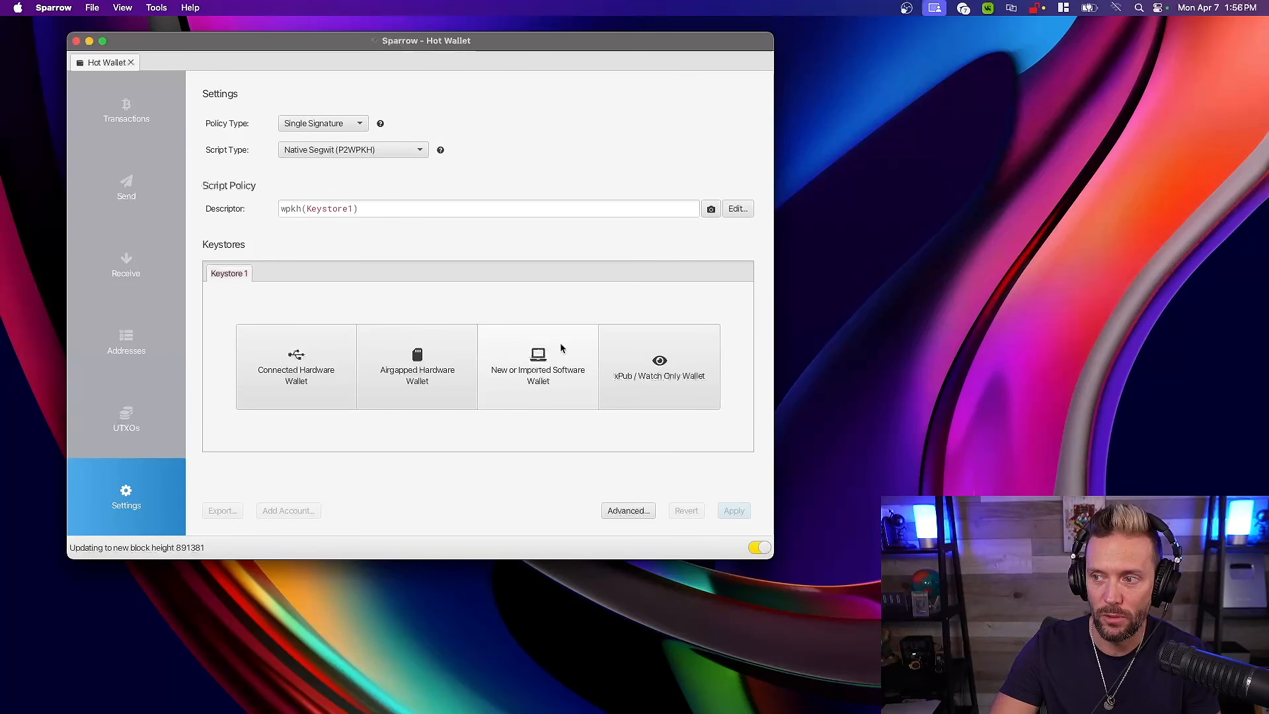
Choose New or Imported Software Wallet as Hot Wallet's keystore.
left_click(535, 359)
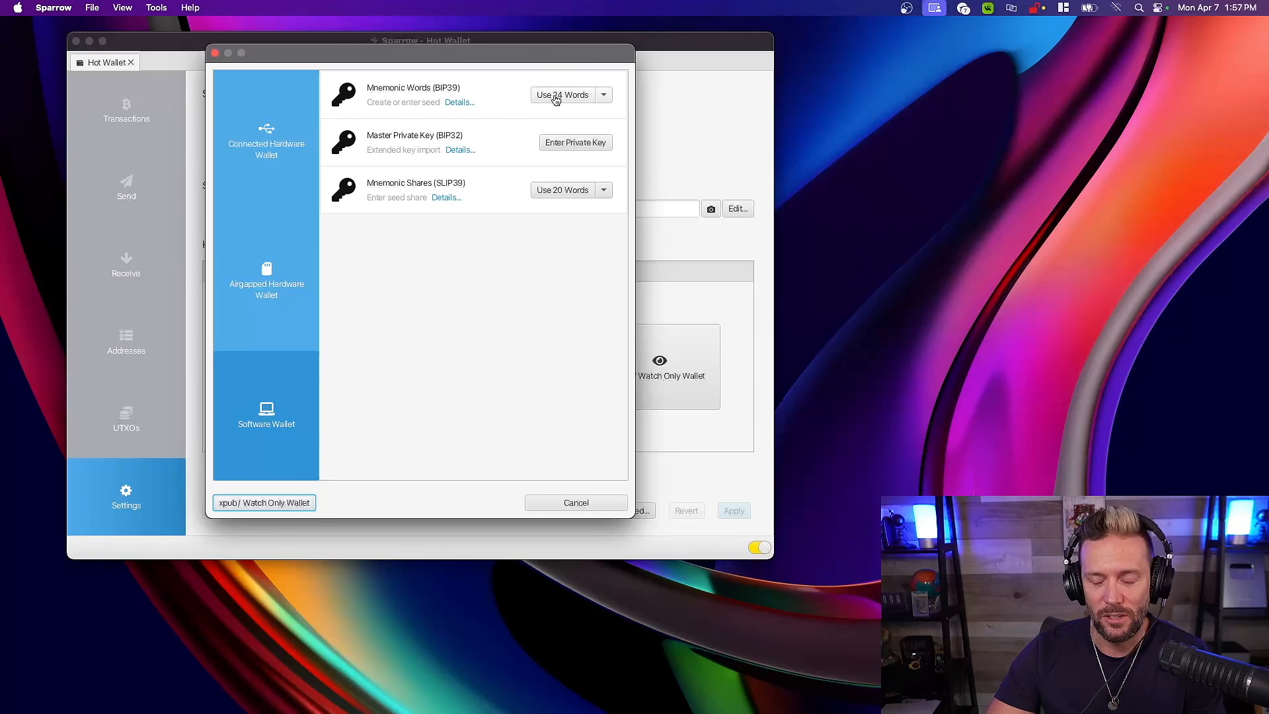
Set Mnemonic Words (BIP39) to 12 words and generate a new random seed.
left_click(603, 96)
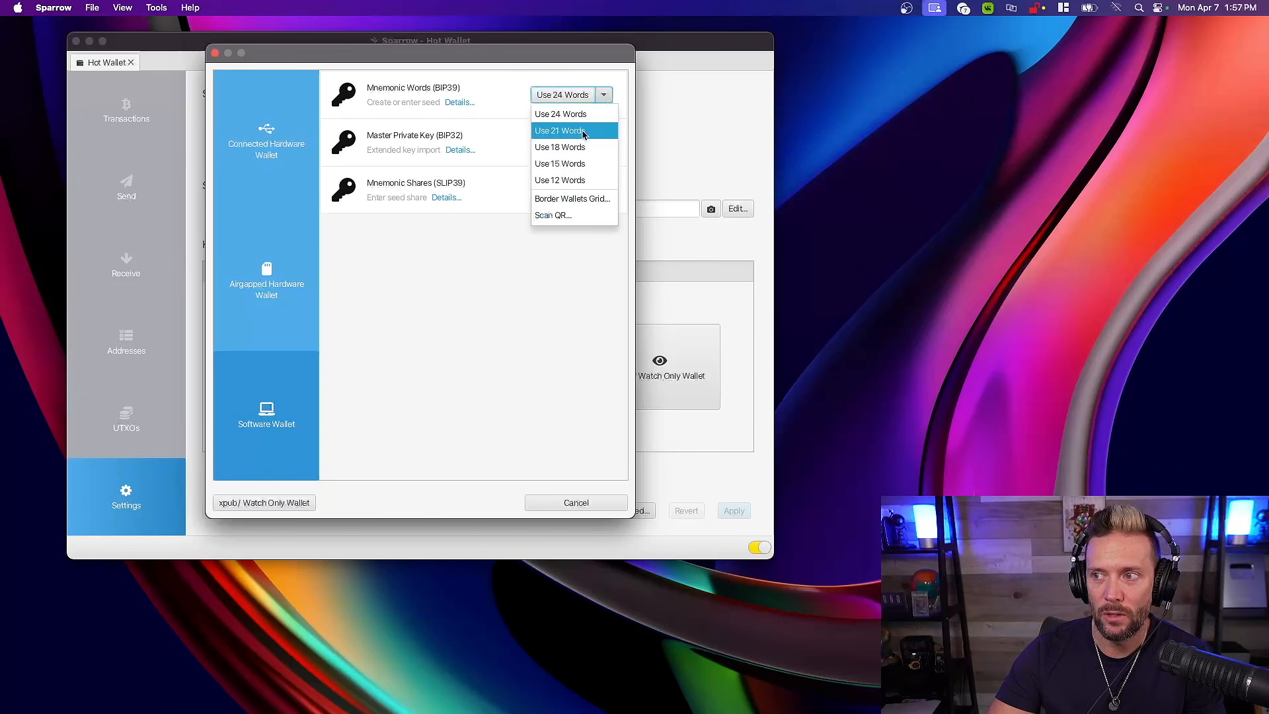
left_click(562, 178)
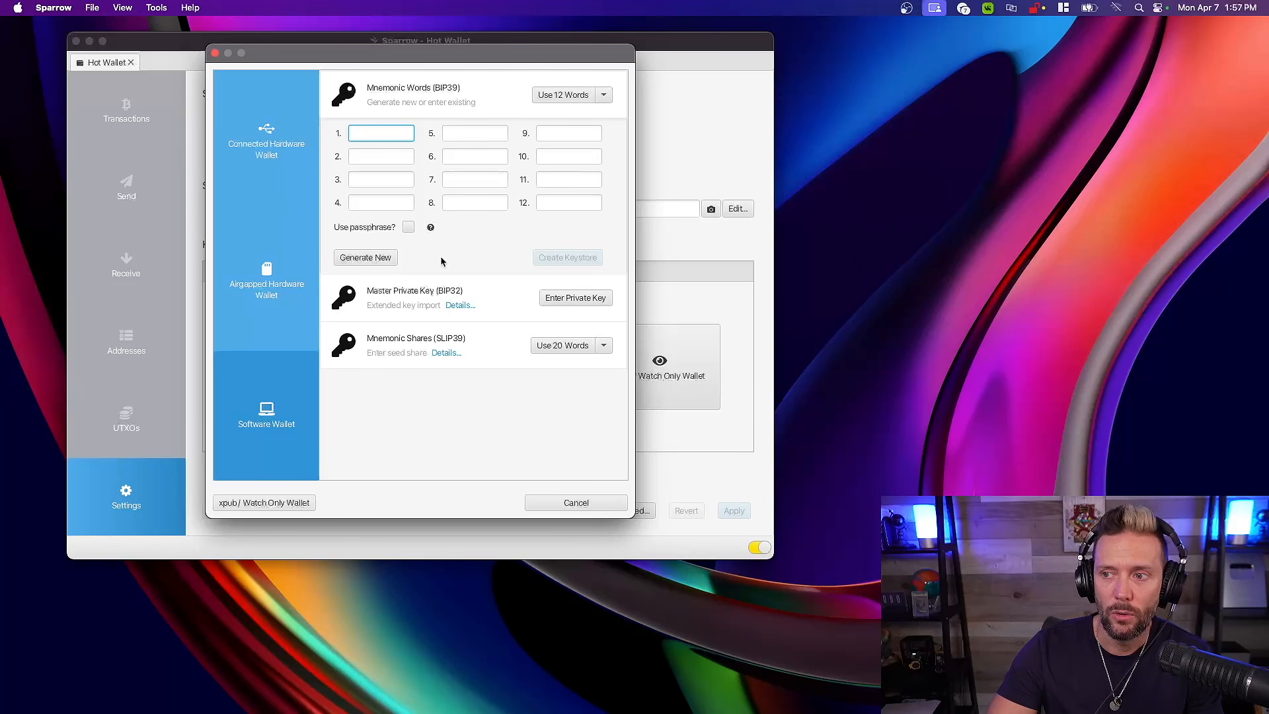
left_click(357, 261)
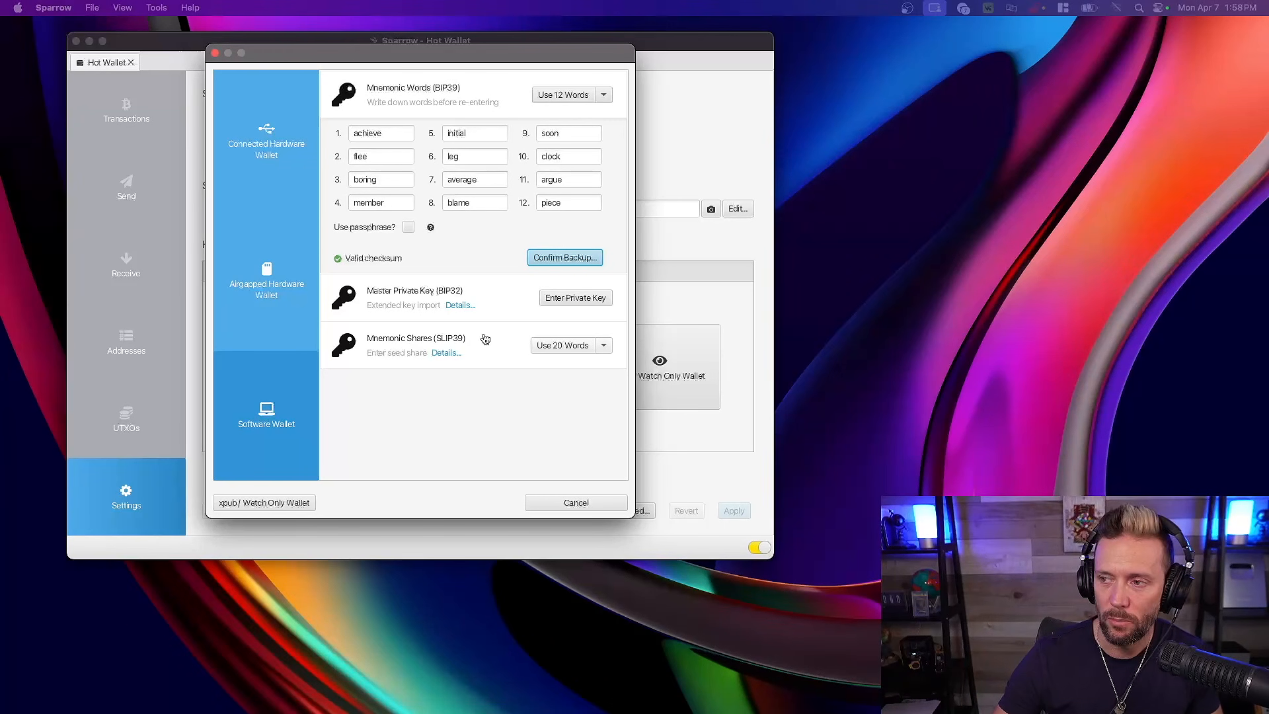
Confirm the backup by re-entering the 12 seed words with autocomplete, then create the keystore.
left_click(567, 261)
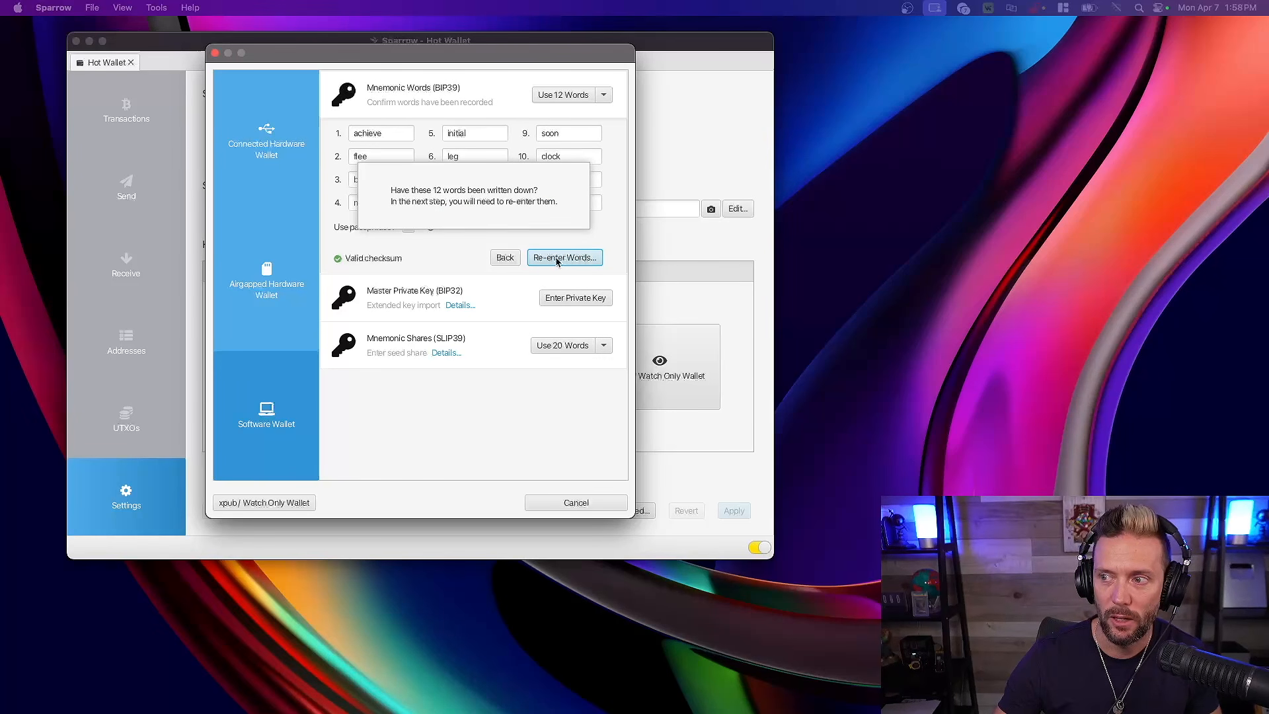
left_click(559, 259)
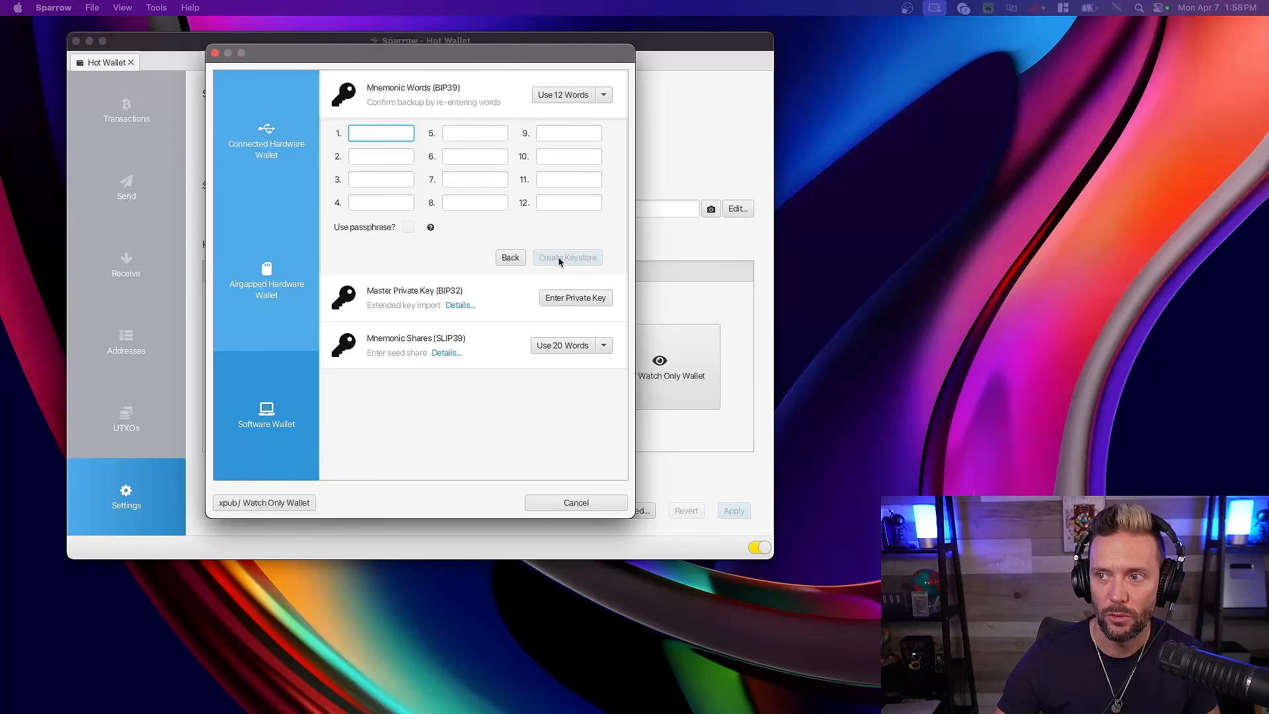
left_click(383, 134)
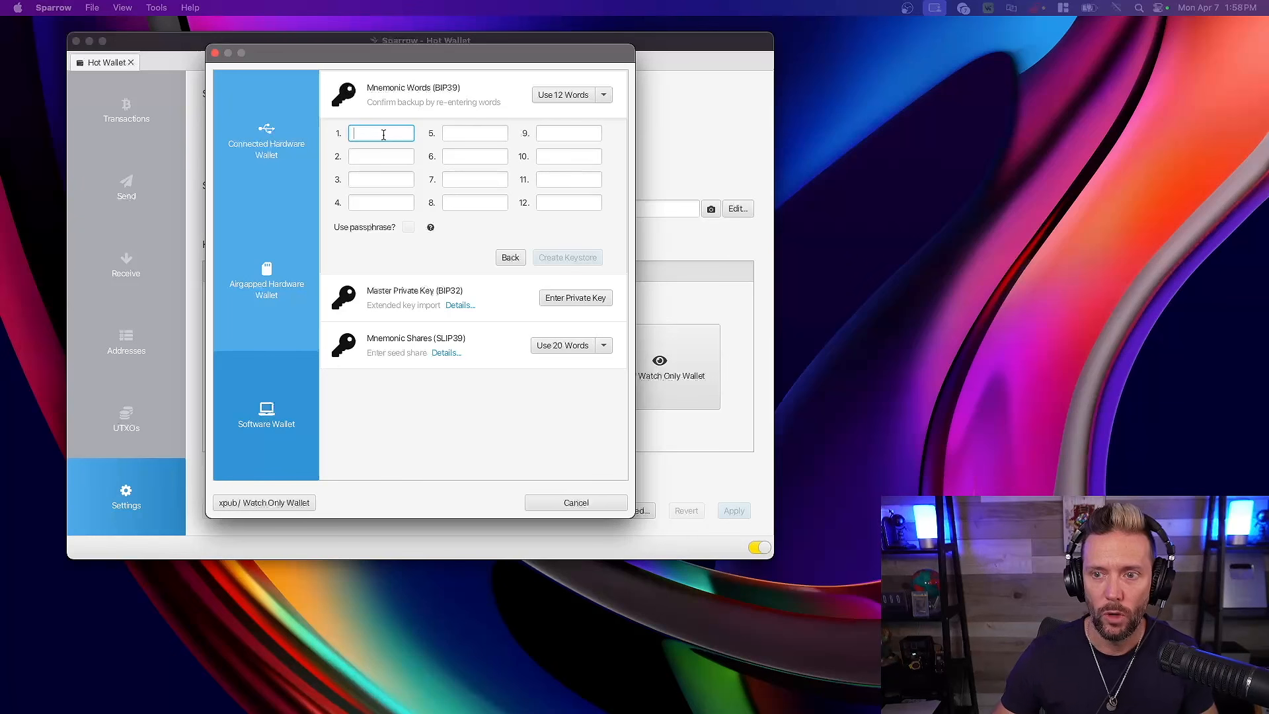
type("ach")
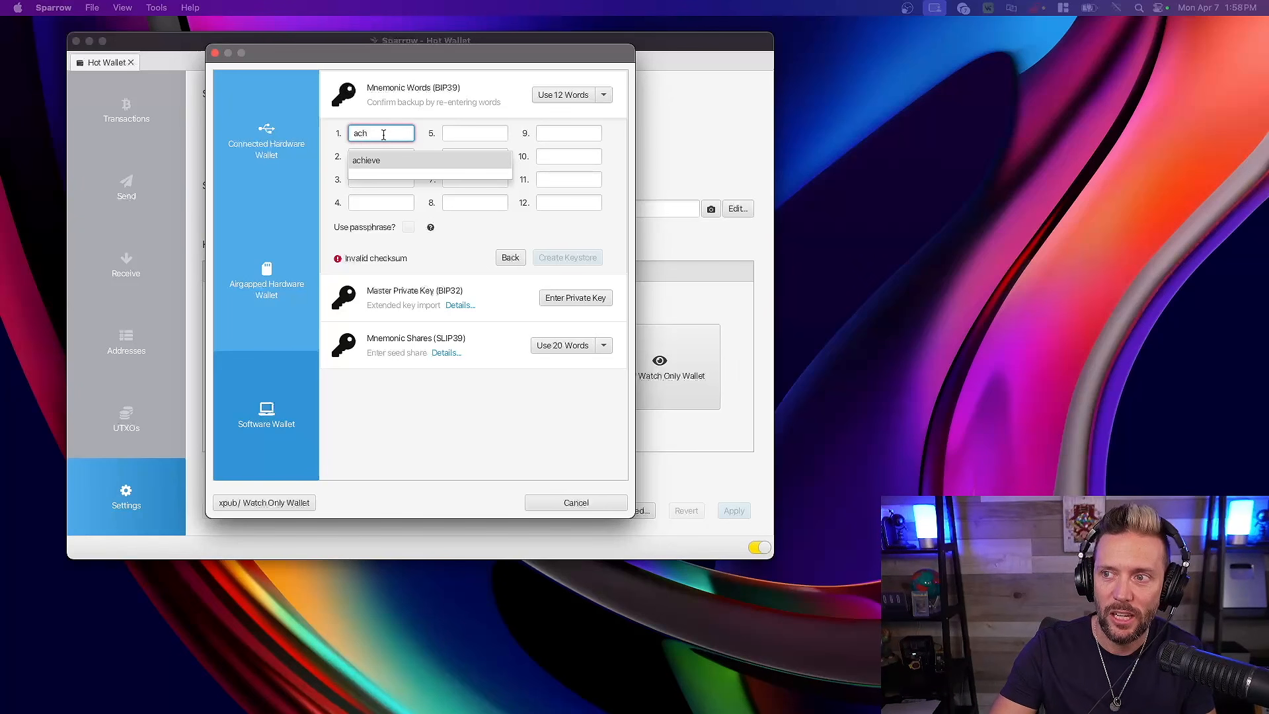
left_click(379, 160)
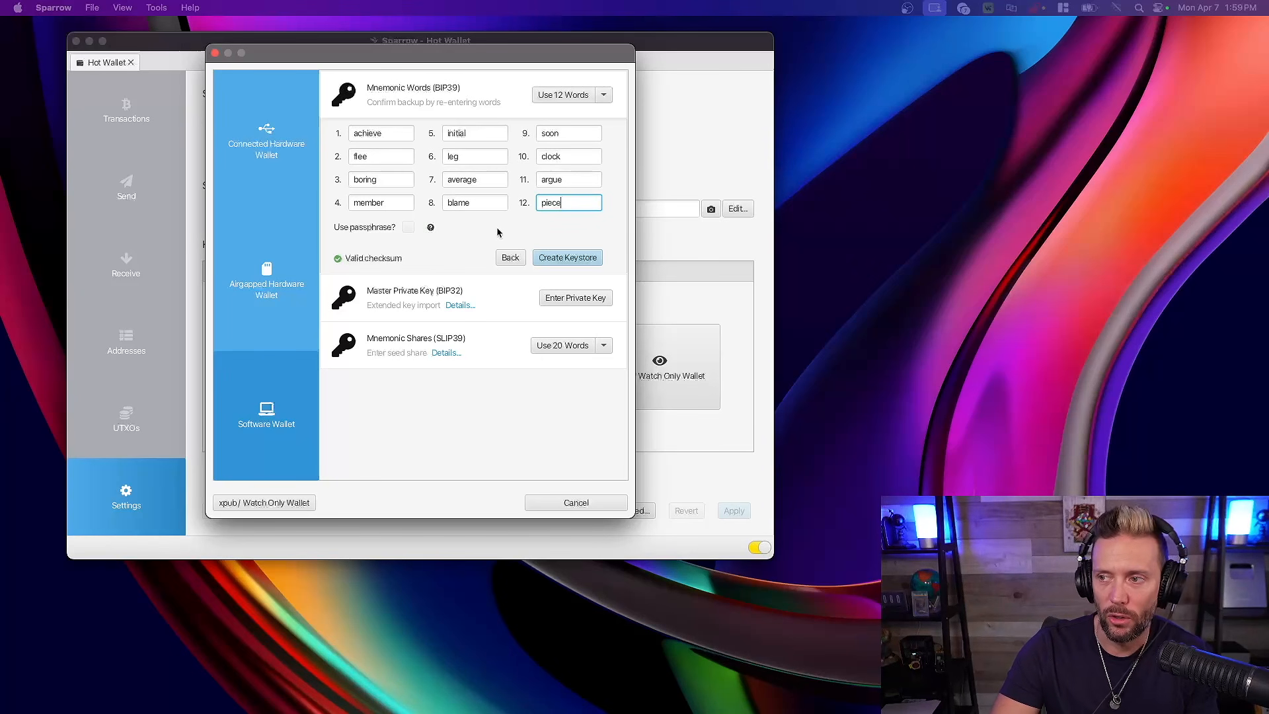
left_click(563, 259)
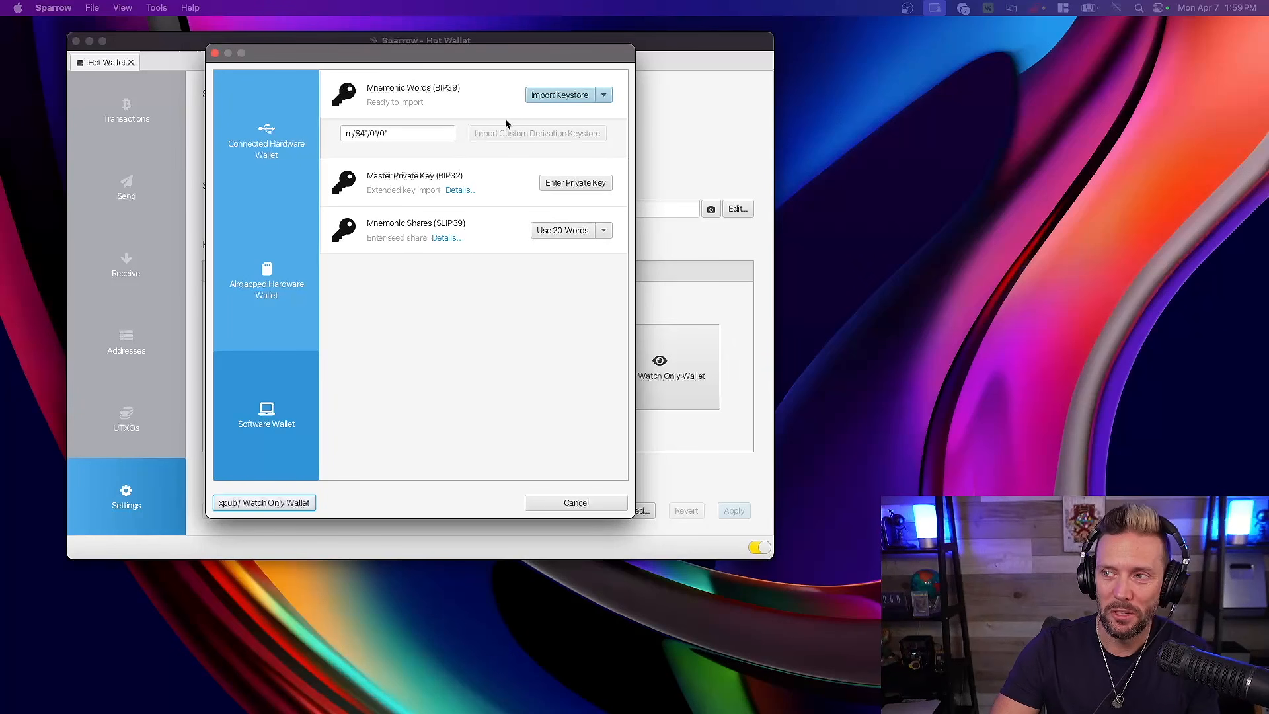
Import the BIP39 keystore into Hot Wallet and apply the wallet settings.
left_click(547, 97)
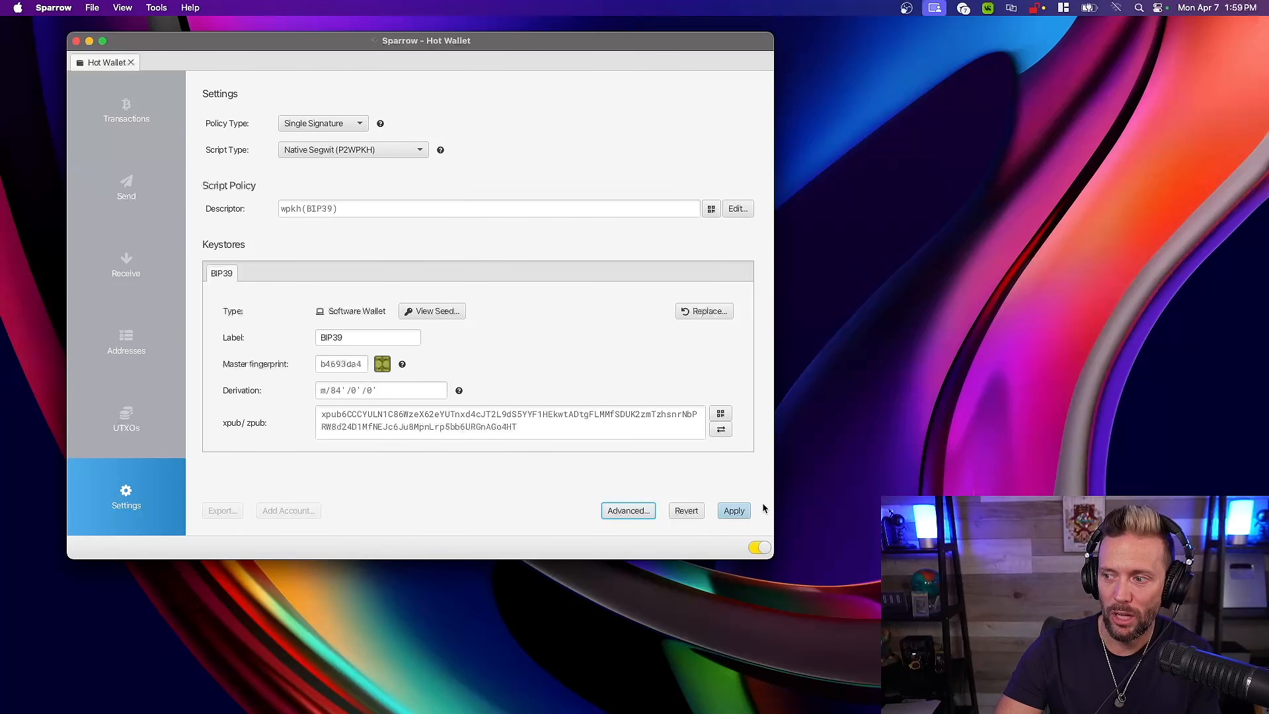
left_click(734, 511)
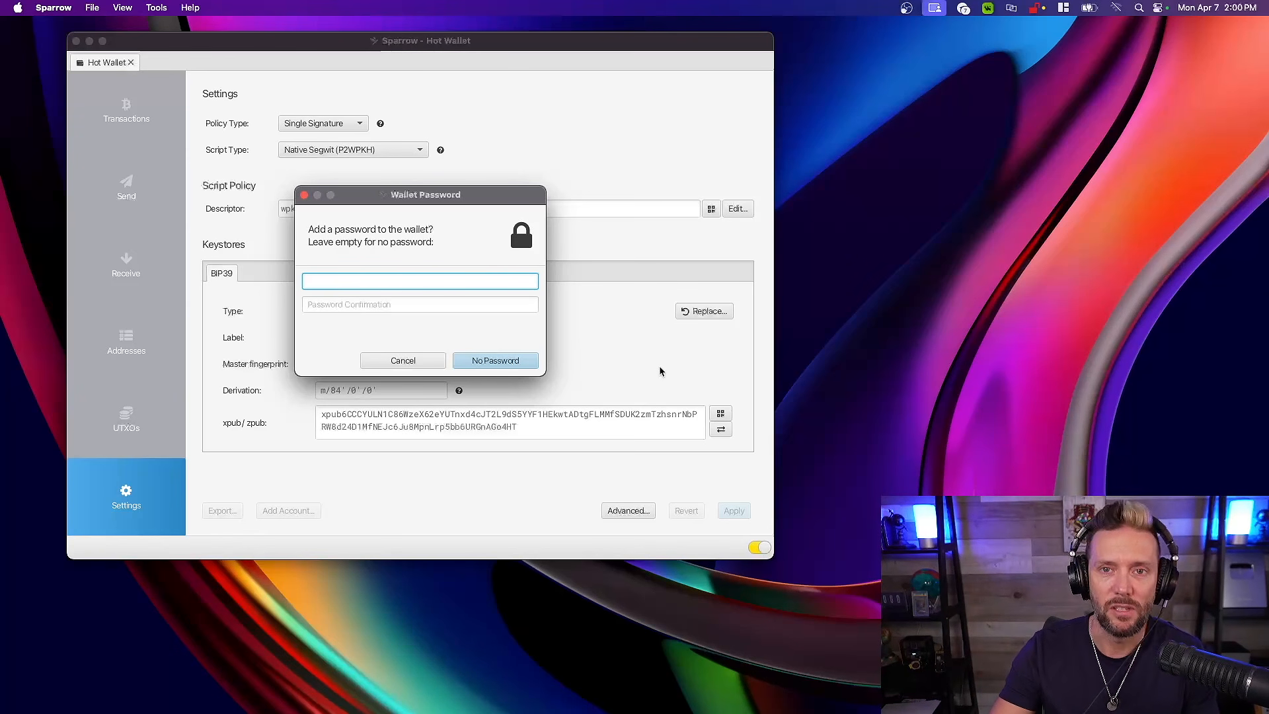
Save Hot Wallet with no password and view its Transactions list.
left_click(498, 364)
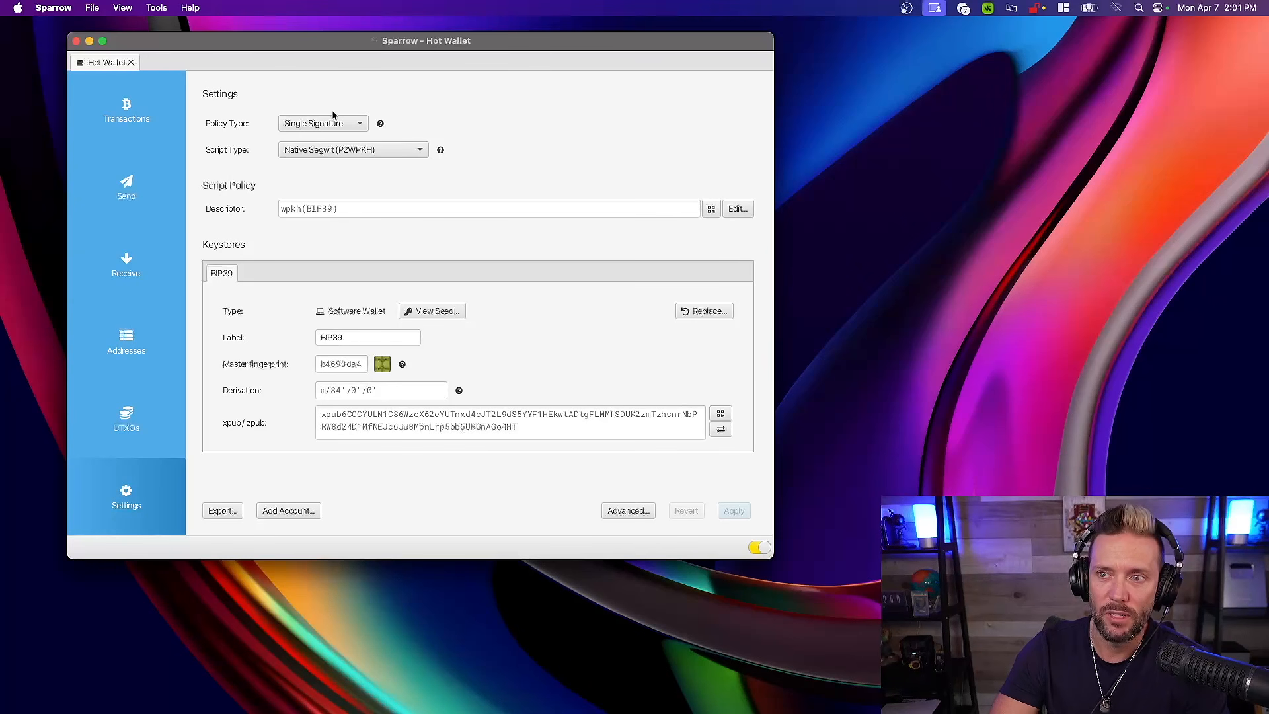
left_click(122, 125)
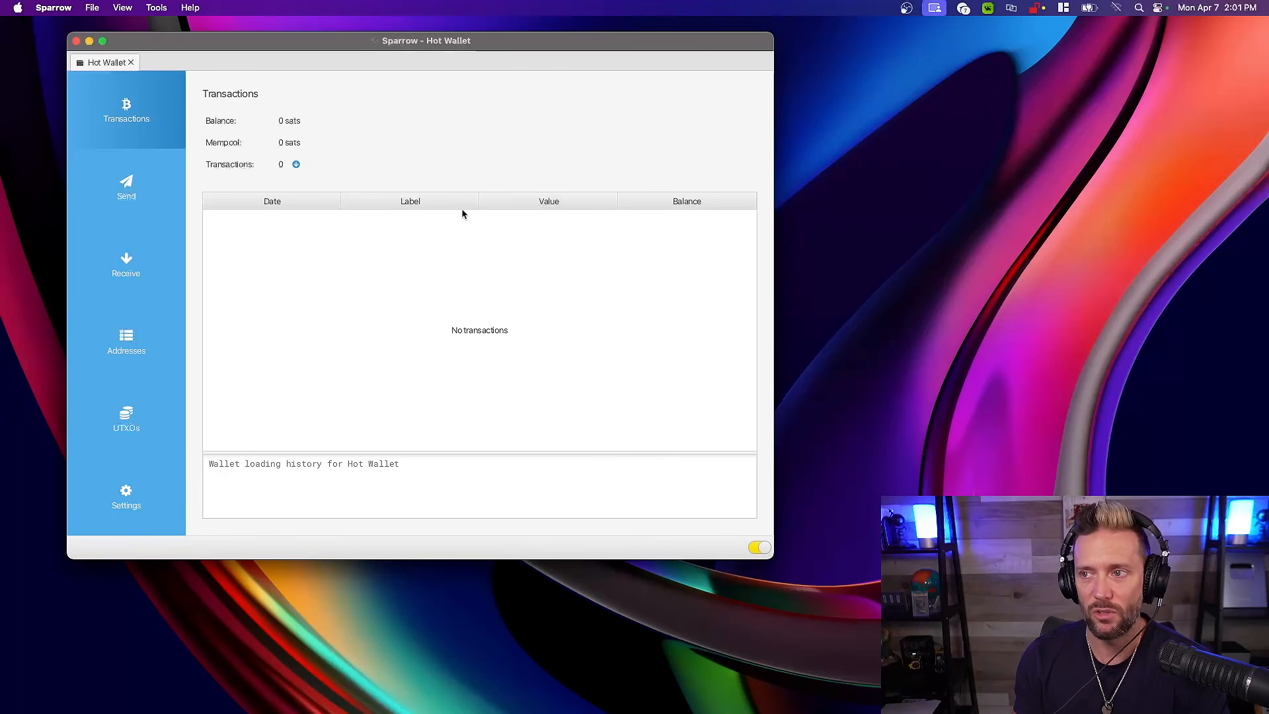
Browse the Send, Receive, Addresses and UTXOs views, which show the restored wallet holds 0 sats.
left_click(112, 189)
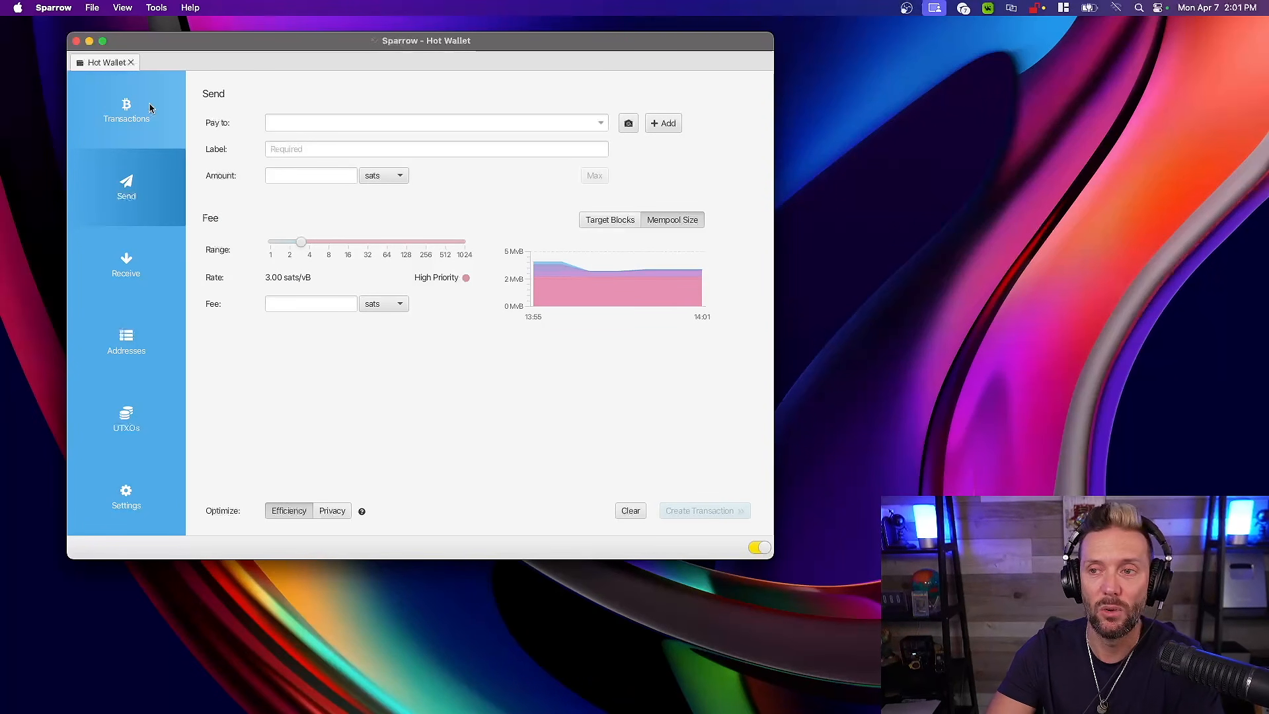
left_click(136, 276)
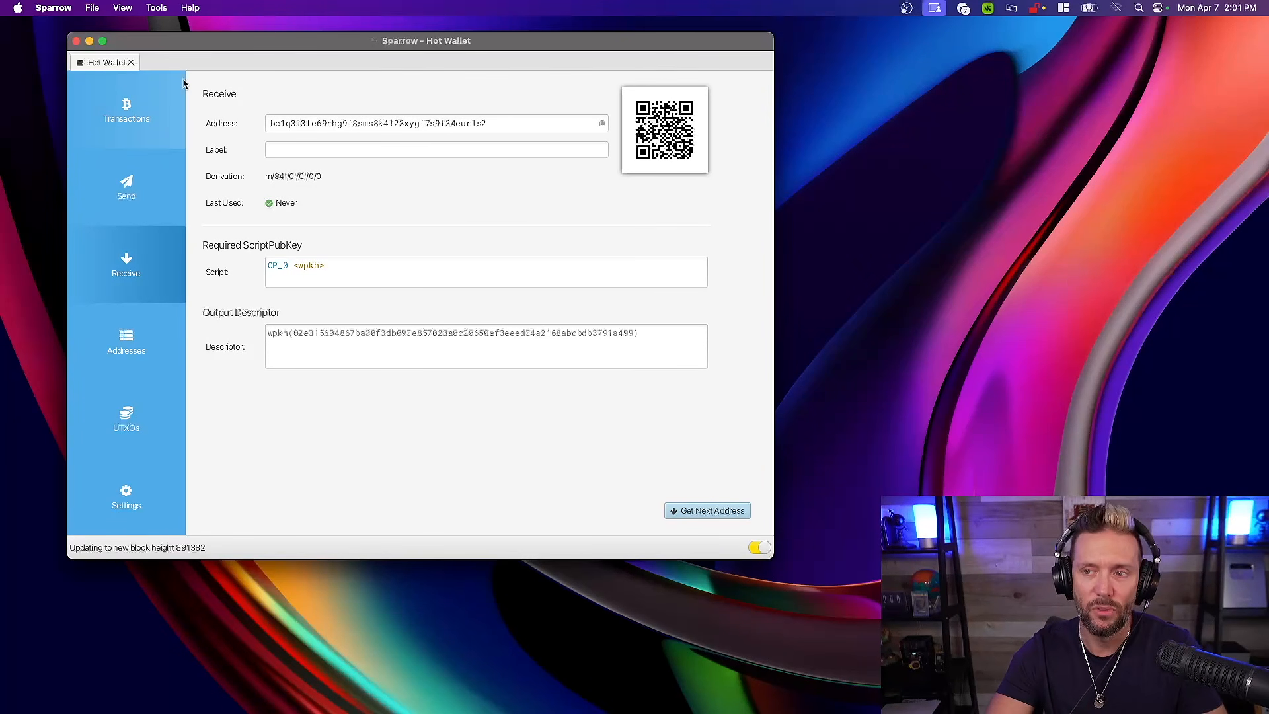
left_click(139, 329)
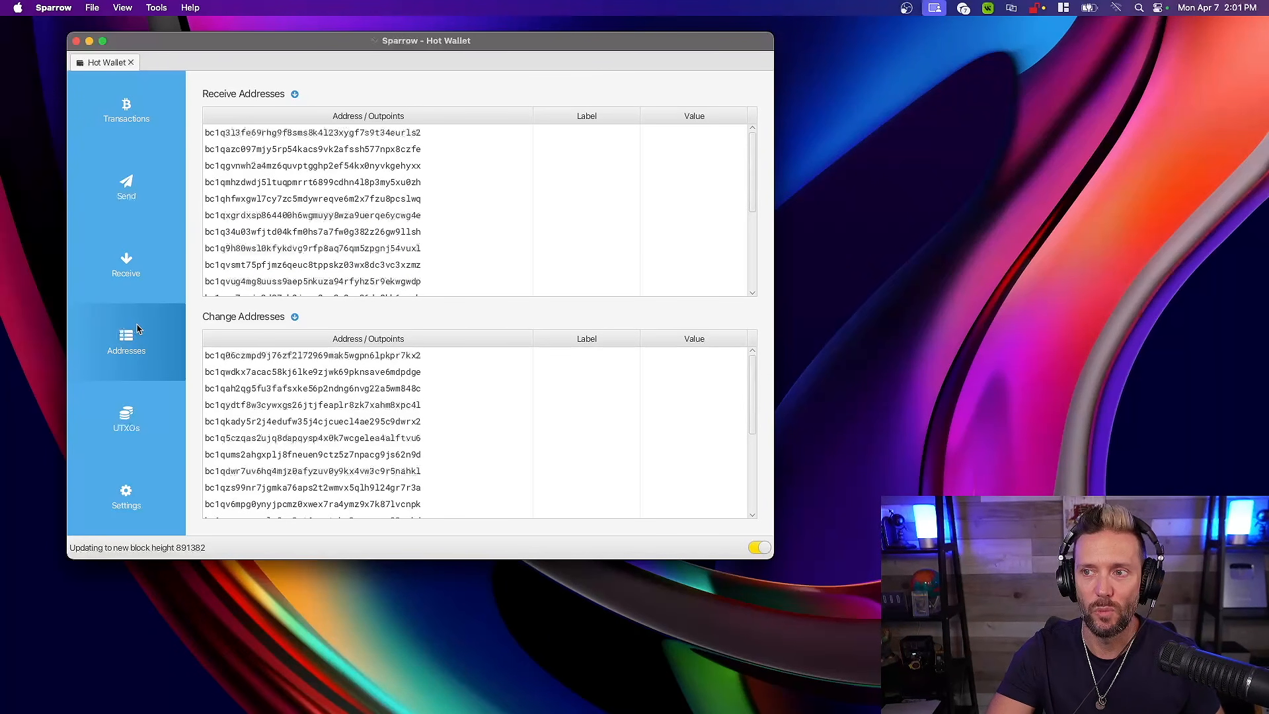
scroll(423, 213, "down", 5)
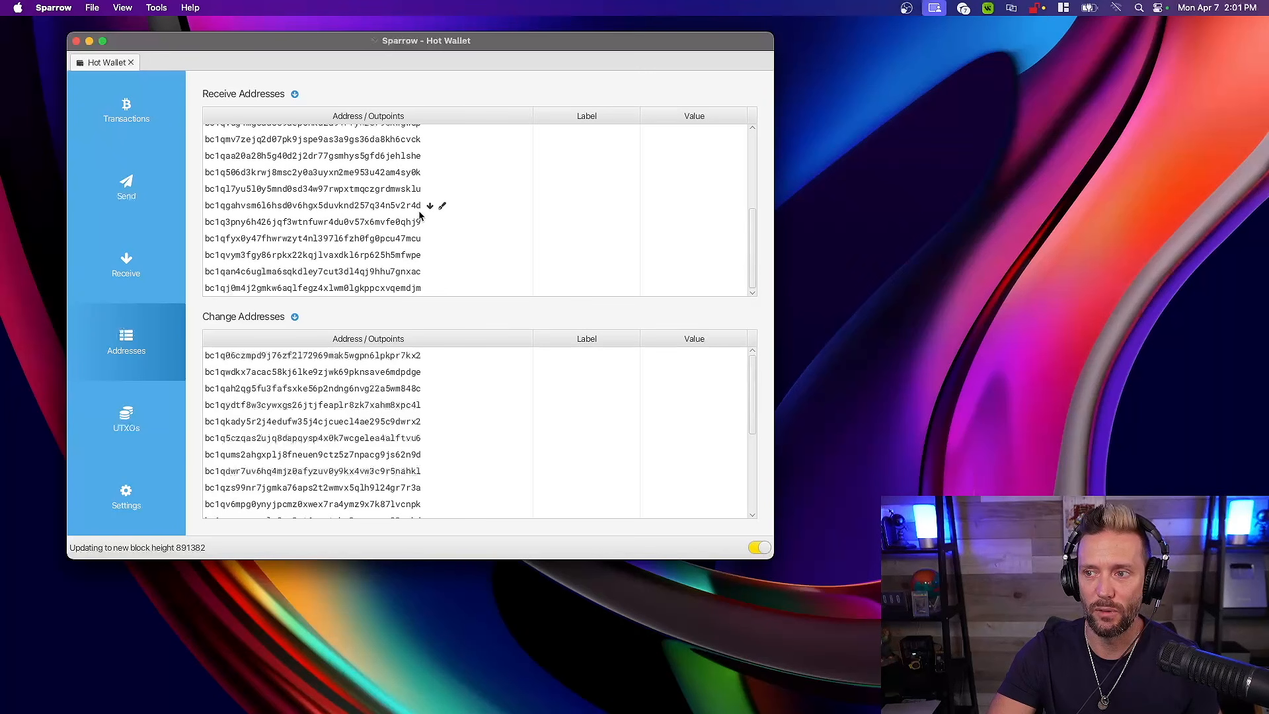
scroll(423, 213, "up", 5)
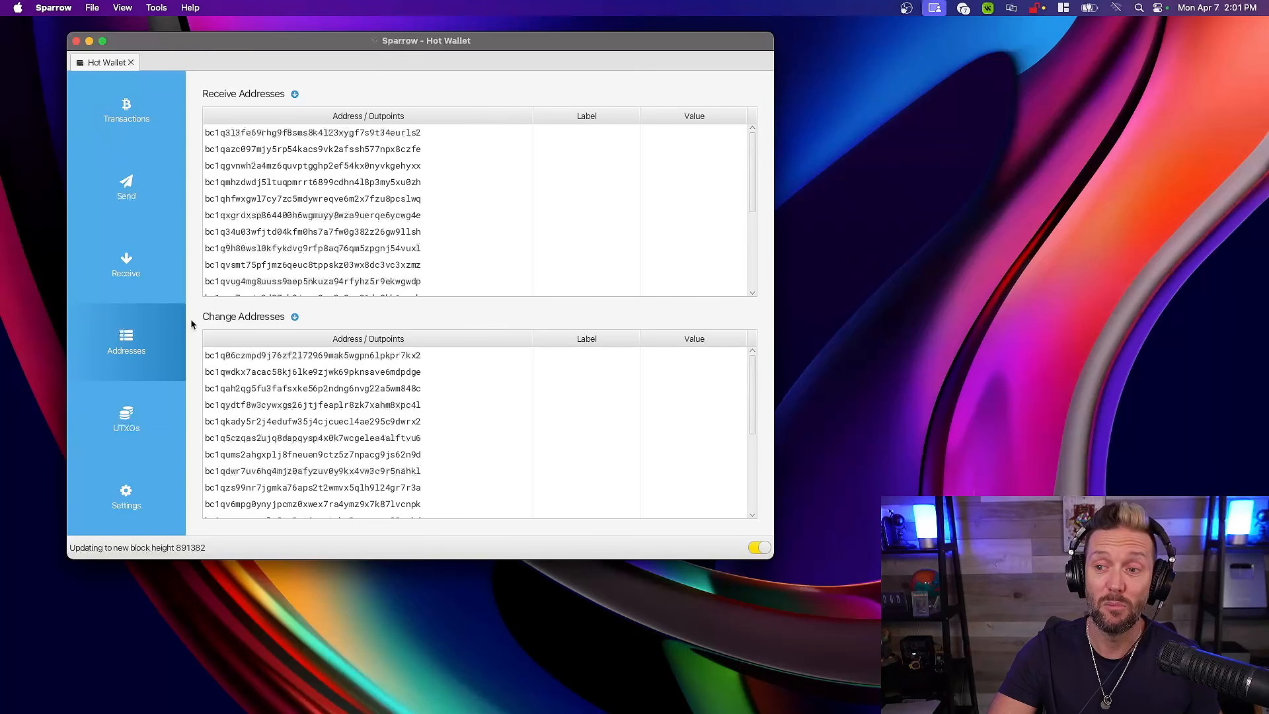
left_click(123, 408)
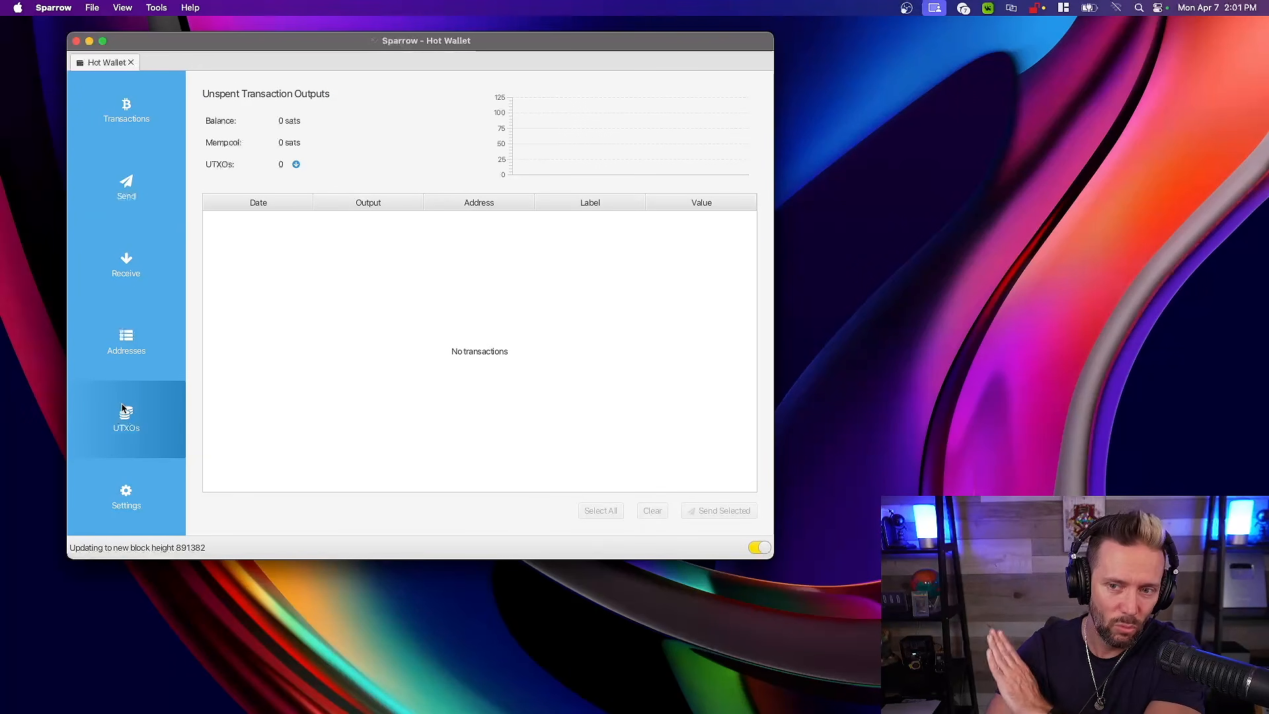
Return to Settings and Transactions, then close the Hot Wallet tab to reach the empty start screen.
left_click(126, 496)
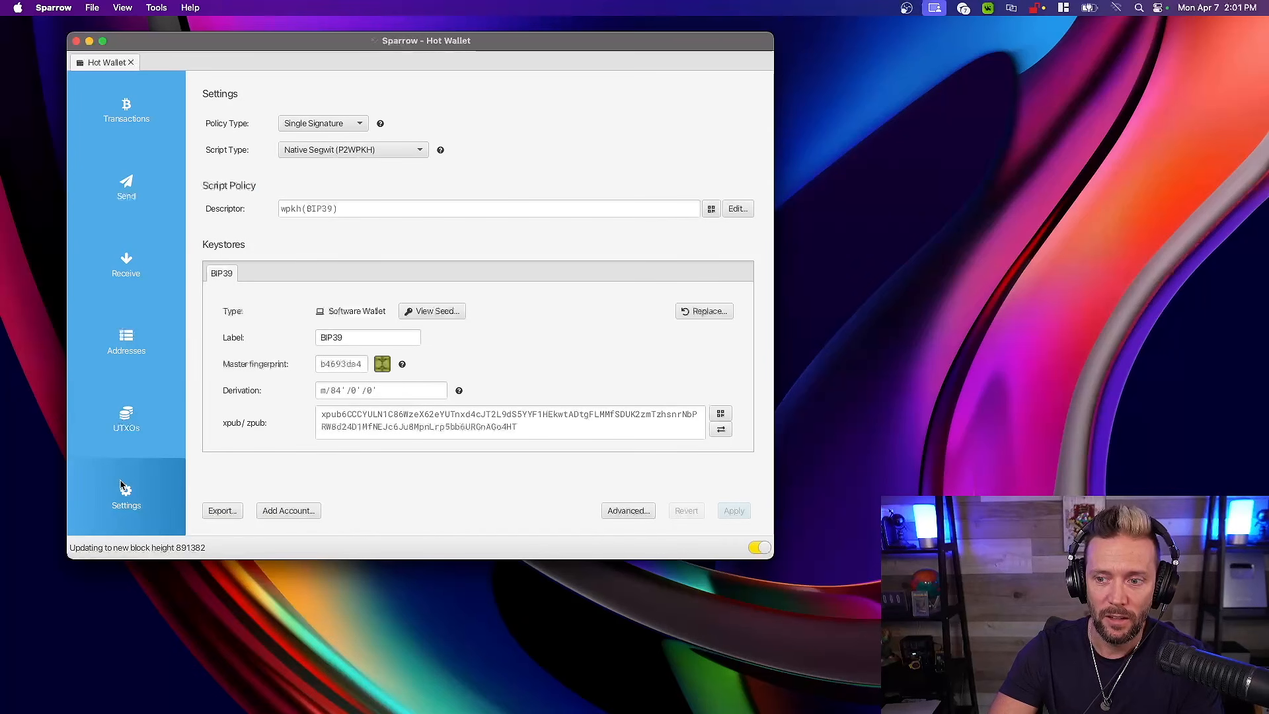
left_click(126, 111)
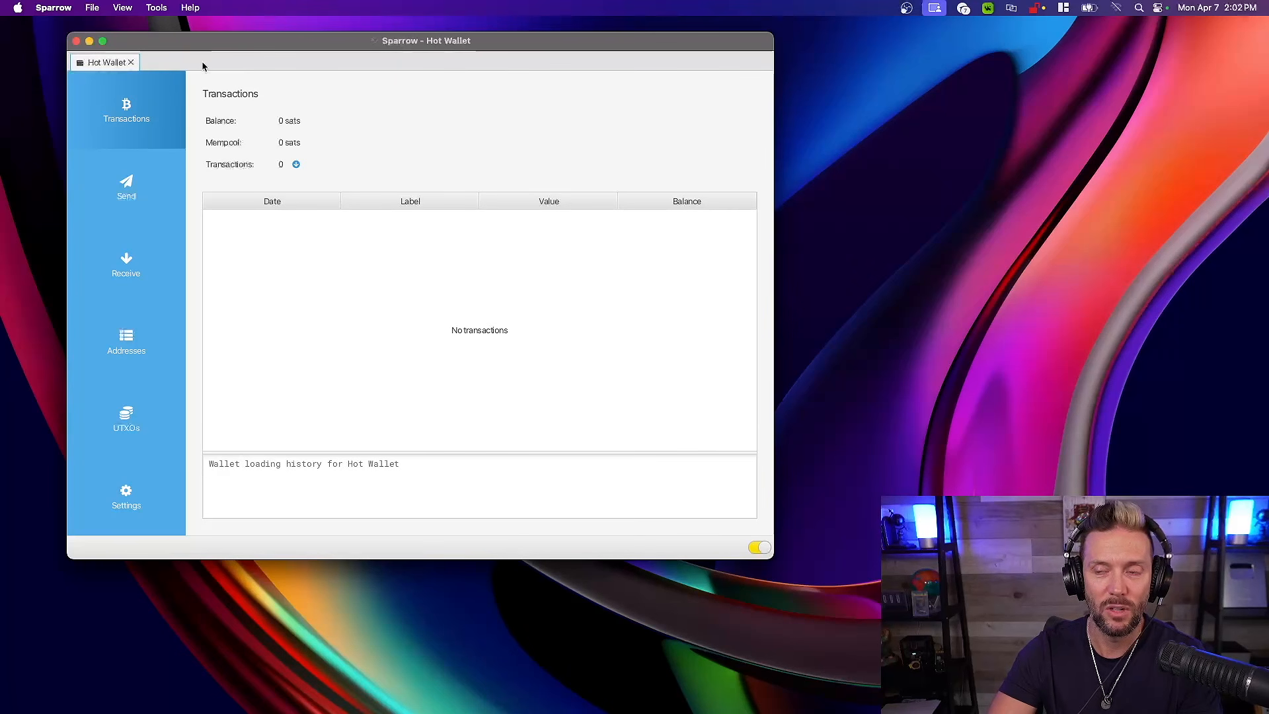
left_click(131, 63)
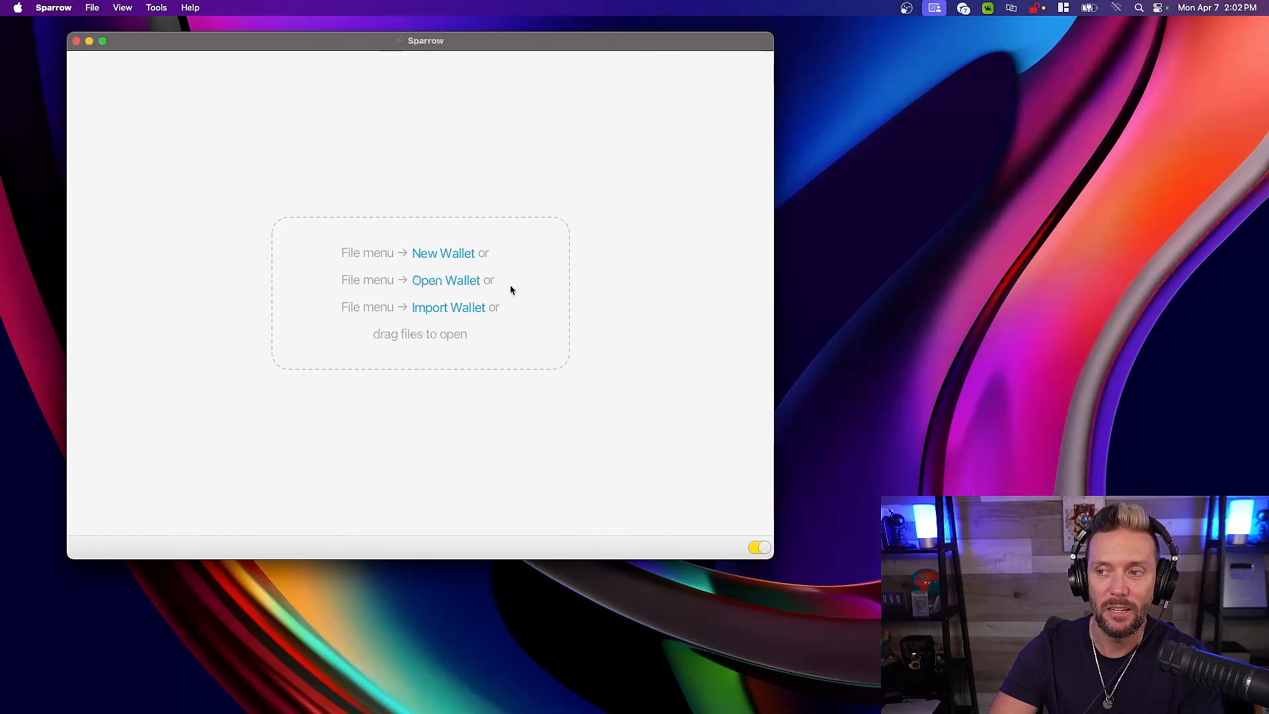
Reopen Hot Wallet.mv.db from the wallets folder and let it finish loading.
left_click(429, 282)
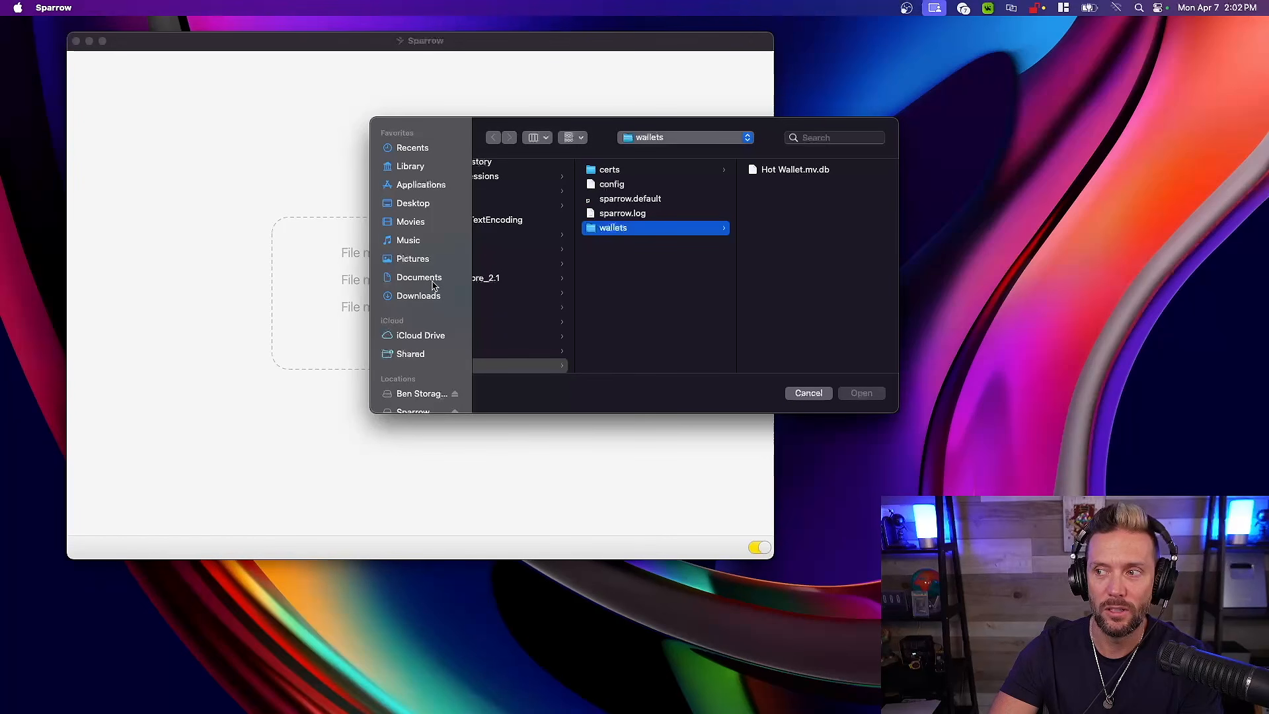
left_click(786, 172)
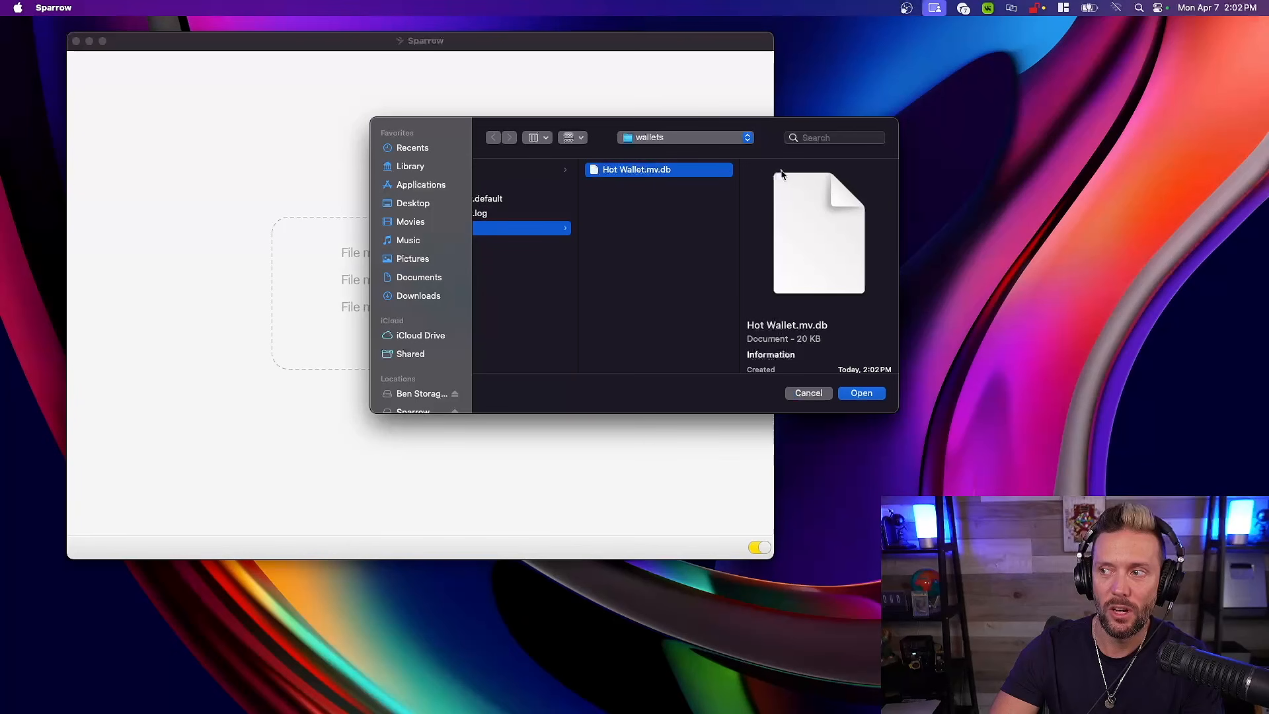
left_click(860, 396)
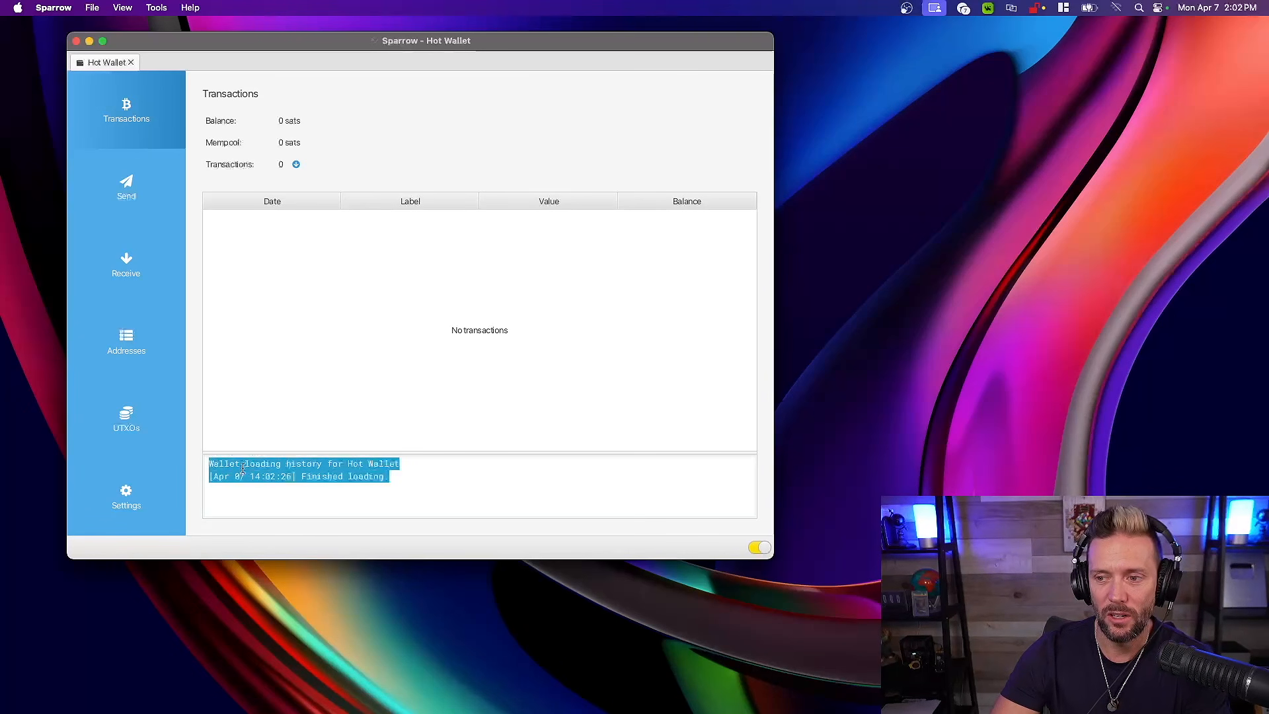
left_click(452, 481)
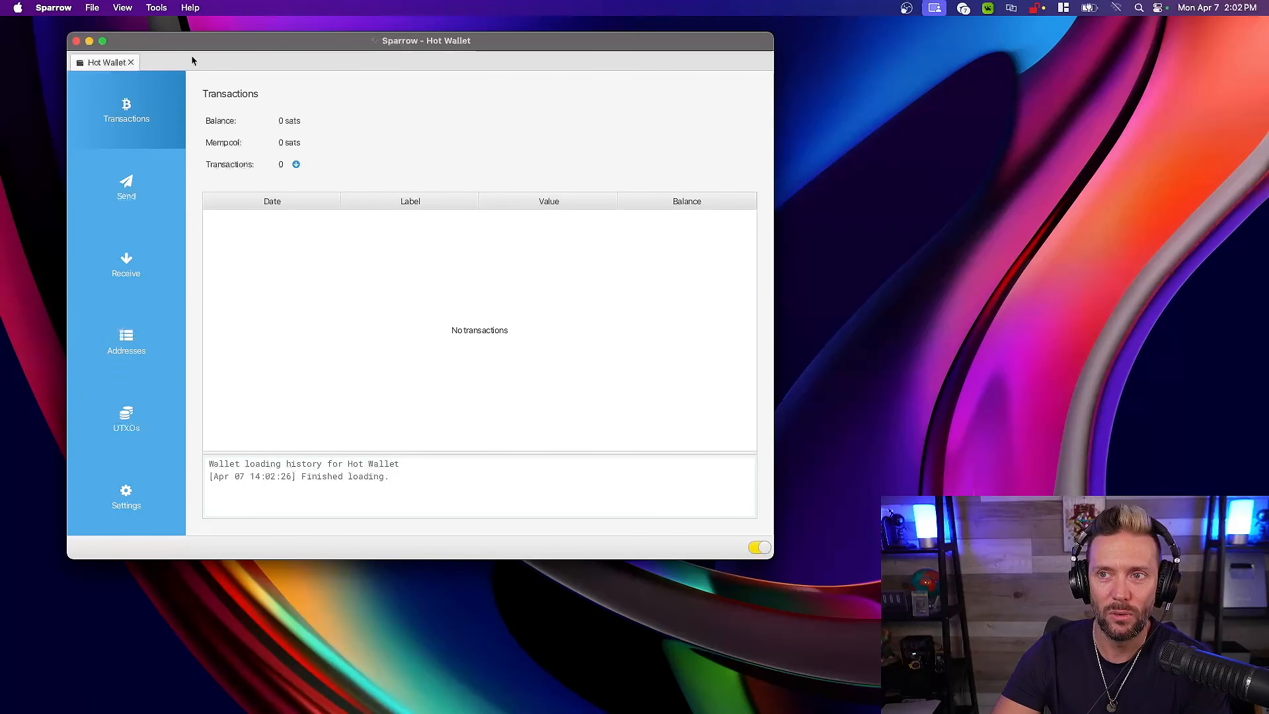
left_click(123, 8)
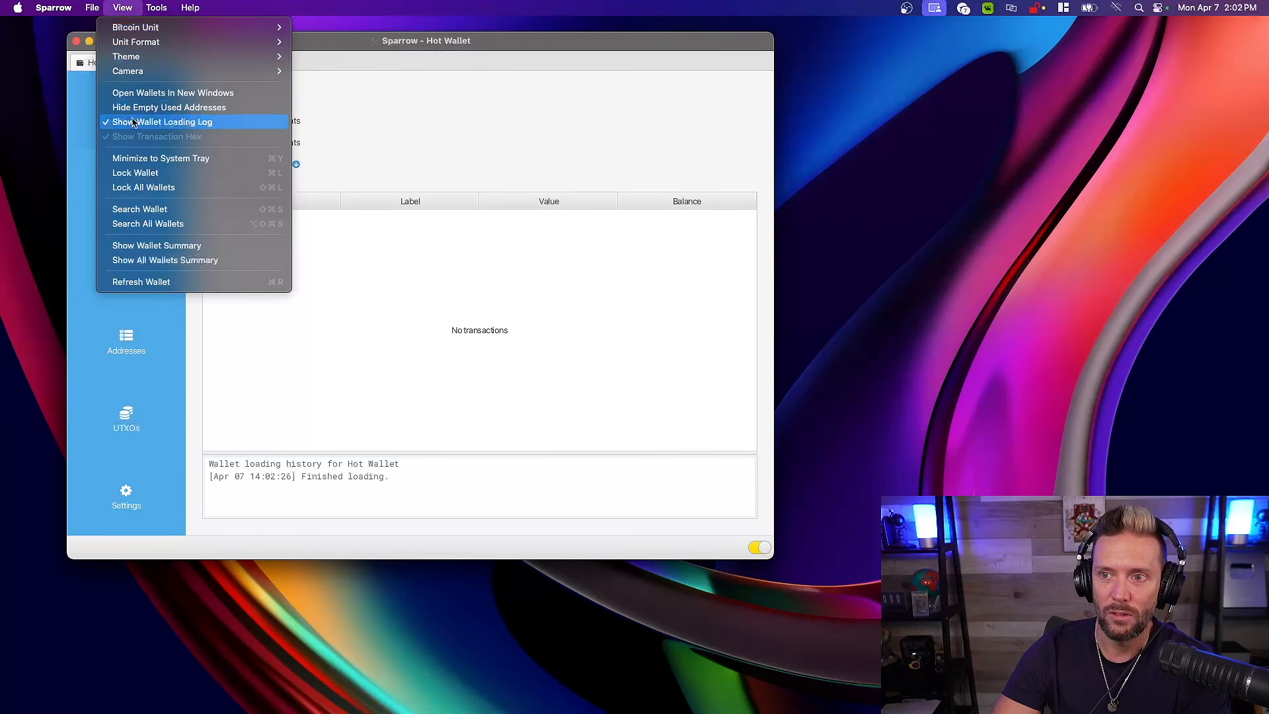
Uncheck Show Wallet Loading Log so Hot Wallet shows only its empty transaction table.
left_click(181, 126)
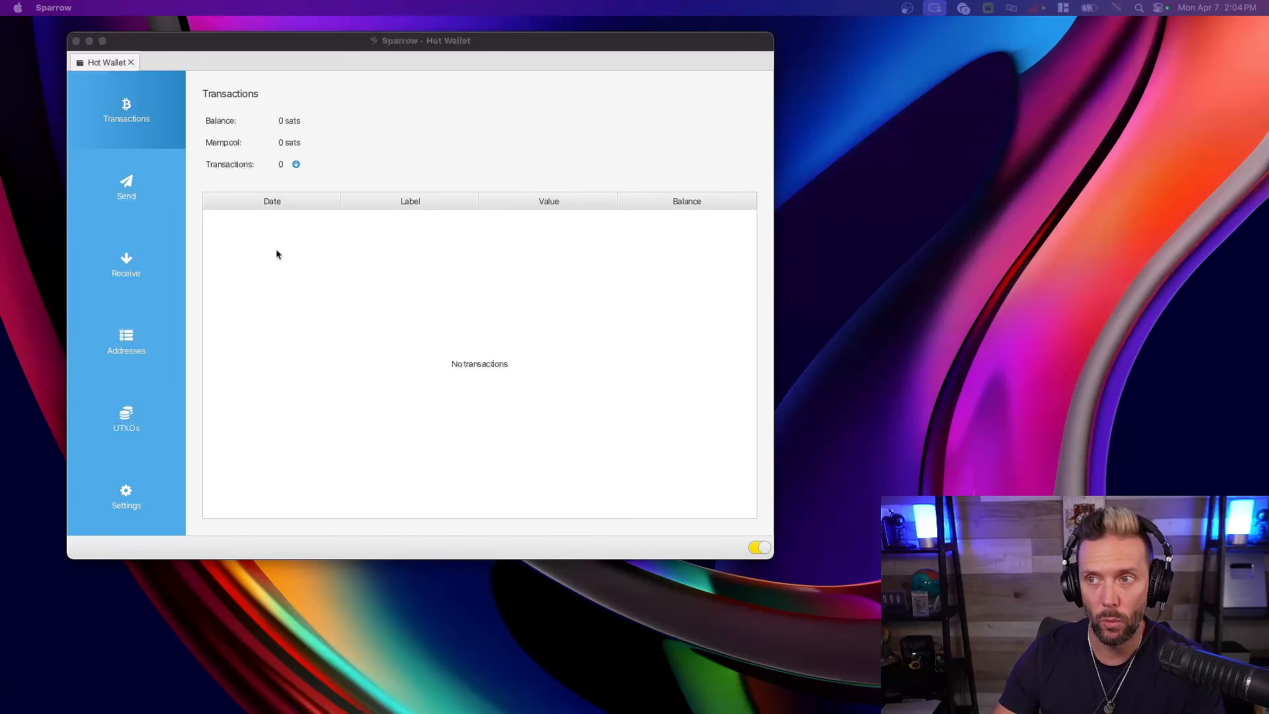
left_click(426, 79)
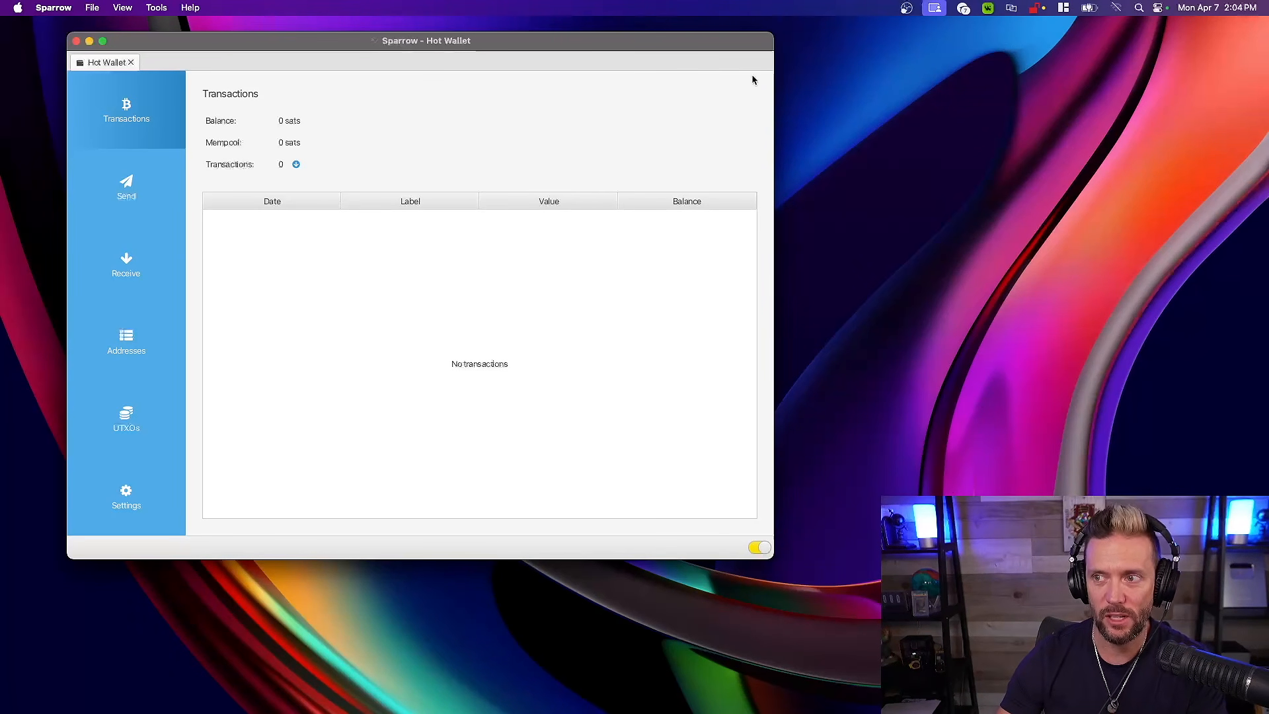
key("ctrl+Right")
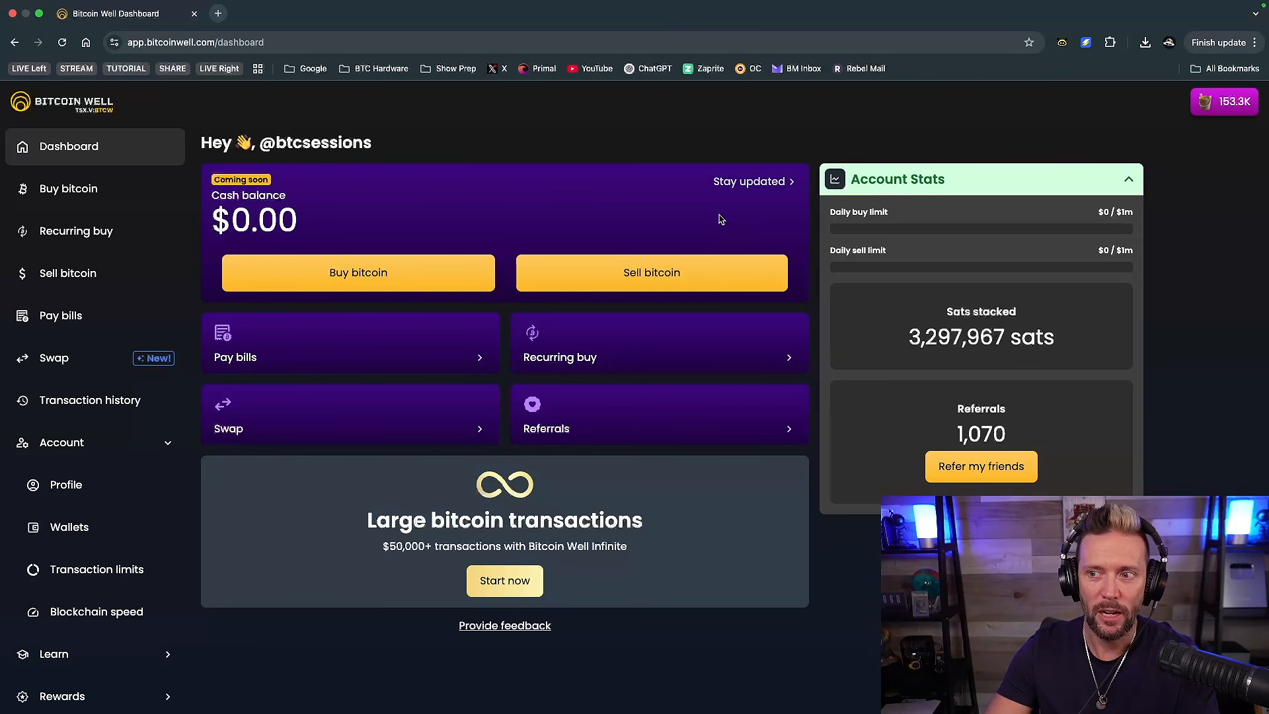
From Buy bitcoin, start adding a receiving wallet labelled 'Sparrow Tutorial', leaving its address blank.
left_click(345, 281)
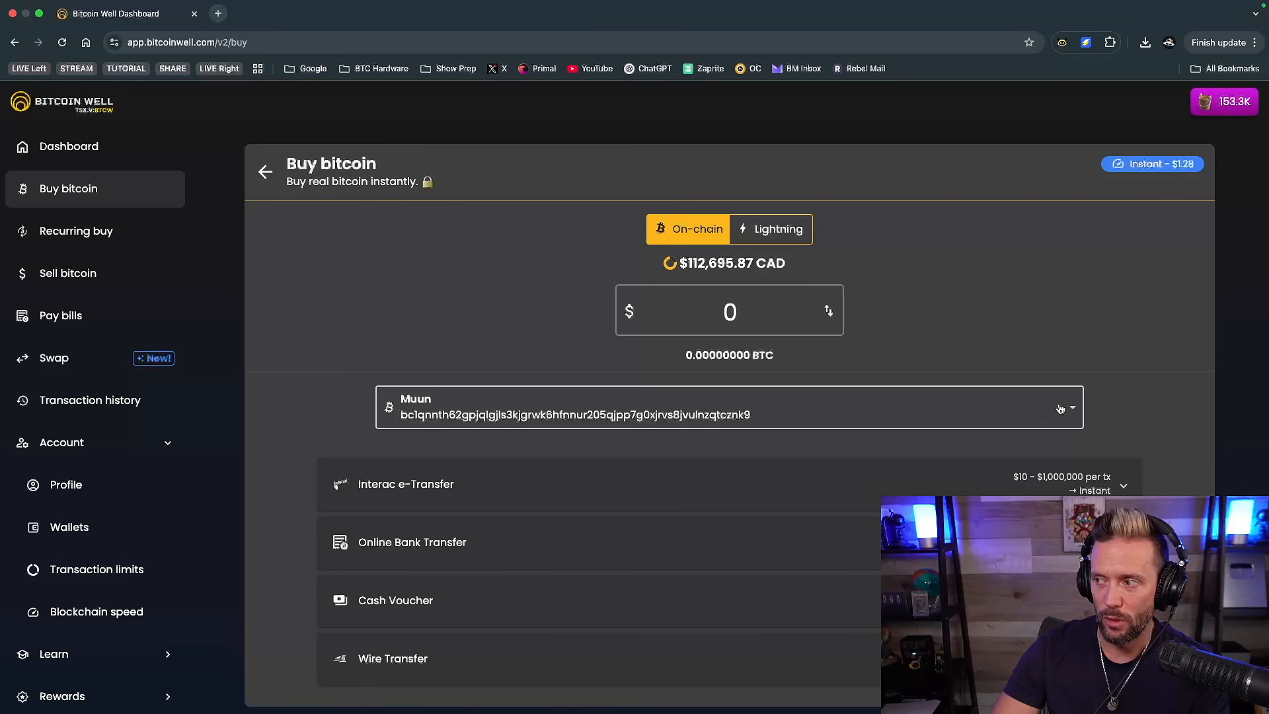
left_click(916, 407)
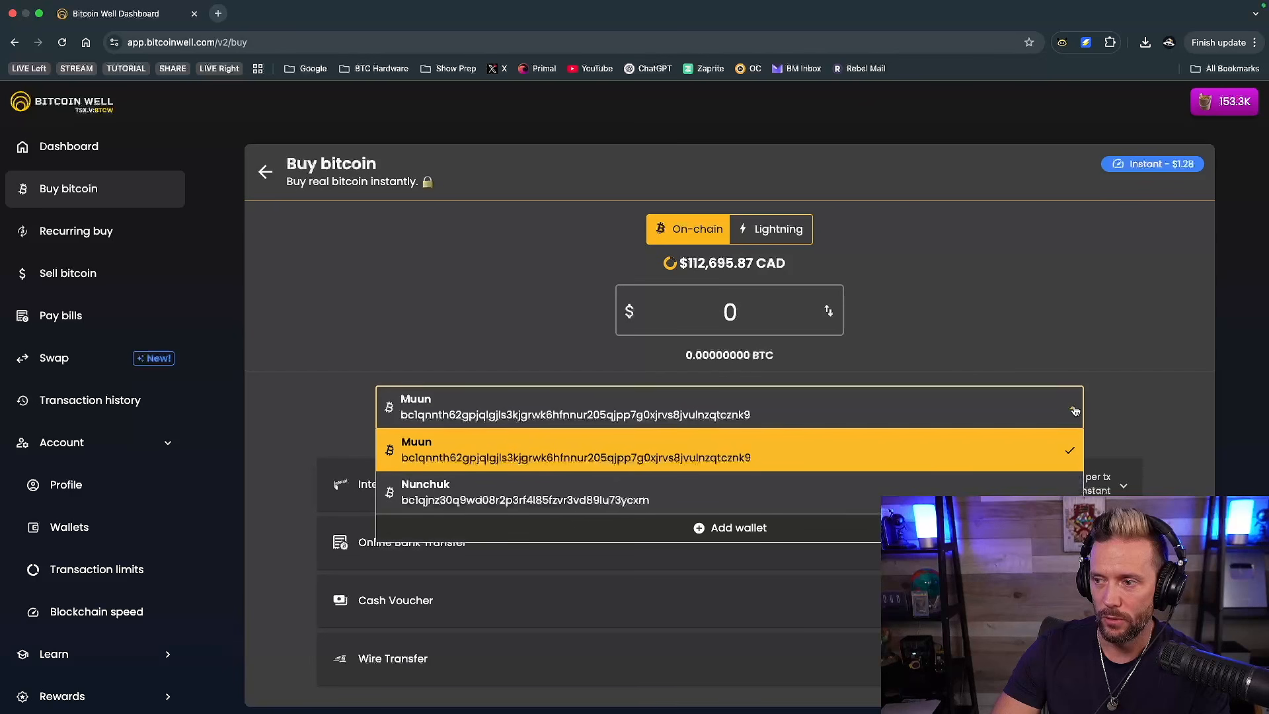
left_click(715, 533)
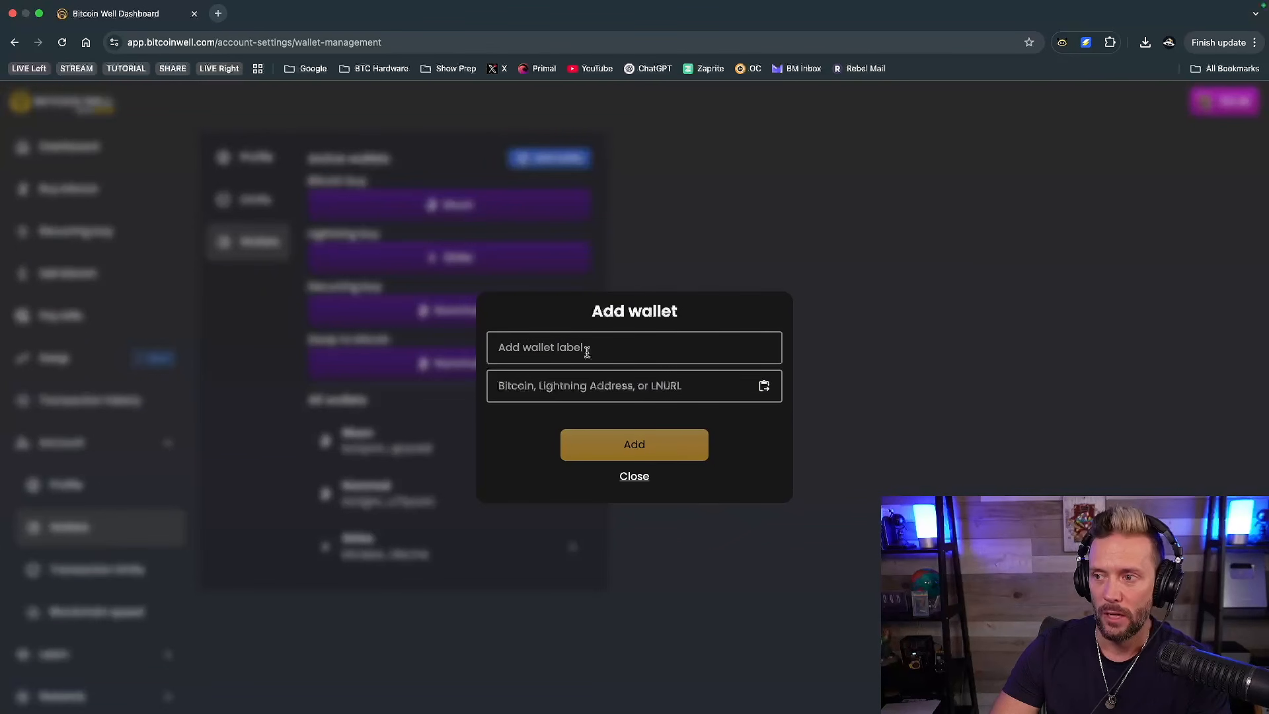
left_click(549, 349)
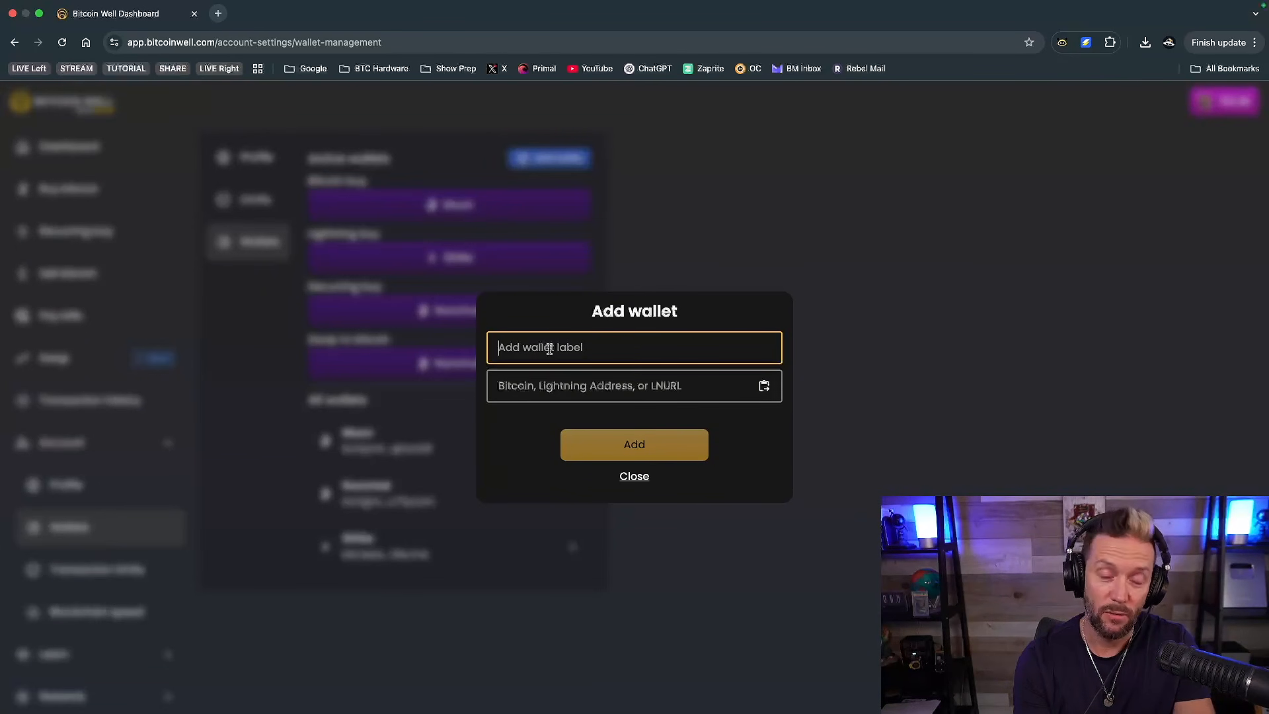
type("Sparrow Tutorial")
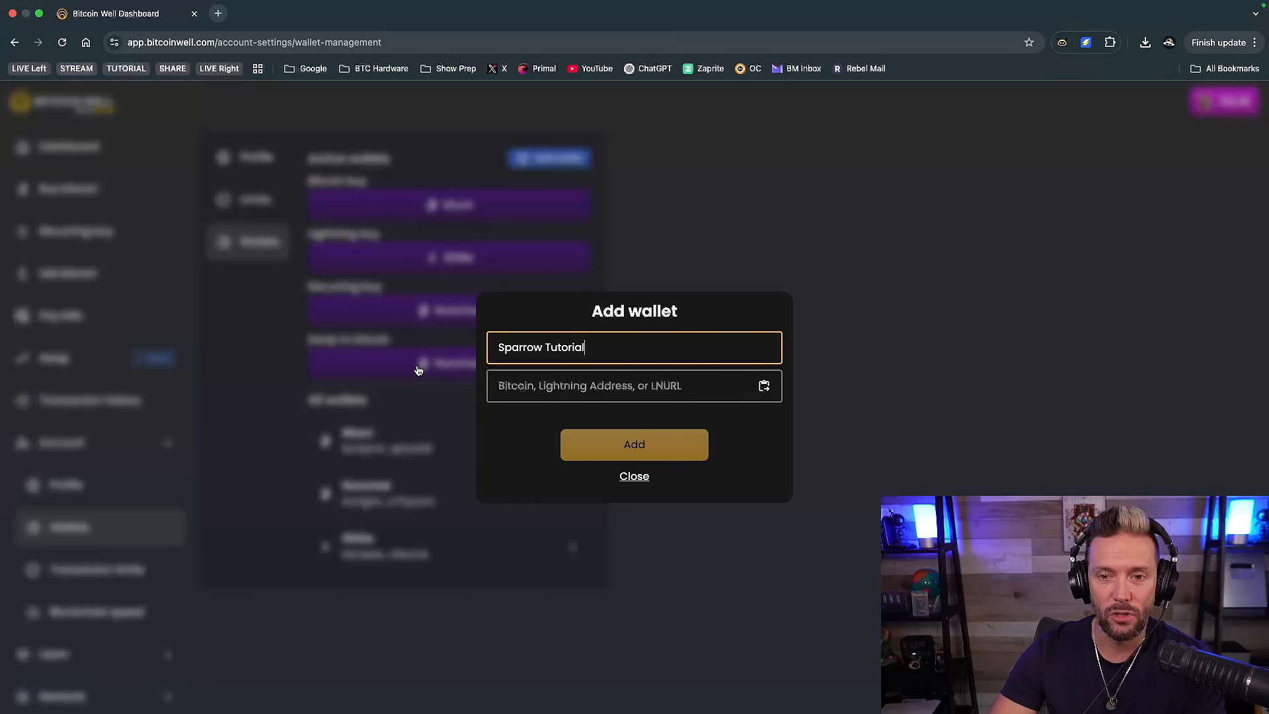
key("ctrl+Left")
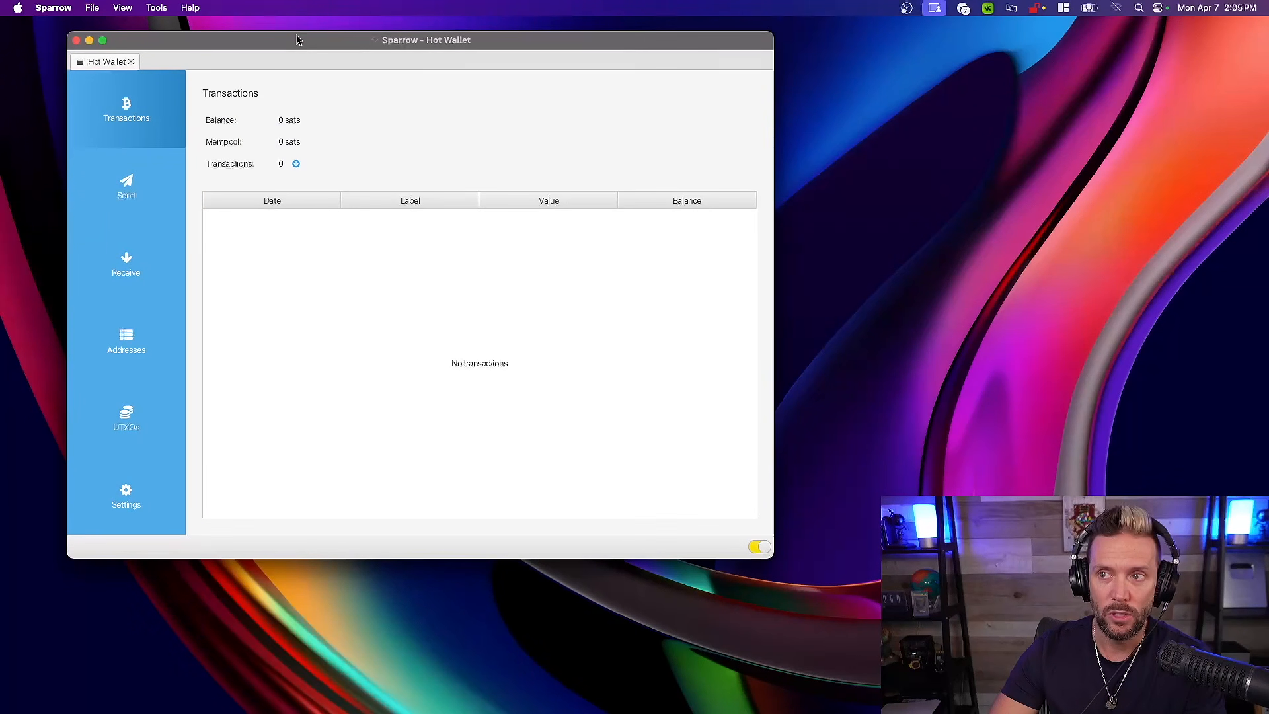
Label the Hot Wallet's first receive address 'bitcoin well' and copy the address.
left_click(115, 267)
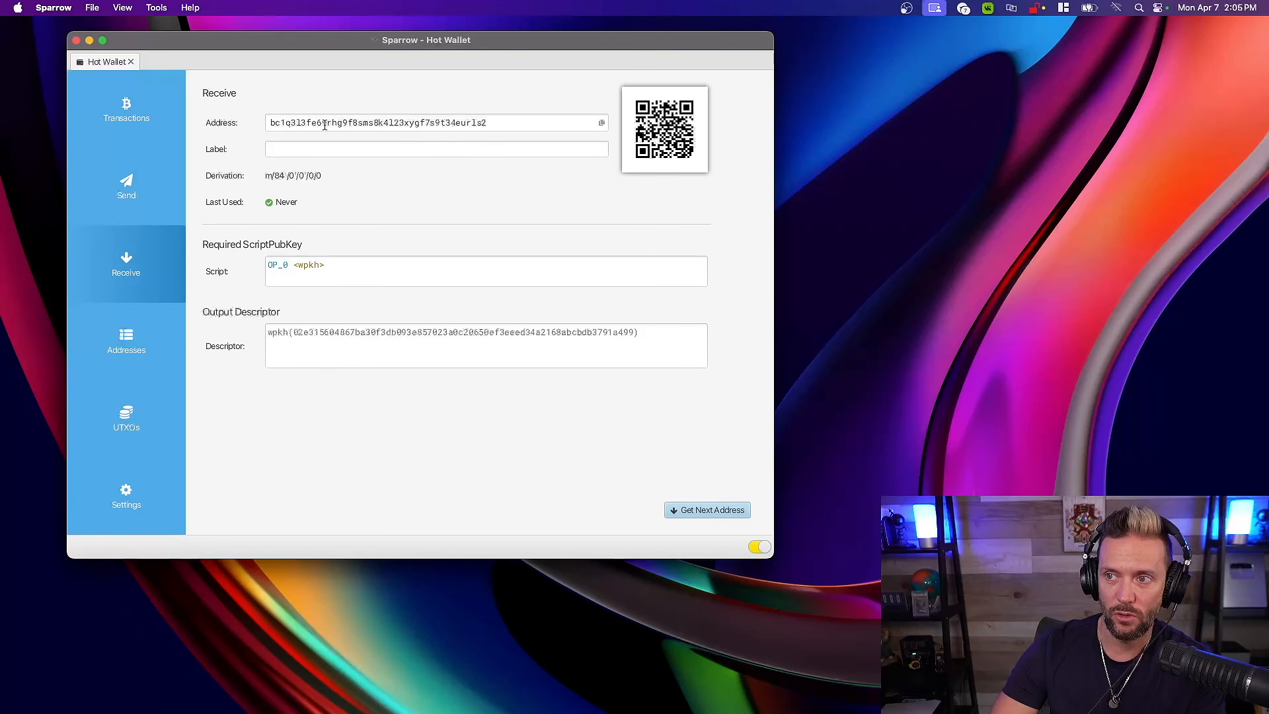
left_click(384, 152)
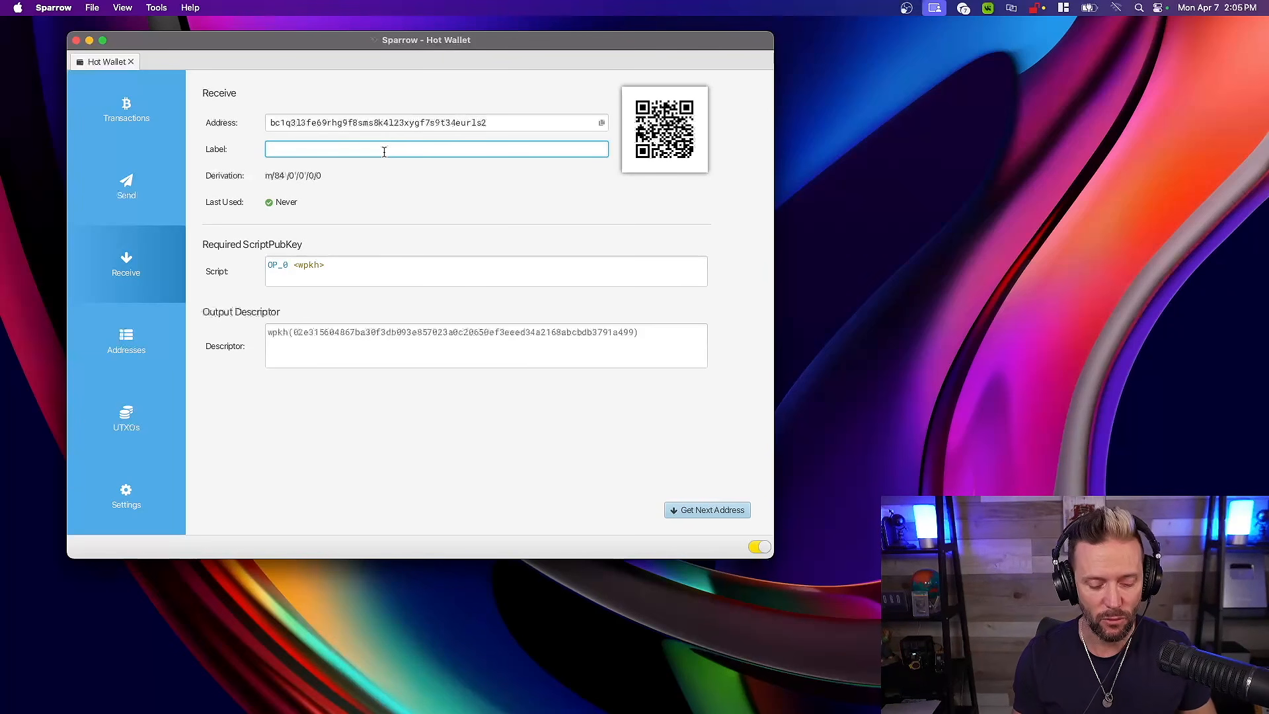
type("bi")
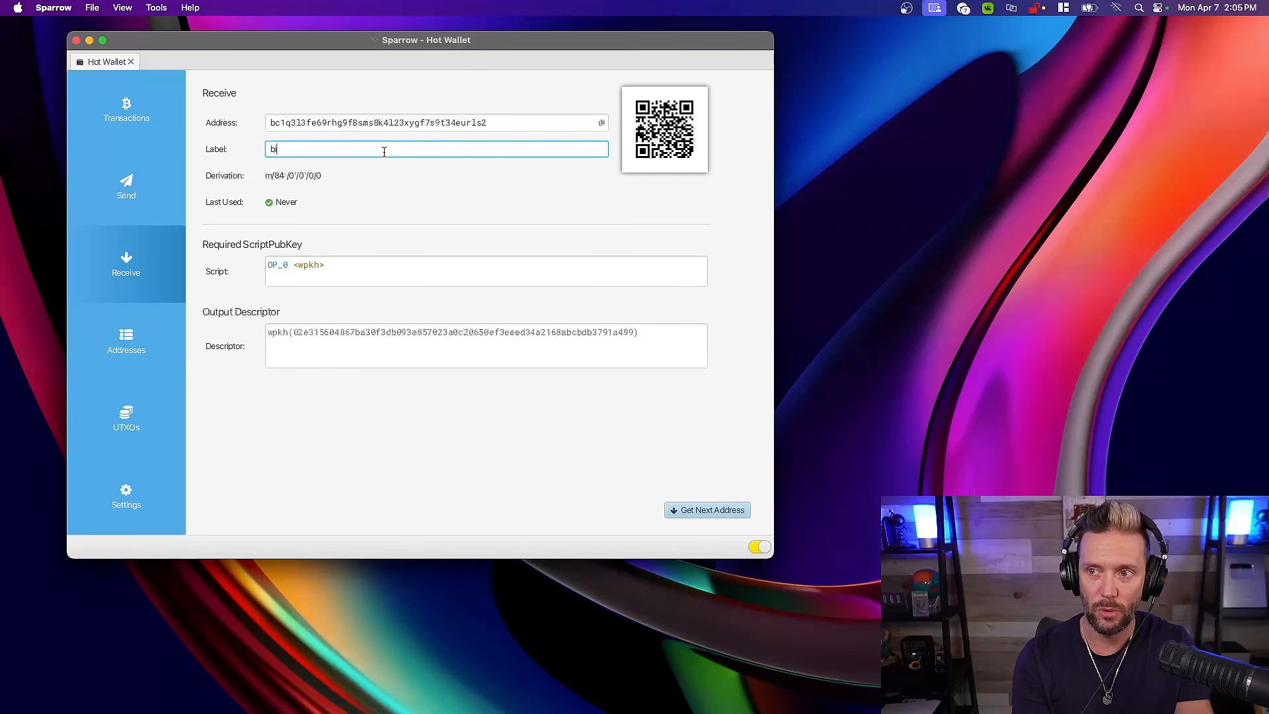
type("tcoin well")
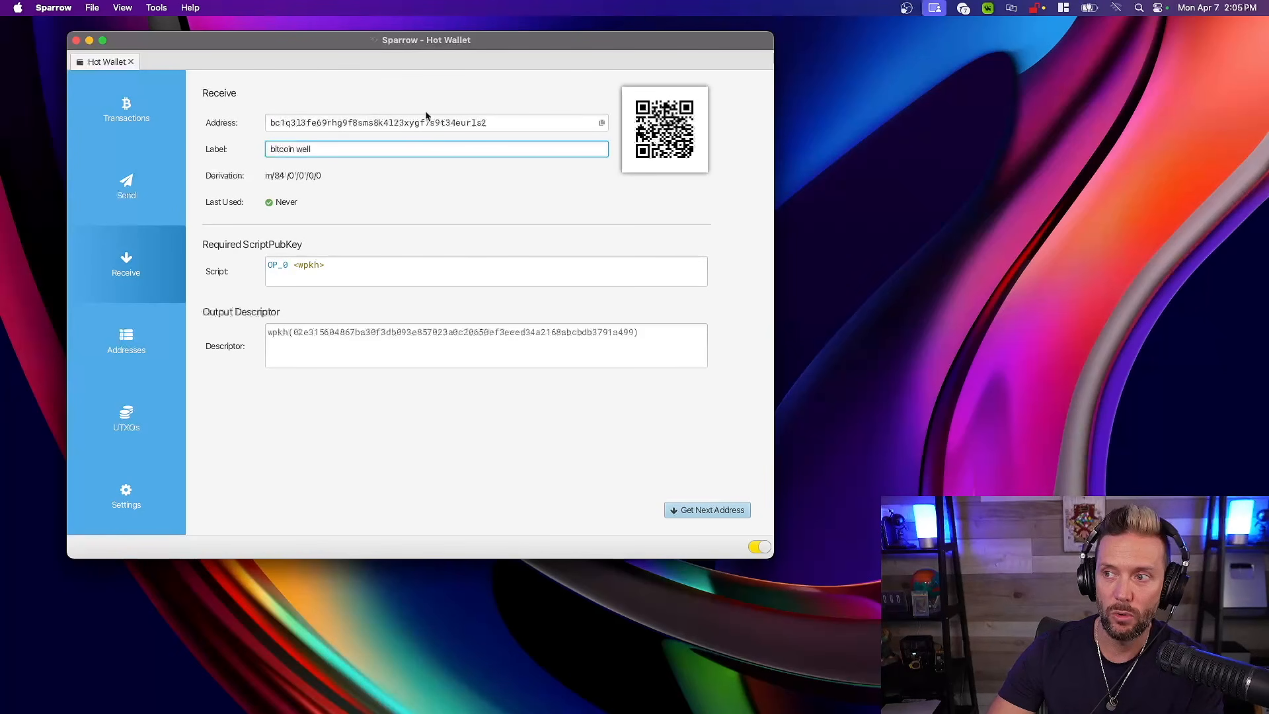
left_click(602, 124)
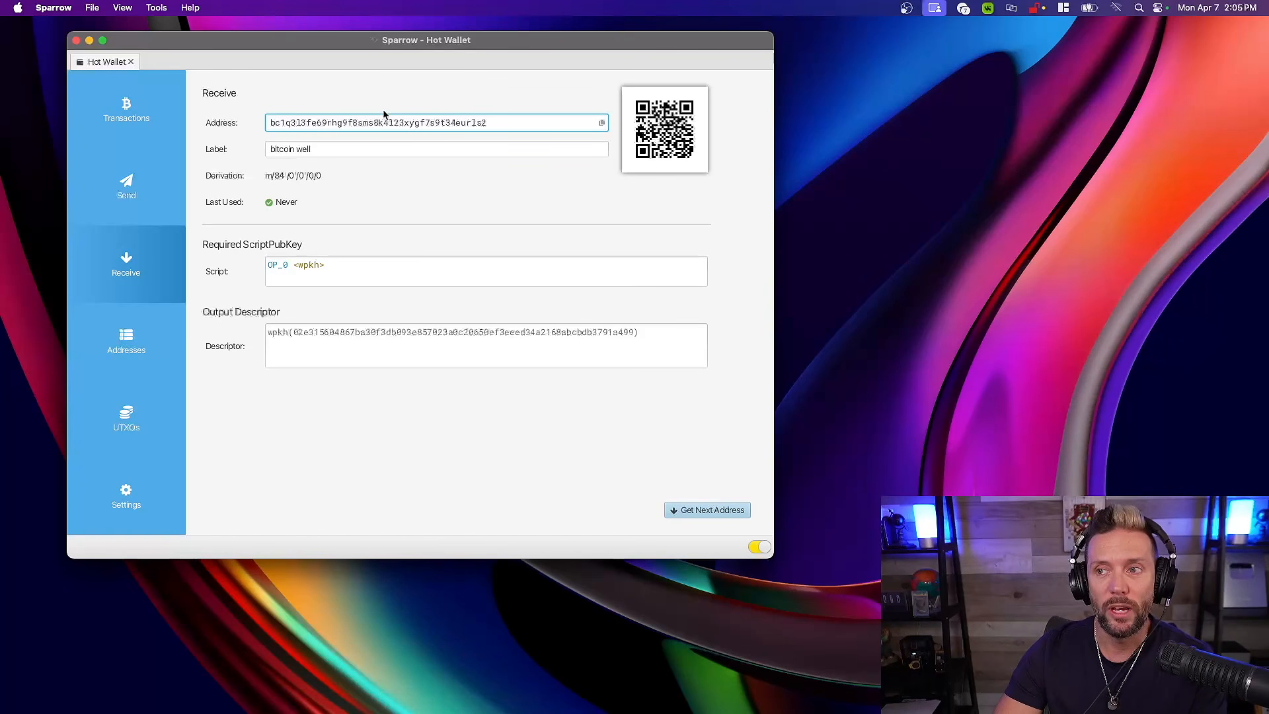
left_click(601, 123)
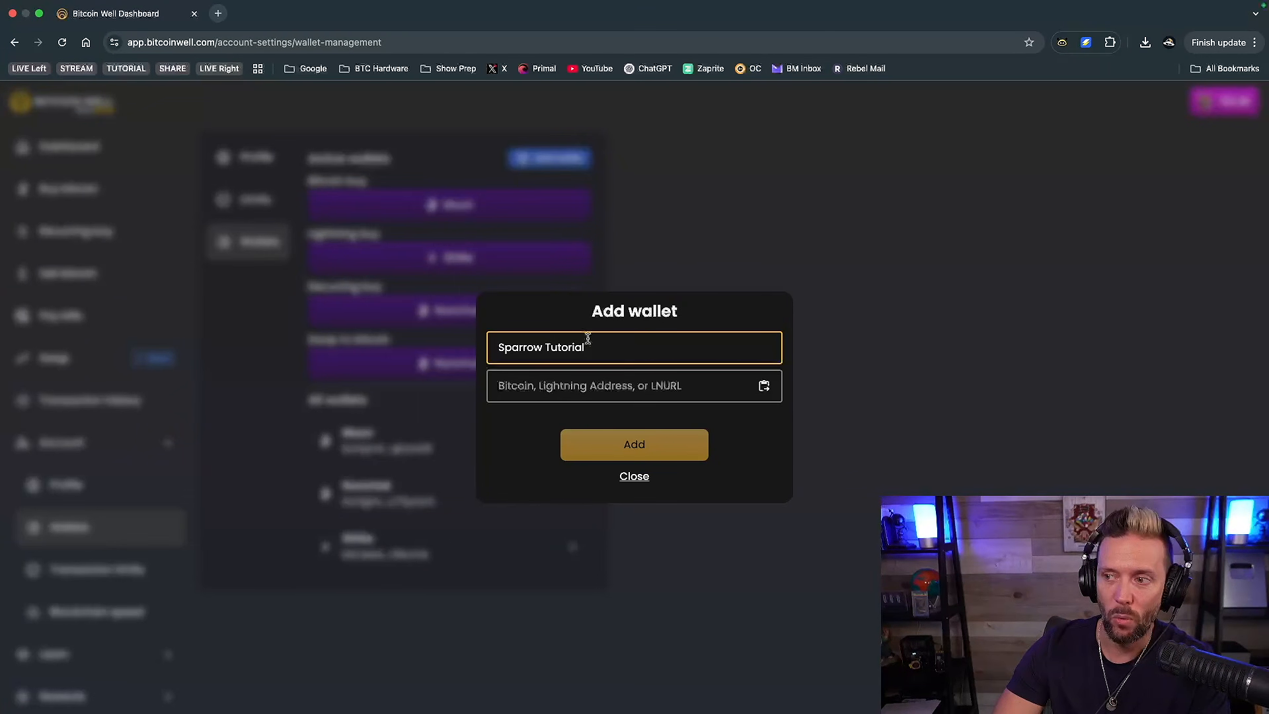
Paste the Sparrow receive address into the Sparrow Tutorial form, verify it, and save the wallet.
left_click(517, 392)
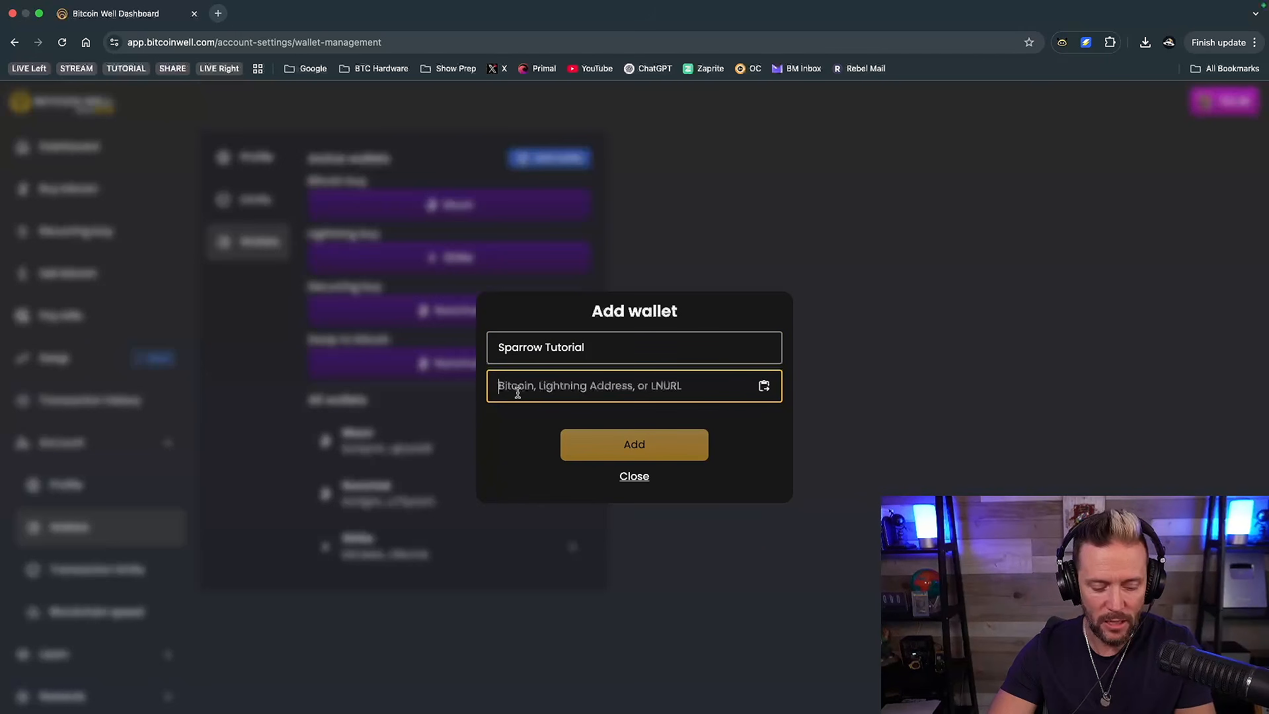
key("super+v")
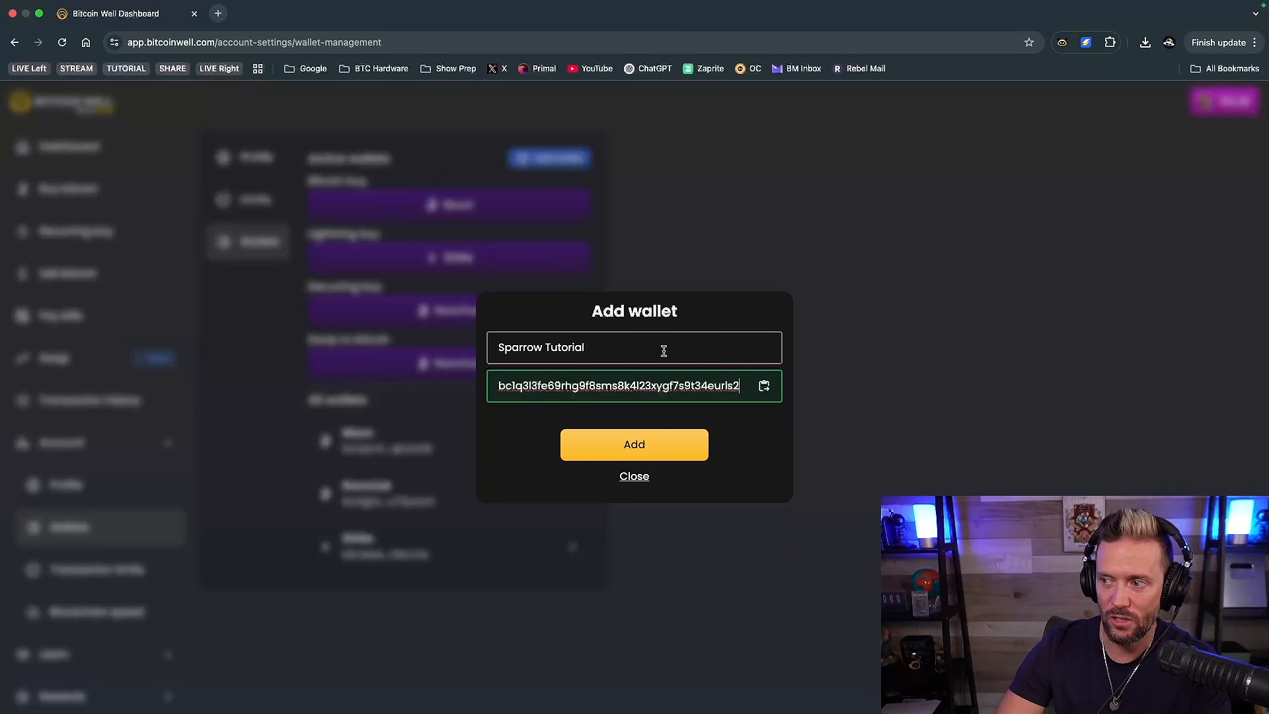
key("ctrl+Left")
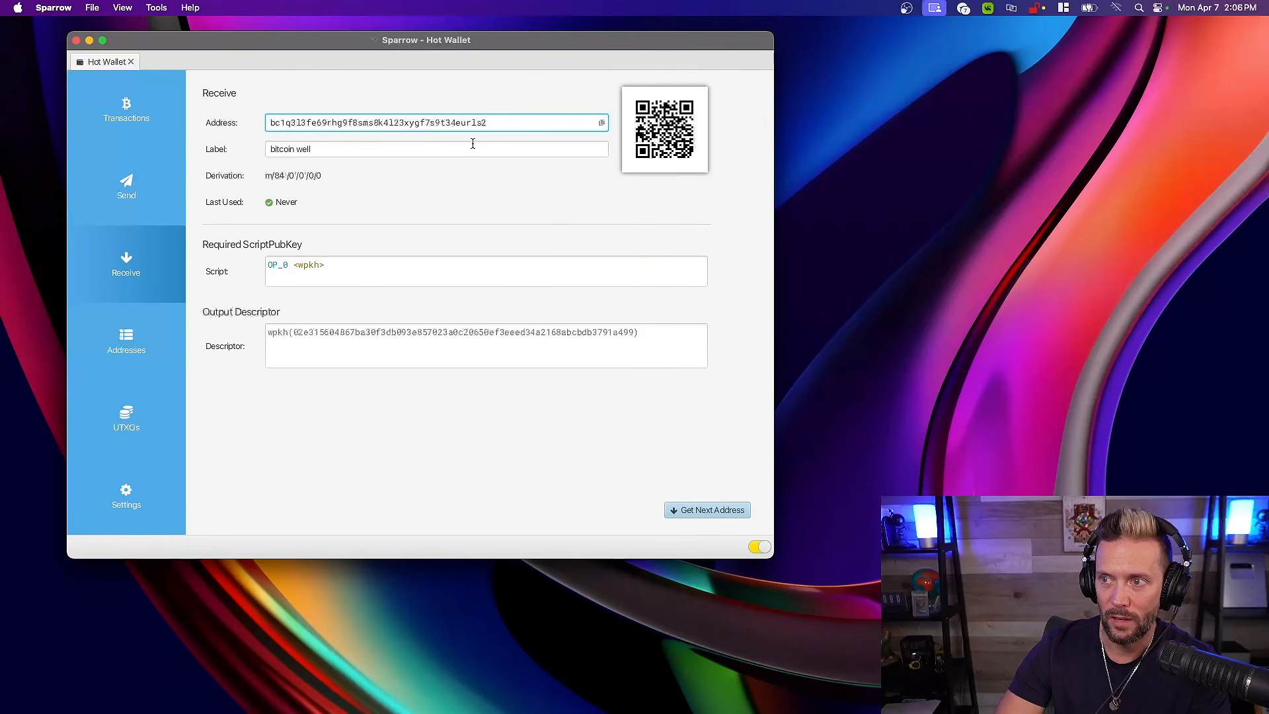
key("ctrl+Right")
left_click(625, 441)
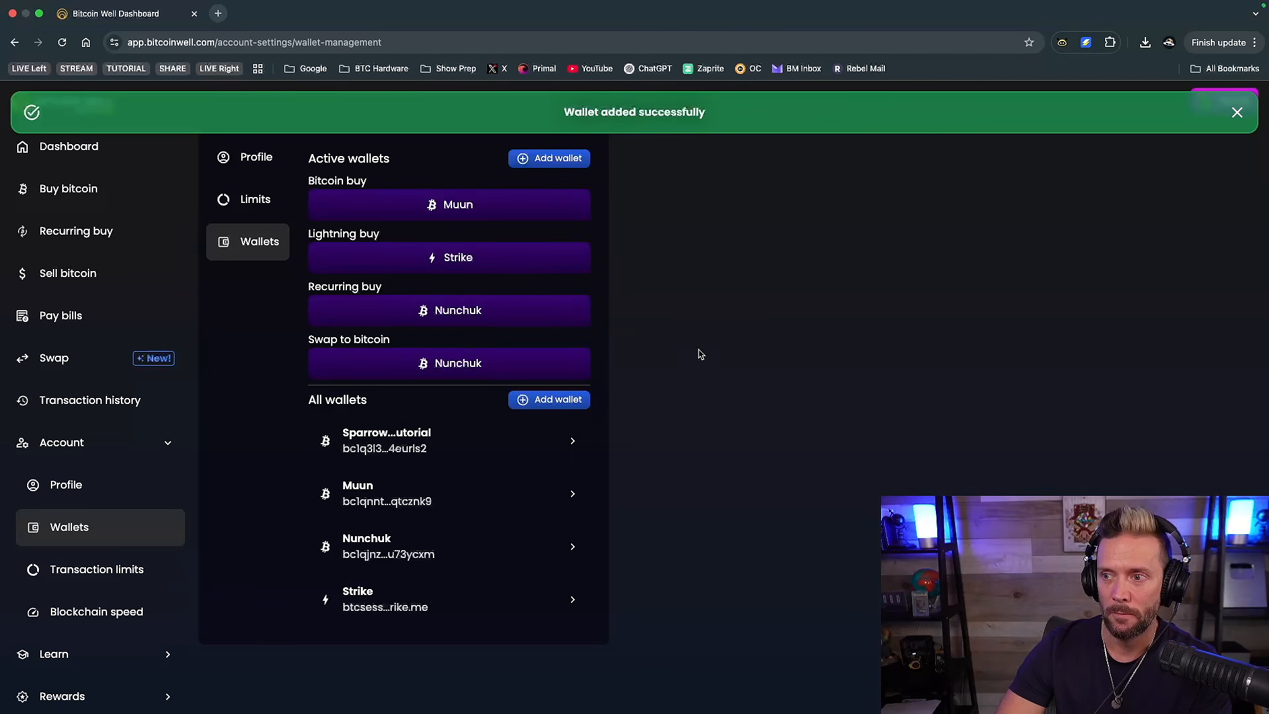
left_click(119, 147)
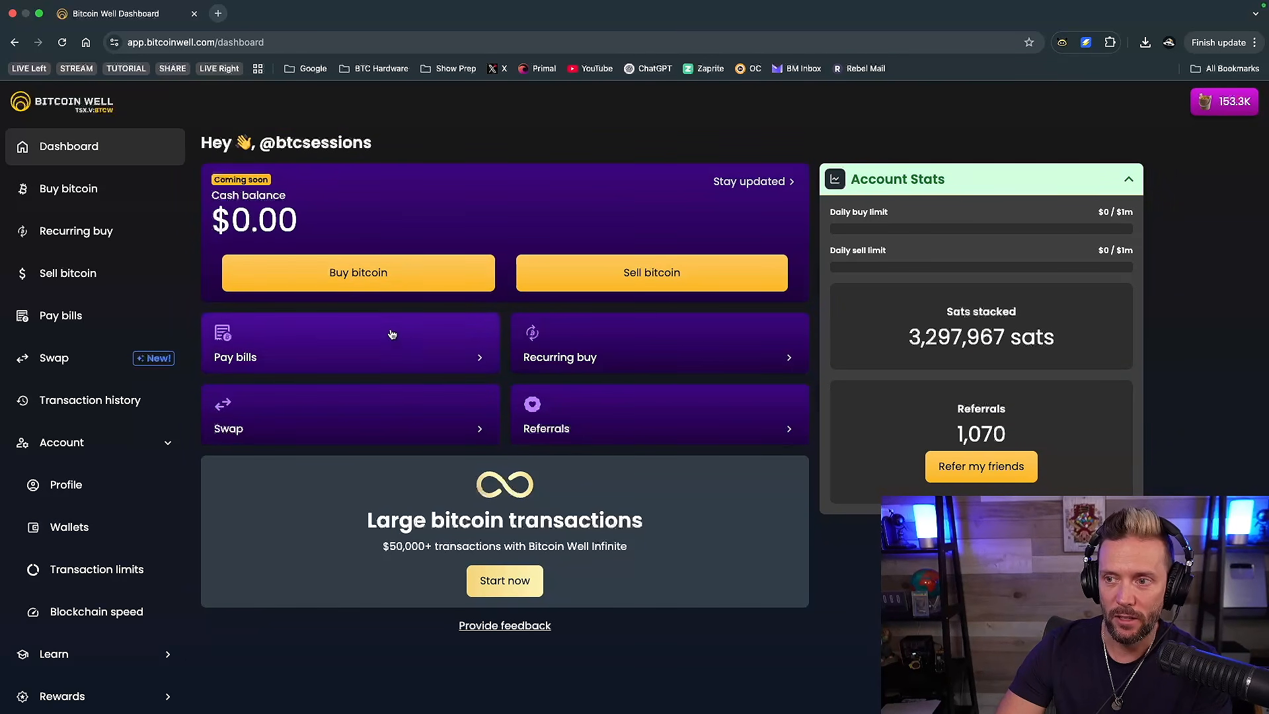
Choose Sparrow Tutorial as the receiving wallet for the on-chain bitcoin purchase.
left_click(335, 276)
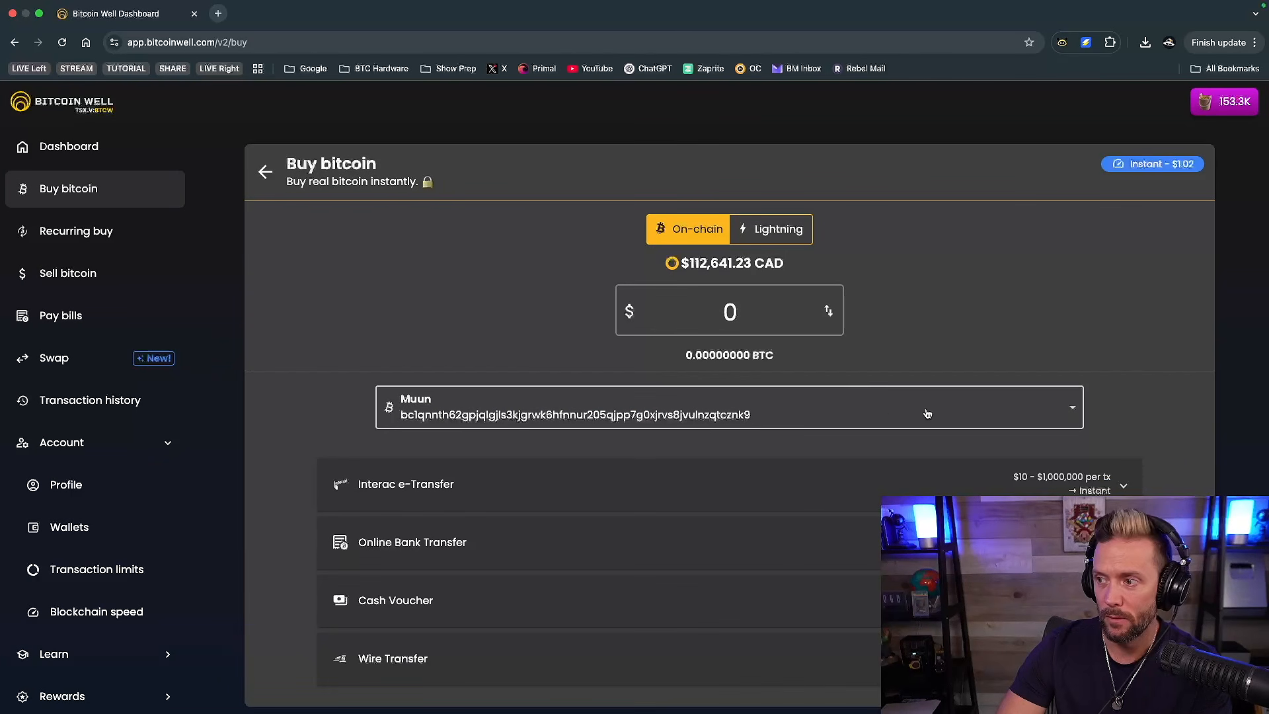
left_click(1073, 409)
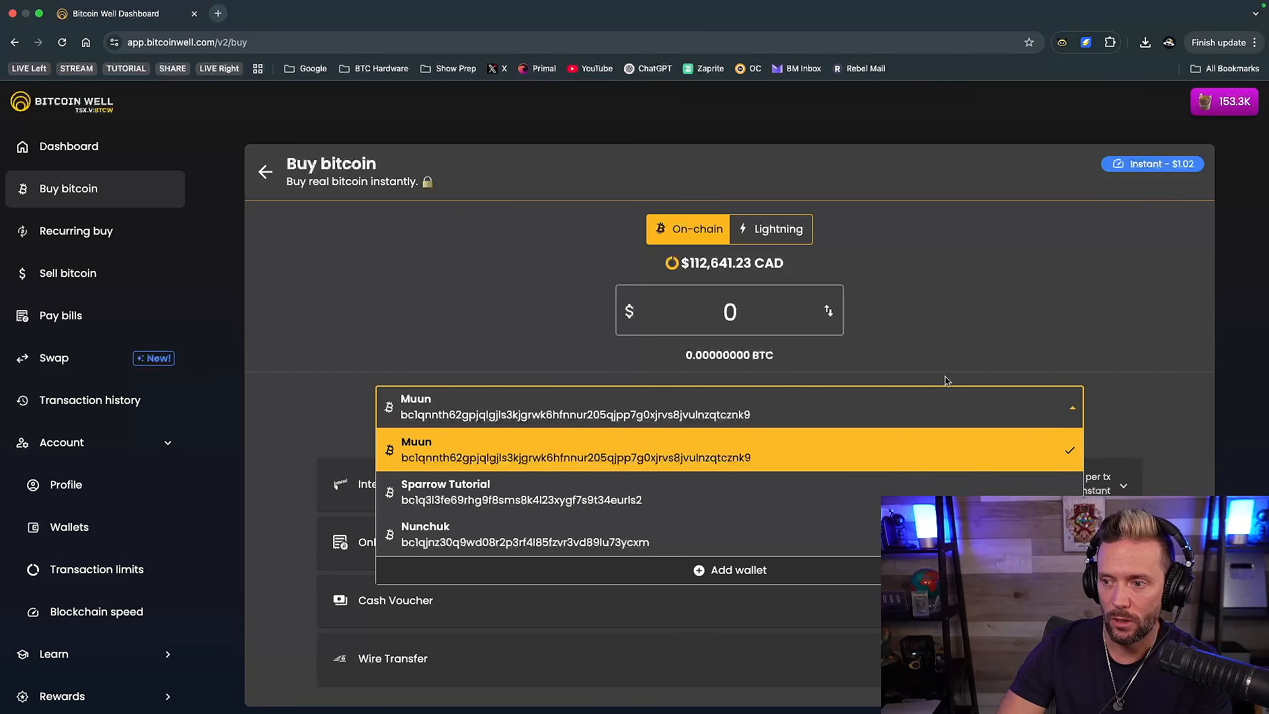
left_click(453, 500)
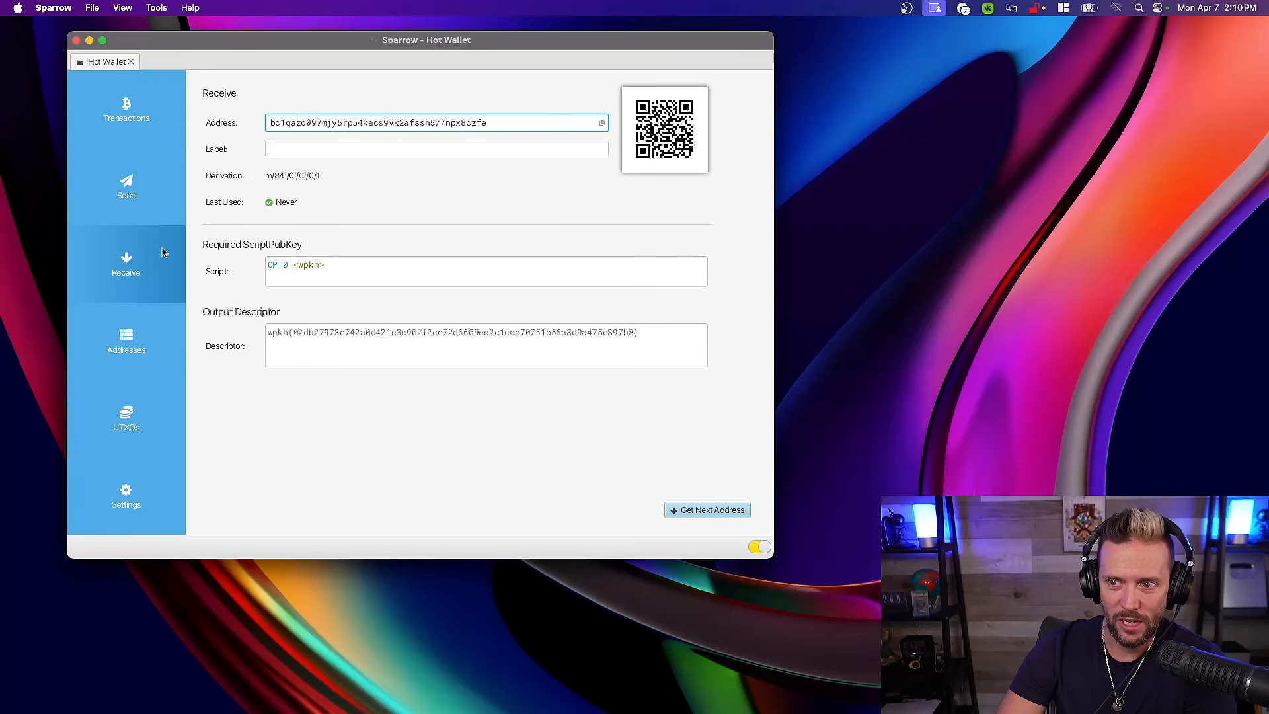
Select the incoming bitcoin well transaction and toggle the balance unit from BTC to sats (176,588 sats).
left_click(121, 125)
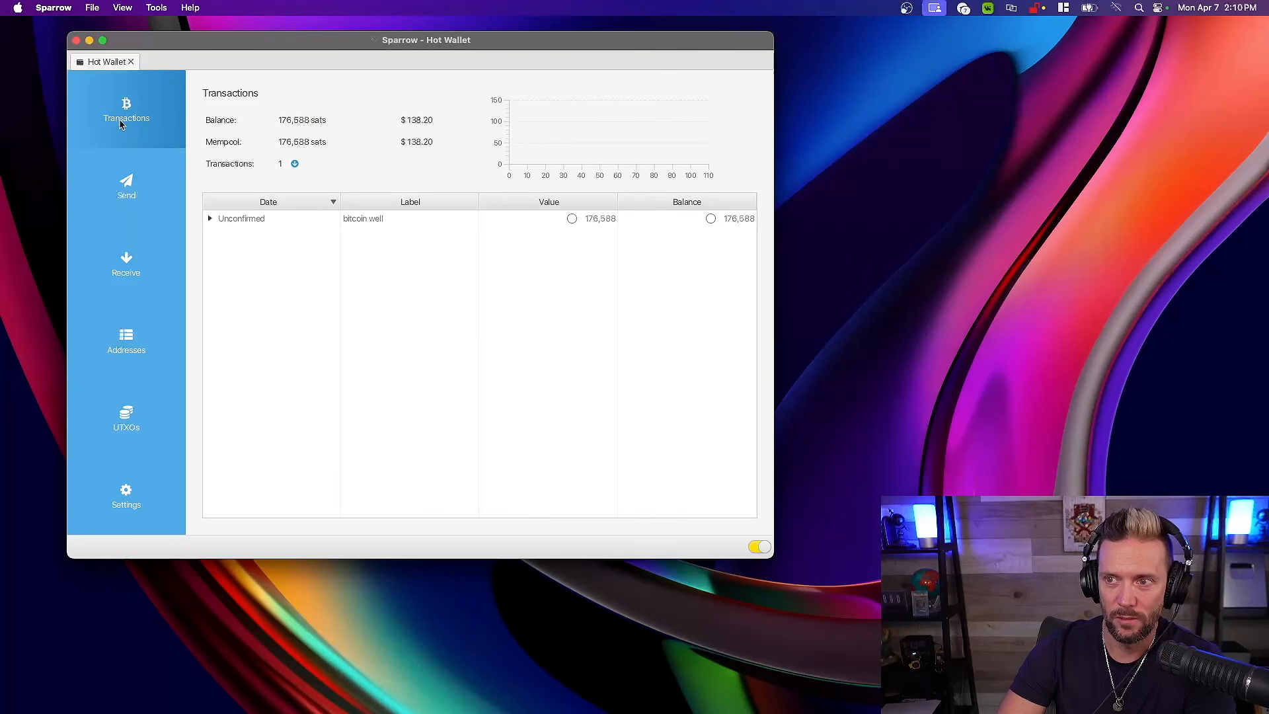
left_click(304, 218)
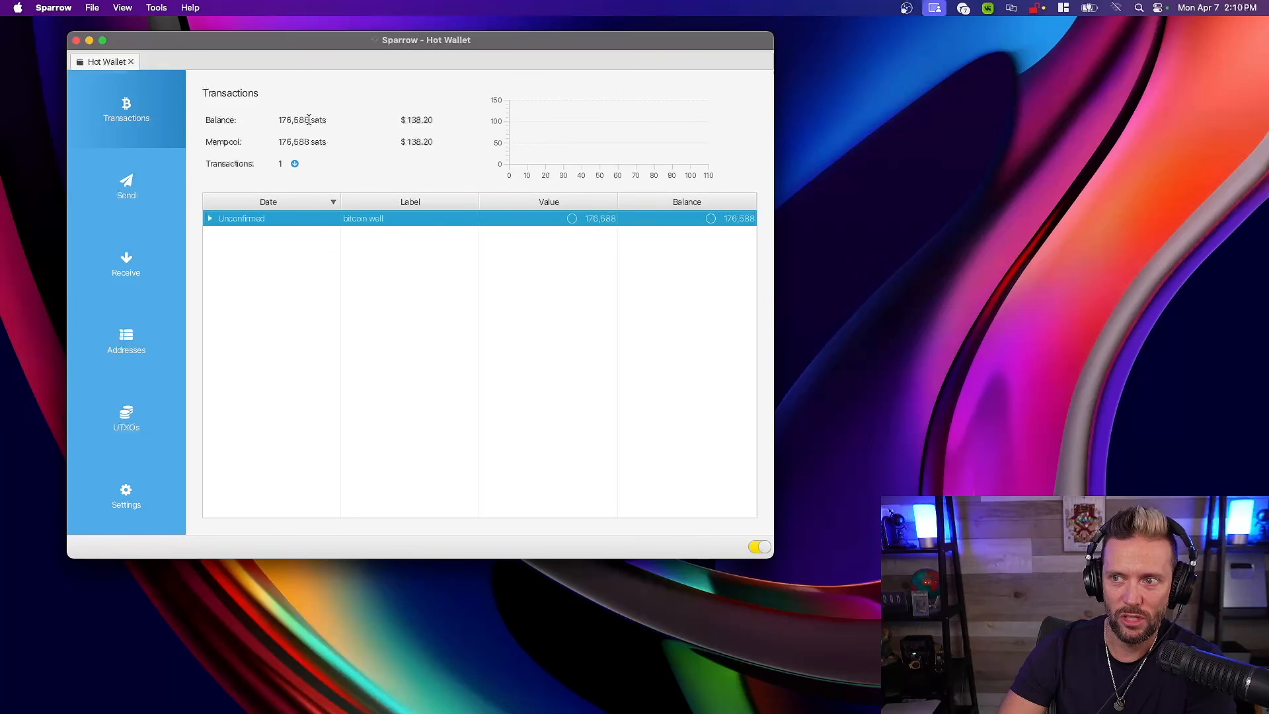
left_click(278, 119)
left_click_drag(278, 119, 335, 118)
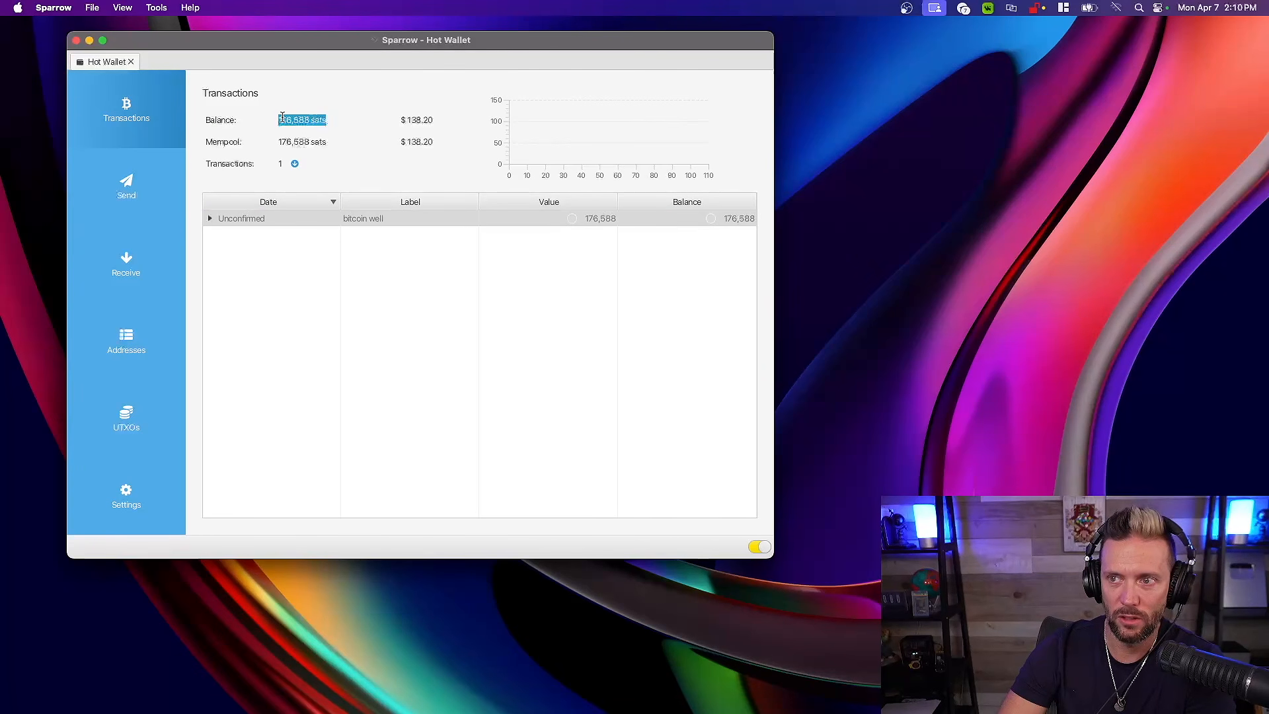
left_click(335, 120)
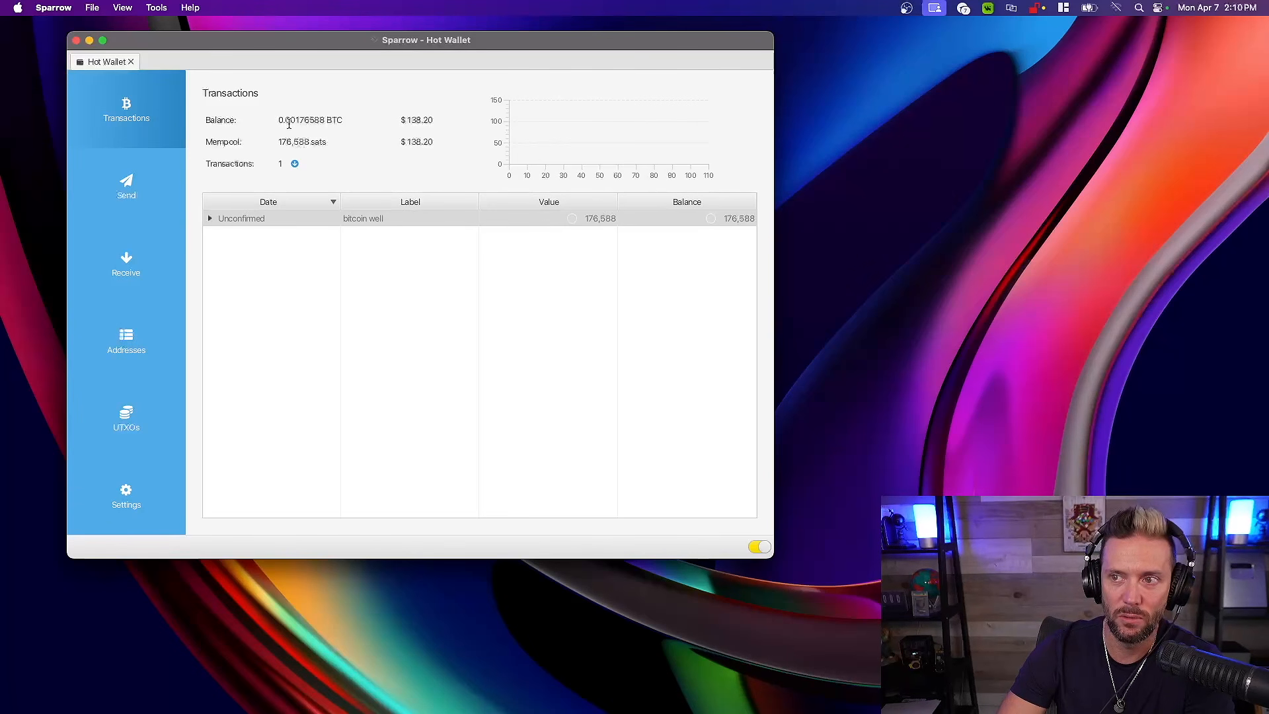
mouse_move(301, 126)
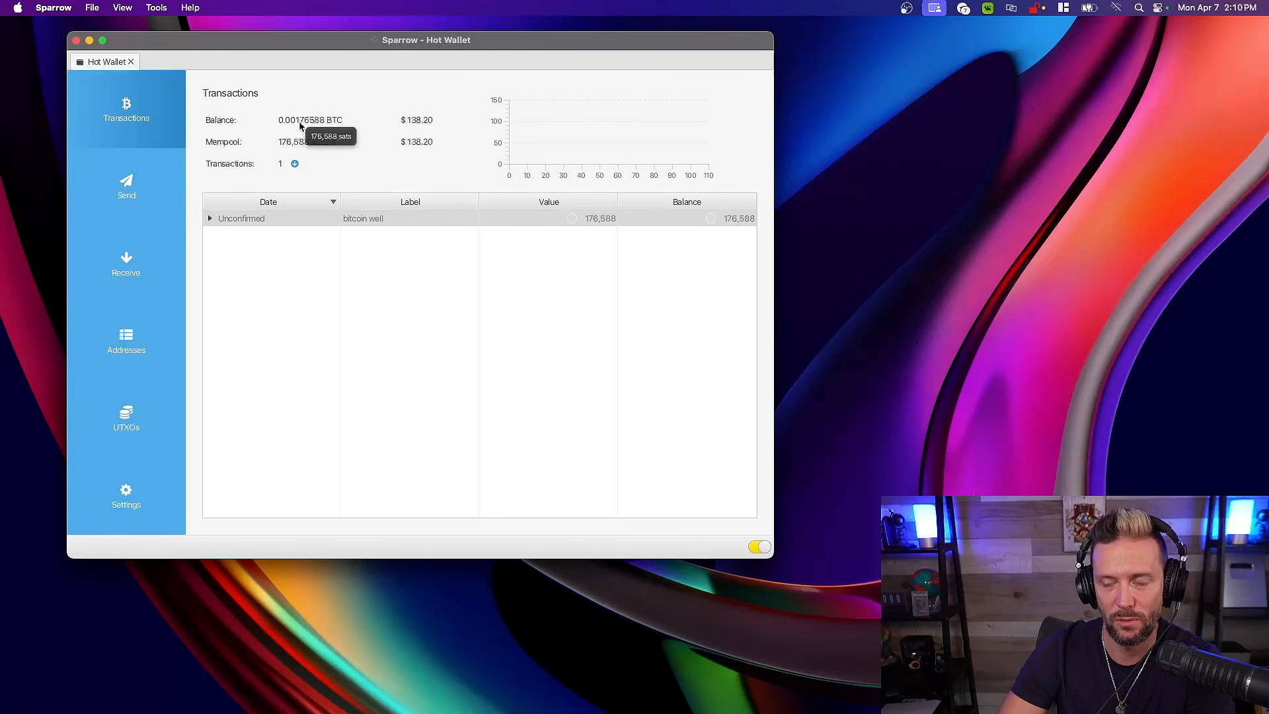
left_click(301, 125)
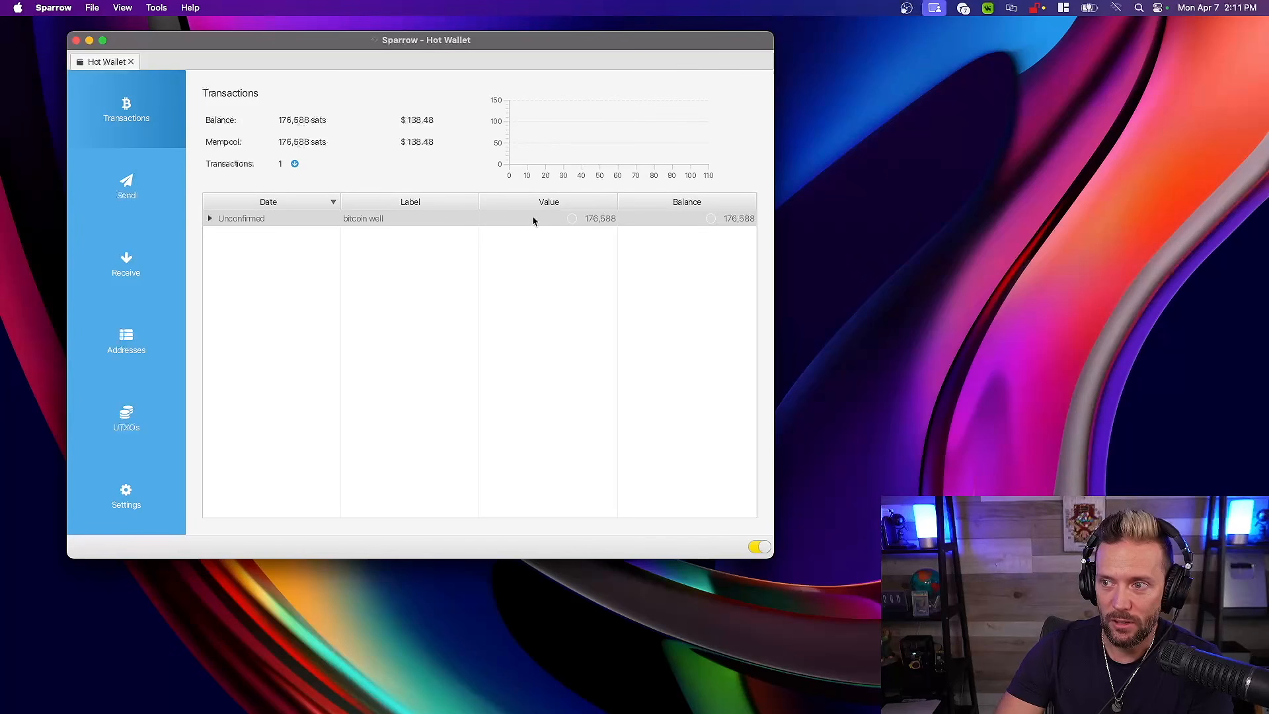
Wait on the Transactions tab while the 176,588-sat bitcoin well deposit awaits confirmation.
mouse_move(272, 219)
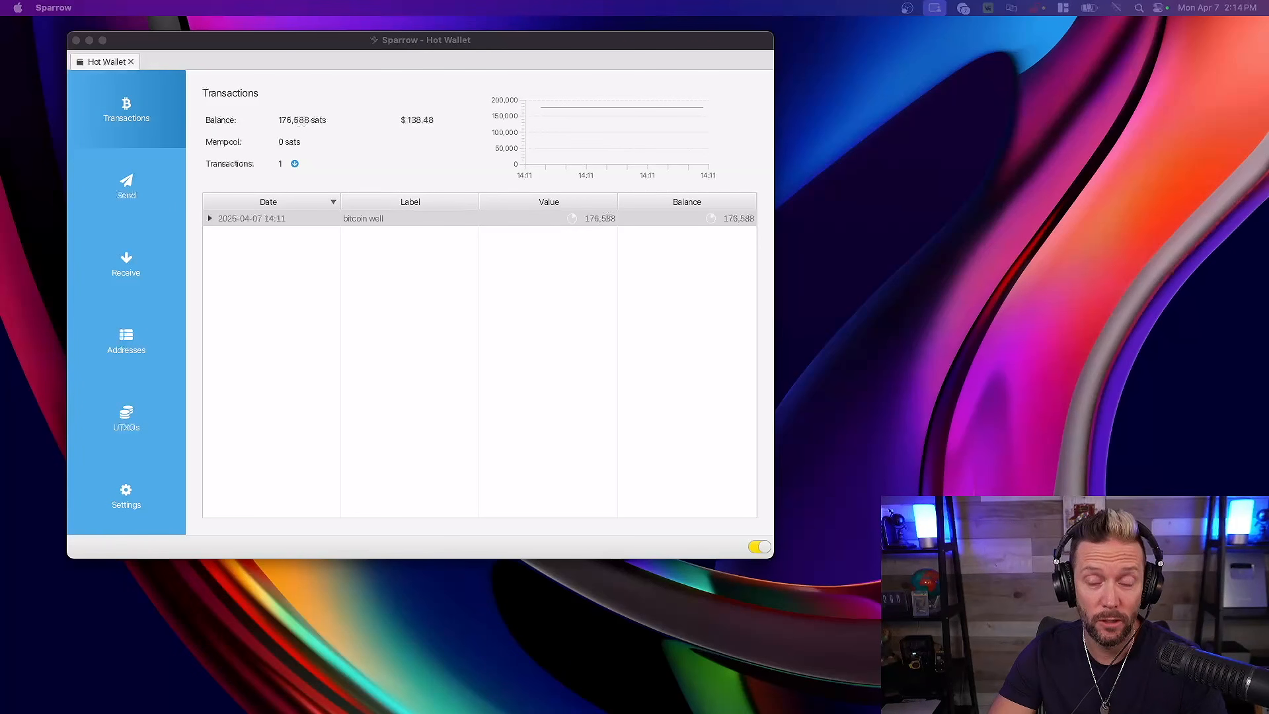
Open the Hot Wallet's Send form and scan the recipient's bitcoin address from a QR code.
left_click(288, 55)
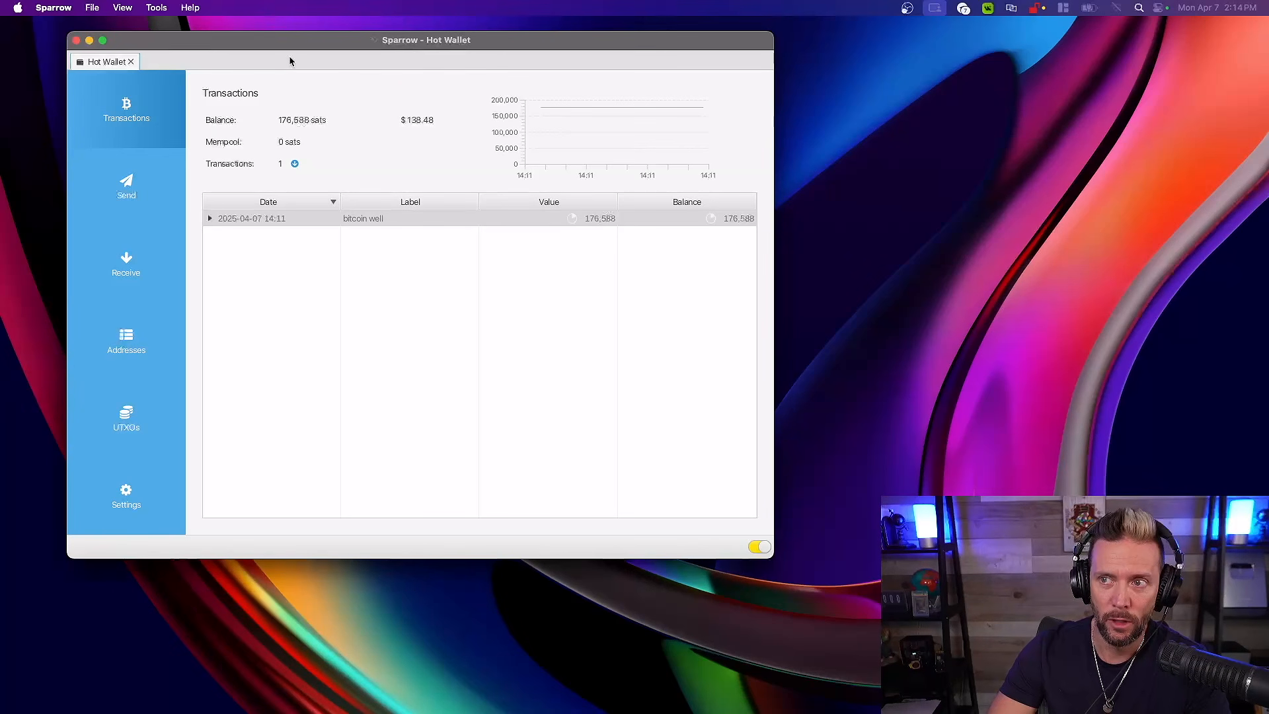
left_click(129, 181)
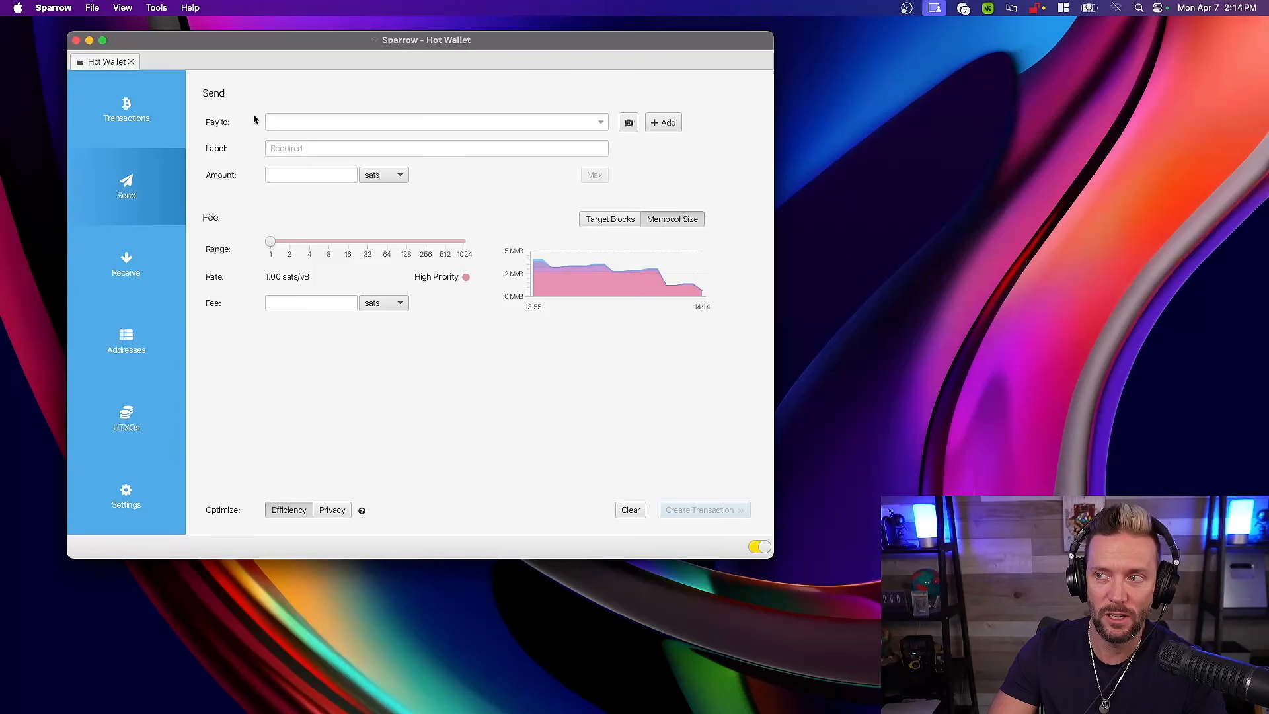
left_click(629, 123)
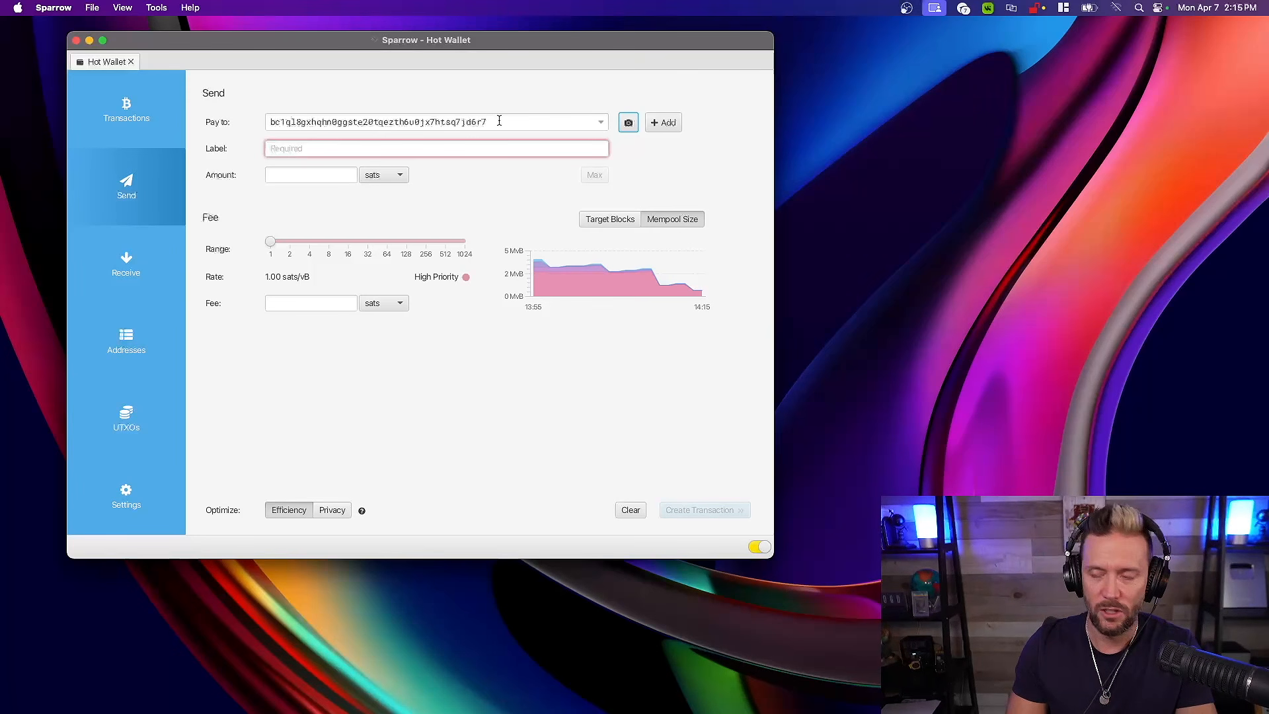
Label the payment 'aqua' and keep the amount unit as sats.
left_click(307, 154)
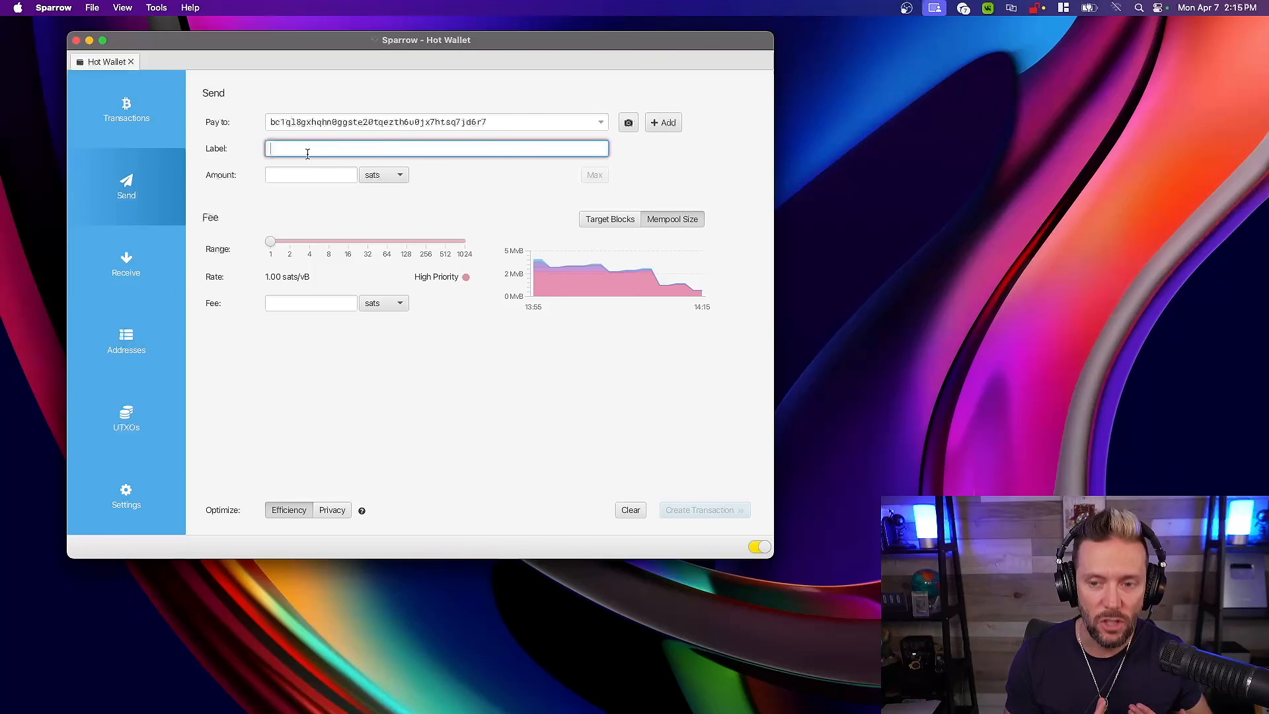
type("aqua")
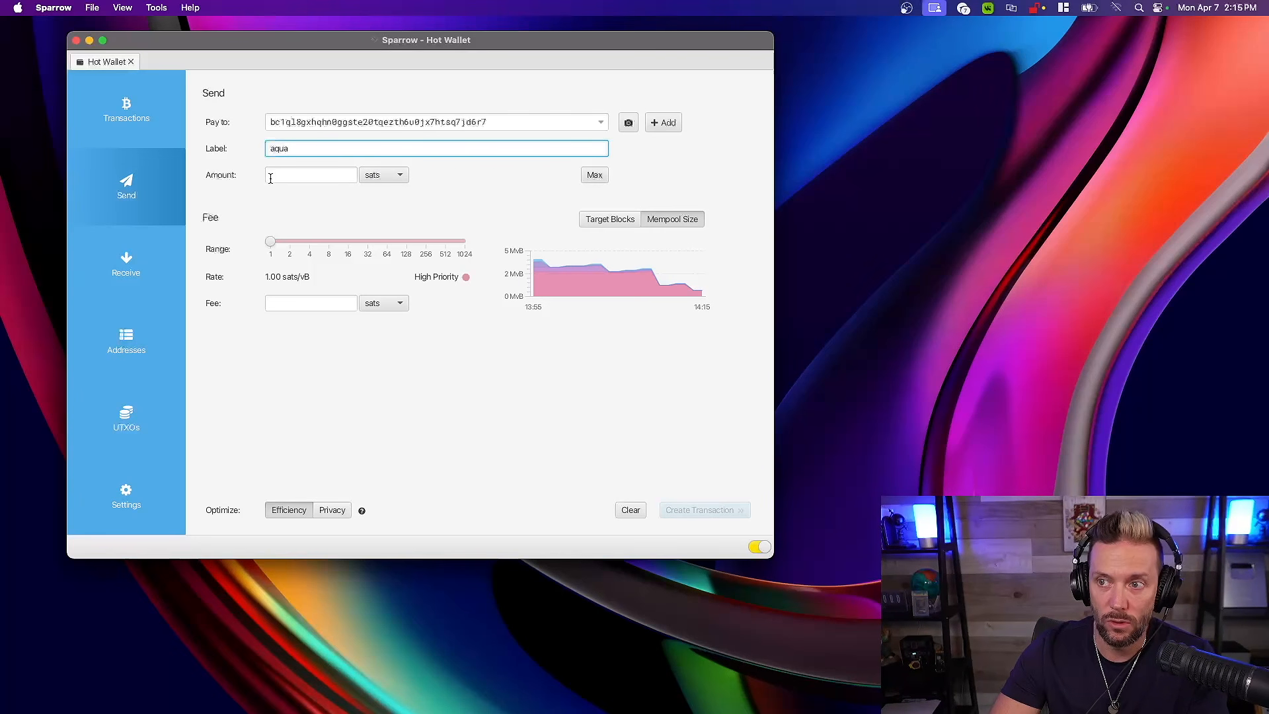
left_click(400, 177)
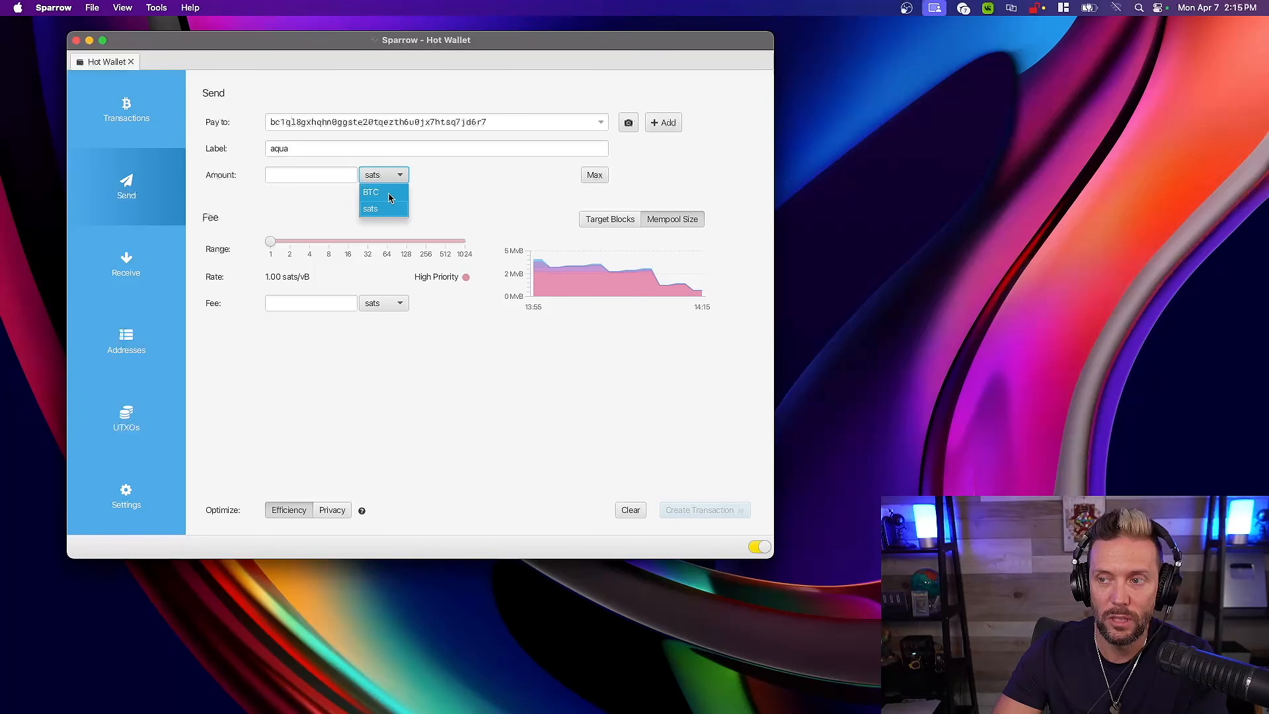
left_click(412, 177)
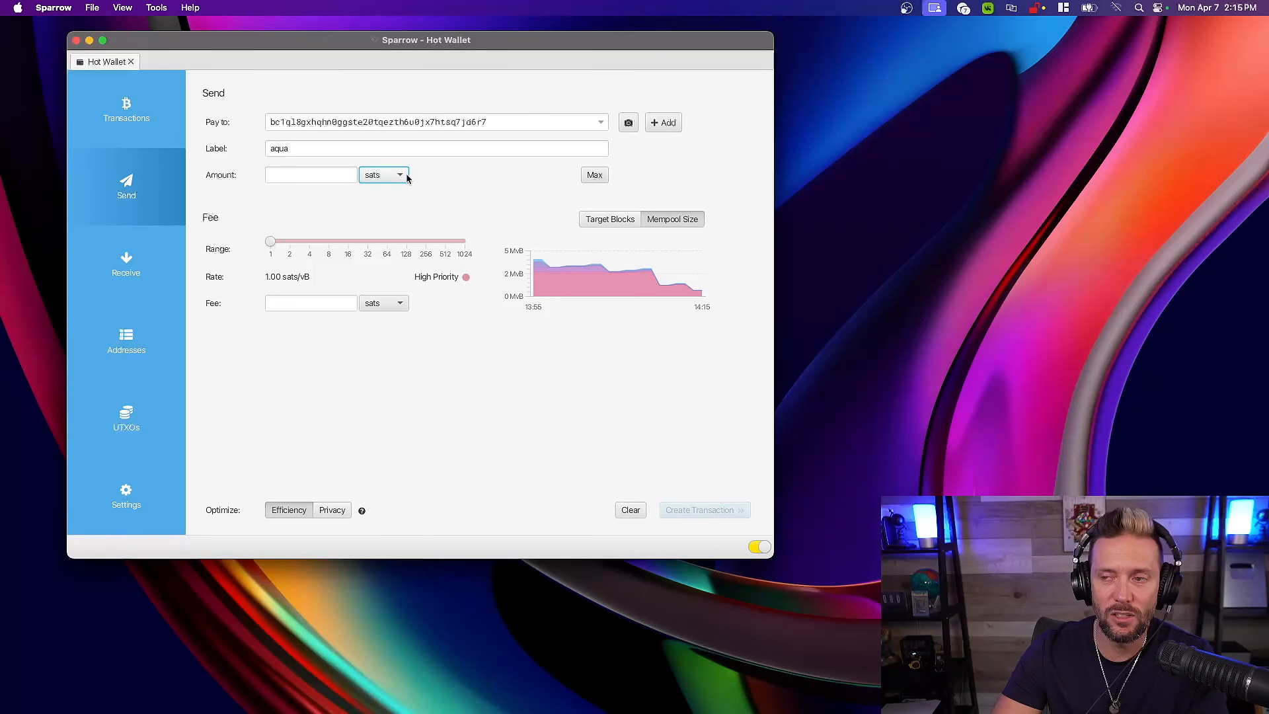
left_click(299, 172)
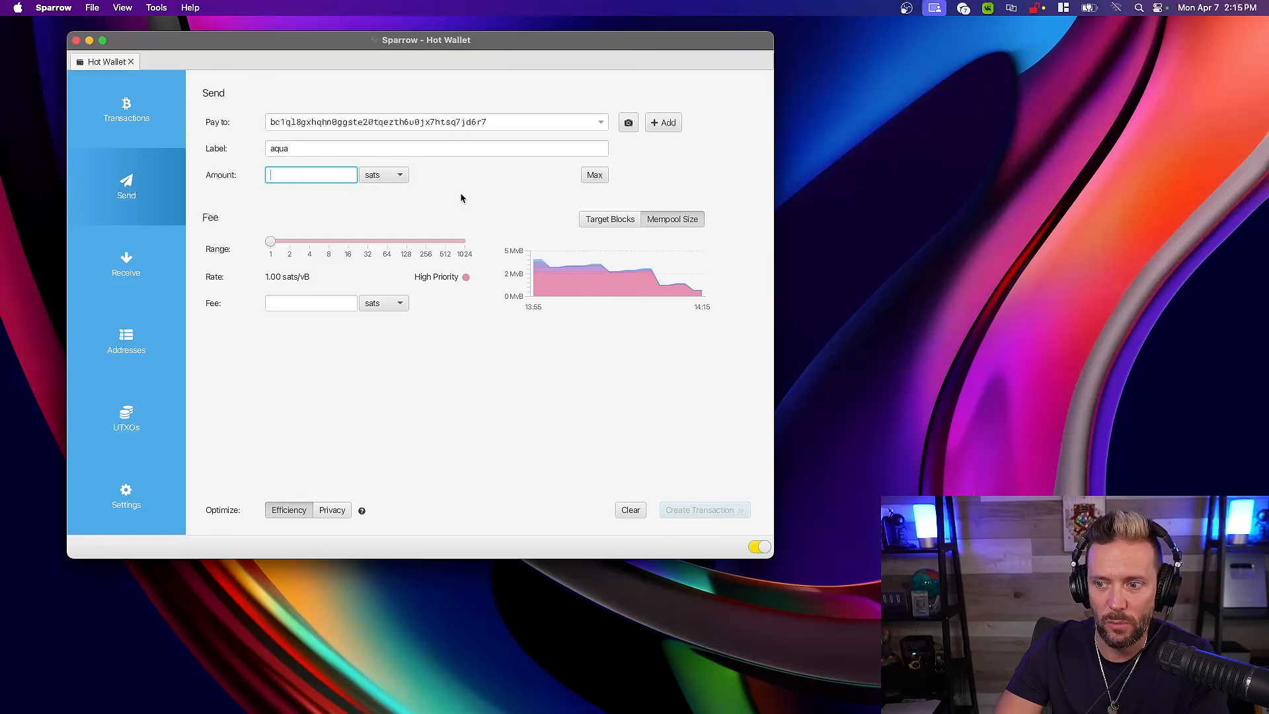
Enter an amount of 50,000 sats, giving a 141-sat fee at 1.01 sats/vB.
type("50,000")
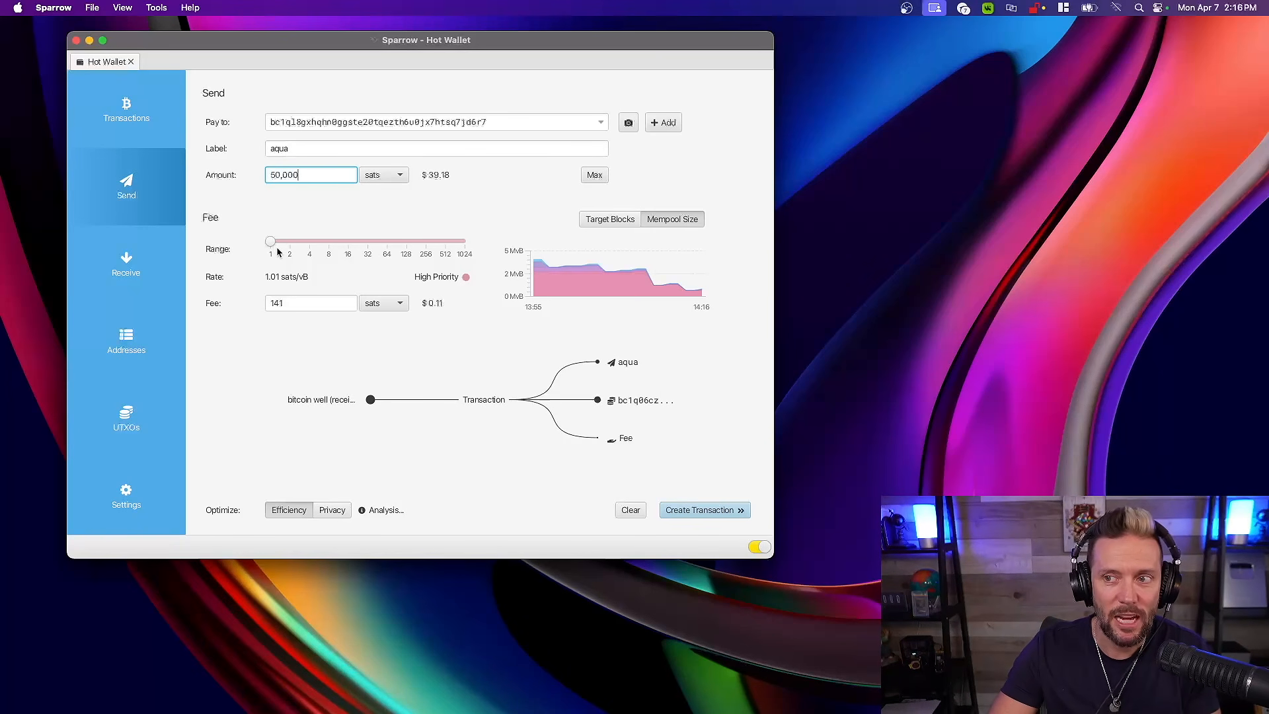
Adjust the Fee Range slider to 2.17 sats/vB so the fee becomes 305 sats.
mouse_move(271, 242)
left_mouse_down()
mouse_move(315, 250)
mouse_move(271, 251)
mouse_move(269, 240)
left_mouse_up()
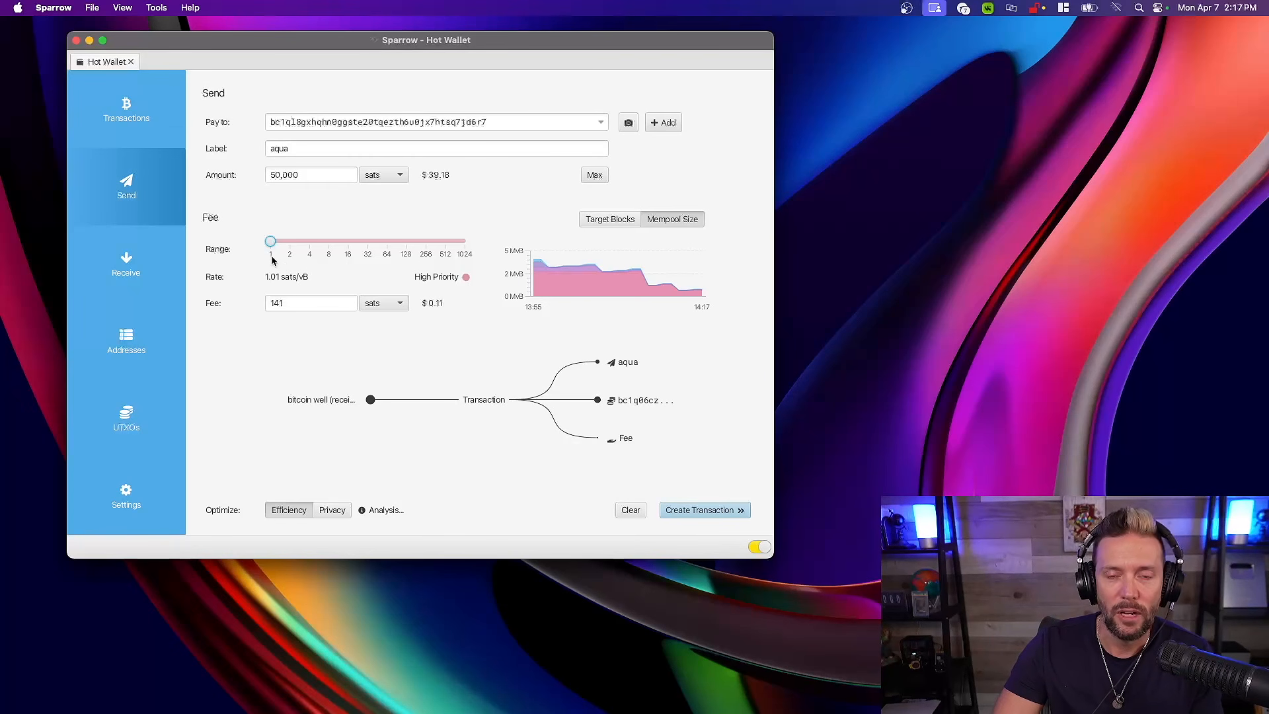
mouse_move(270, 246)
left_mouse_down()
mouse_move(307, 247)
mouse_move(245, 248)
left_mouse_up()
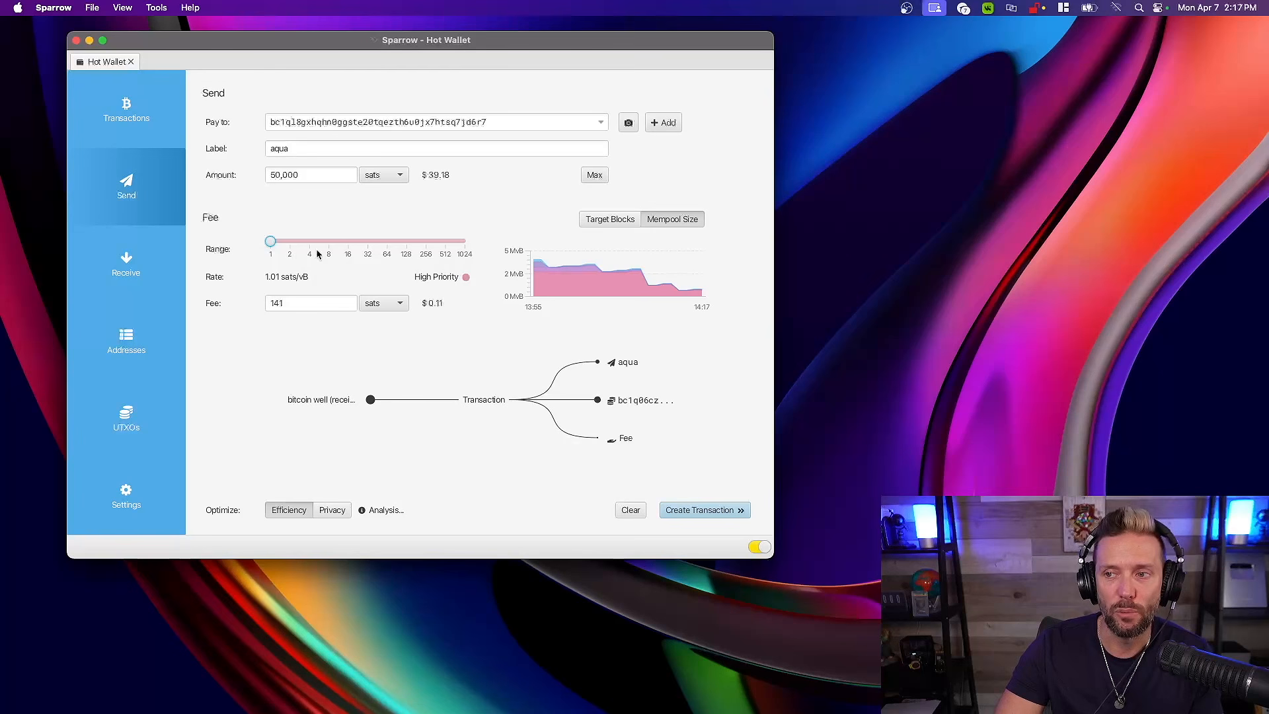
mouse_move(271, 246)
left_mouse_down()
mouse_move(436, 251)
mouse_move(265, 249)
left_mouse_up()
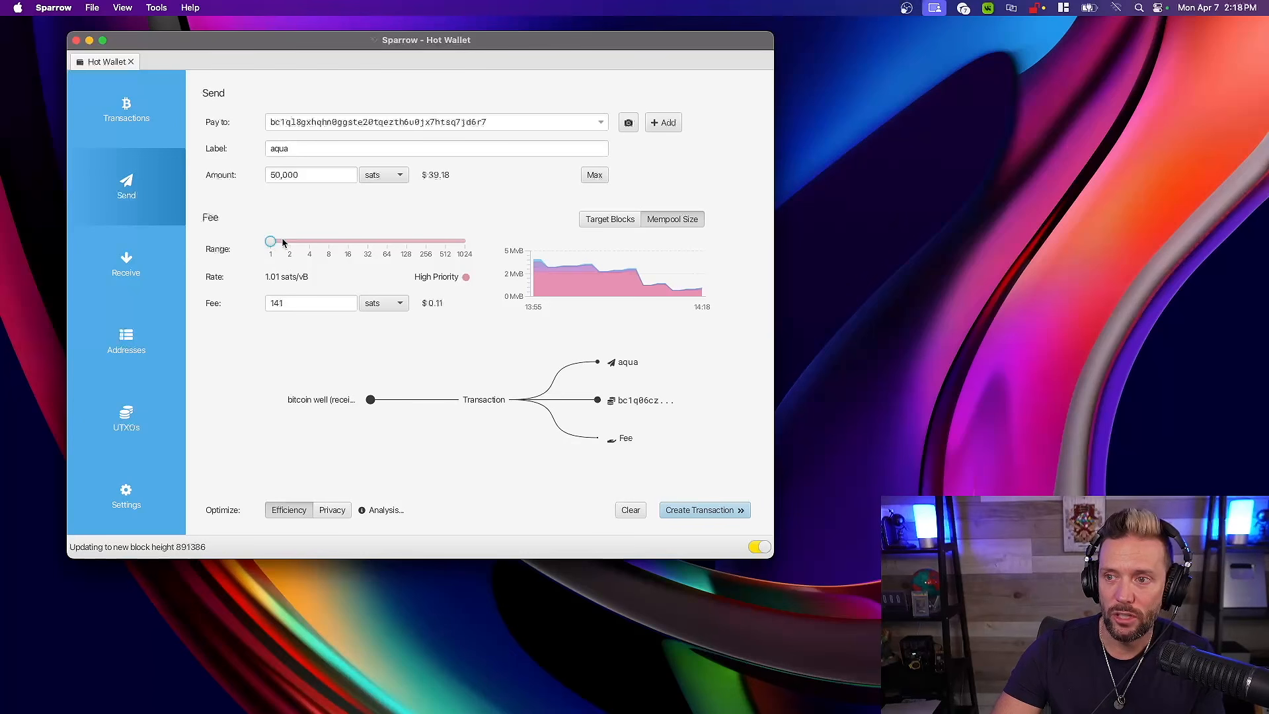
left_click_drag(272, 243, 294, 246)
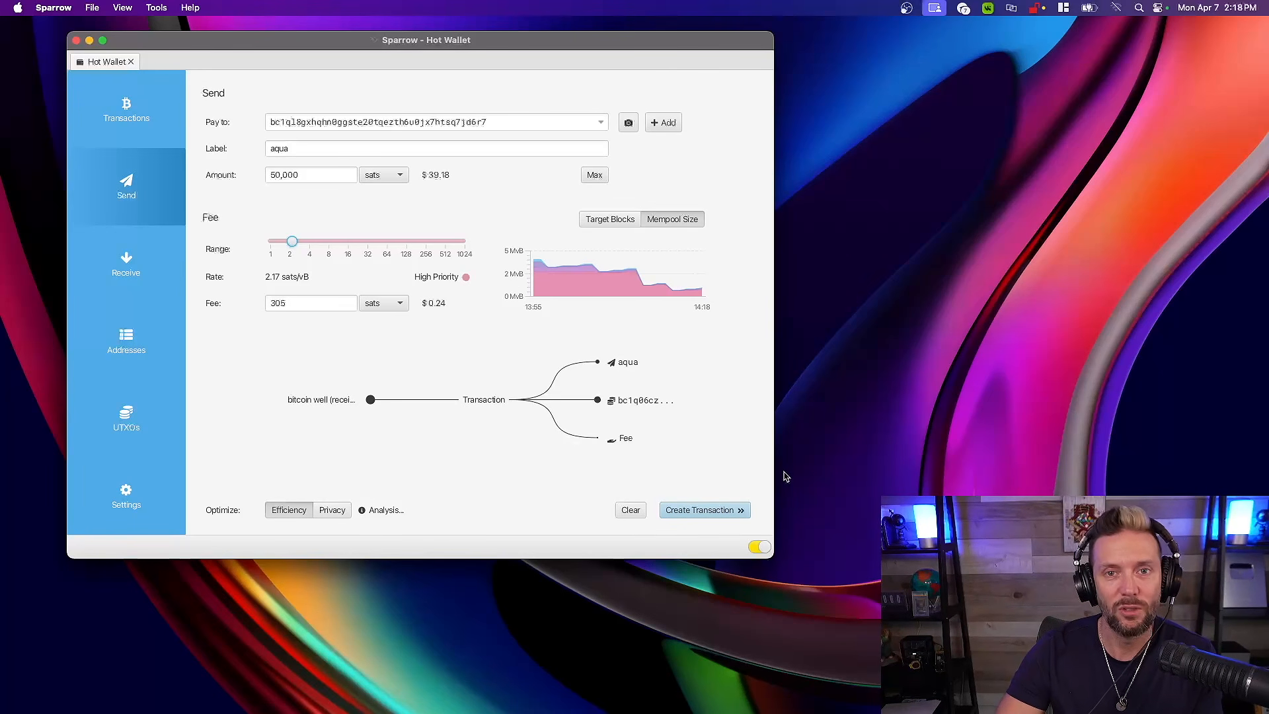
Create the 50,000-sat aqua transaction, finalize it for signing, and sign it with the Hot Wallet.
left_click(692, 512)
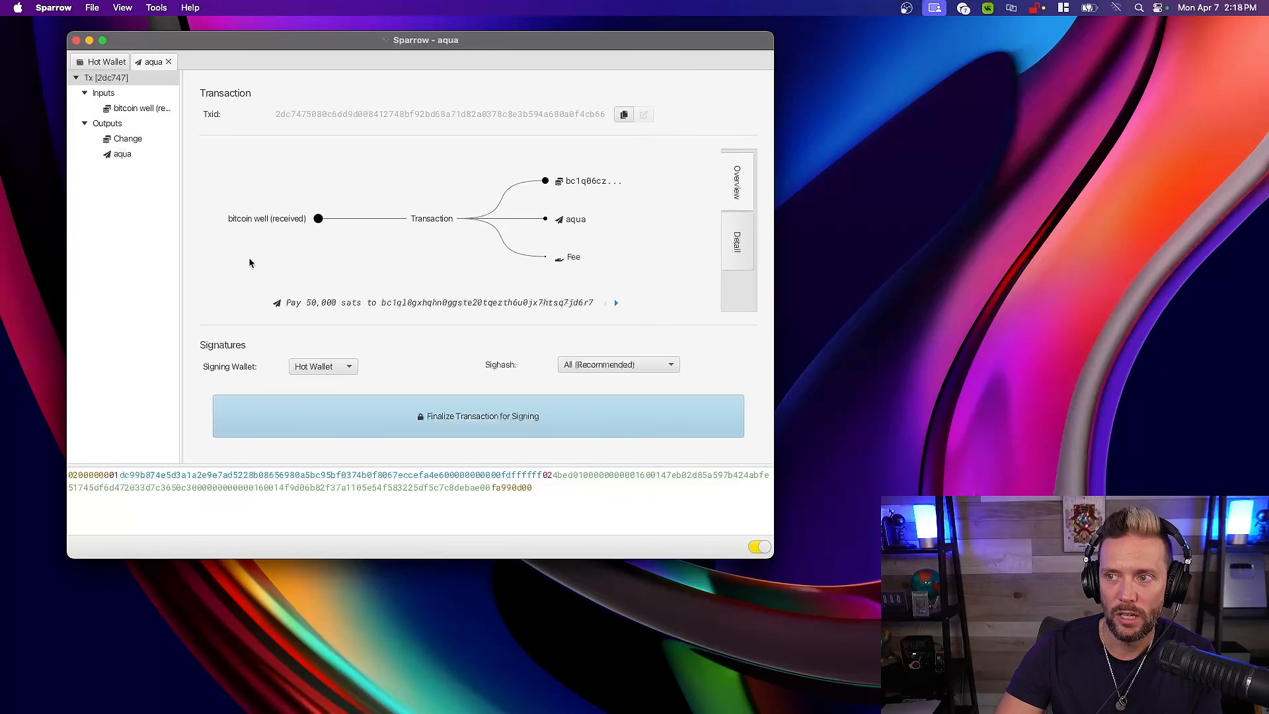
left_click(461, 427)
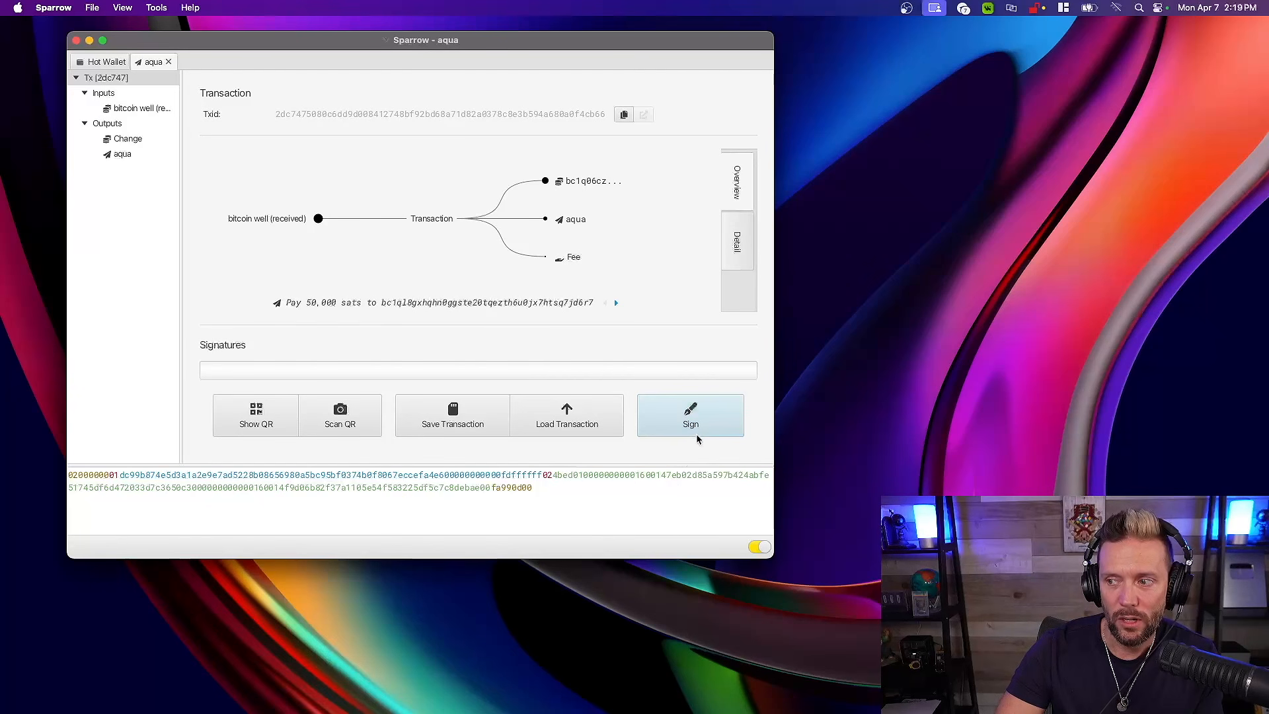
left_click(675, 437)
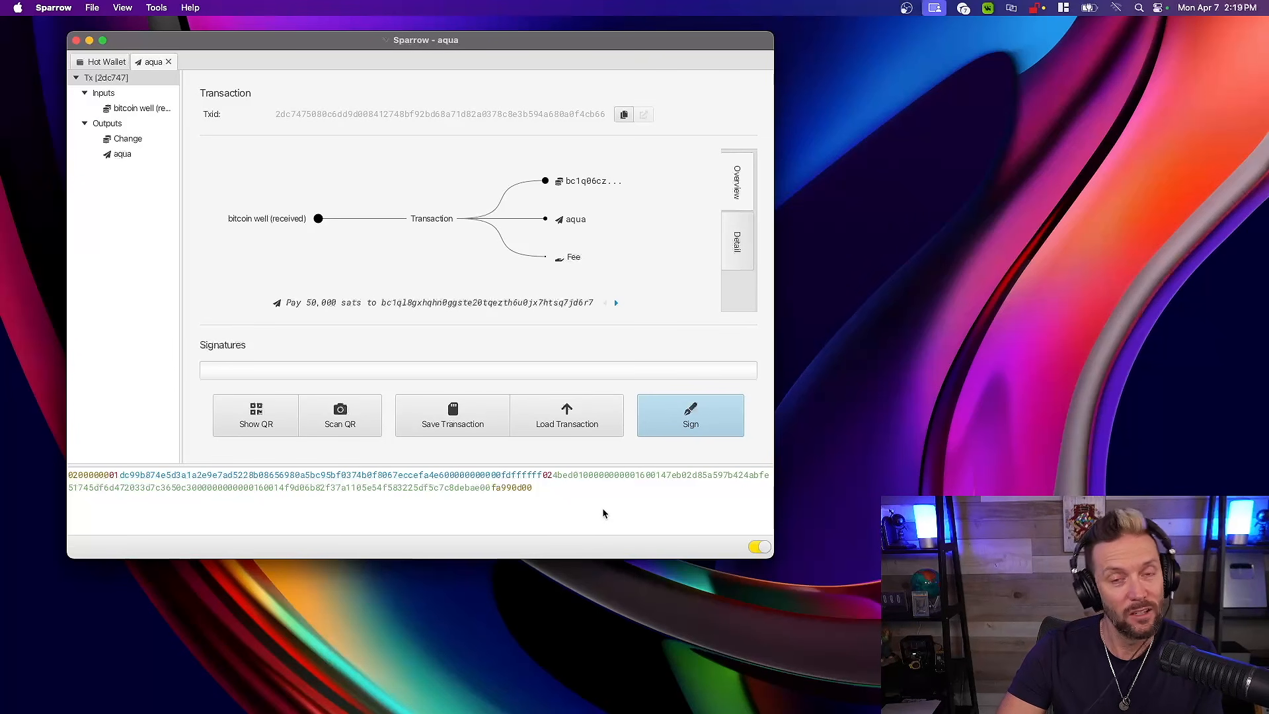
left_click(685, 424)
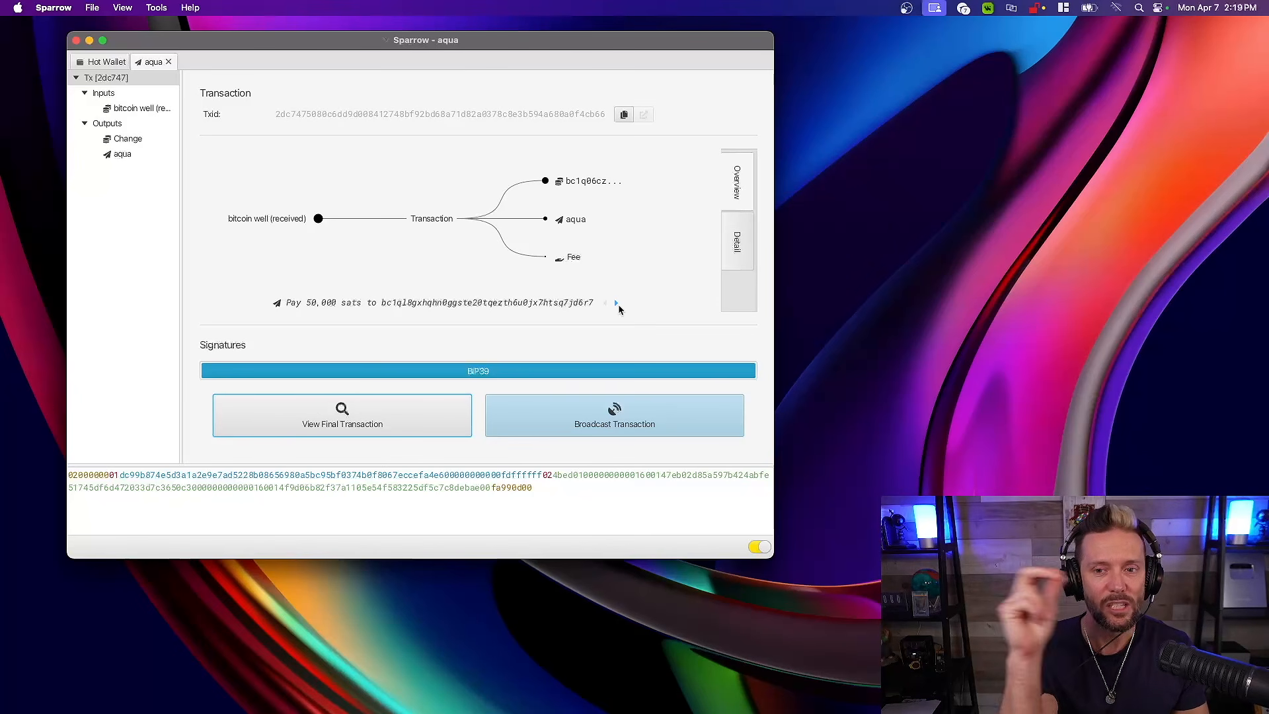
Broadcast the signed aqua payment and close its transaction tab.
left_click(596, 413)
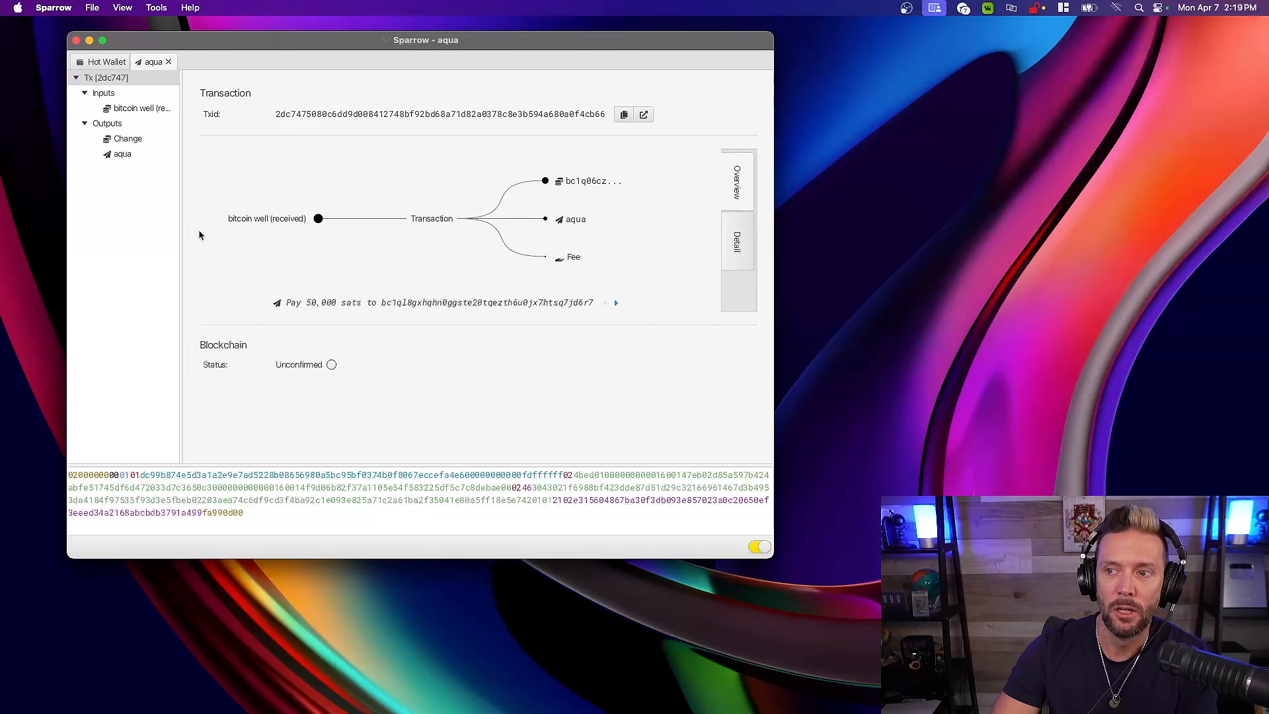
left_click(169, 61)
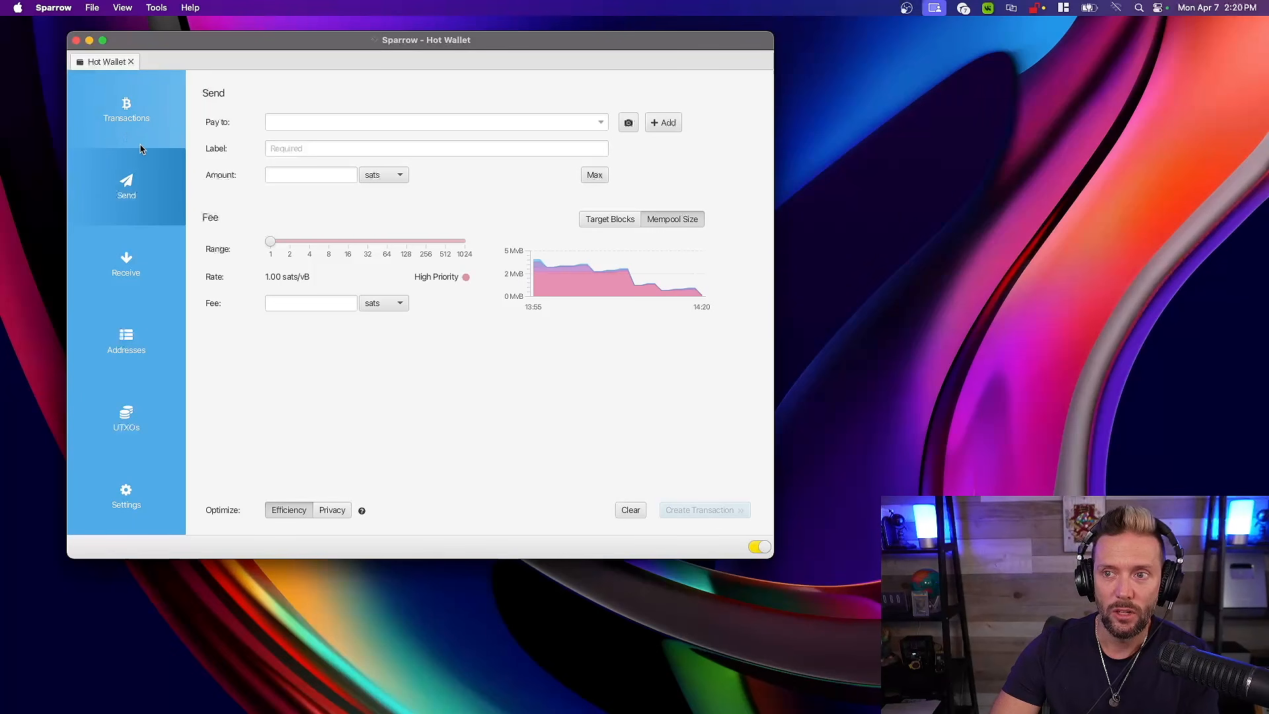
Show the Hot Wallet's transactions and select the -50,305-sat aqua payment row.
left_click(112, 117)
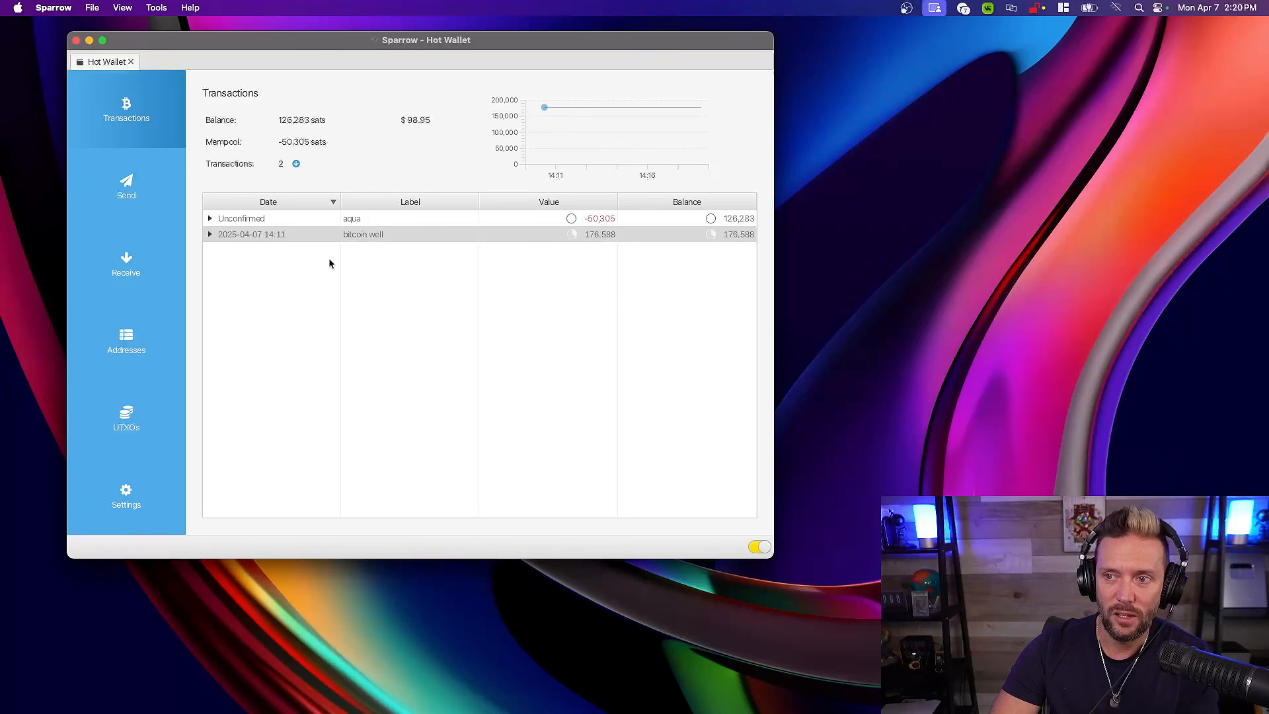
left_click(319, 220)
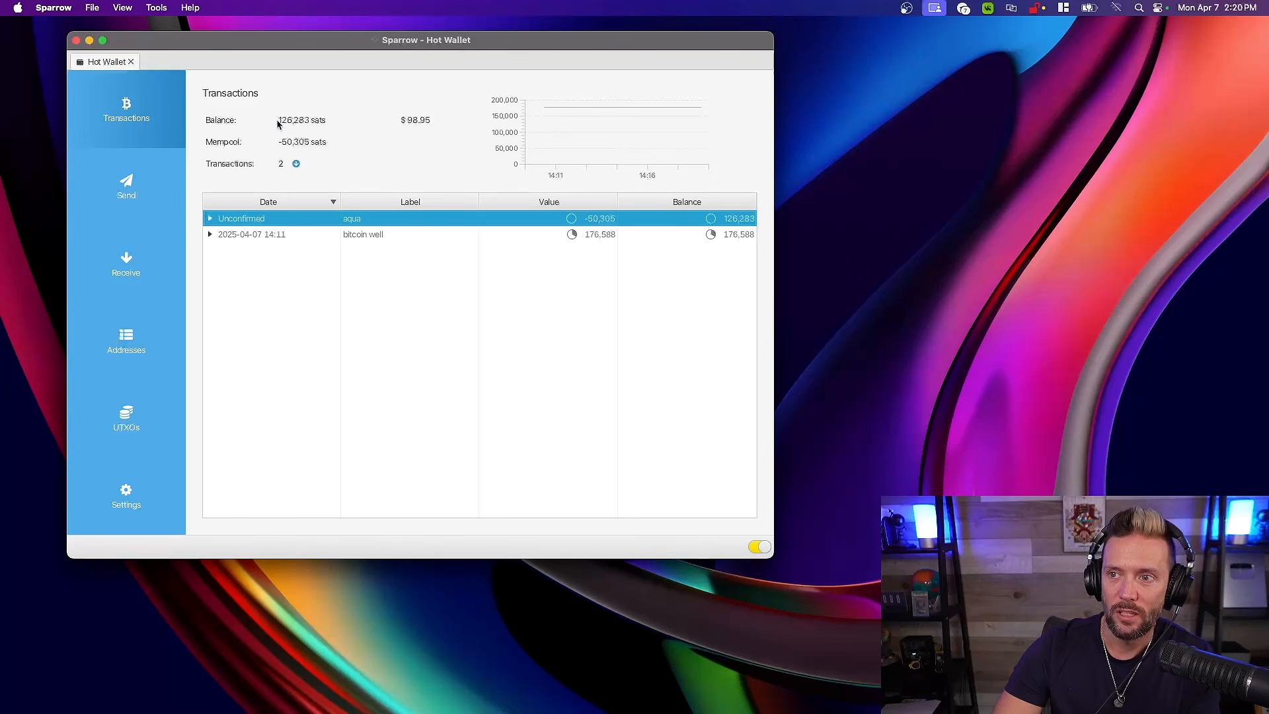
mouse_move(297, 119)
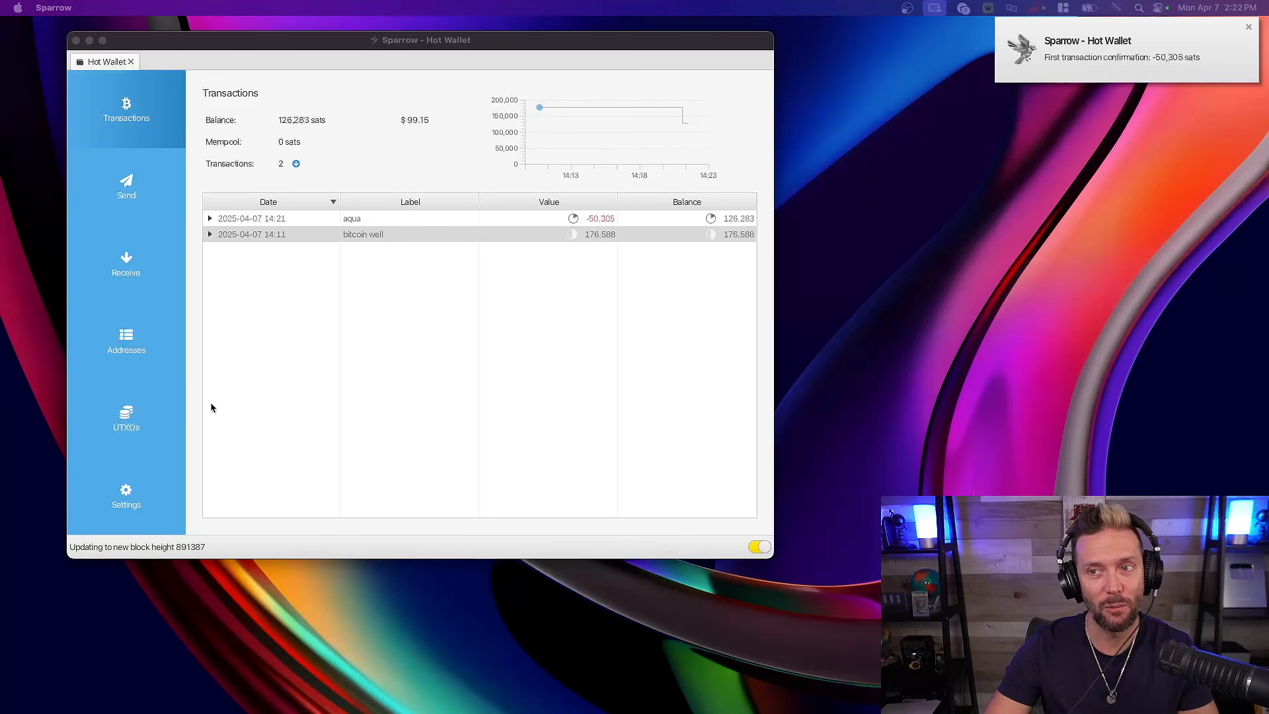
Close the Hot Wallet tab, leaving only the start page.
left_click(187, 59)
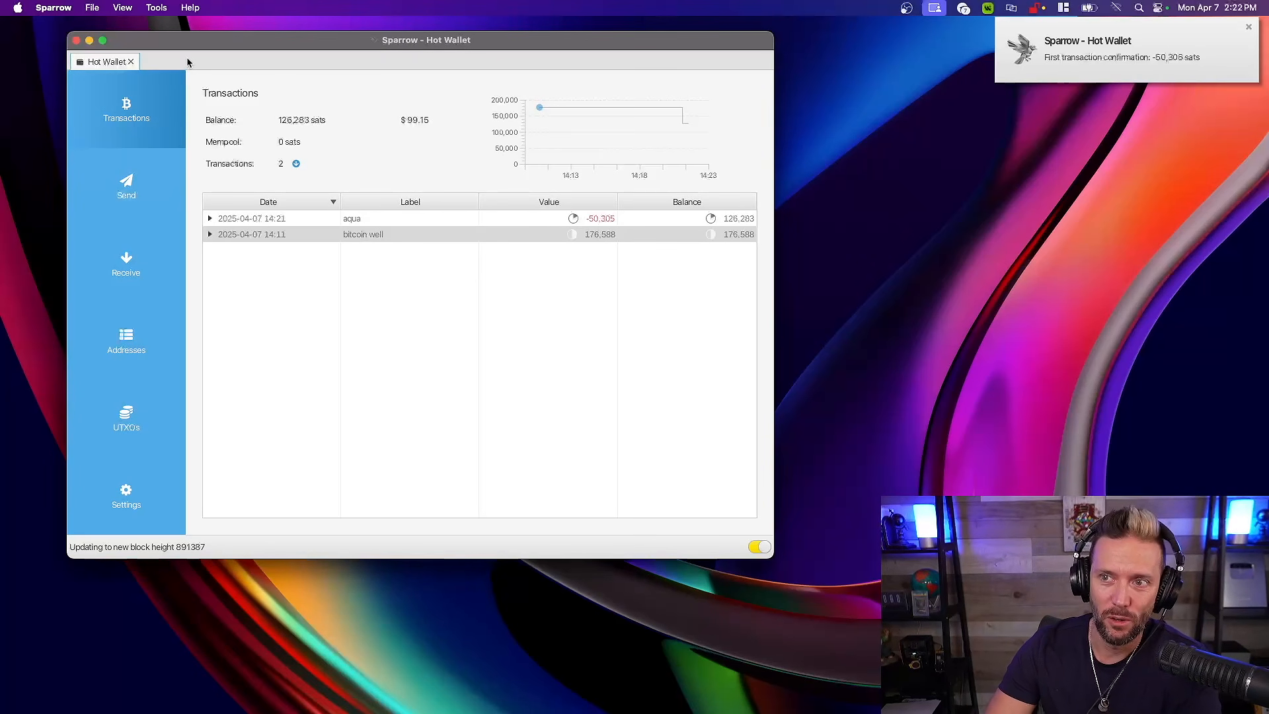
left_click(131, 62)
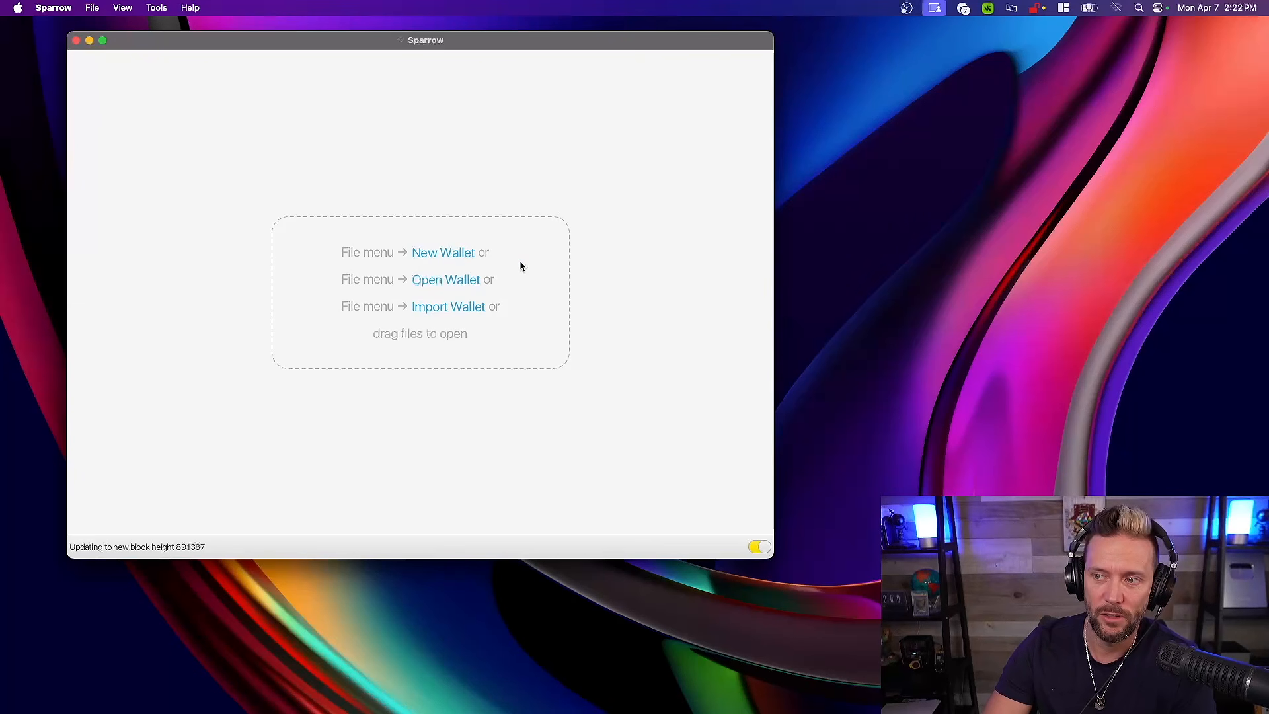
Move Hot Wallet.mv.db from the wallets folder to the Trash.
left_click(423, 280)
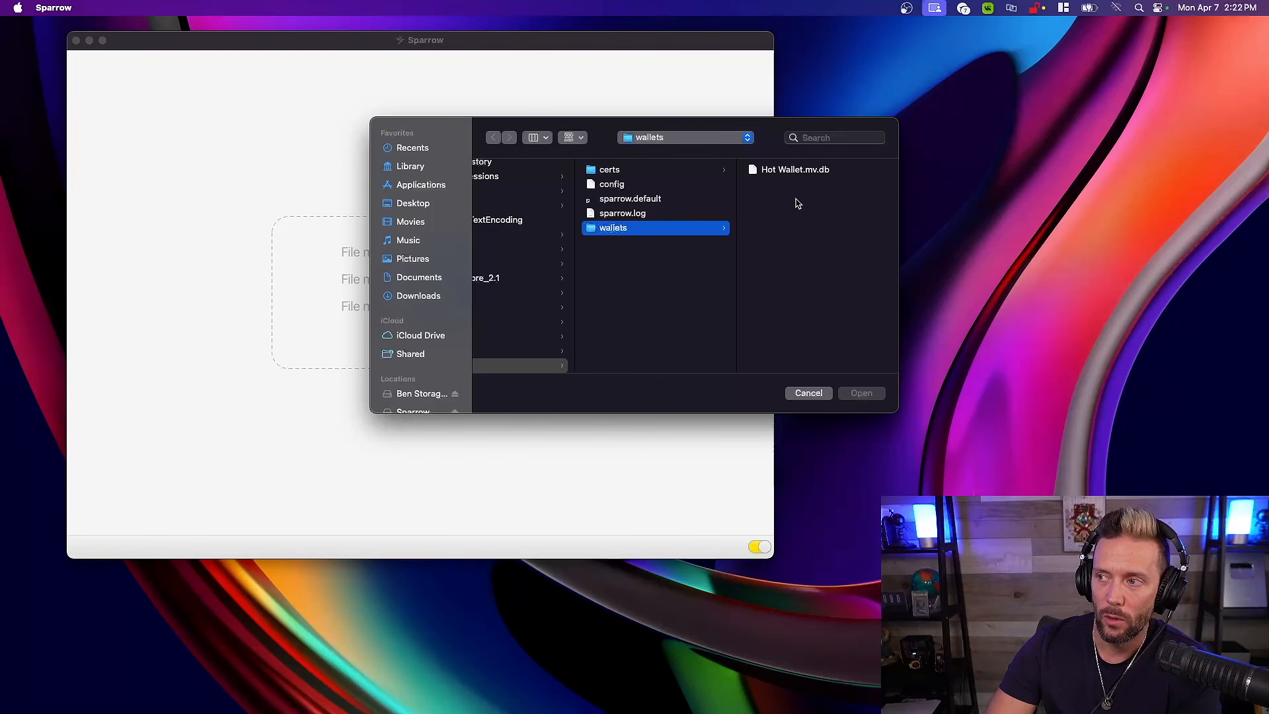
left_click(777, 172)
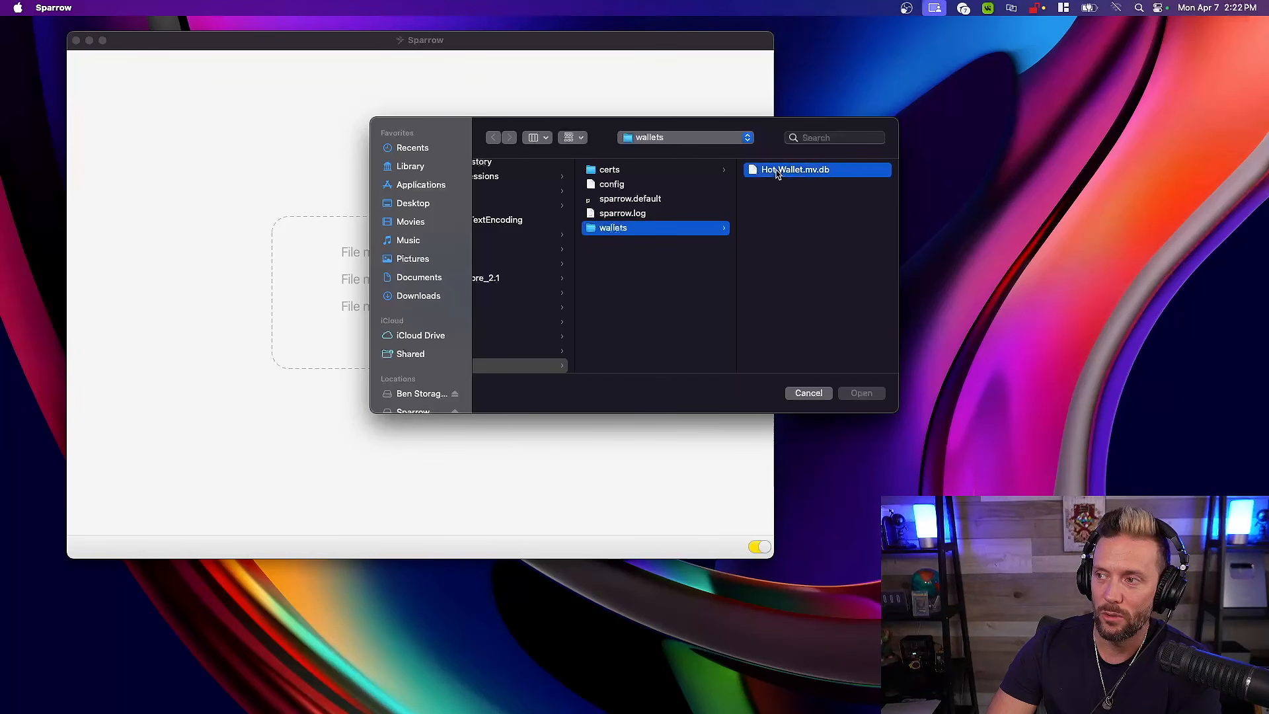
right_click(634, 171)
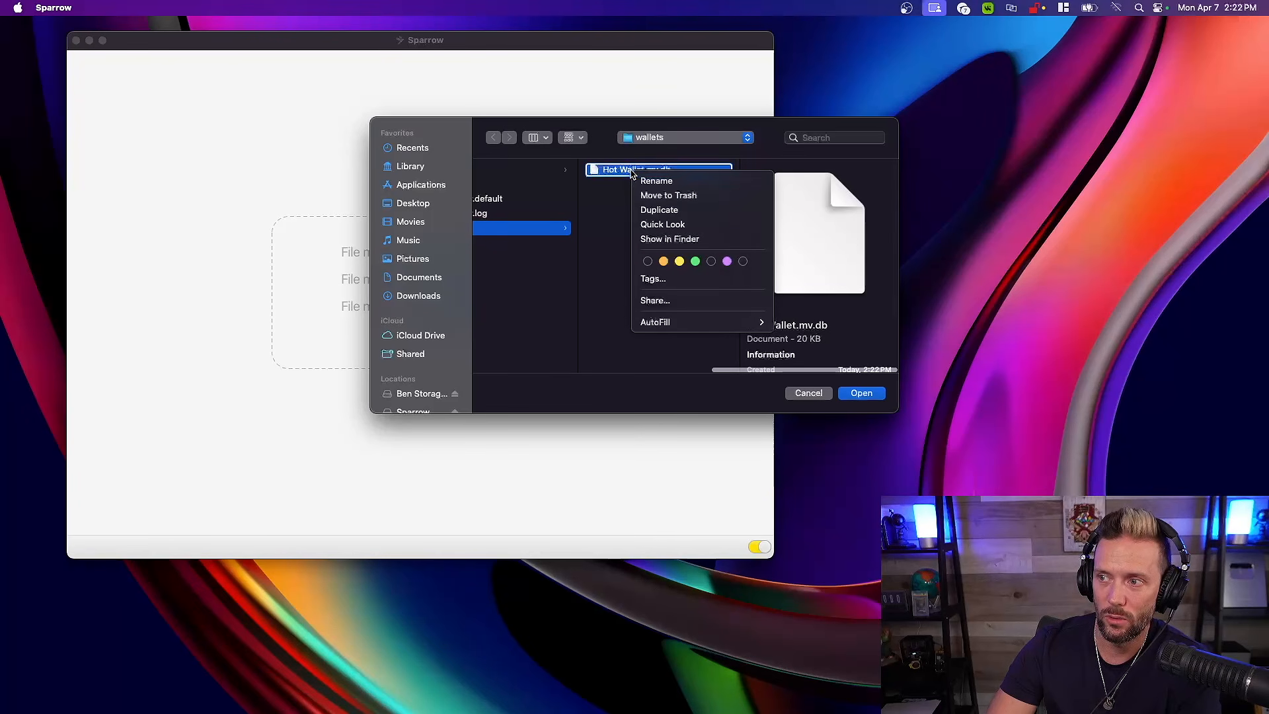
left_click(651, 195)
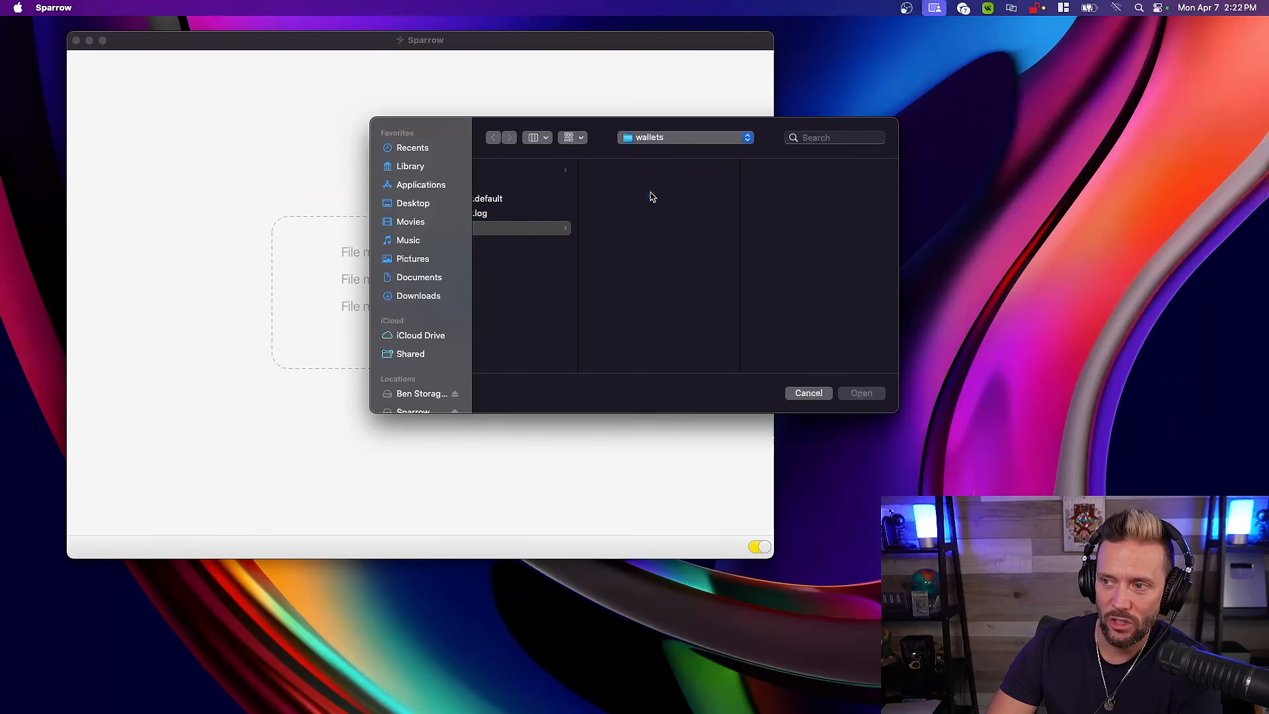
Permanently empty the Trash and cancel the Open Wallet dialog.
mouse_move(1057, 700)
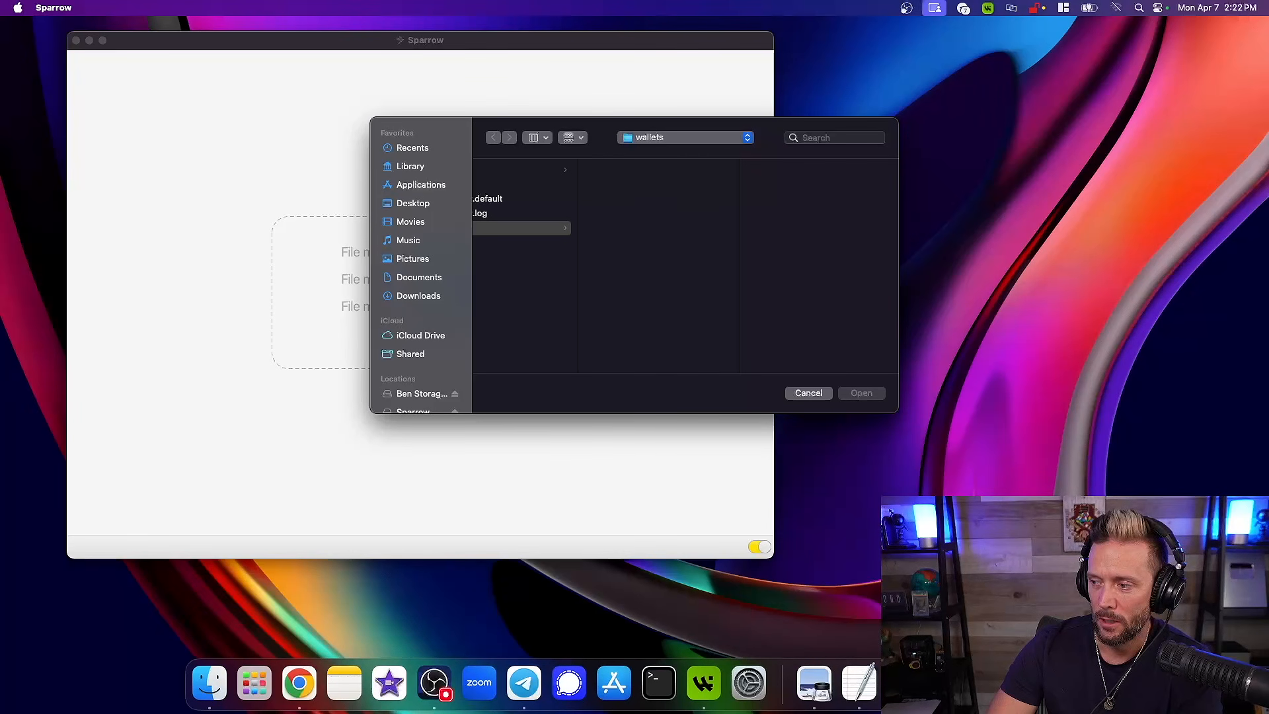
left_click(1059, 640)
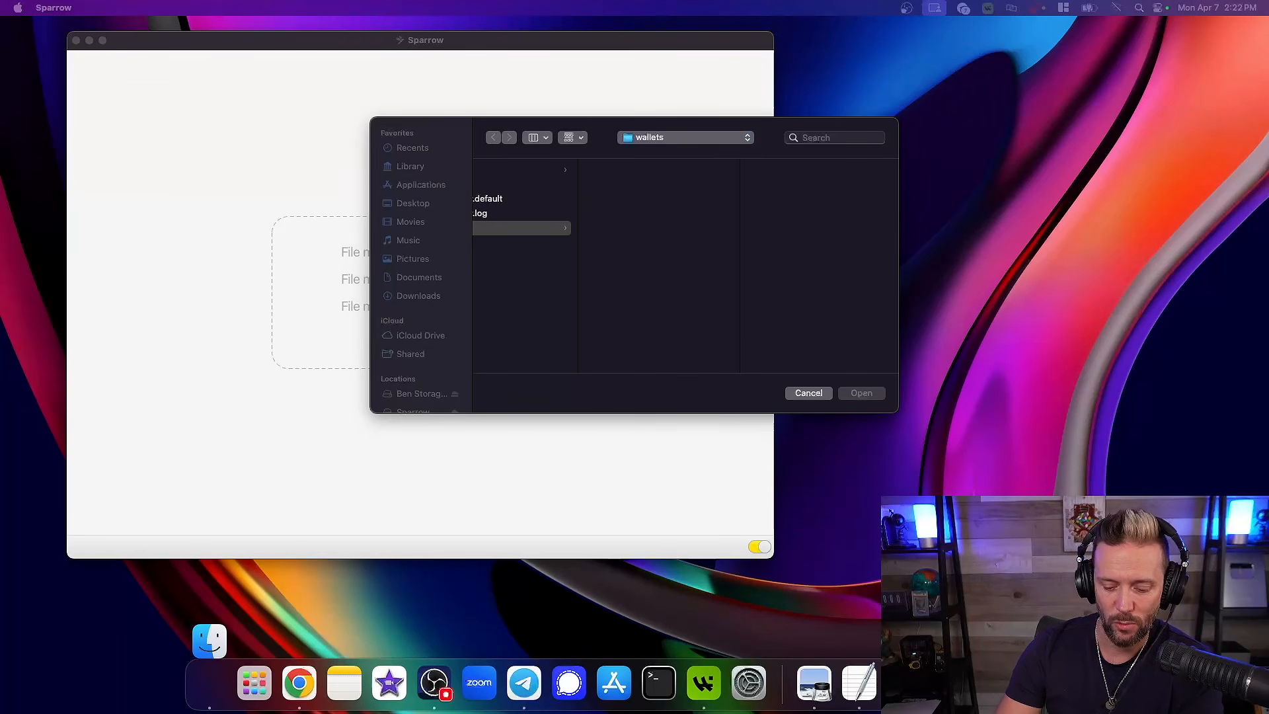
left_click(636, 348)
left_click(809, 393)
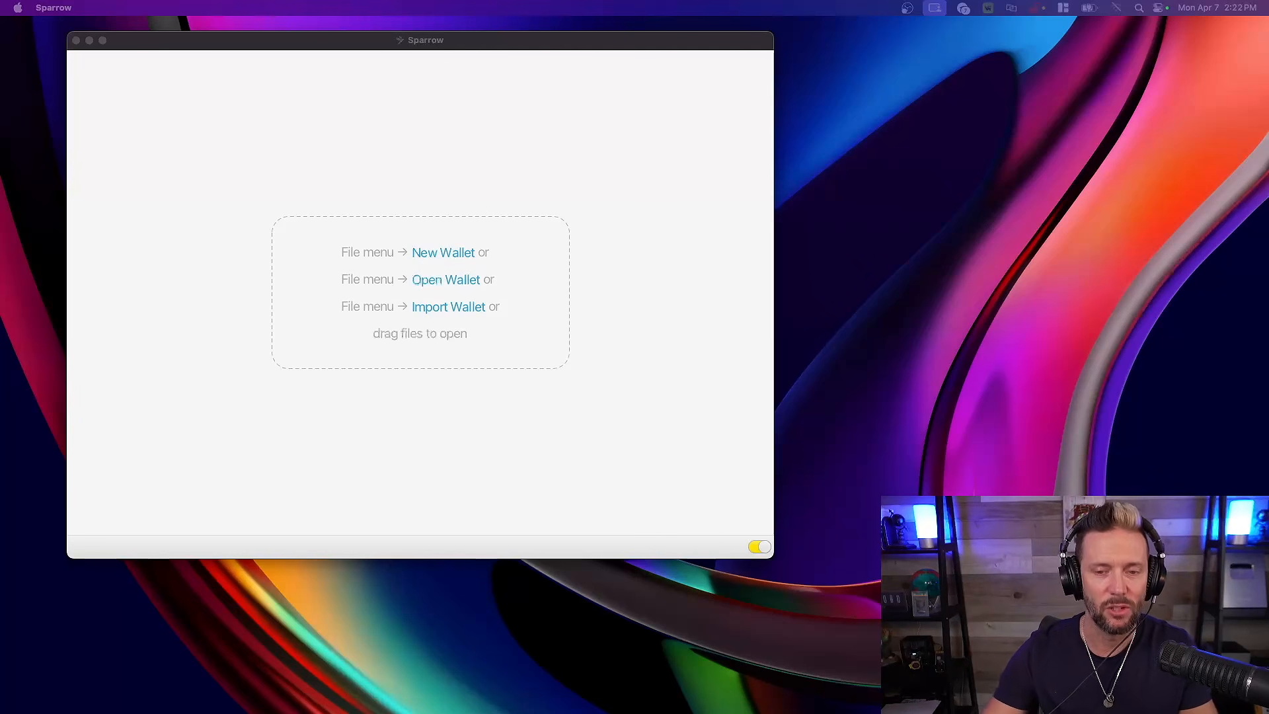
Import a wallet using 12 mnemonic words, paste the seed, and run Discover Wallet.
left_click(421, 162)
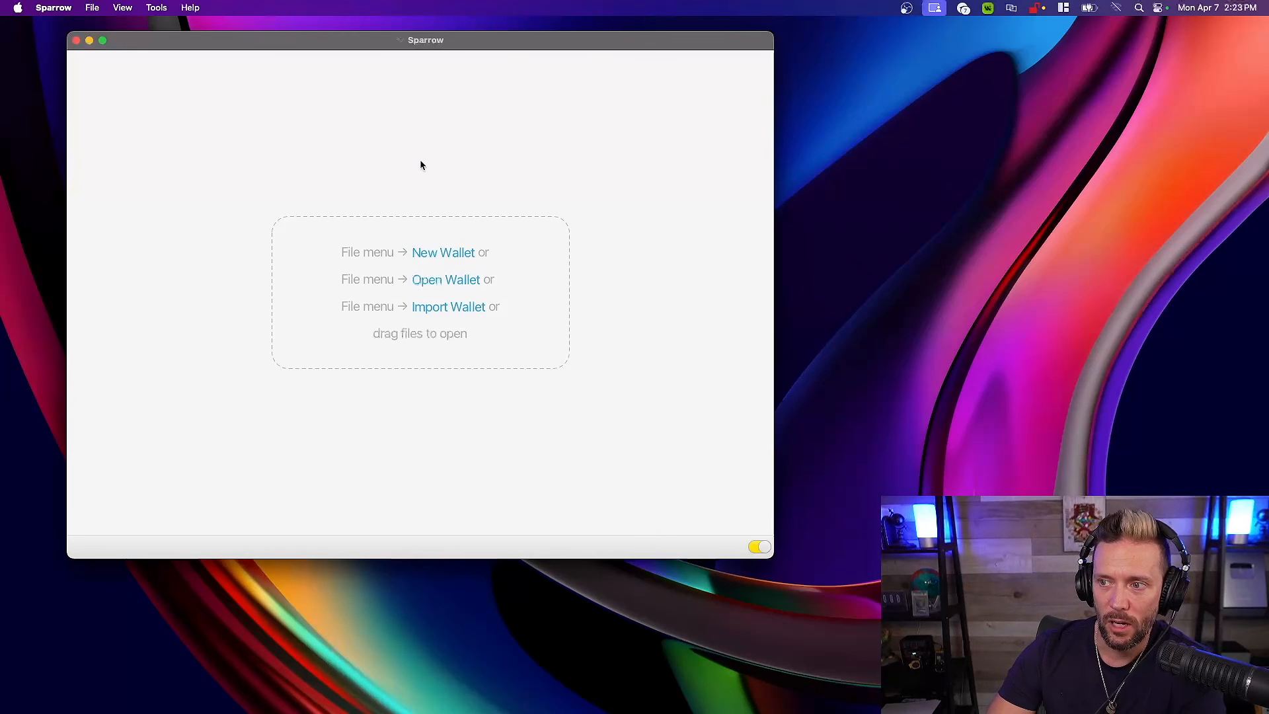
left_click(444, 307)
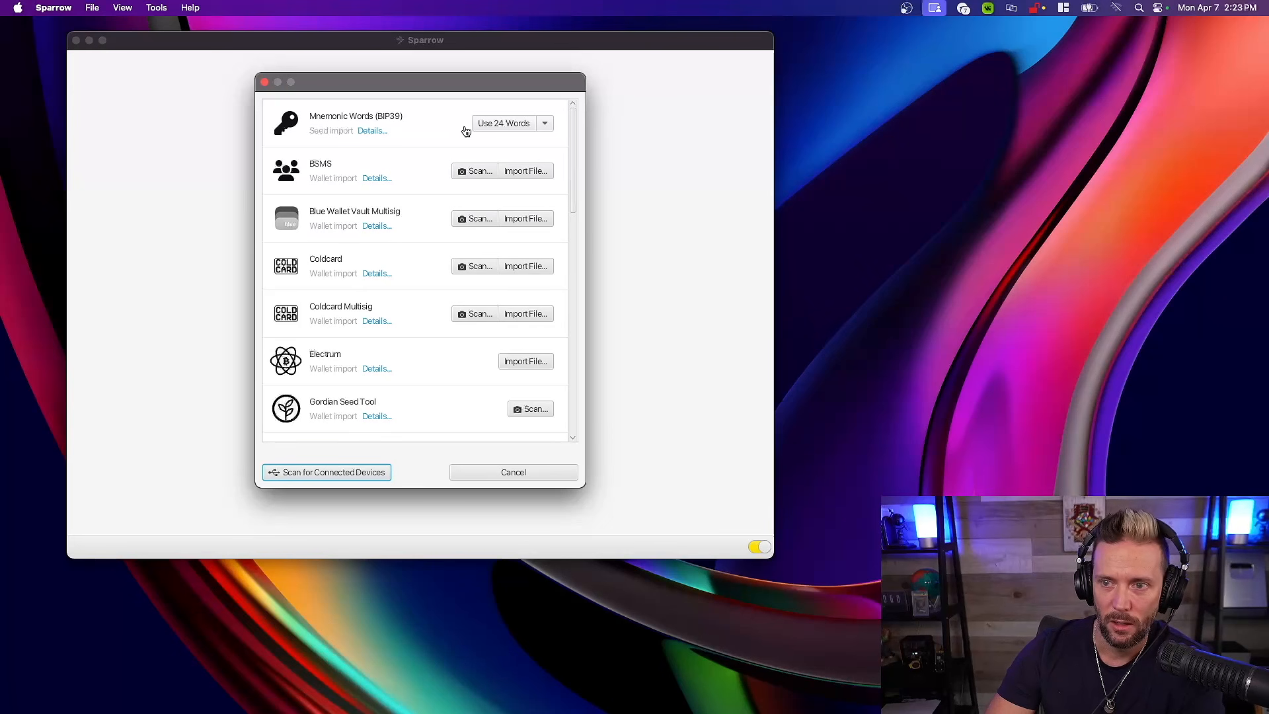
left_click(544, 125)
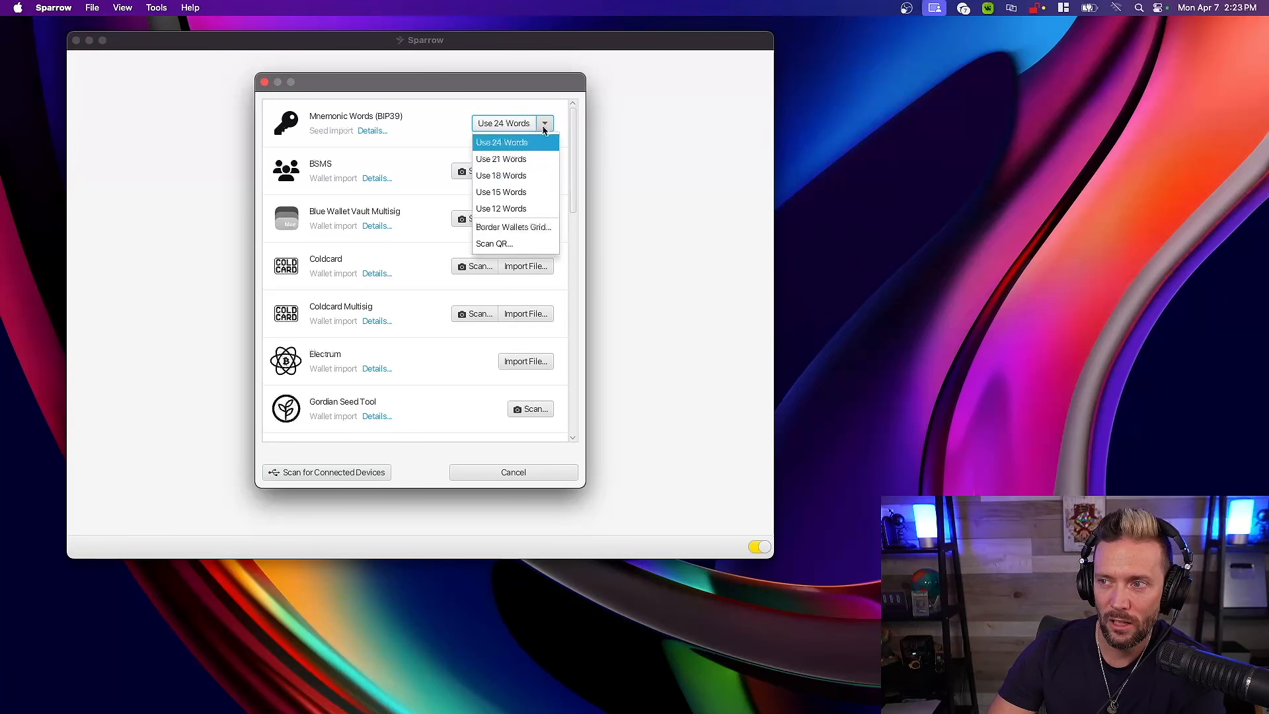
left_click(493, 209)
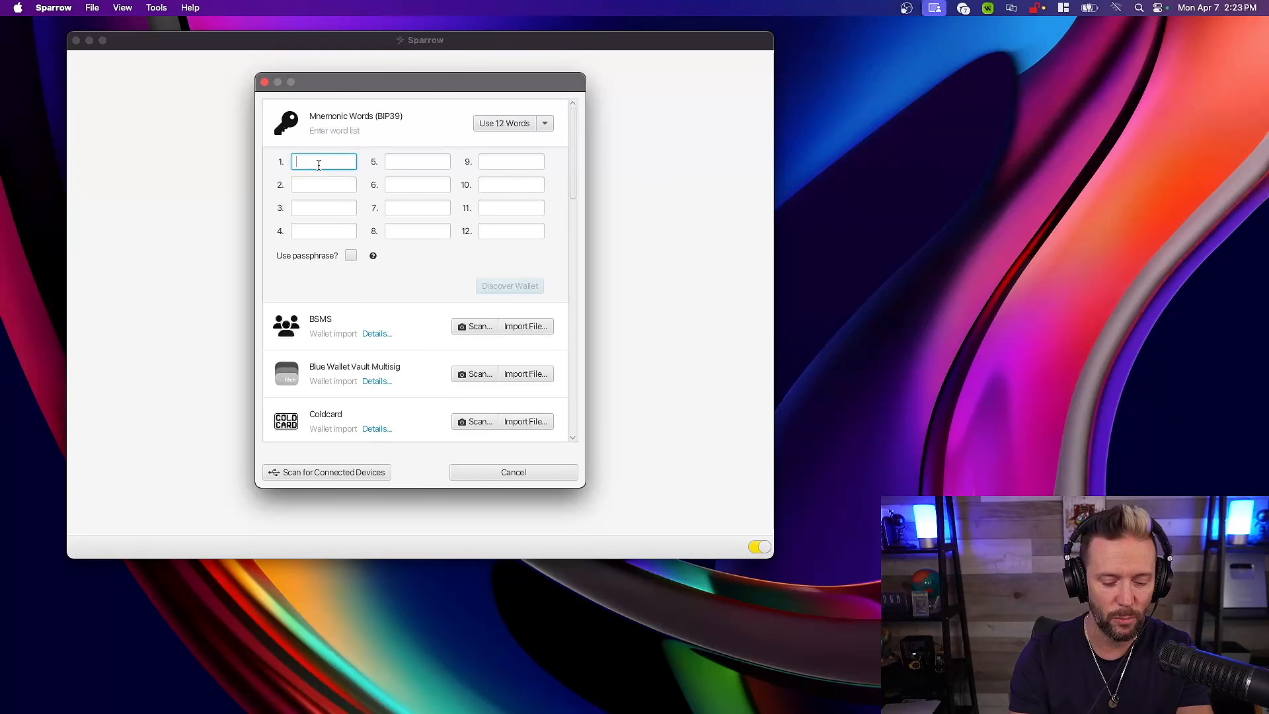
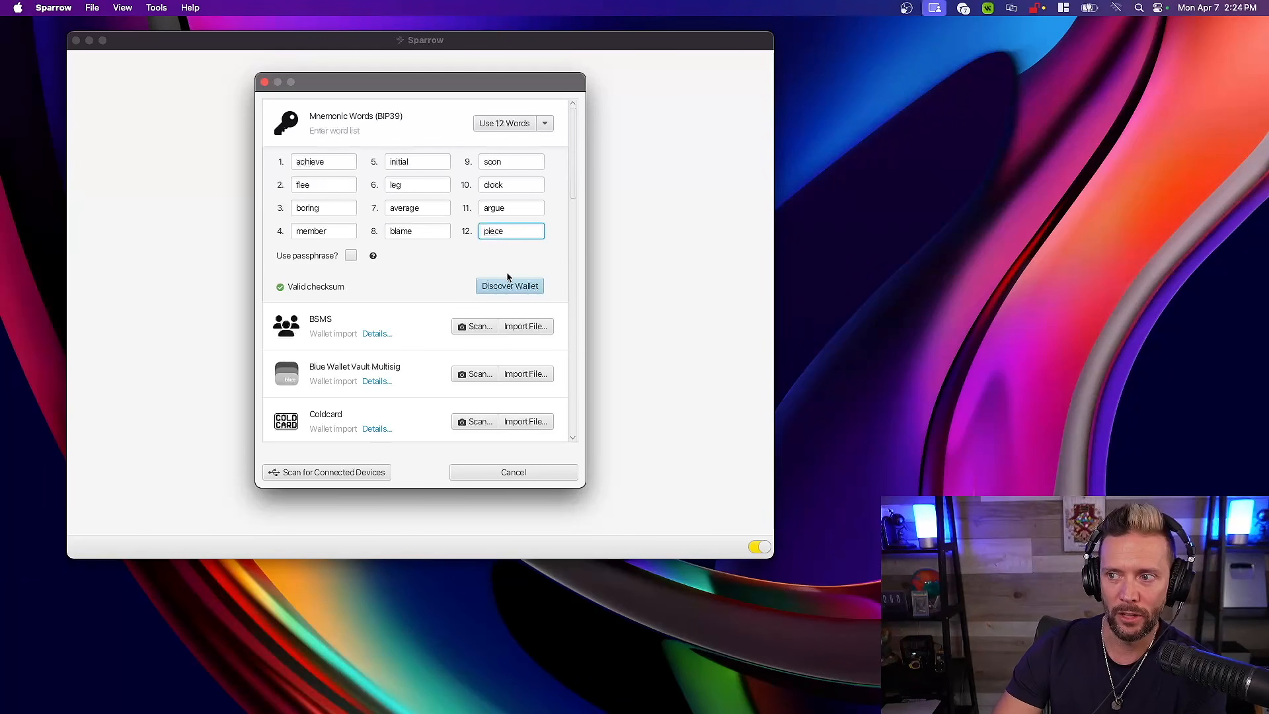
left_click(497, 287)
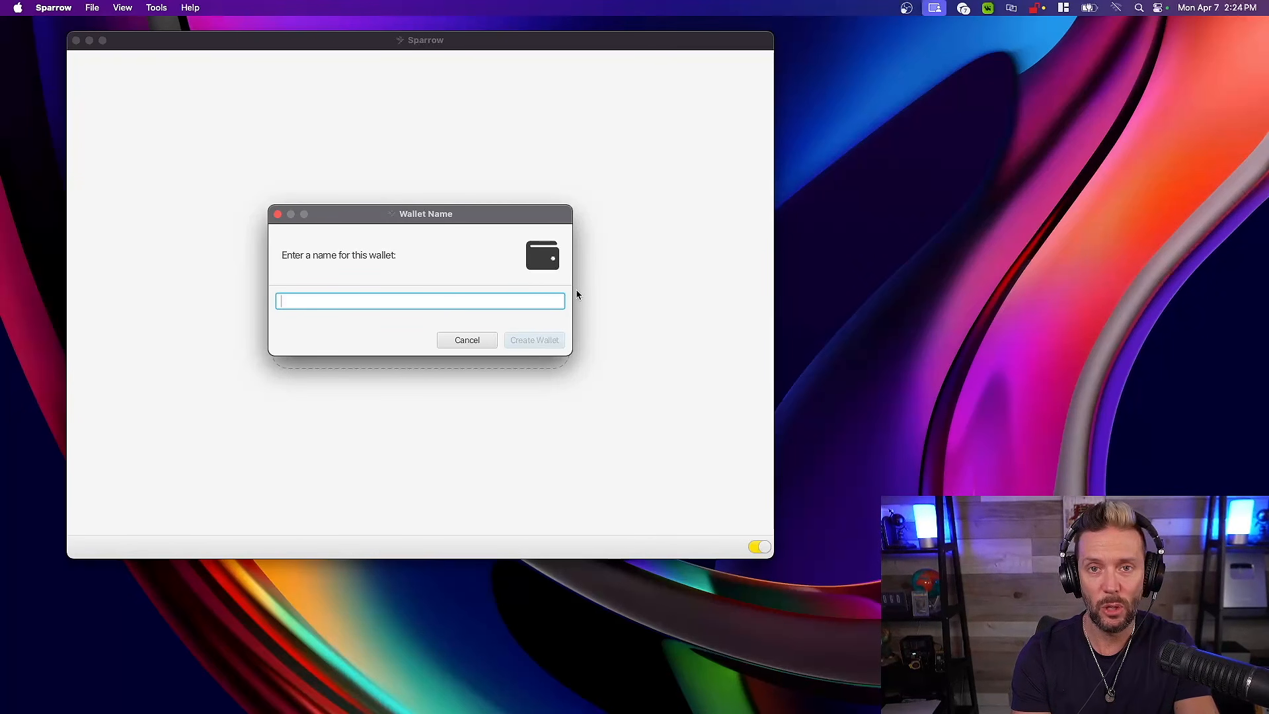
Create the restored wallet as 'Hot Wallet' with no password, then select its 14:11 incoming transaction.
type("Hot Wallet")
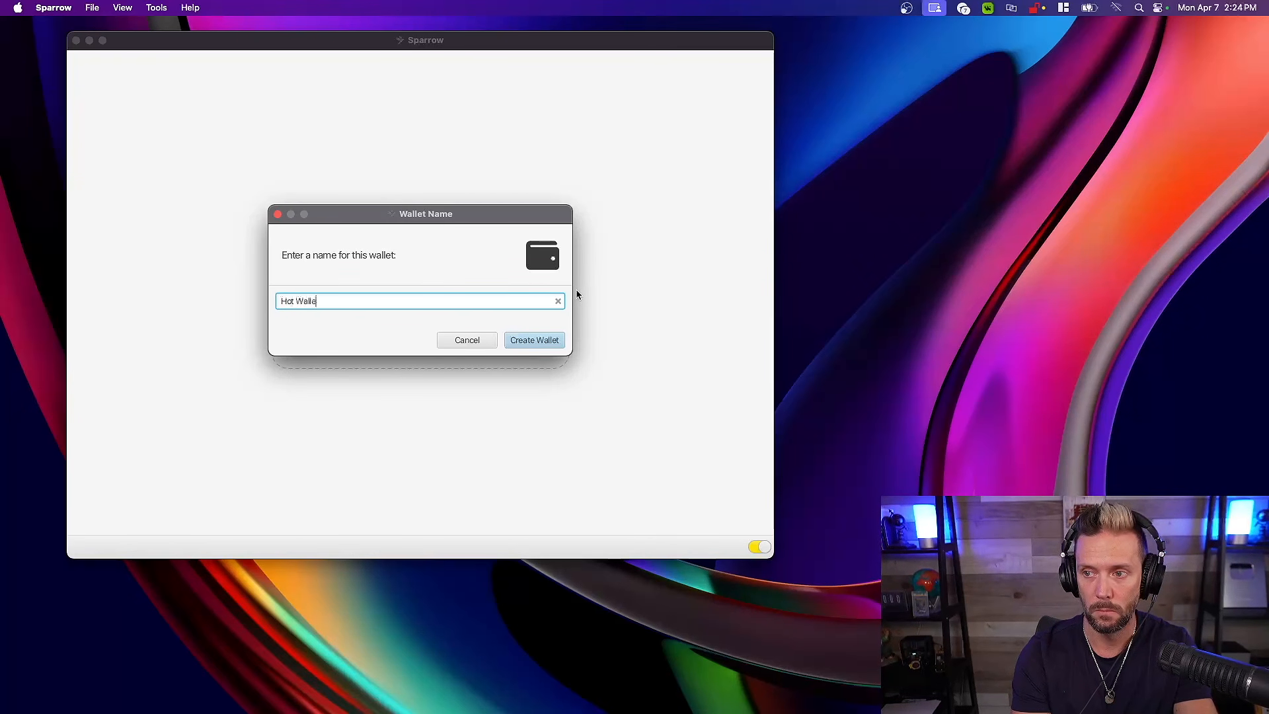
left_click(540, 341)
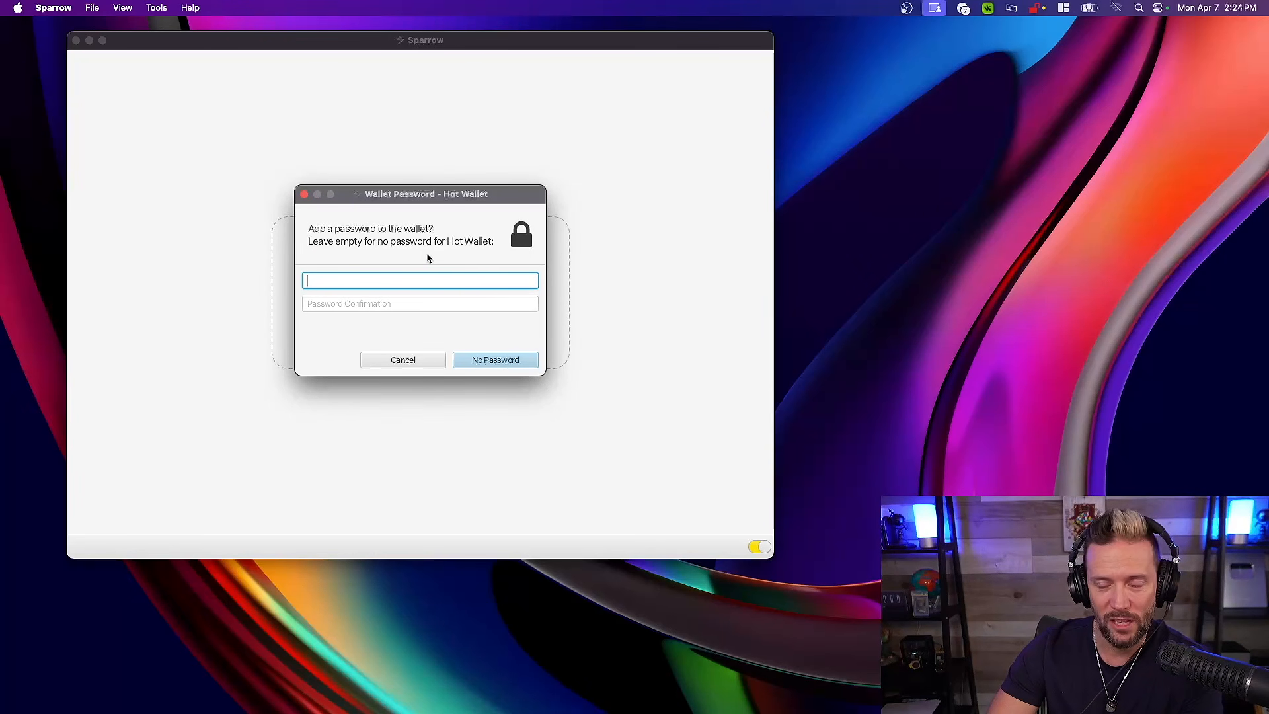
left_click(490, 361)
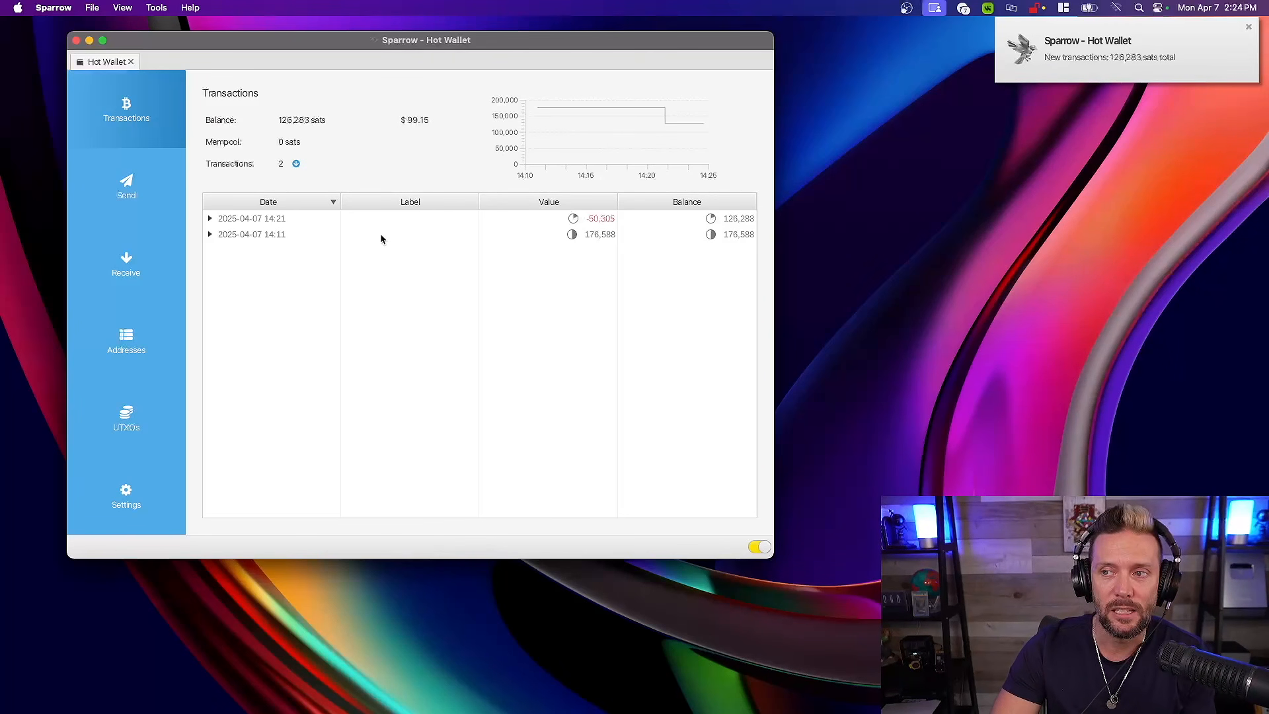
left_click(388, 218)
Label the 14:11 incoming transaction 'Bitcoin Well'.
left_click(398, 235)
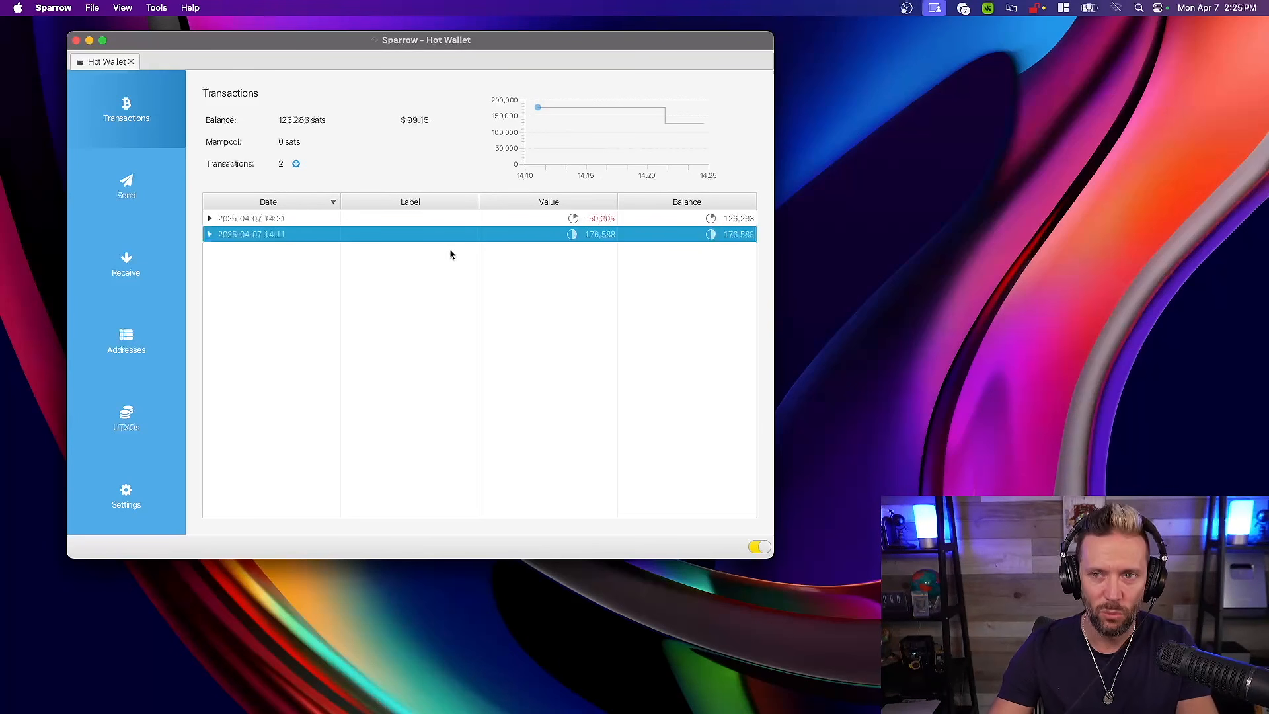
double_click(379, 234)
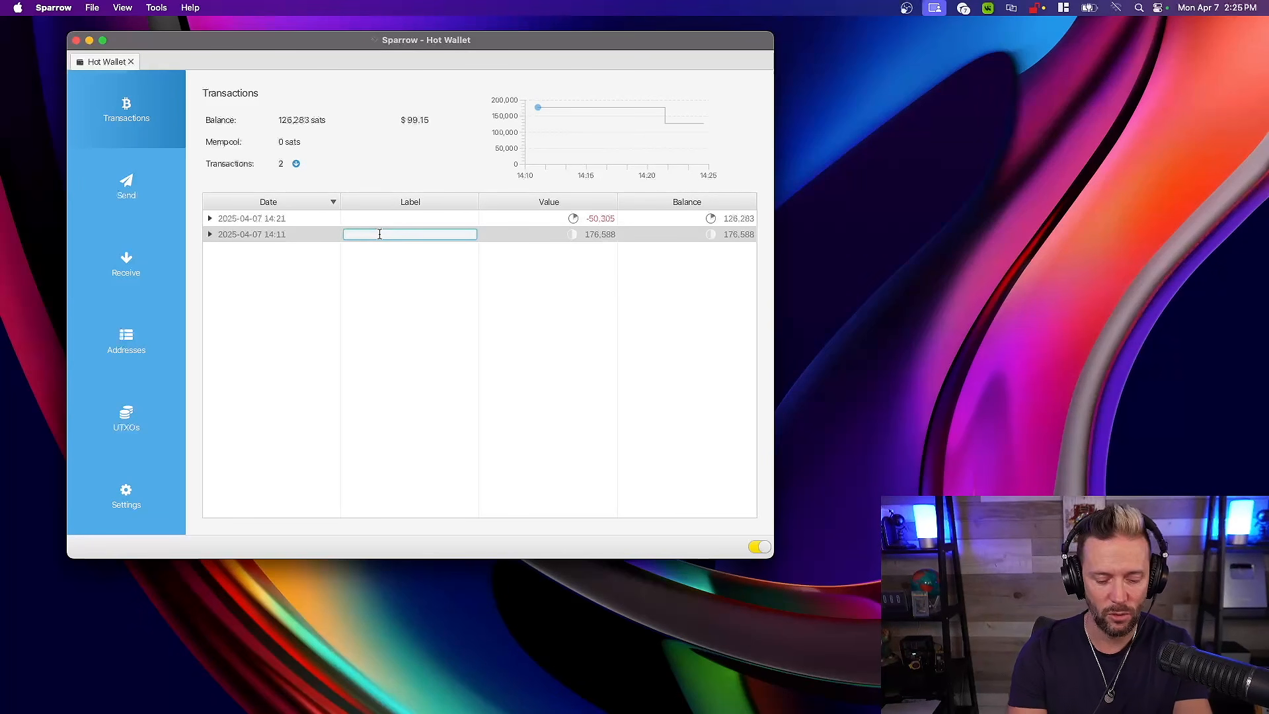
type("Bitcoin Wall")
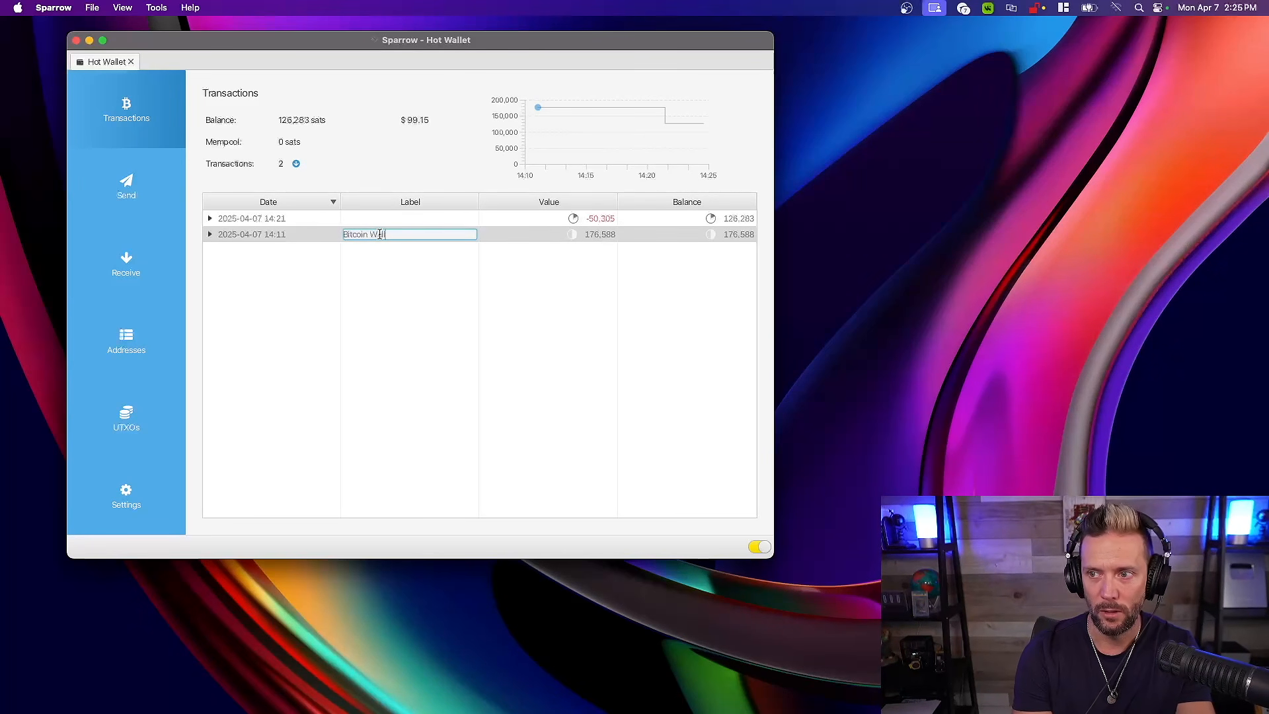
left_click(389, 220)
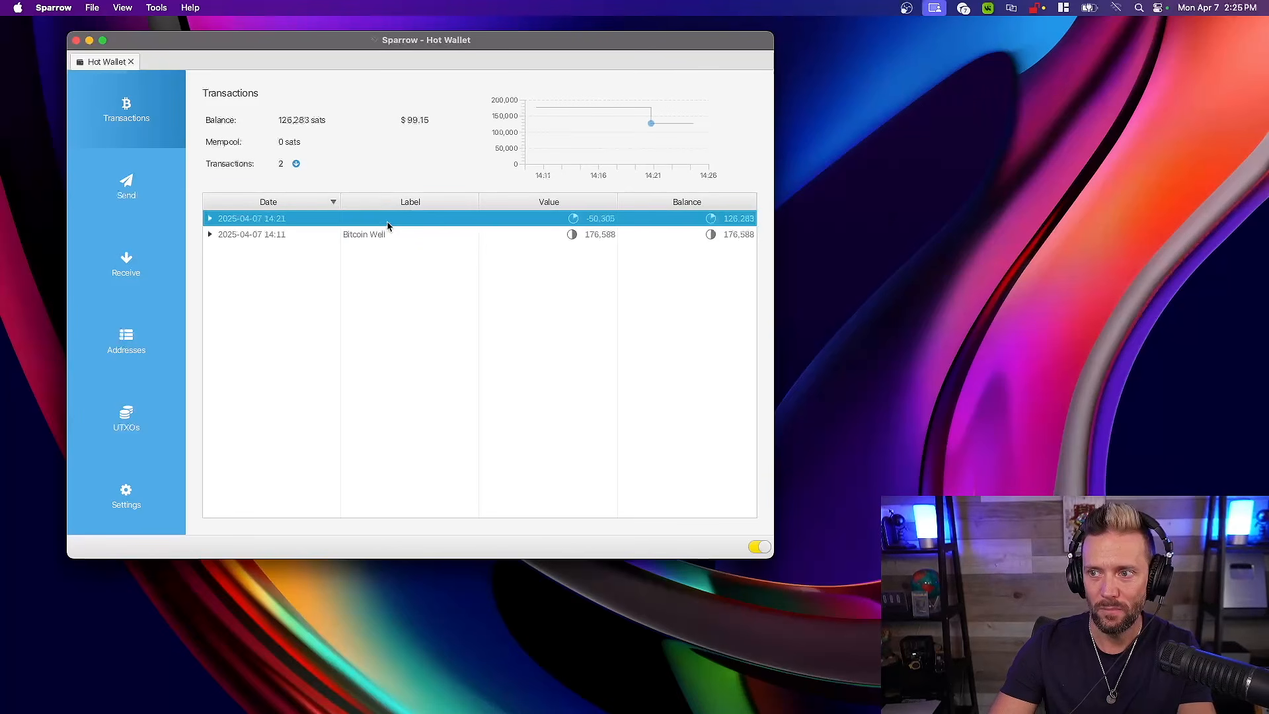
Label the 14:21 outgoing transaction 'Aqua'.
left_click(349, 221)
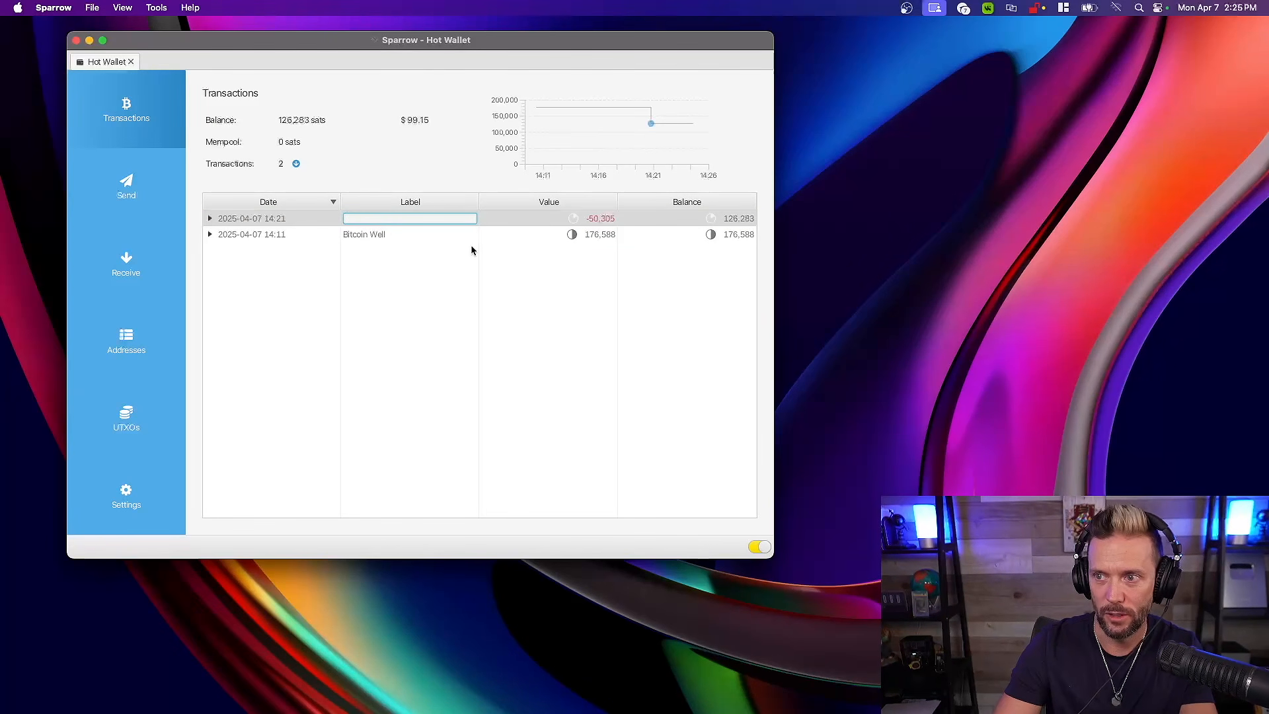
type("Aqua")
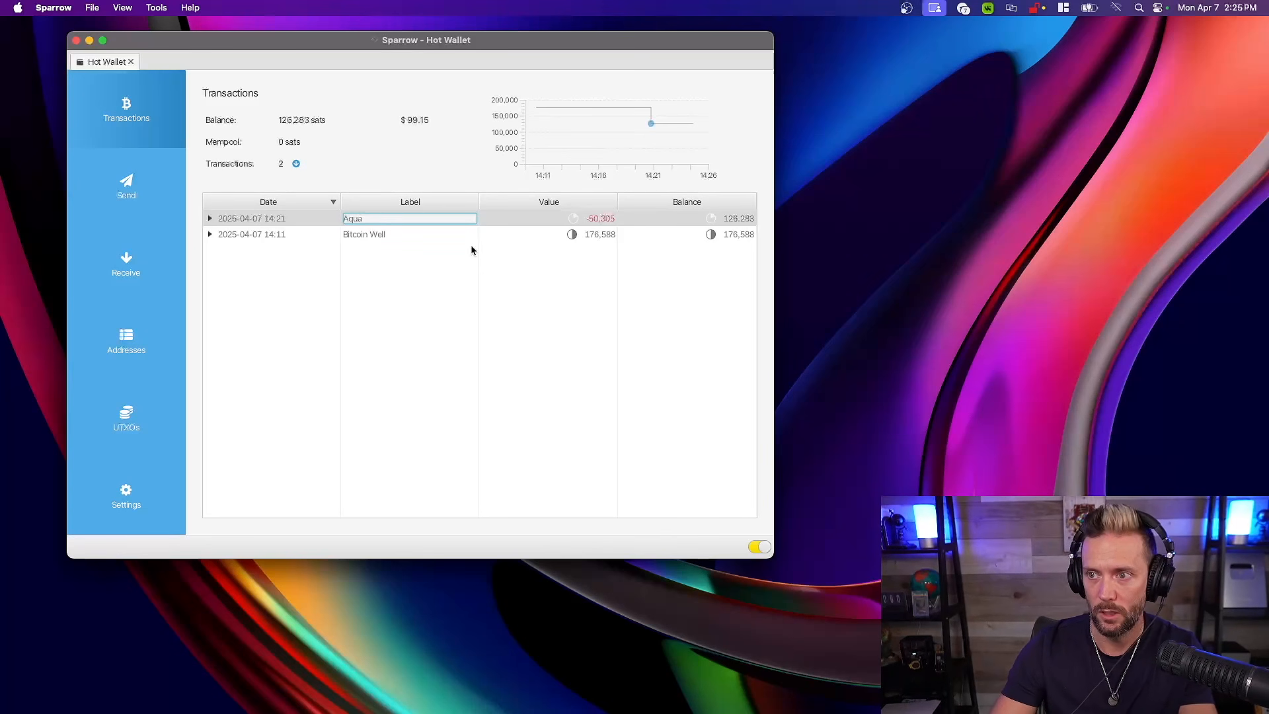
key("Return")
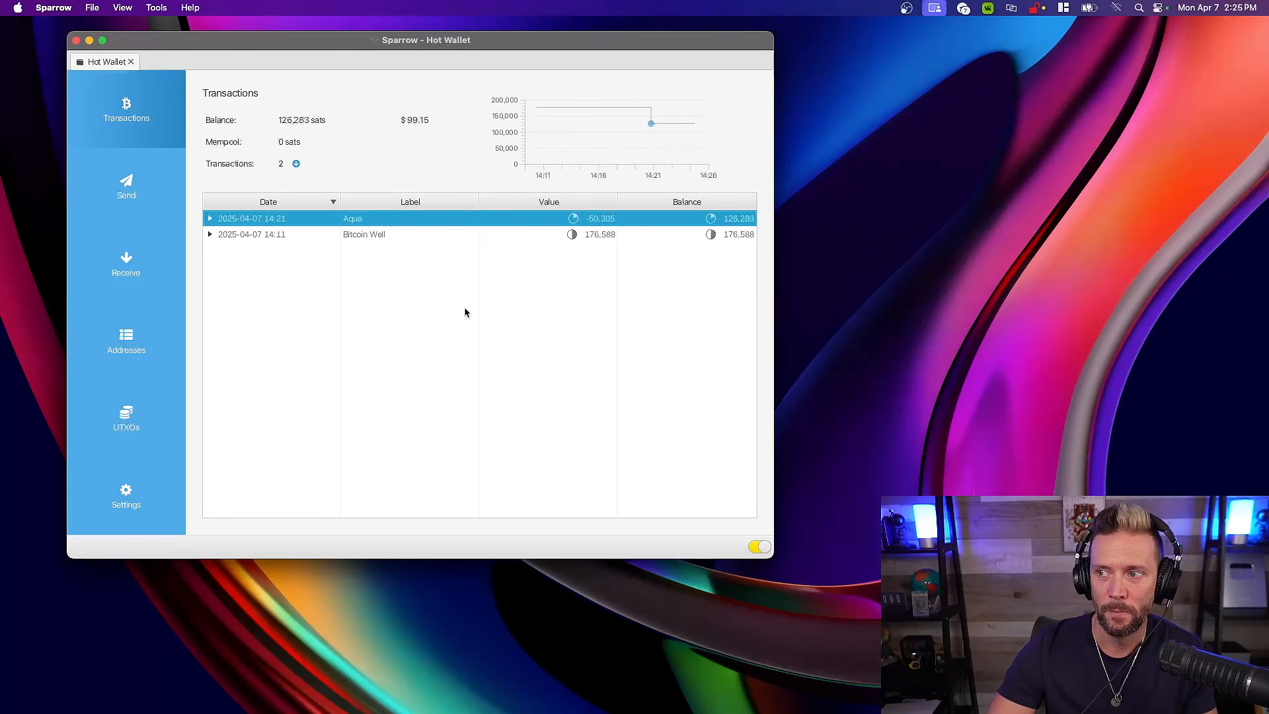
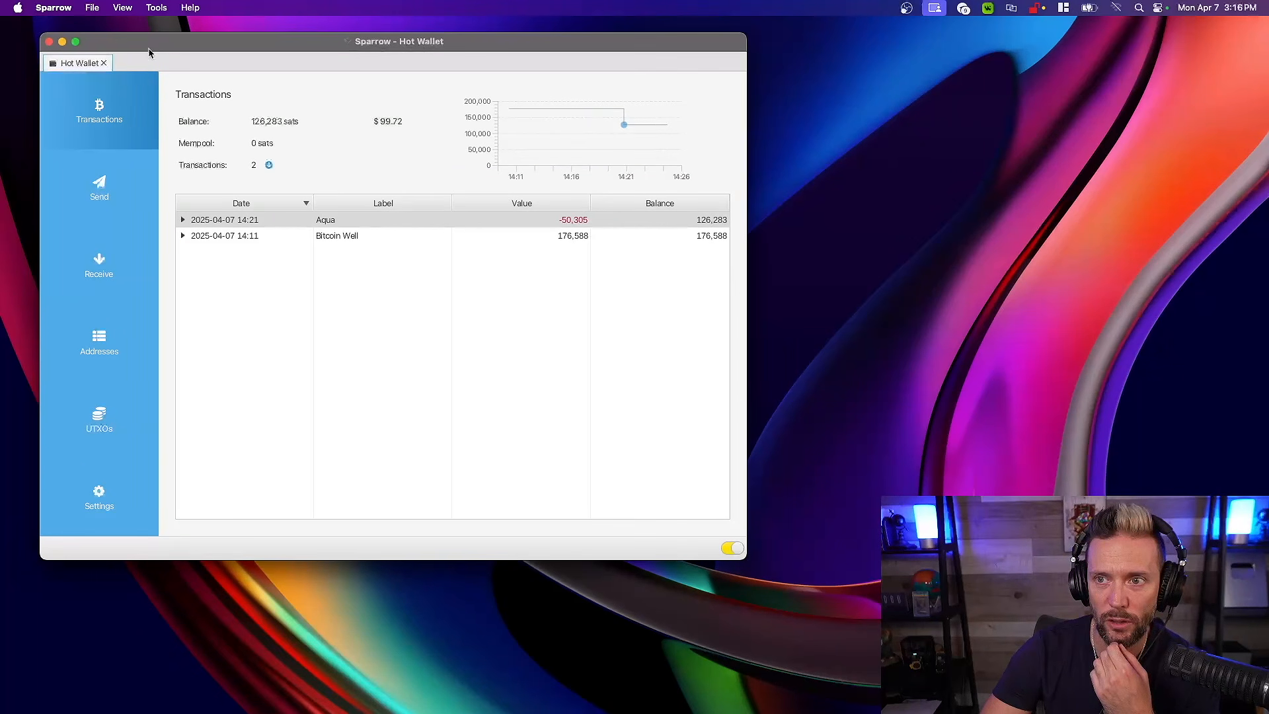
Open the File menu while viewing Hot Wallet's transactions.
left_click(94, 8)
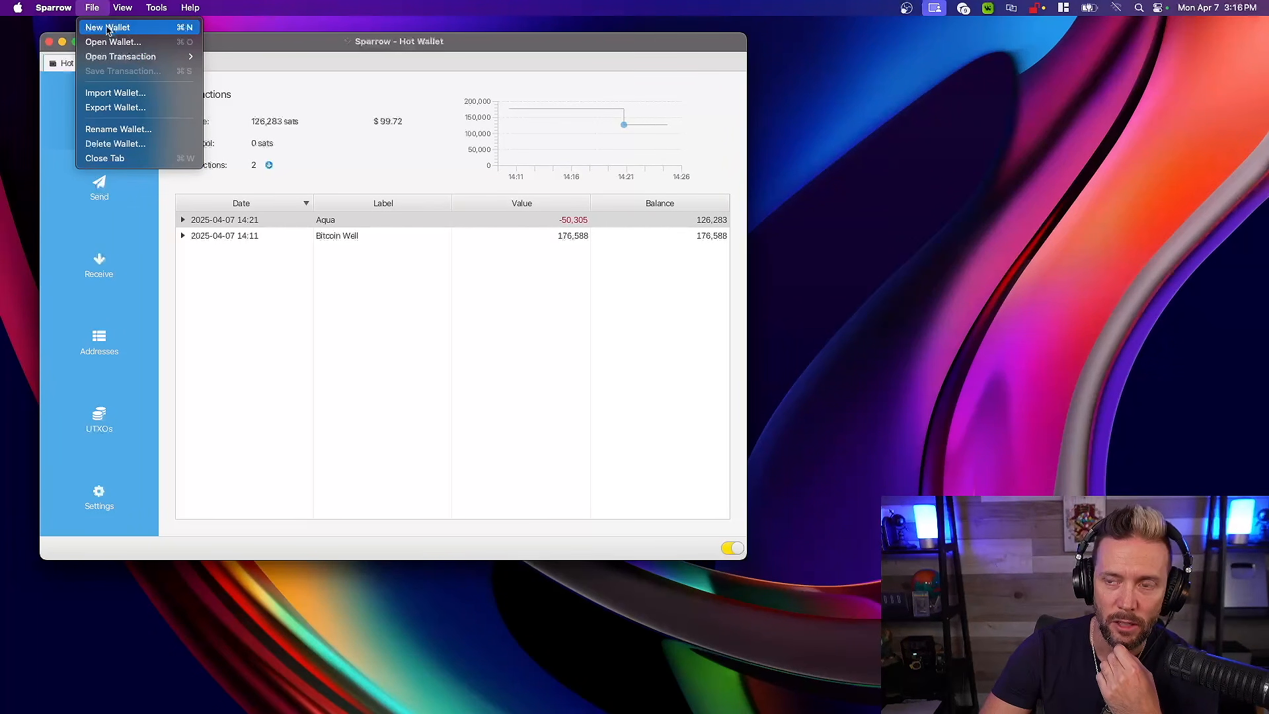
Create a new wallet named CCQ through File > New Wallet.
left_click(107, 29)
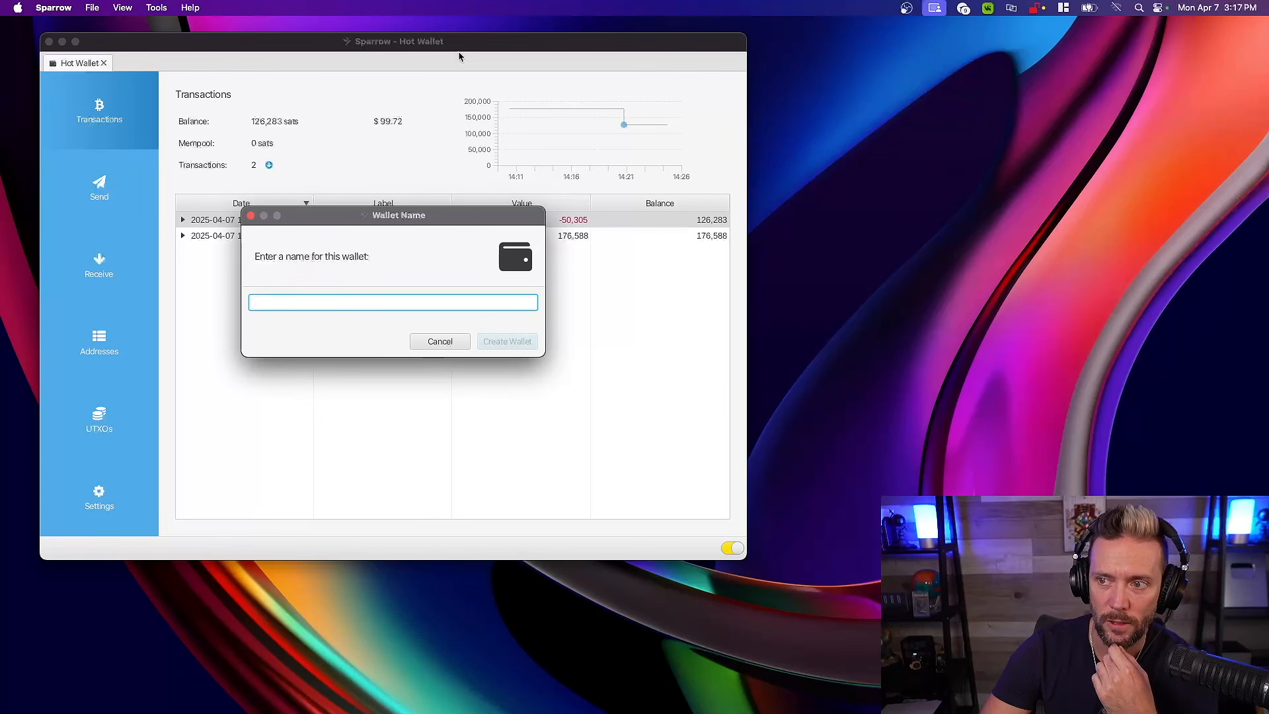
type("CCO")
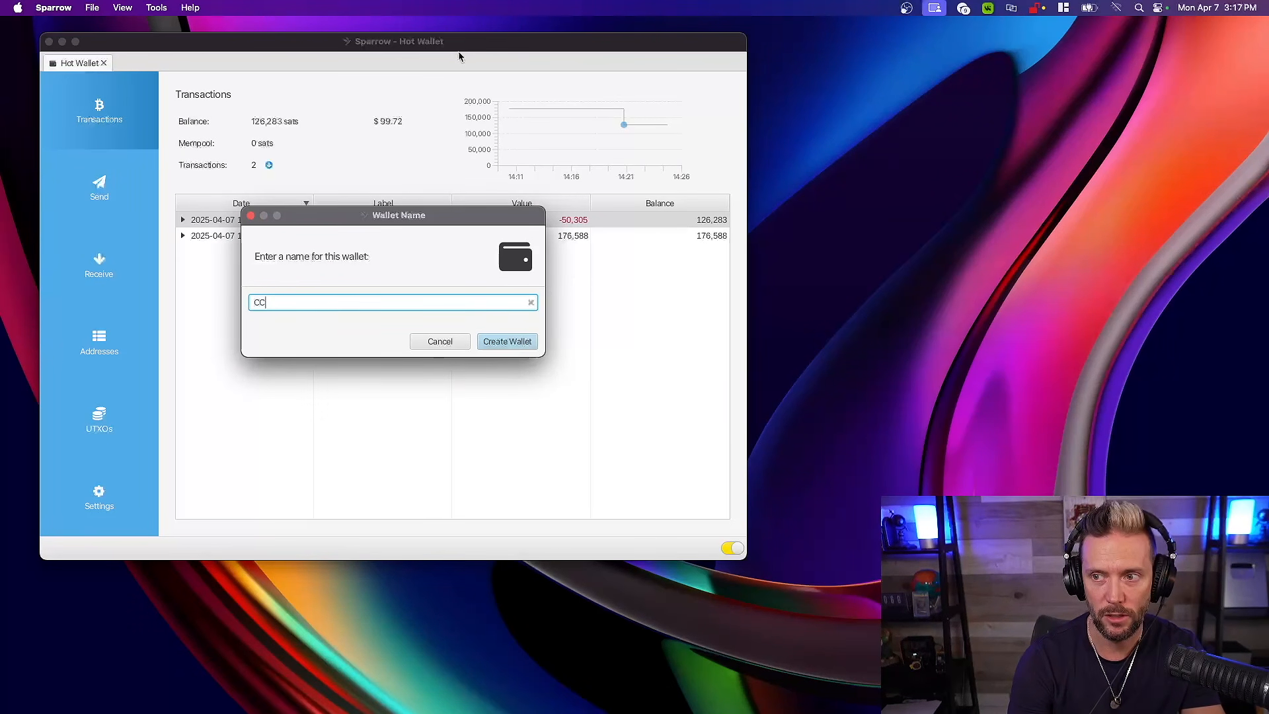
left_click(495, 340)
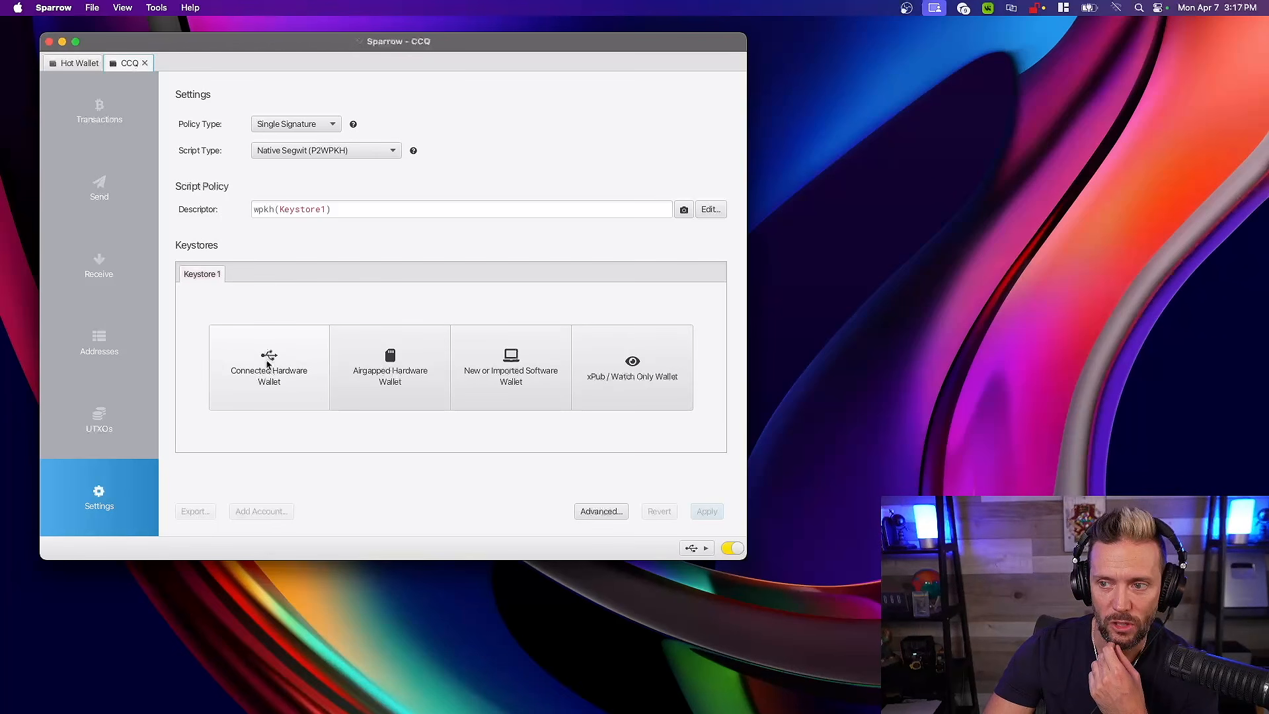
Scan for the connected Coldcard, import its m/84'/0'/0' keystore into CCQ, and apply.
left_click(266, 360)
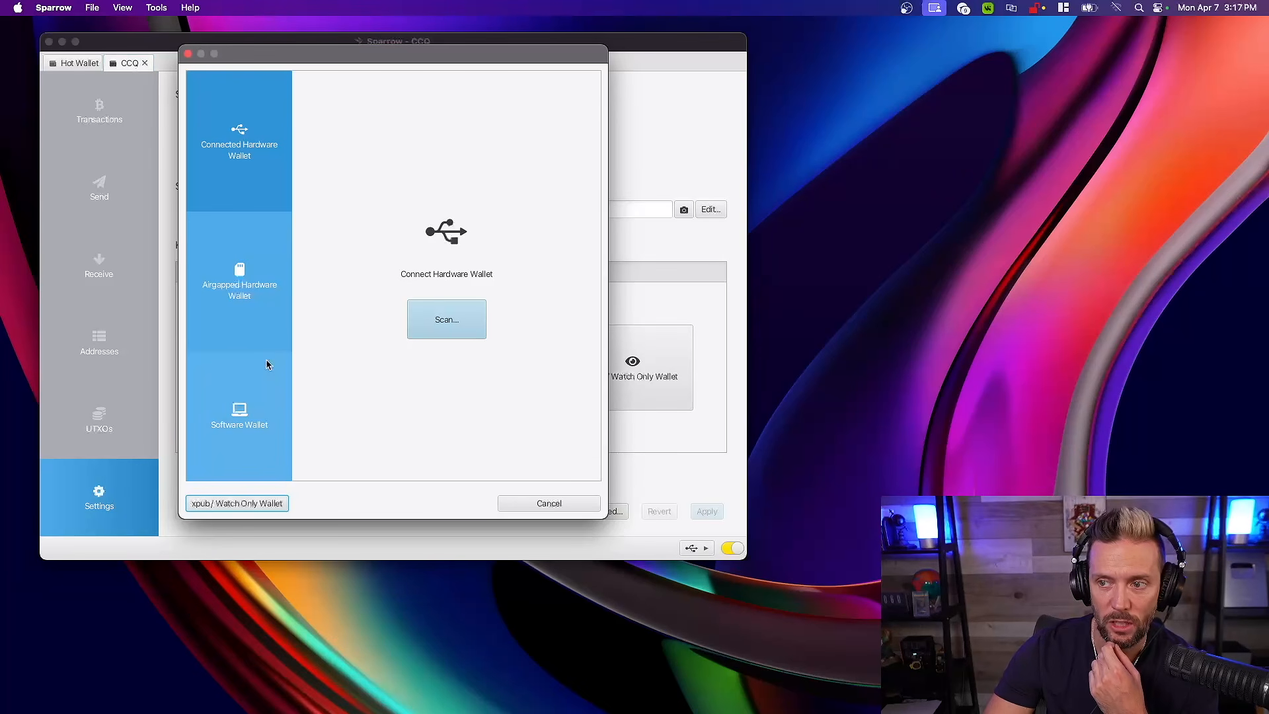
left_click(447, 319)
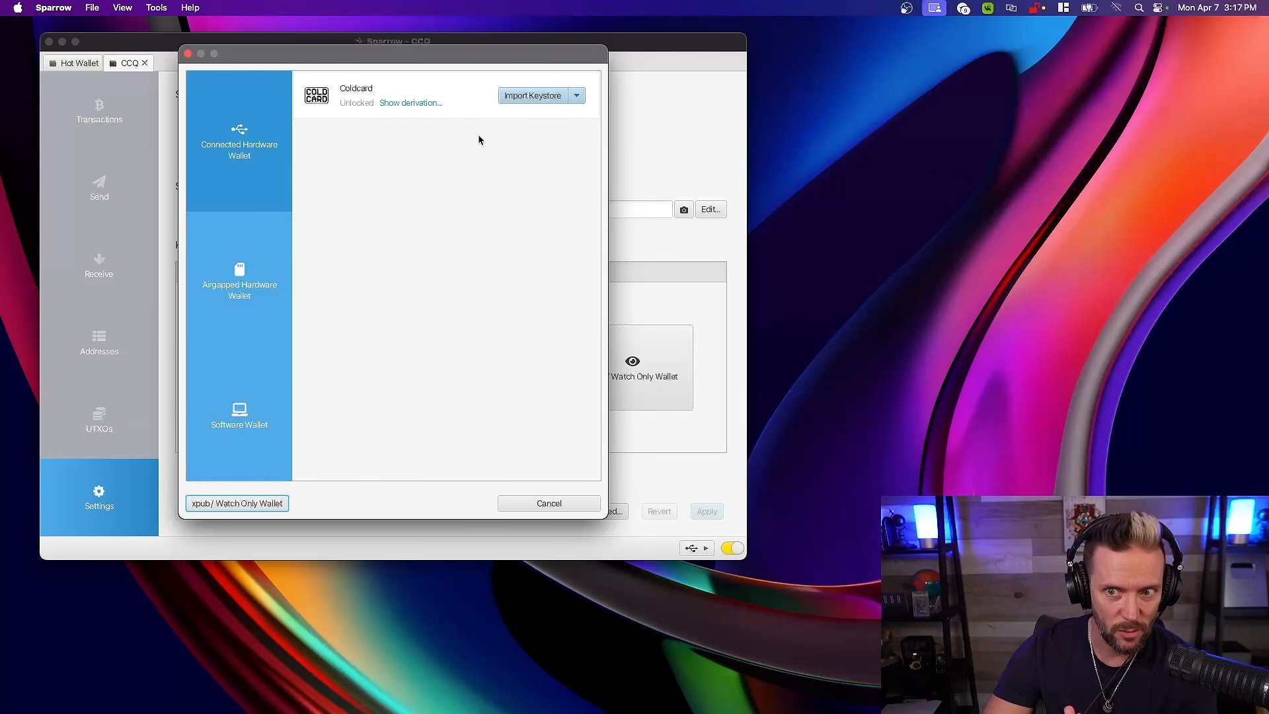
left_click(523, 97)
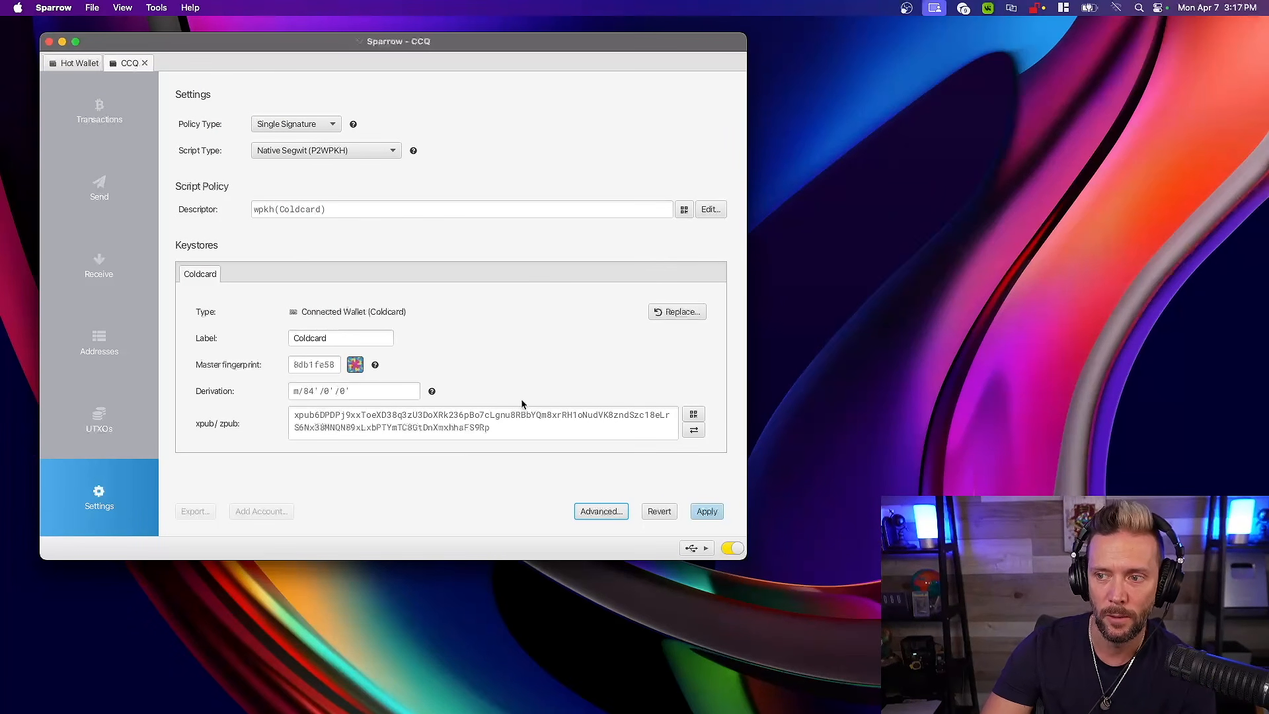
left_click(706, 512)
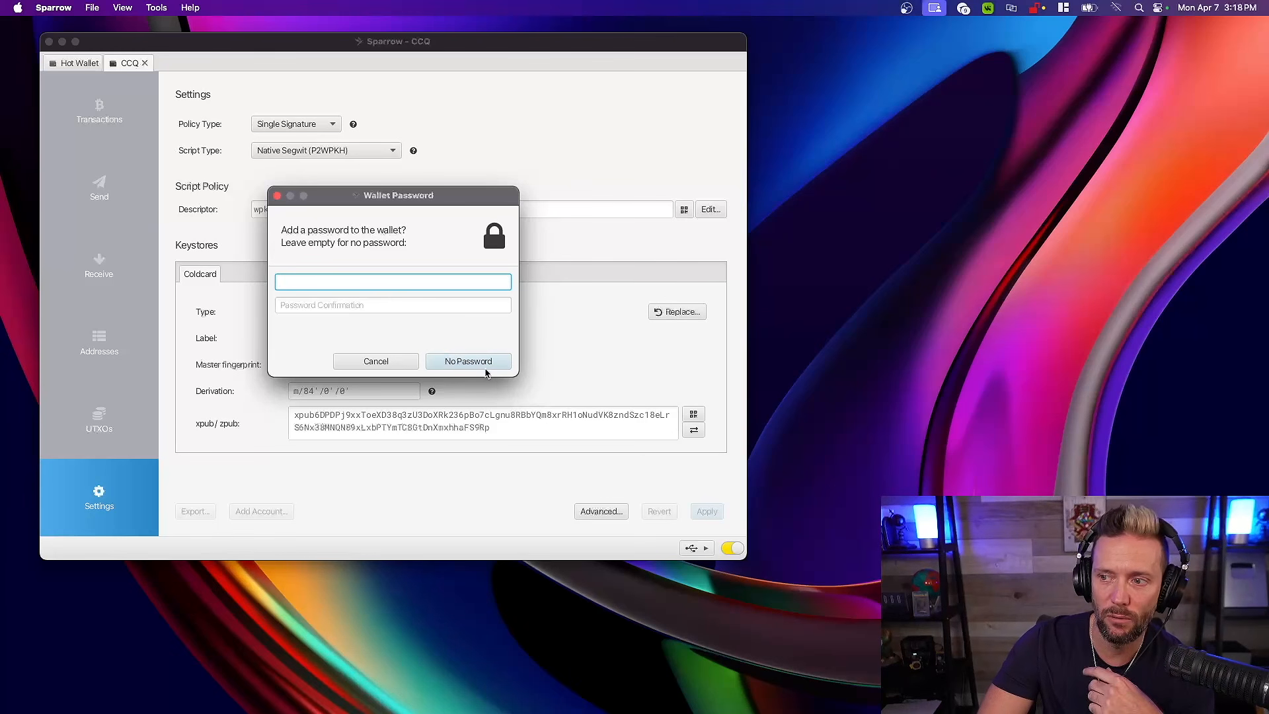
Save CCQ with no password and show its 15 transactions with a 0 sats balance.
left_click(486, 364)
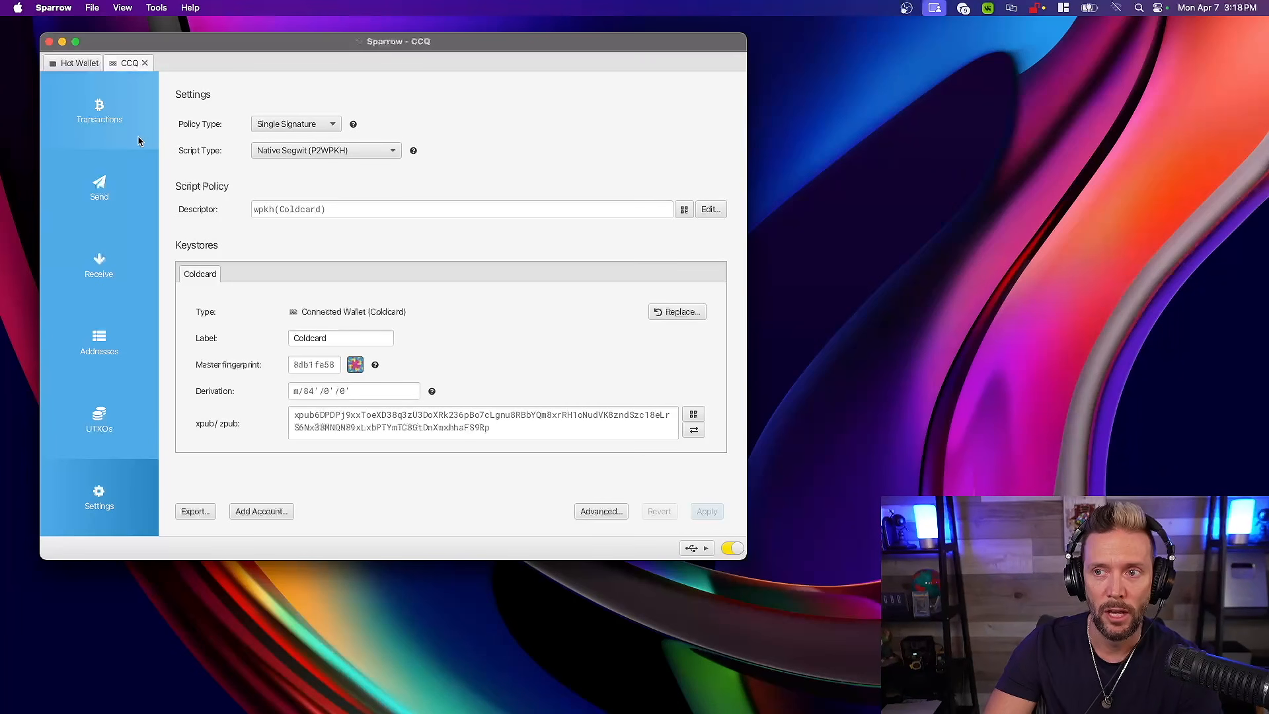
left_click(93, 117)
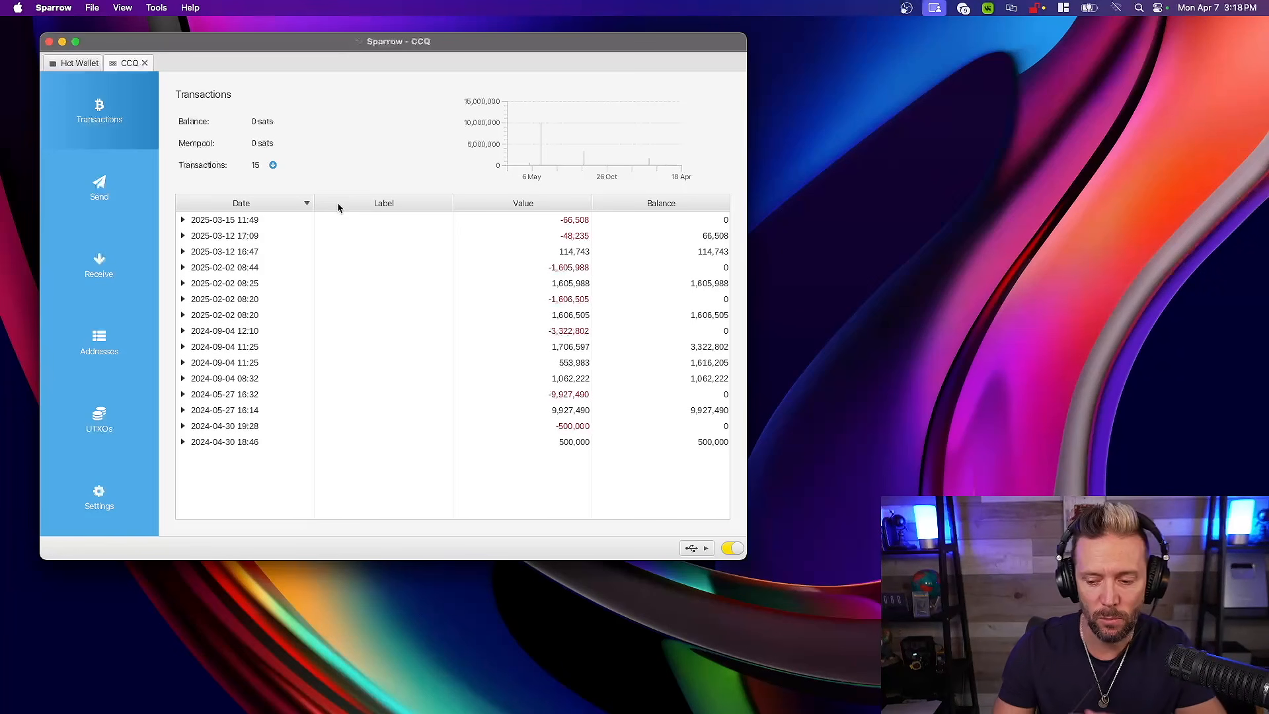
Close CCQ and move CCQ.mv.db to the trash from the Open Wallet file browser.
left_click(145, 63)
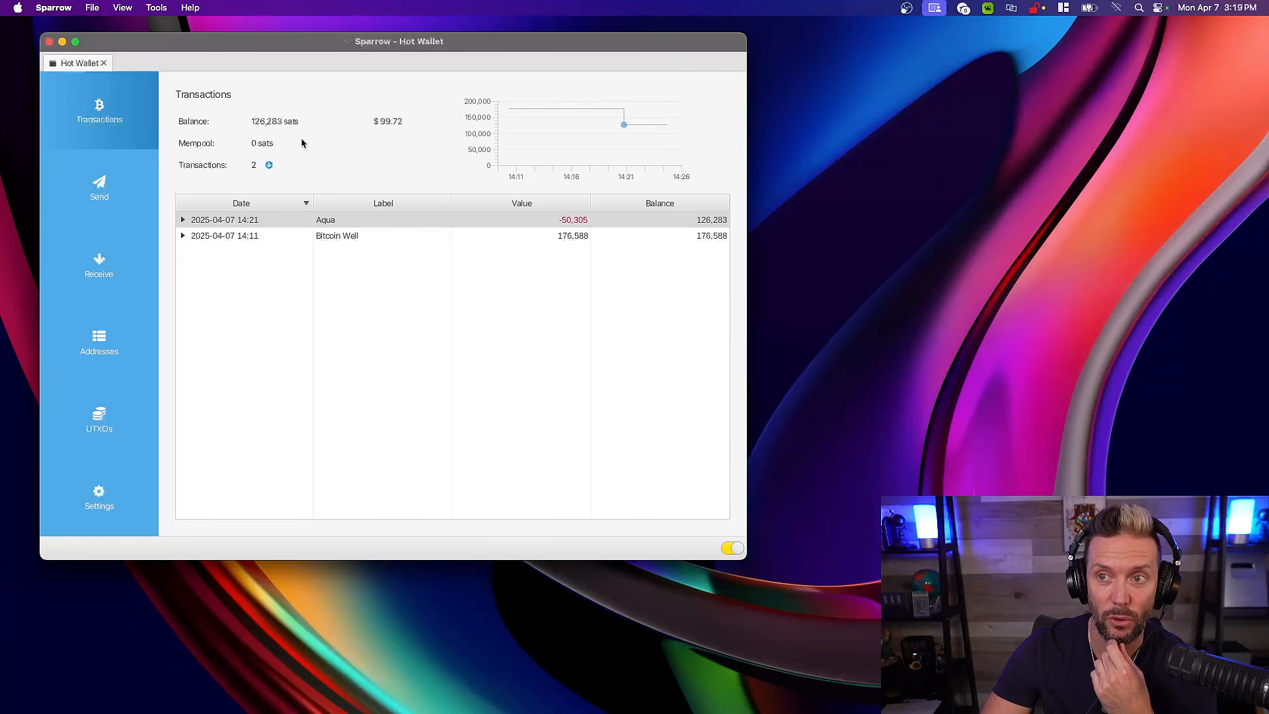
left_click(94, 9)
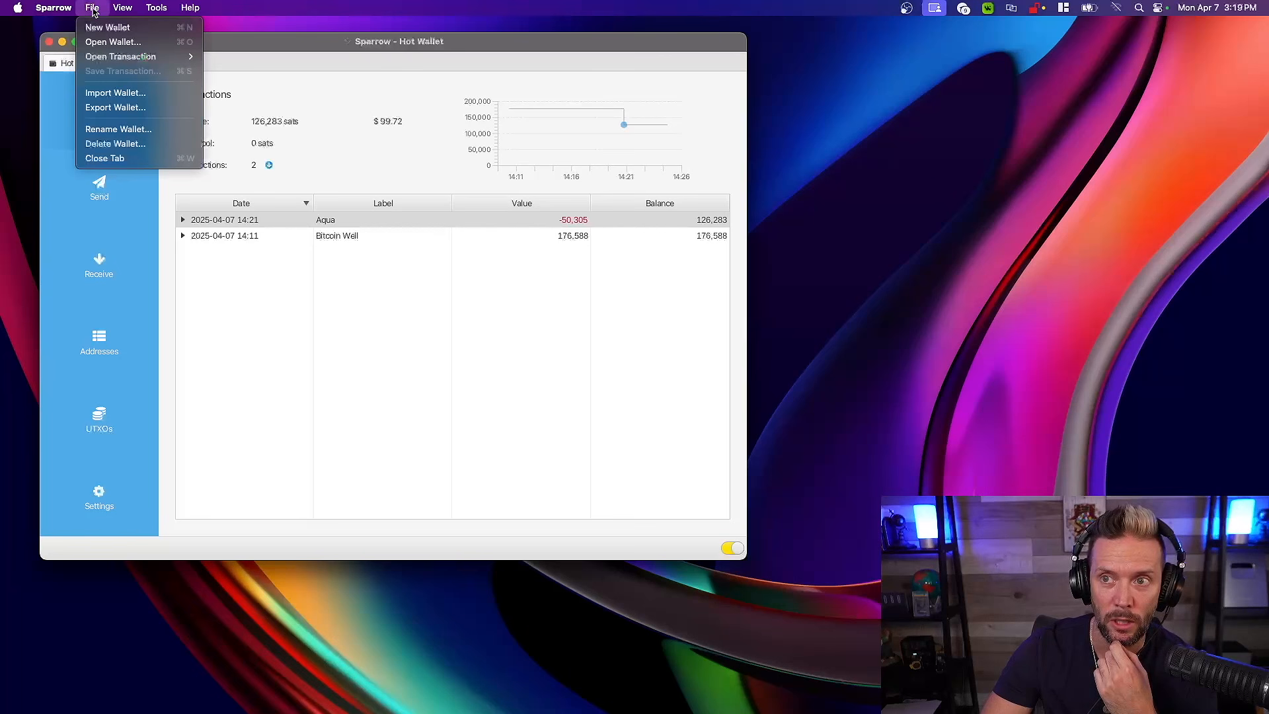
left_click(109, 42)
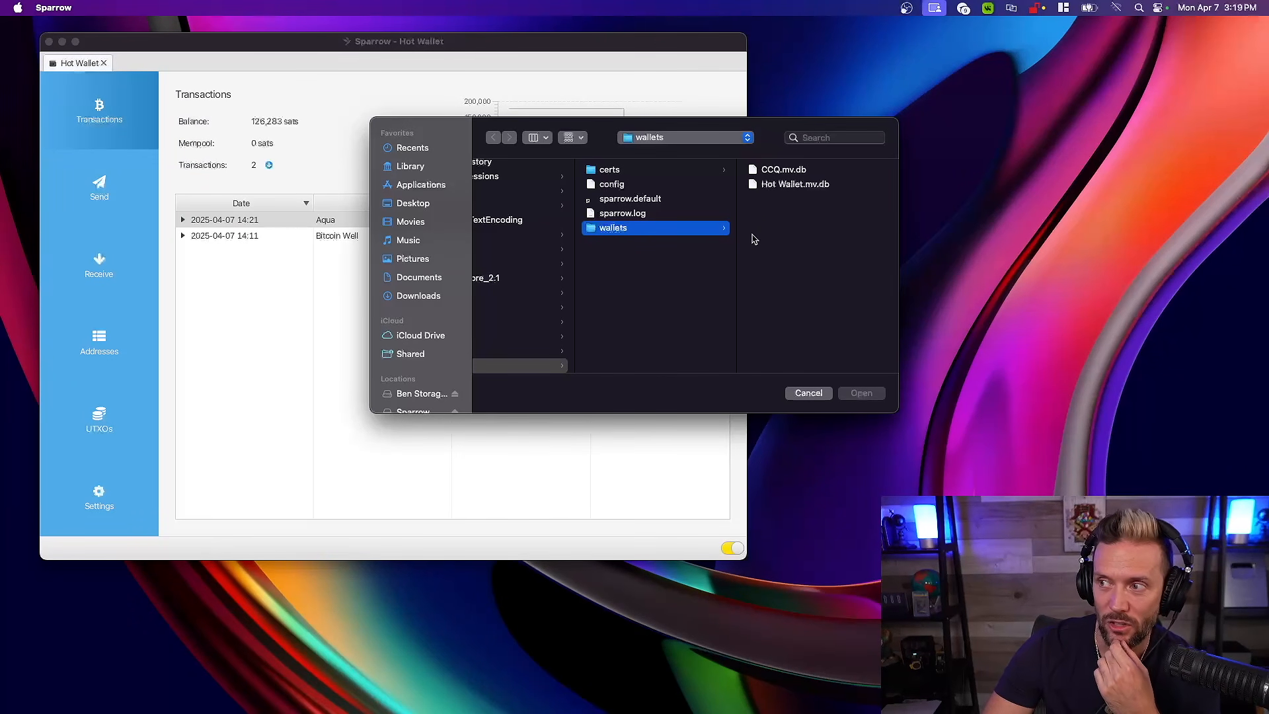
left_click(768, 170)
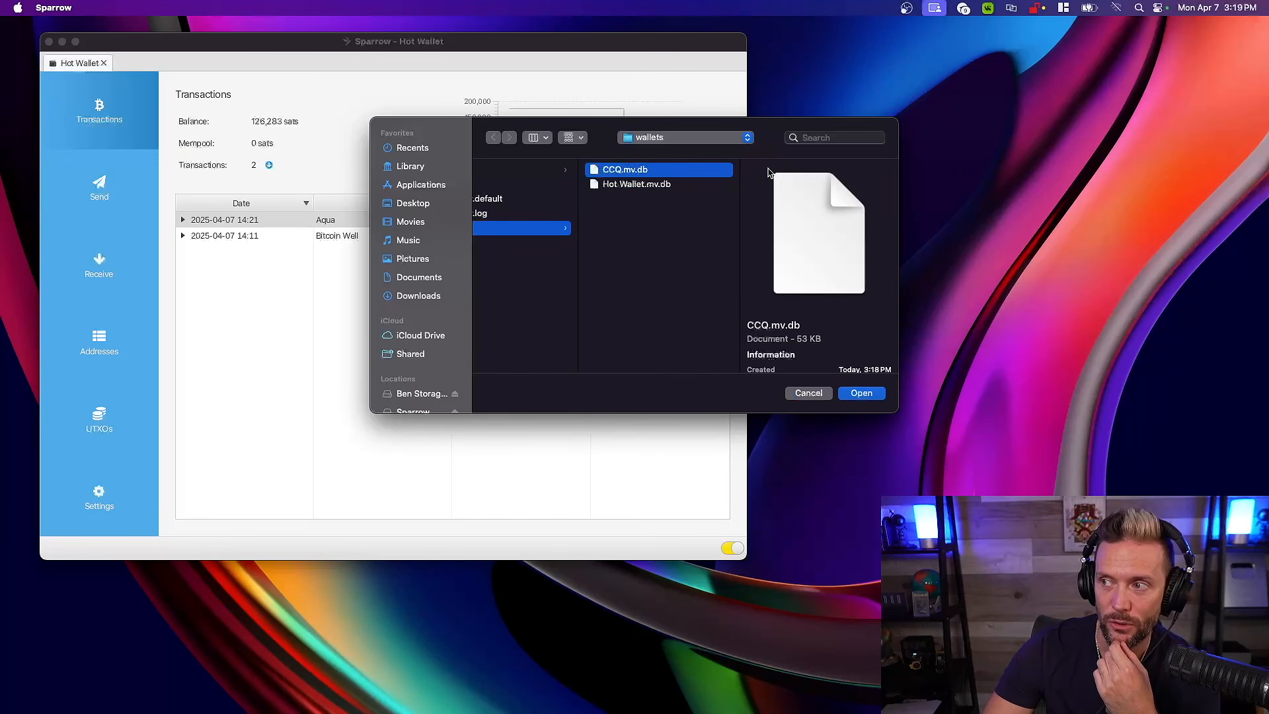
right_click(620, 169)
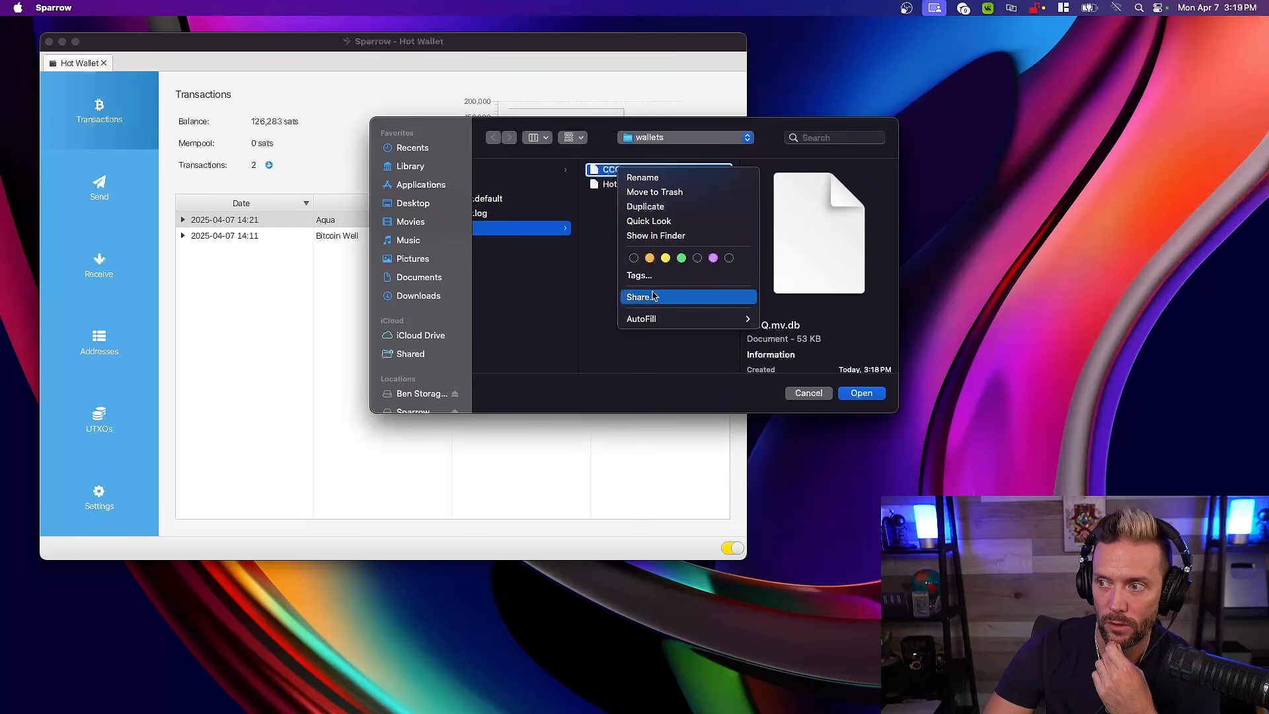
left_click(664, 191)
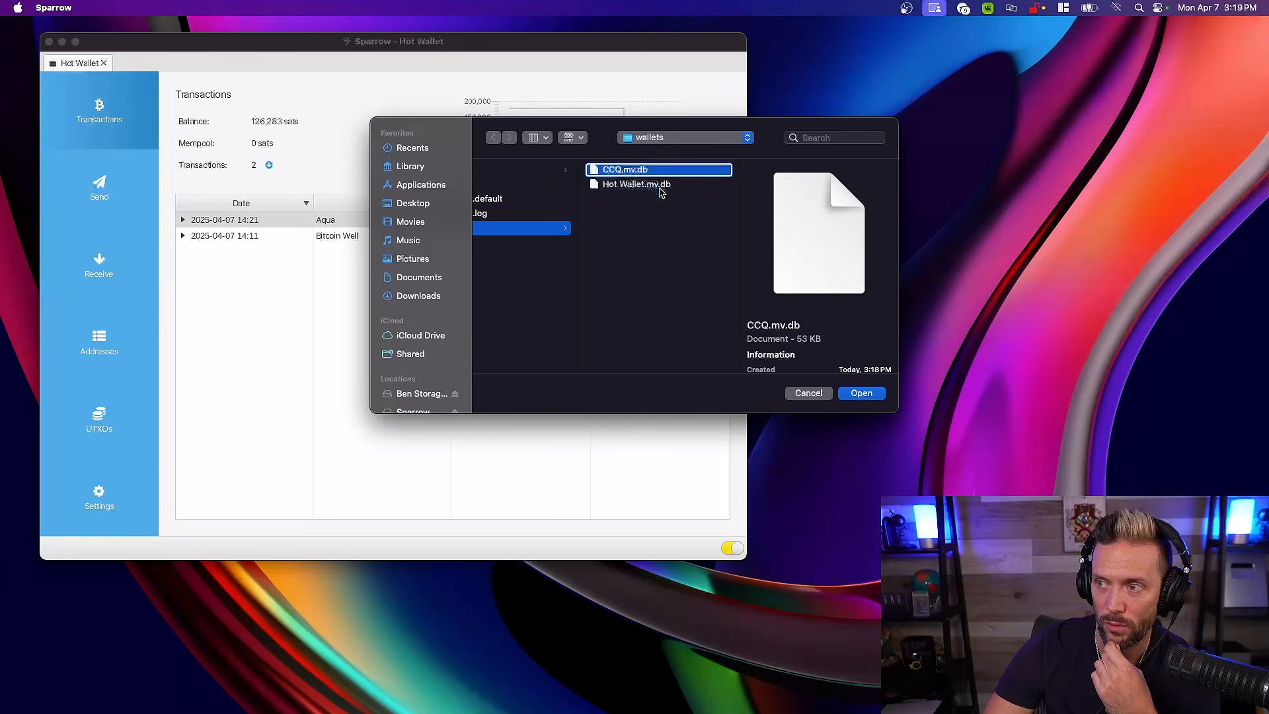
left_click(808, 393)
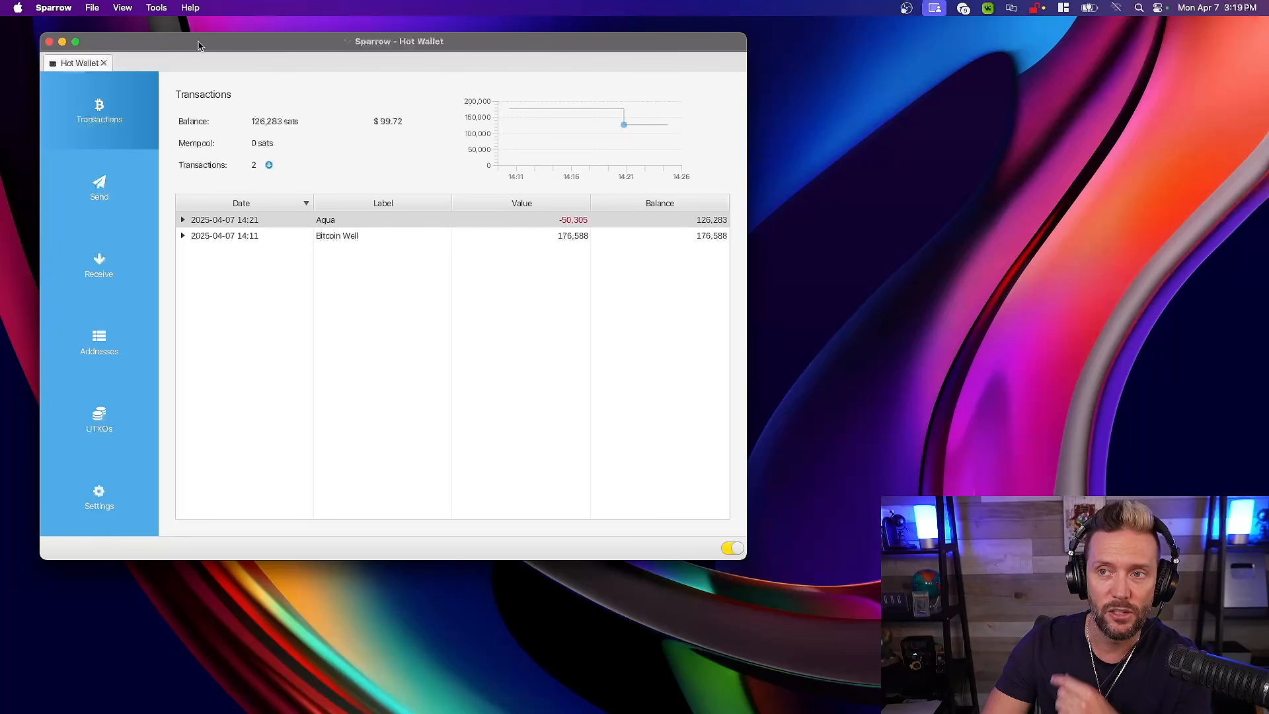
Create a fresh wallet named CCQ from File > New Wallet.
left_click(93, 7)
left_click(107, 28)
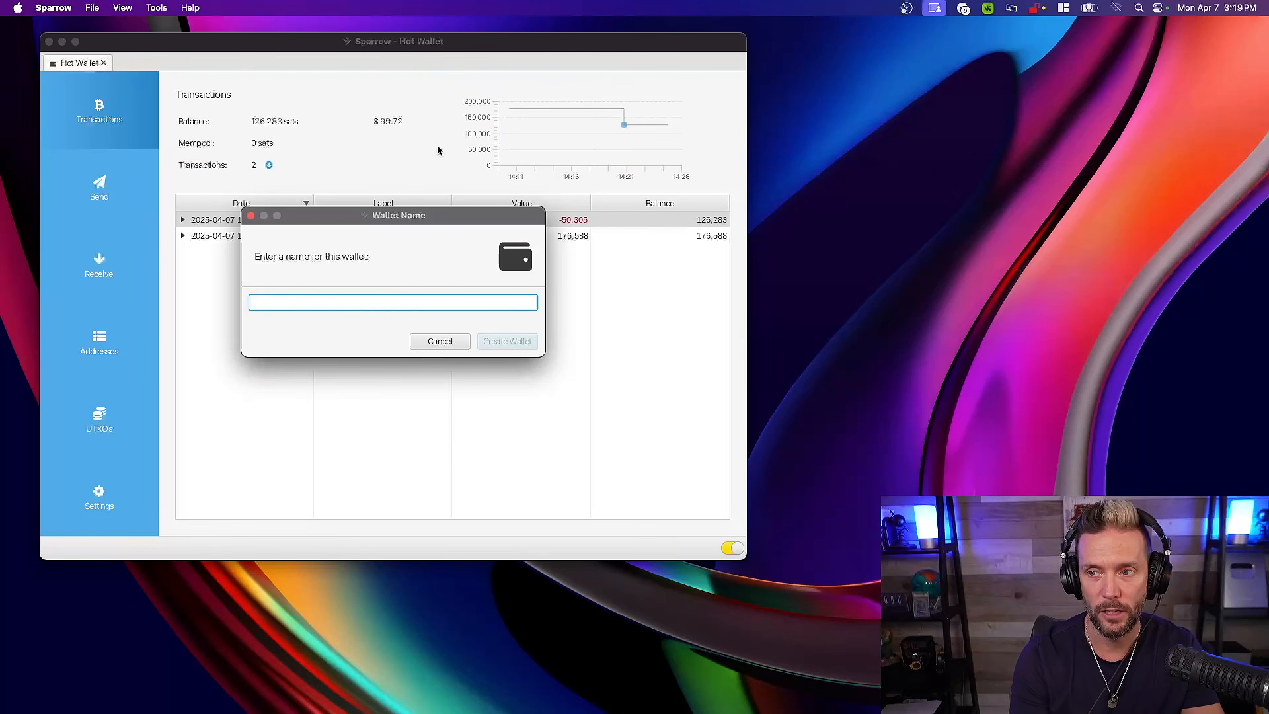
type("cc")
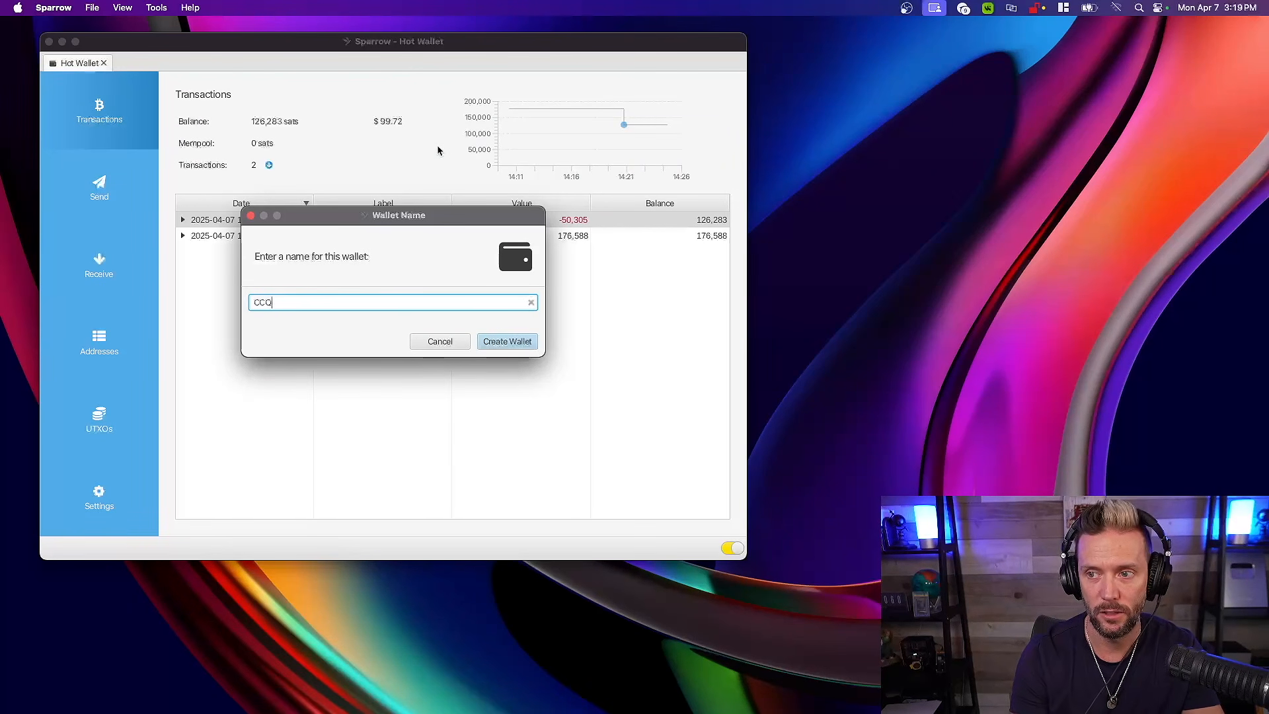
left_click(502, 341)
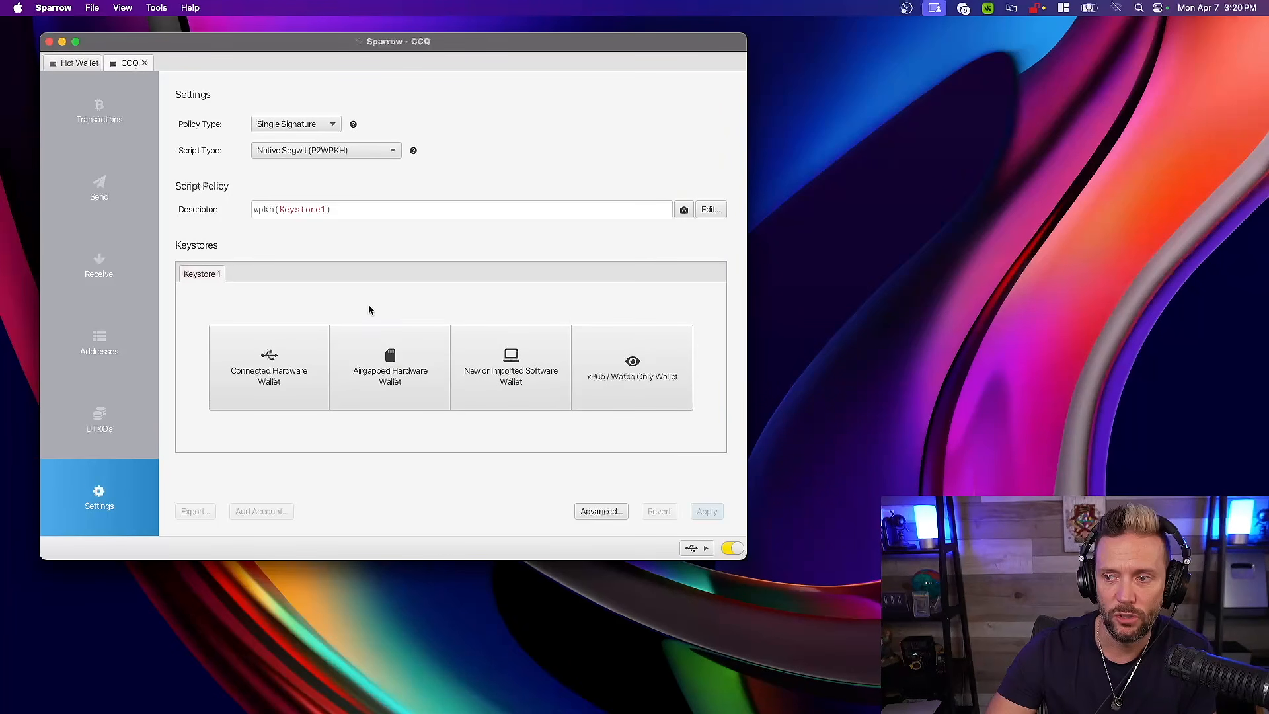
Bring up the Airgapped Hardware Wallet import list and browse the available devices.
left_click(388, 367)
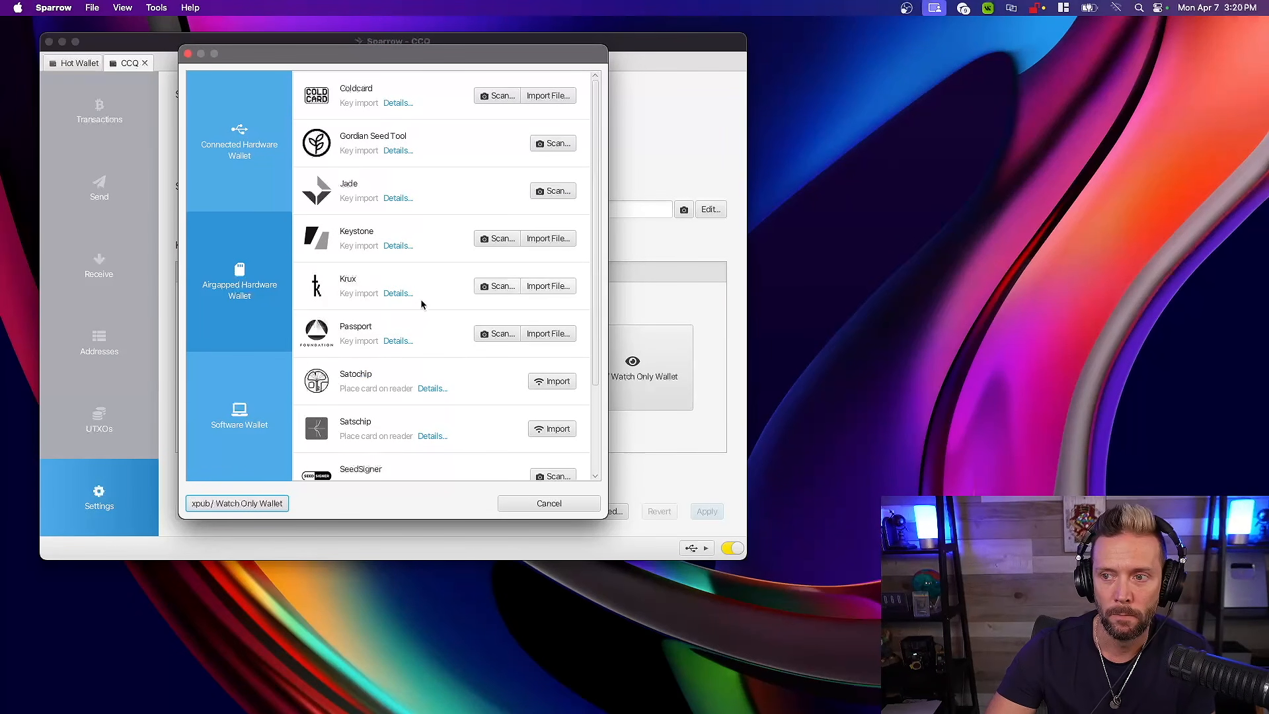
scroll(389, 377, "down", 3)
scroll(390, 384, "up", 3)
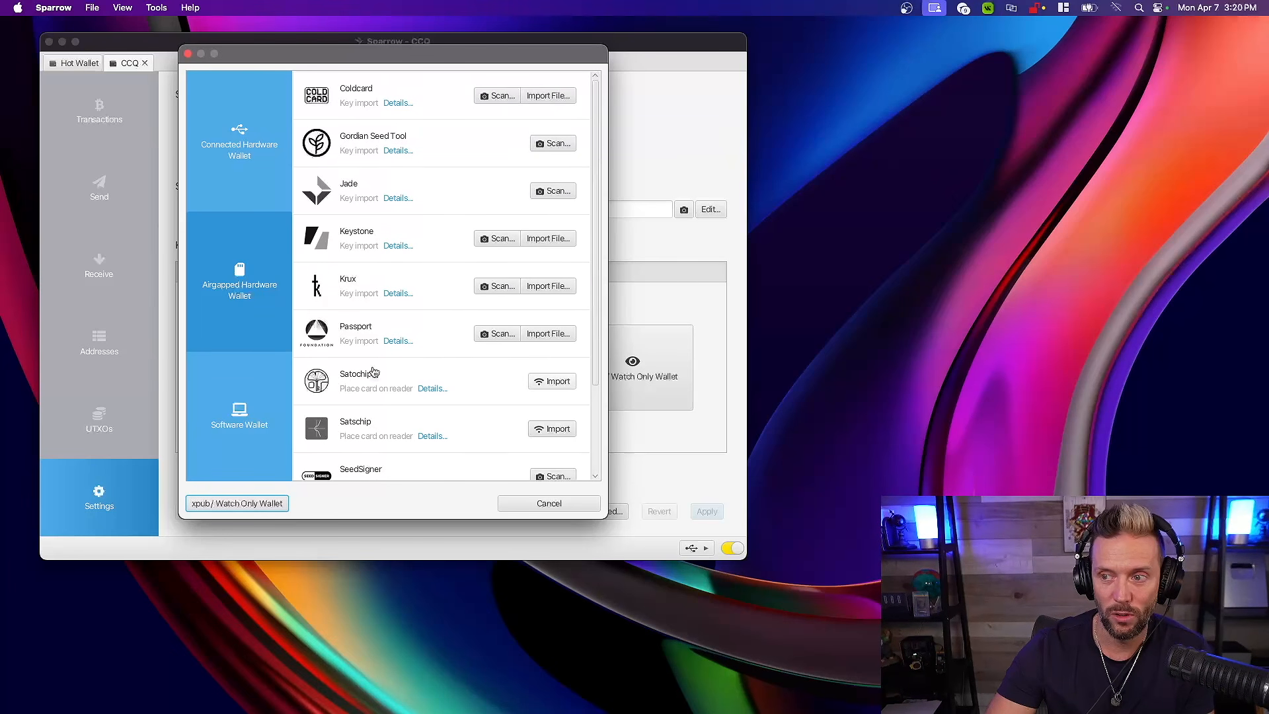
scroll(374, 373, "down", 2)
scroll(374, 372, "up", 2)
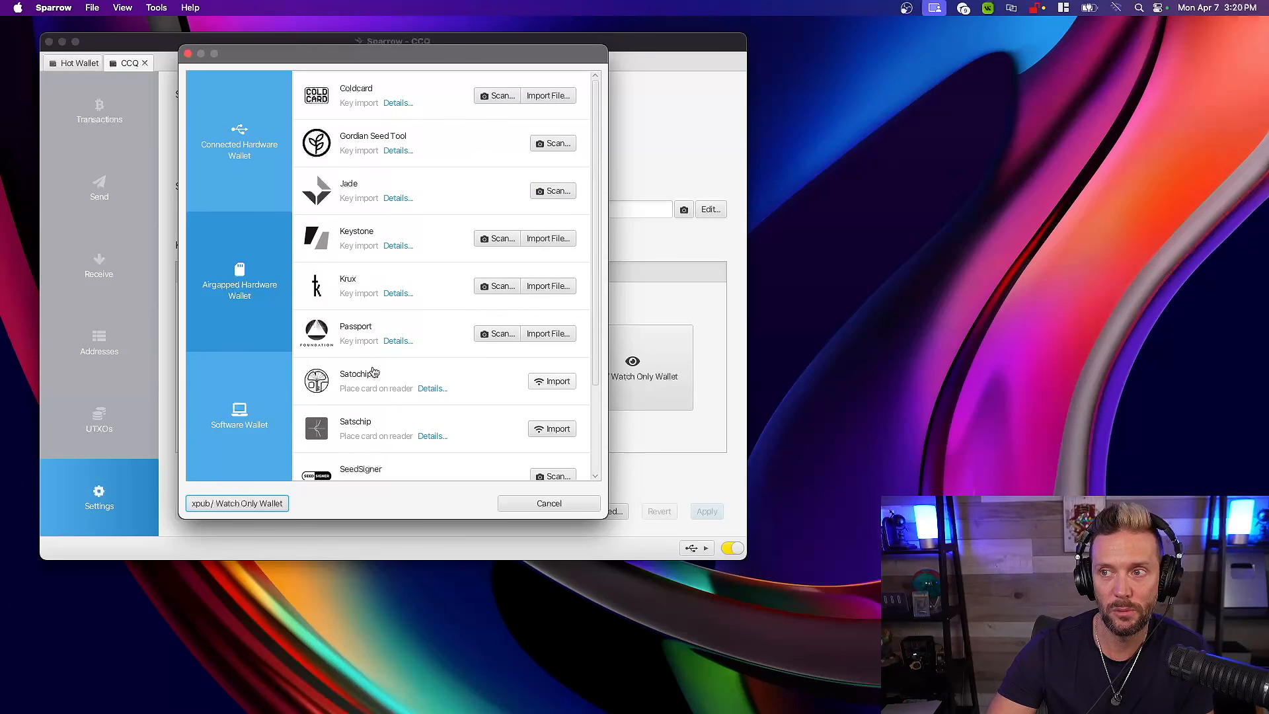
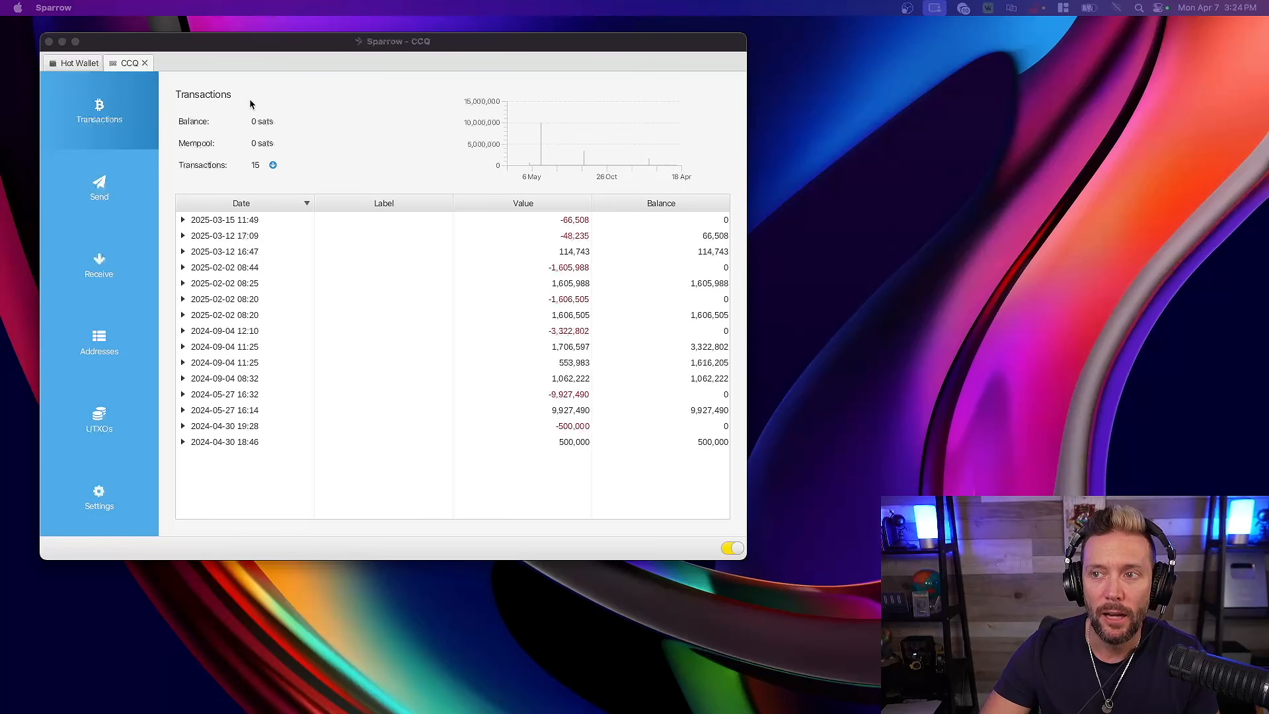
Show CCQ's unused receive address at m/84'/0'/0'/0/7 with its QR code.
left_click(224, 52)
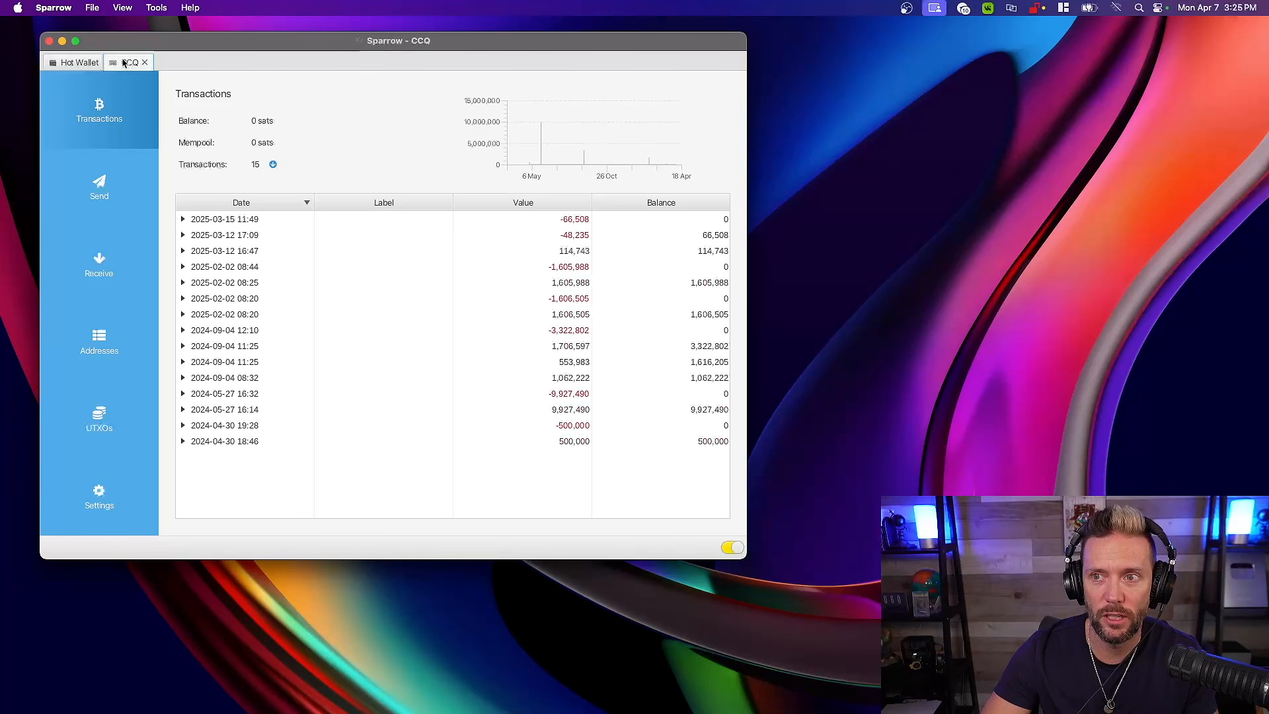
left_click(71, 60)
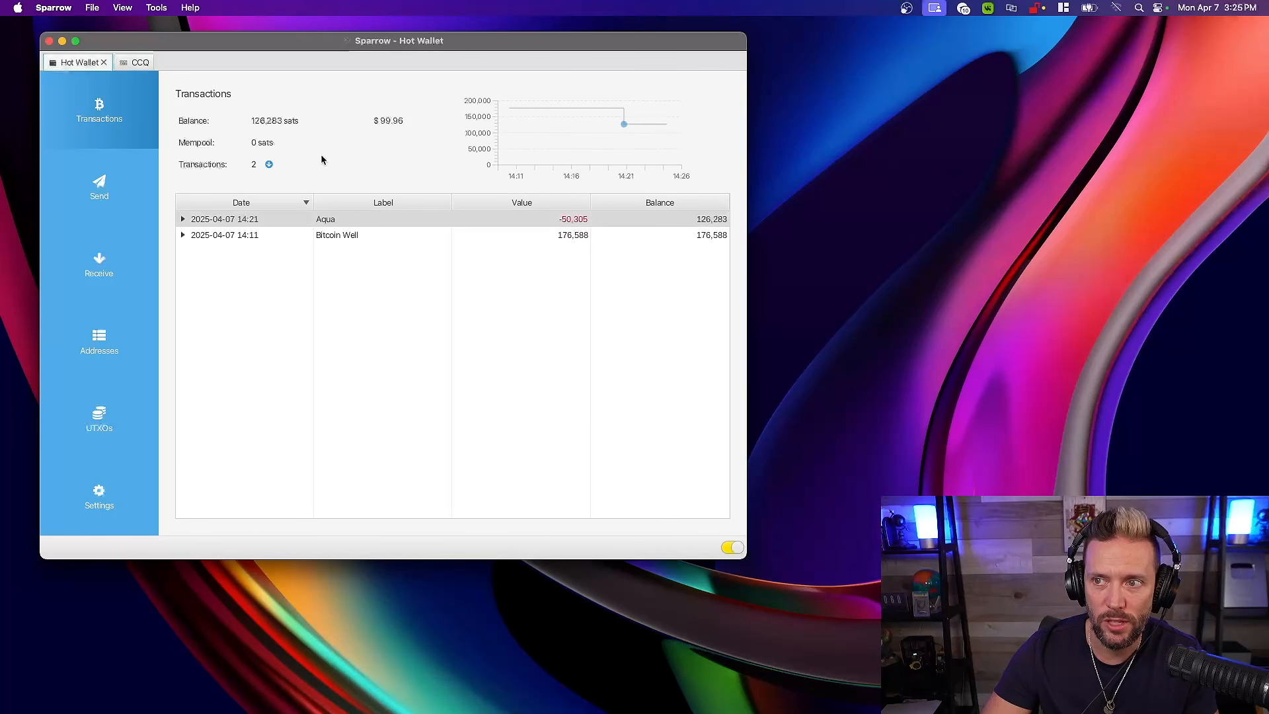
left_click(136, 64)
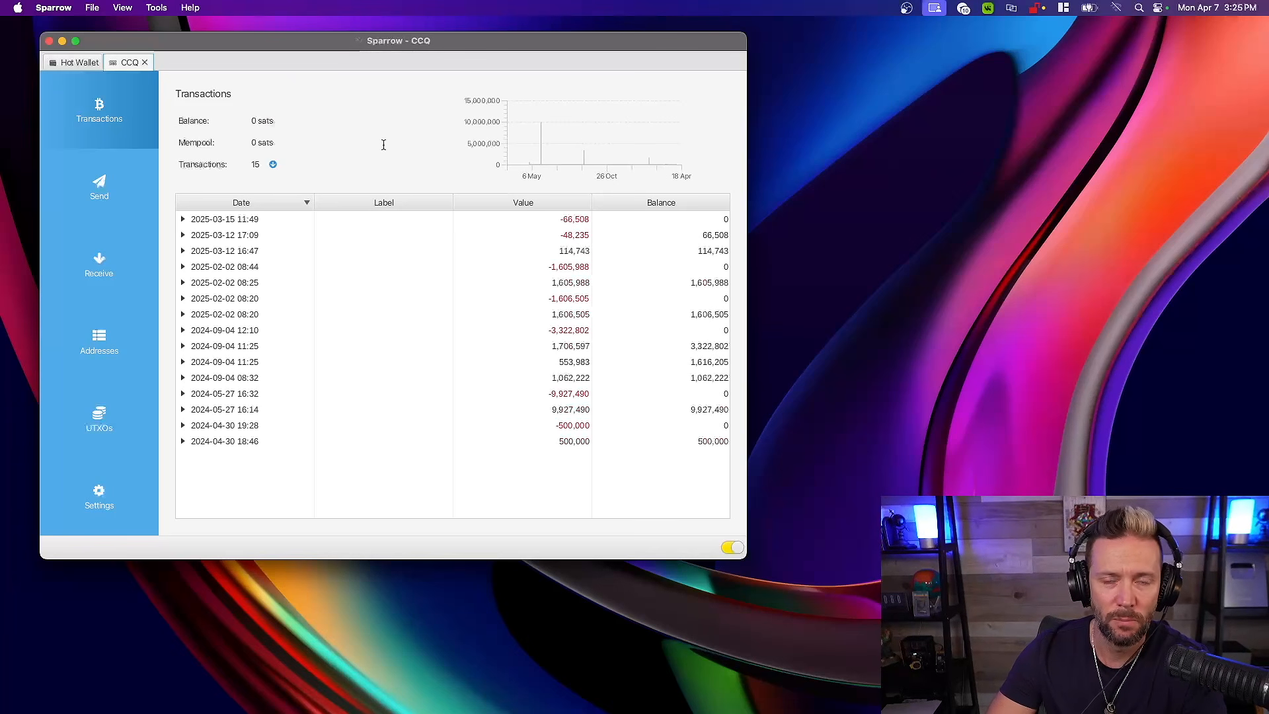
left_click(99, 265)
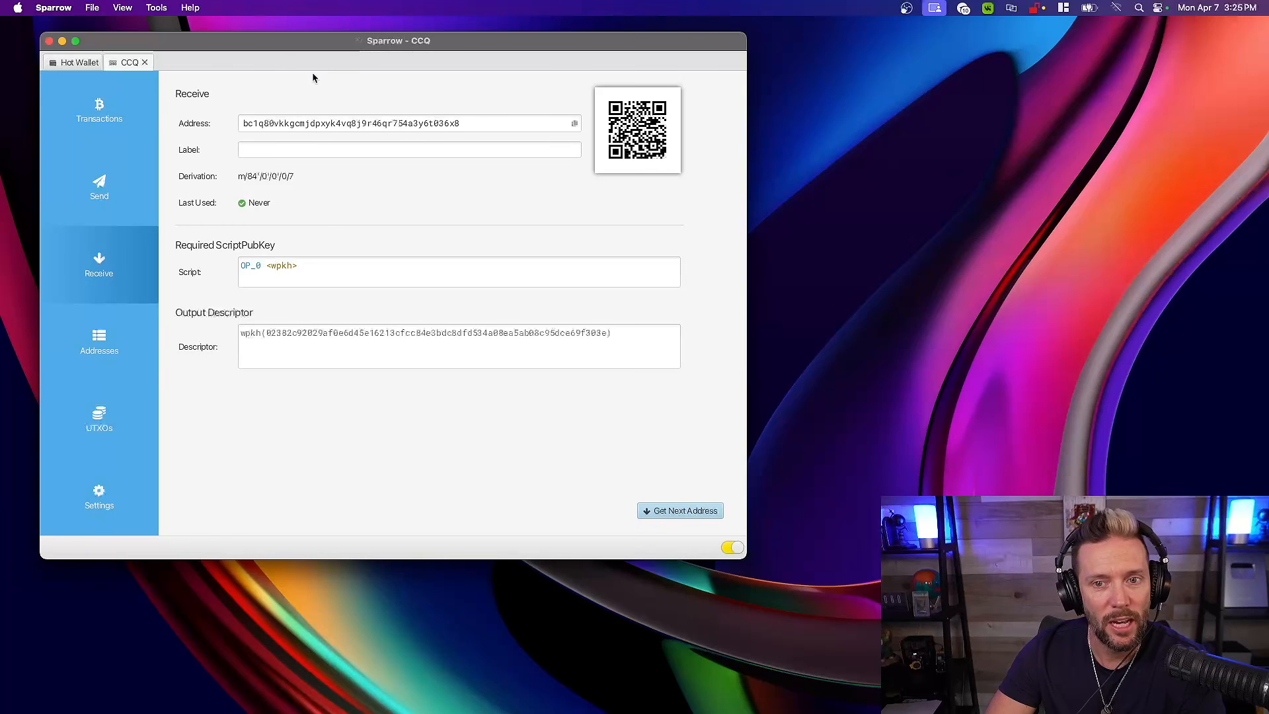
Label CCQ's receive address 'hot wallet', copy it, and return to the Hot Wallet's transactions.
left_click(273, 153)
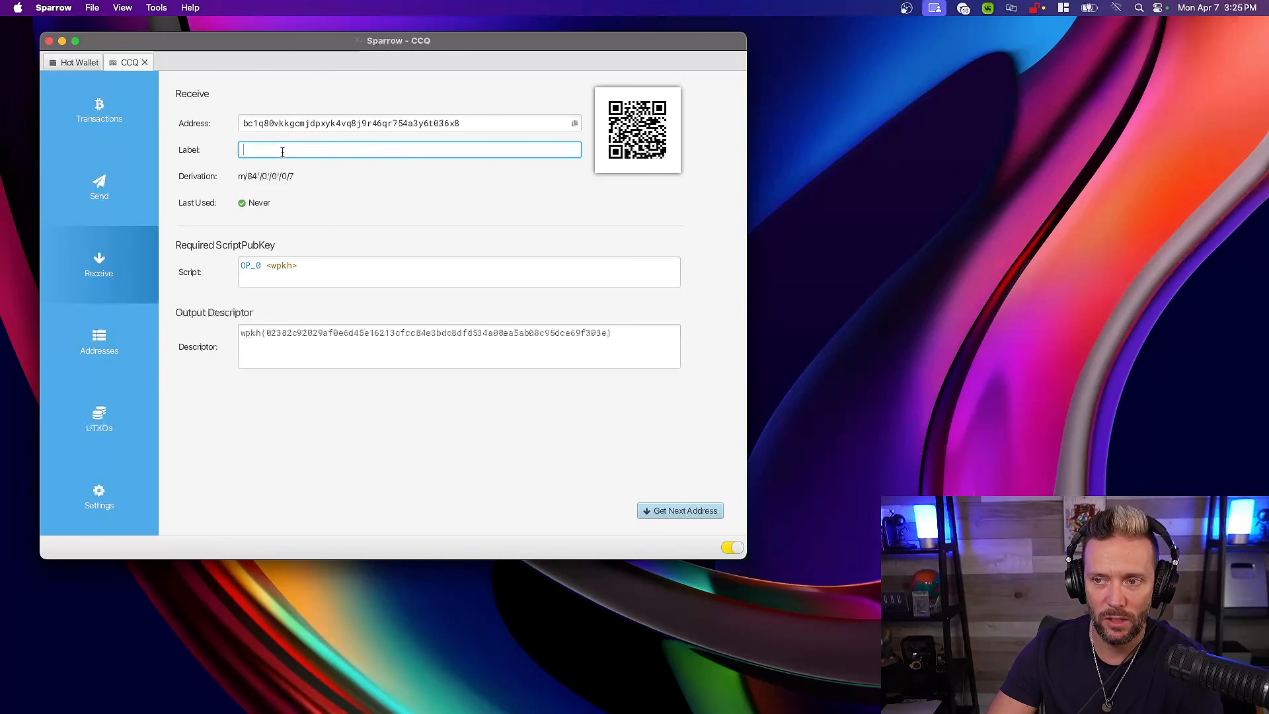
type("hot wallet")
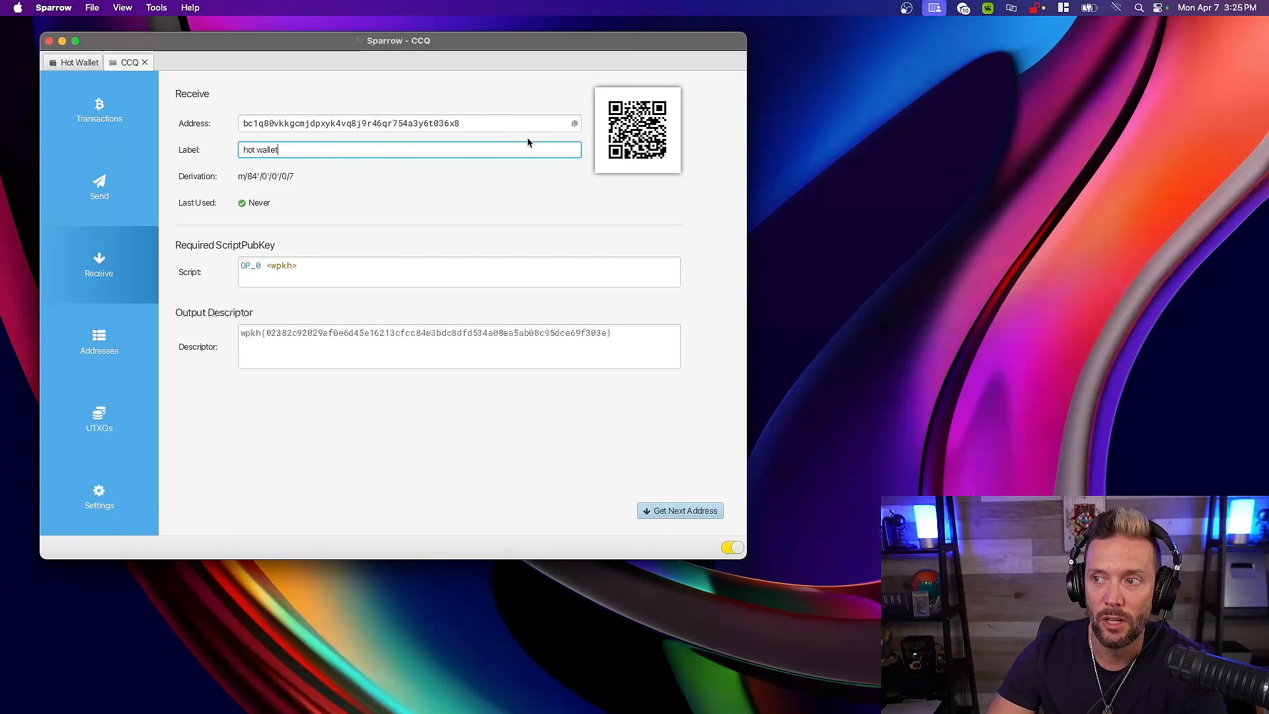
left_click(574, 124)
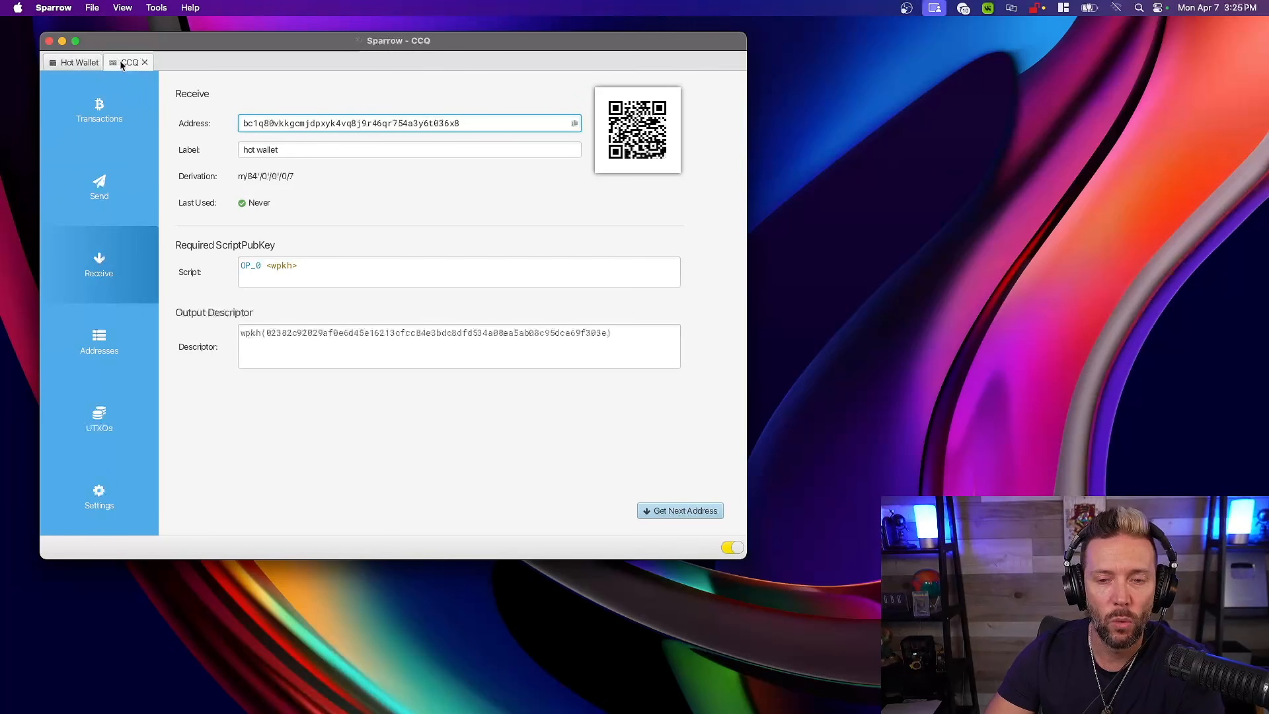
left_click(67, 63)
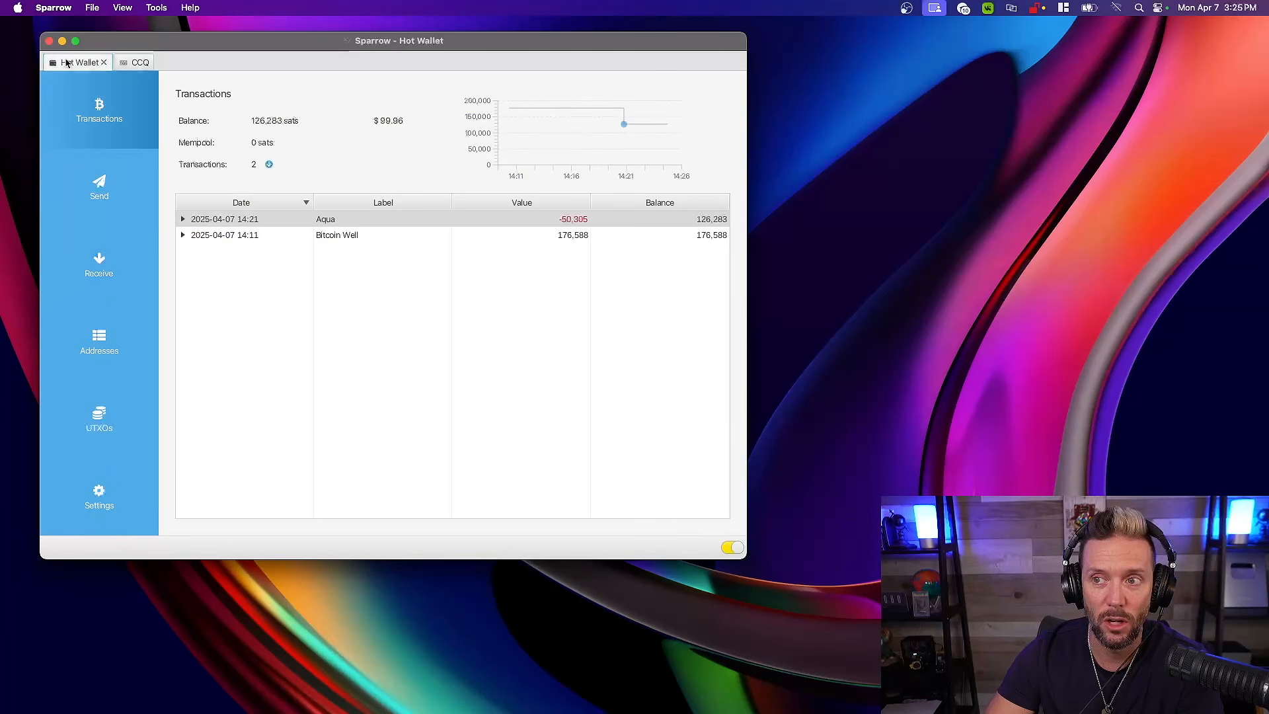
Draft a max-balance payment of 126,062 sats to CCQ, labeled CCQ, at about 2 sats/vB.
left_click(102, 178)
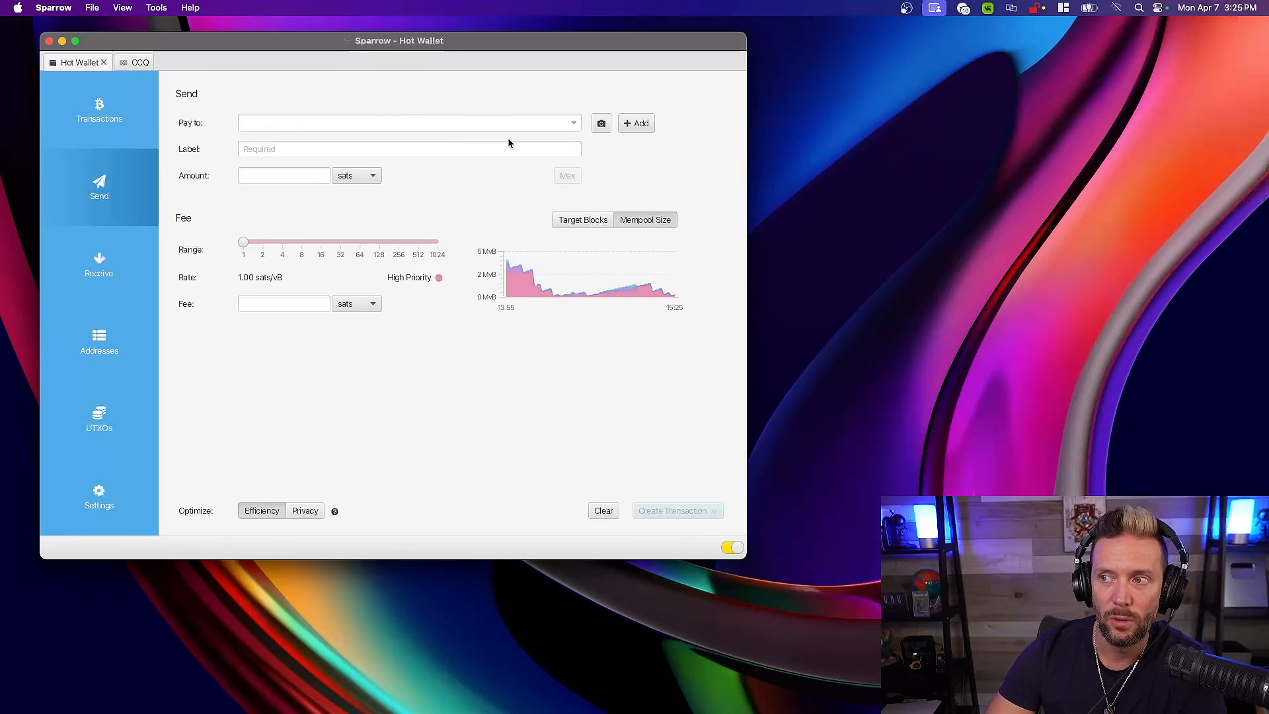
left_click(574, 125)
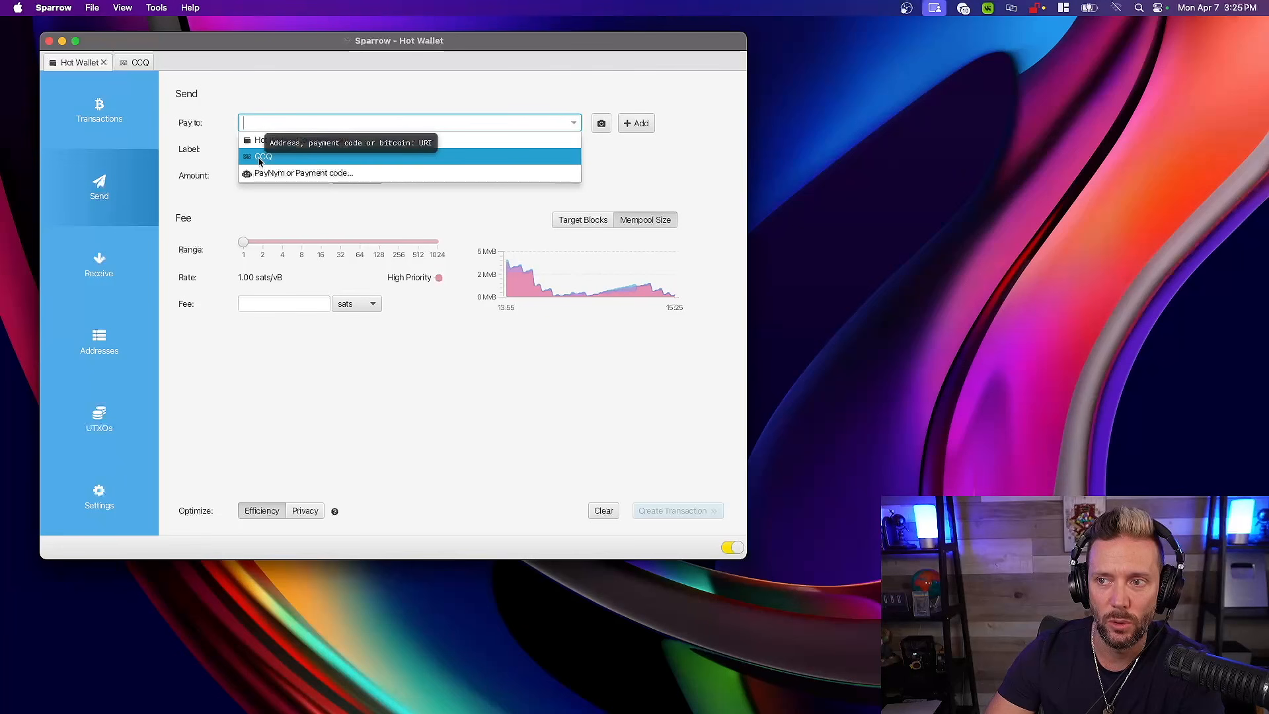
left_click(303, 158)
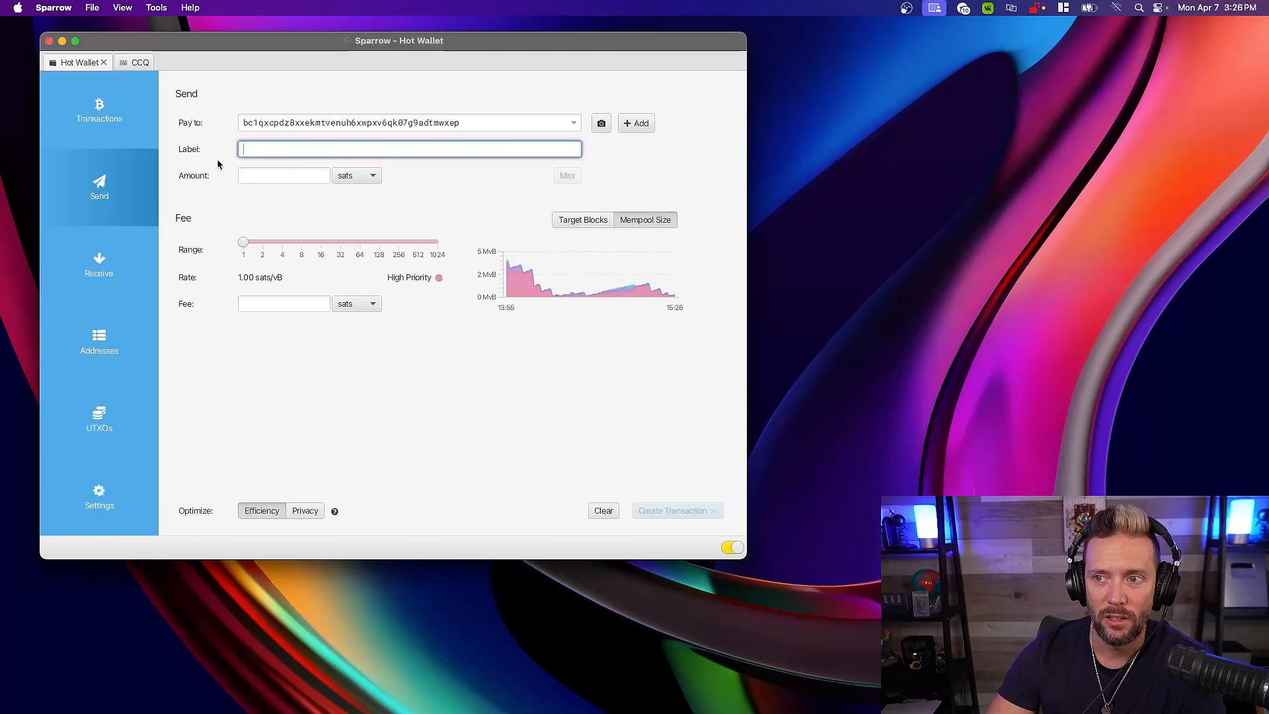
type("CCQ")
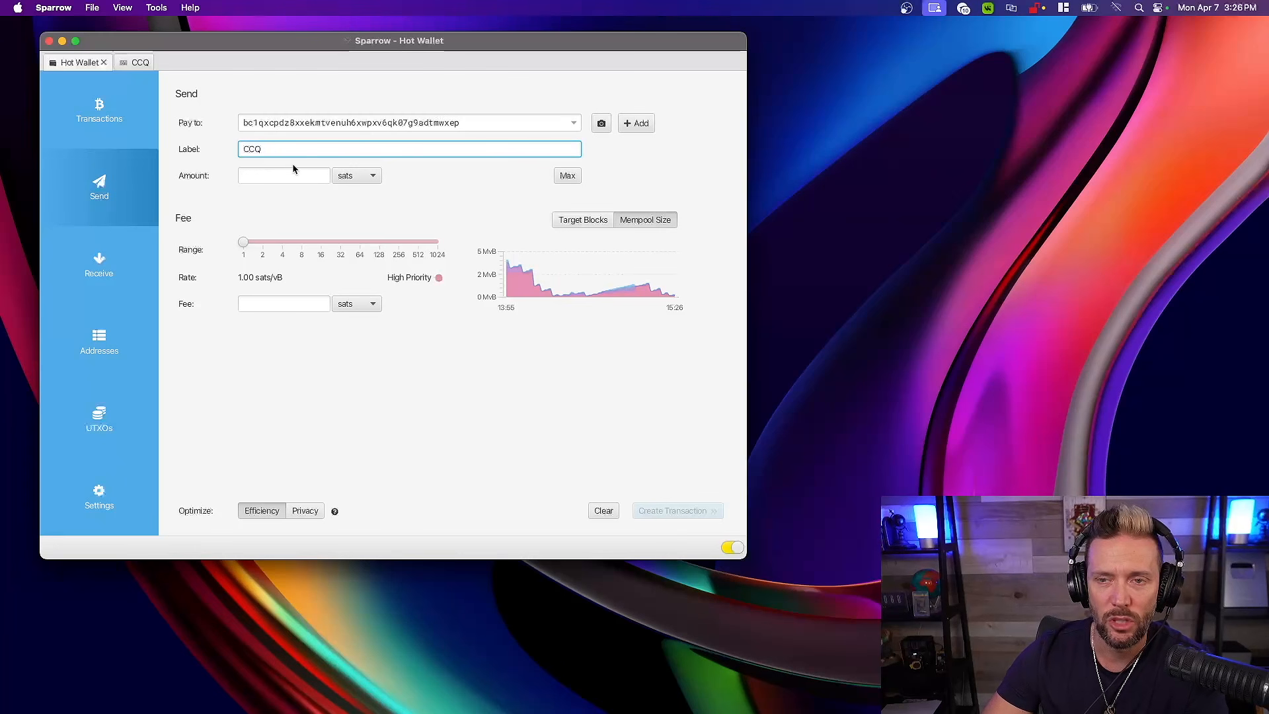
left_click(566, 177)
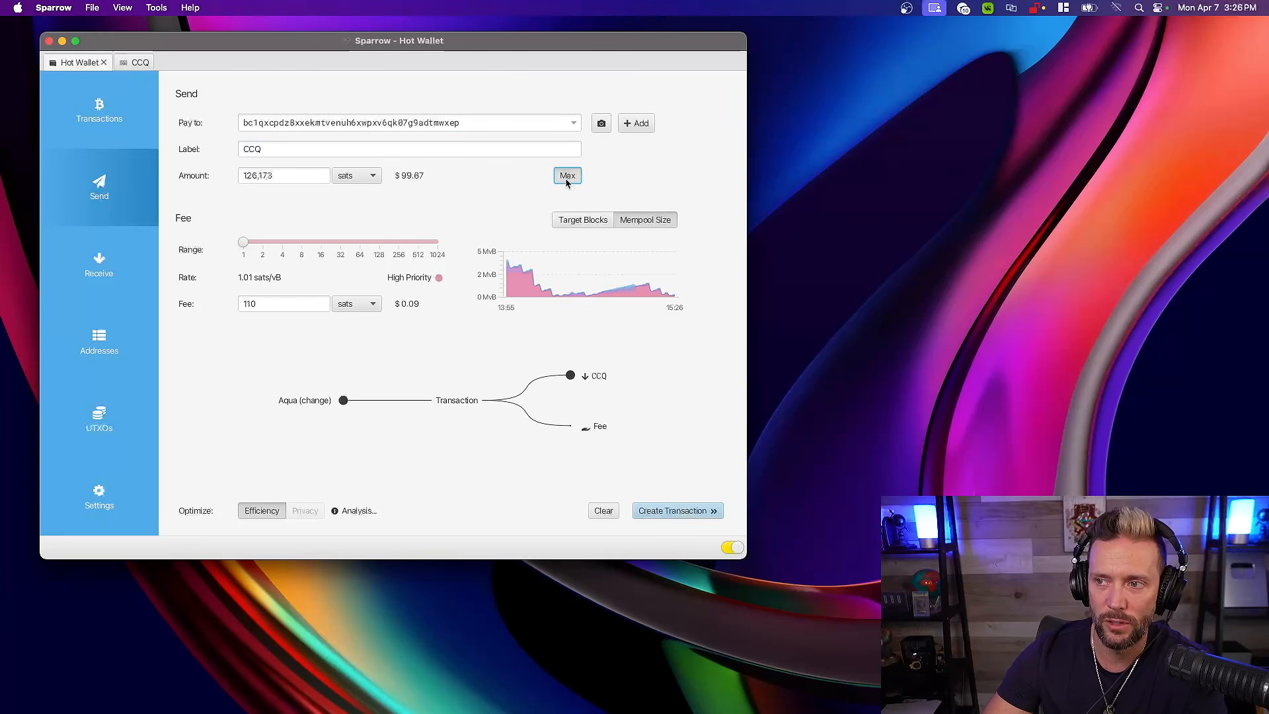
mouse_move(243, 247)
left_mouse_down()
mouse_move(288, 246)
mouse_move(263, 248)
left_mouse_up()
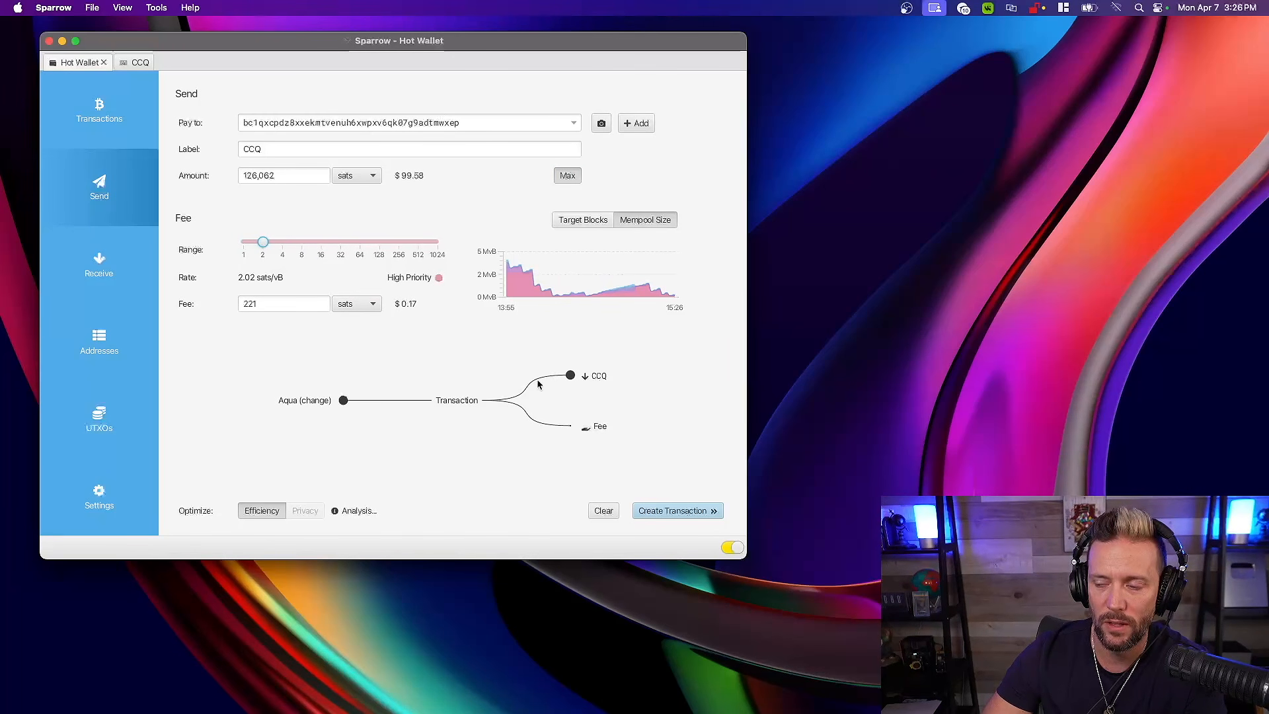
left_click(671, 512)
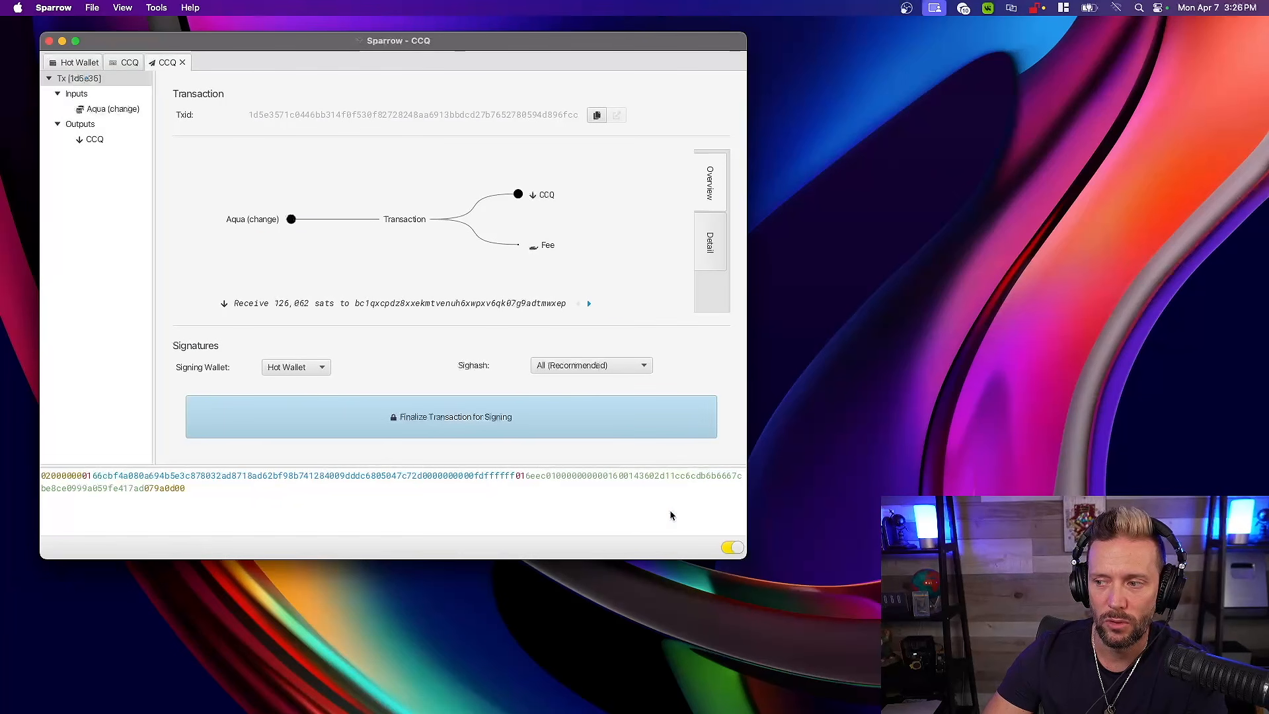
Finalize, sign and broadcast the 126,062-sat transfer to CCQ, then close the transaction tab.
left_click(413, 417)
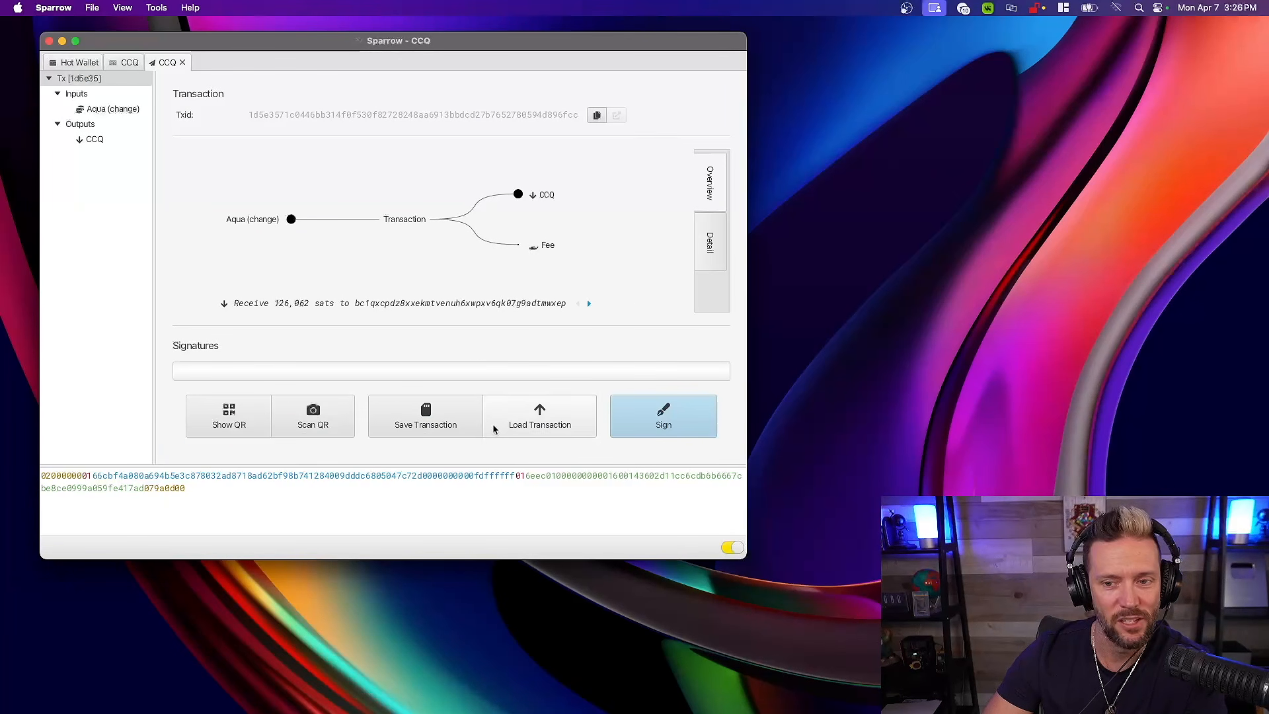
left_click(675, 424)
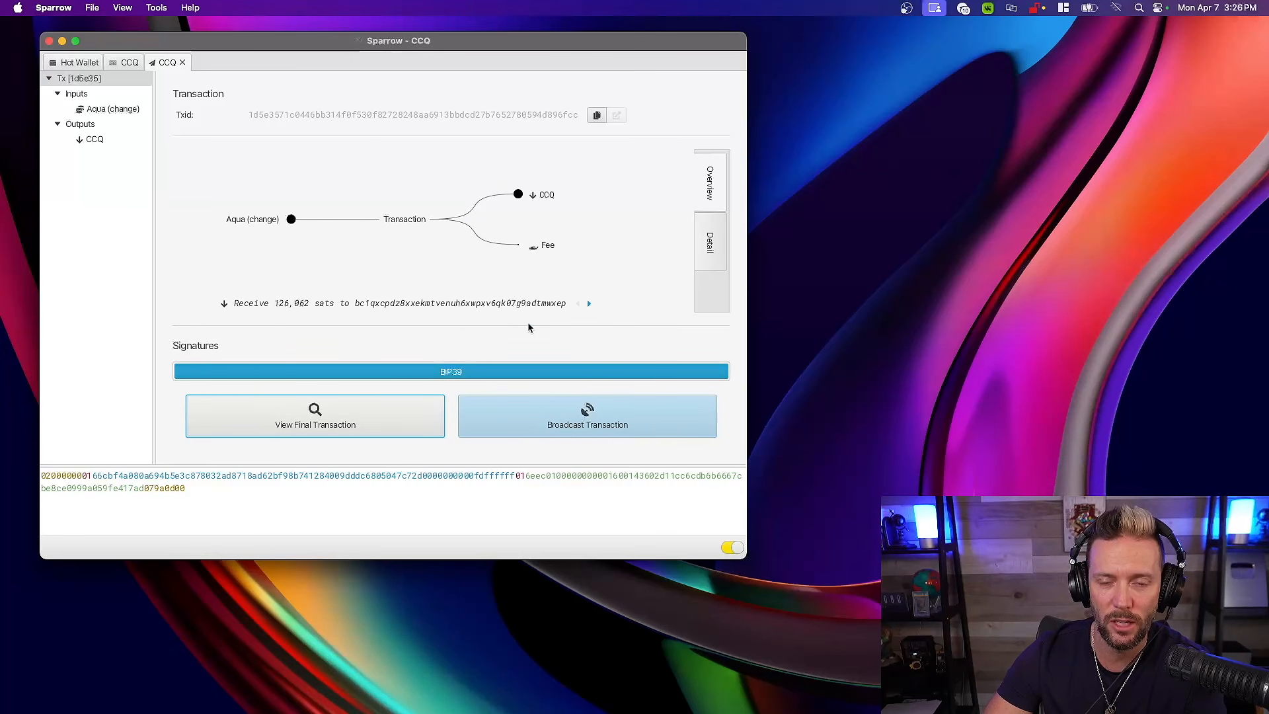
left_click(582, 427)
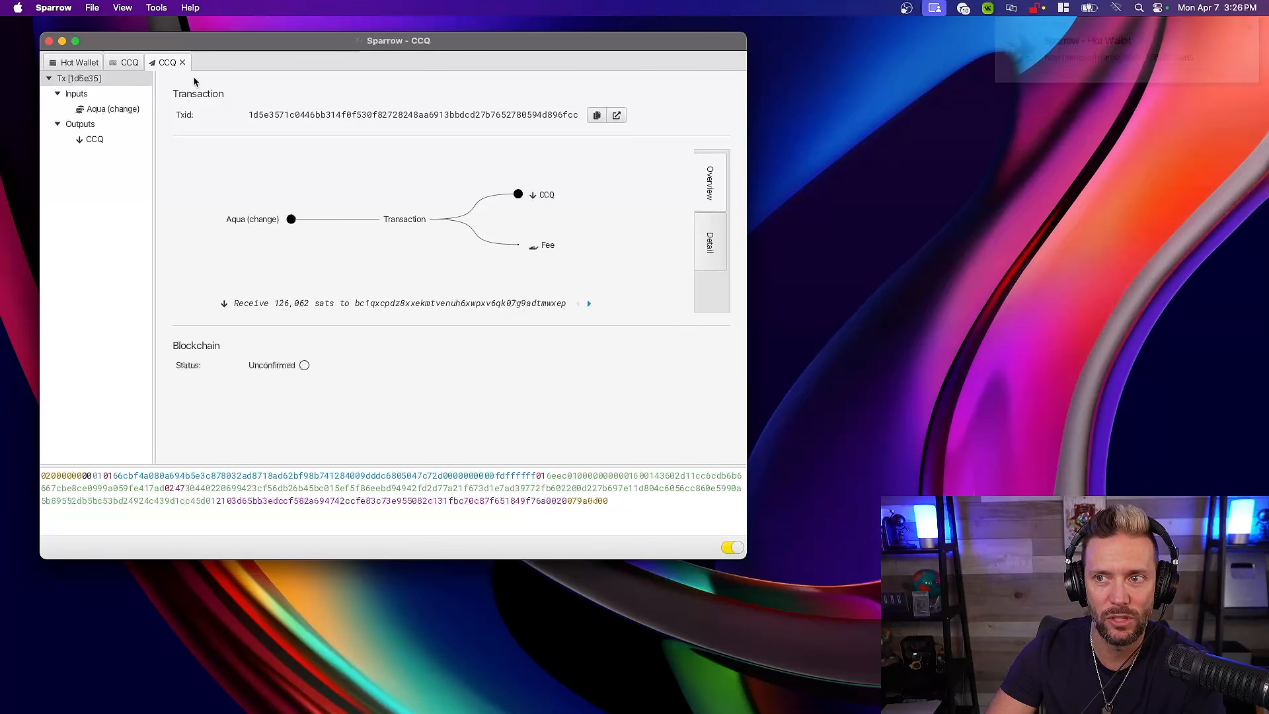
left_click(182, 63)
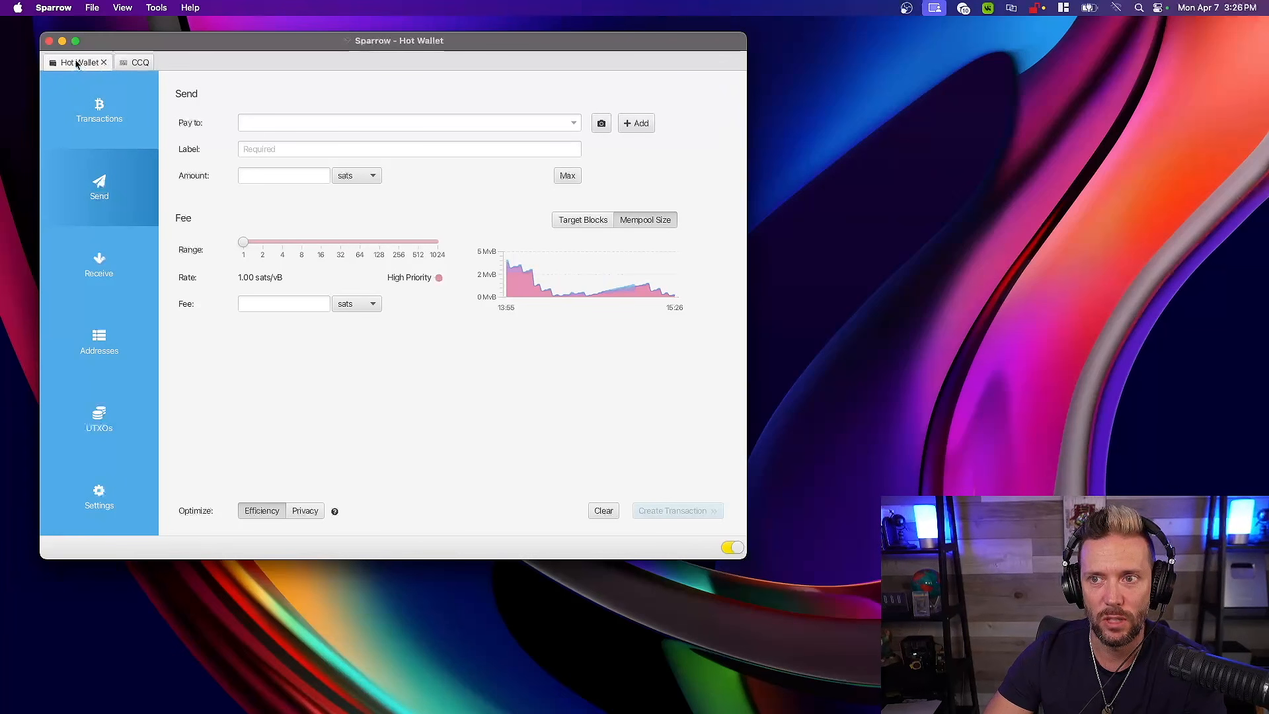
Check the Hot Wallet's outgoing payment, then select CCQ's unconfirmed incoming 126,062-sat transaction.
left_click(72, 117)
left_click(222, 220)
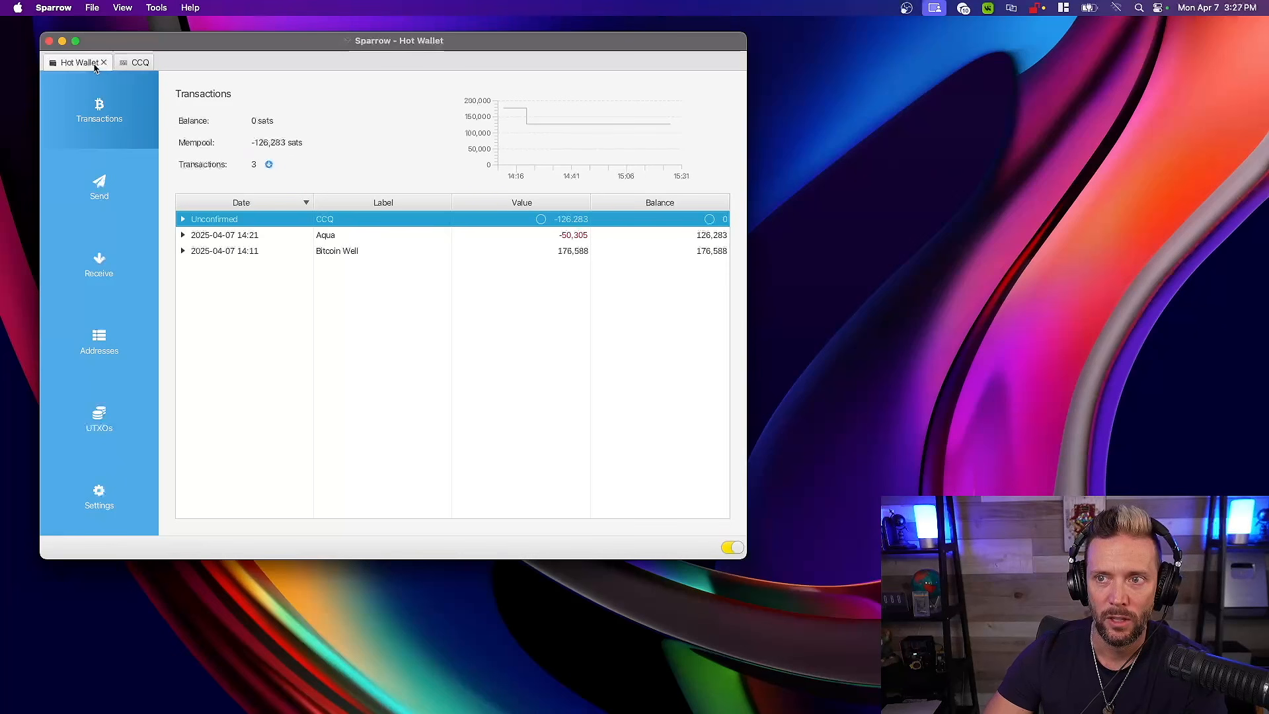
left_click(136, 66)
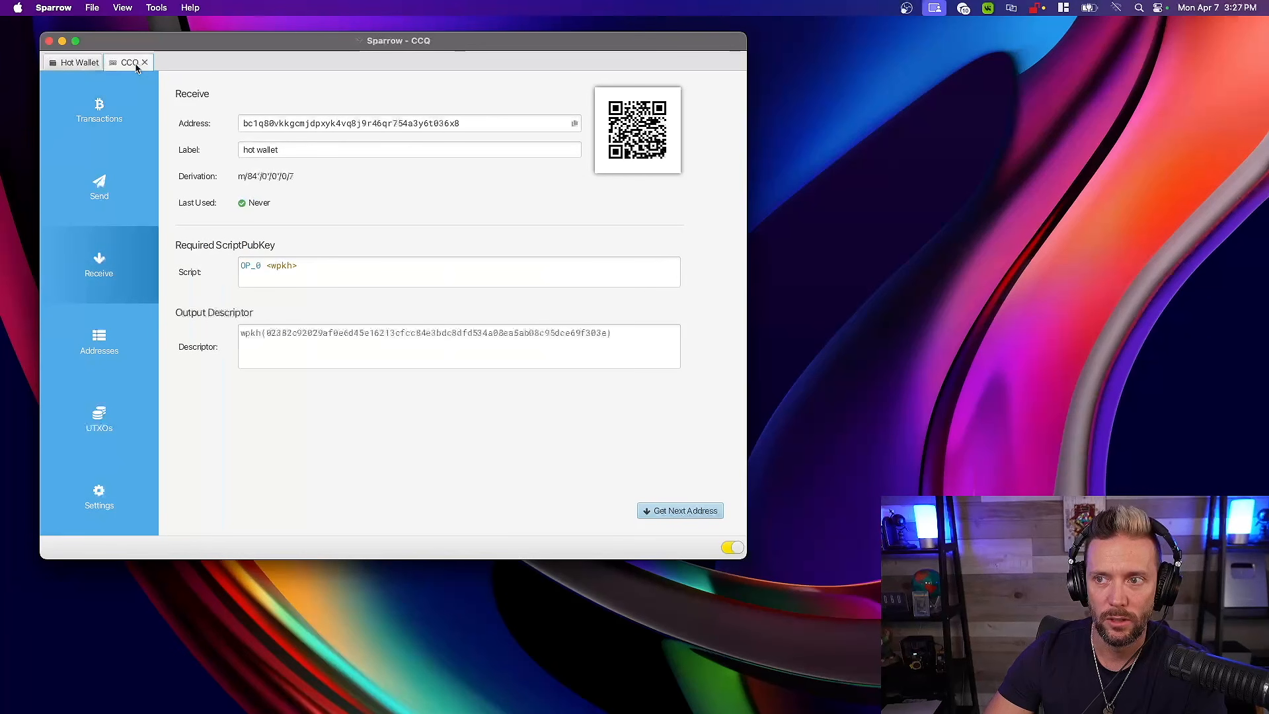
left_click(99, 111)
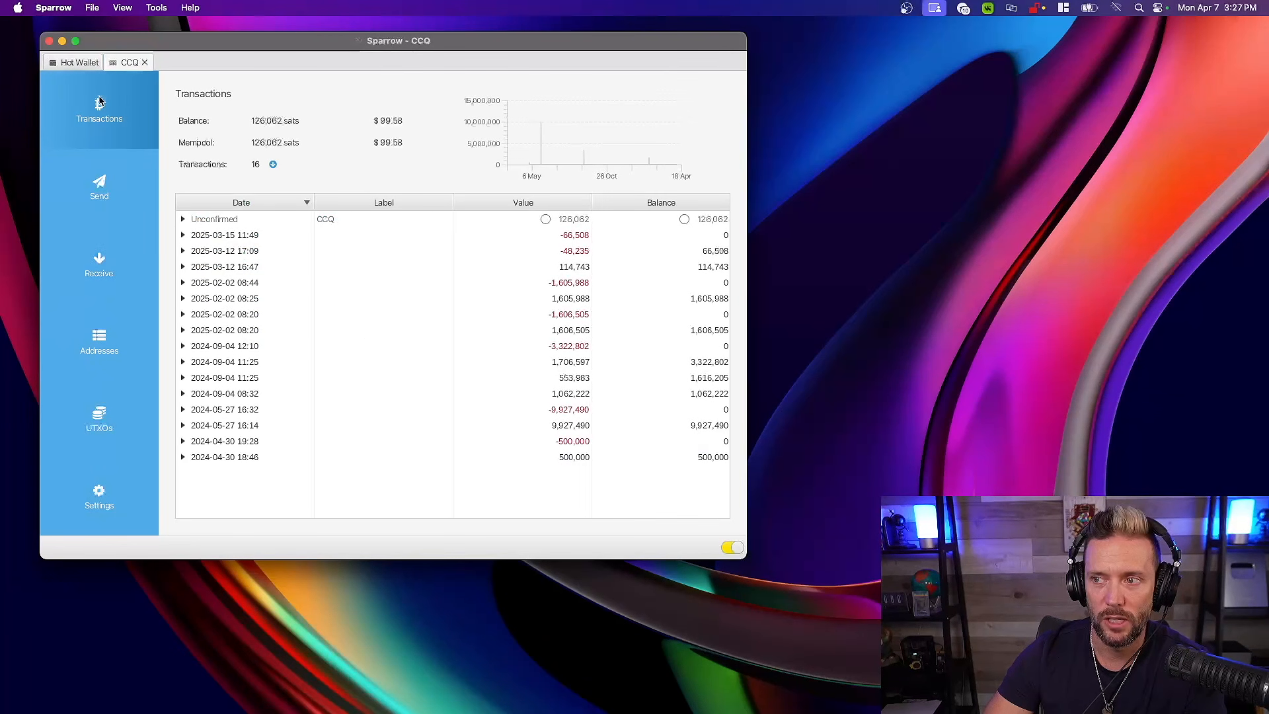
left_click(222, 224)
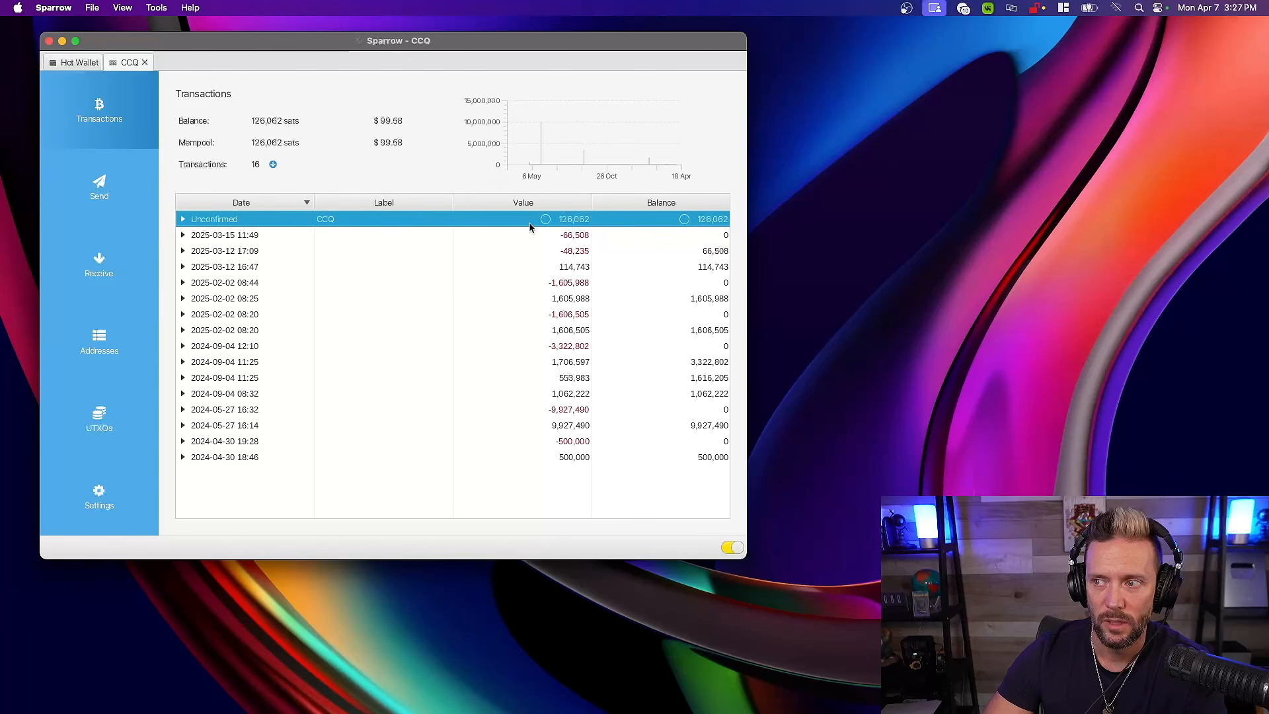
Label CCQ's unconfirmed incoming transaction 'hot wallet' and recheck both wallets' transaction lists.
double_click(329, 220)
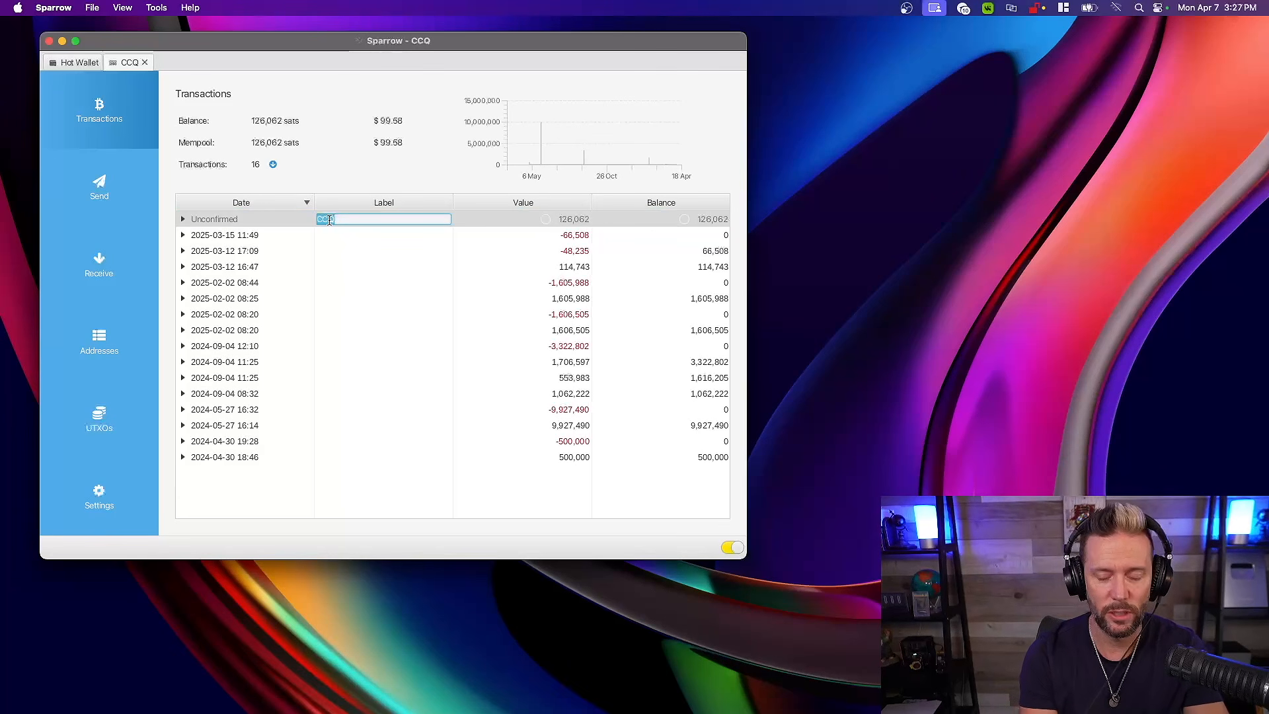
type("hot wallet")
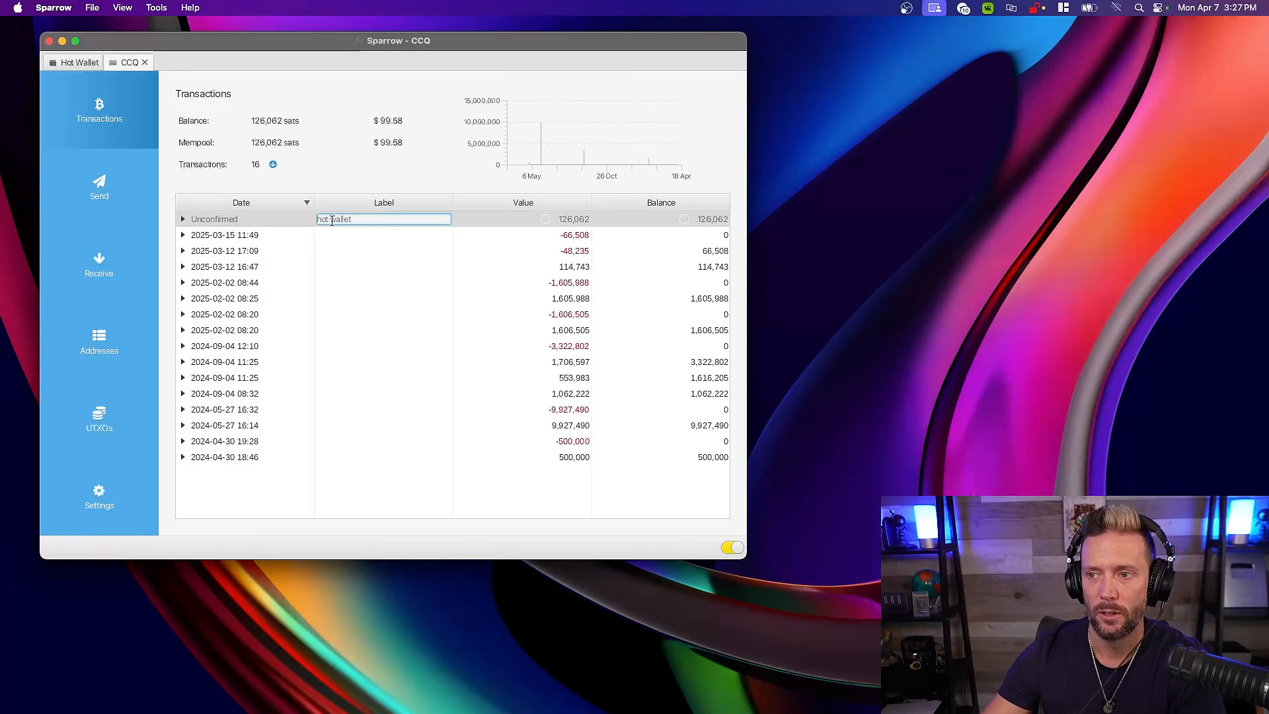
left_click(354, 252)
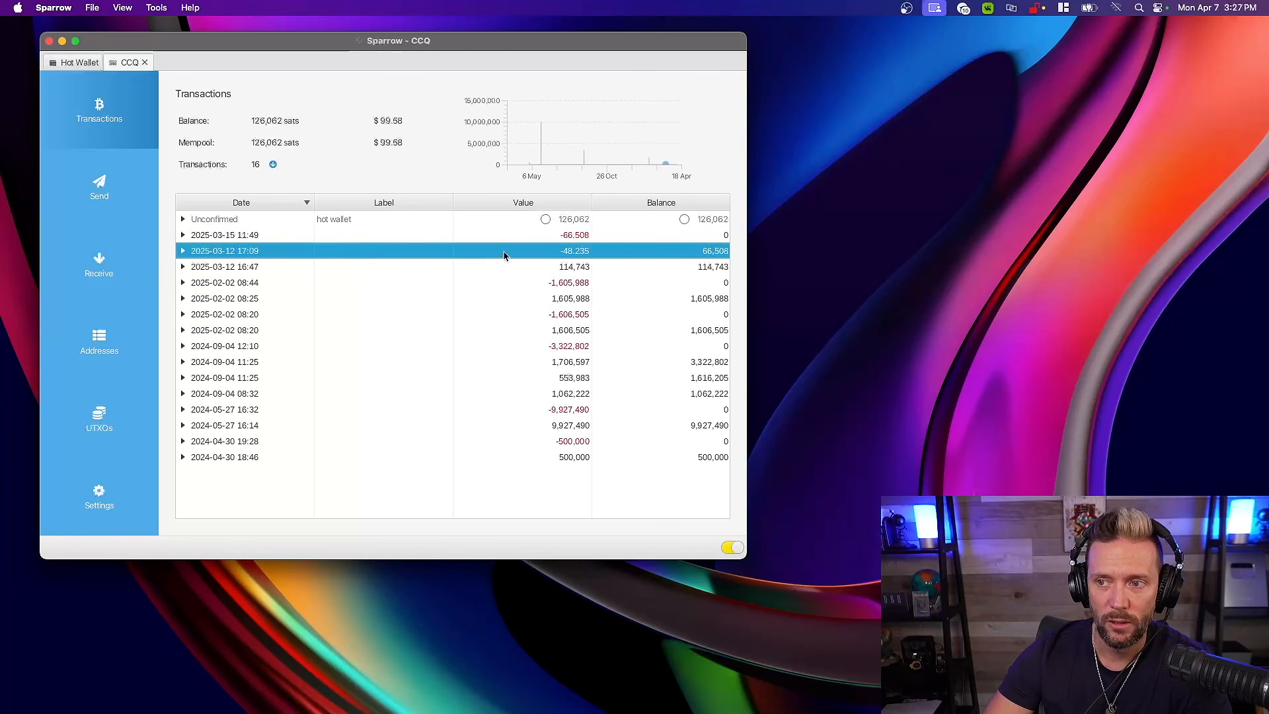
left_click(215, 220)
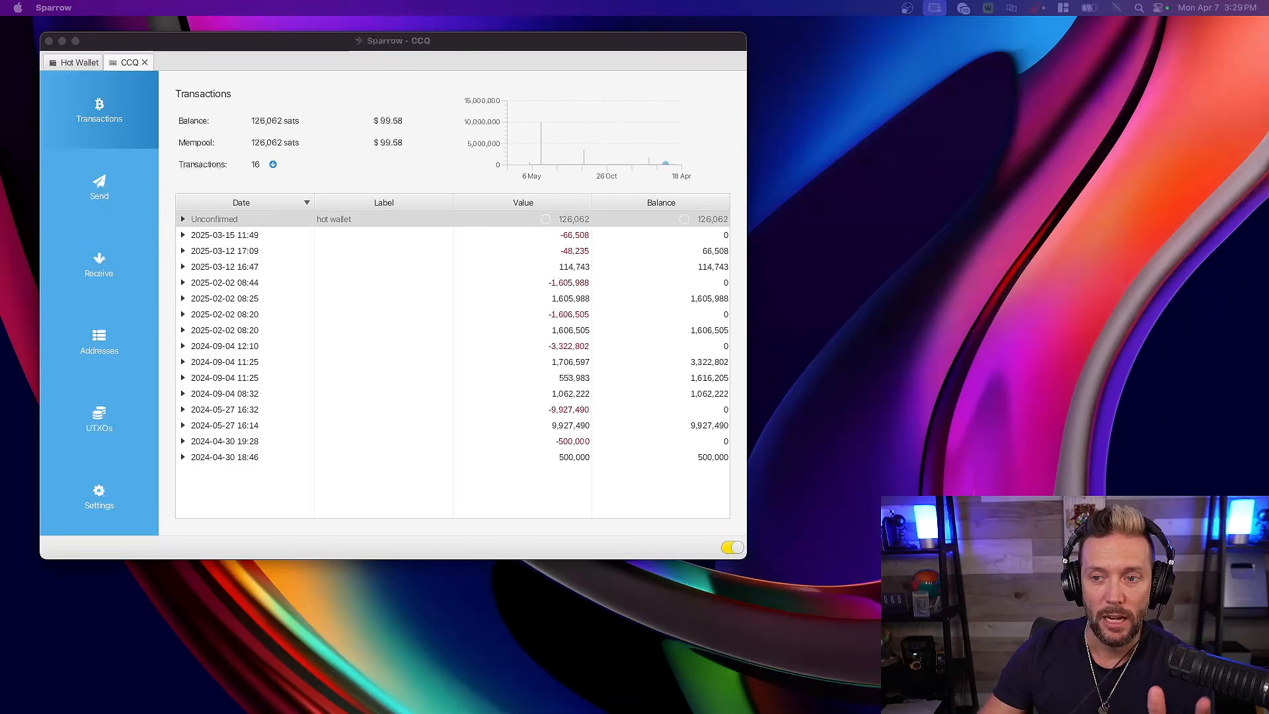
left_click(75, 64)
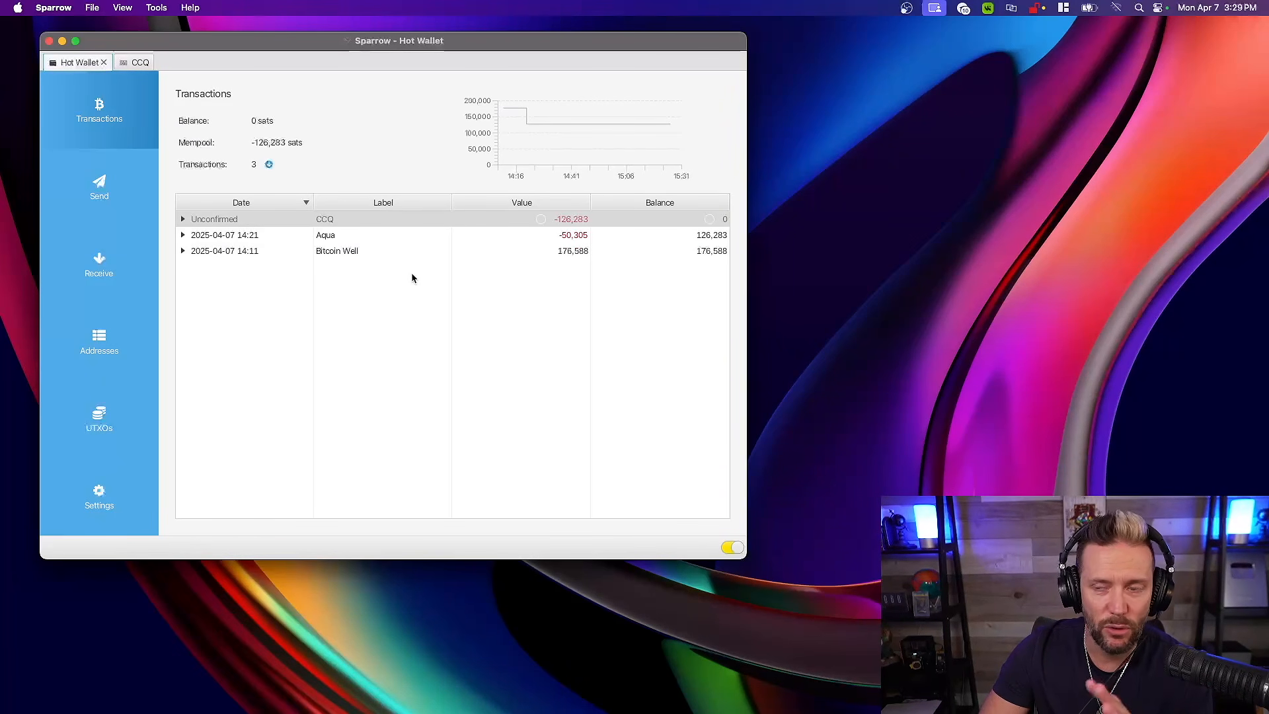
left_click(130, 64)
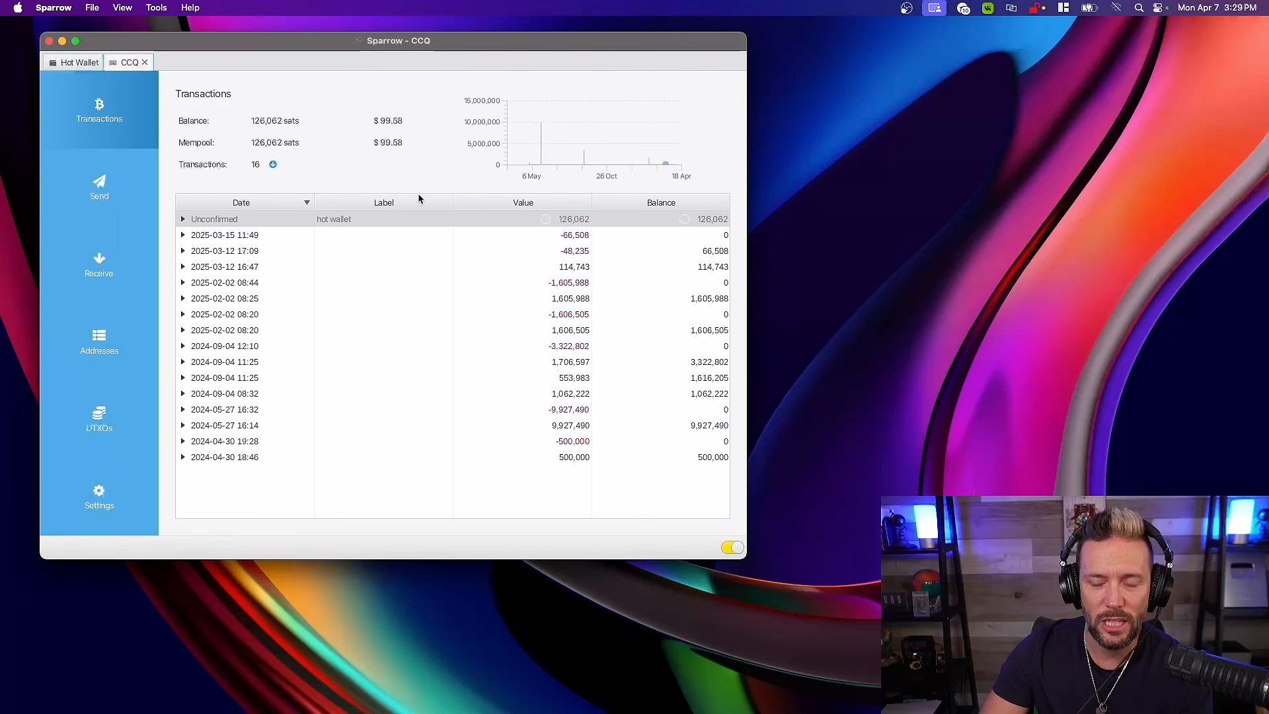
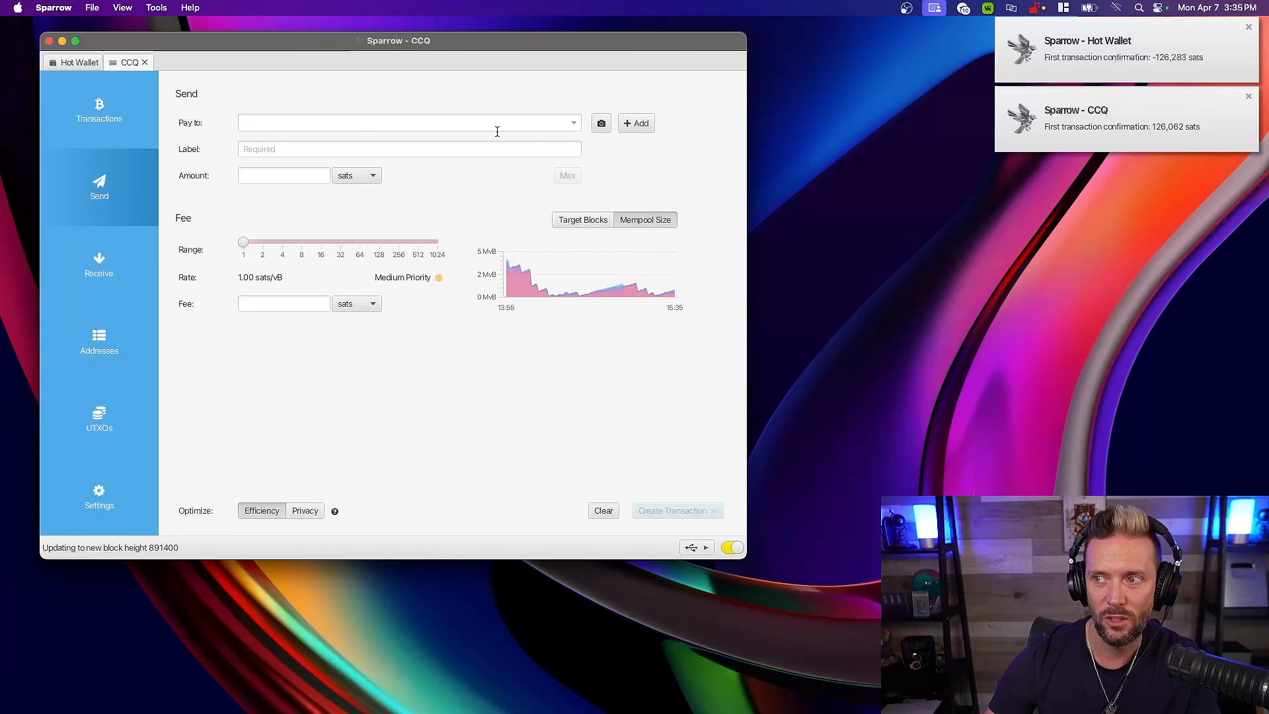
Set the CCQ payment recipient to a fresh Hot Wallet address, labelled 'hot'.
left_click(573, 124)
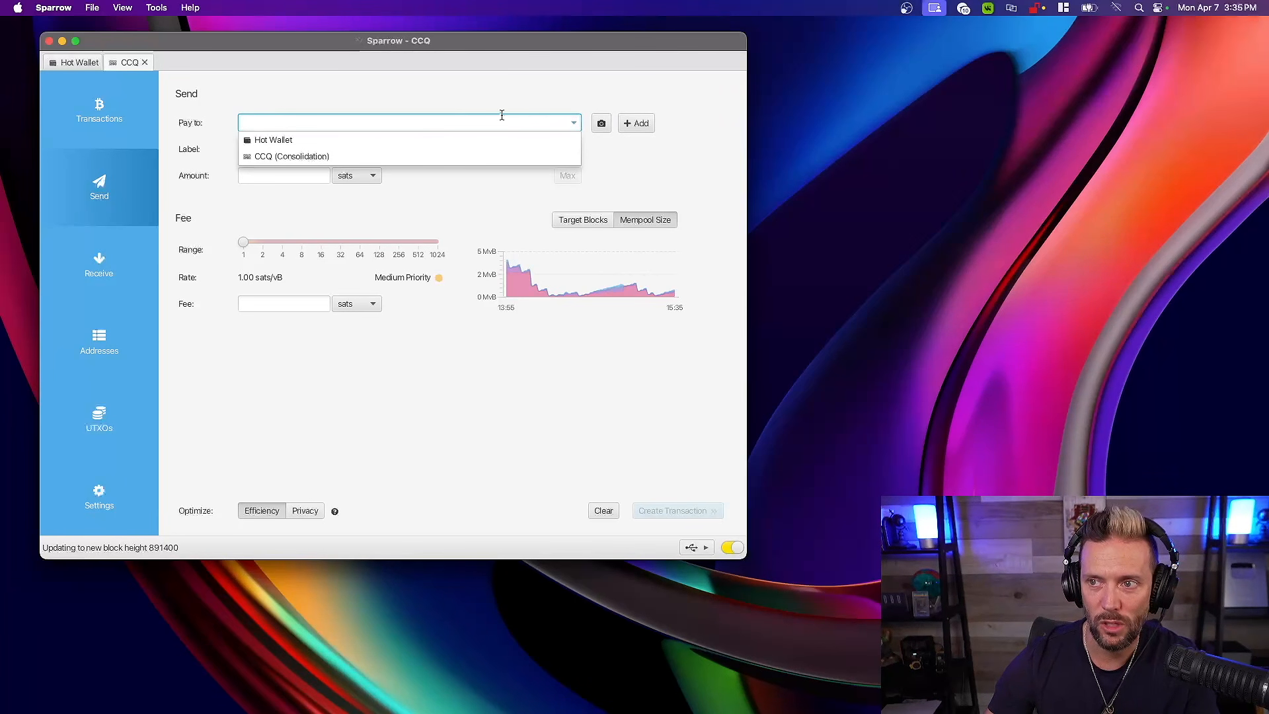
left_click(279, 140)
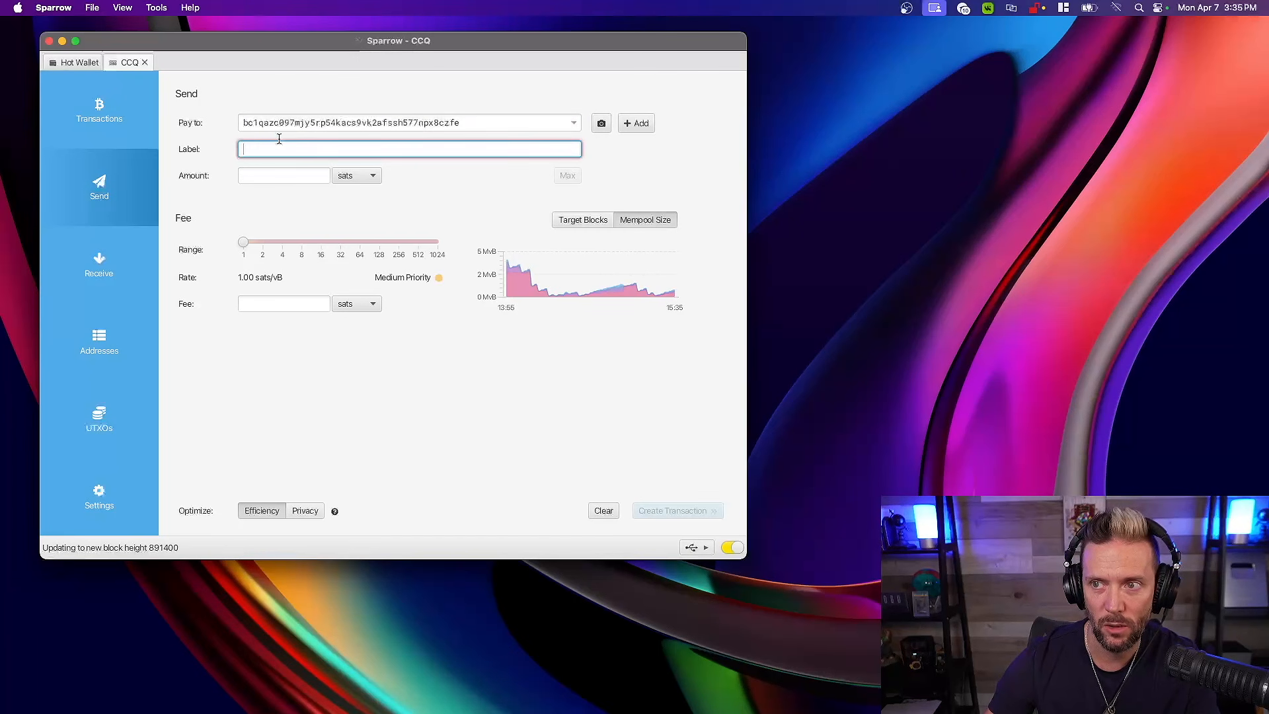
type("hot")
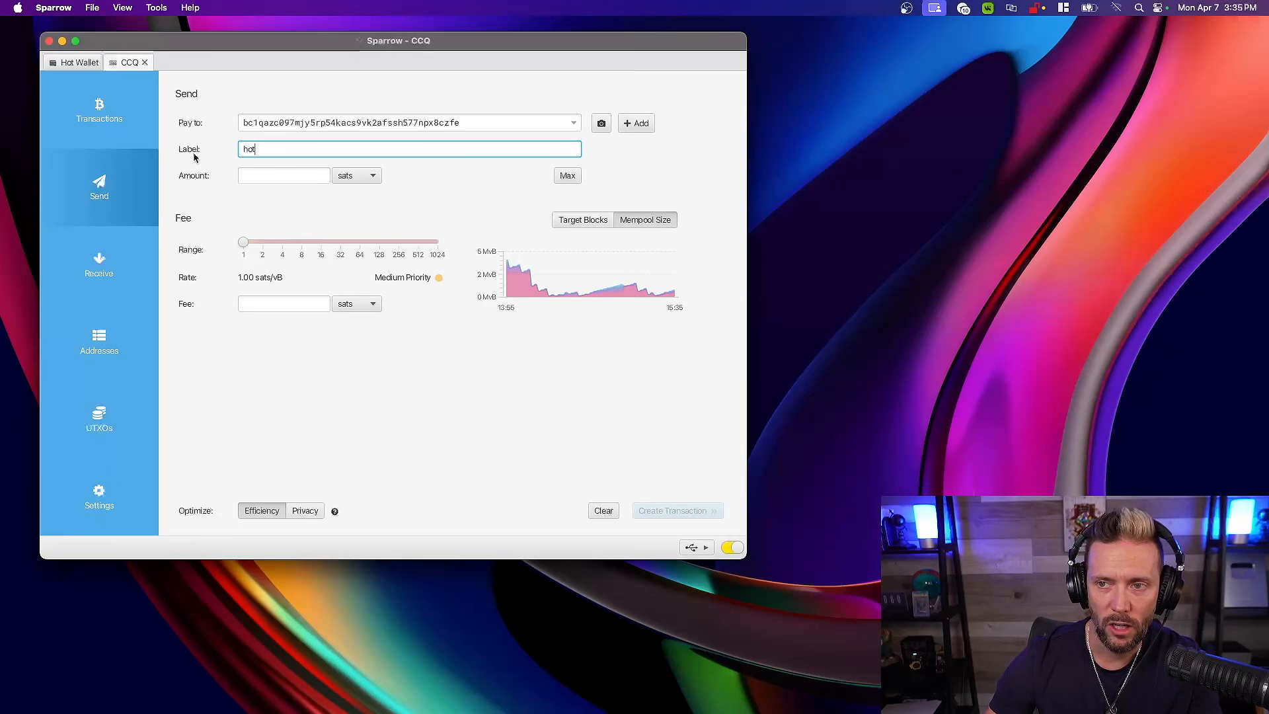
left_click(130, 106)
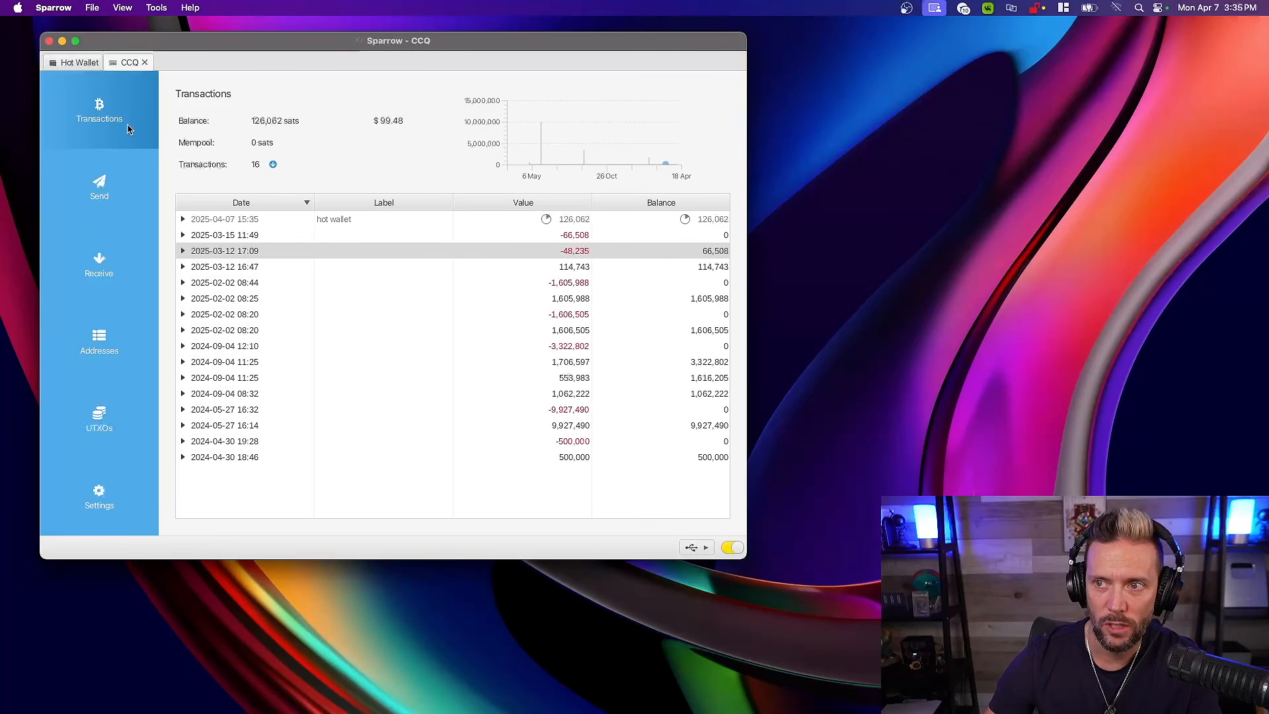
left_click(122, 194)
Enter 60000 sats as the amount and raise the fee rate to 1.75 sats/vB.
left_click(280, 178)
type("600000")
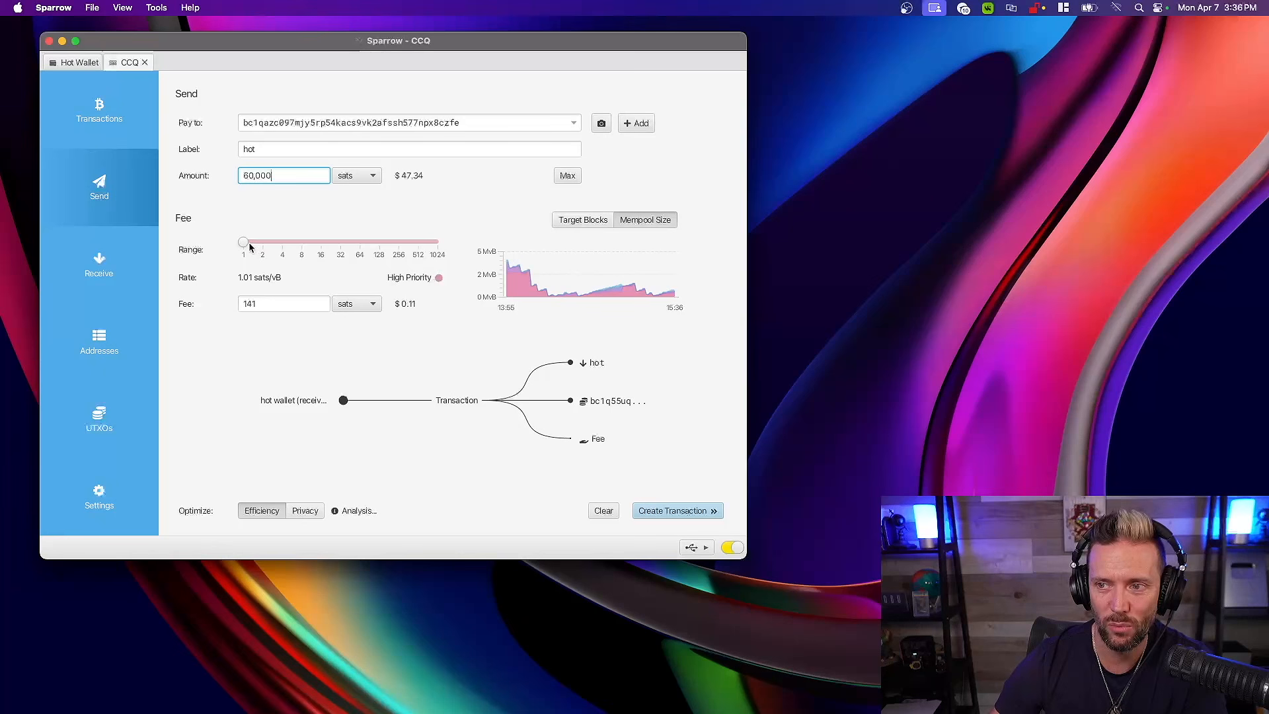
left_click_drag(244, 244, 261, 244)
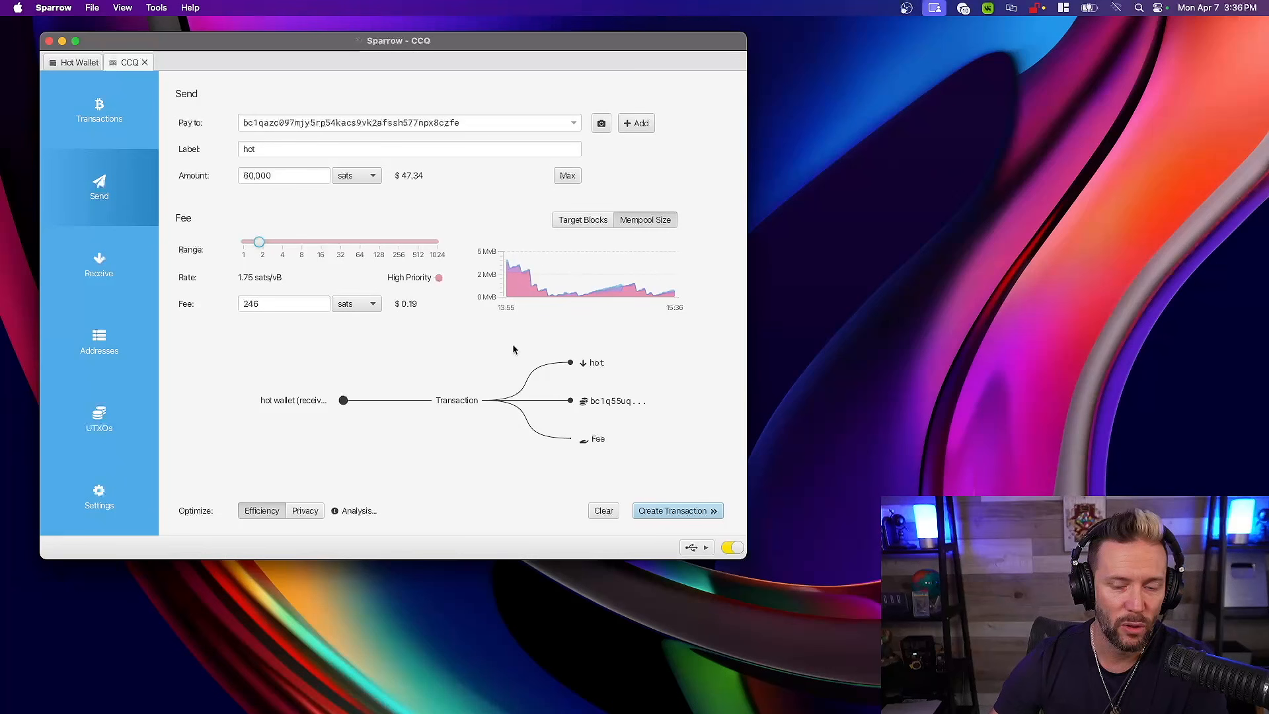
Create and finalize the 60,000-sat transaction, sign it with the Coldcard, and broadcast it.
left_click(674, 510)
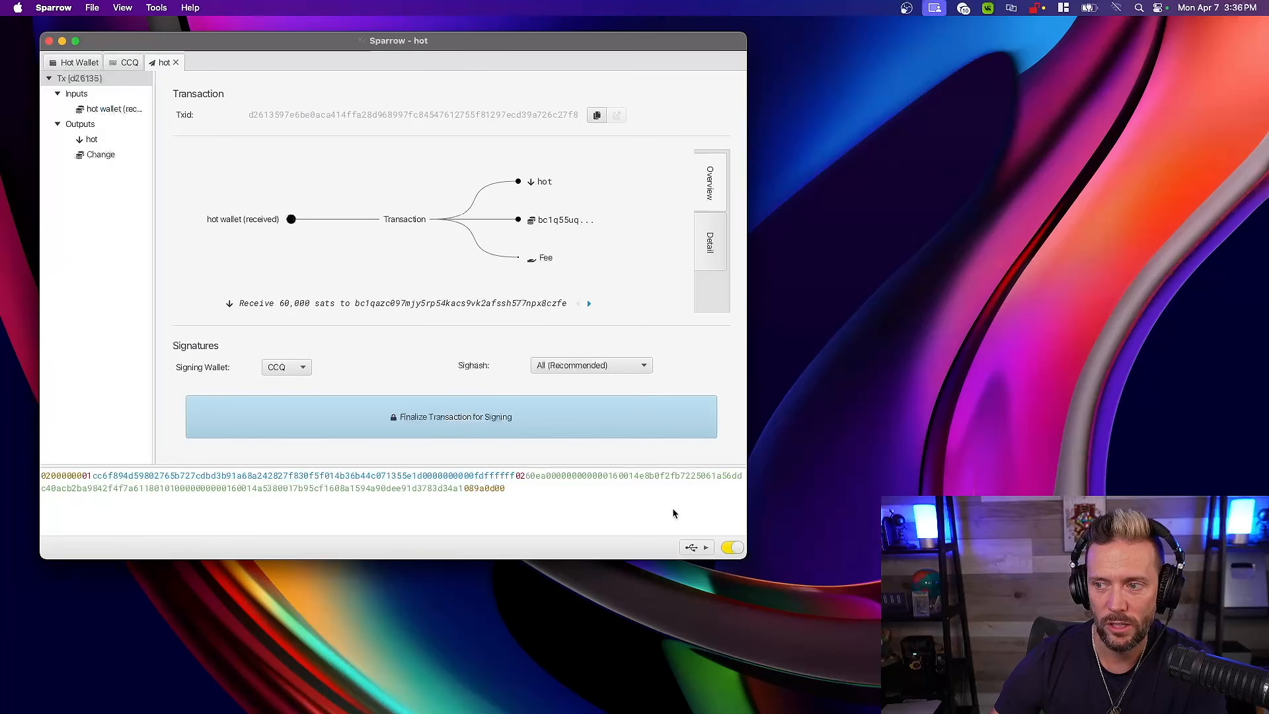
left_click(482, 418)
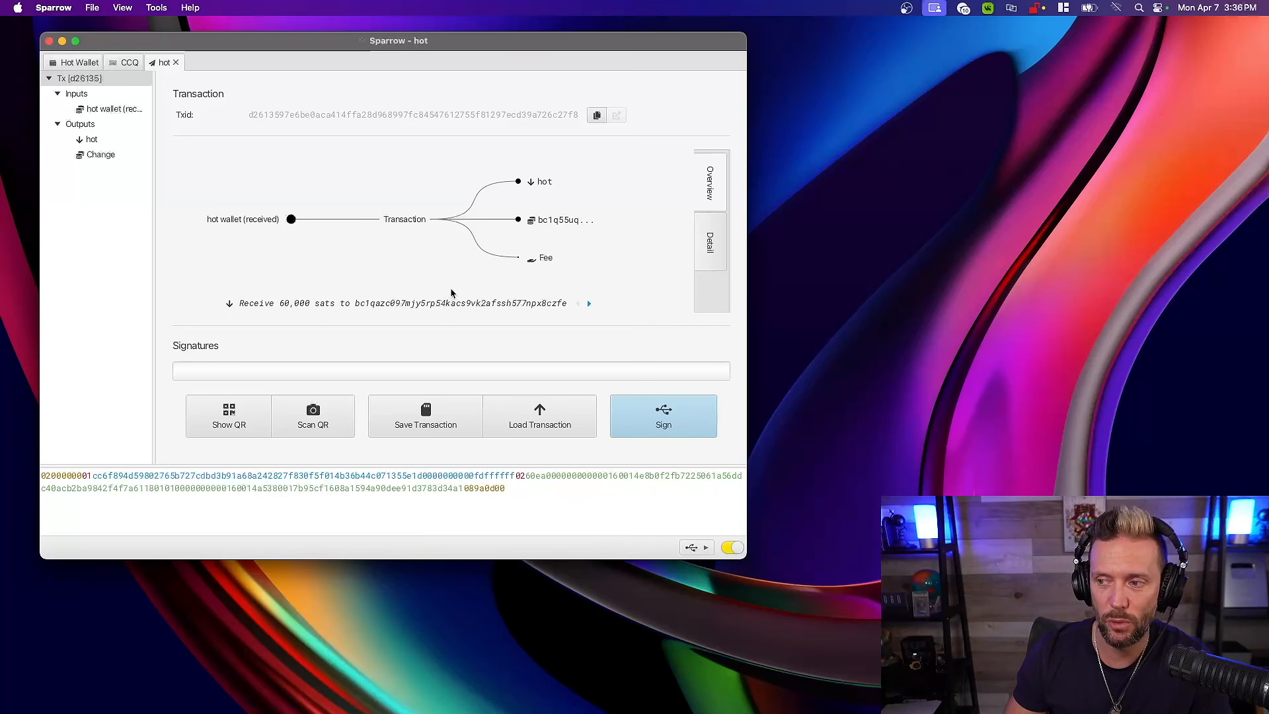
left_click(647, 426)
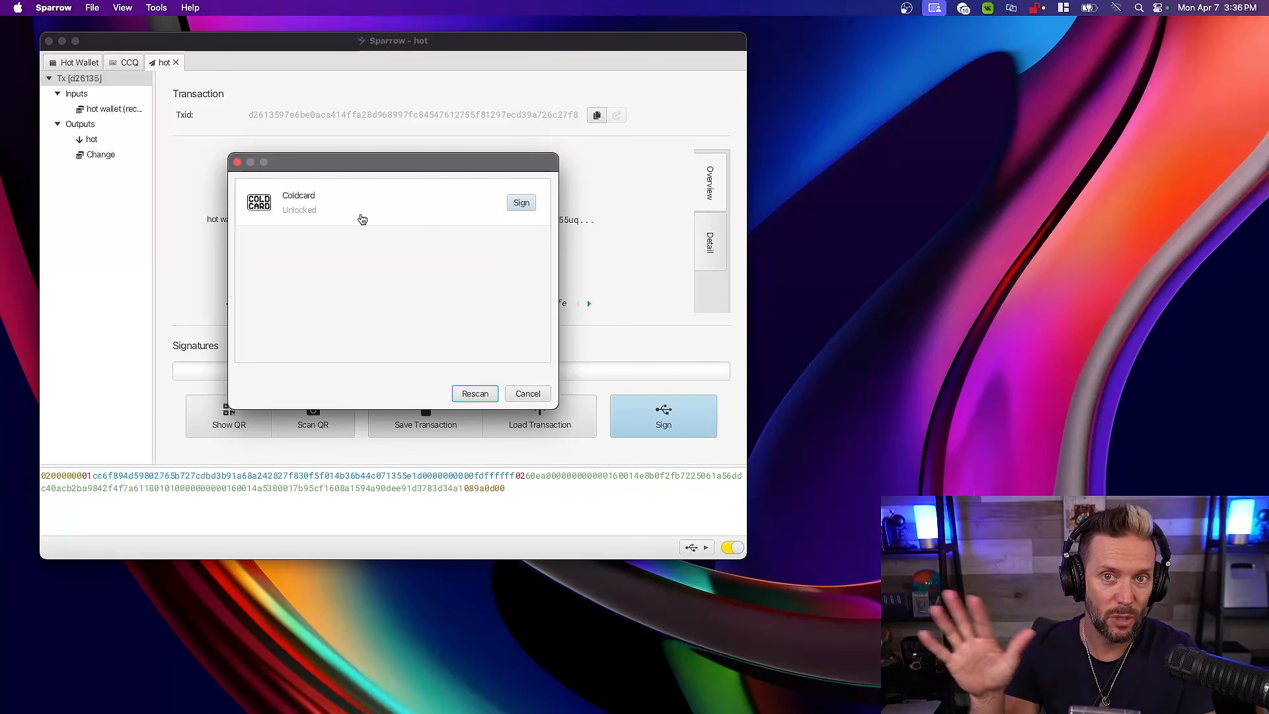
left_click(522, 202)
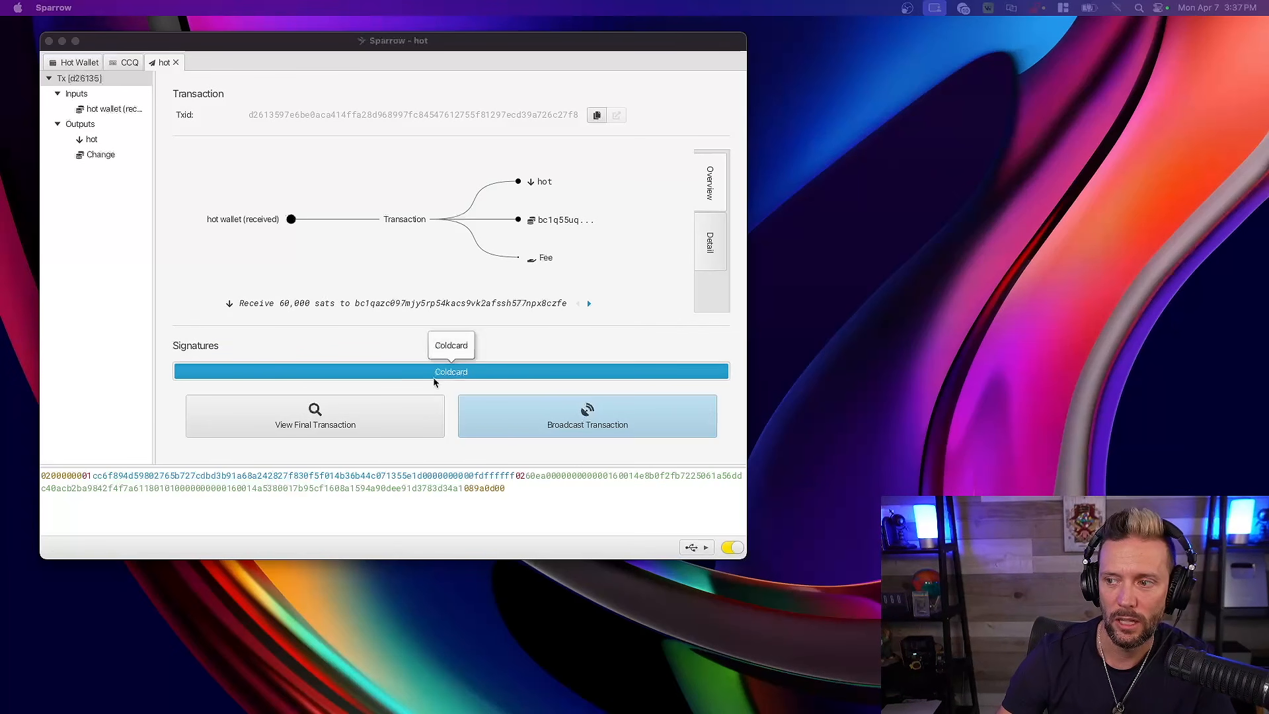
left_click(595, 427)
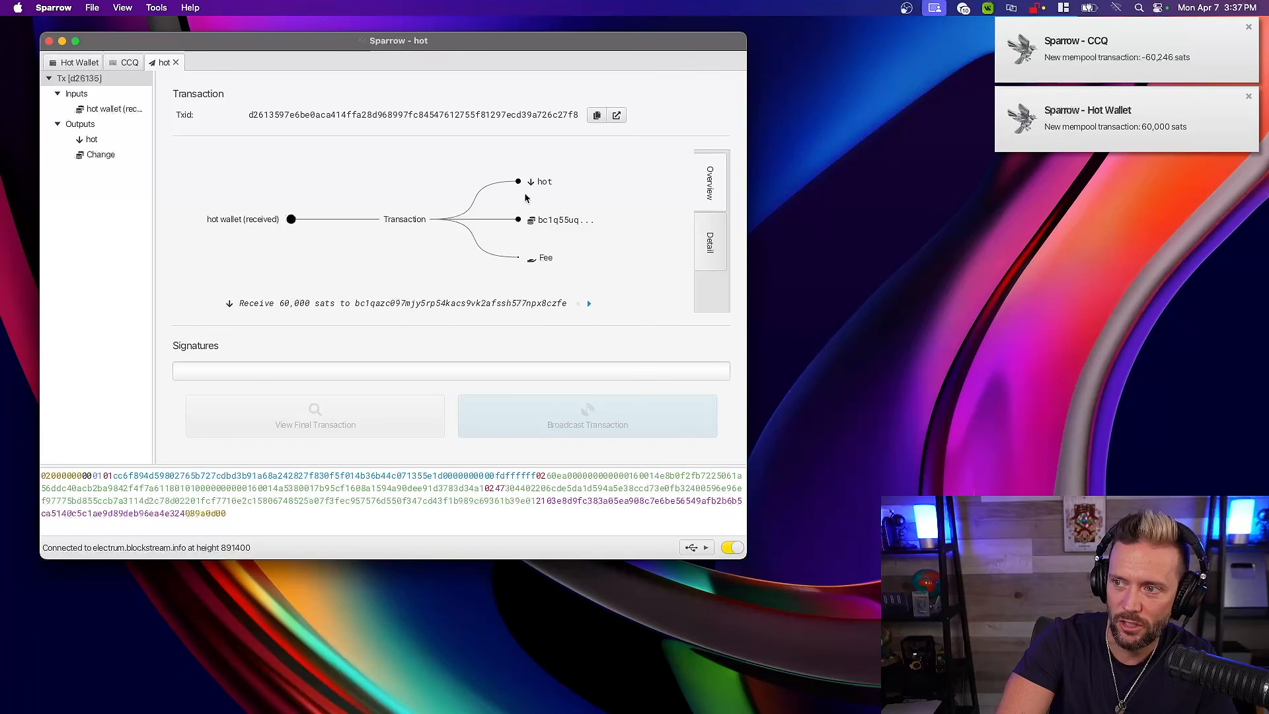
Close the transaction and check CCQ's new unconfirmed -60,246-sat outgoing payment.
left_click(176, 63)
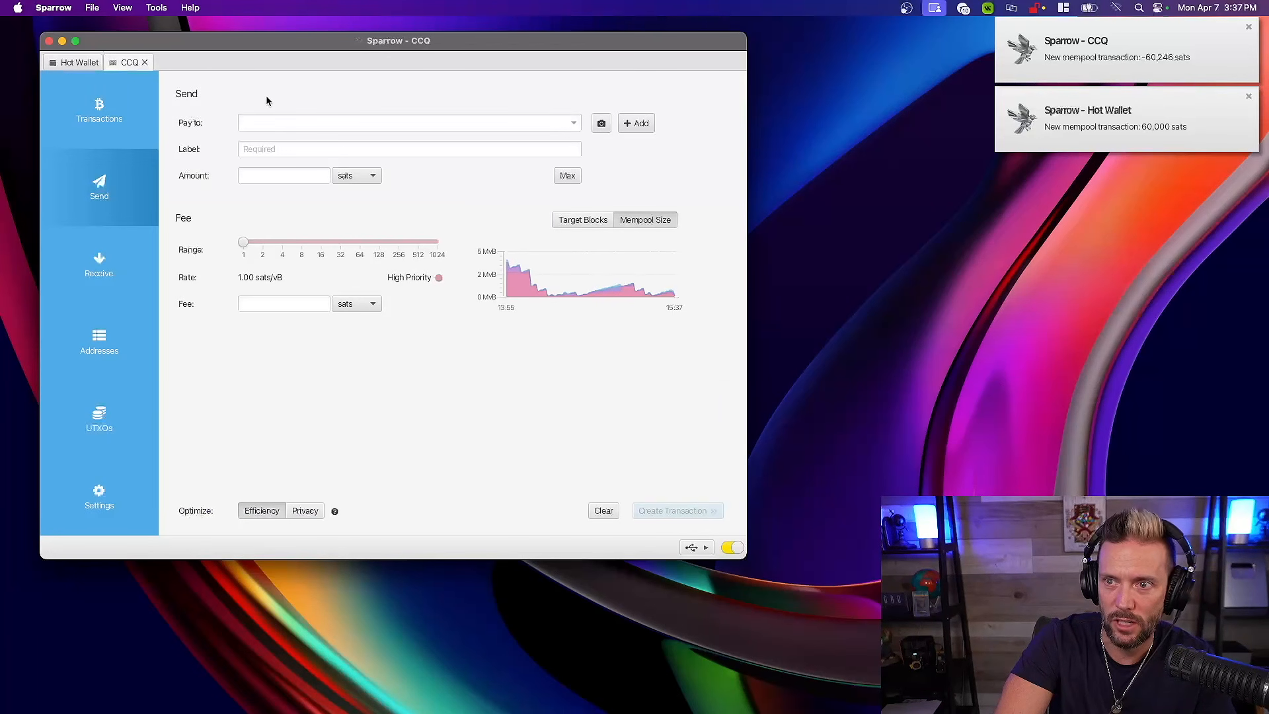
left_click(96, 116)
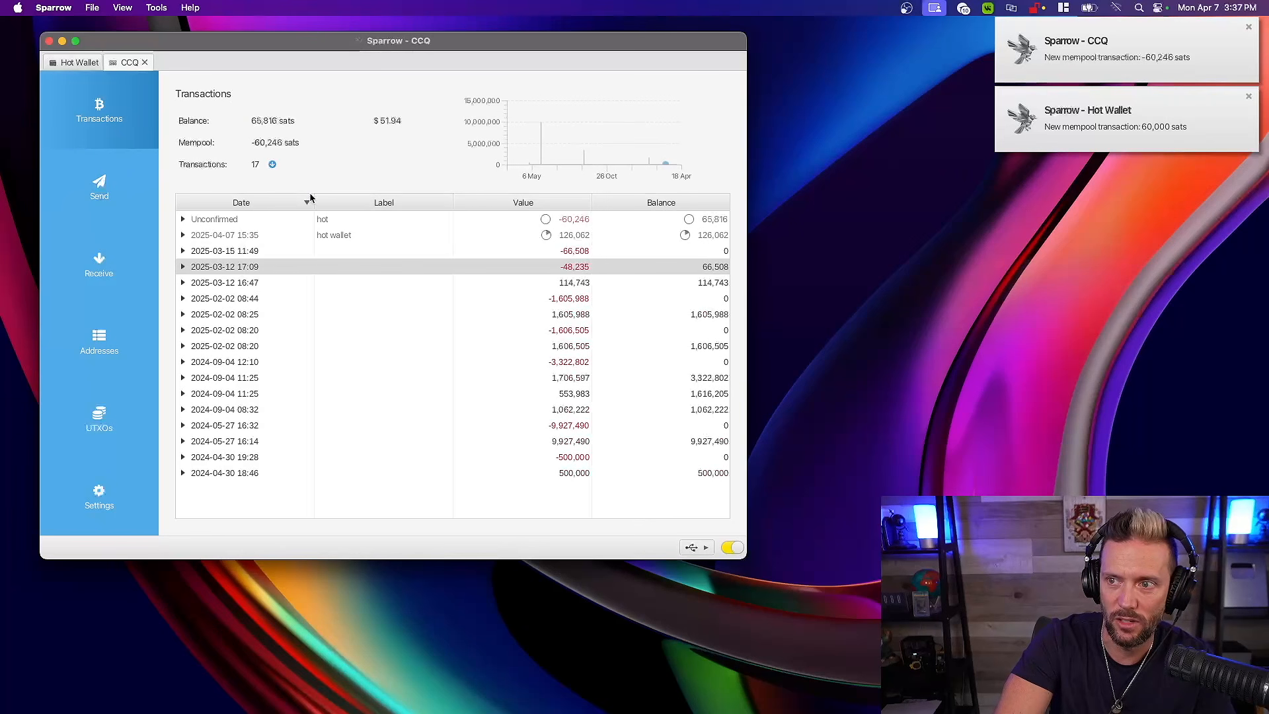
left_click(218, 220)
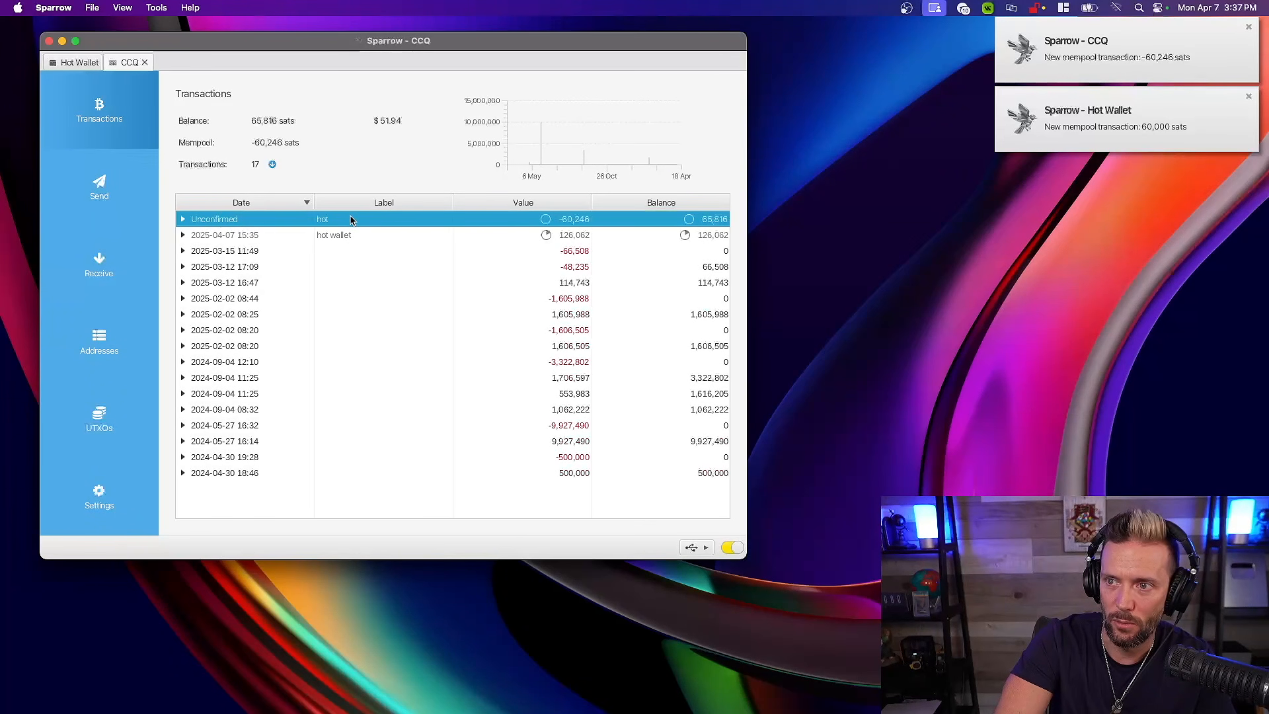
Label the Hot Wallet's unconfirmed incoming 60,000-sat transaction 'CCQ'.
left_click(68, 62)
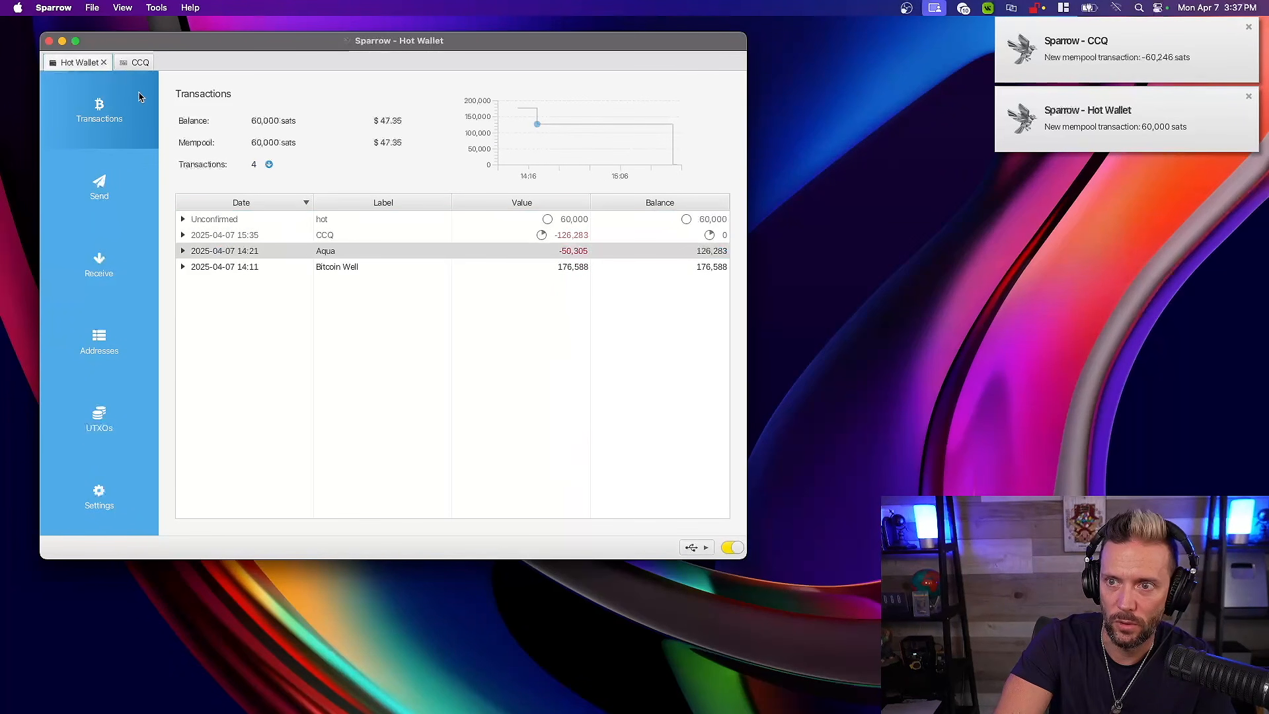
left_click(218, 219)
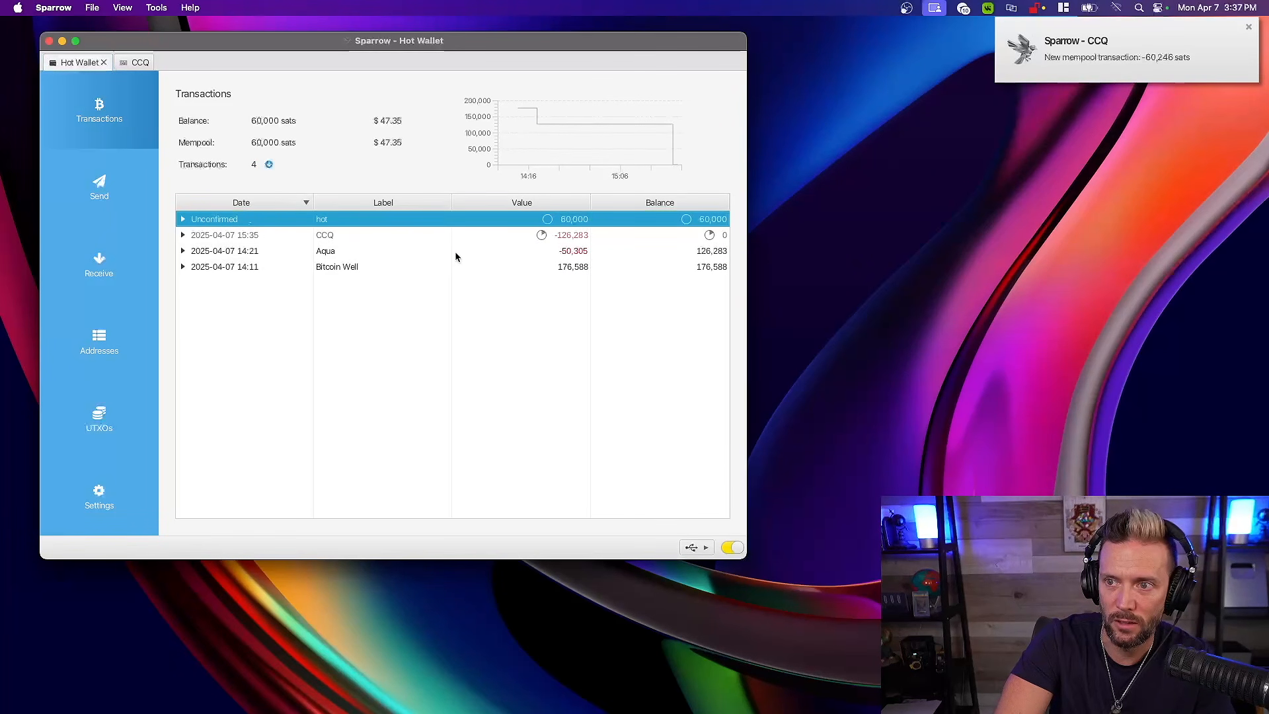
double_click(325, 219)
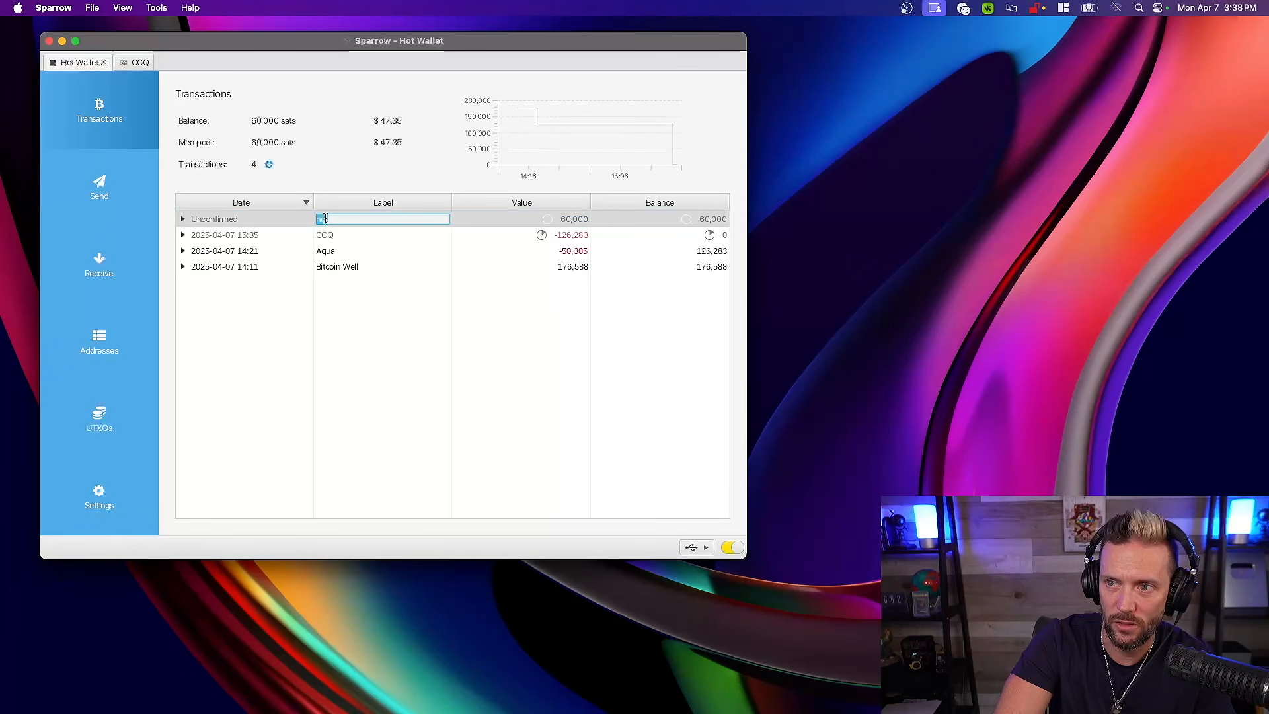
type("CCQ")
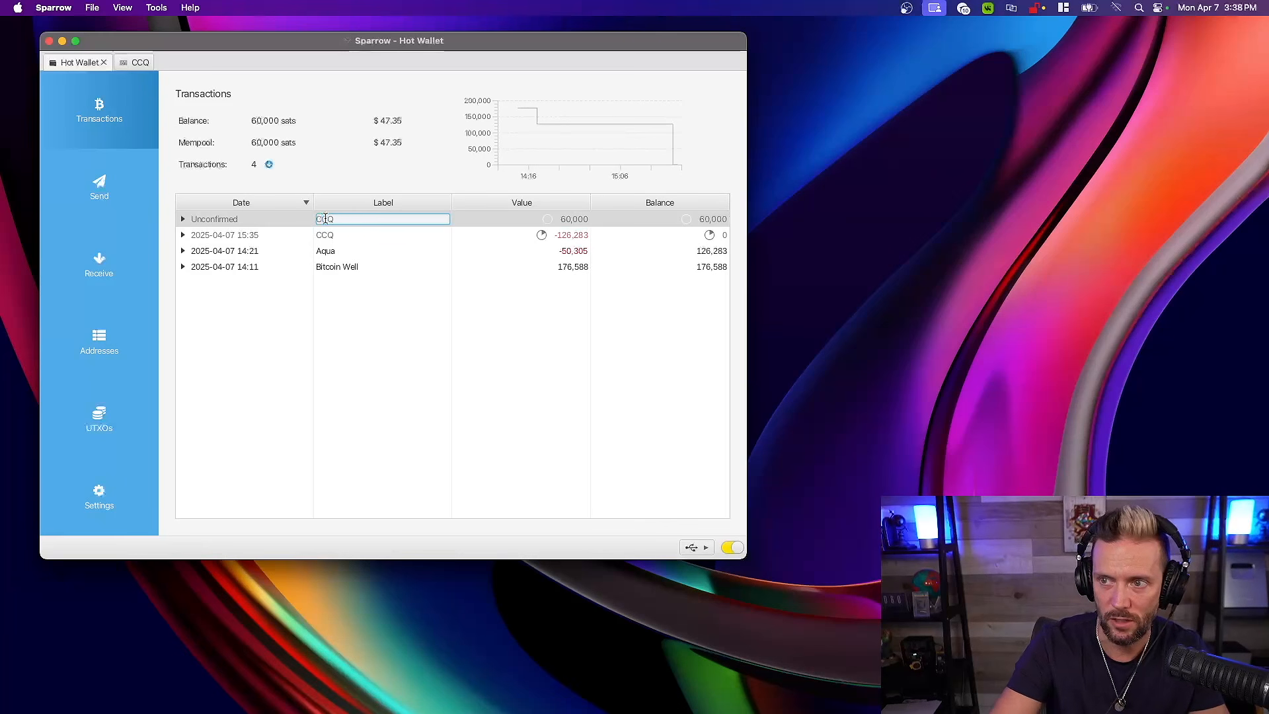
key("Return")
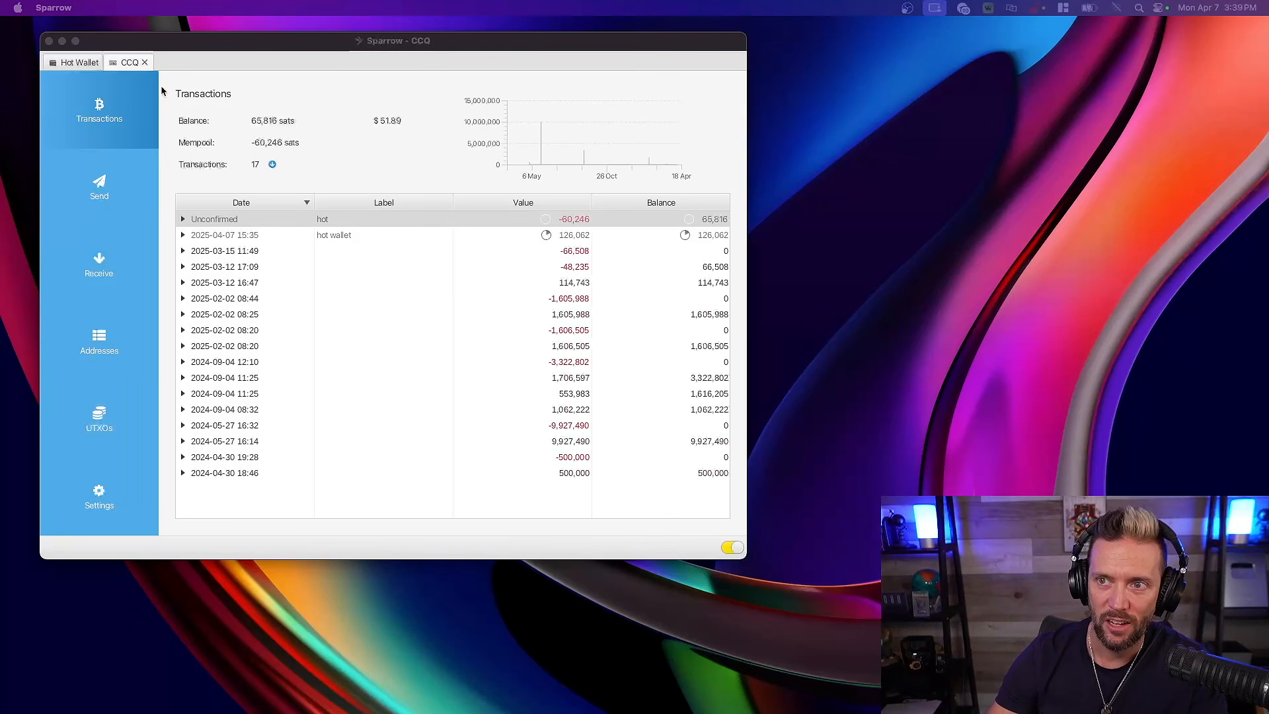
Start a new CCQ payment to a Hot Wallet address labelled 'hot'.
left_click(122, 66)
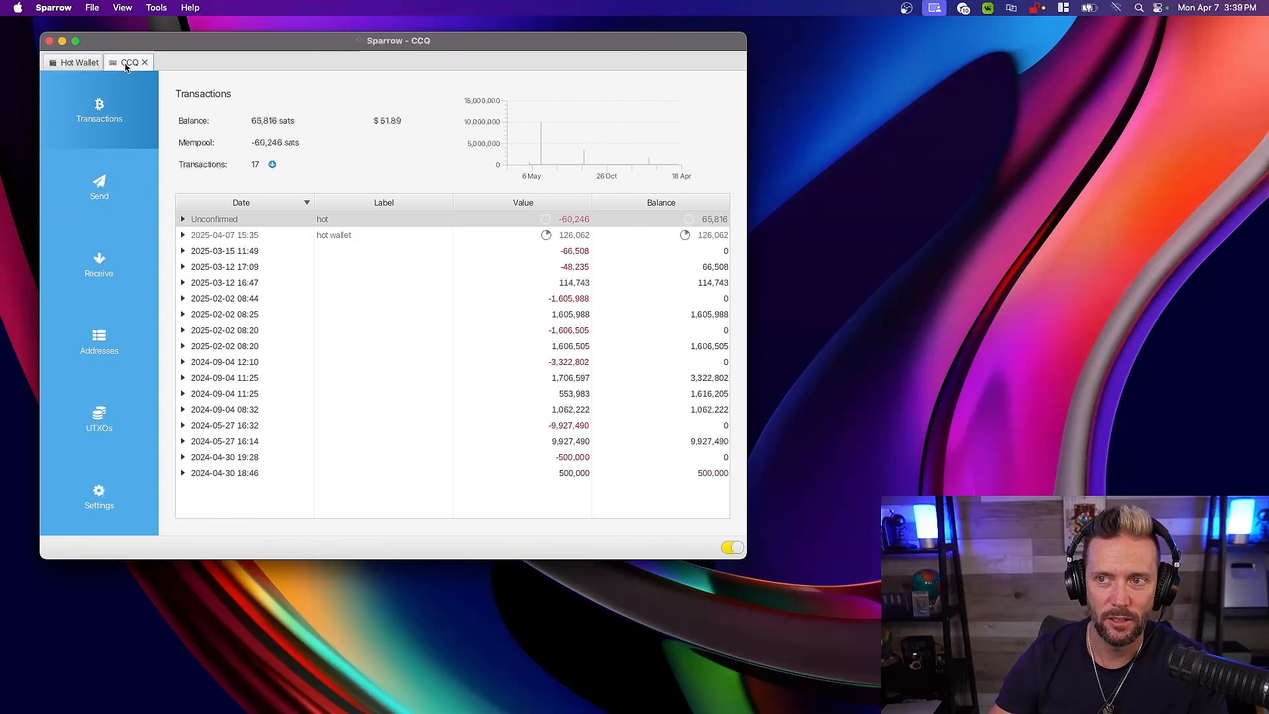
left_click(93, 202)
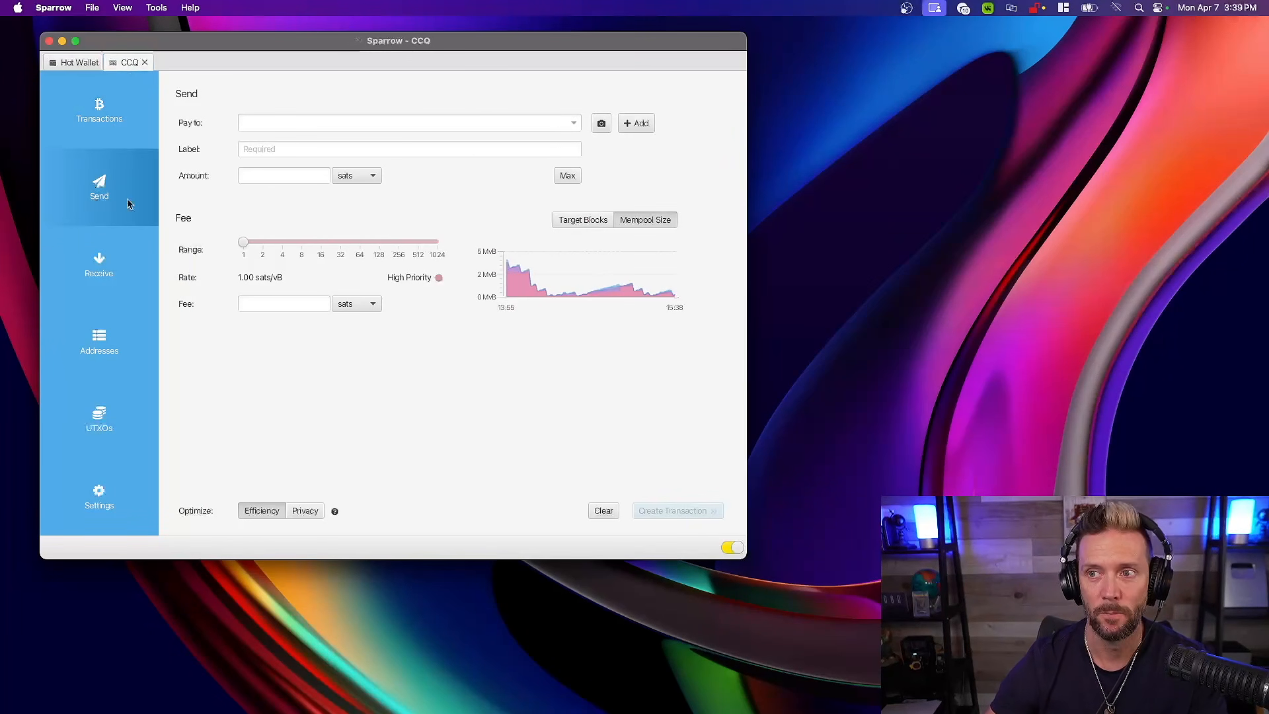
left_click(573, 123)
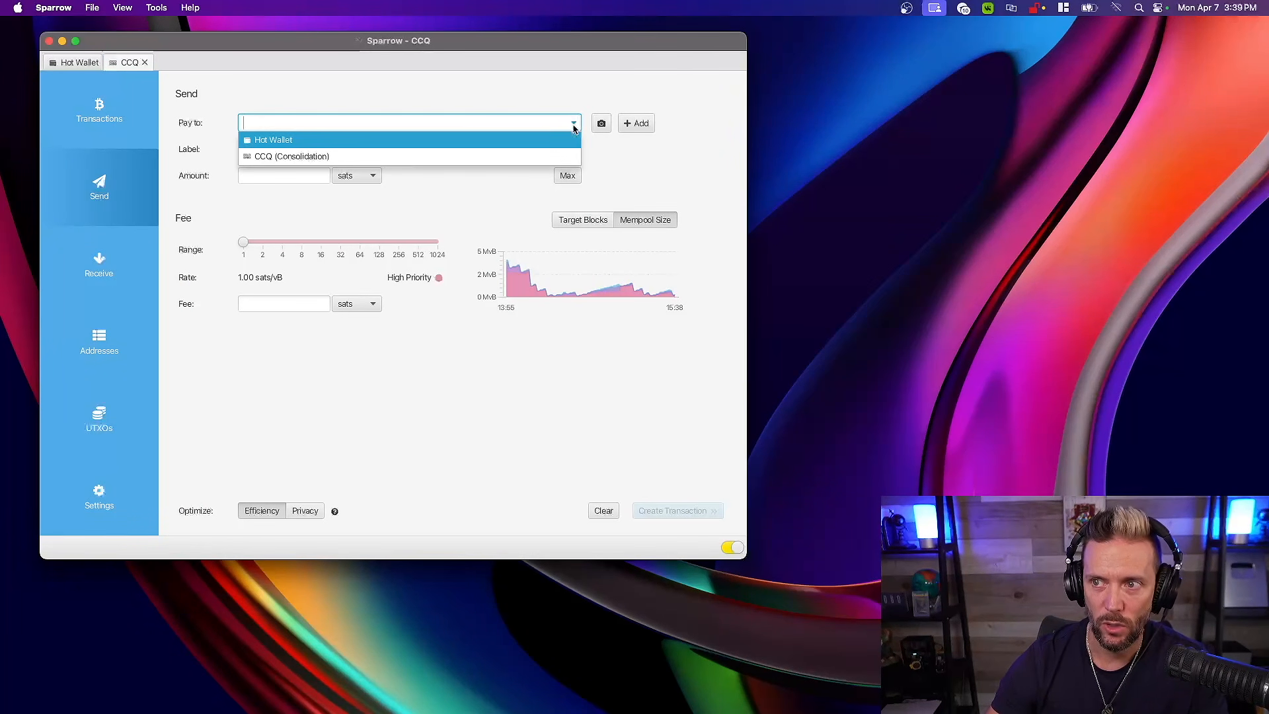
left_click(312, 136)
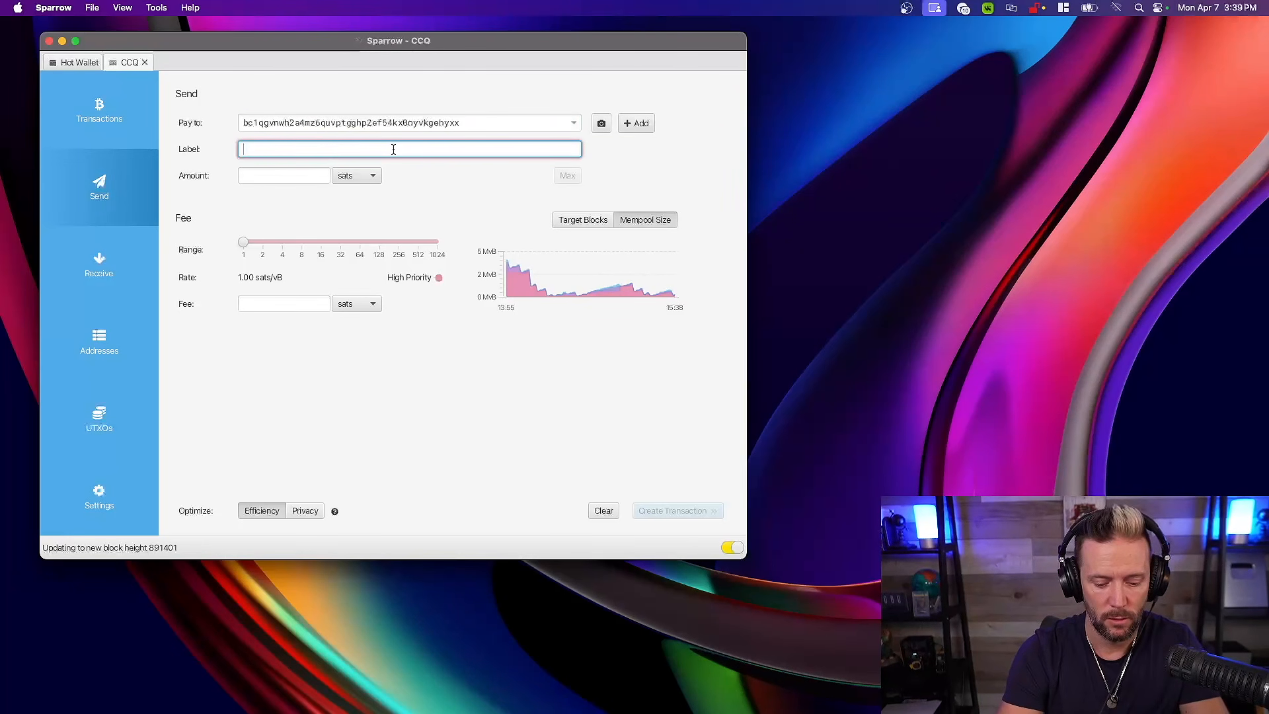
type("hot")
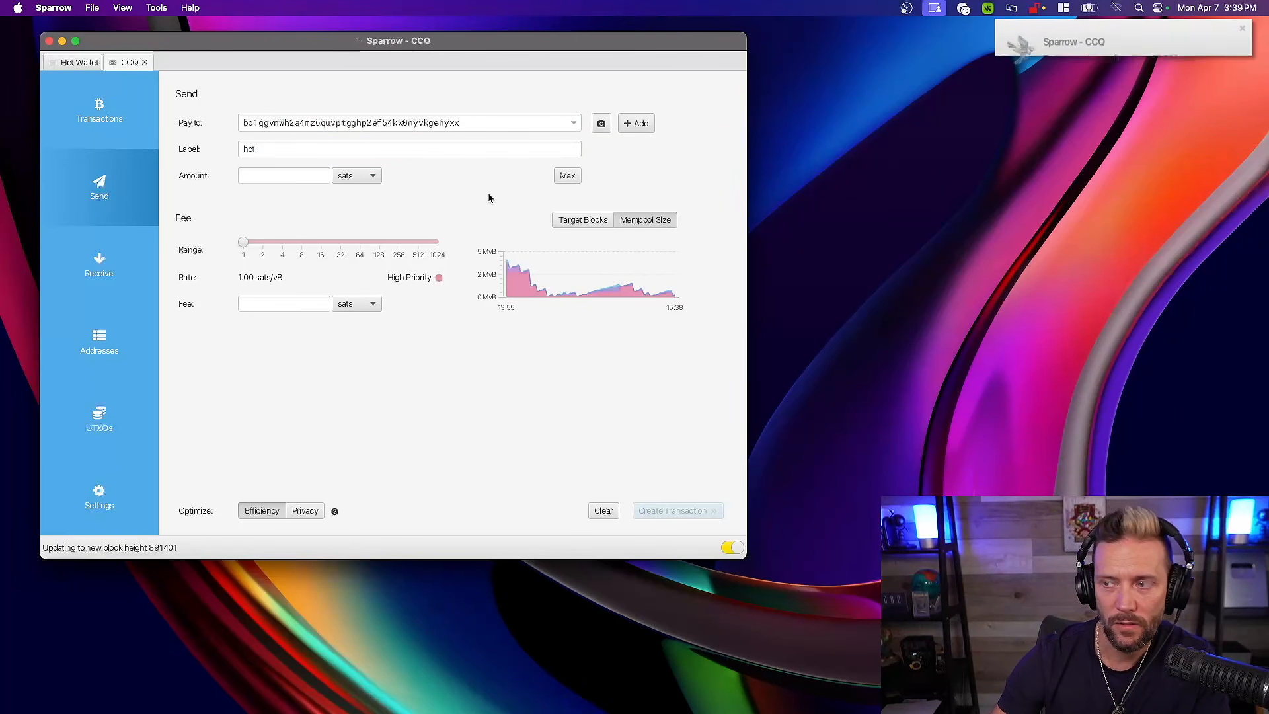
Send the maximum 65,615 sats at 1.84 sats/vB and create the transaction.
left_click(566, 176)
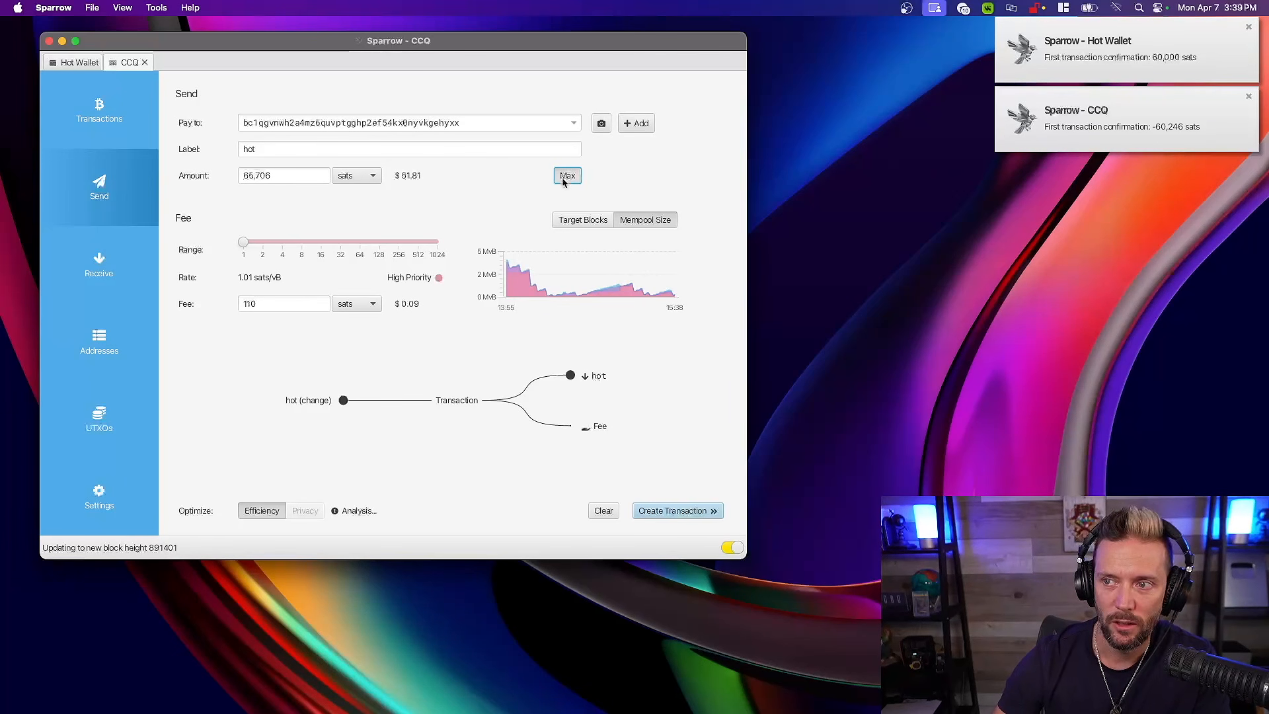
left_click_drag(244, 247, 262, 244)
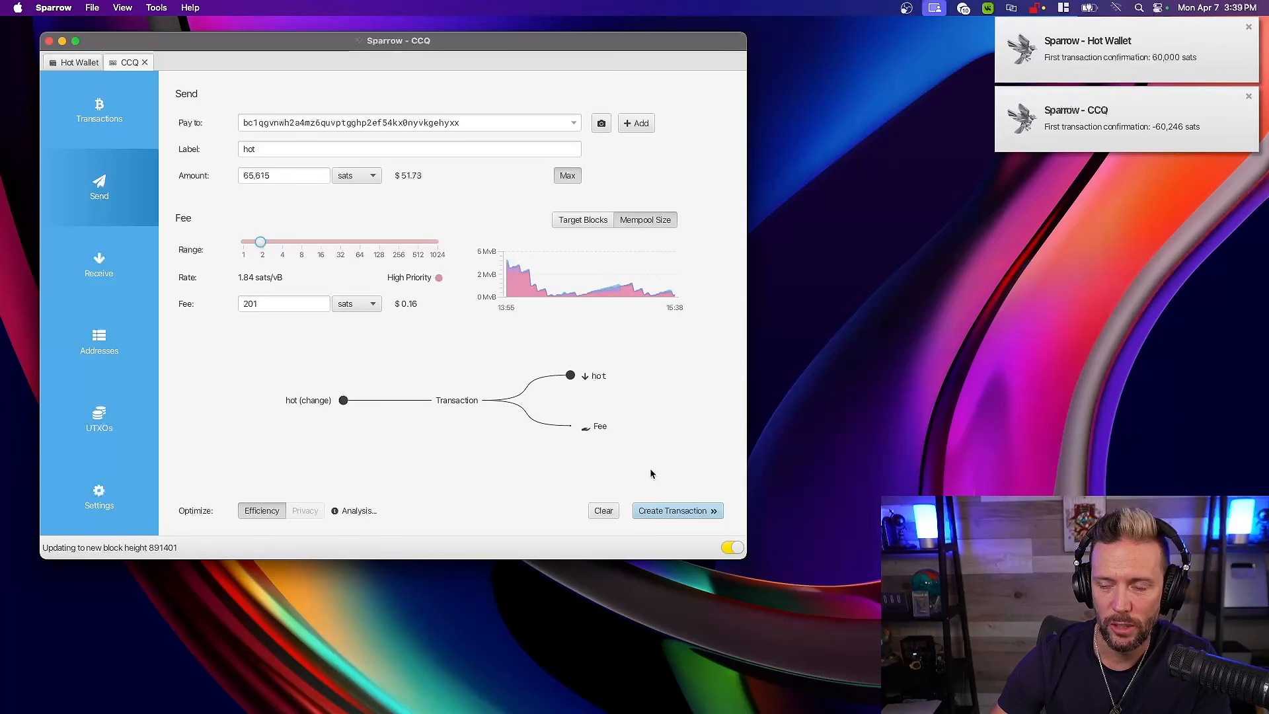
left_click(684, 511)
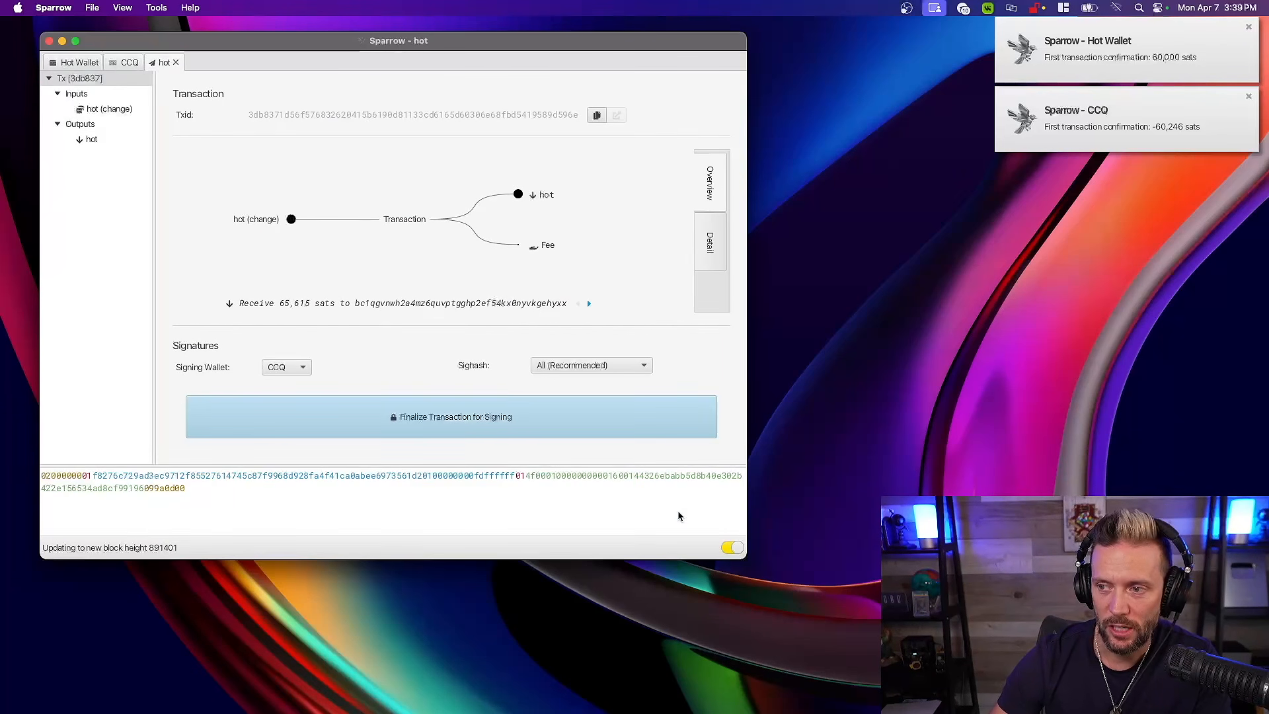
Finalize the 65,615-sat max-send transaction and show it as a QR code.
left_click(441, 415)
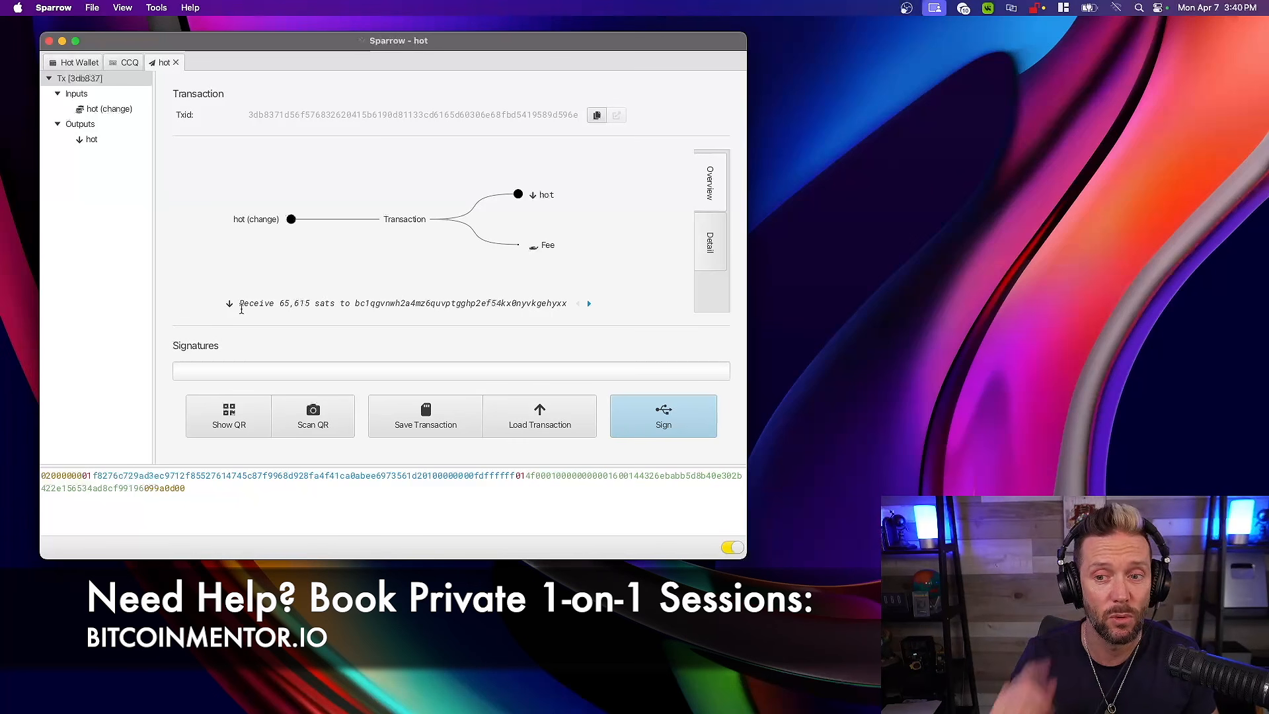
left_click(225, 426)
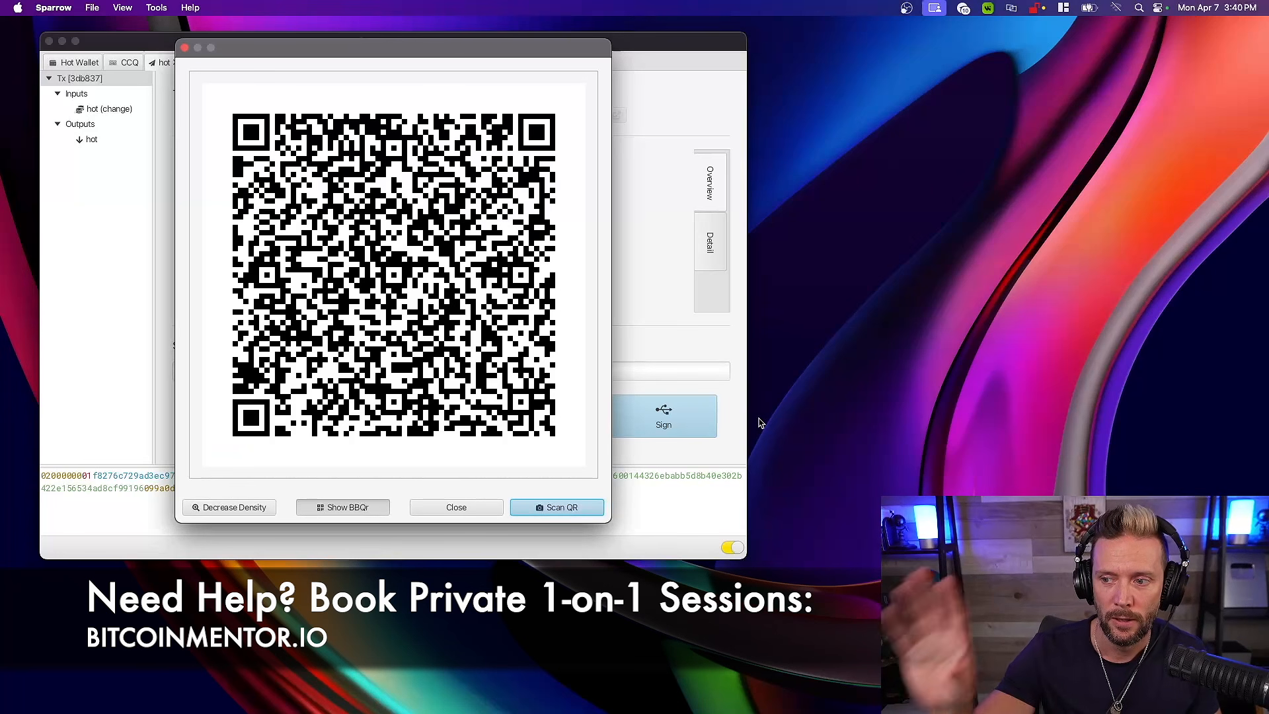
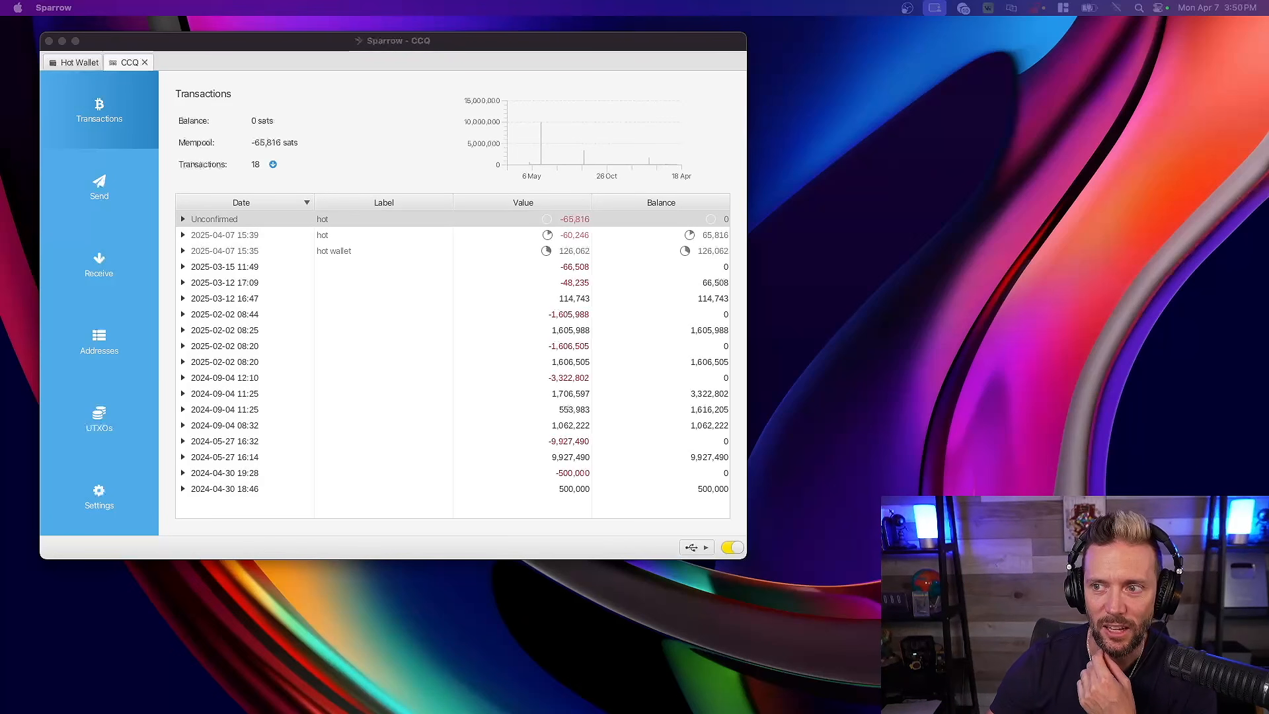
With the CCQ wallet's 18 transactions showing, open the File menu.
left_click(304, 58)
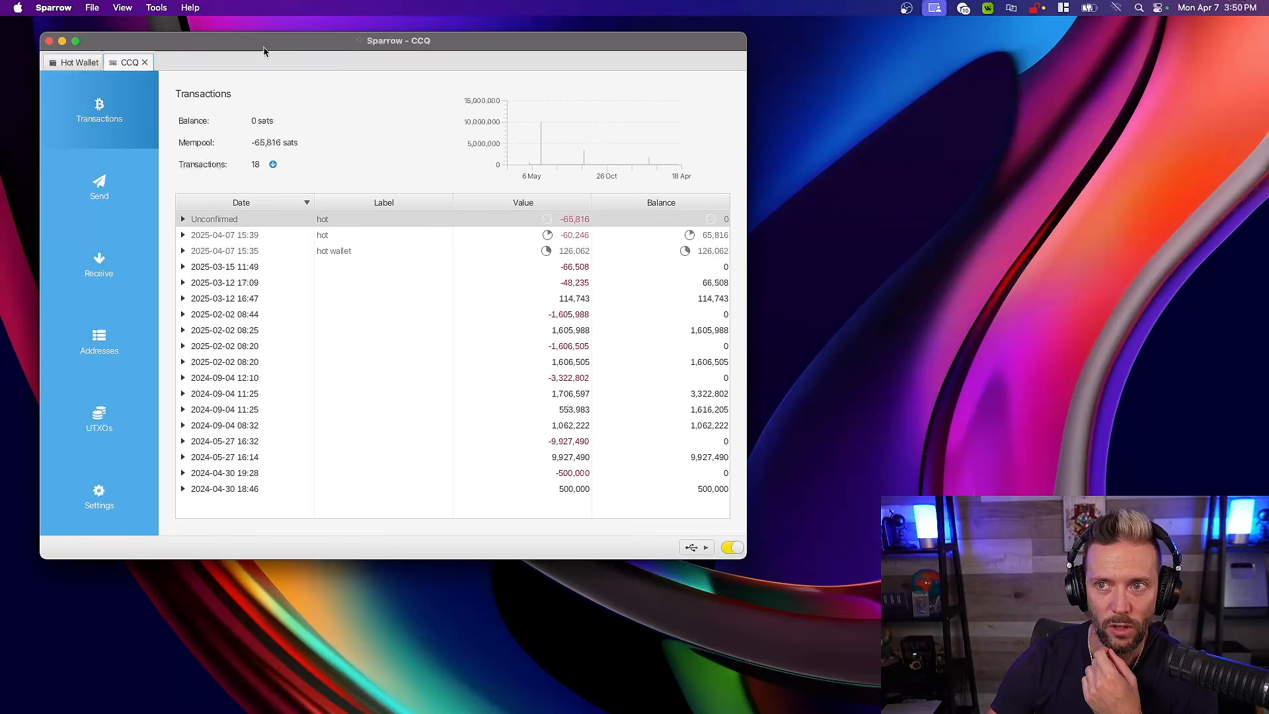
left_click(92, 8)
Create a new wallet named 'Multisig tutorial'.
left_click(97, 29)
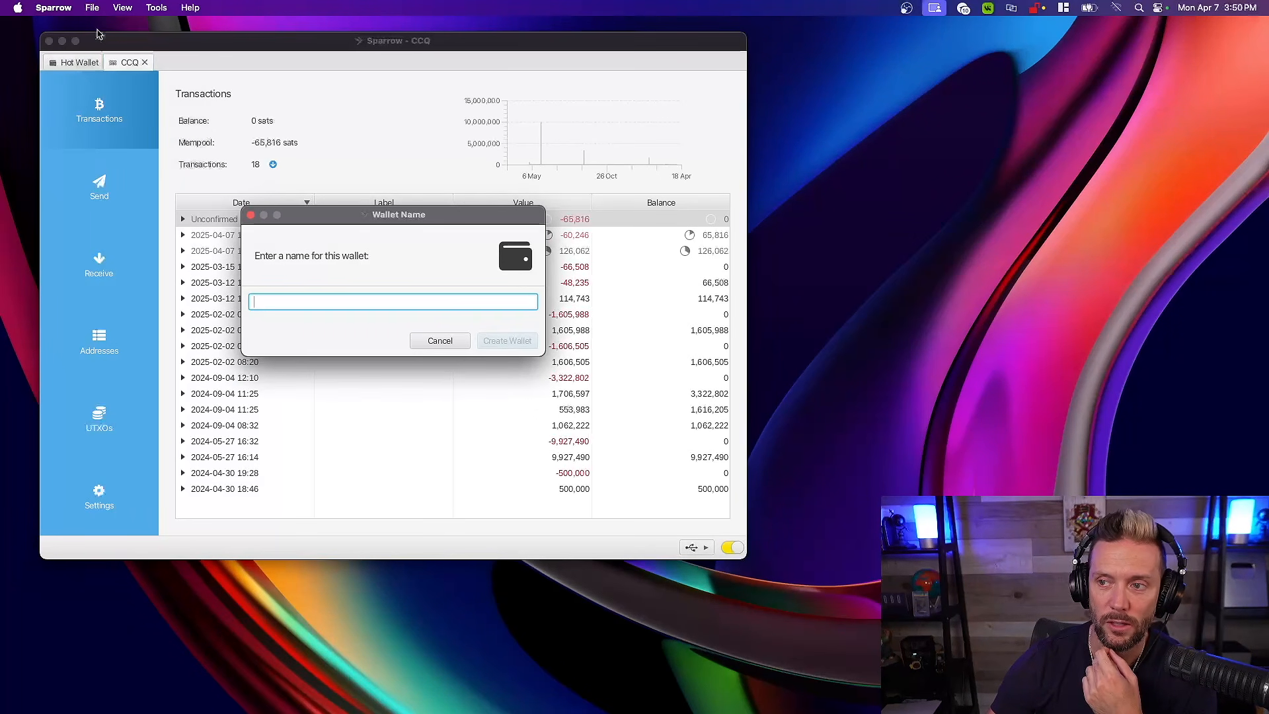
type("Multi")
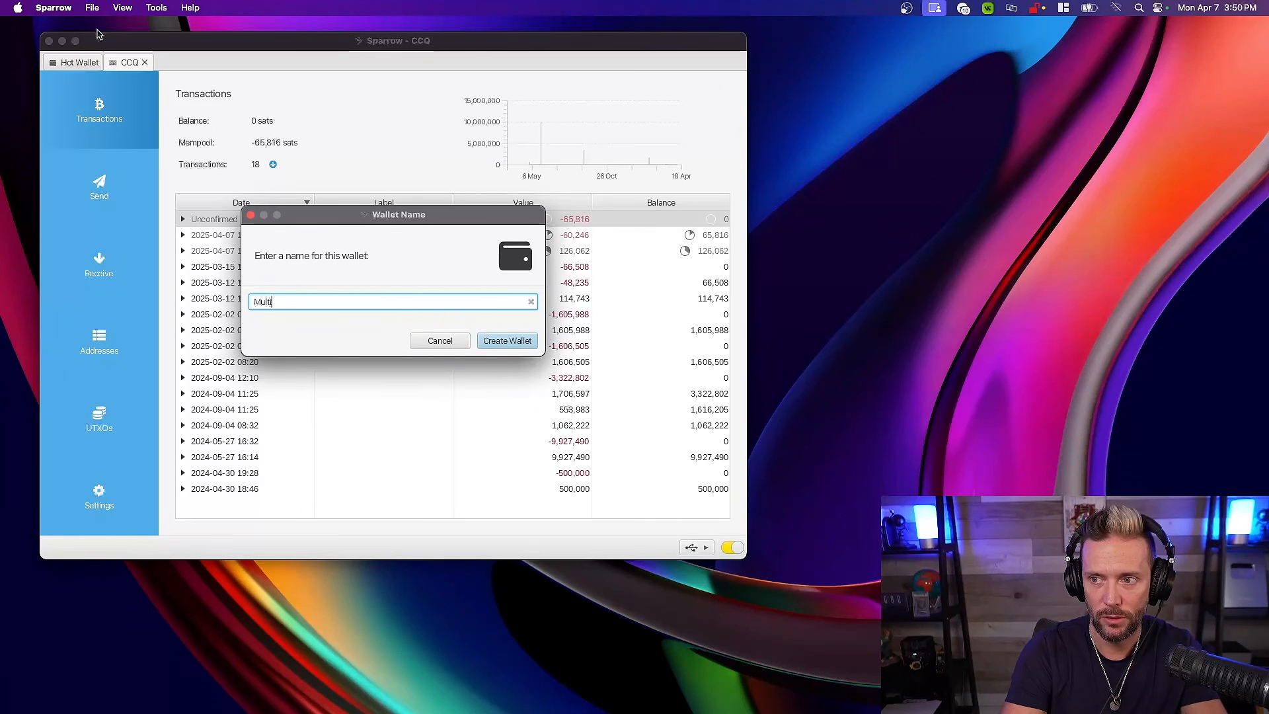
type("sig tutorial")
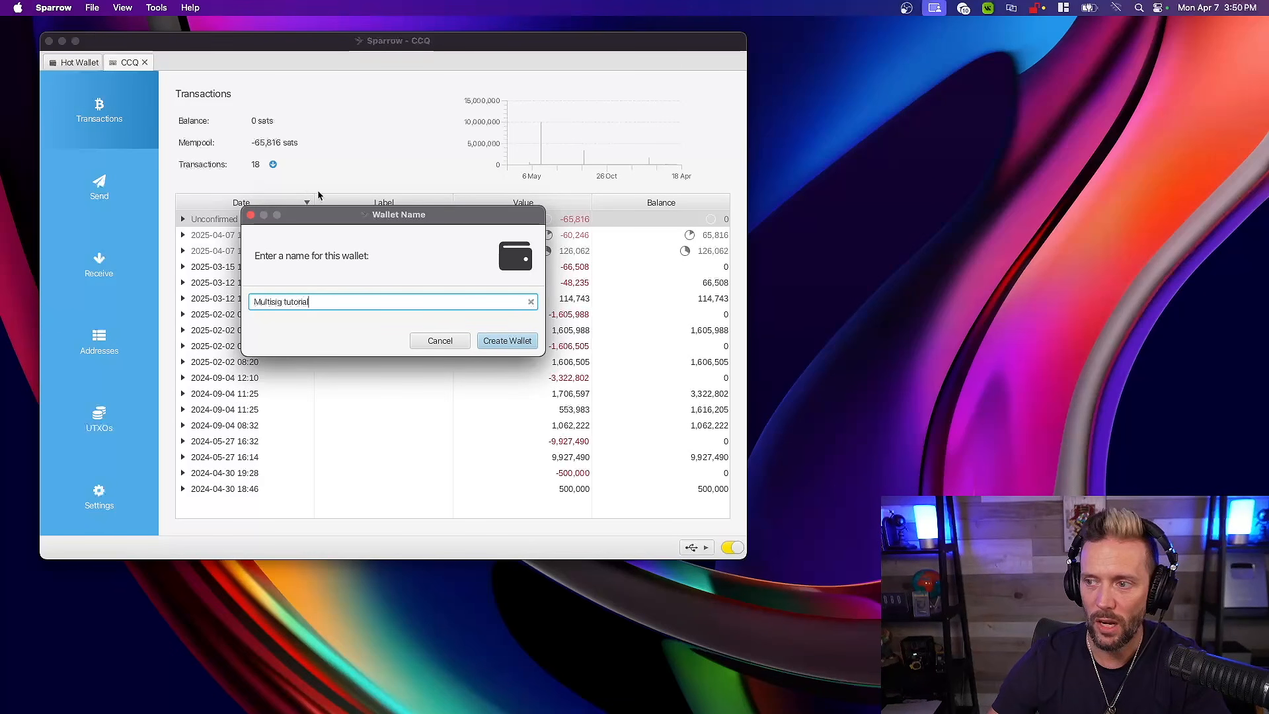
left_click(504, 344)
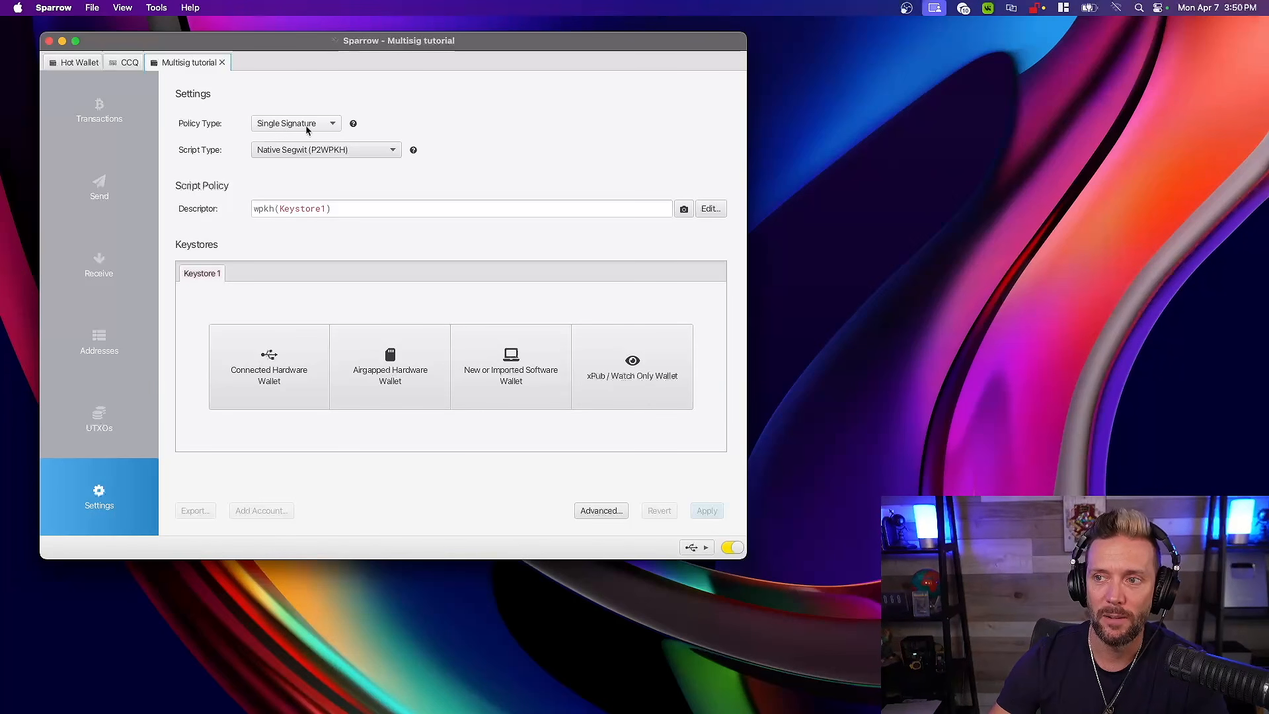
Switch the policy to Multi Signature and set the cosigners to 2 of 2.
left_click(330, 127)
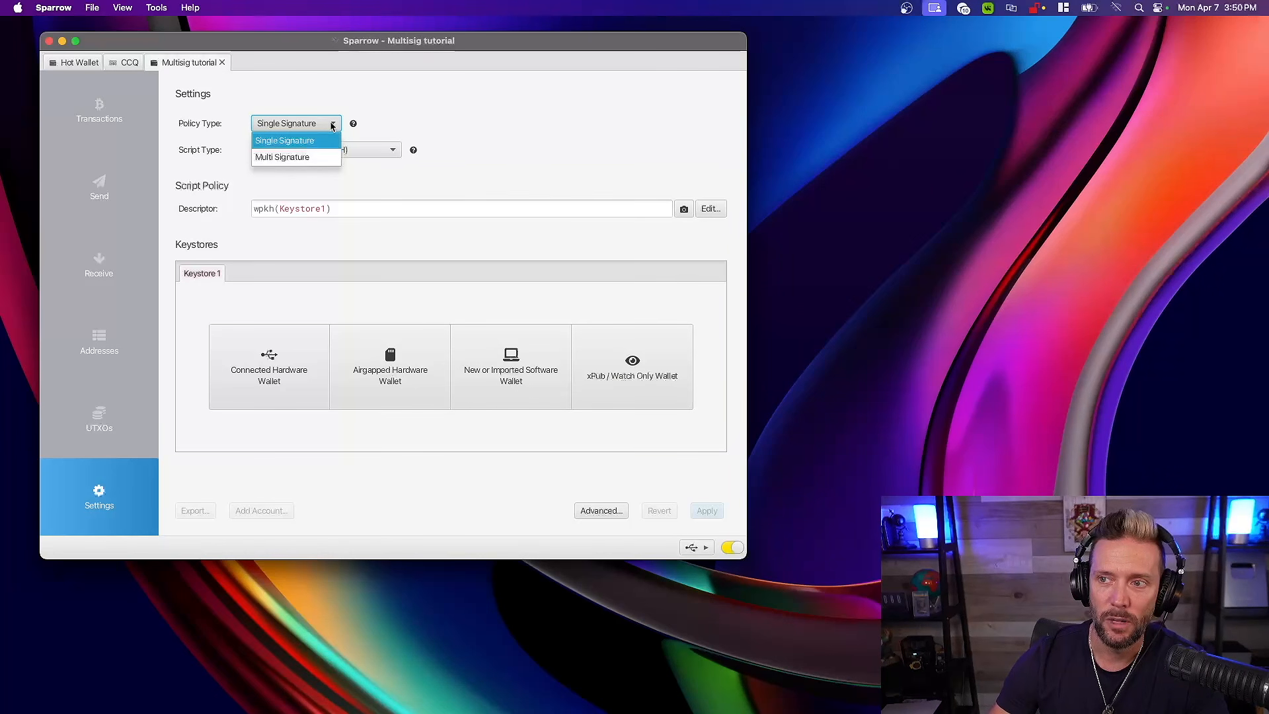
left_click(281, 158)
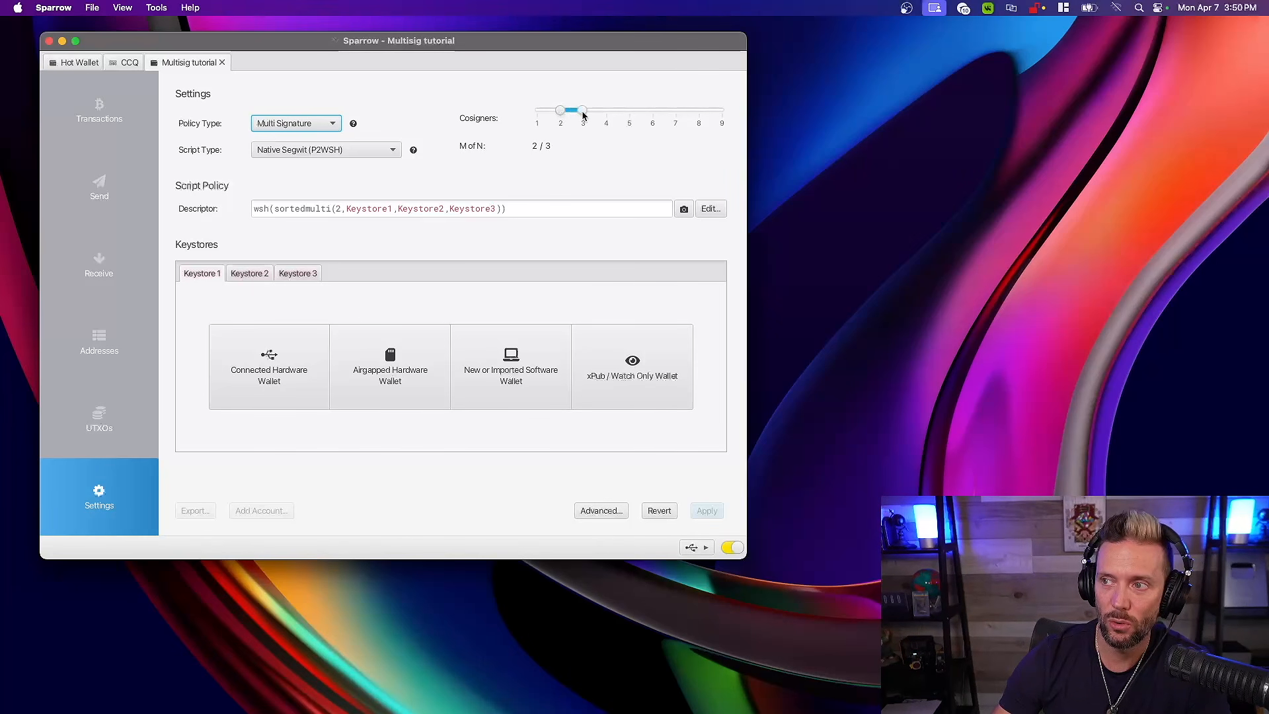
left_click_drag(582, 115, 638, 114)
left_click_drag(562, 111, 581, 111)
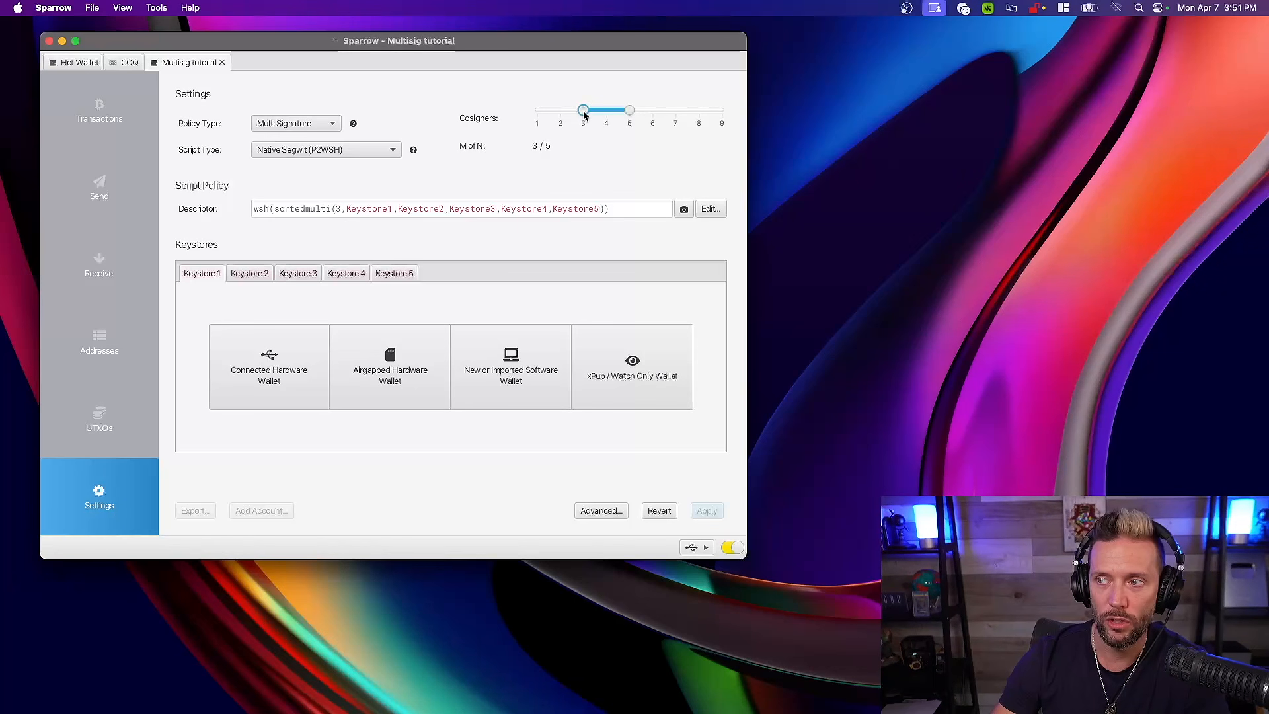
left_click_drag(582, 113, 562, 115)
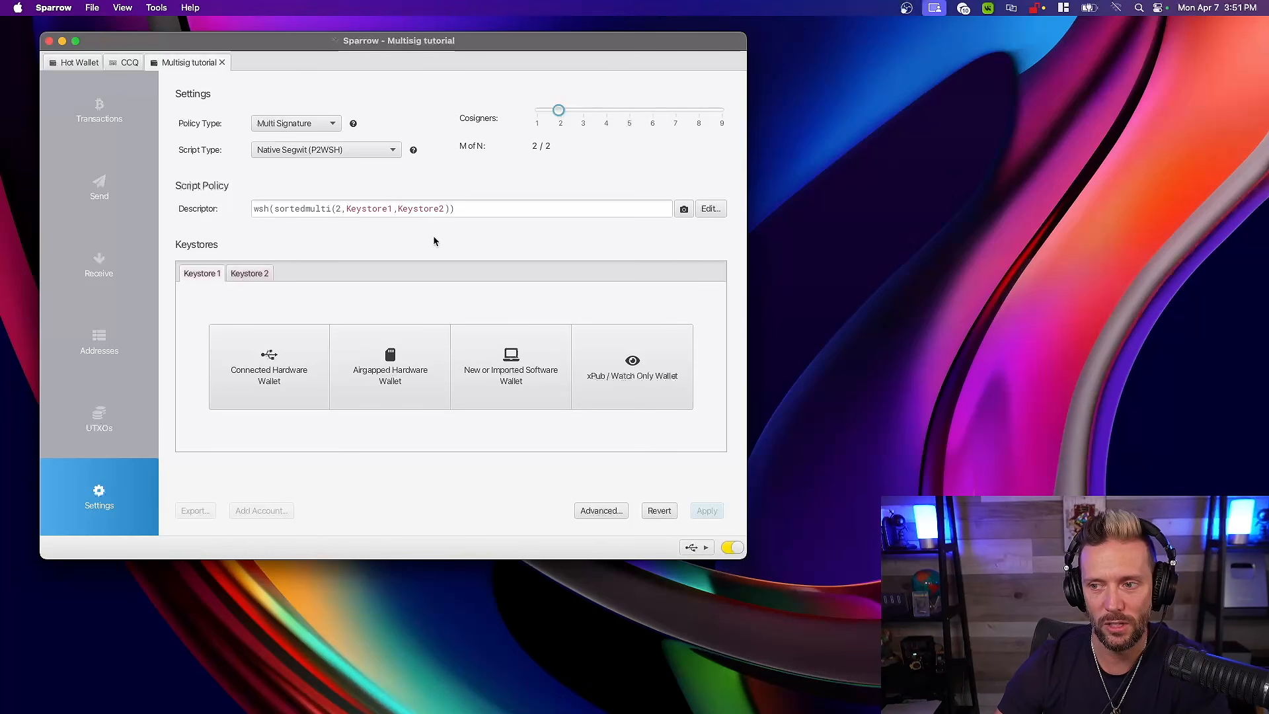
Import the first keystore from the connected Coldcard and relabel it CCQ.
left_click(292, 373)
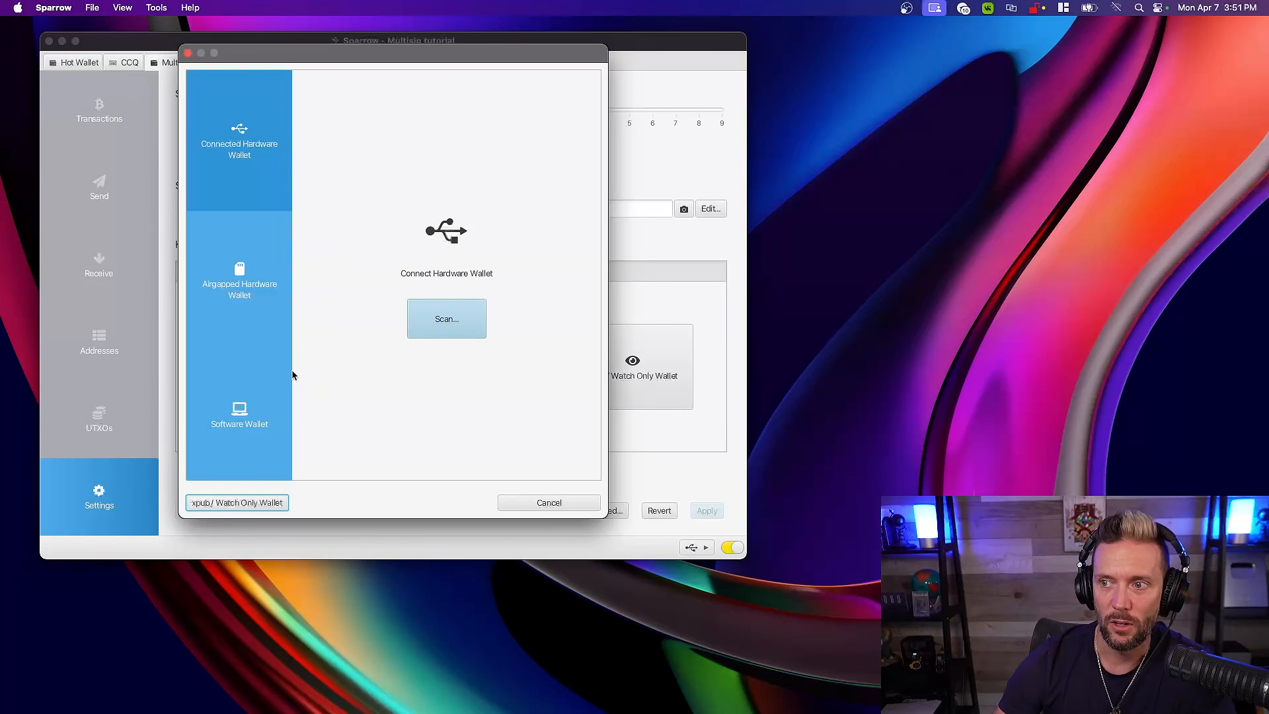
left_click(432, 316)
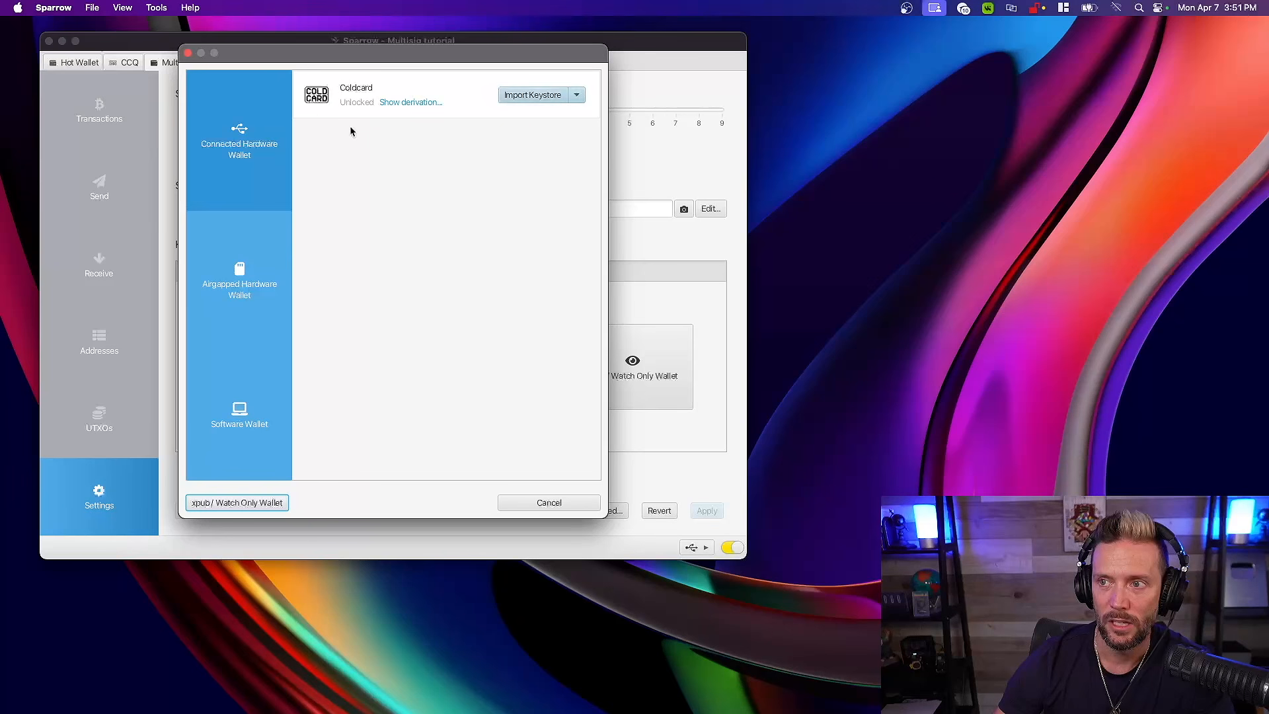
left_click(544, 96)
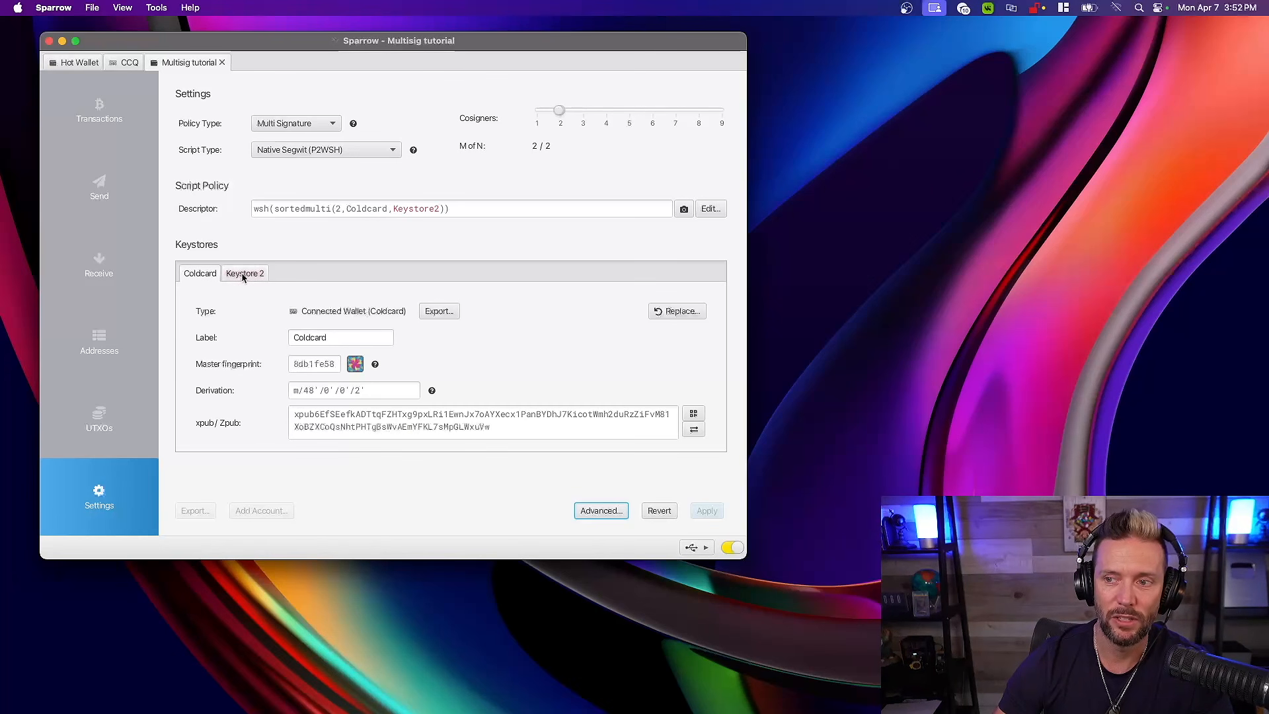
left_click(334, 336)
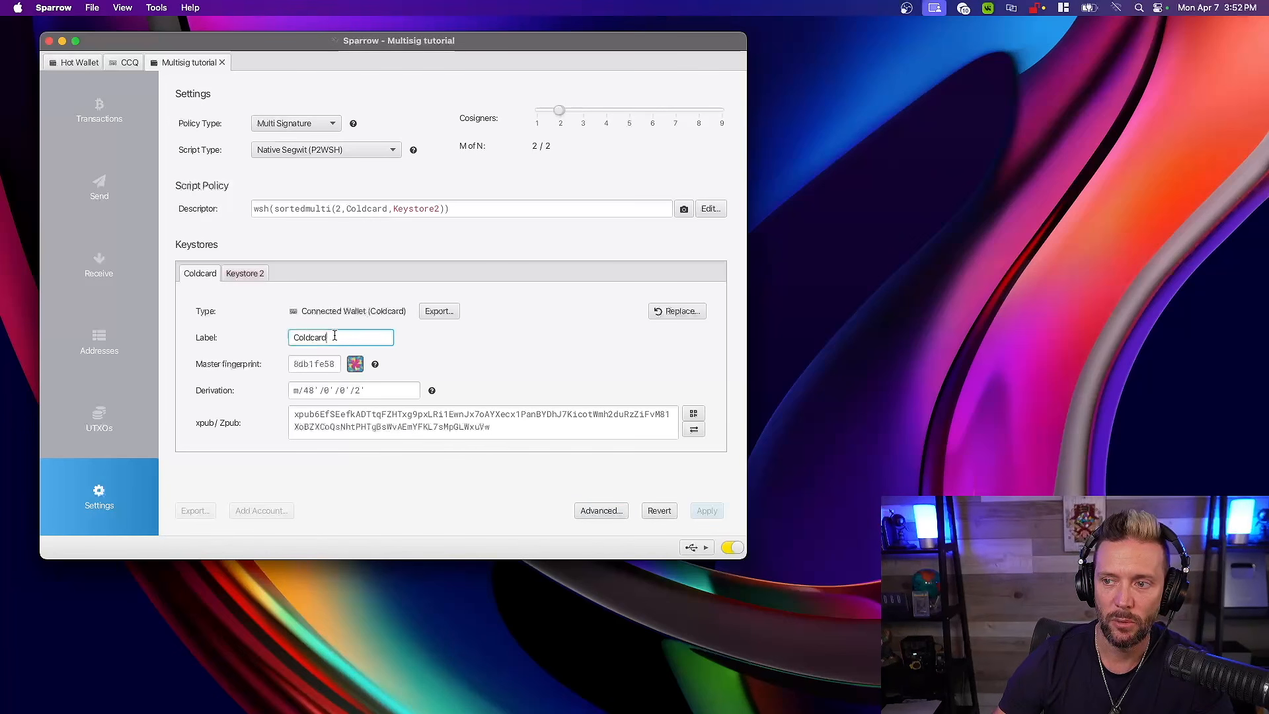
key("BackSpace")
key("BackSpace")
key("BackSpace")
key("BackSpace")
key("BackSpace")
key("BackSpace")
key("BackSpace")
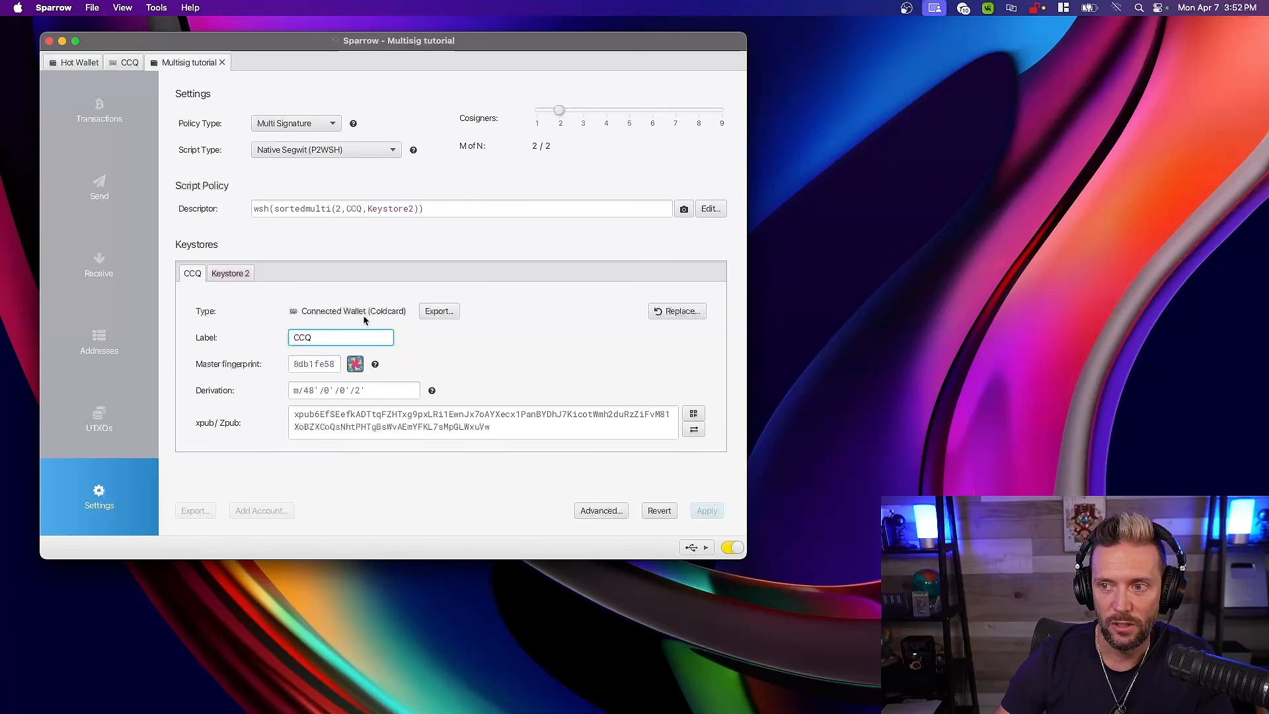
left_click(231, 274)
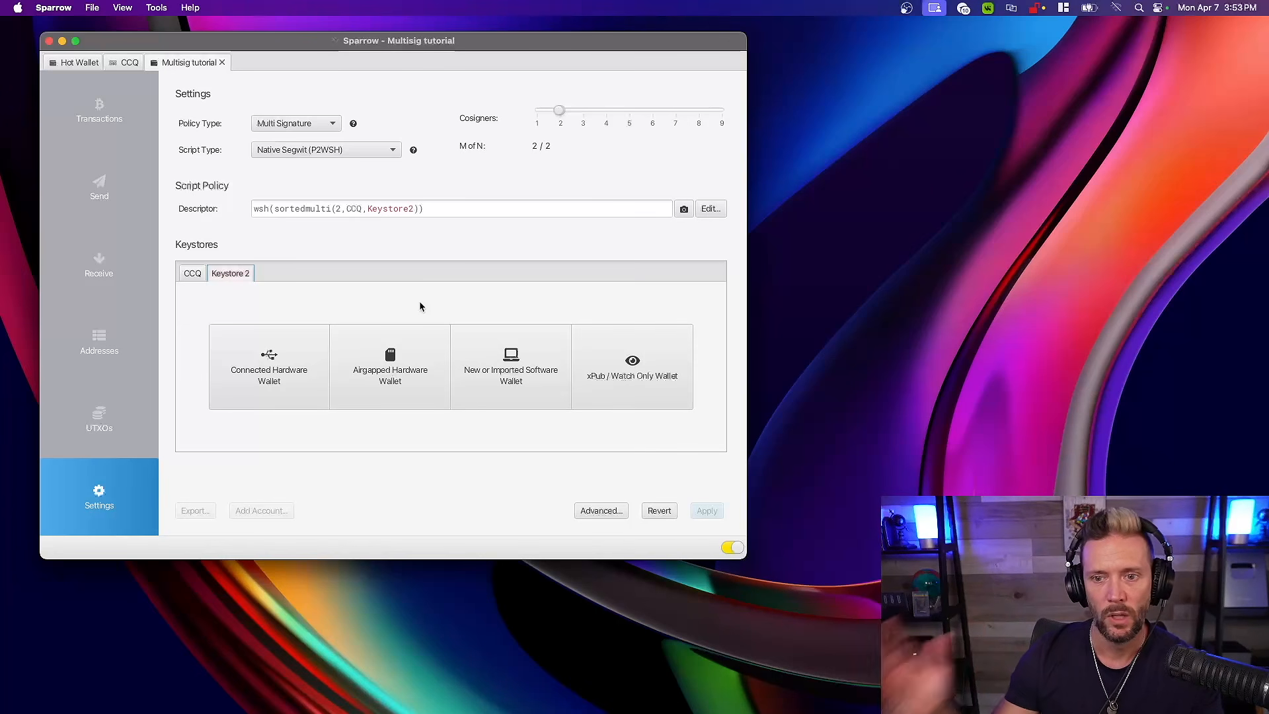
Import the second keystore from another connected Coldcard and label it MK4.
left_click(263, 351)
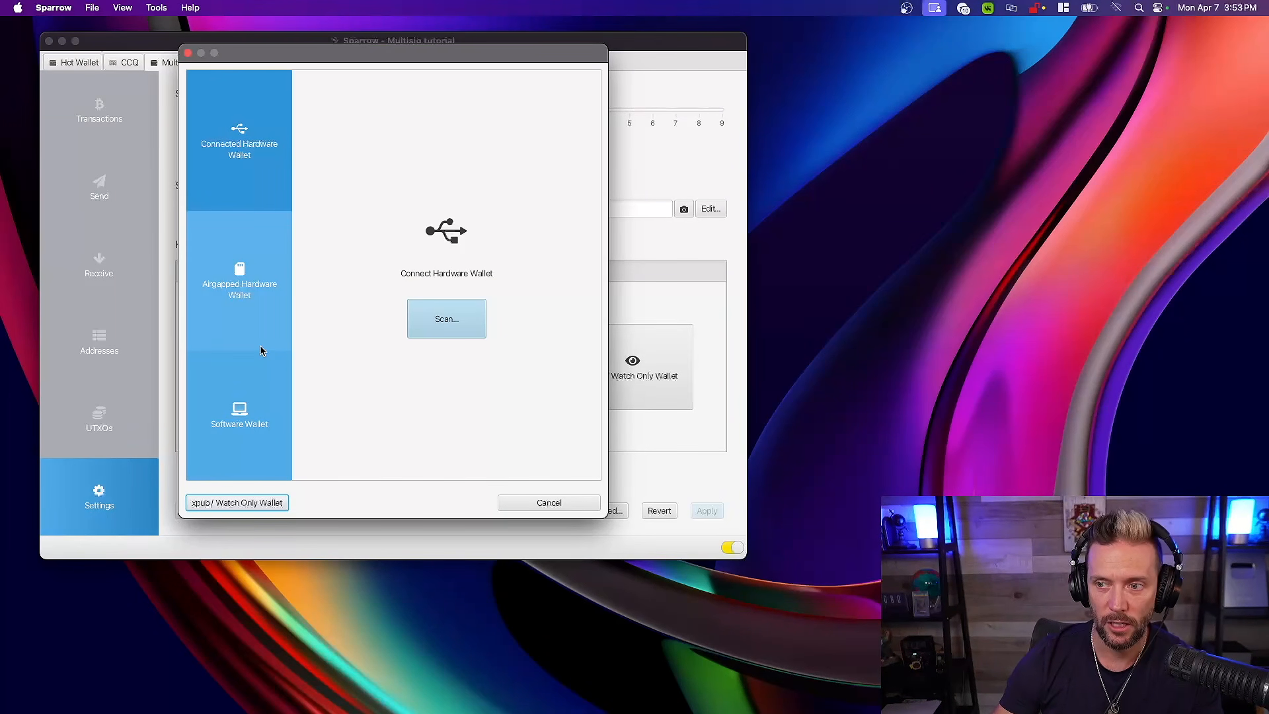
left_click(429, 327)
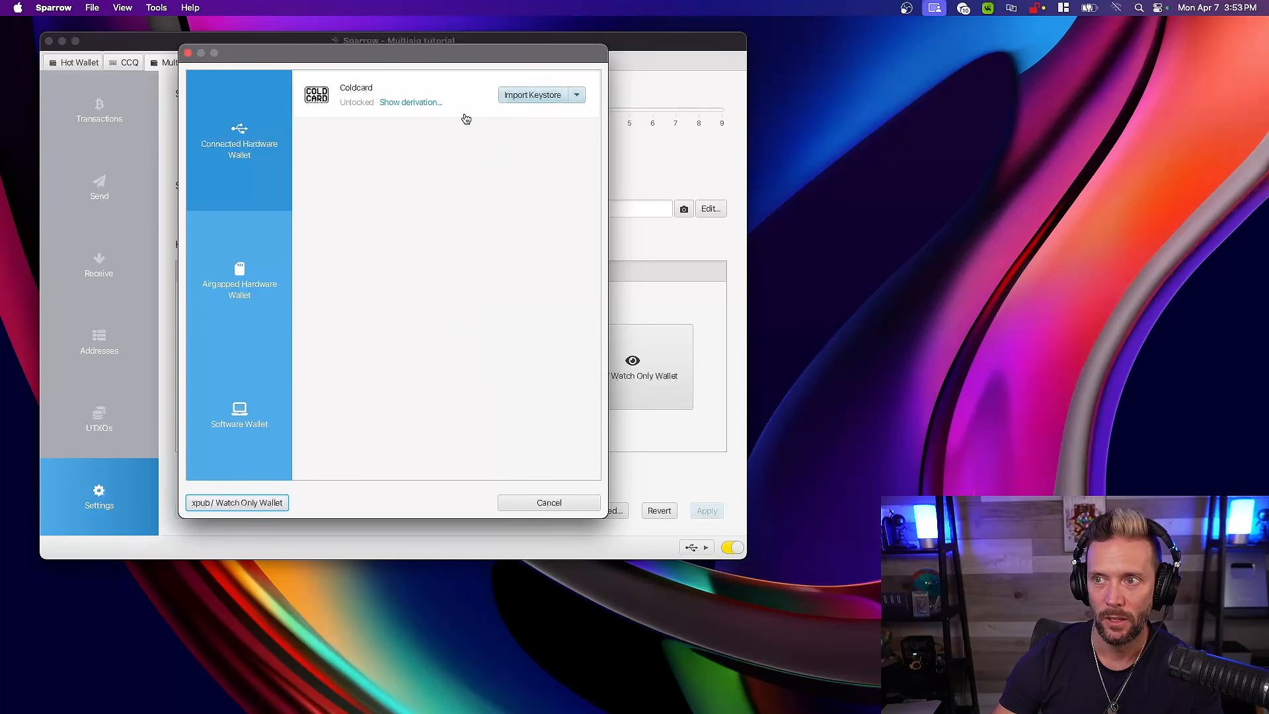
left_click(532, 95)
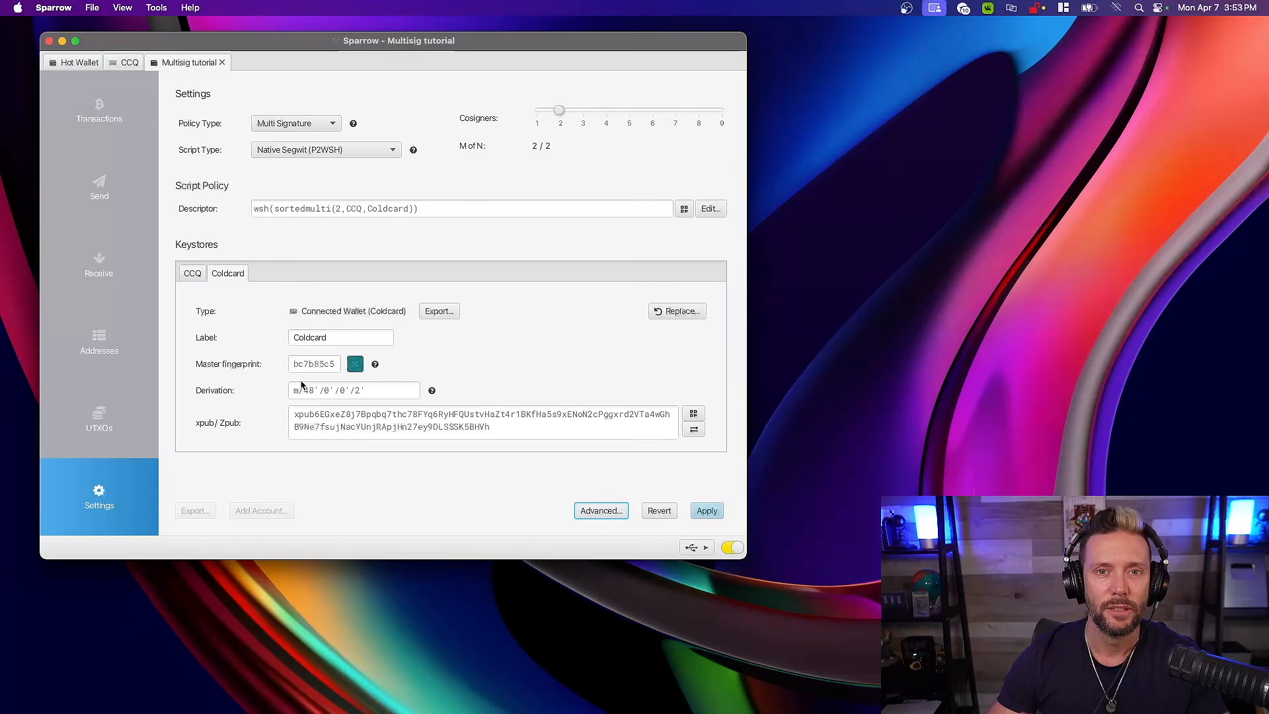
double_click(334, 339)
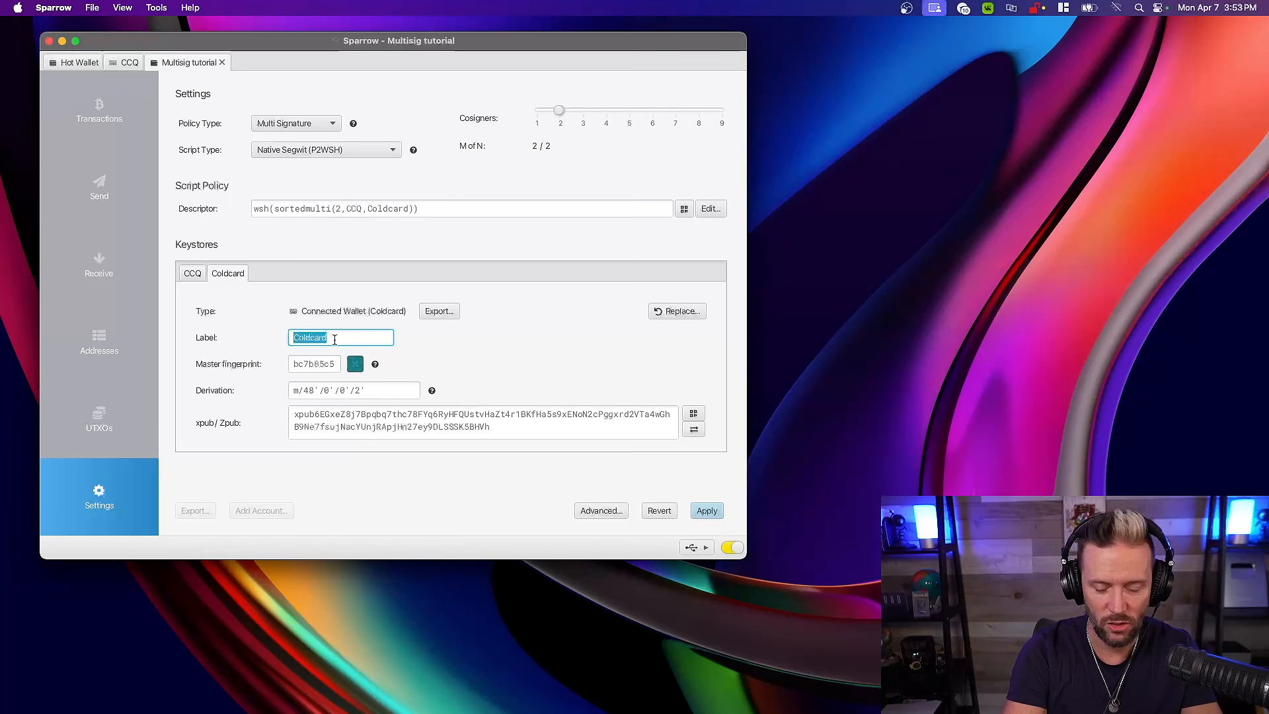
type("MK4")
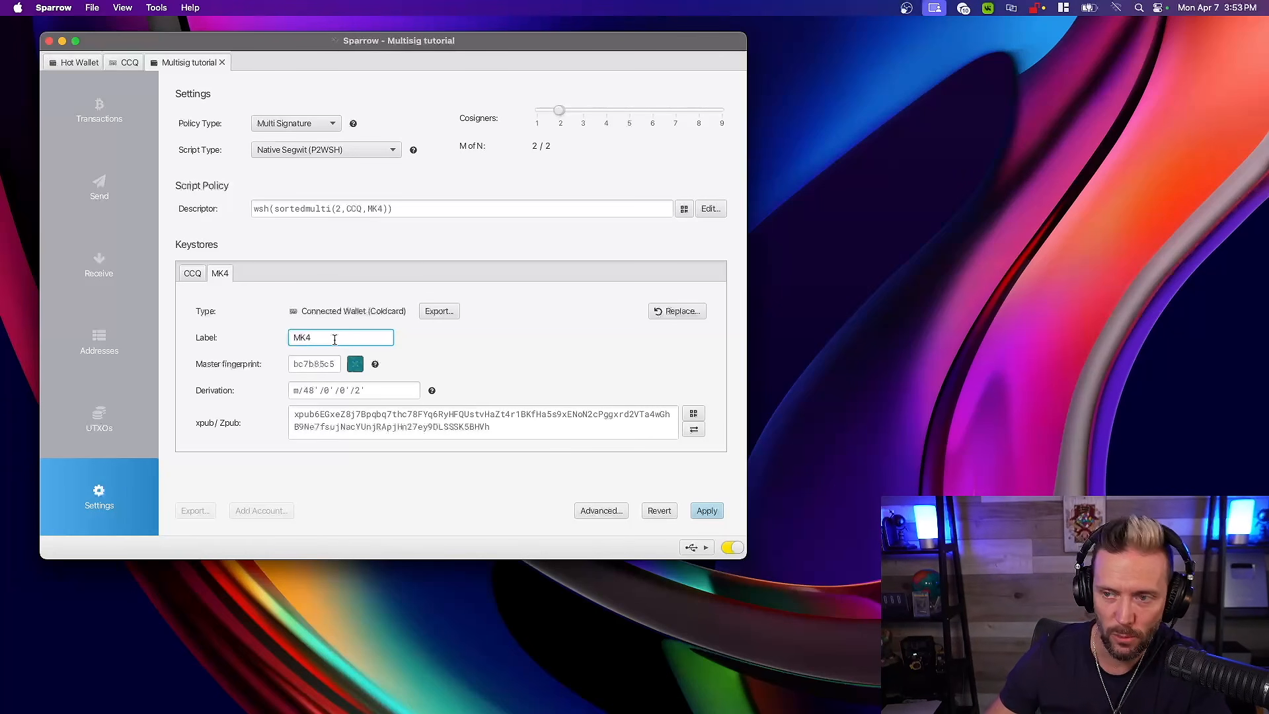
left_click(218, 275)
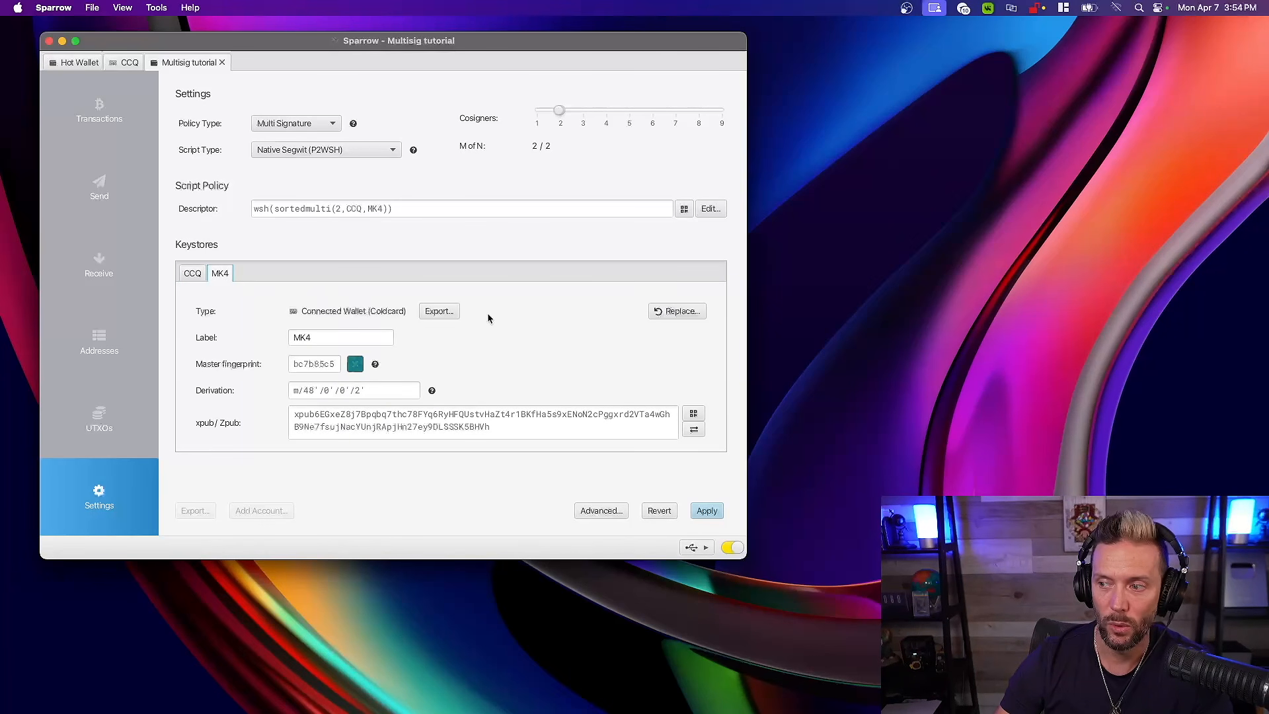
Apply the 2-of-2 CCQ/MK4 setup with no password and view its empty transaction list.
left_click(705, 511)
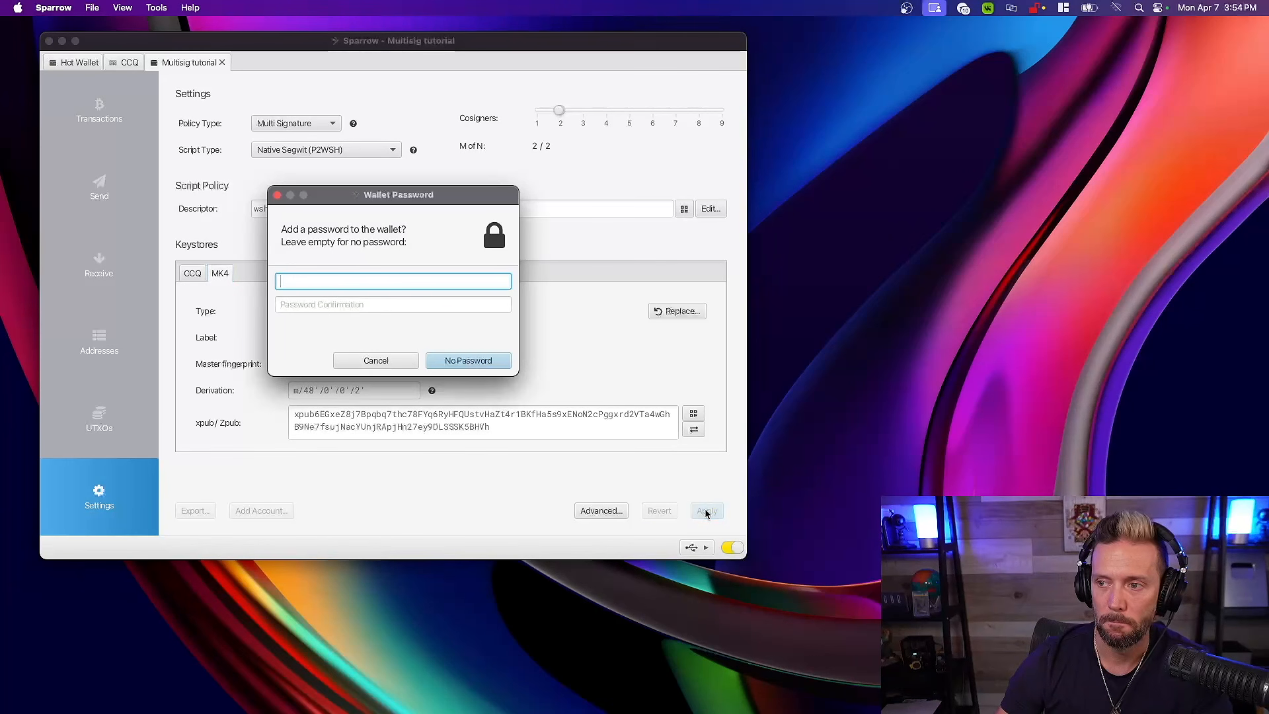
left_click(481, 362)
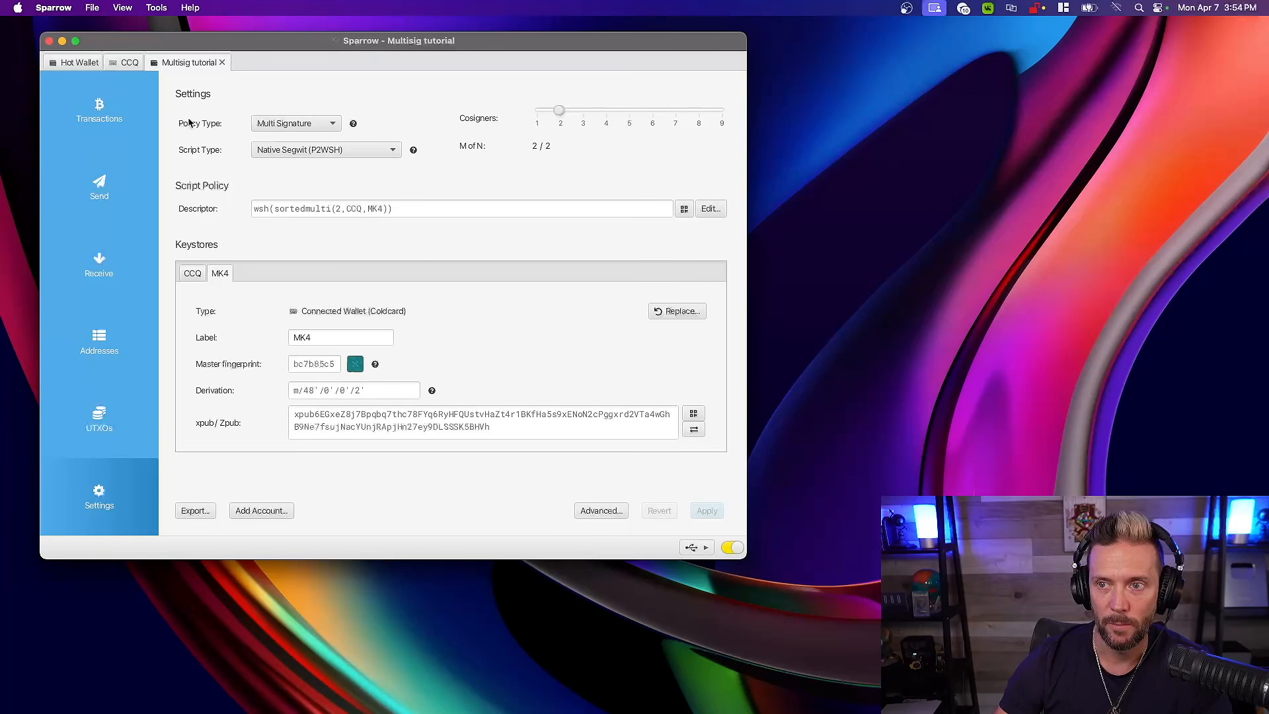
left_click(102, 111)
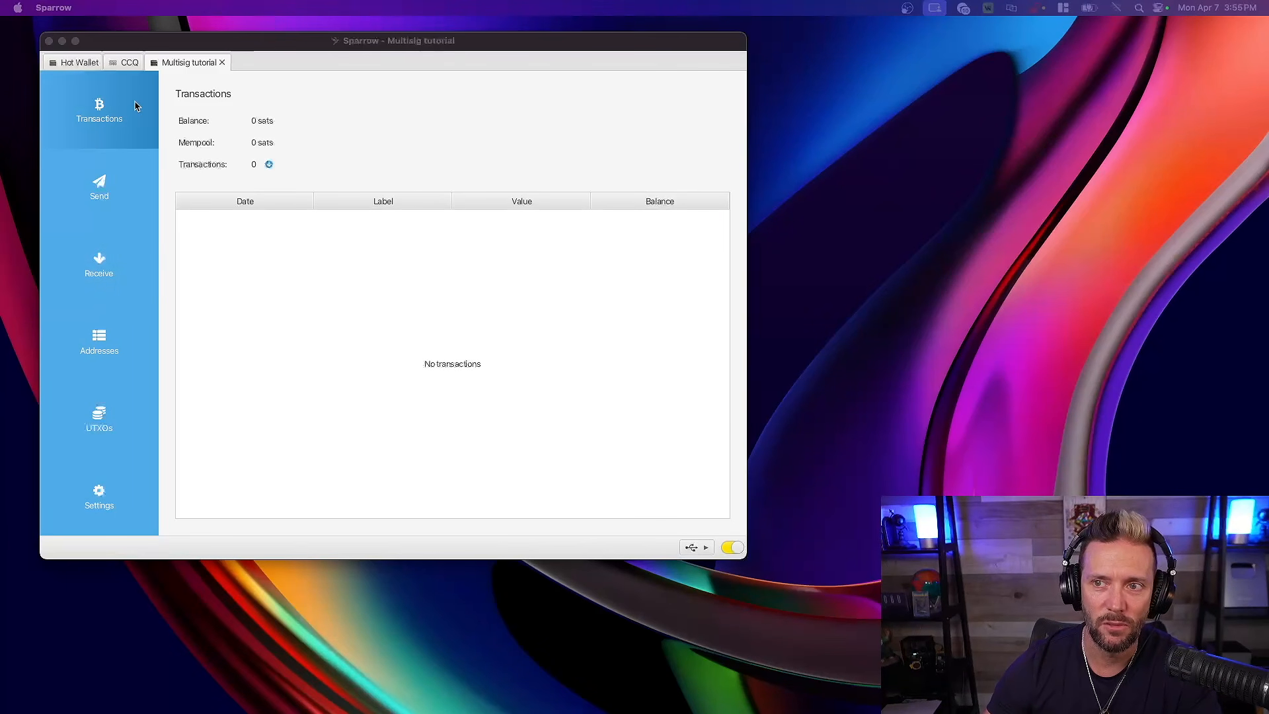
From the Hot Wallet, start a payment to a Multisig tutorial address.
left_click(73, 63)
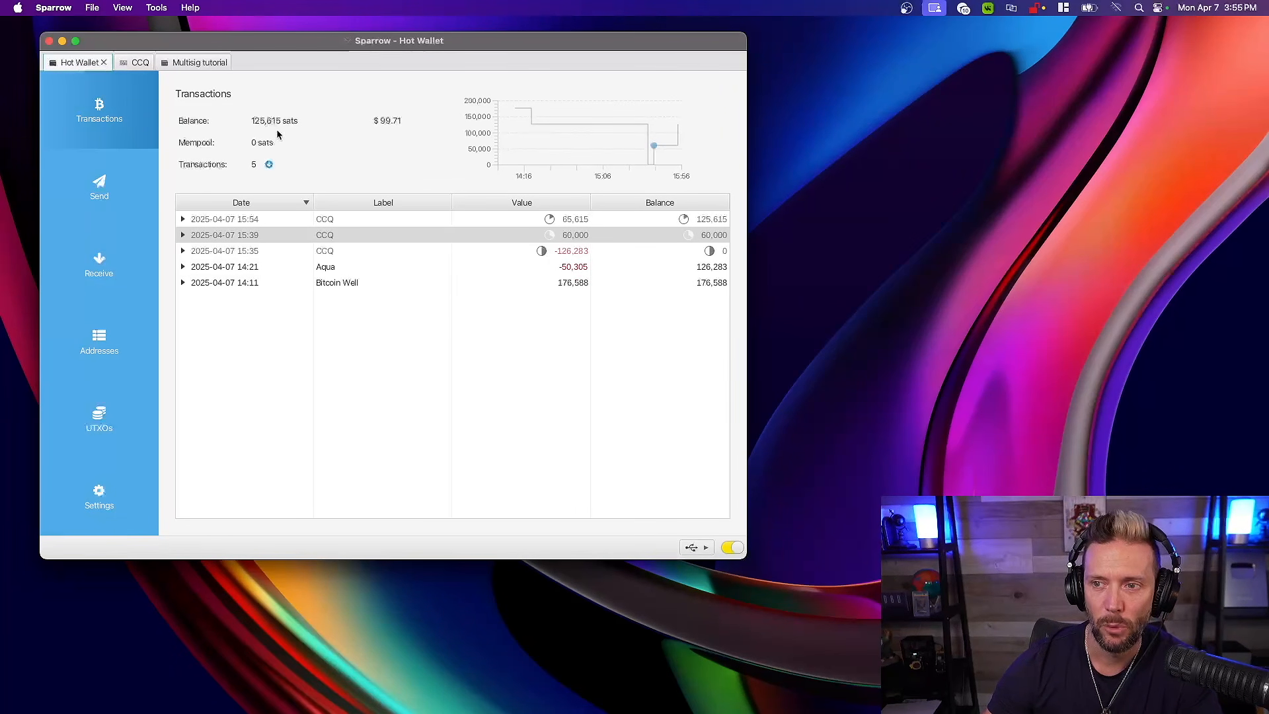
left_click(123, 206)
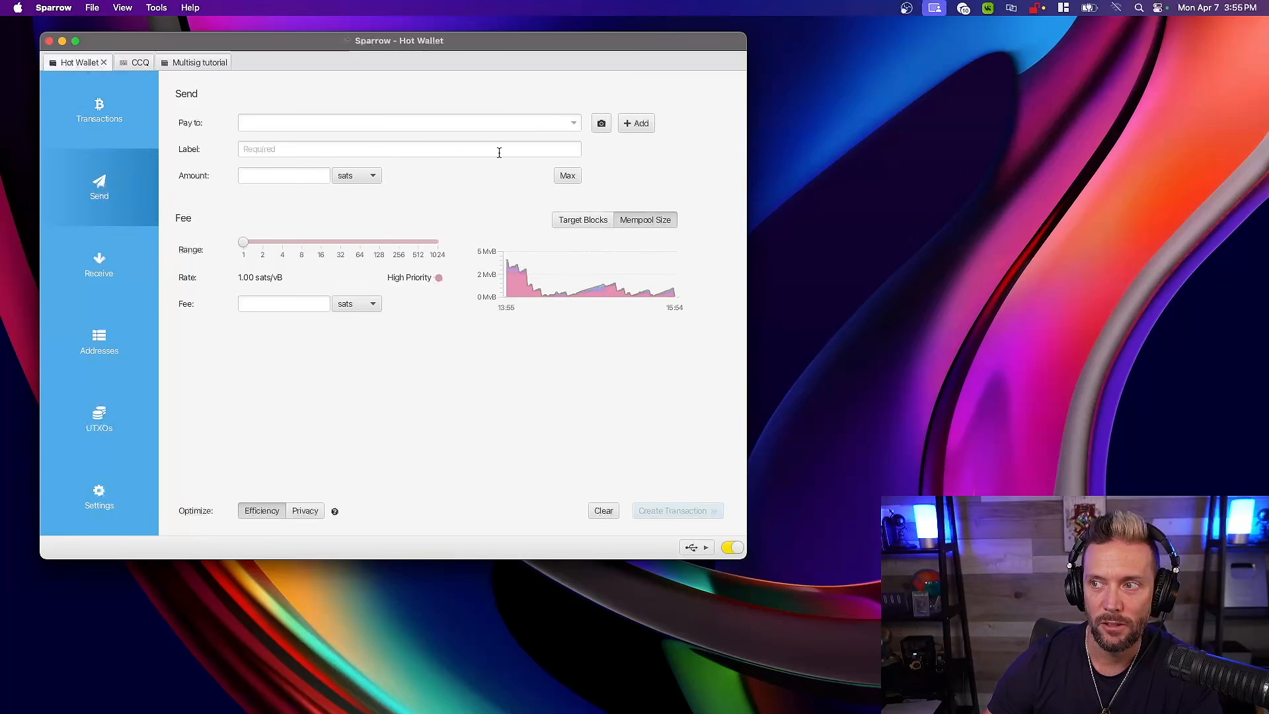
left_click(572, 124)
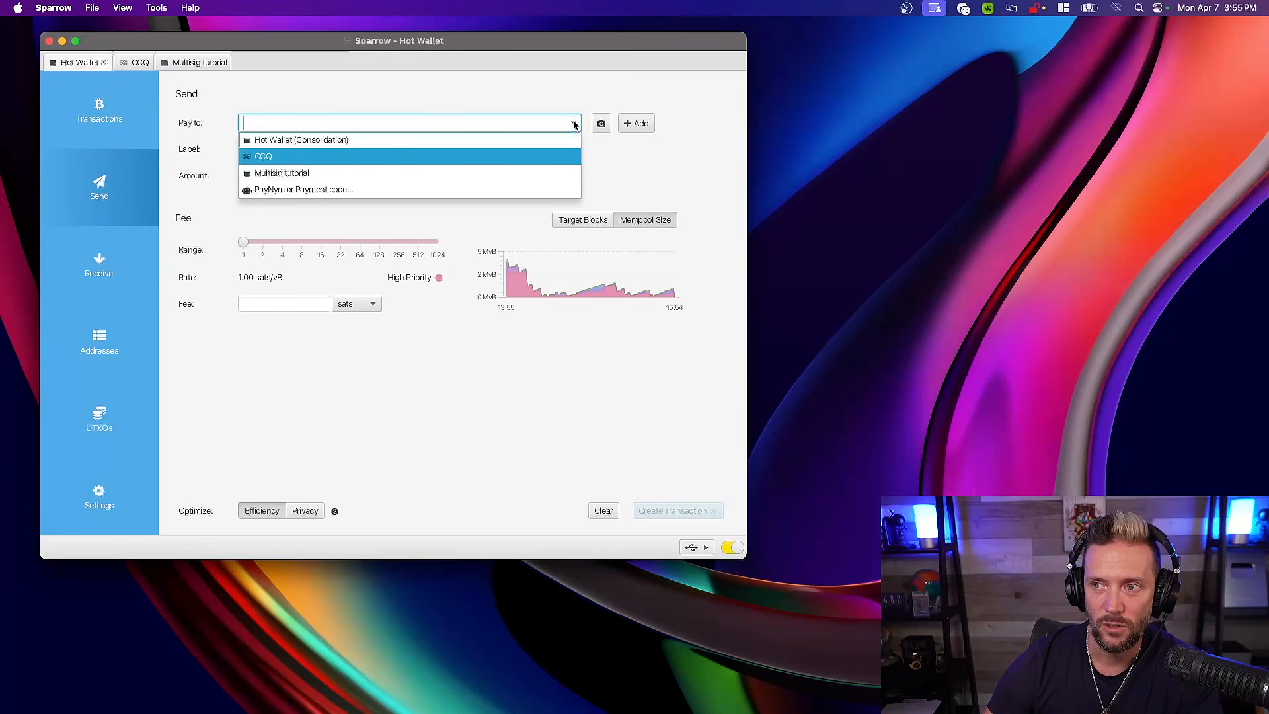
left_click(267, 172)
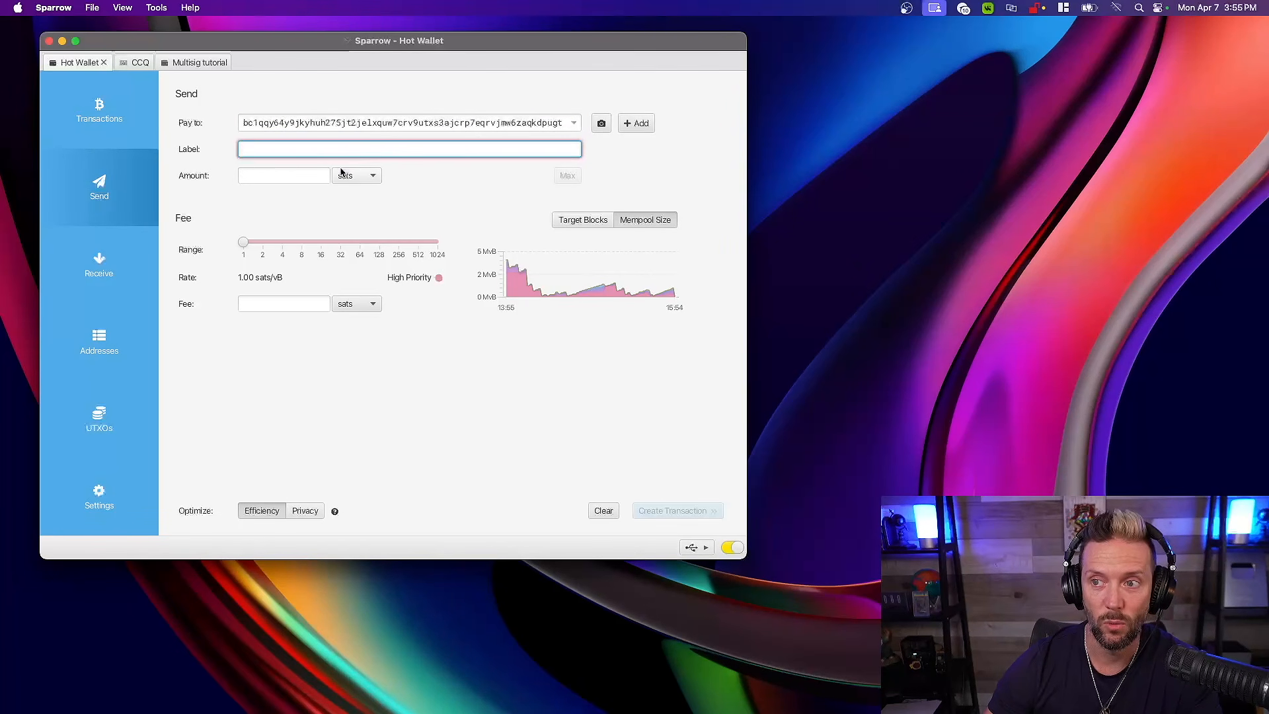
Label the payment 'multi', set 60,000 sats, and raise the fee slightly above 1 sat/vB.
type("multiu")
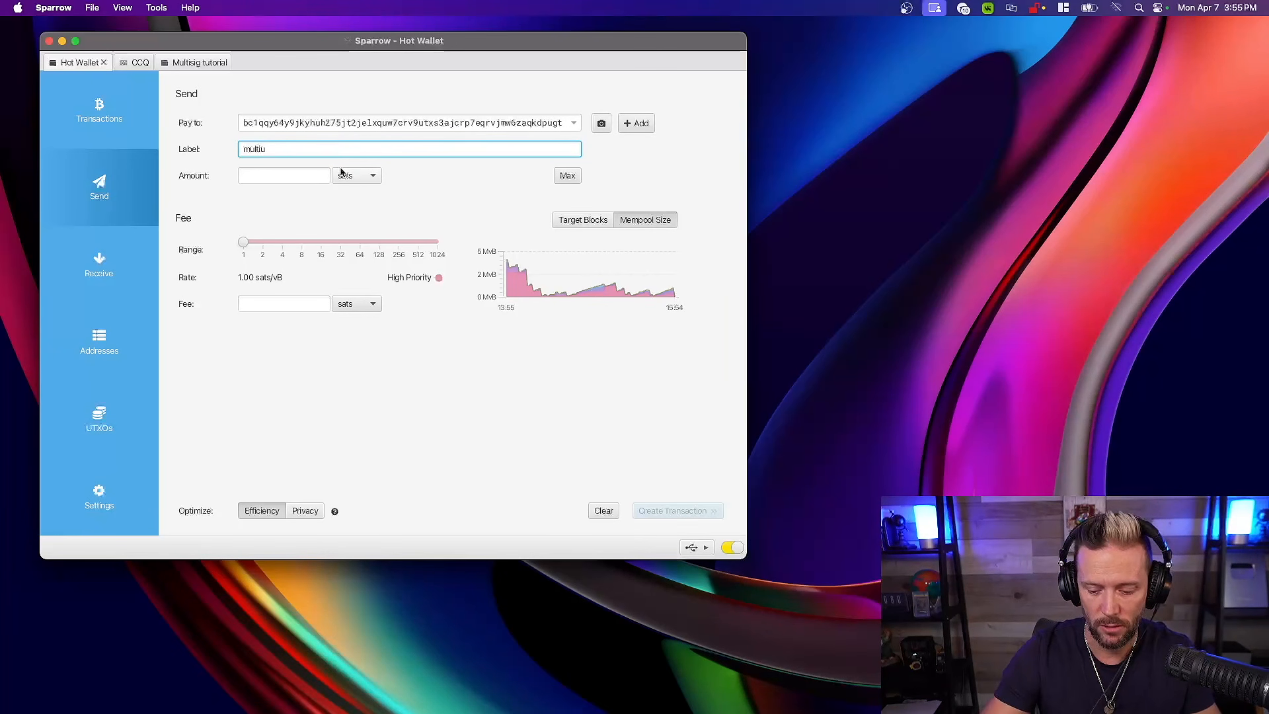
key("BackSpace")
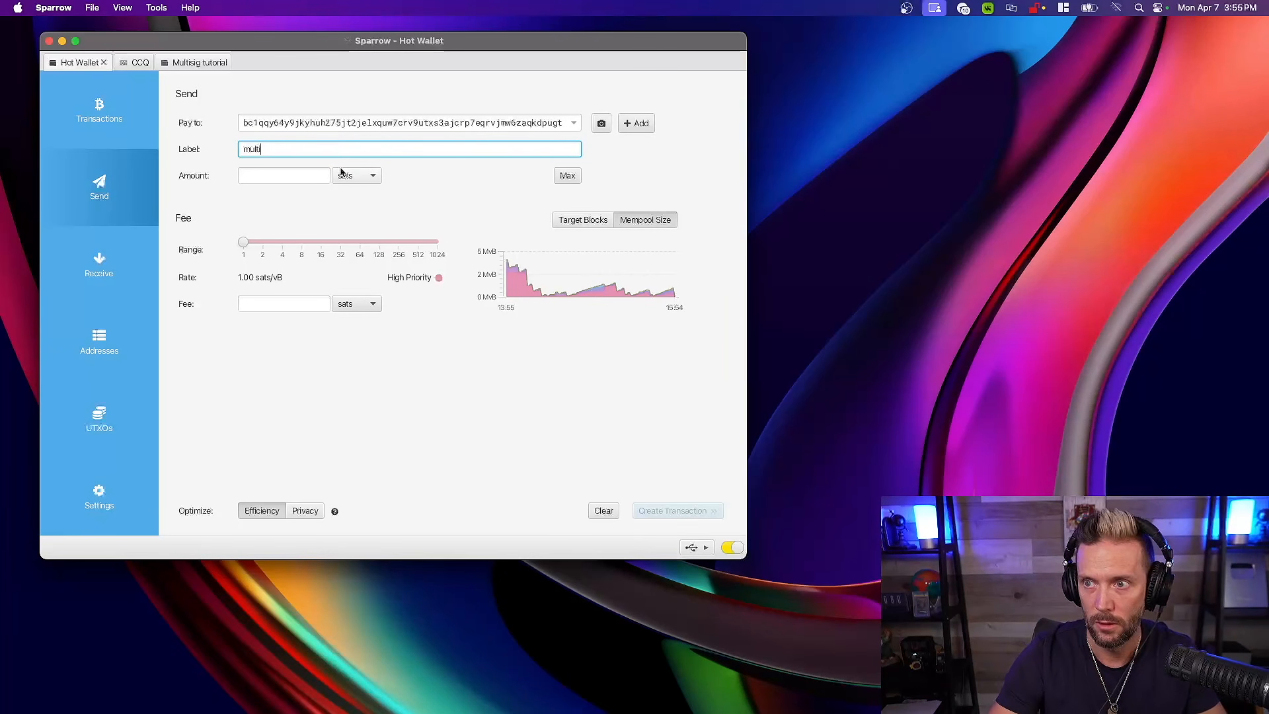
left_click(288, 177)
type("600000")
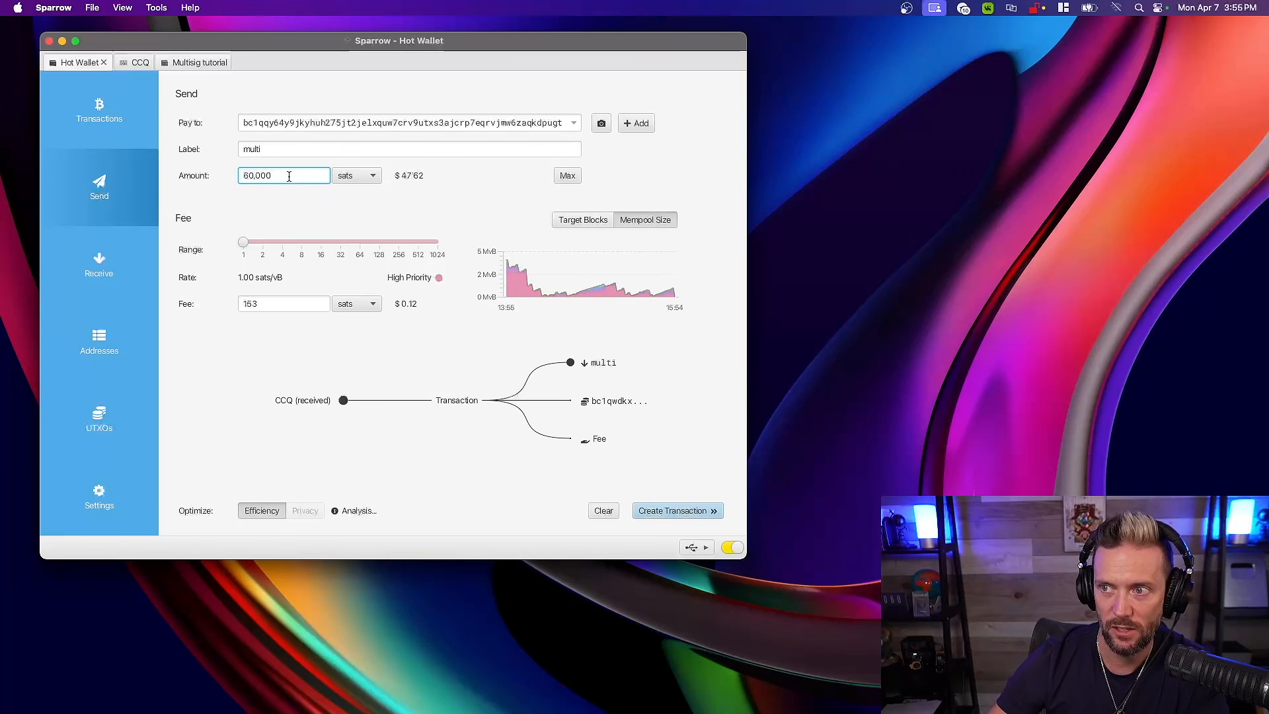
left_click_drag(243, 242, 255, 242)
Create, finalize, sign and broadcast the 60,000-sat multi payment, then close its tab.
left_click(660, 509)
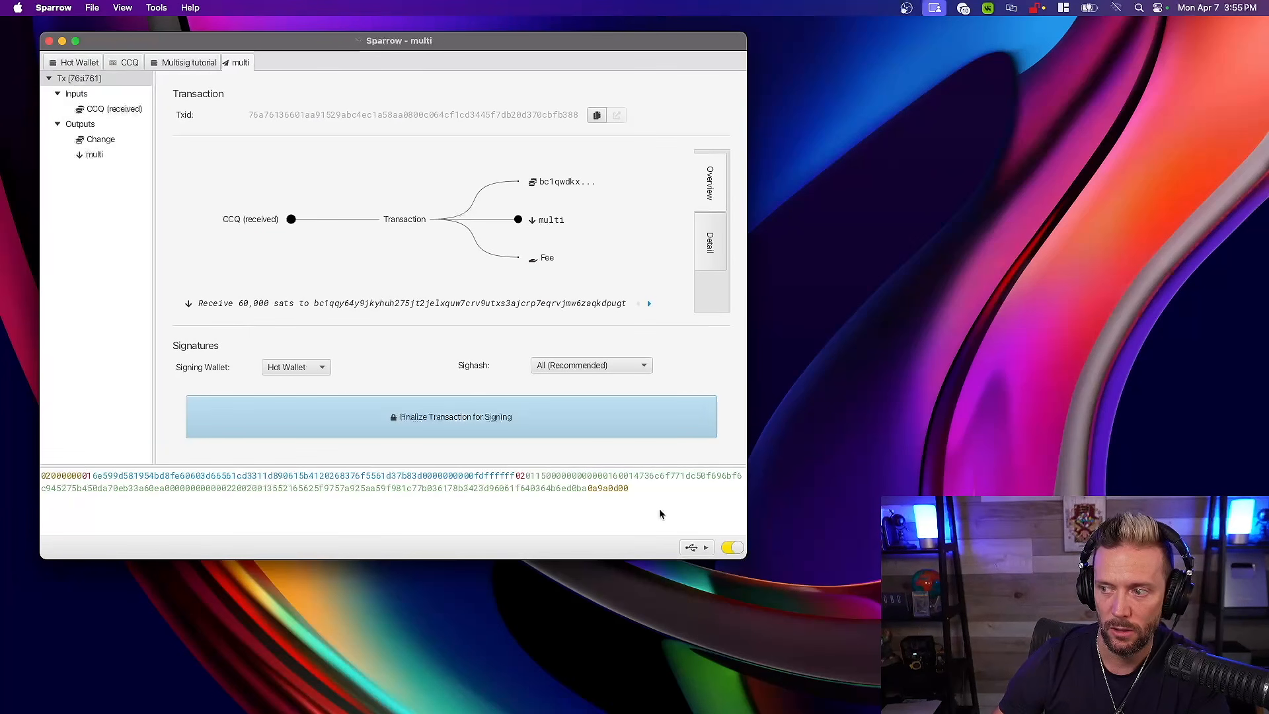
left_click(654, 423)
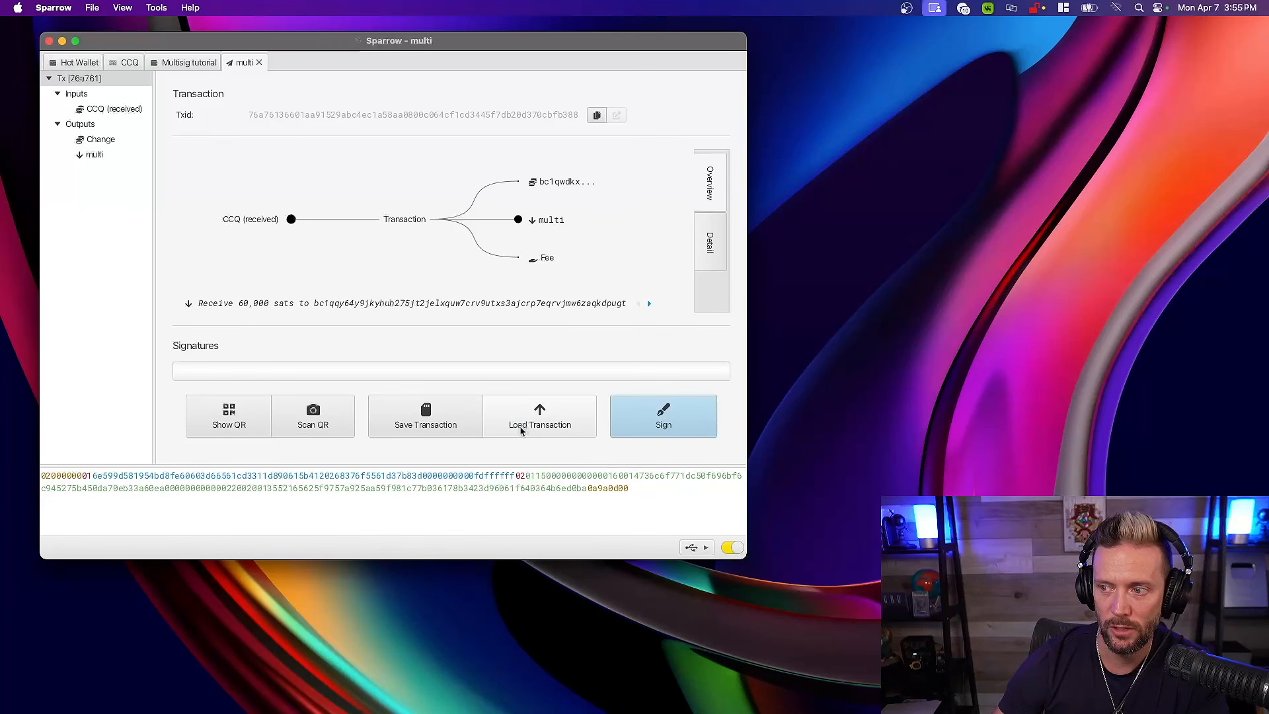
left_click(655, 424)
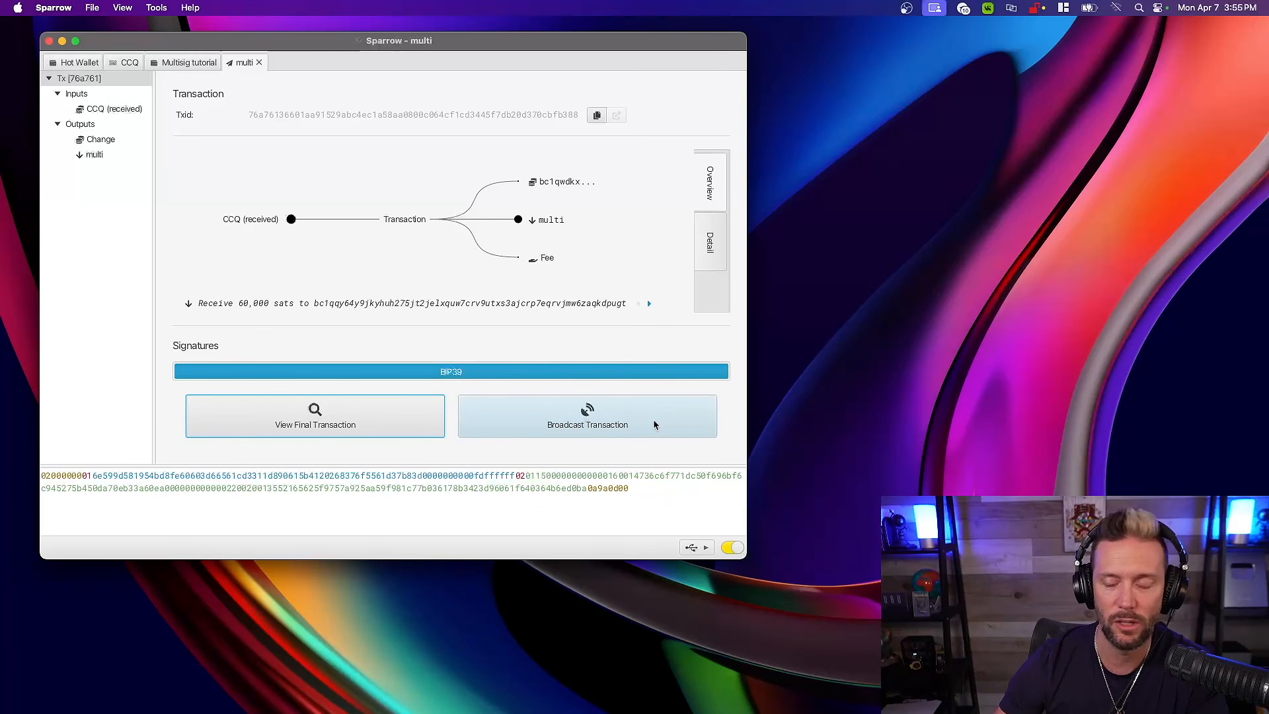
left_click(578, 430)
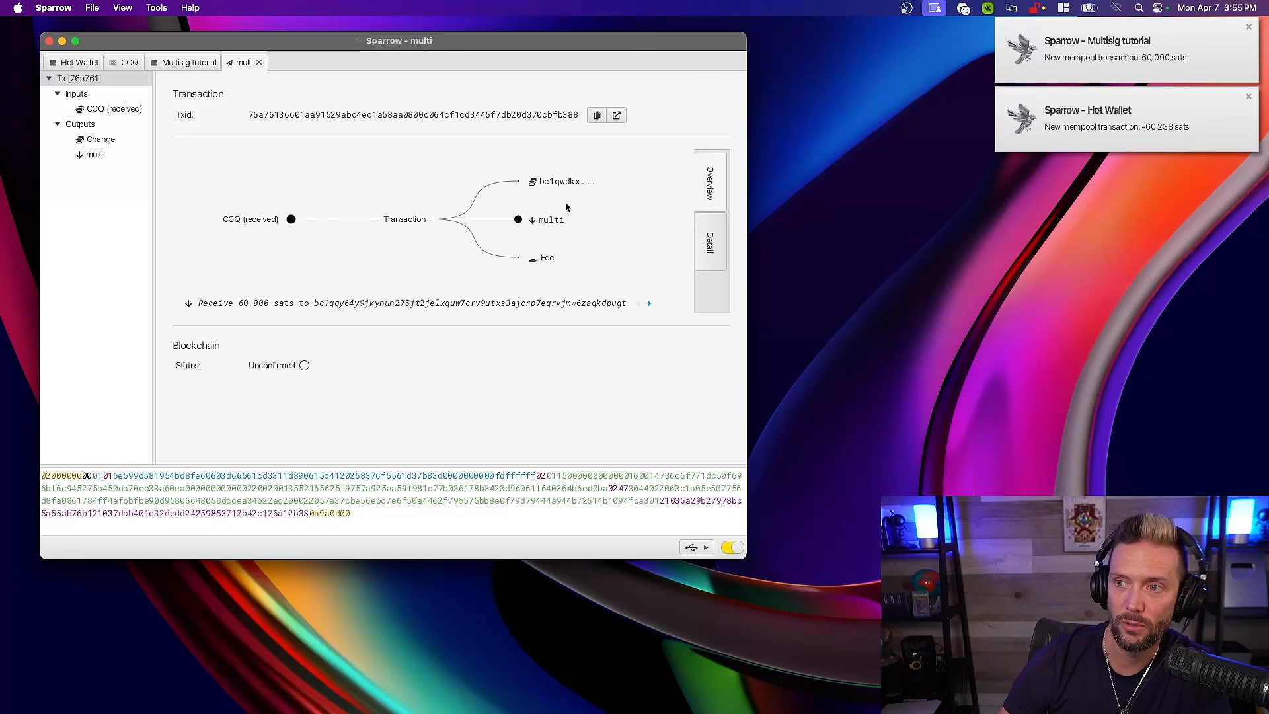
left_click(259, 62)
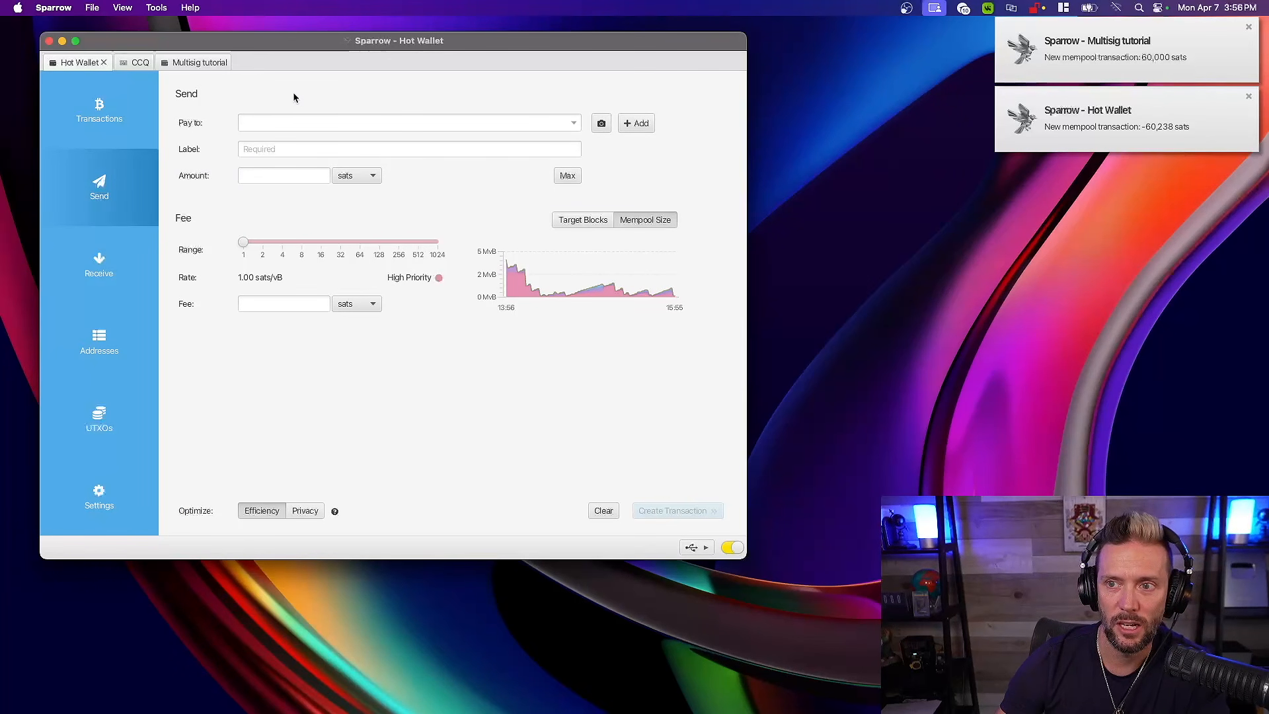
Check the outgoing multi payment in Hot Wallet and the 60,000 sats received in Multisig tutorial.
left_click(84, 110)
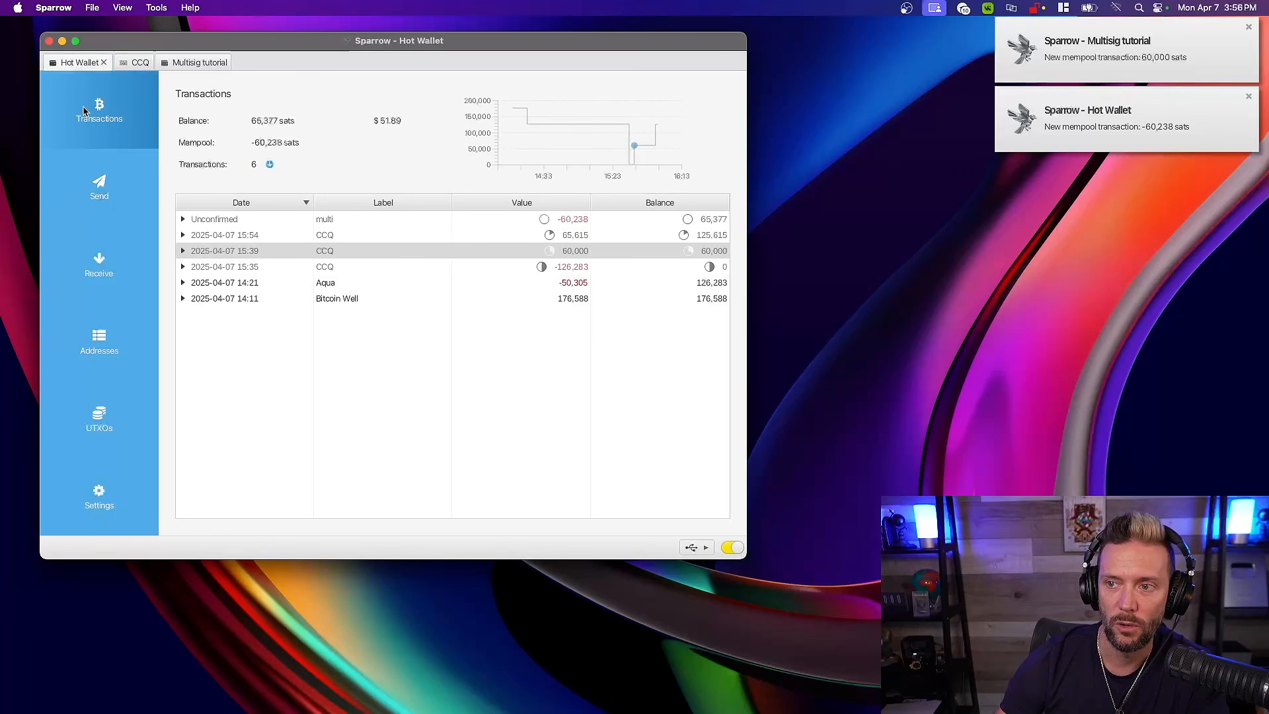
left_click(239, 219)
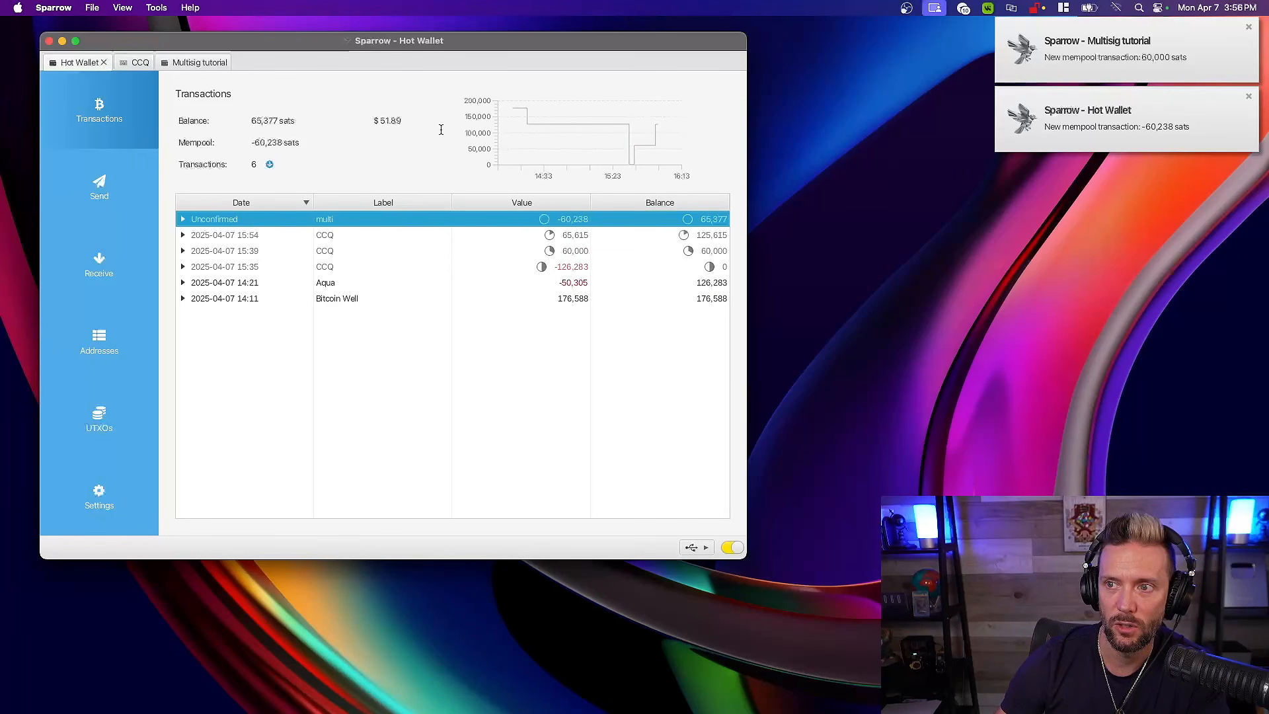
left_click(191, 64)
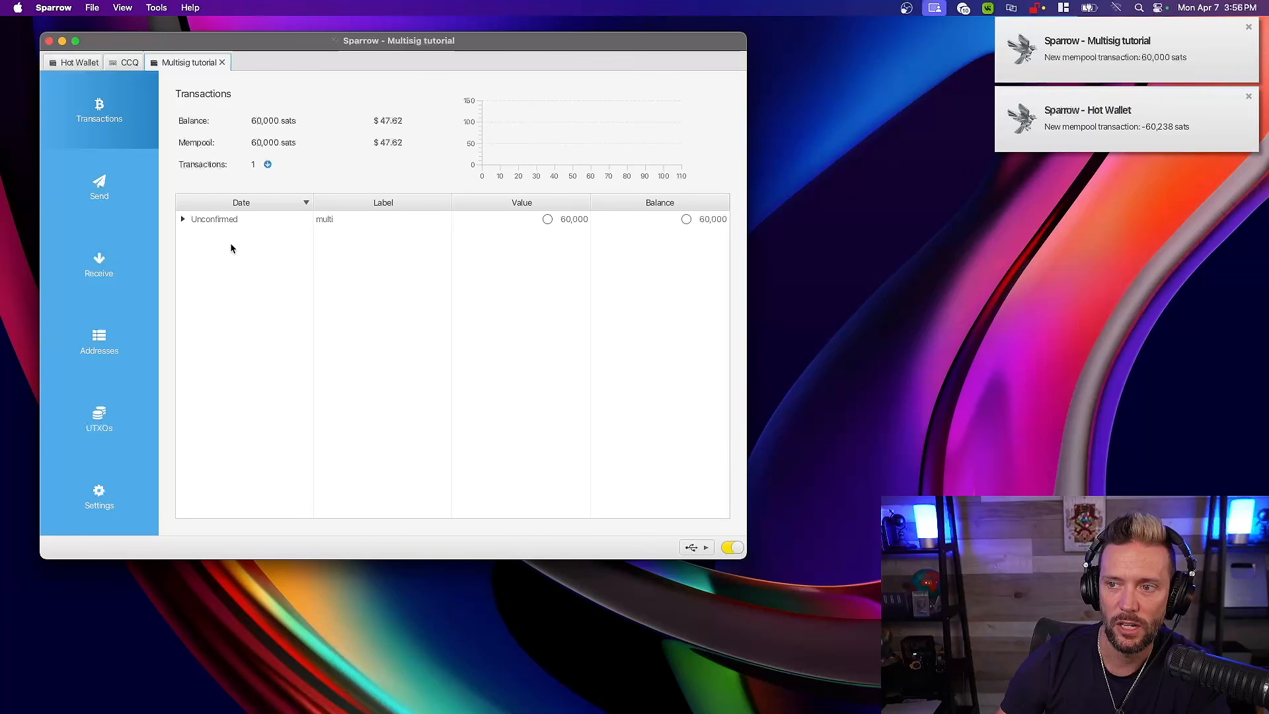
left_click(213, 222)
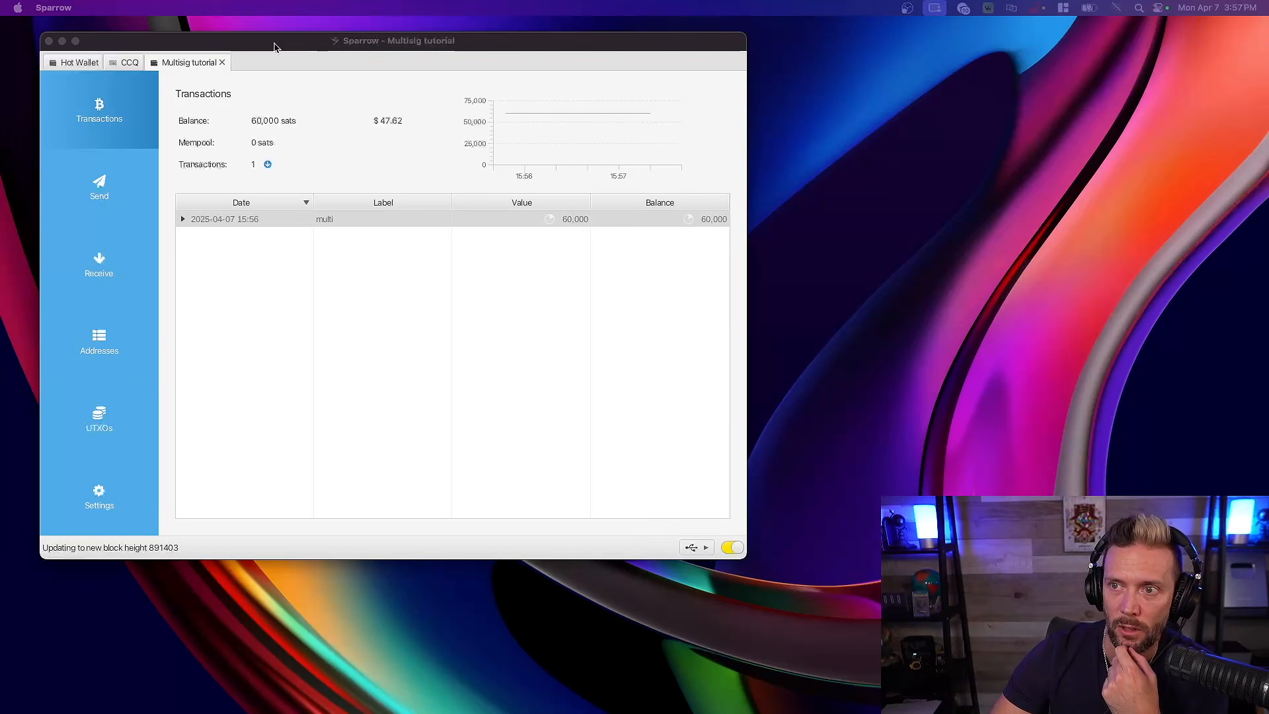
left_click(275, 46)
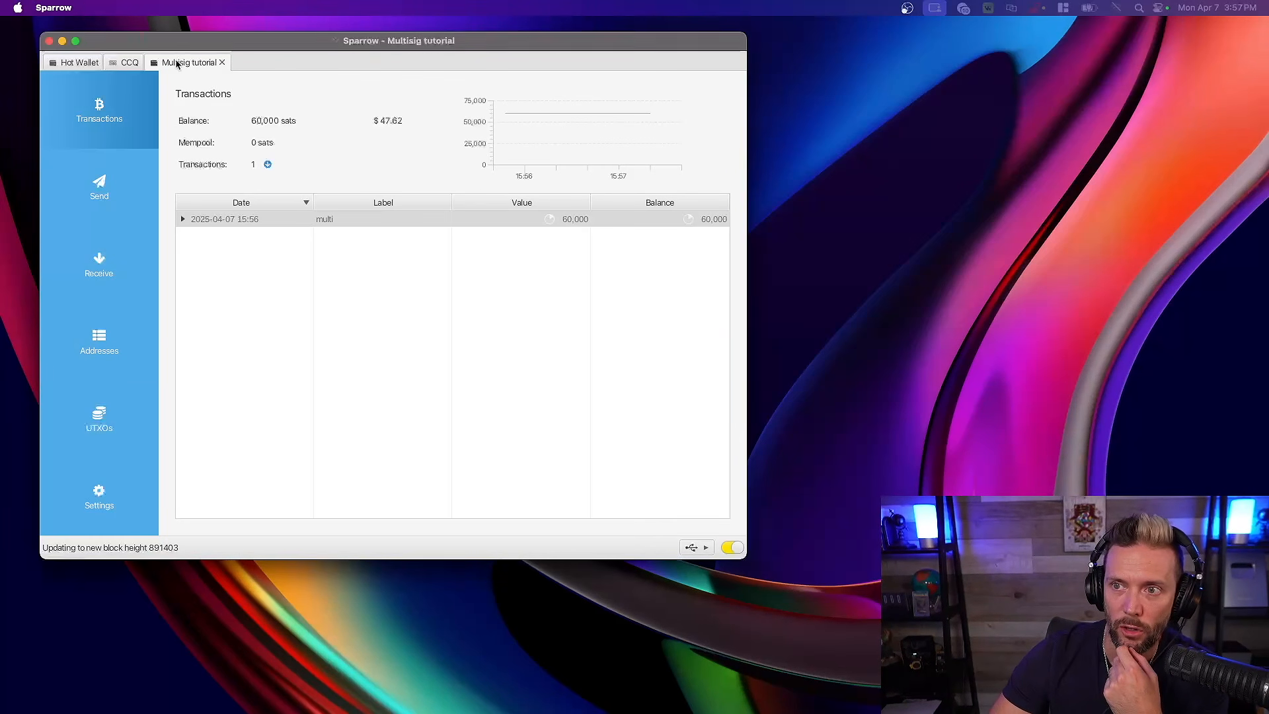
Create a max-amount payment labelled 'hot' from Multisig tutorial to the Hot Wallet at about 1.8 sats/vB.
left_click(101, 190)
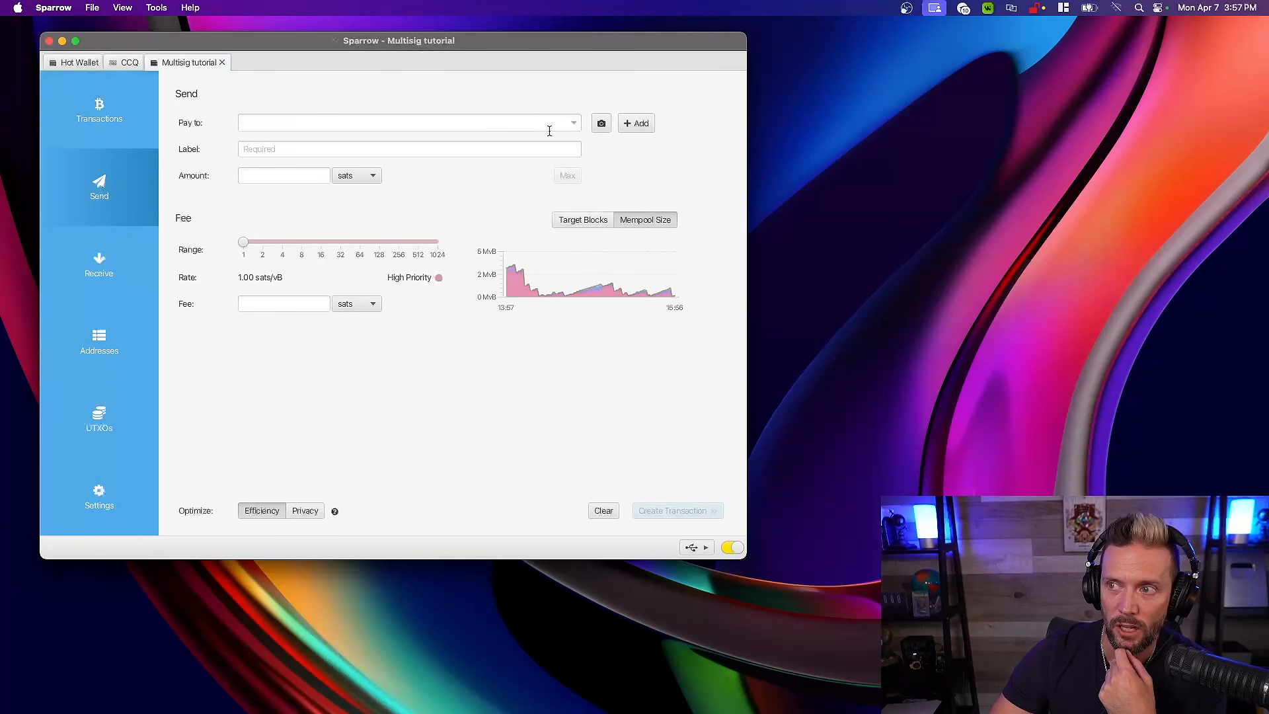
left_click(573, 124)
left_click(299, 137)
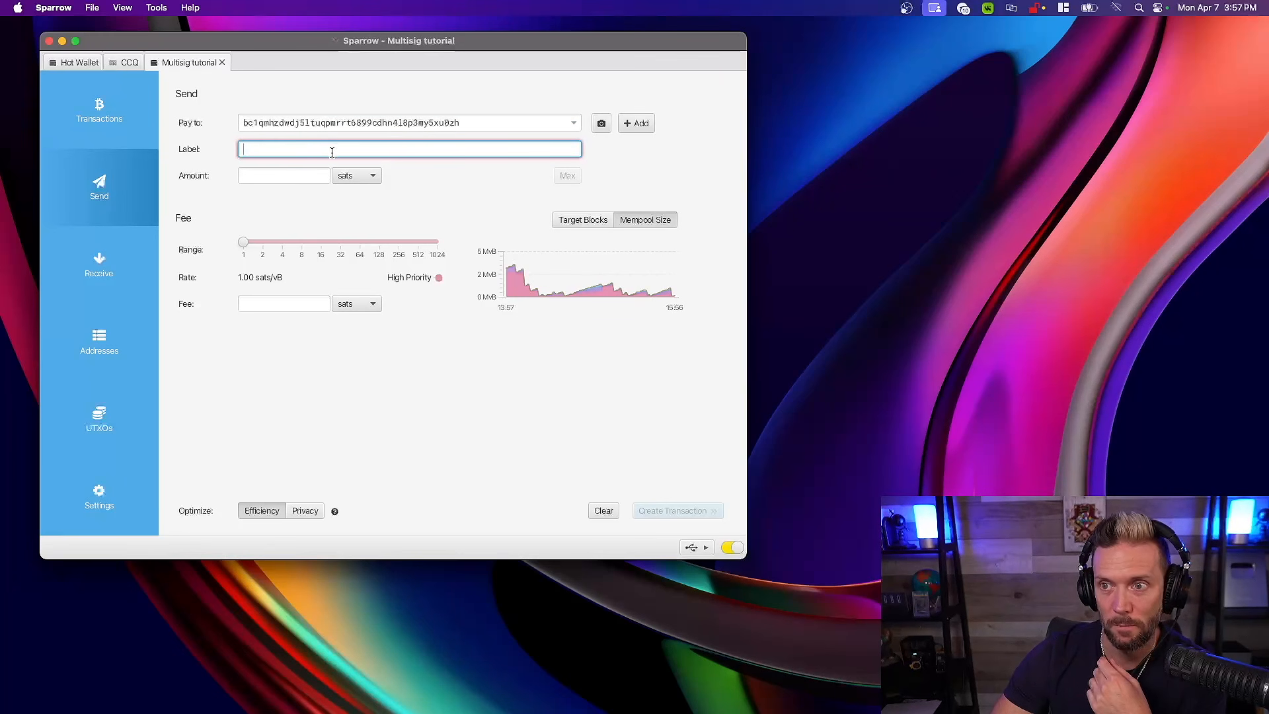
type("hot")
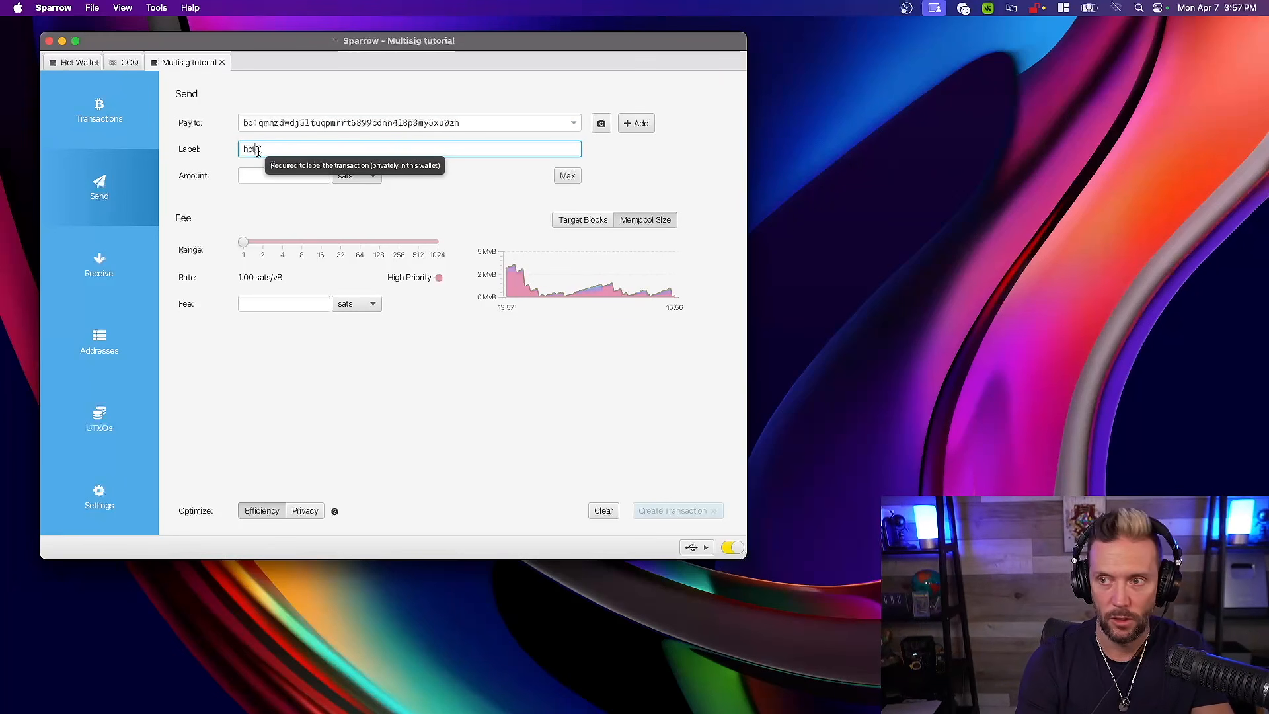
left_click(396, 215)
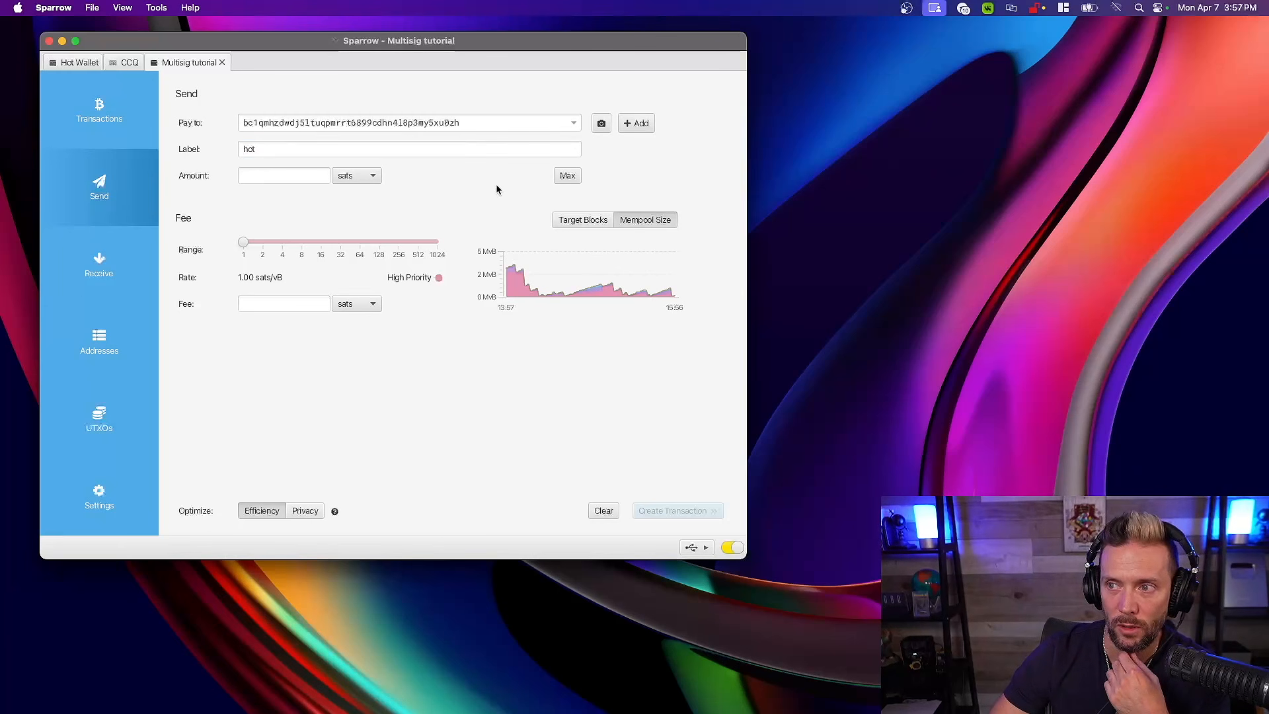
left_click(566, 180)
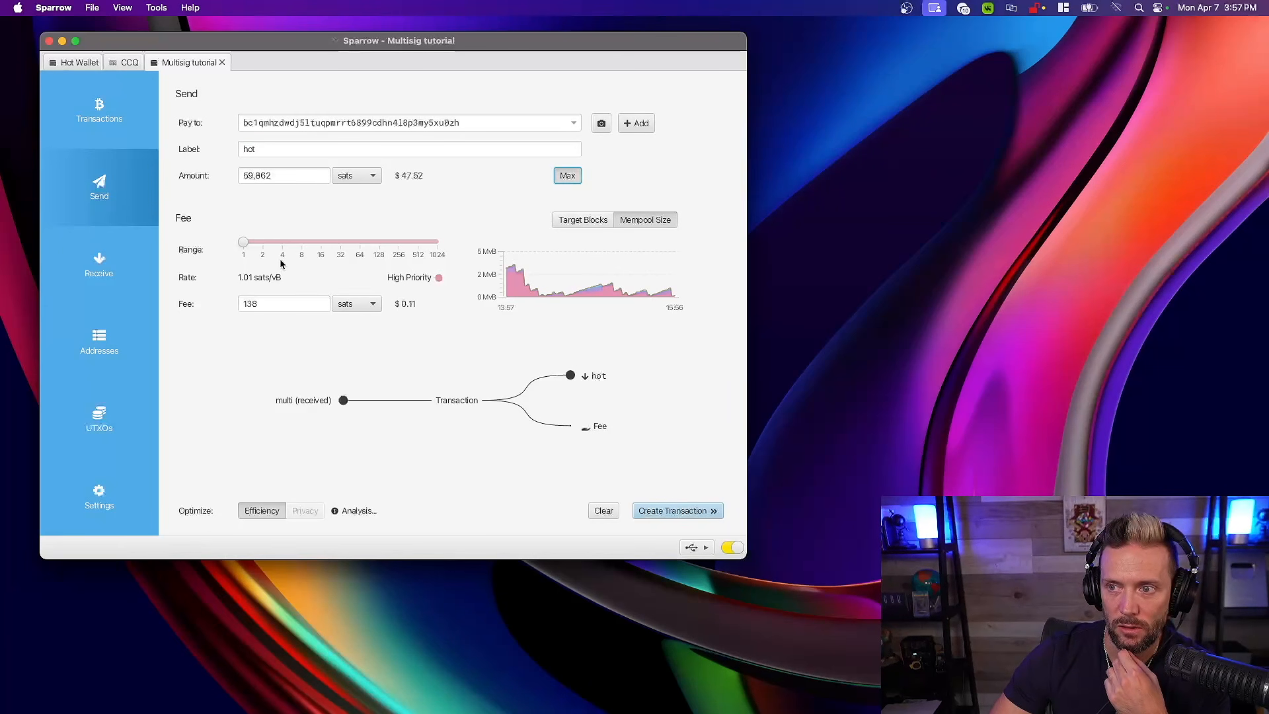
left_click_drag(244, 245, 262, 245)
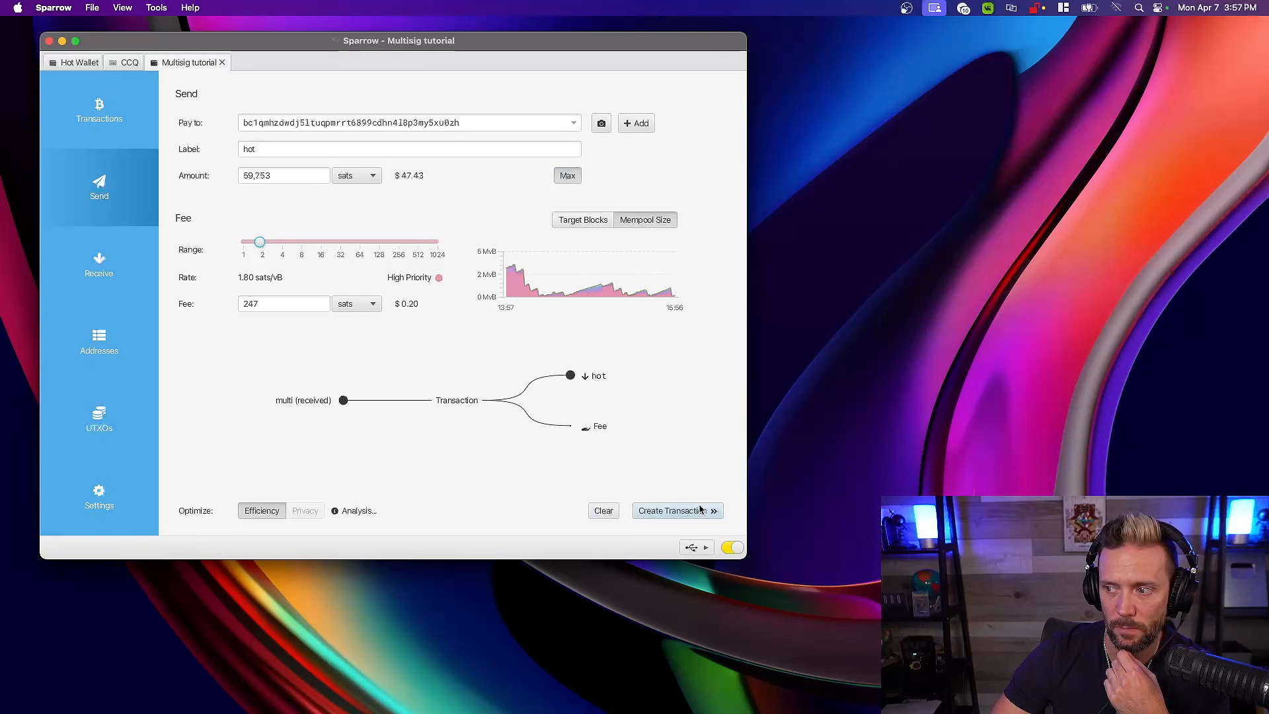
left_click(659, 515)
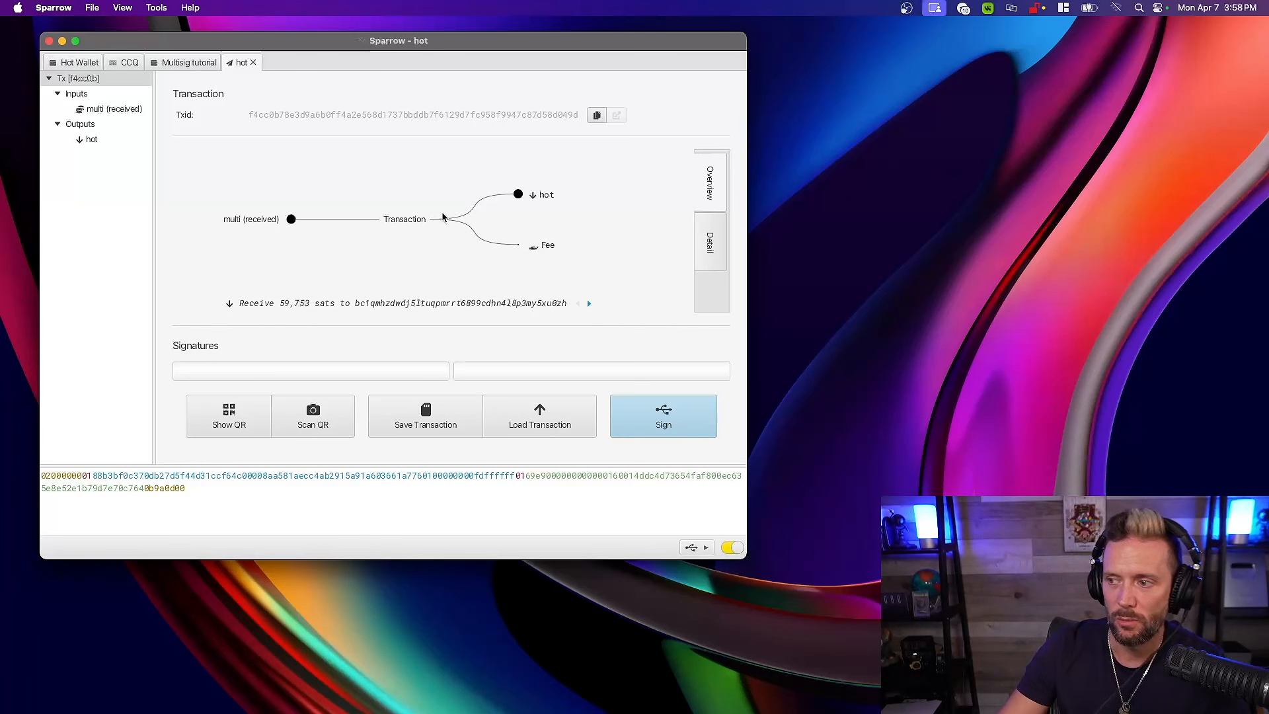
Sign the 59,753-sat hot transaction with the Mk4 Coldcard, giving it 1 of 2 signatures.
left_click(644, 433)
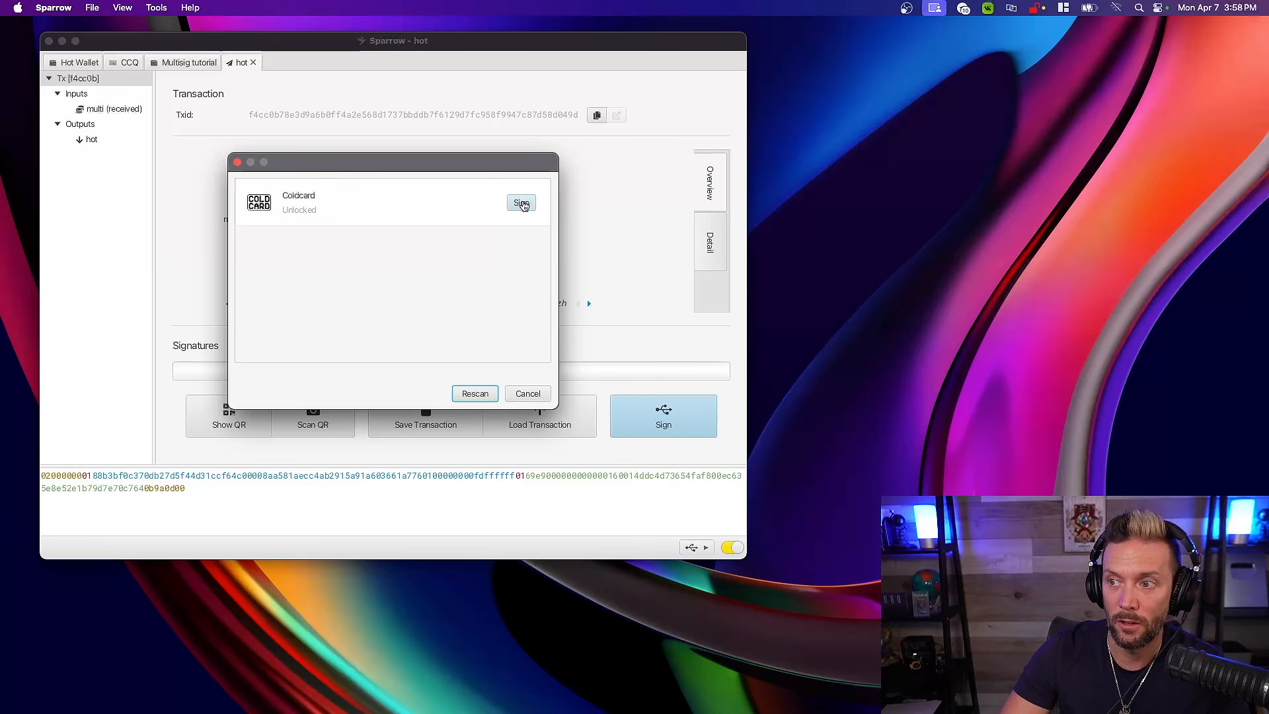
left_click(522, 204)
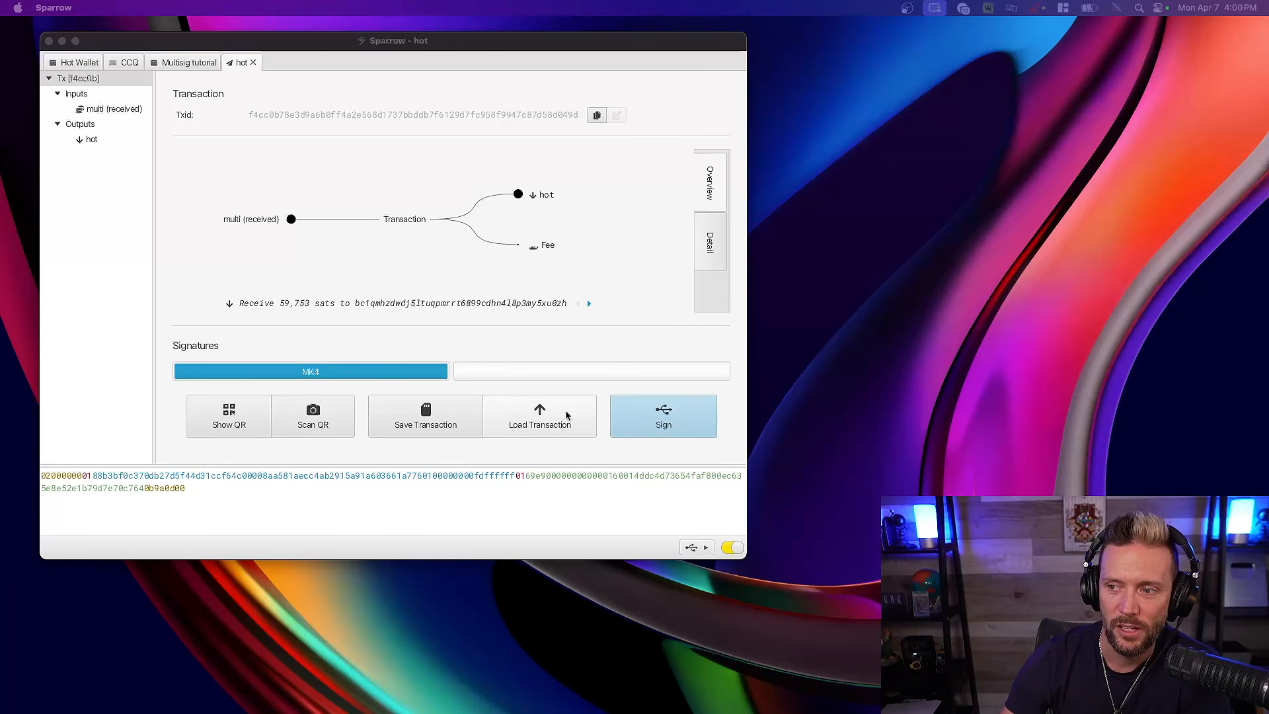
Save the Mk4-signed hot transaction as hot.psbt in the Desktop folder.
left_click(399, 422)
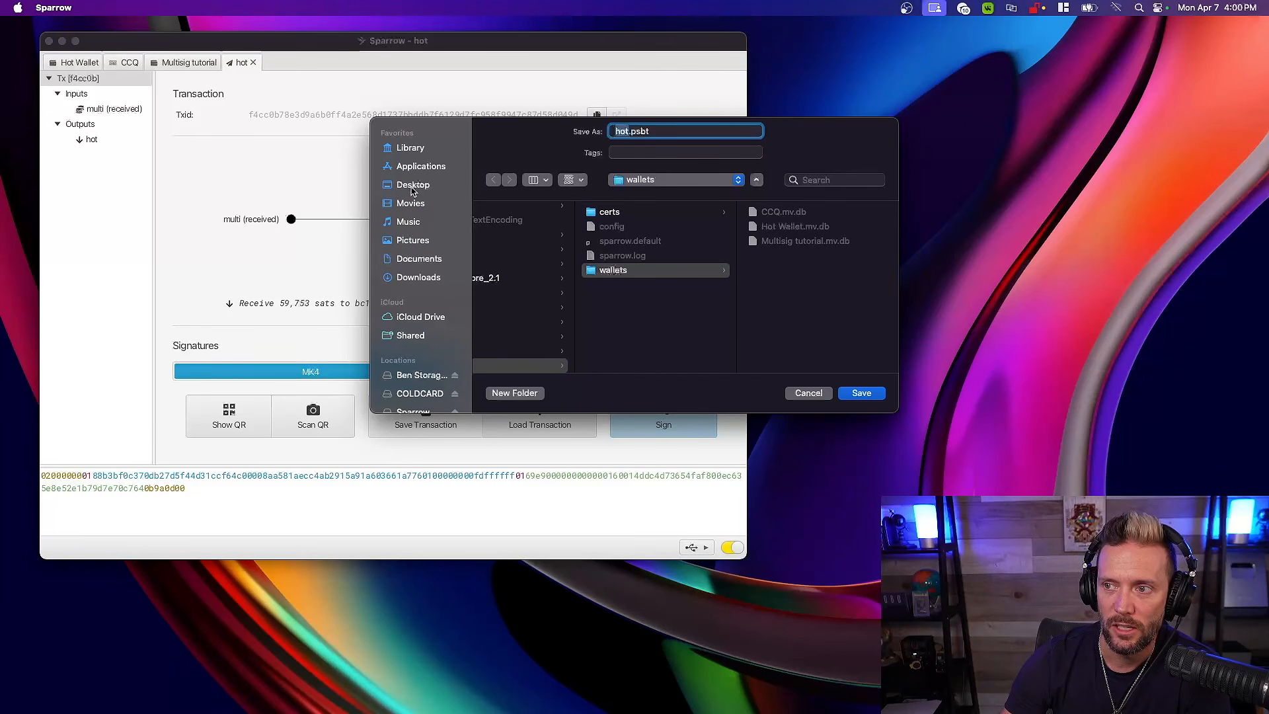
left_click(412, 190)
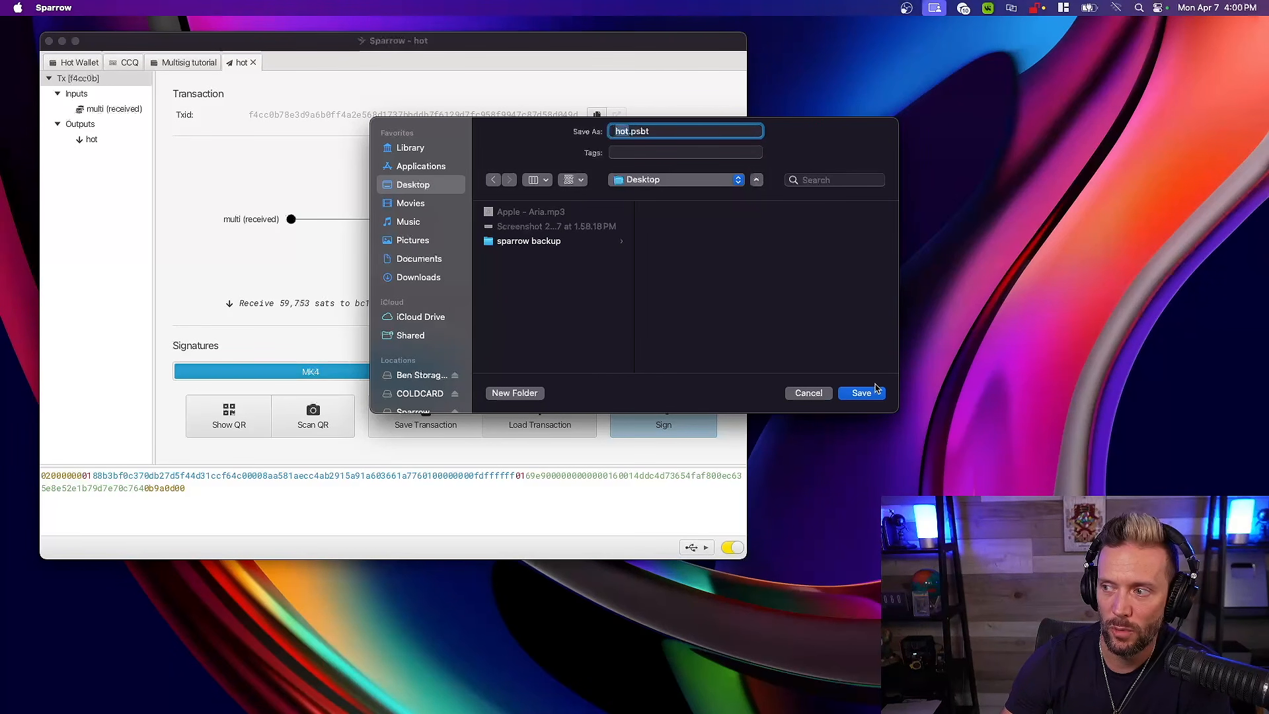
left_click(877, 392)
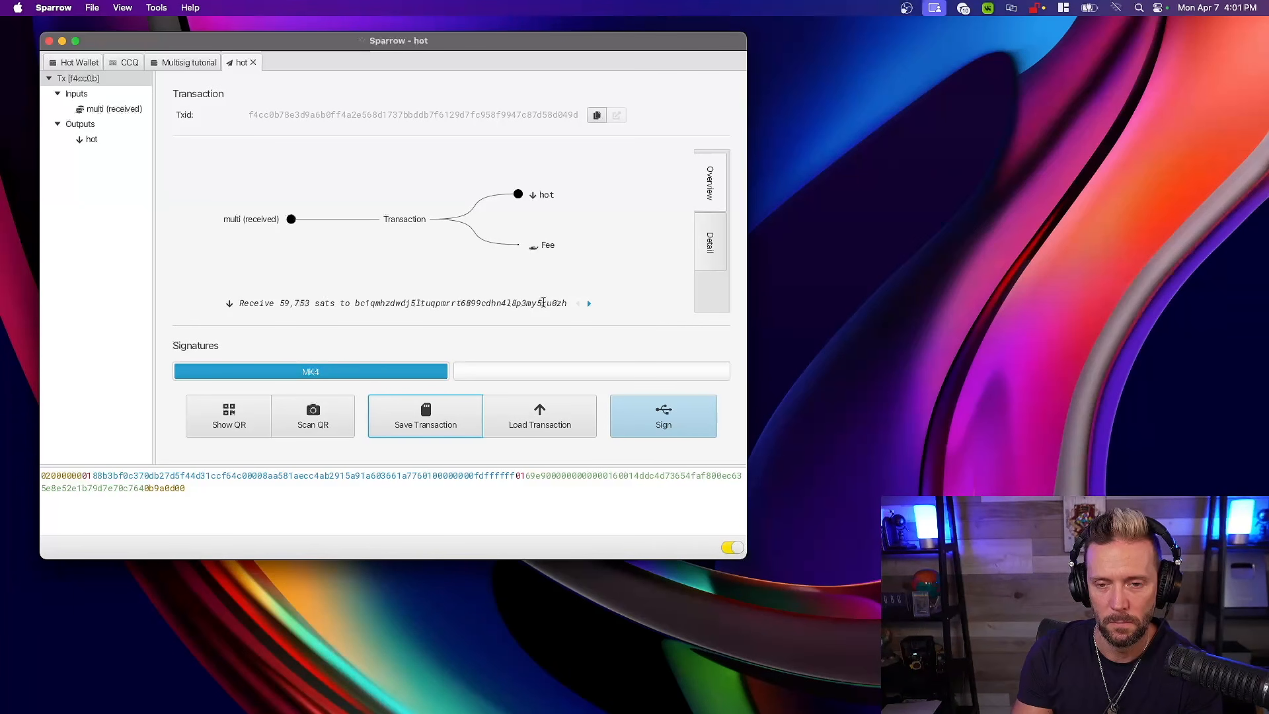
Add the CCQ Coldcard's second signature so the hot transaction is fully signed.
left_click(656, 424)
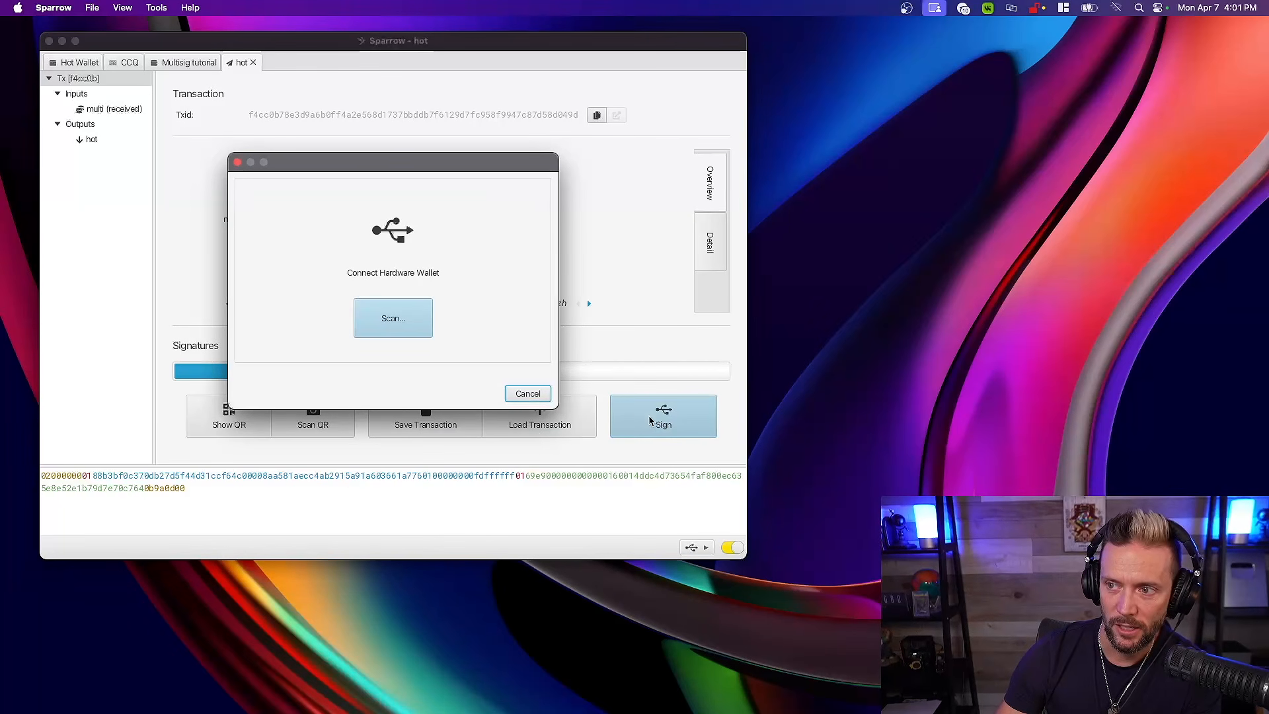
left_click(401, 321)
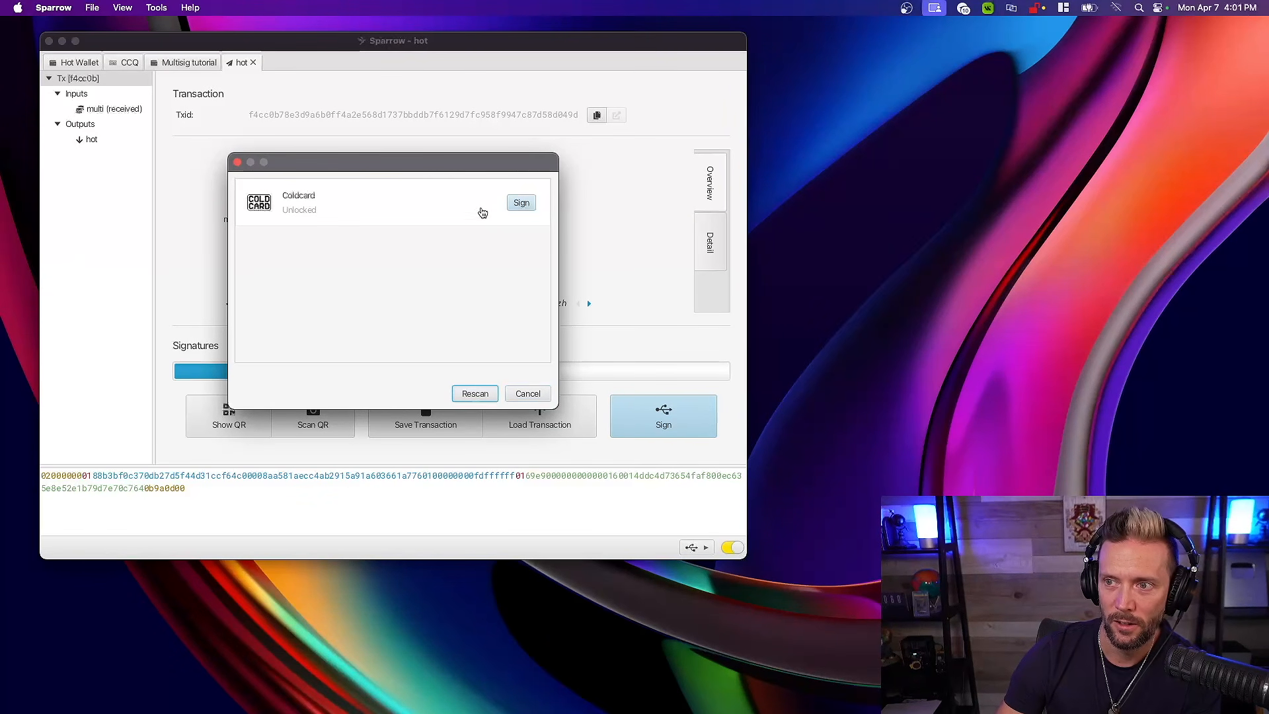
left_click(517, 206)
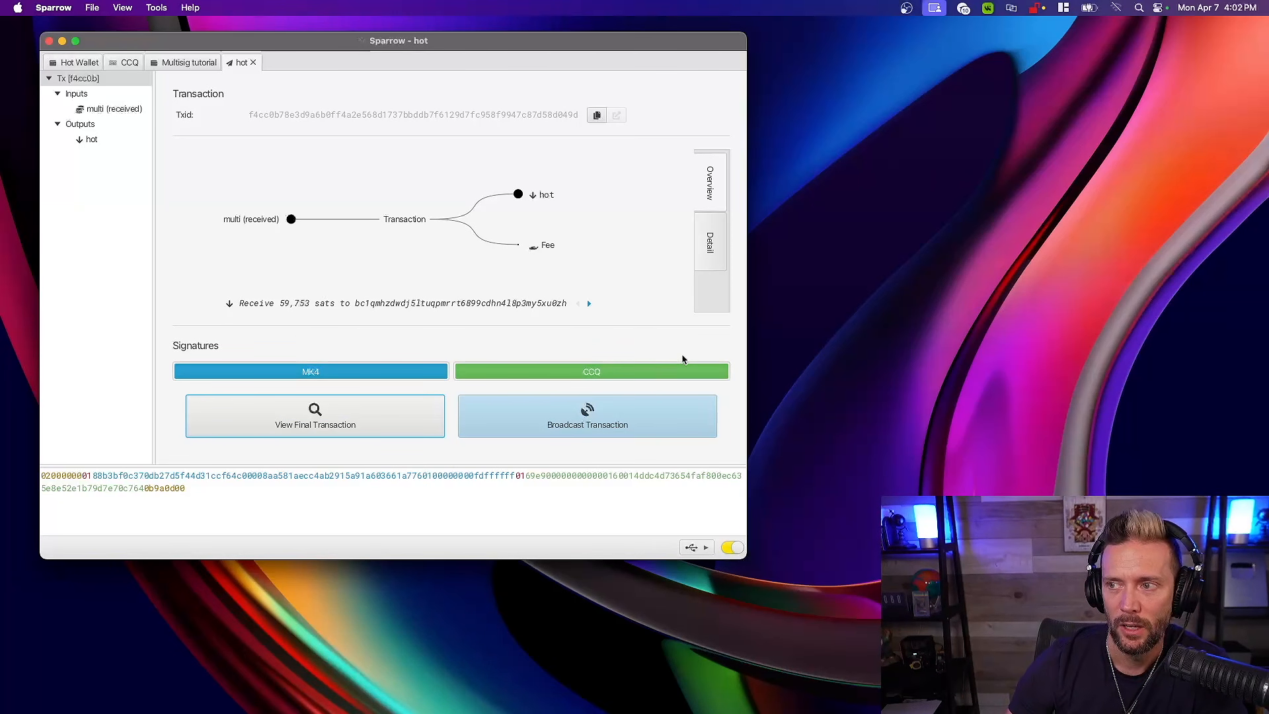
left_click(566, 421)
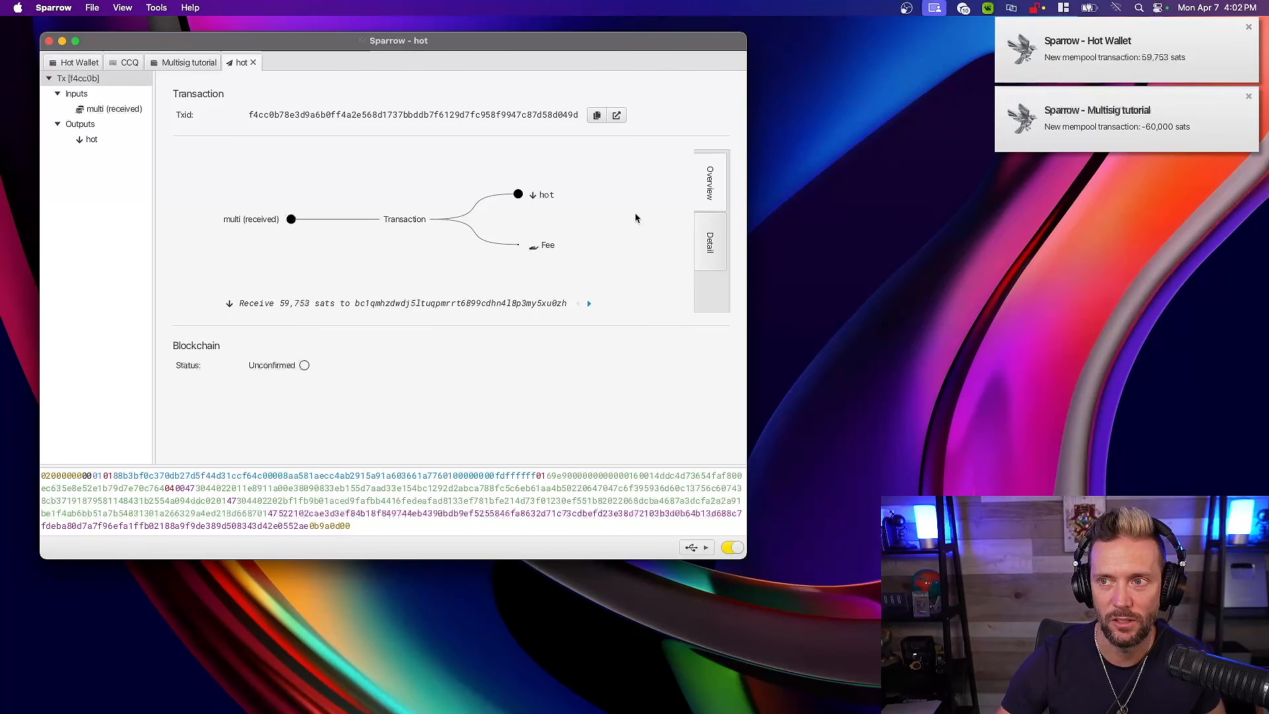
left_click(253, 63)
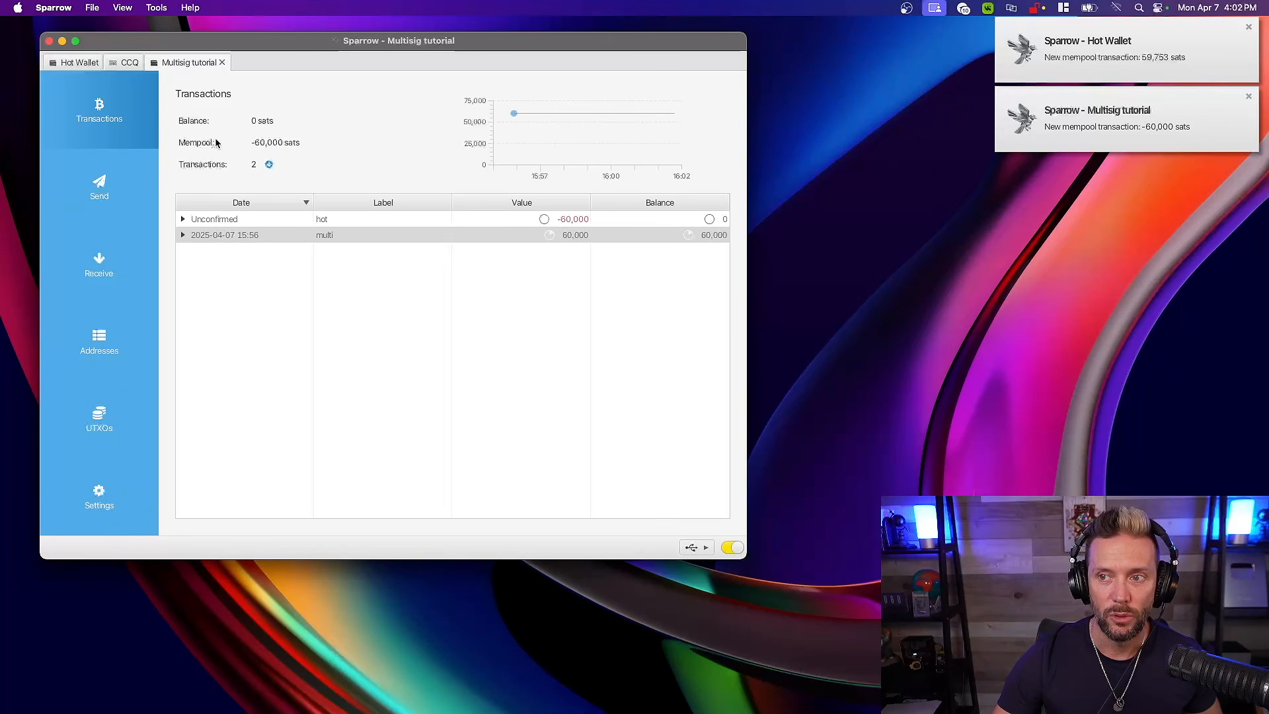
left_click(215, 220)
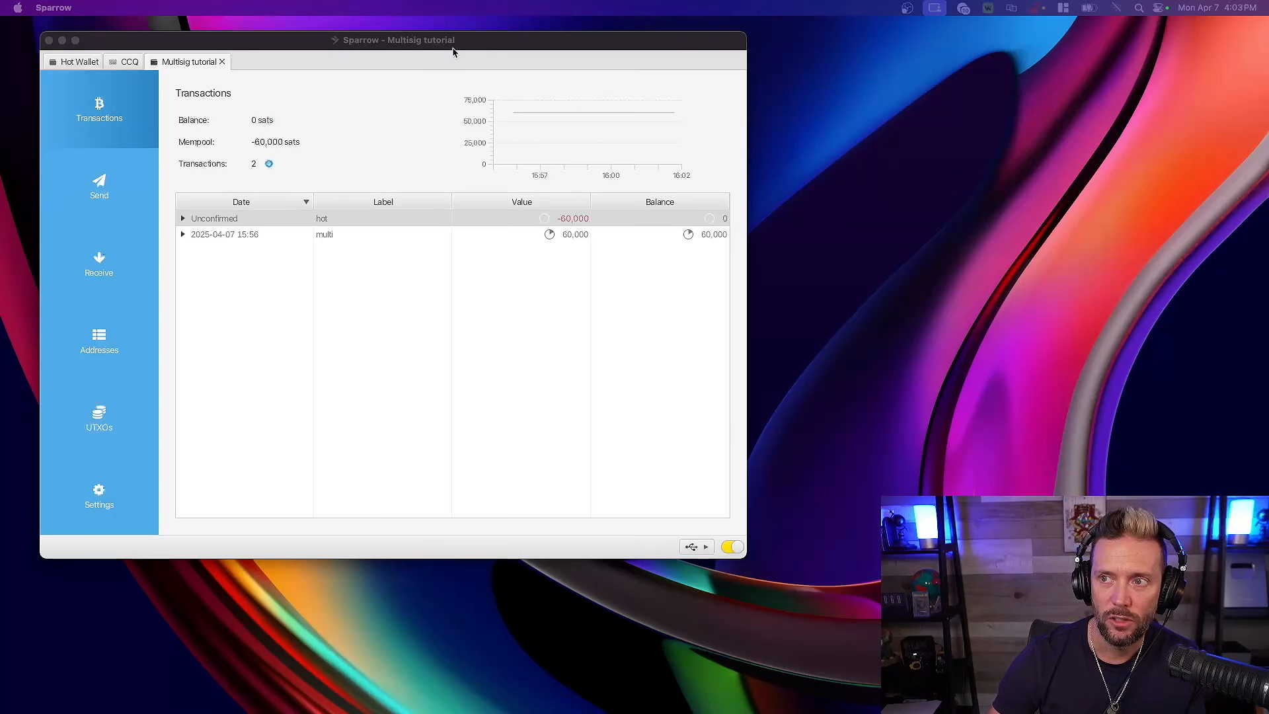
left_click(316, 48)
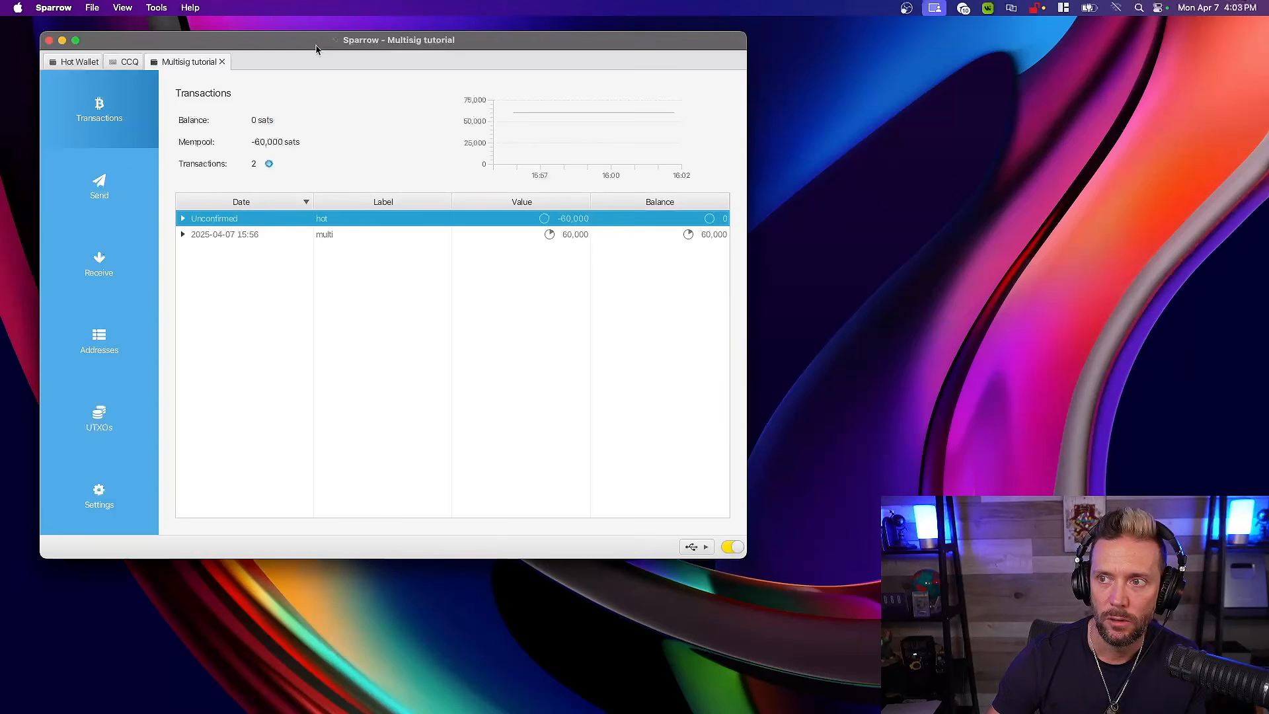
left_click(170, 63)
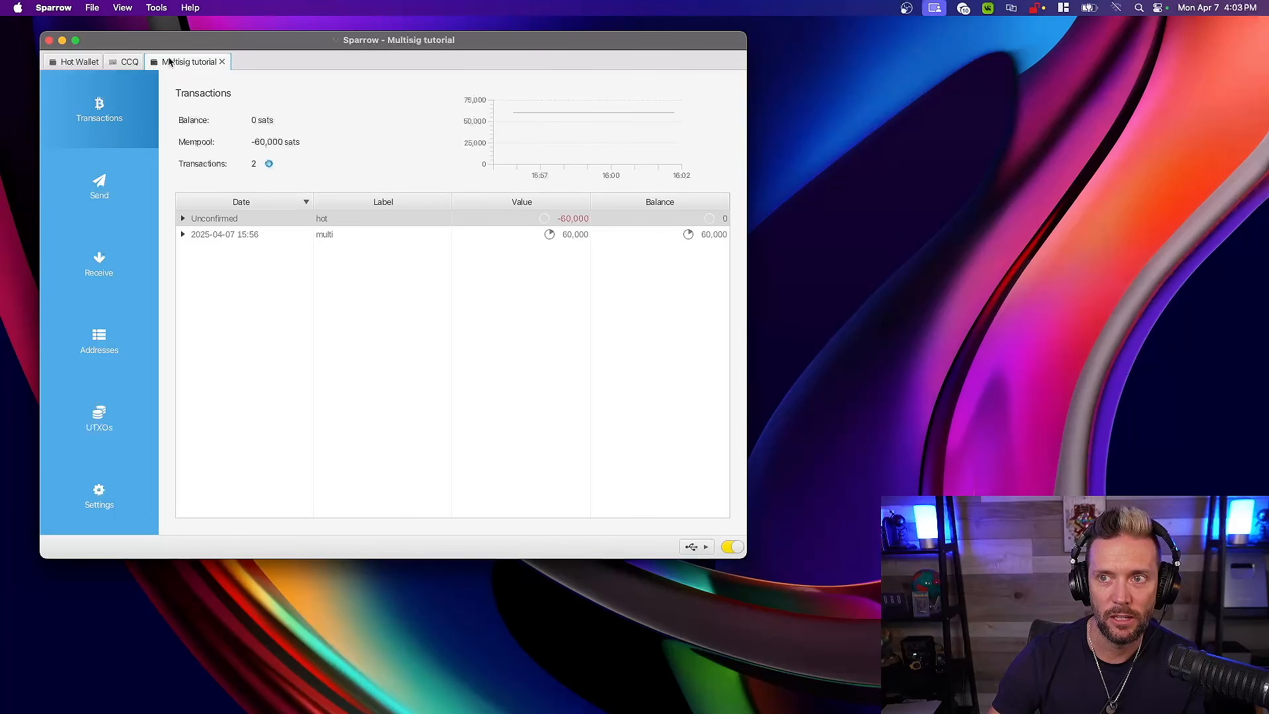
Export the Multisig tutorial wallet in Sparrow format as Multisig tutorial-sparrow.mv.db on the Desktop.
left_click(103, 8)
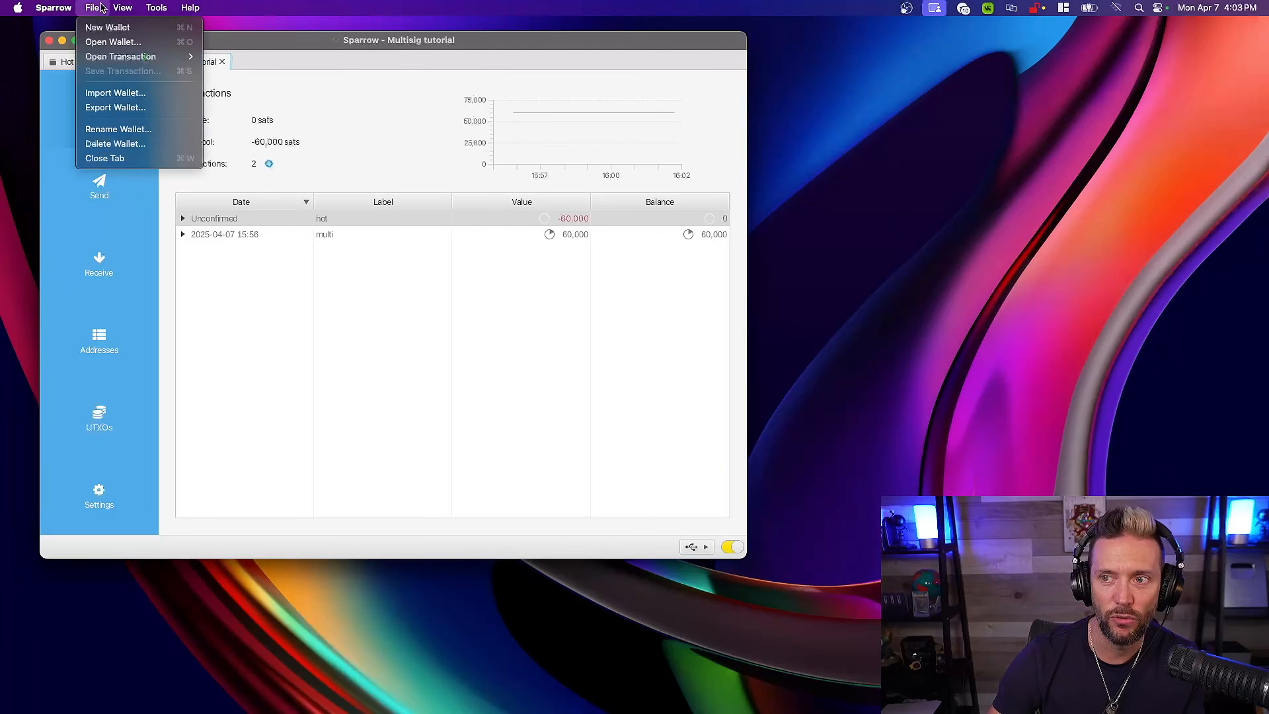
left_click(96, 107)
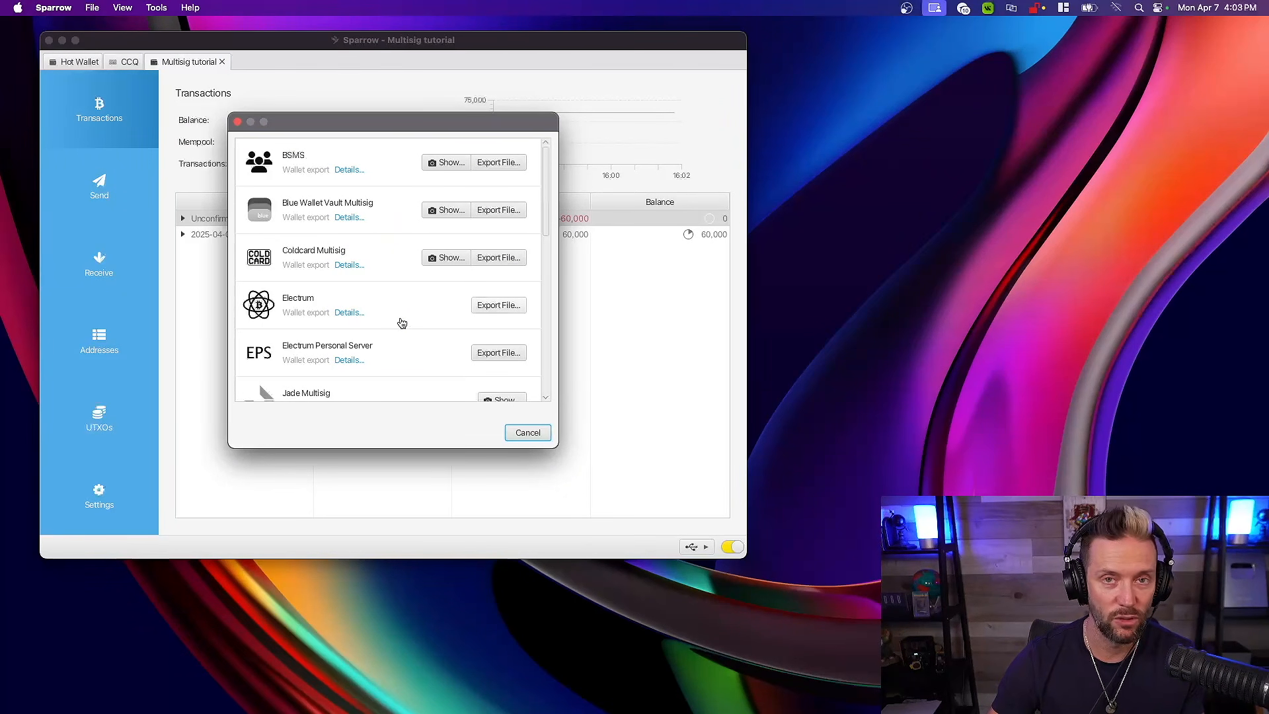
scroll(402, 323, "down", 10)
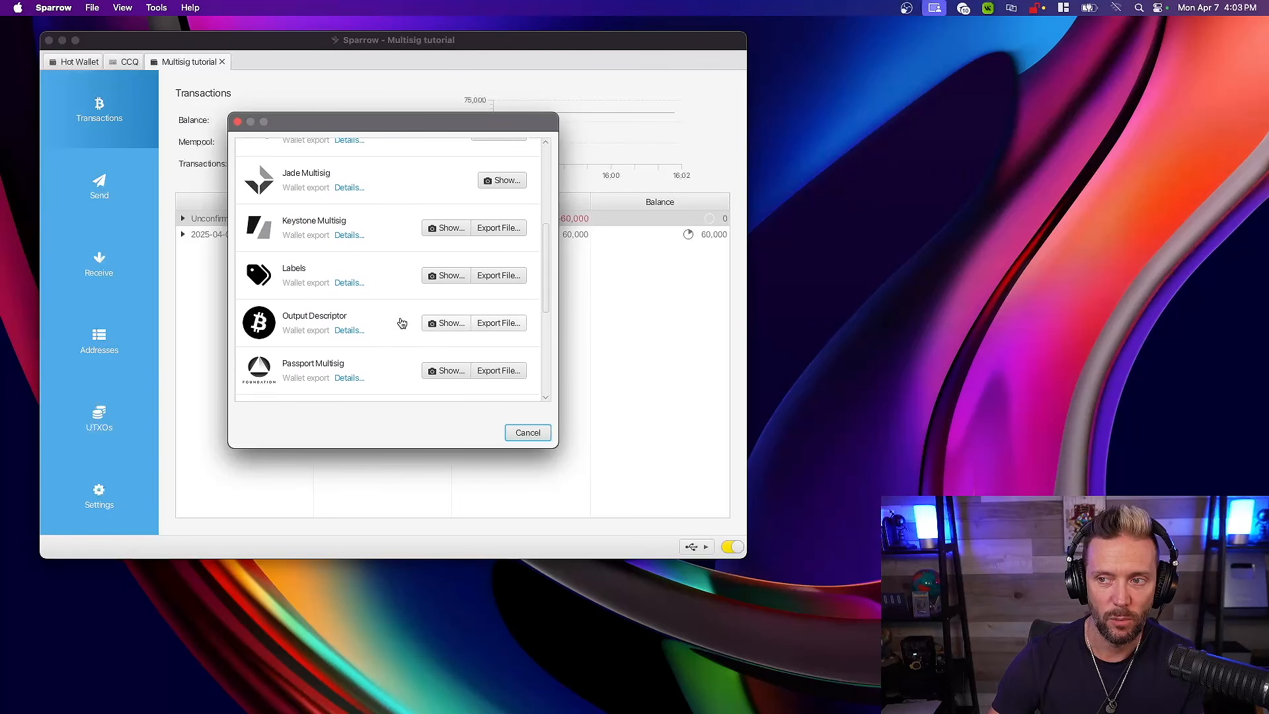
scroll(401, 323, "down", 3)
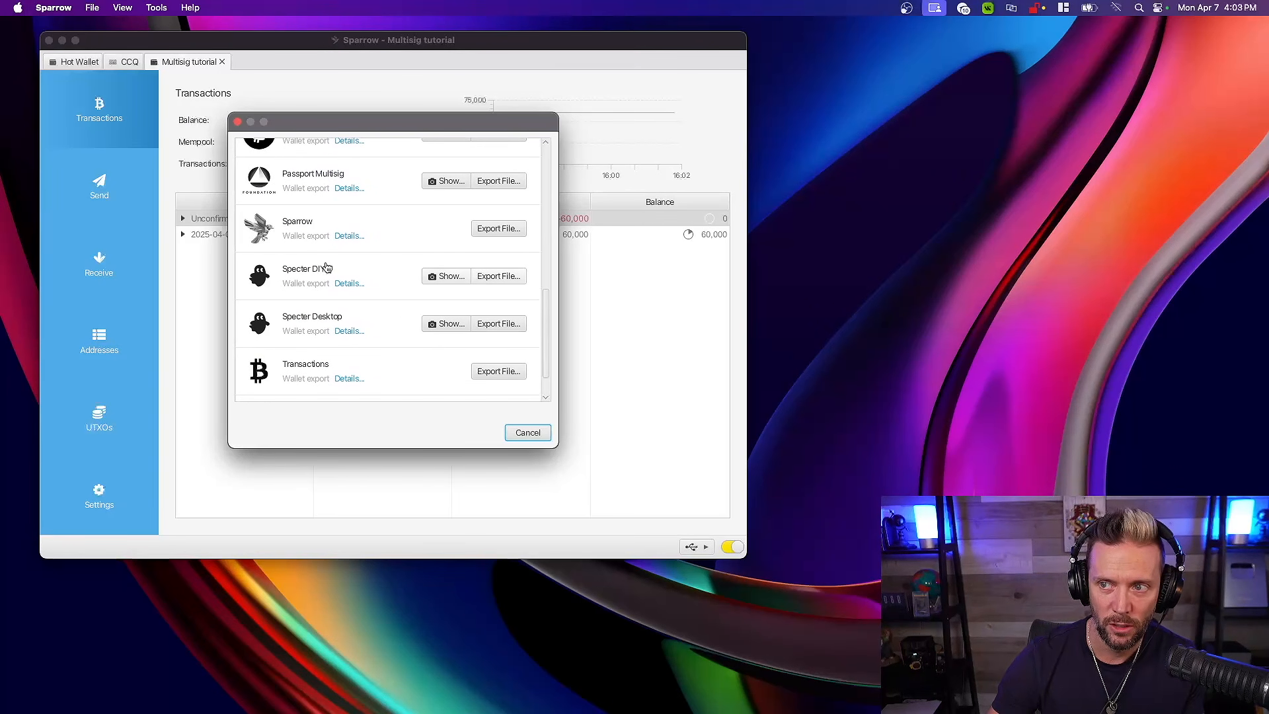
left_click(497, 230)
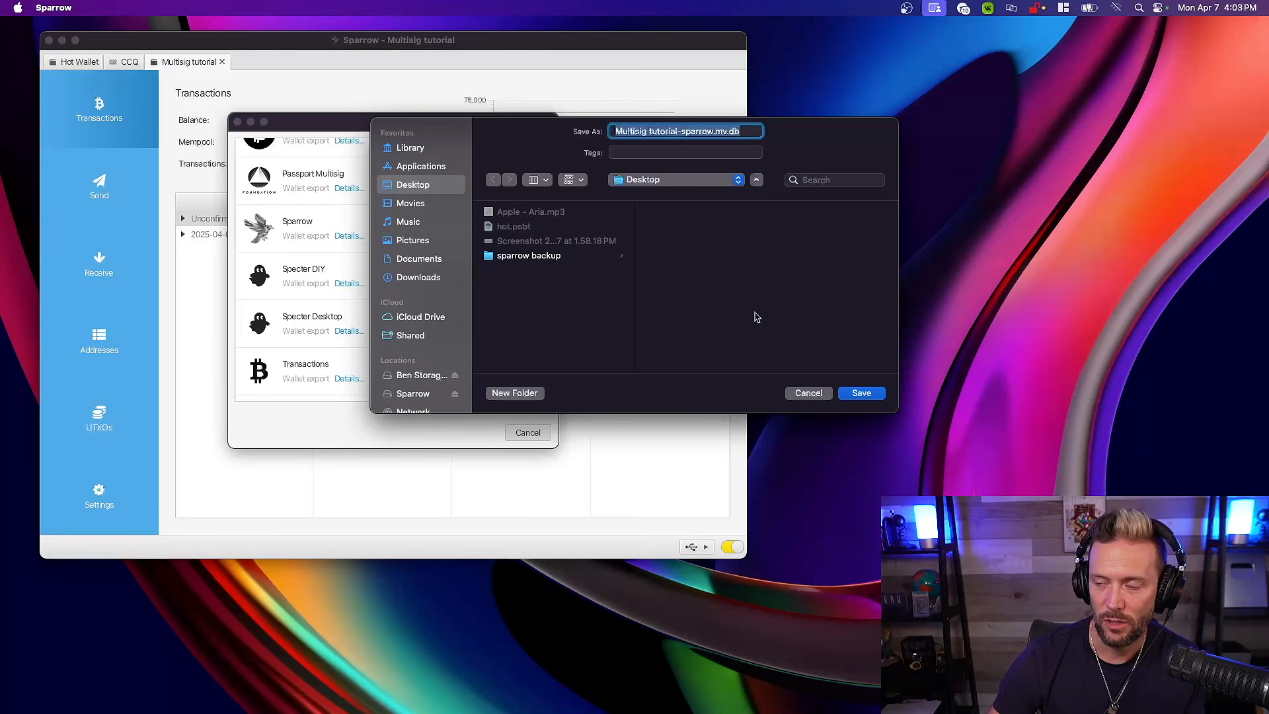
left_click(866, 392)
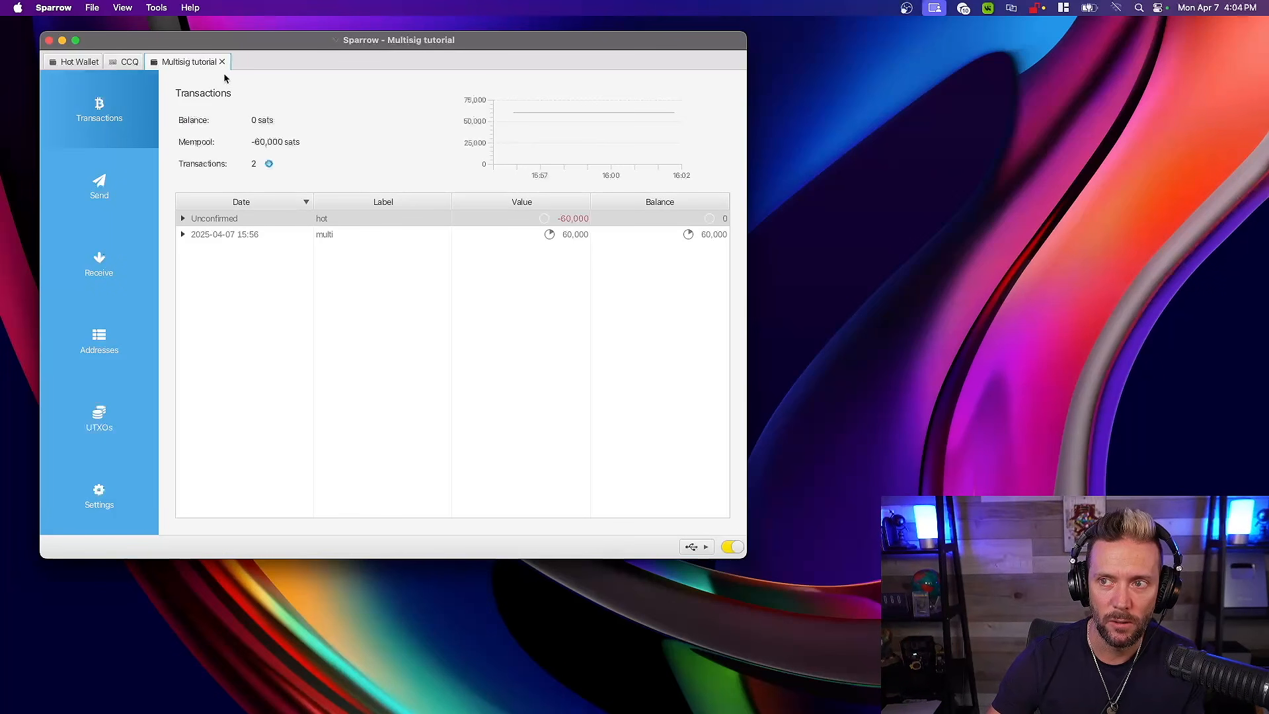
Load the Desktop backup Multisig tutorial-sparrow.mv.db through Sparrow's wallet import.
left_click_drag(204, 45, 204, 44)
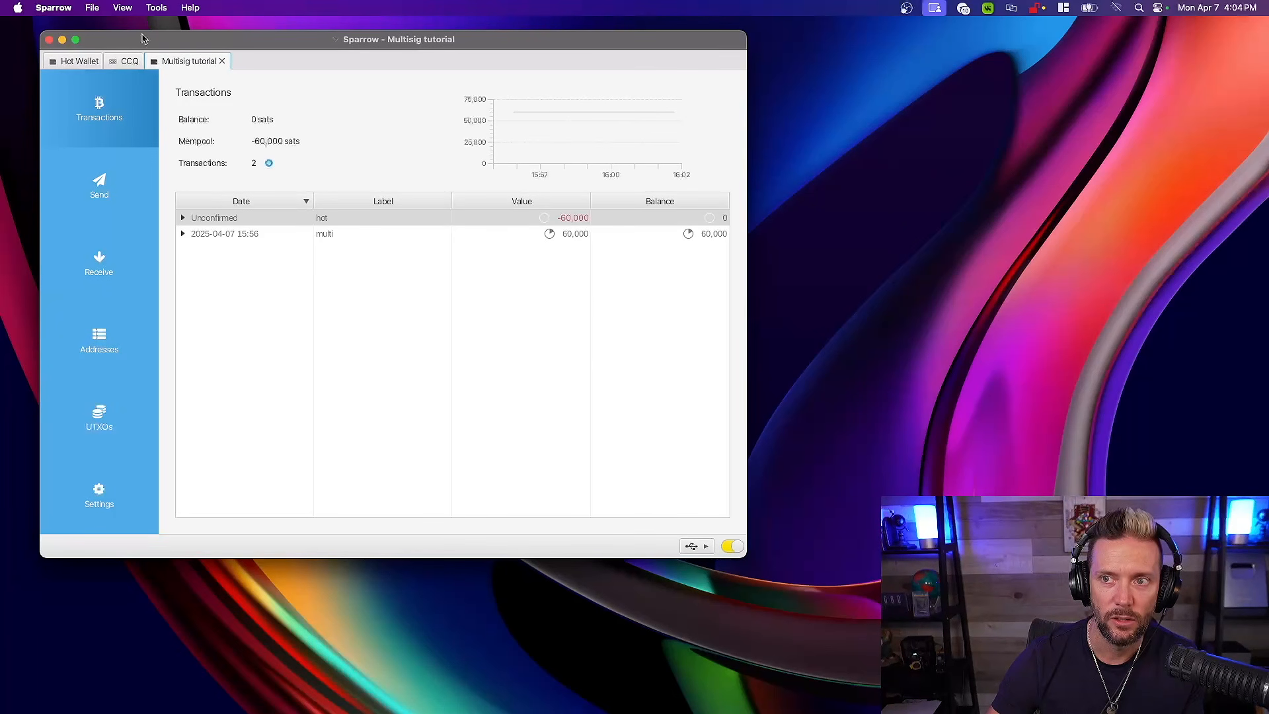
left_click(91, 8)
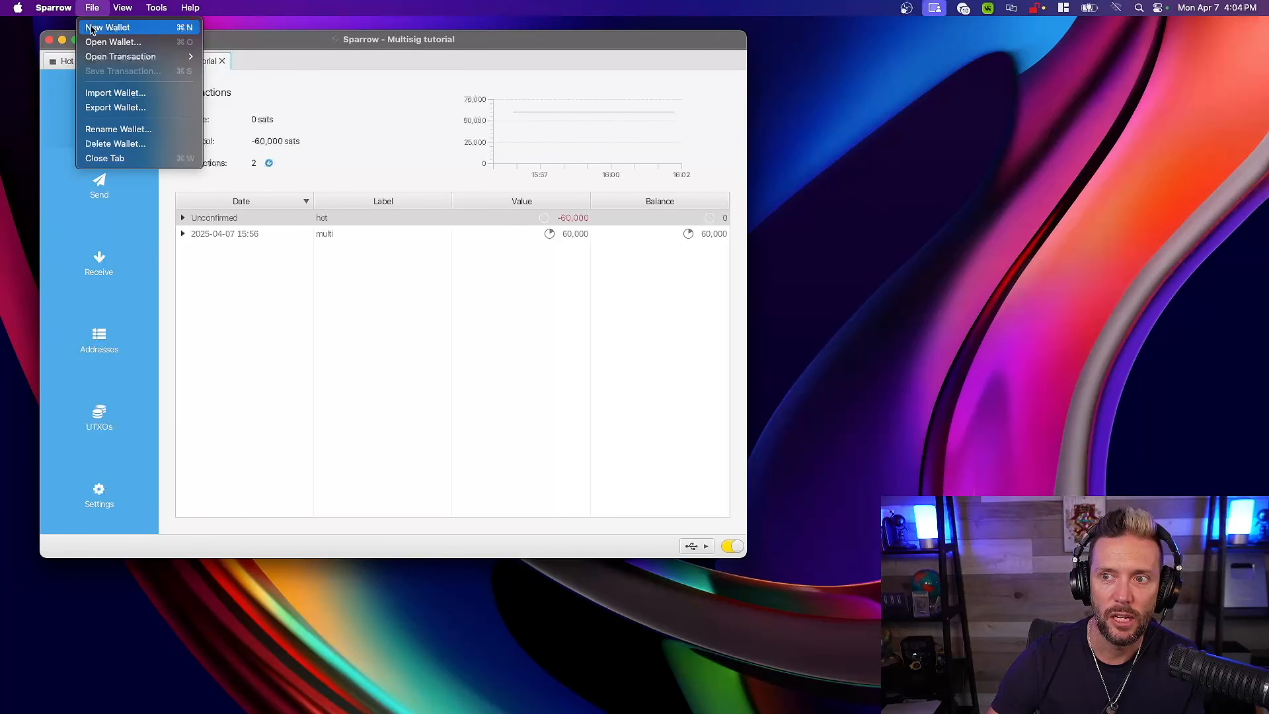
left_click(110, 95)
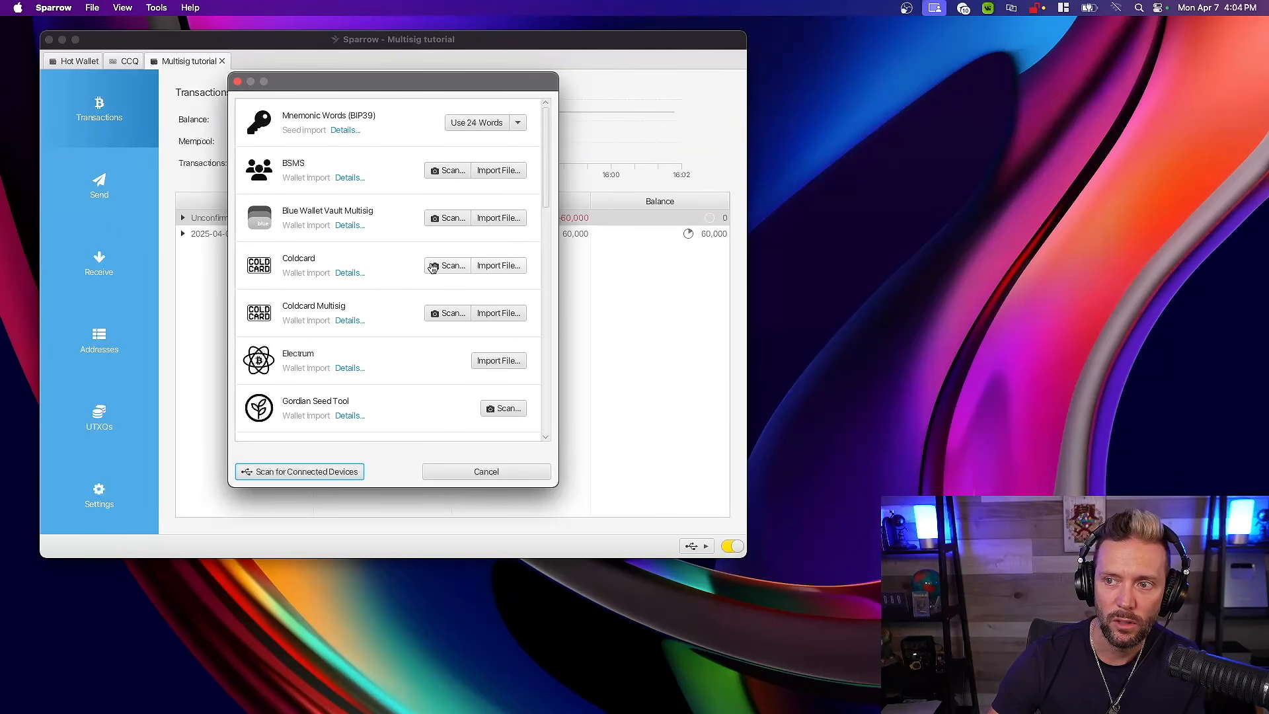
scroll(427, 323, "down", 10)
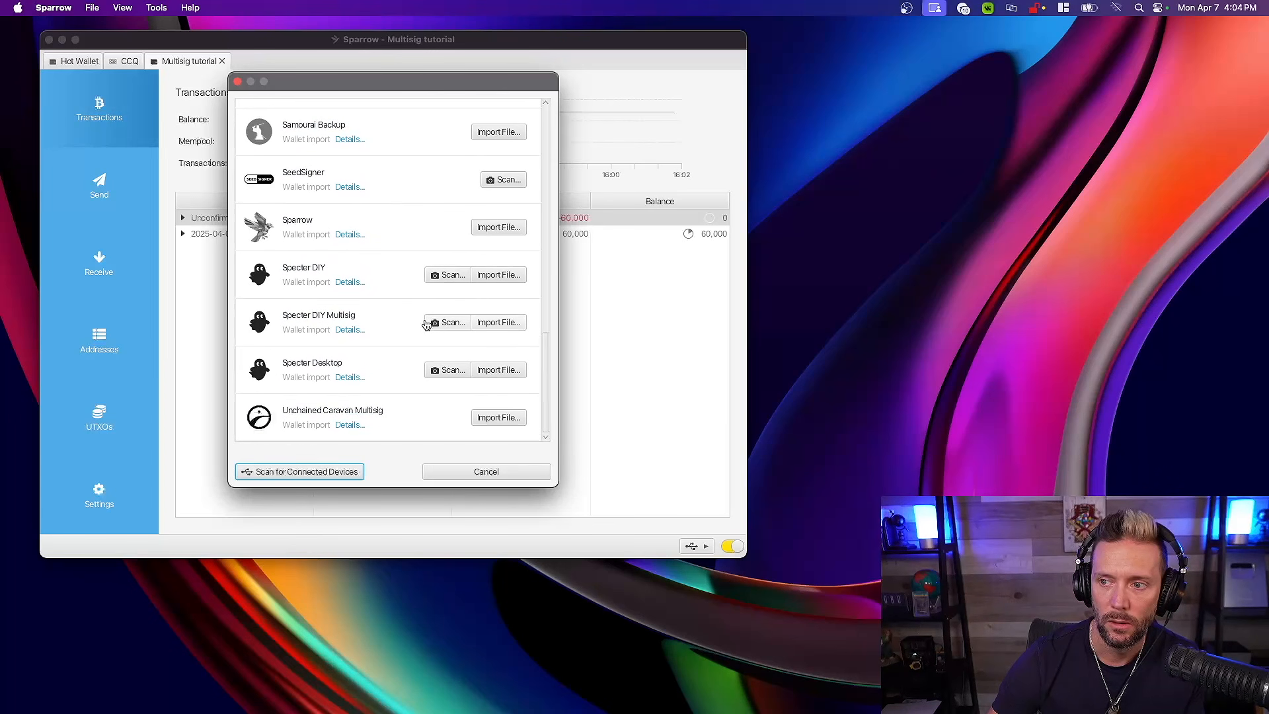
scroll(426, 324, "up", 1)
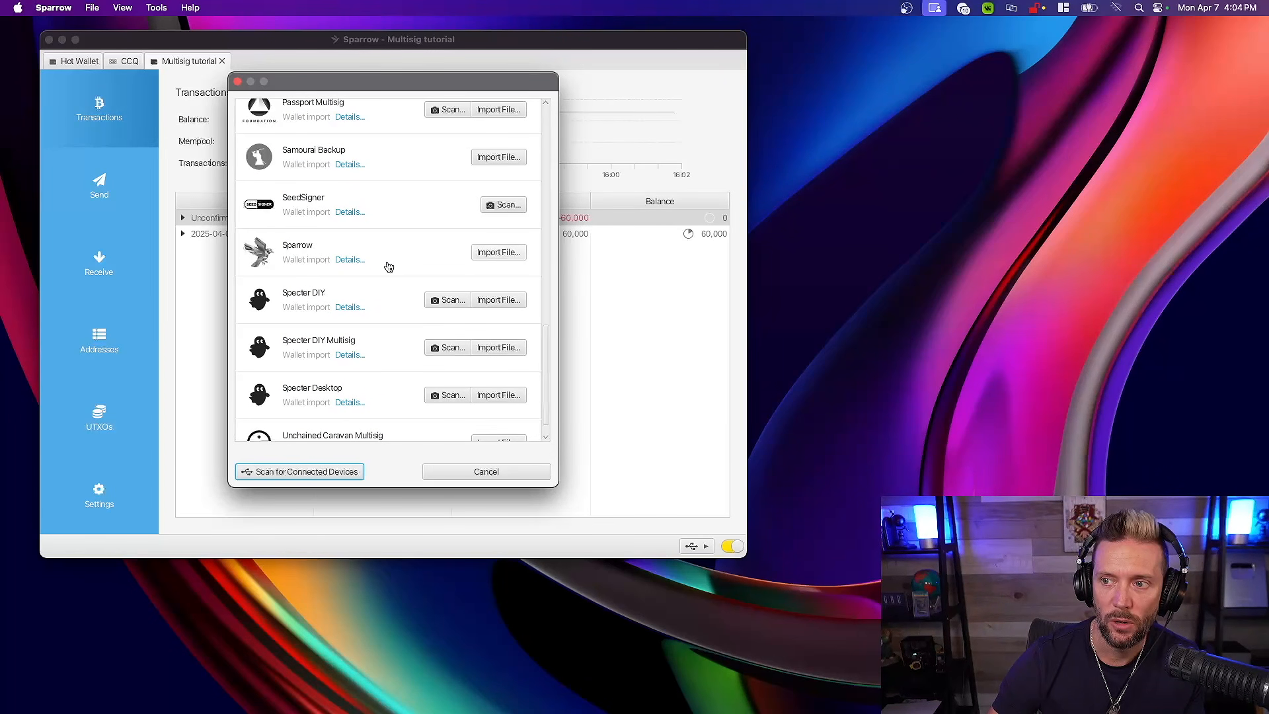
left_click(495, 254)
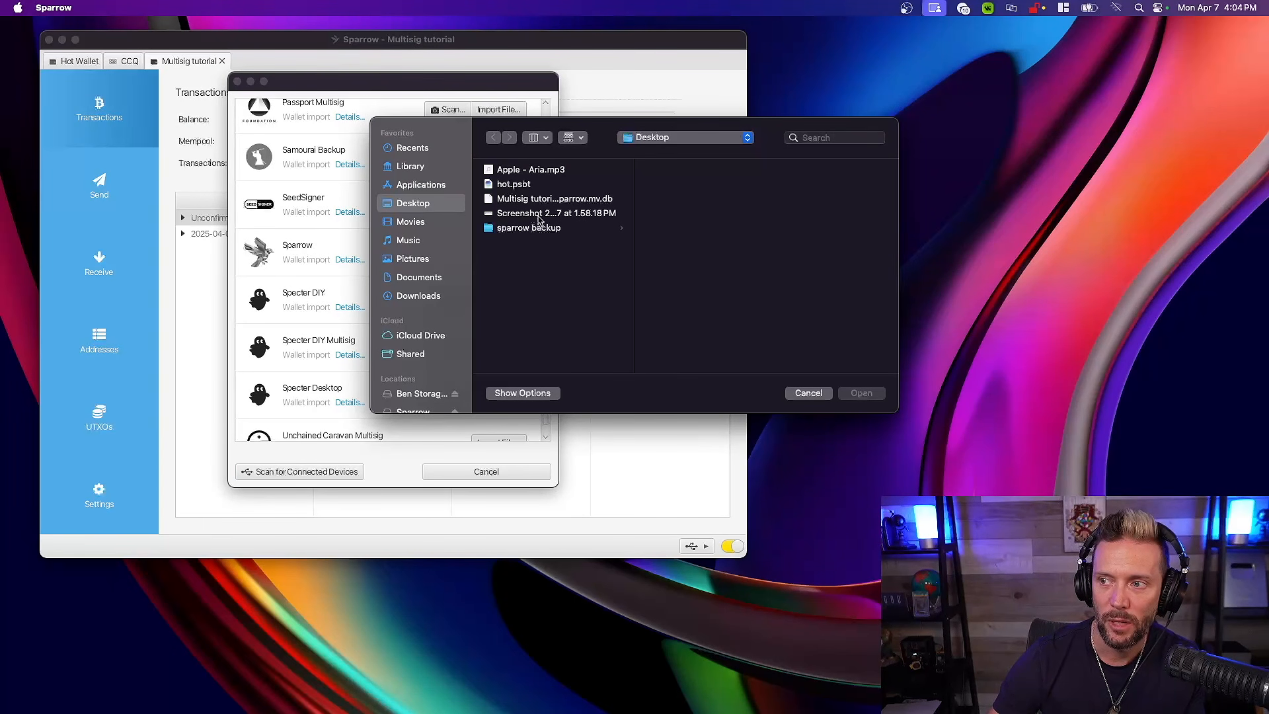
left_click(516, 199)
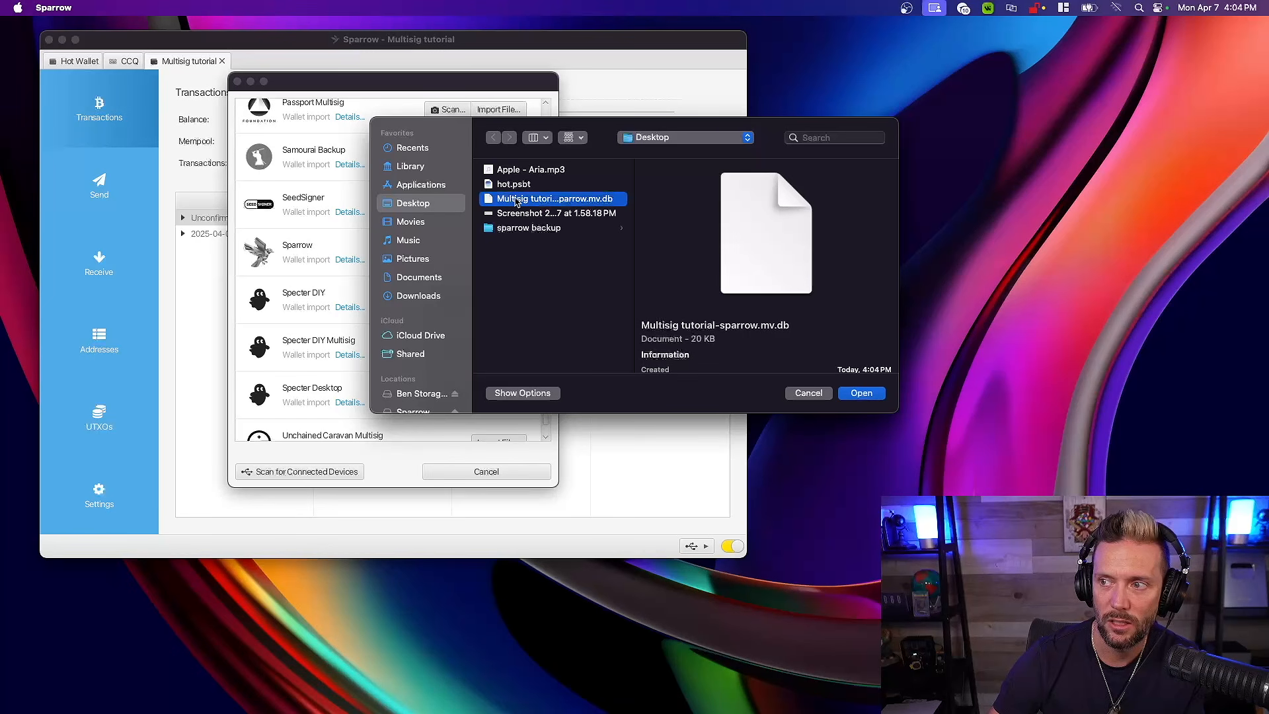
left_click(860, 393)
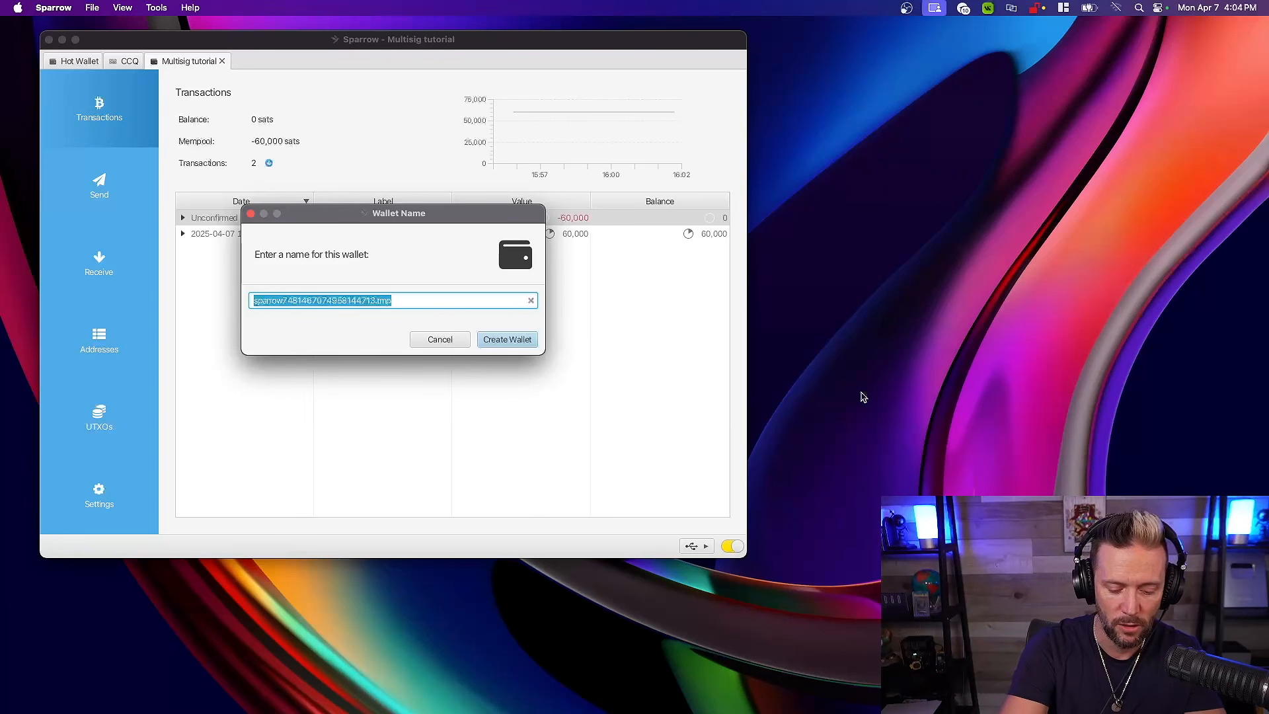
Name the imported wallet 'multi duplicate' and create it with no password.
type("multi duplicate")
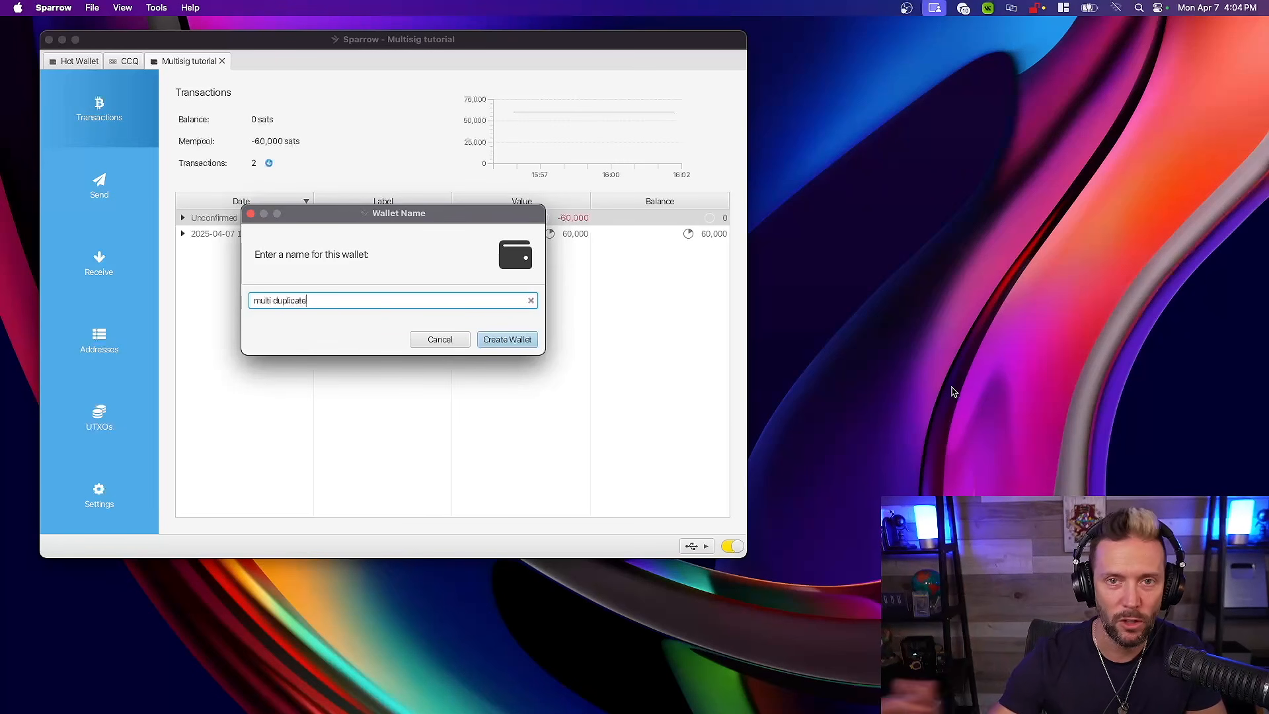
left_click(499, 340)
left_click(482, 358)
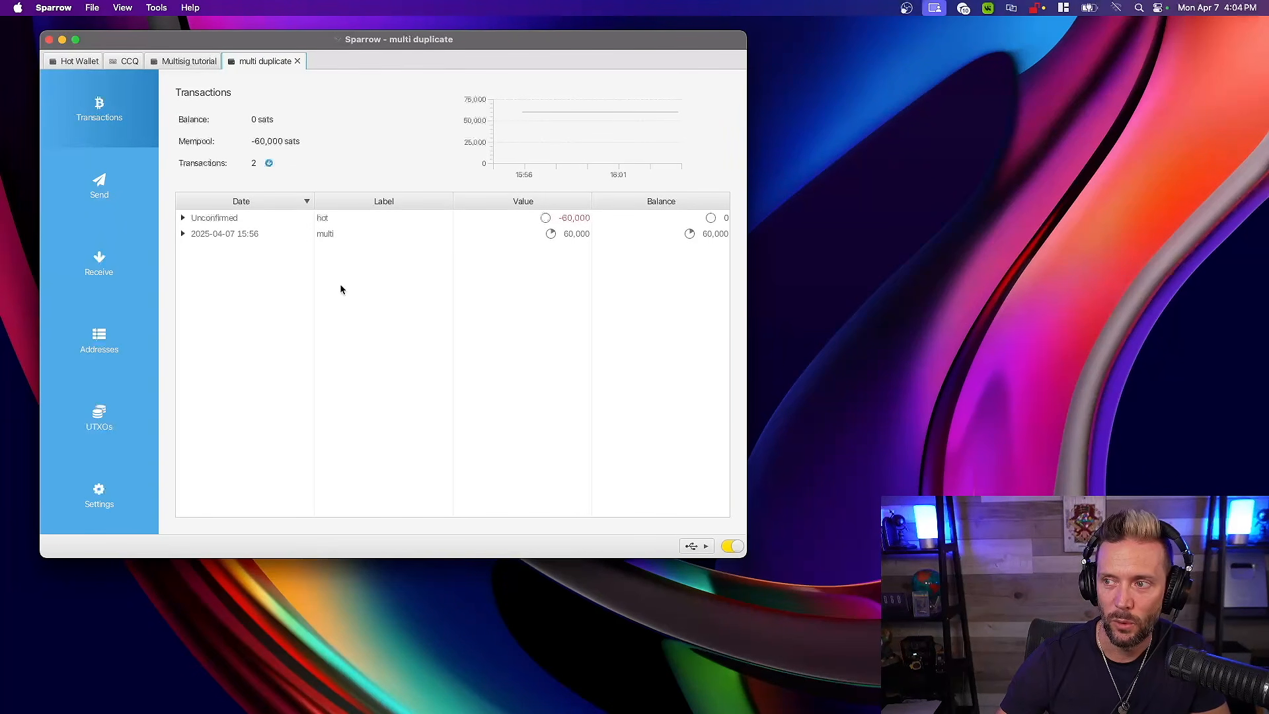
left_click(177, 63)
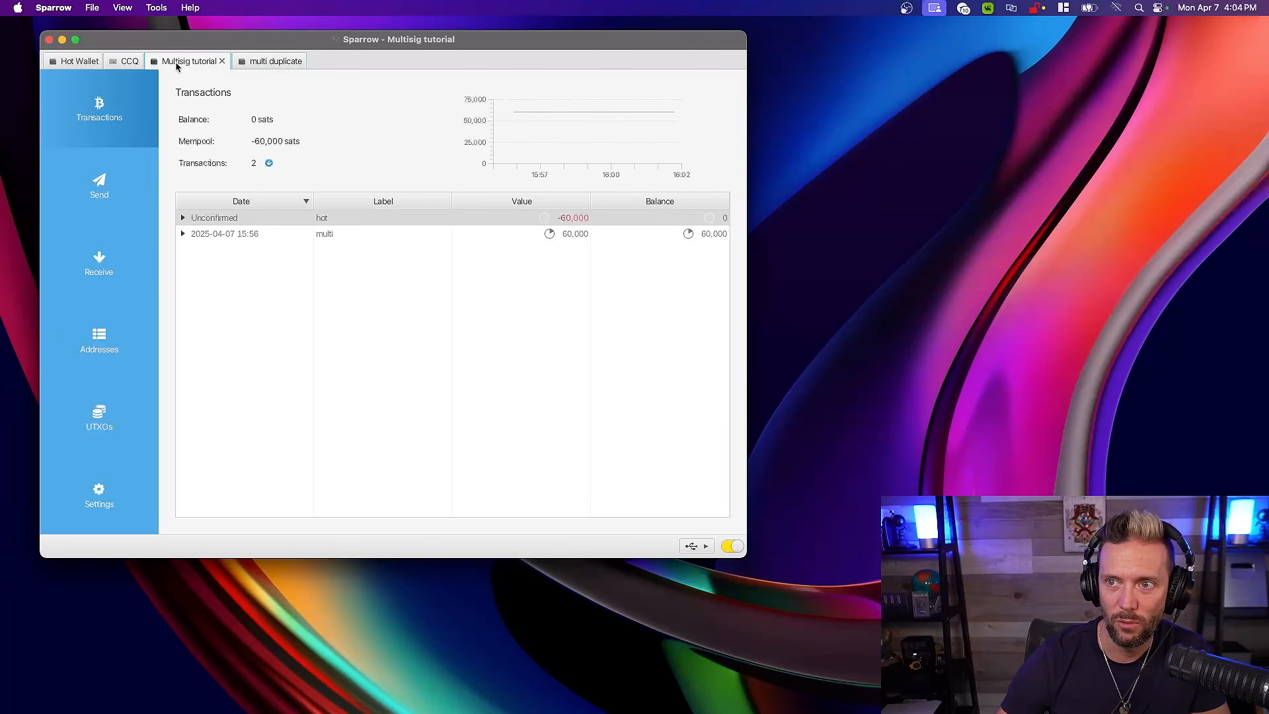
left_click(251, 60)
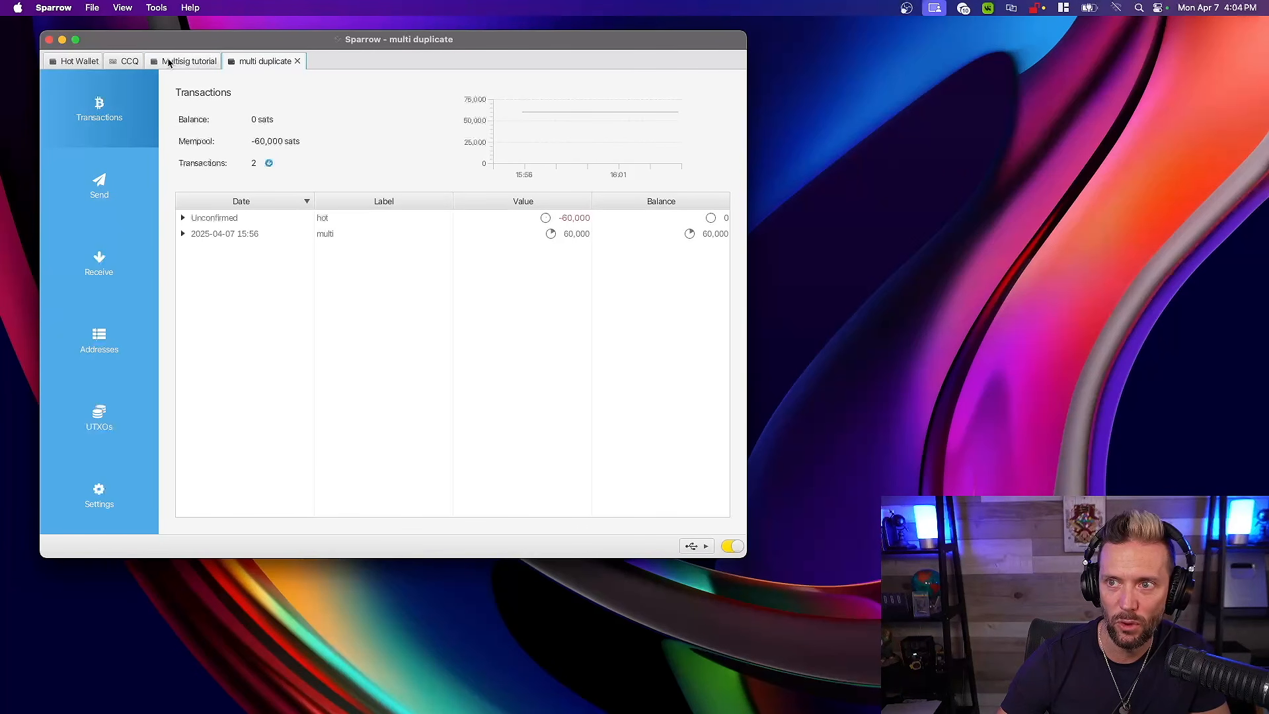
left_click(170, 61)
left_click(257, 62)
left_click(190, 63)
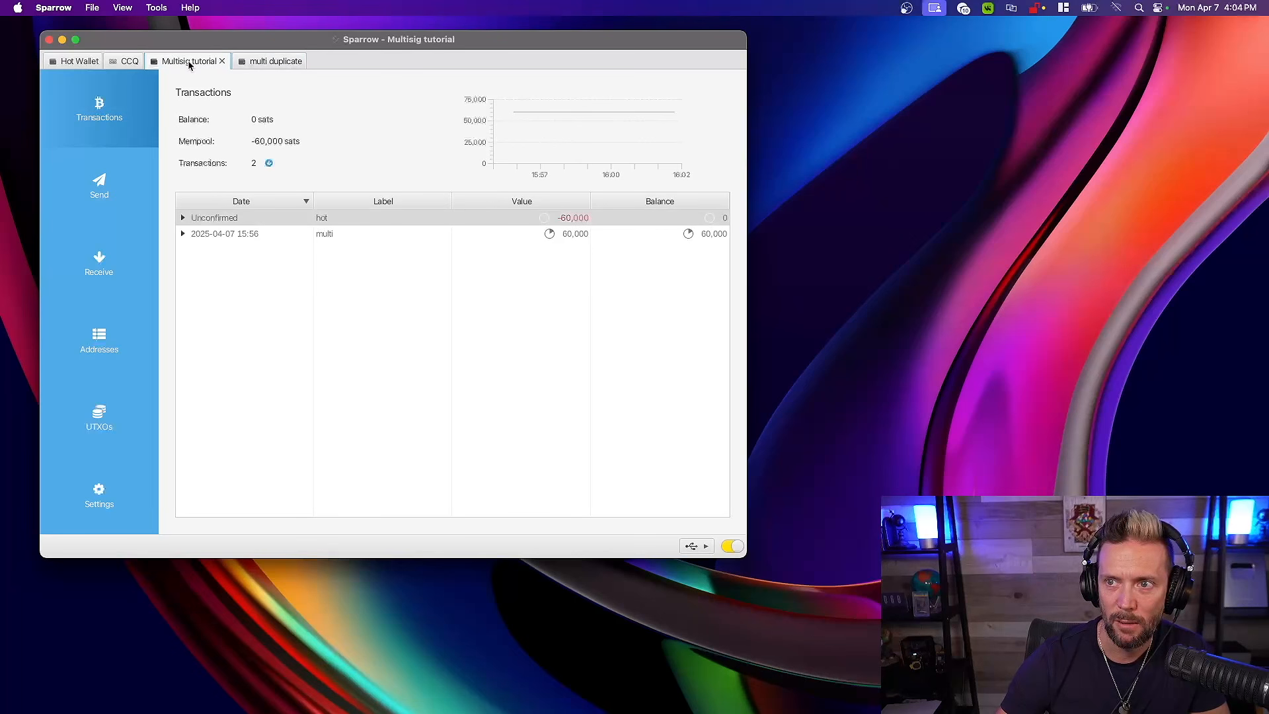
left_click(267, 62)
left_click(187, 64)
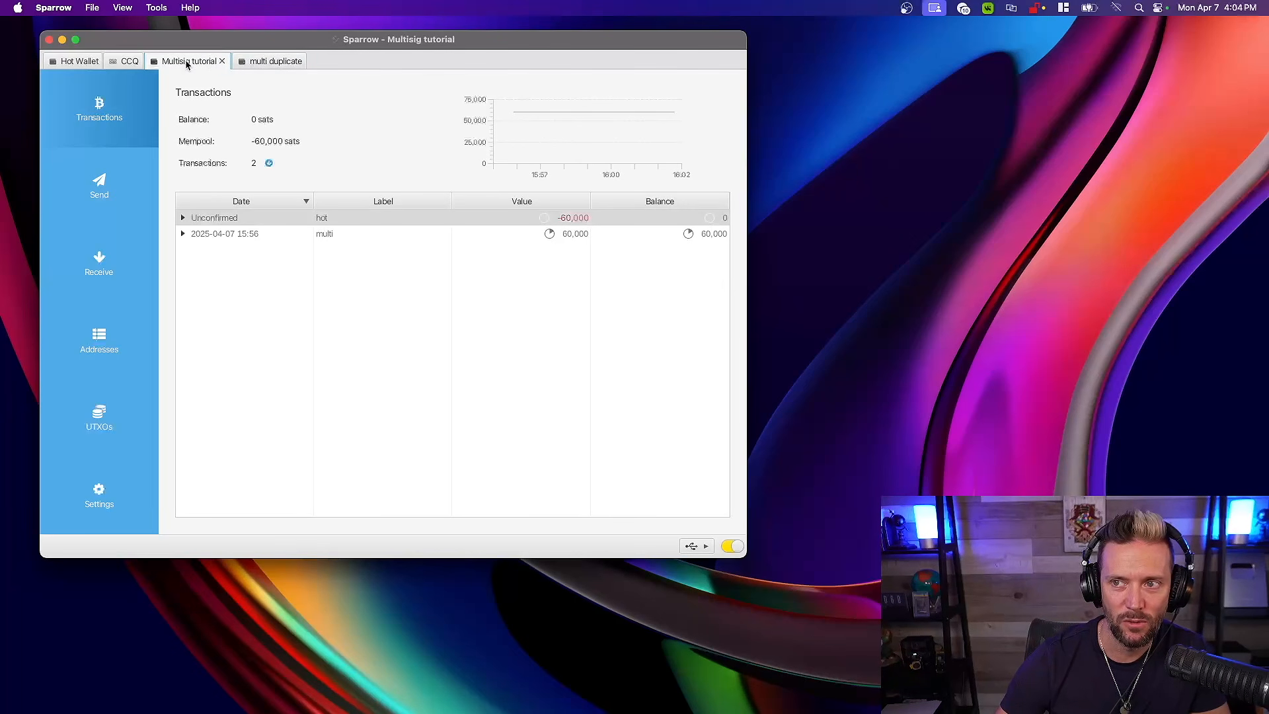
left_click(257, 61)
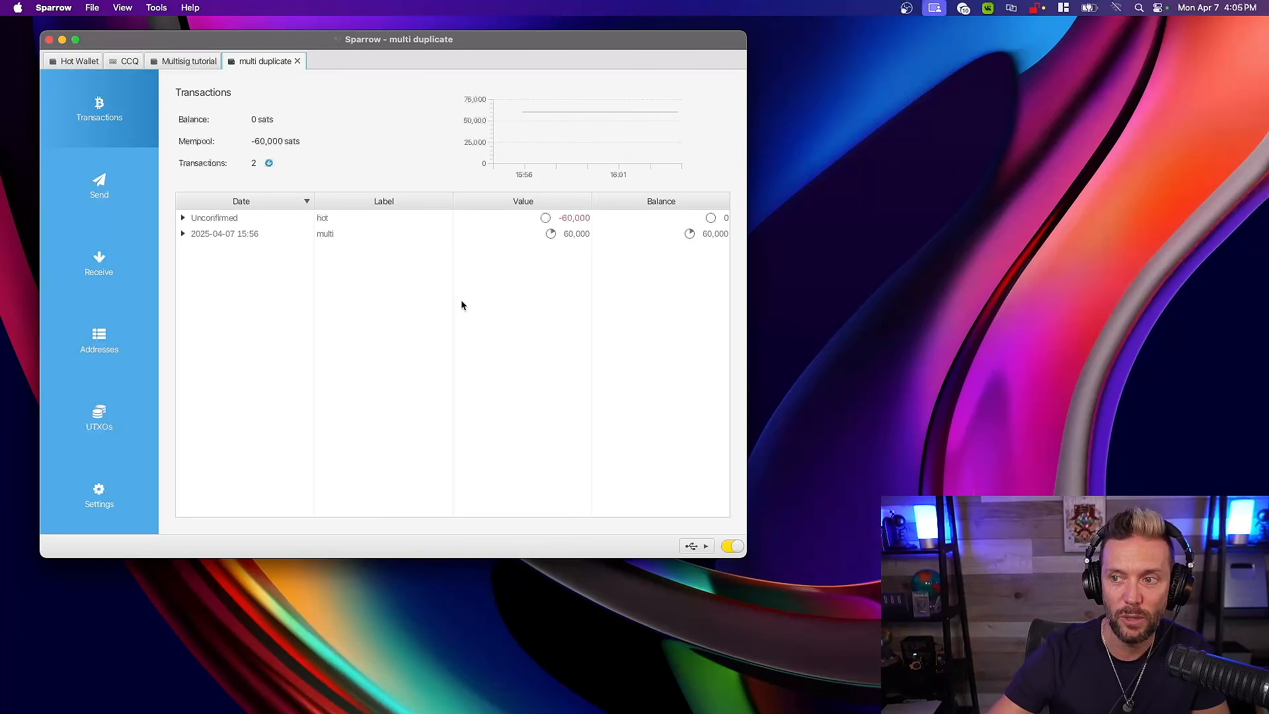
left_click(323, 236)
left_click(323, 220)
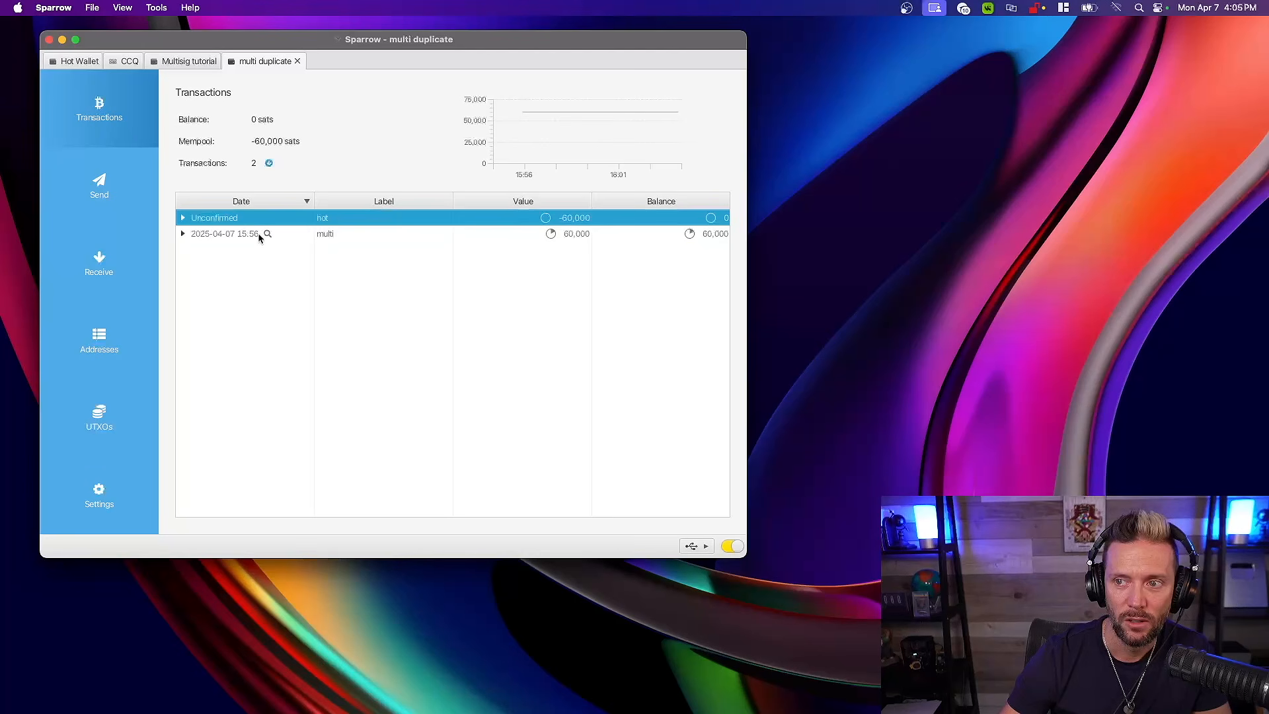
left_click(239, 236)
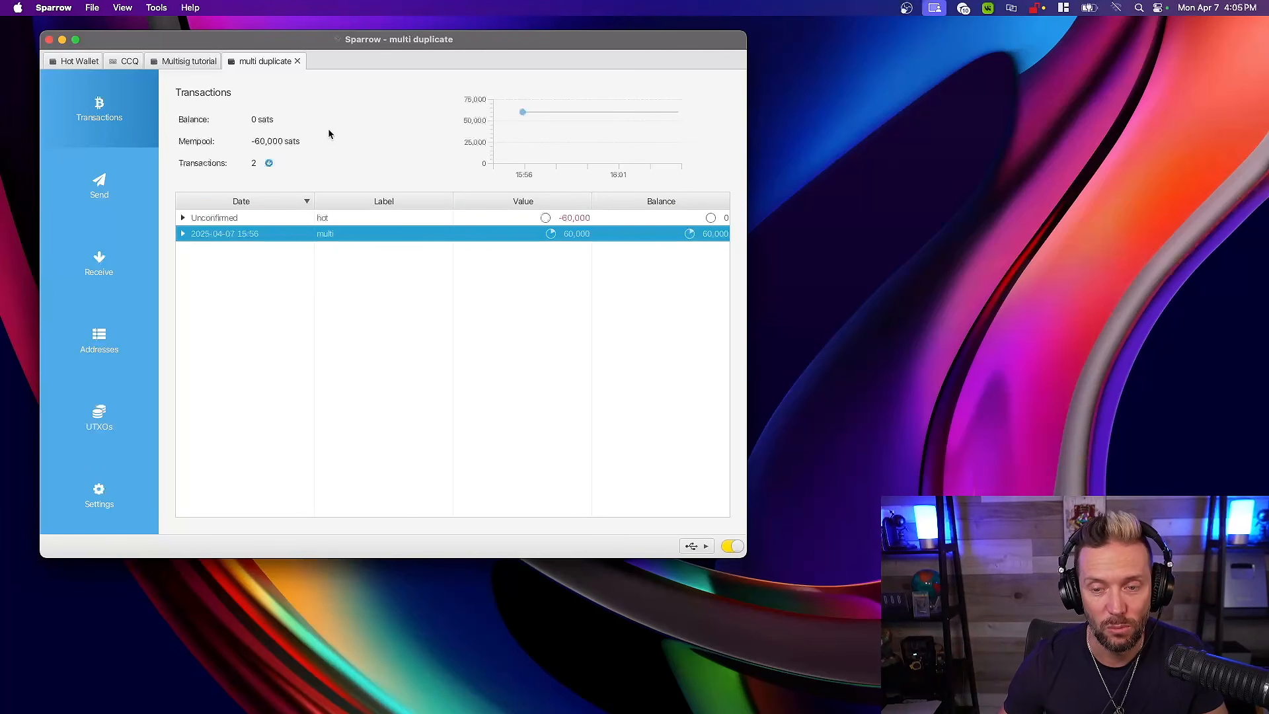
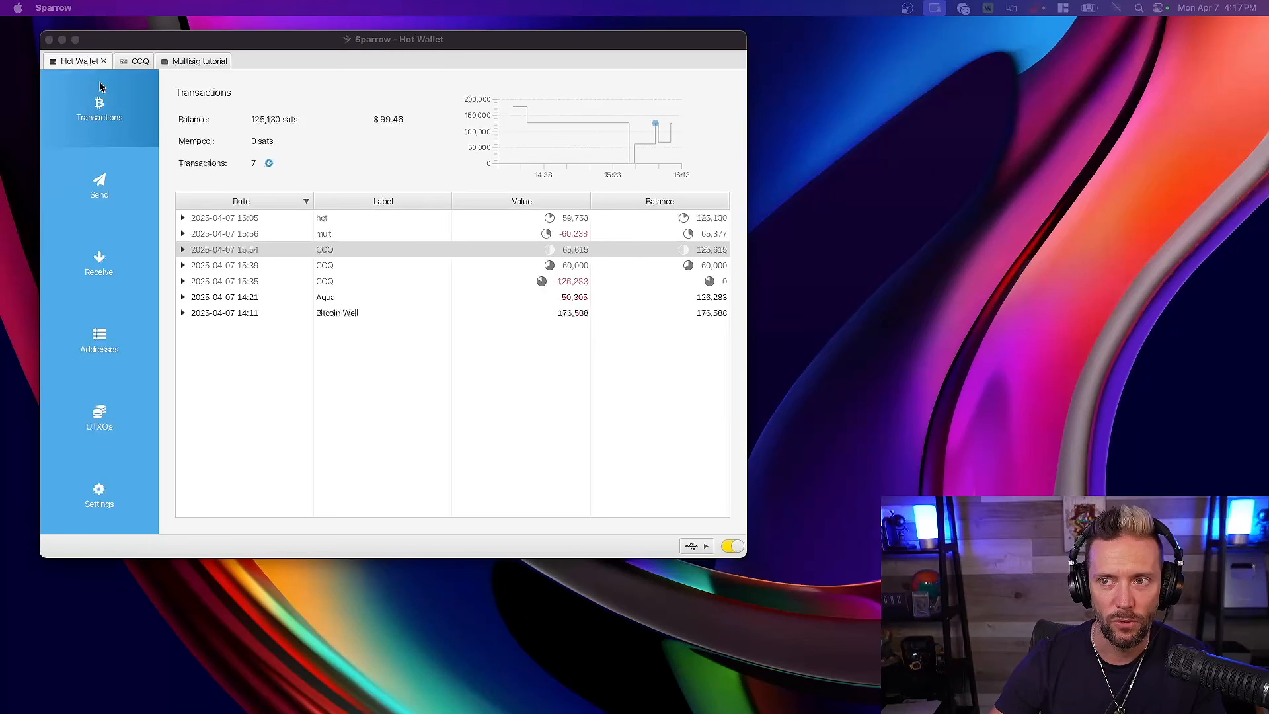
Show the Hot Wallet's UTXOs: 60,000, 59,753 and 5,377 sats, totalling 125,130 sats.
left_click(101, 416)
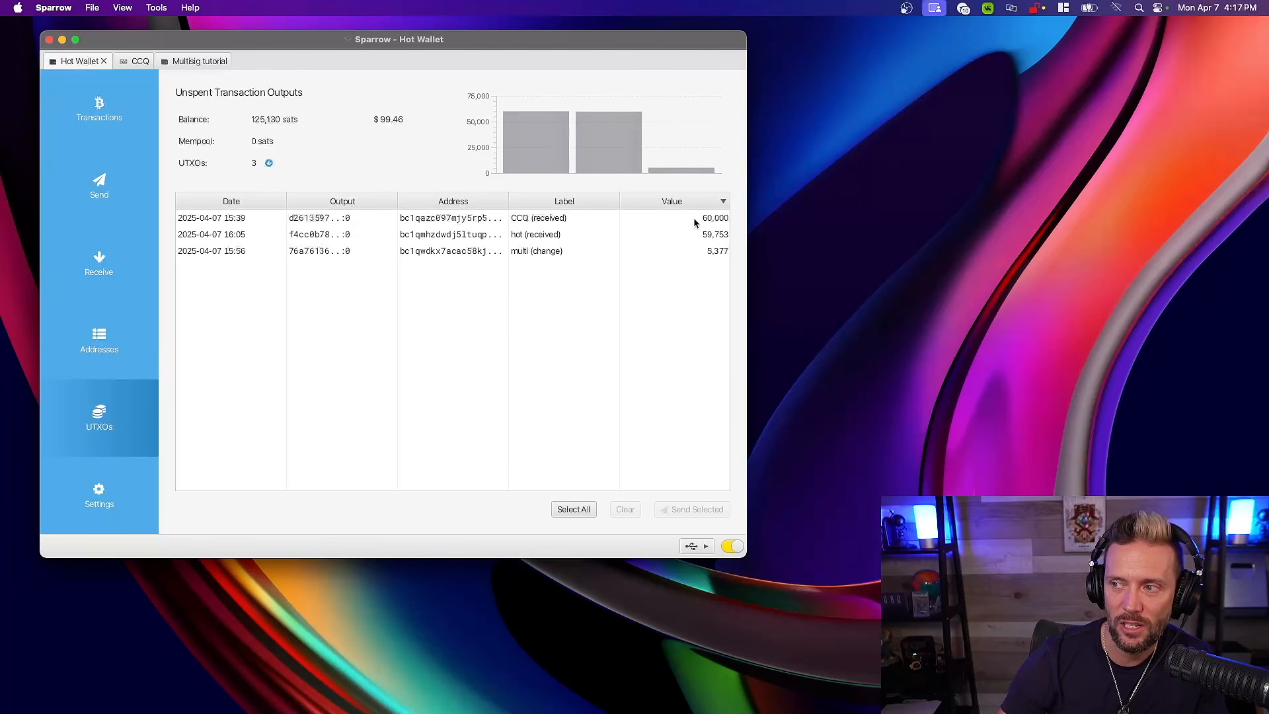
mouse_move(679, 235)
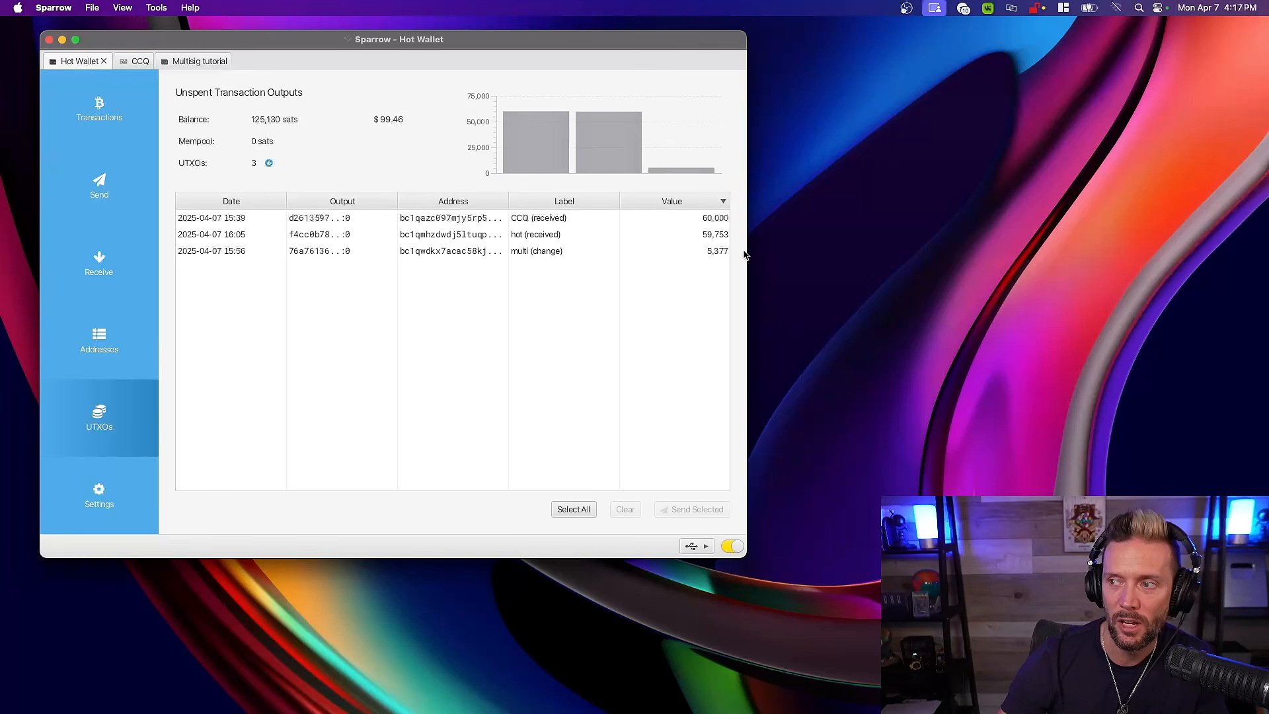
Compare the 60,000, 59,753 and 5,377-sat outputs by selecting each row in turn.
mouse_move(719, 257)
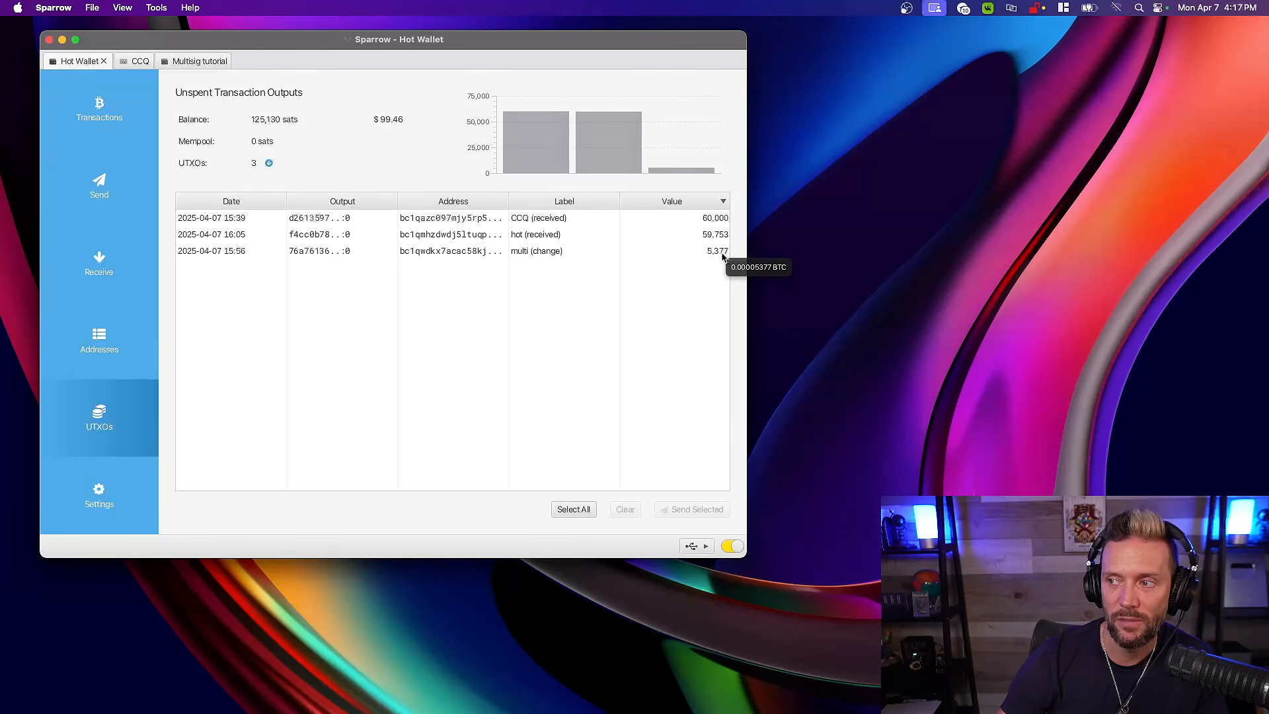
left_click(430, 220)
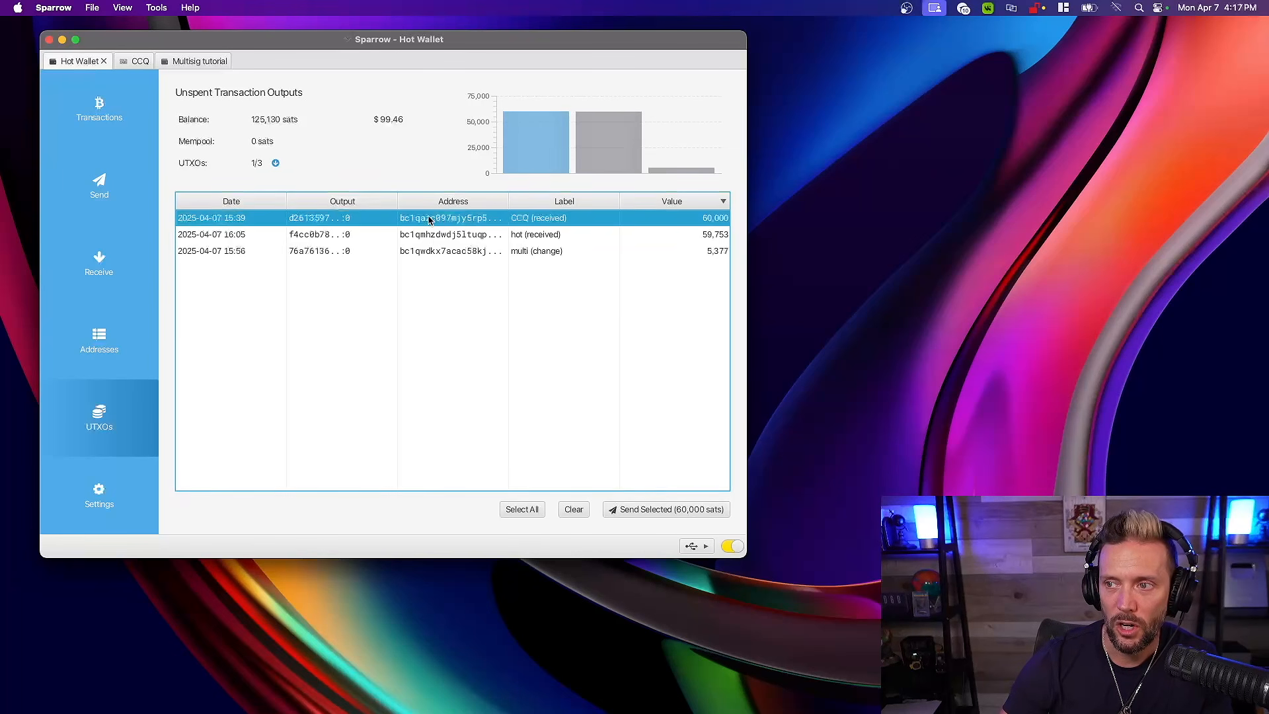
left_click(426, 235)
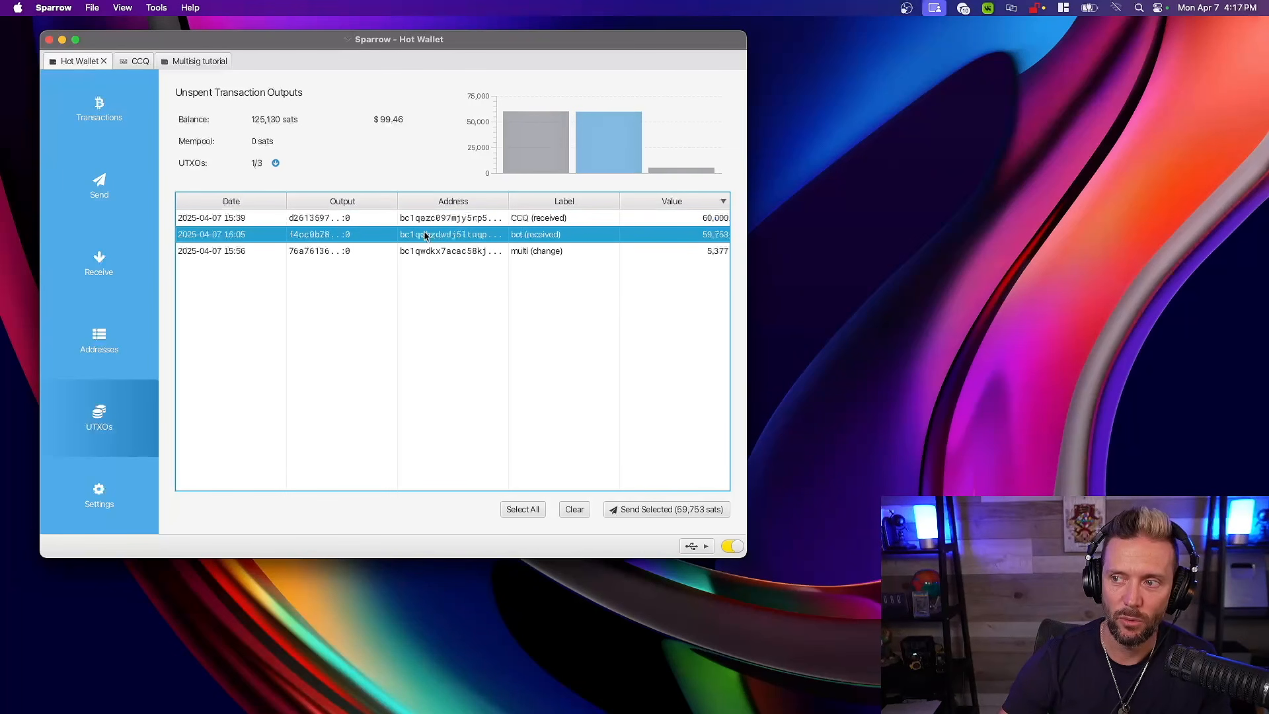
left_click(448, 223)
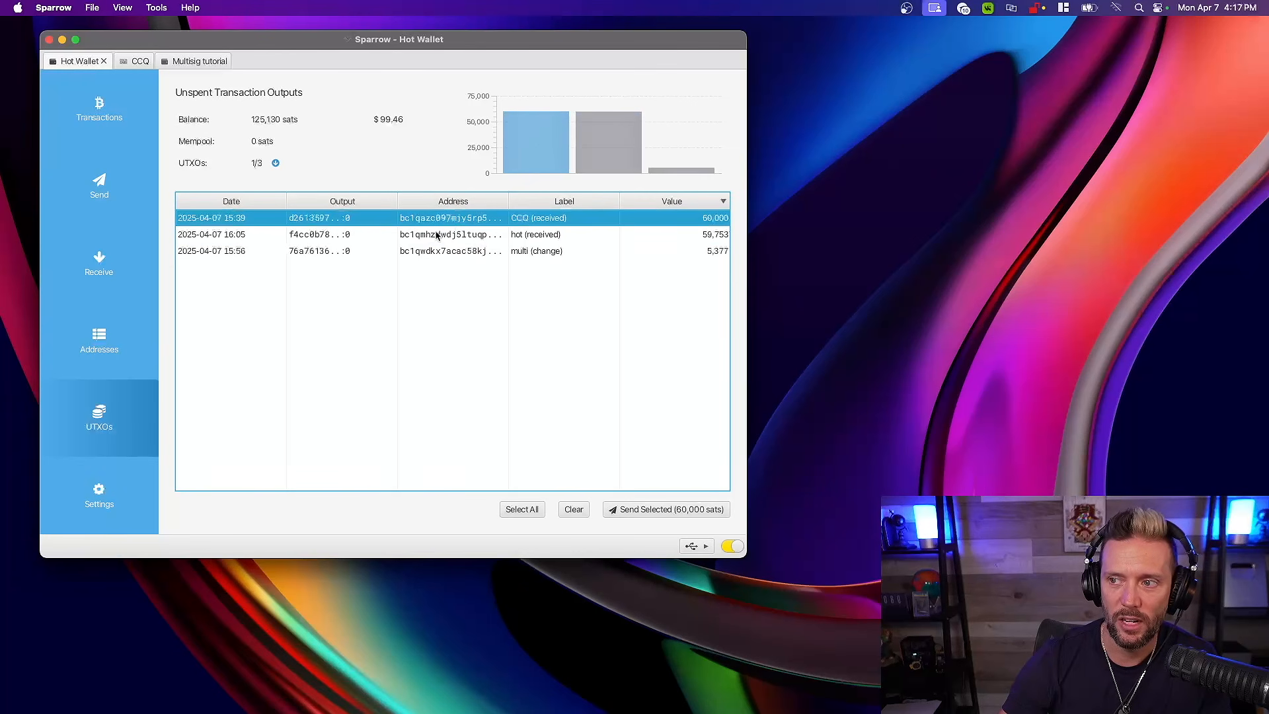
left_click(436, 235)
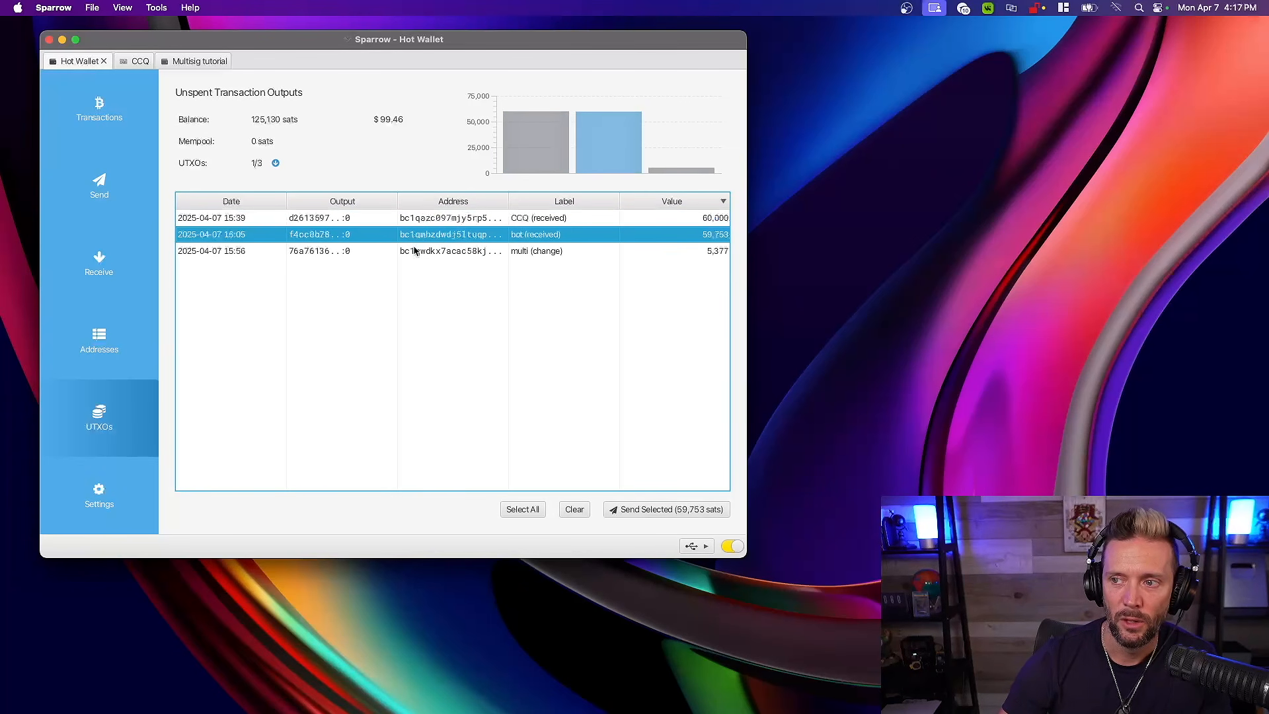
left_click(415, 252)
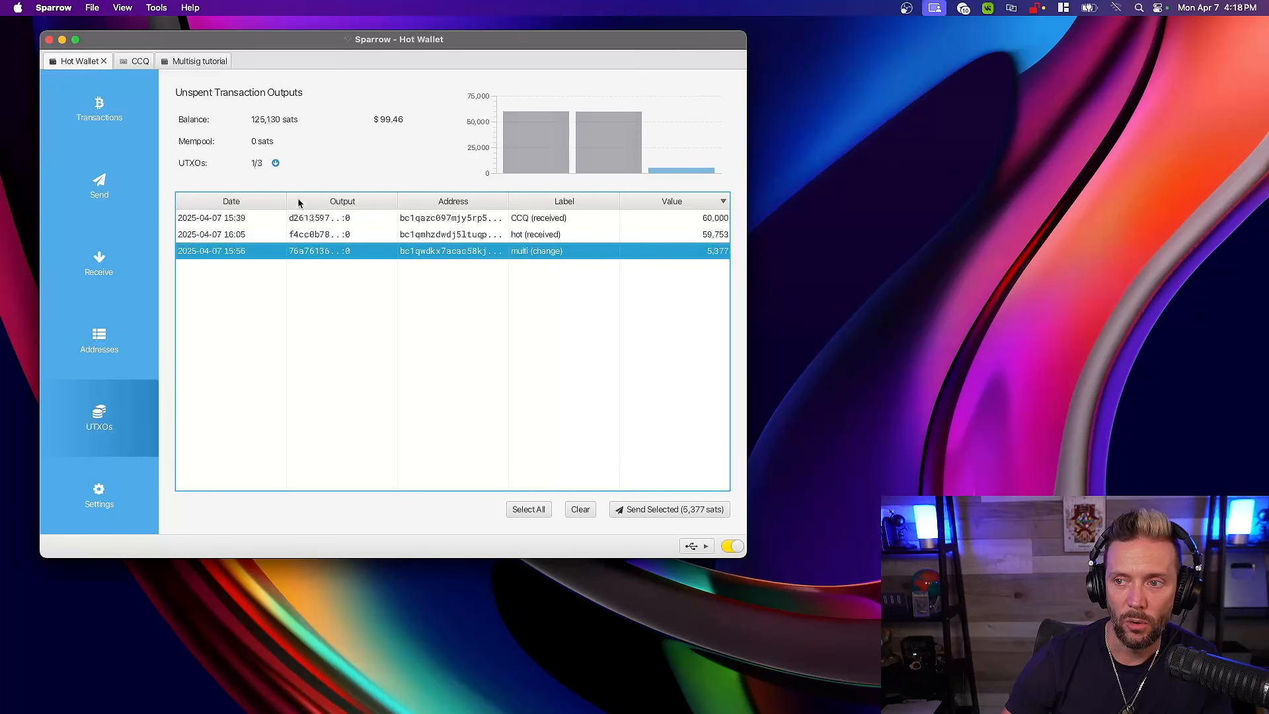
Select only the 59,753-sat output and start a payment spending it.
left_click(232, 219)
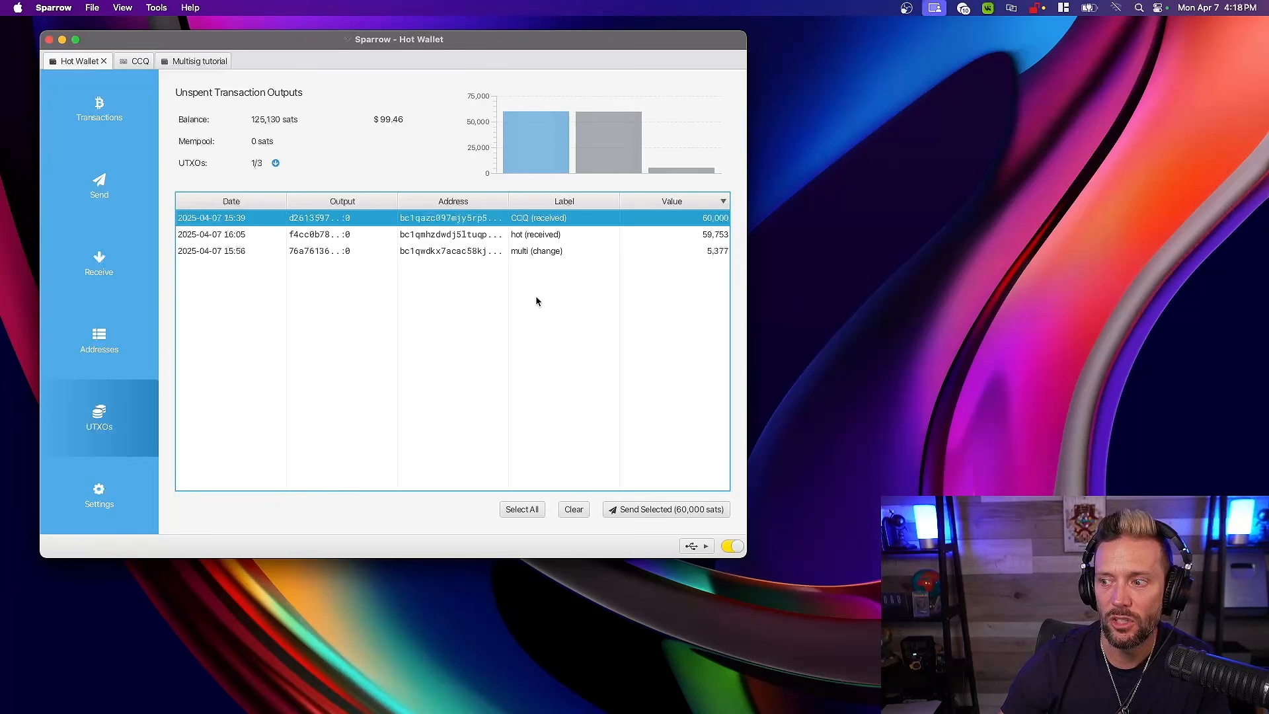
left_click(308, 236)
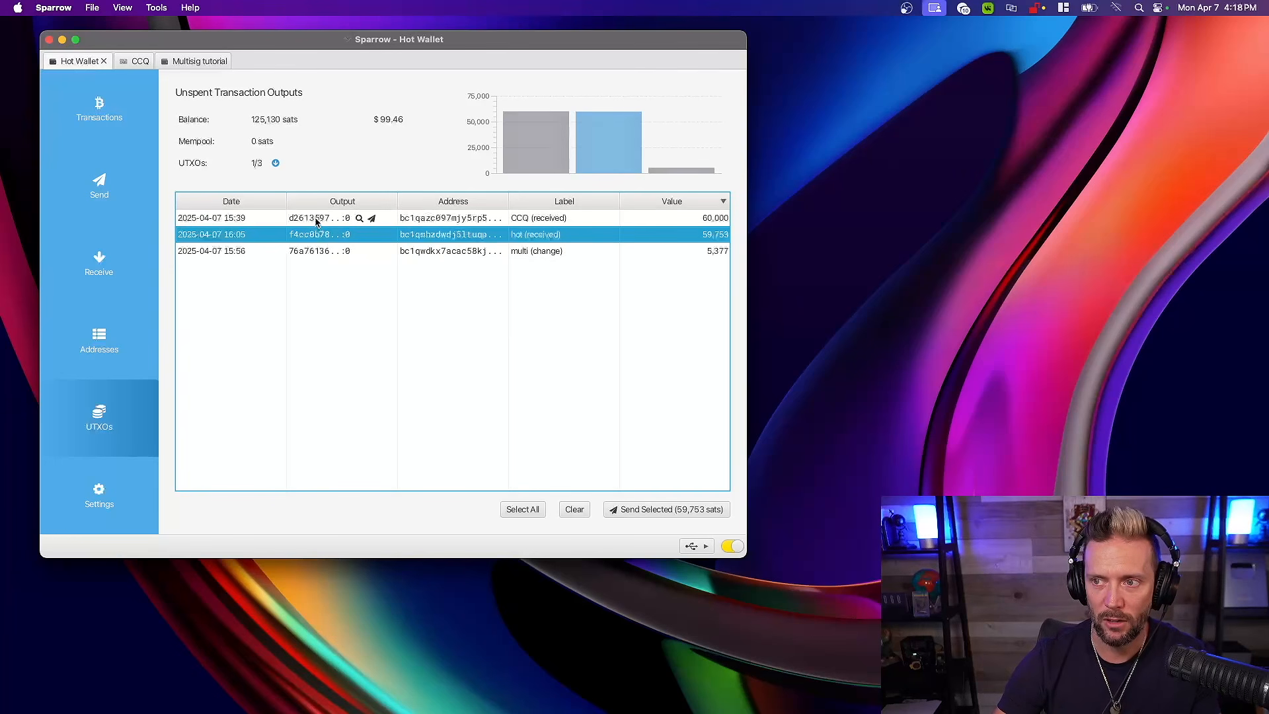
left_click(316, 219, "super")
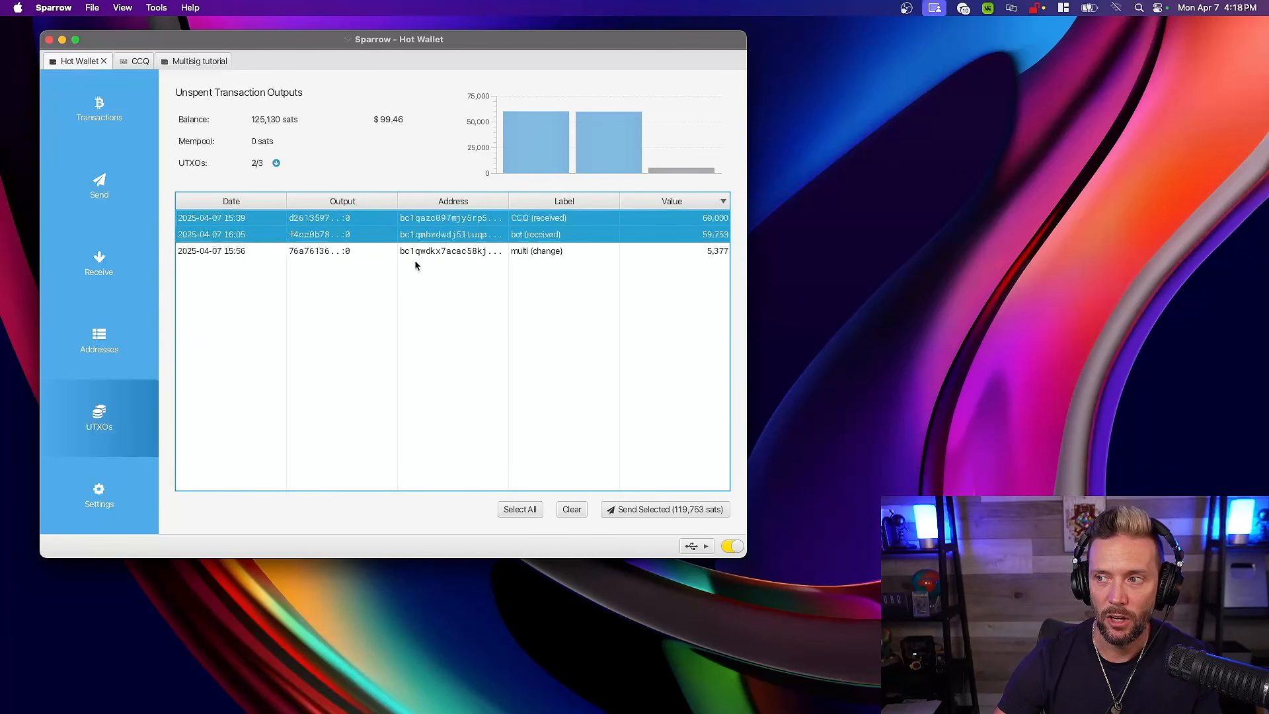
left_click(324, 252)
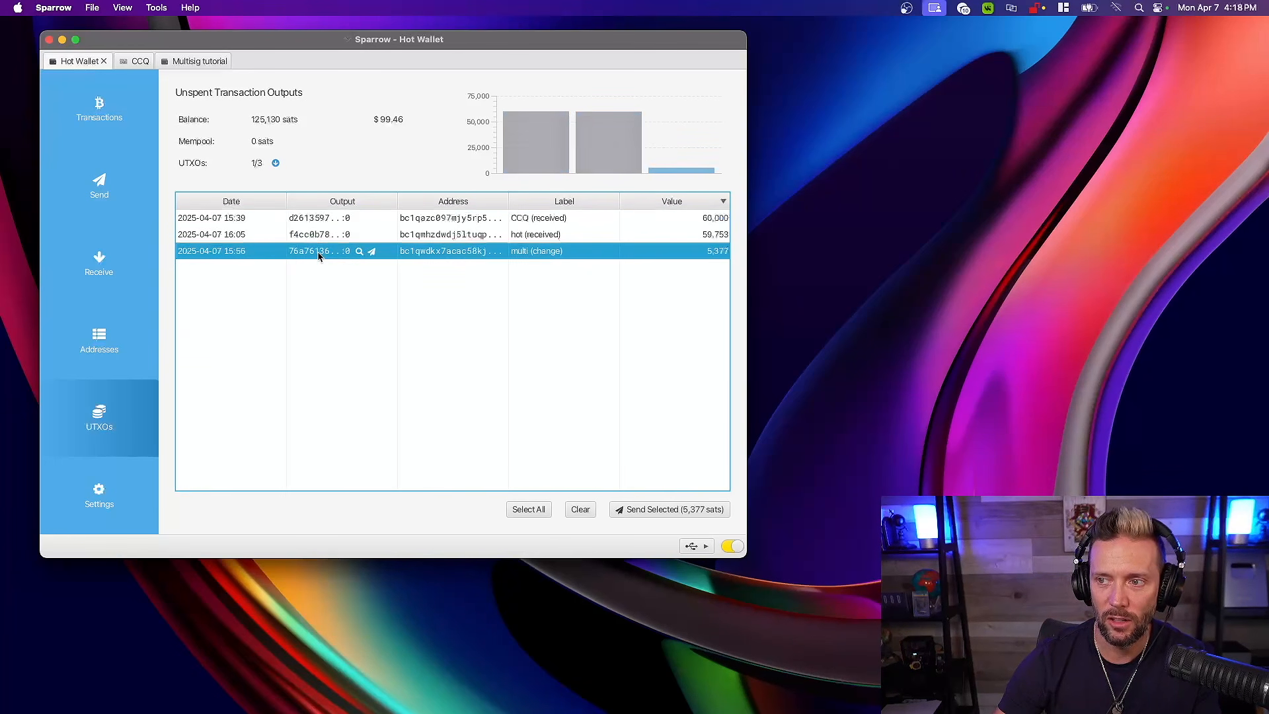
left_click(314, 236)
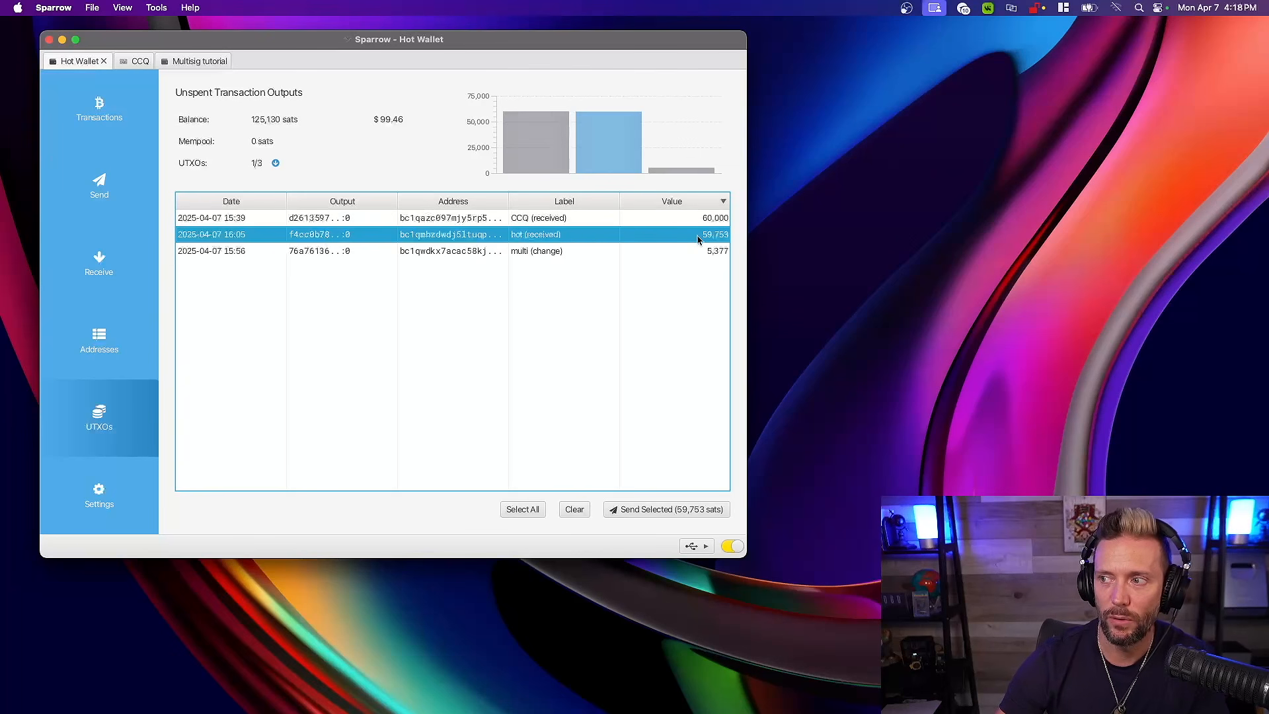
left_click(639, 513)
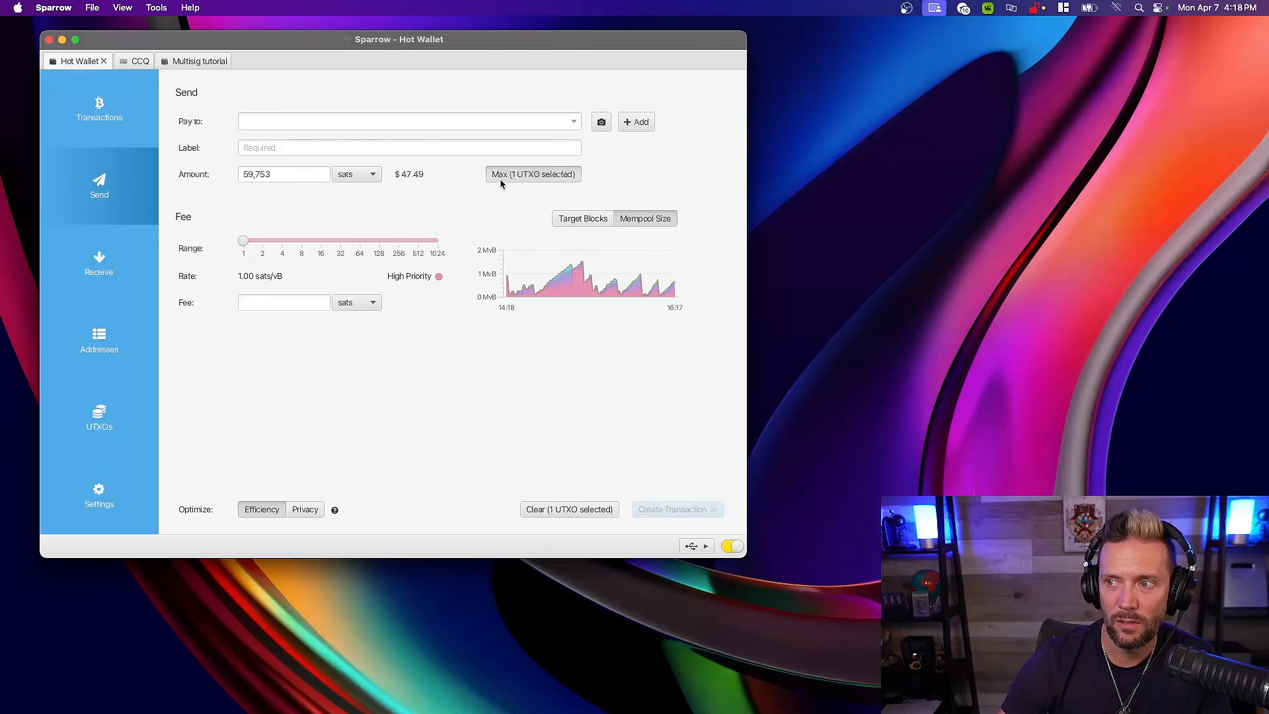
Set a 20,000-sat payment to CCQ labelled 'ccq' at a 1.60 sats/vB fee rate.
double_click(256, 174)
type("200000")
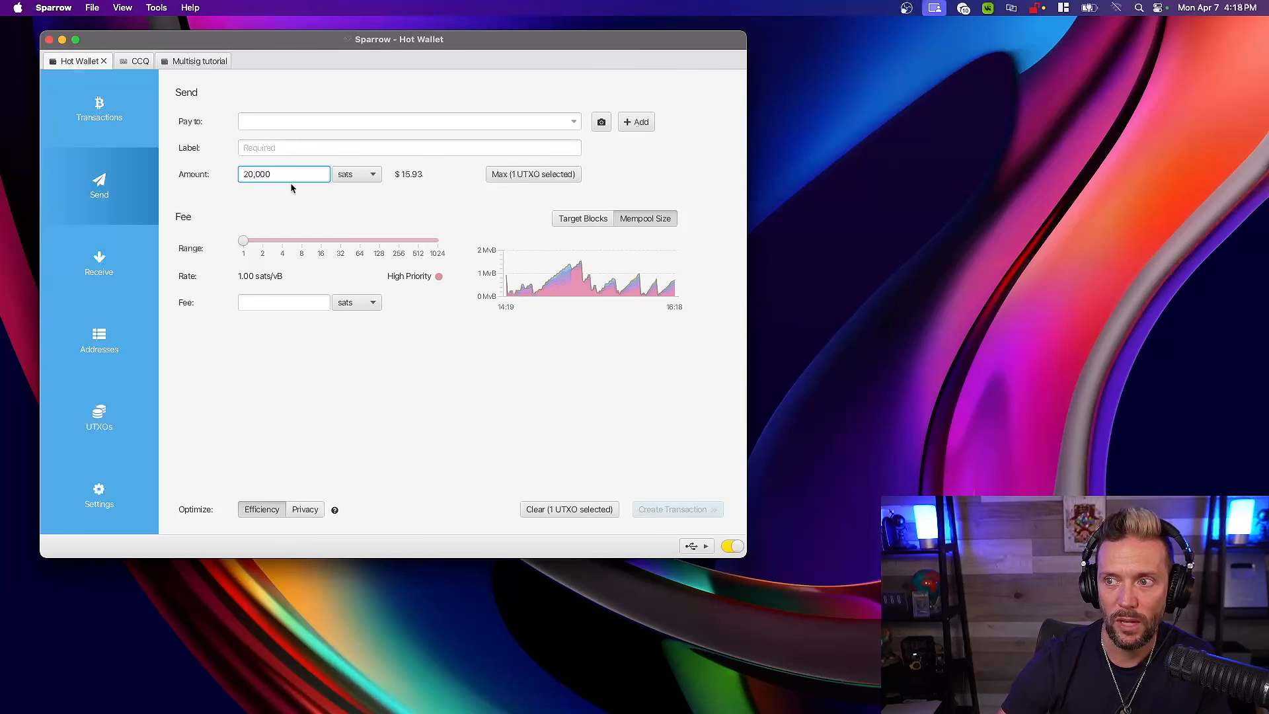
left_click(367, 207)
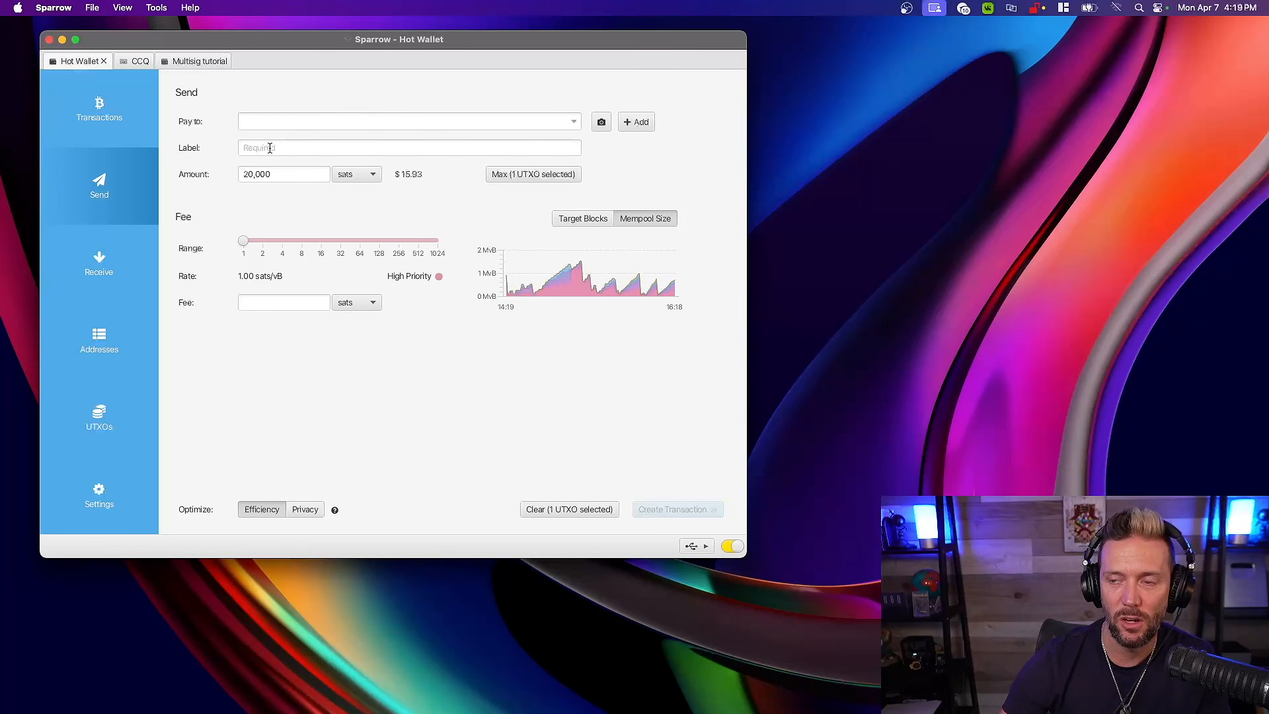
left_click(573, 122)
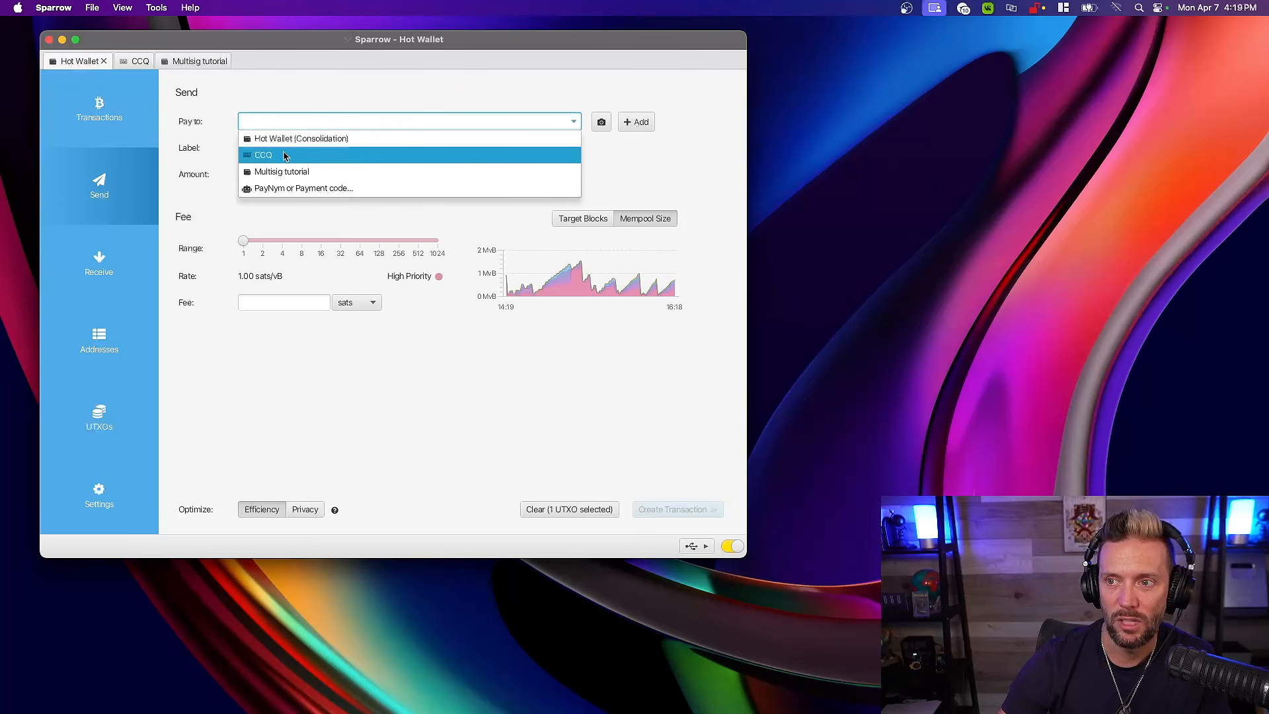
left_click(387, 155)
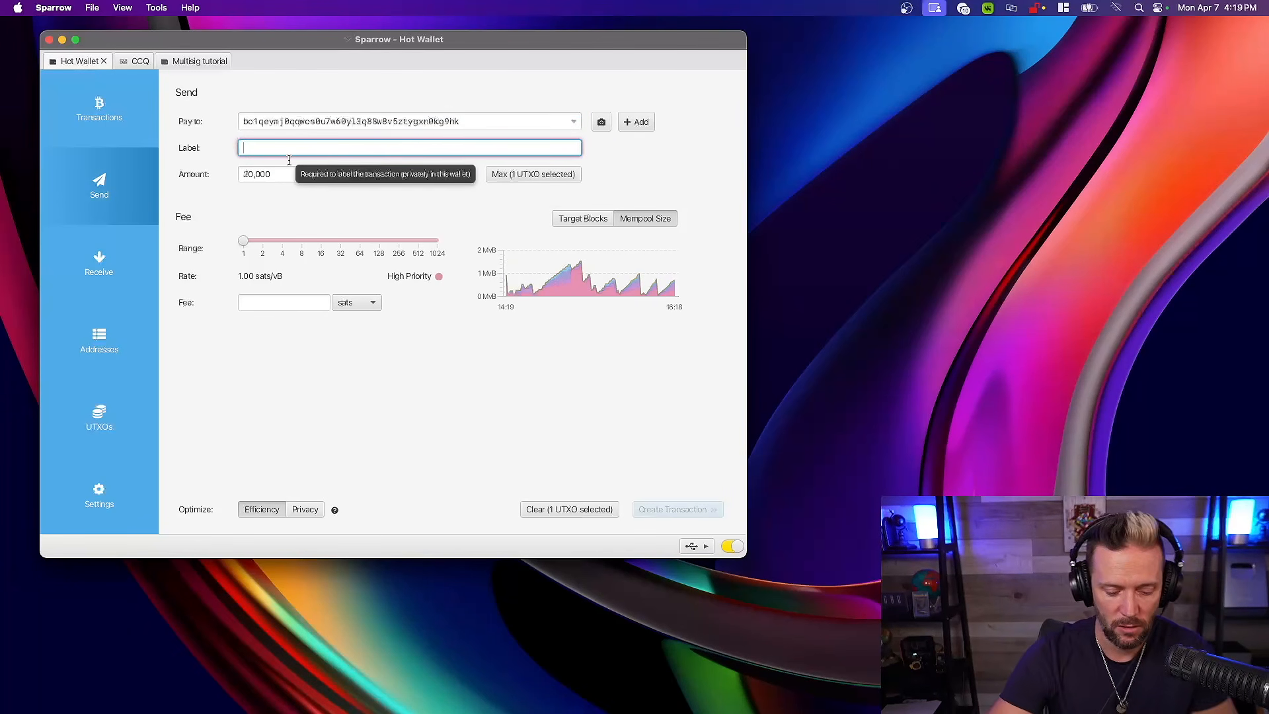
type("ccq")
left_click(349, 207)
left_click_drag(244, 247, 256, 245)
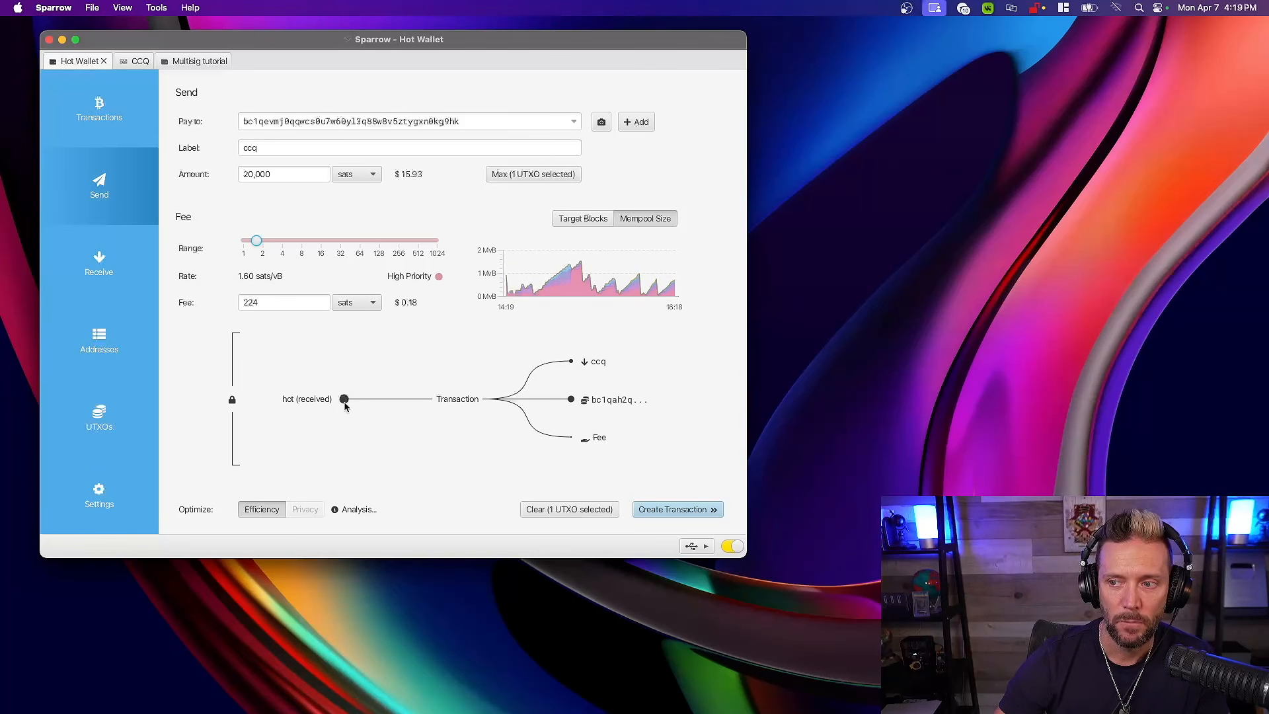
Inspect the transaction diagram and its 224-sat fee, enlarged, then clear the payment form.
mouse_move(295, 403)
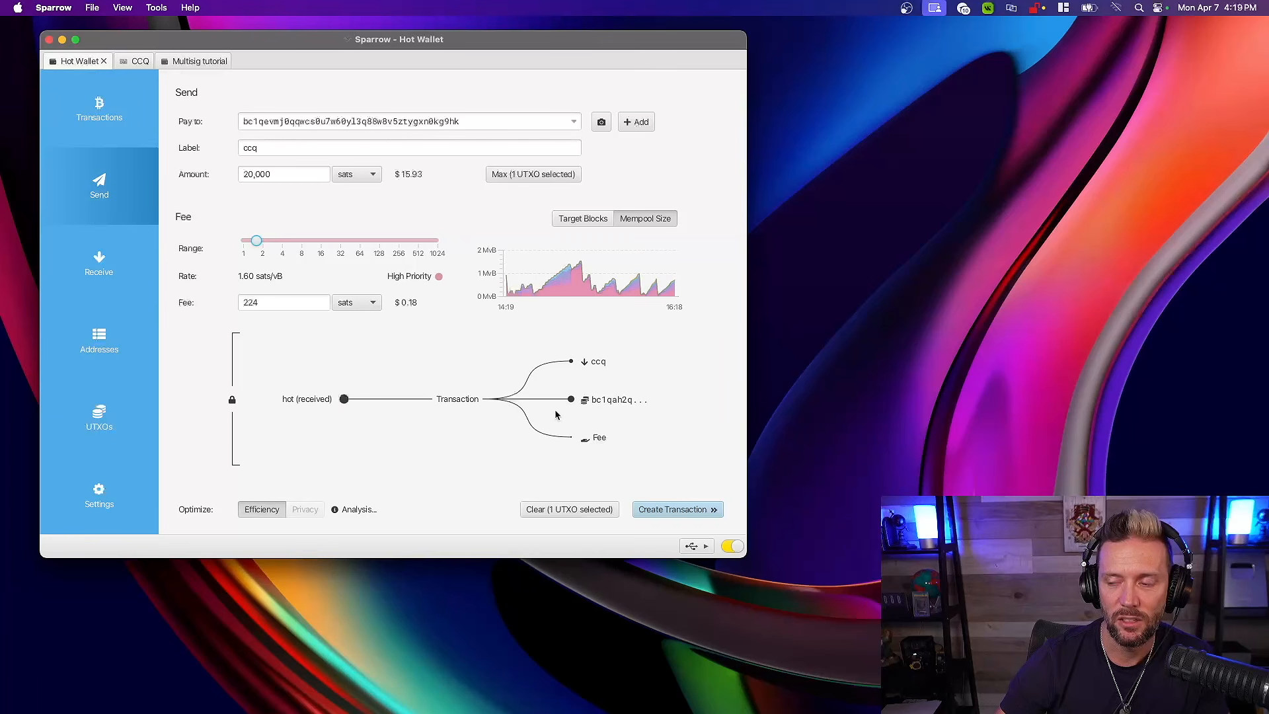
mouse_move(609, 402)
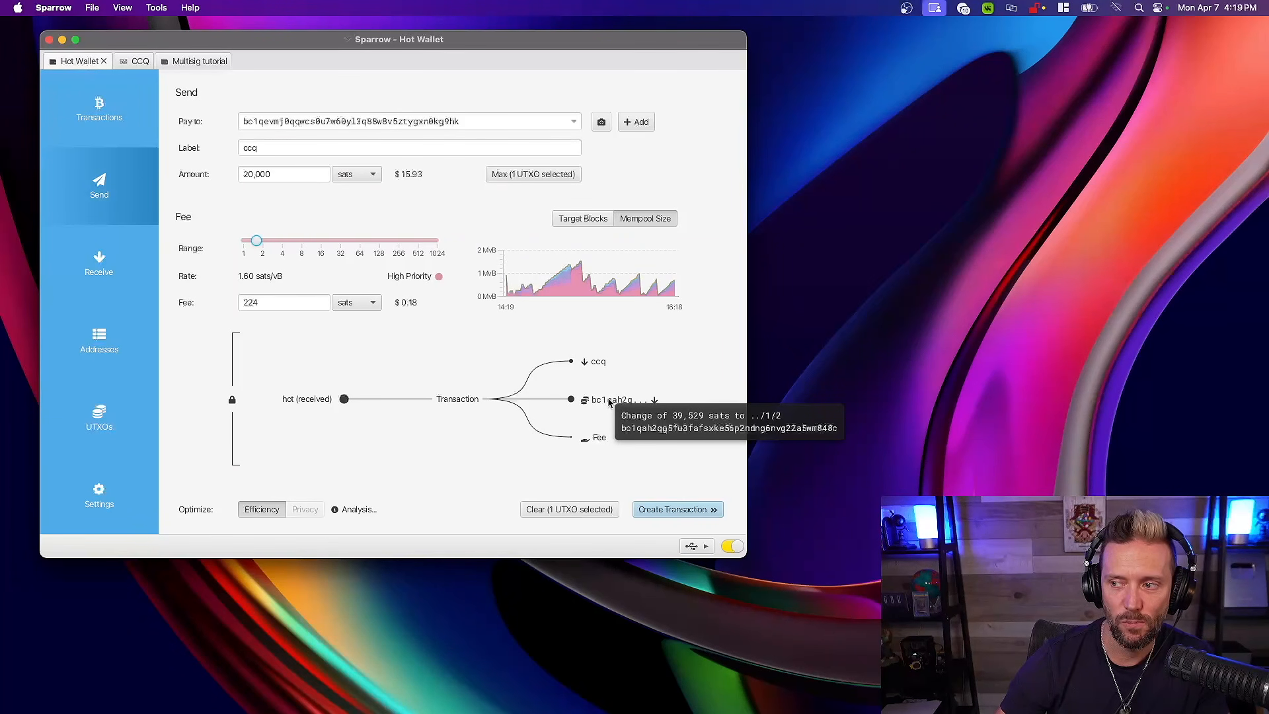
mouse_move(601, 363)
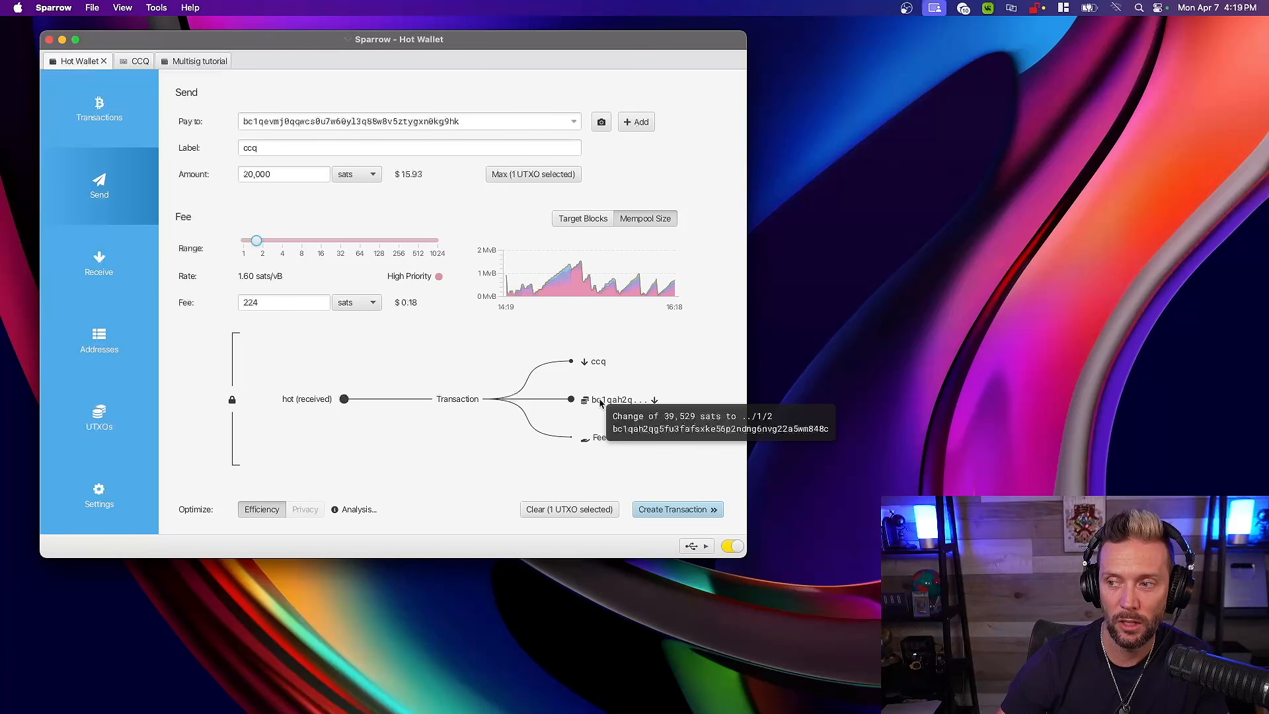
mouse_move(595, 441)
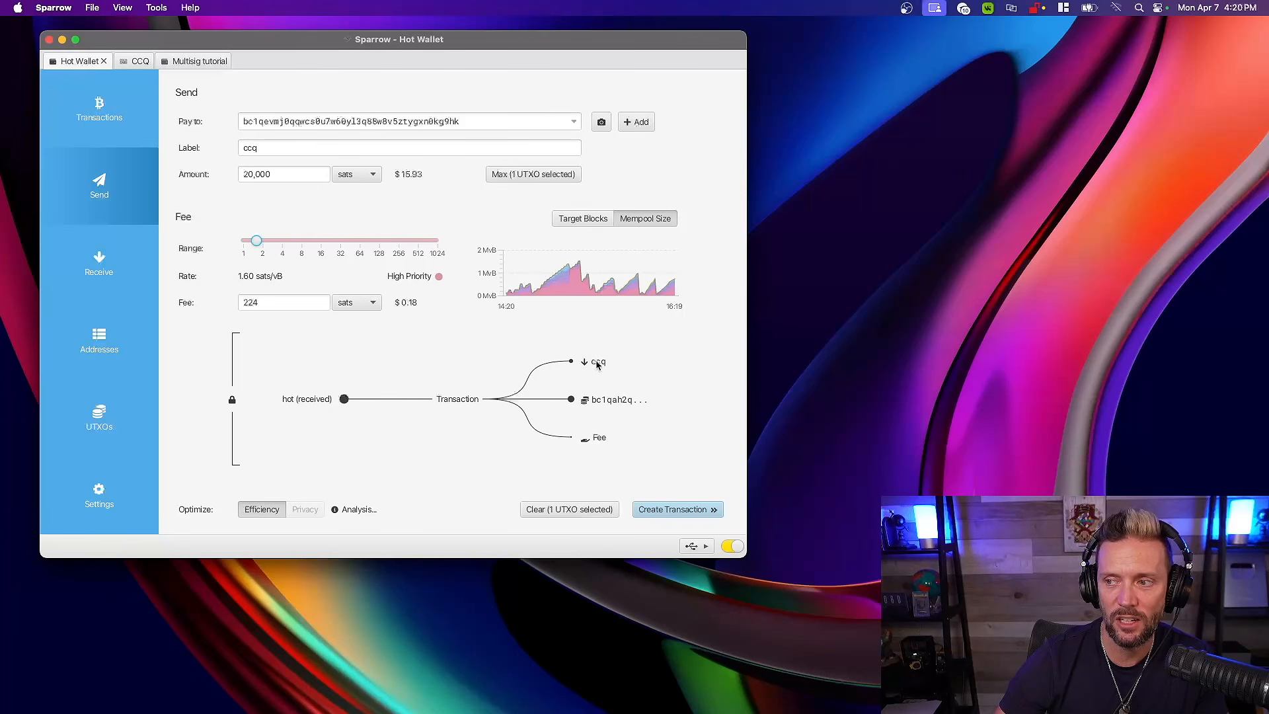
mouse_move(597, 364)
mouse_move(593, 399)
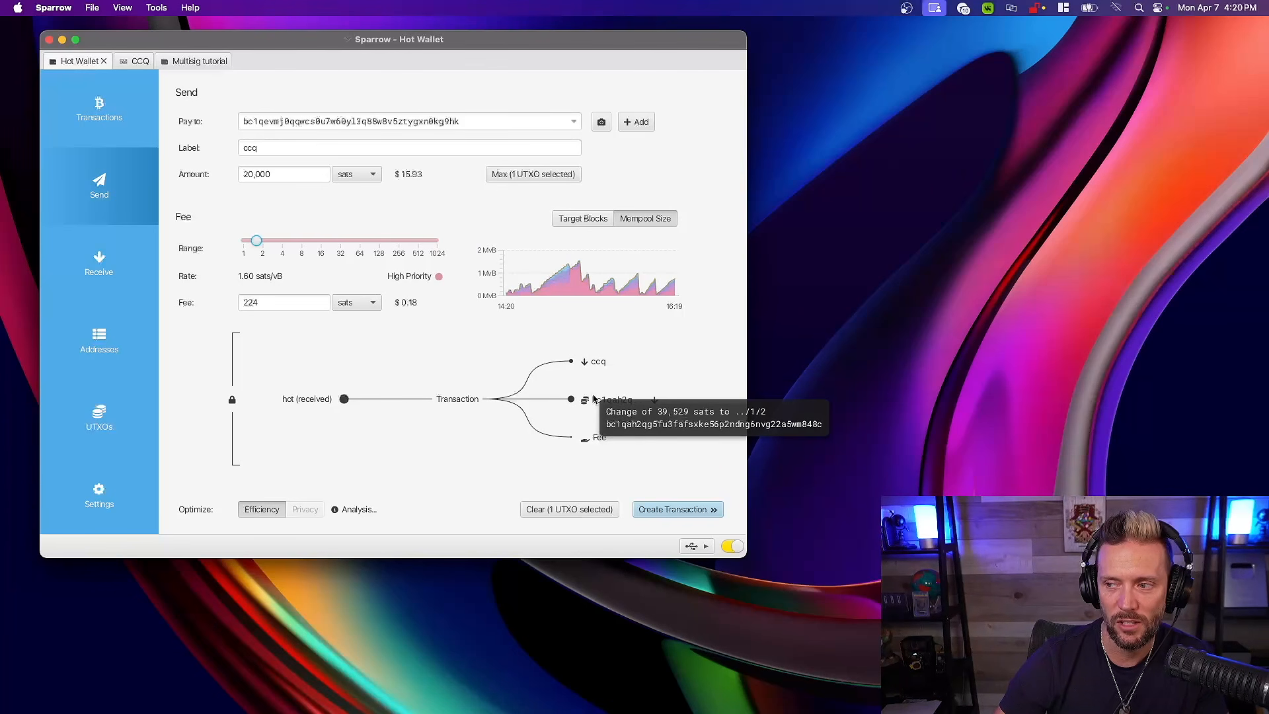
mouse_move(586, 441)
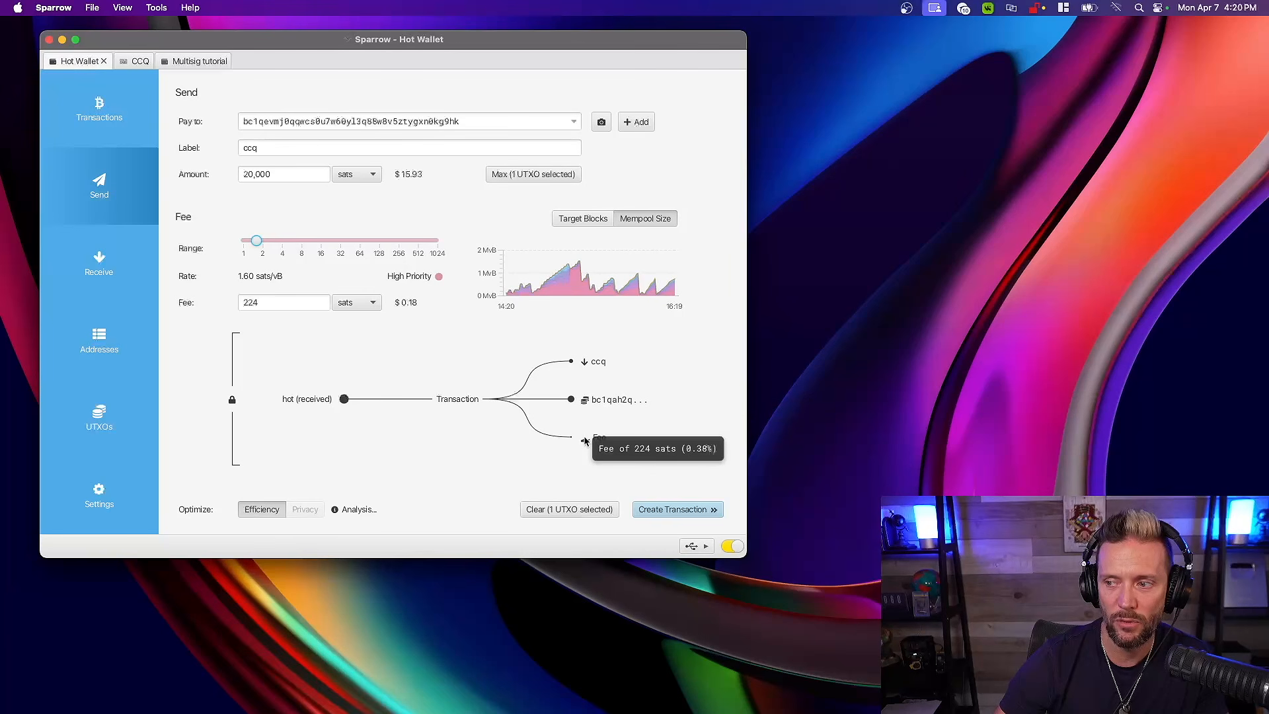
left_click(408, 400)
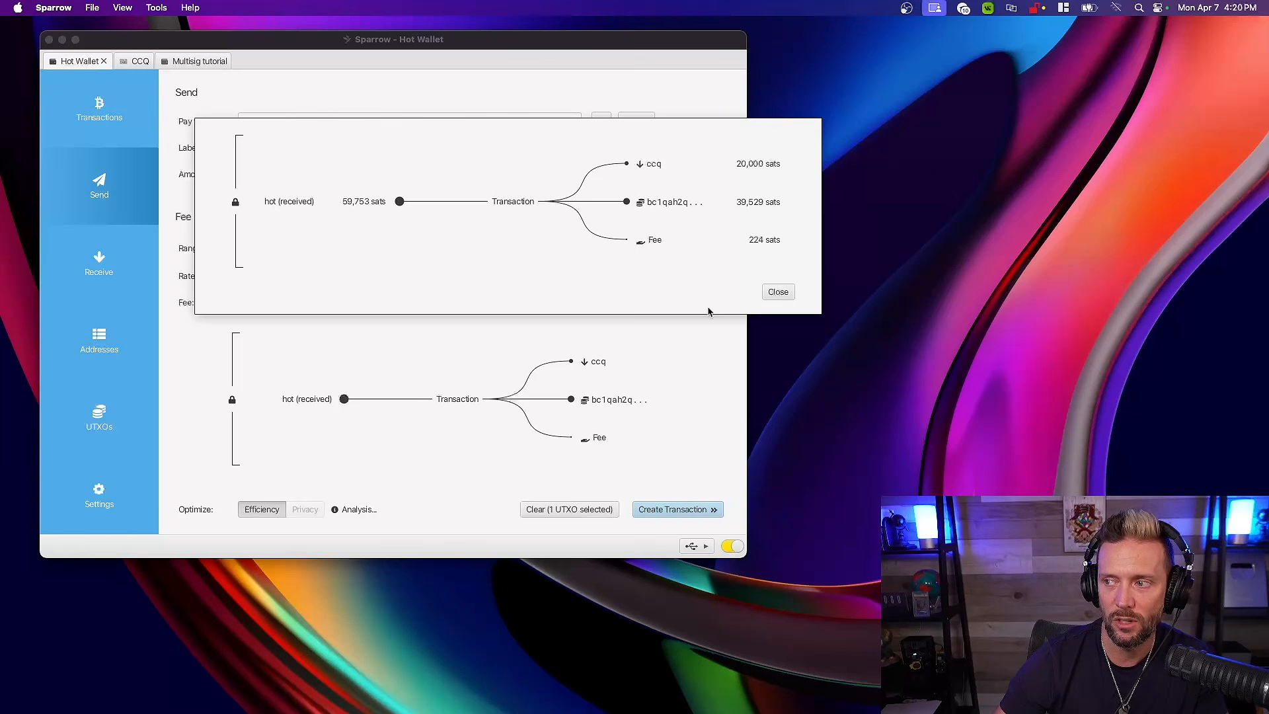
left_click(777, 292)
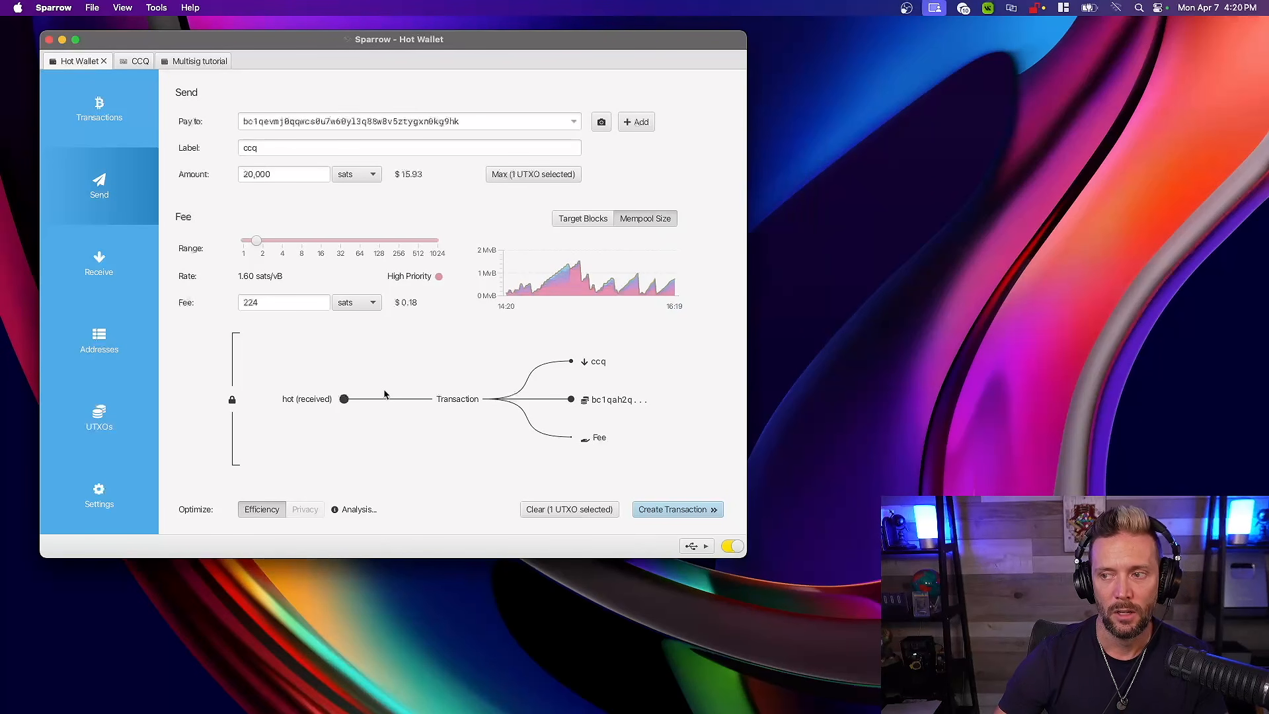
left_click(568, 510)
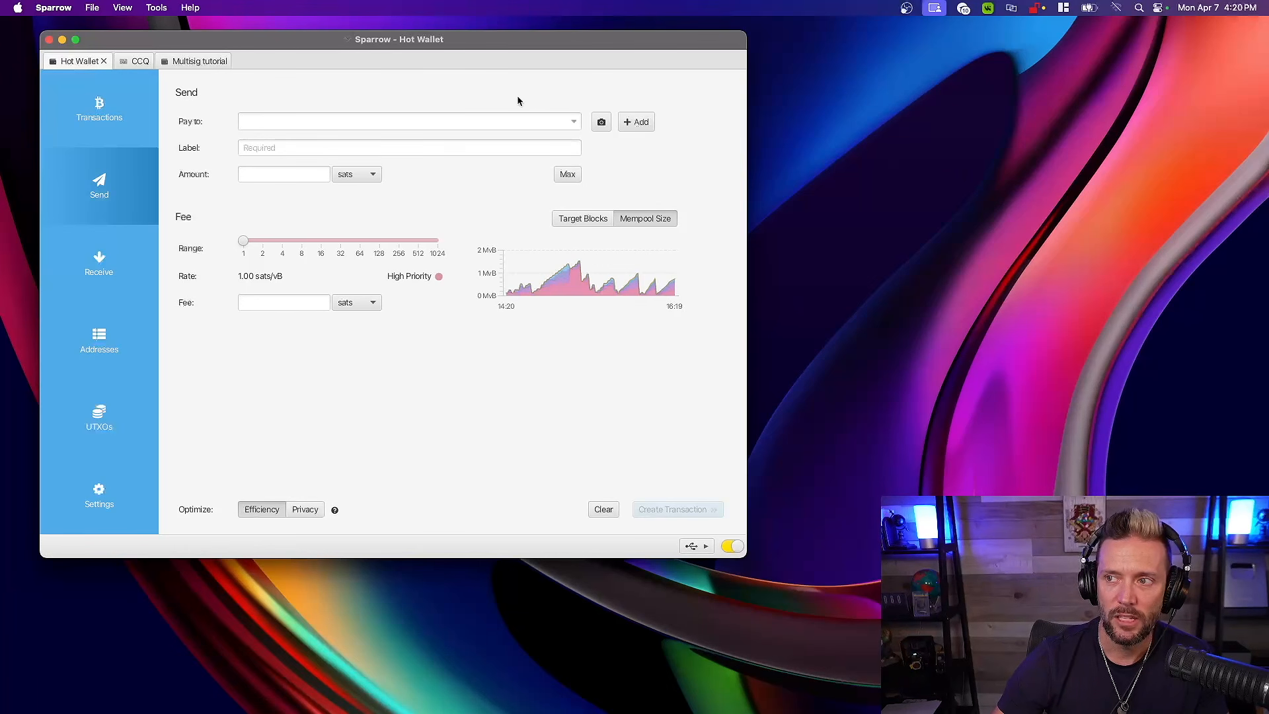
left_click(573, 121)
left_click(309, 153)
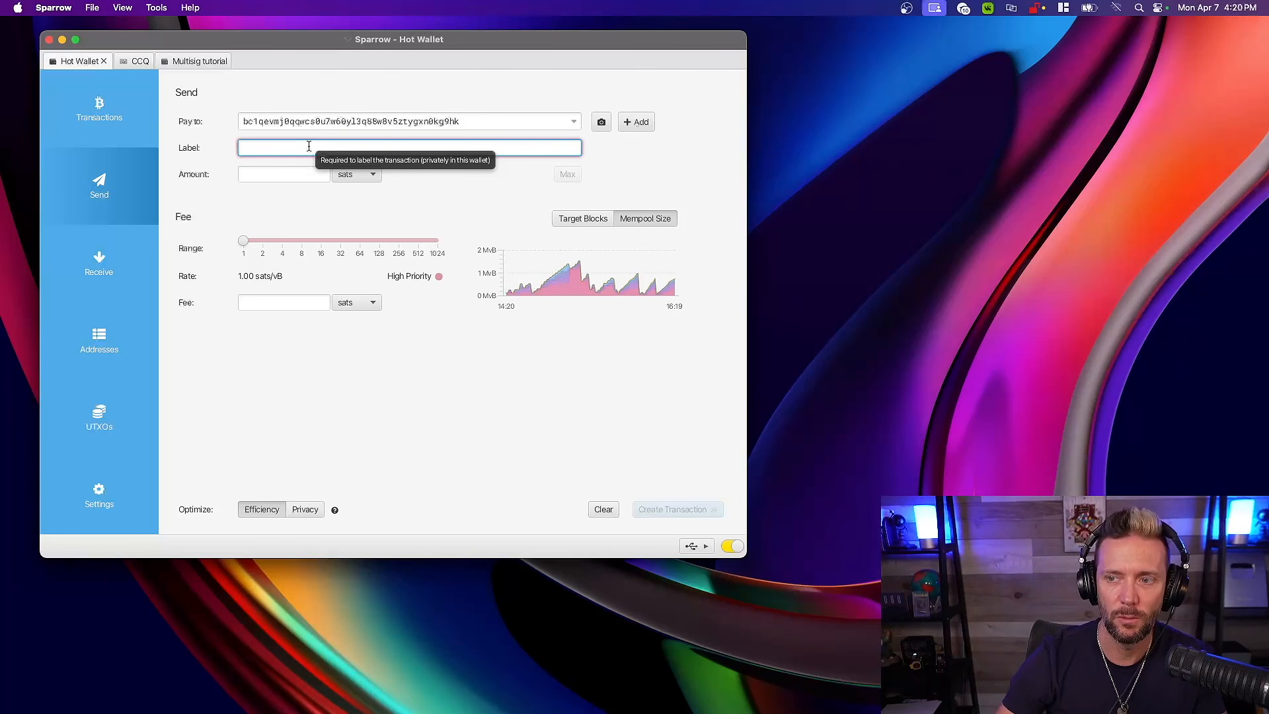
type("steve")
left_click(302, 174)
type("40,000")
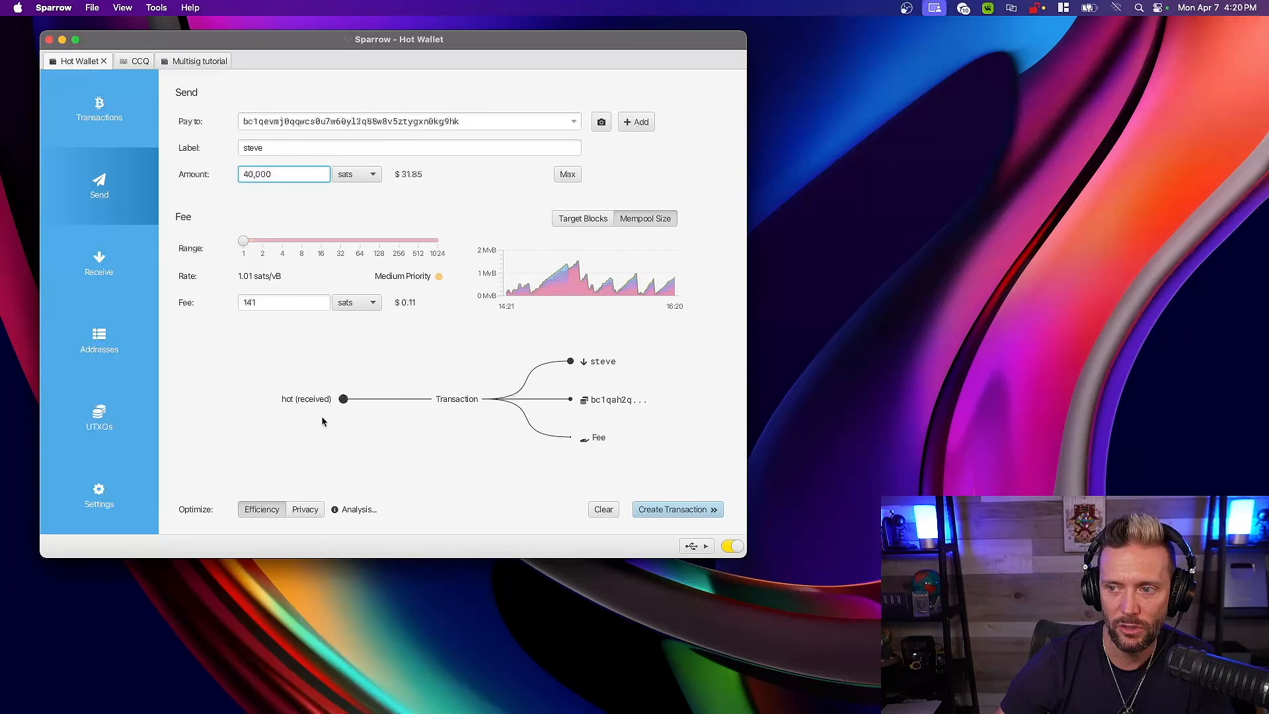
mouse_move(607, 365)
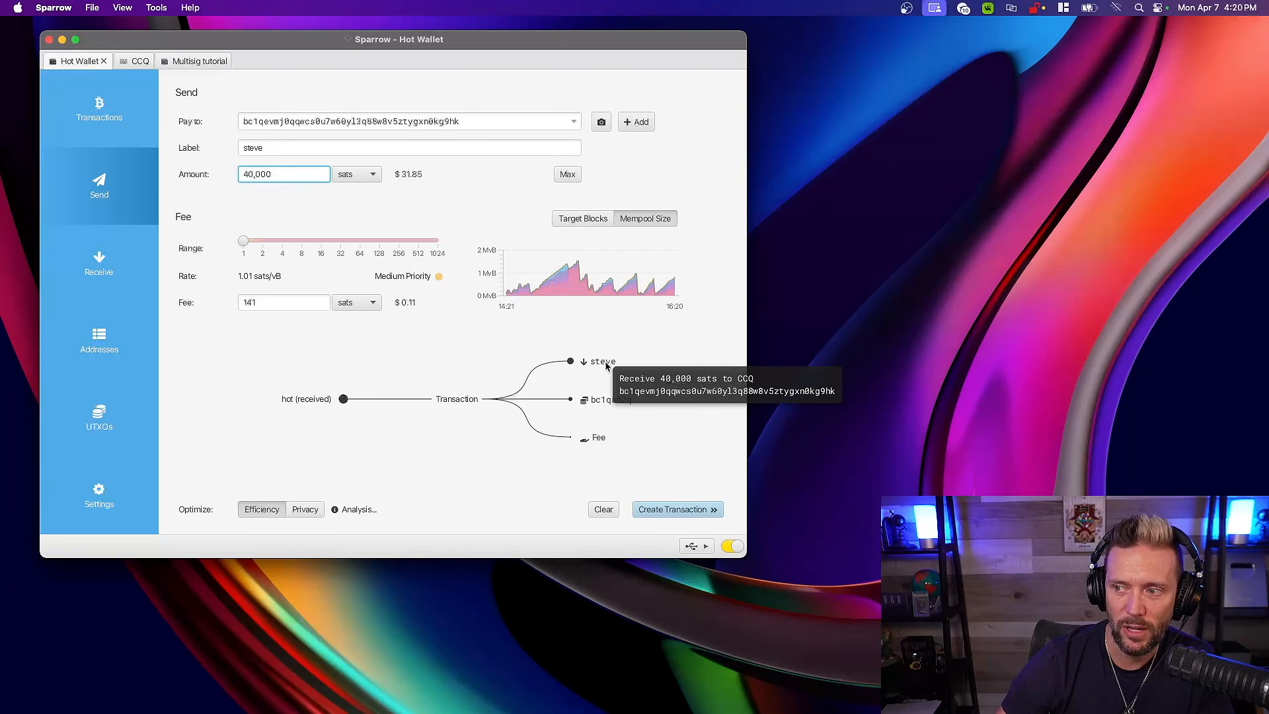
mouse_move(605, 401)
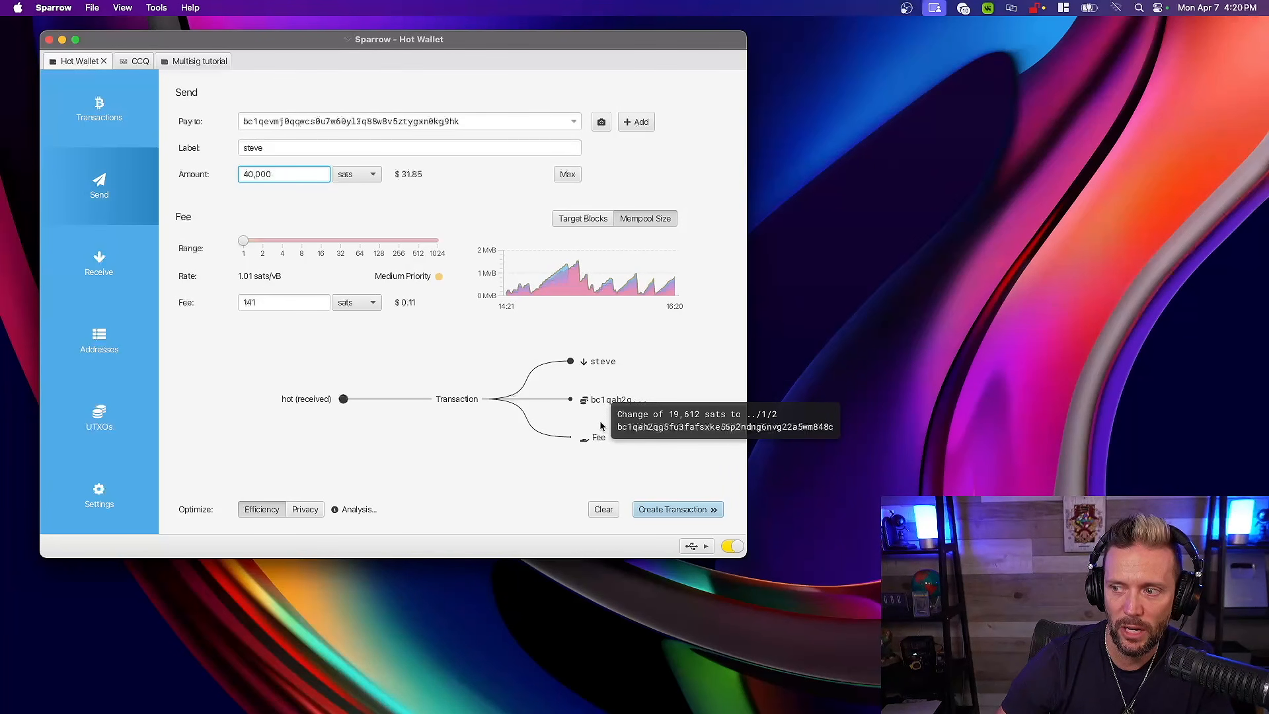
mouse_move(594, 442)
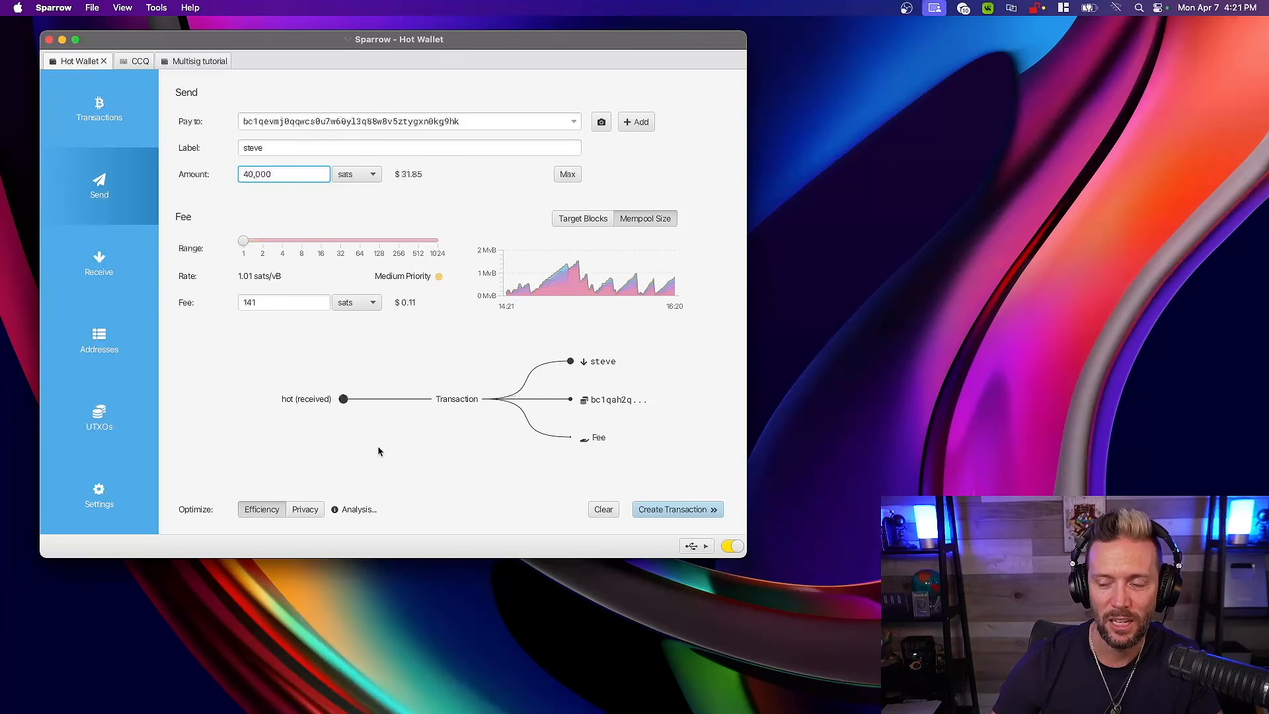
Privacy-optimize the 40,000-sat payment to spend hot and CCQ inputs, checking outputs and 272-sat fee.
left_click(306, 510)
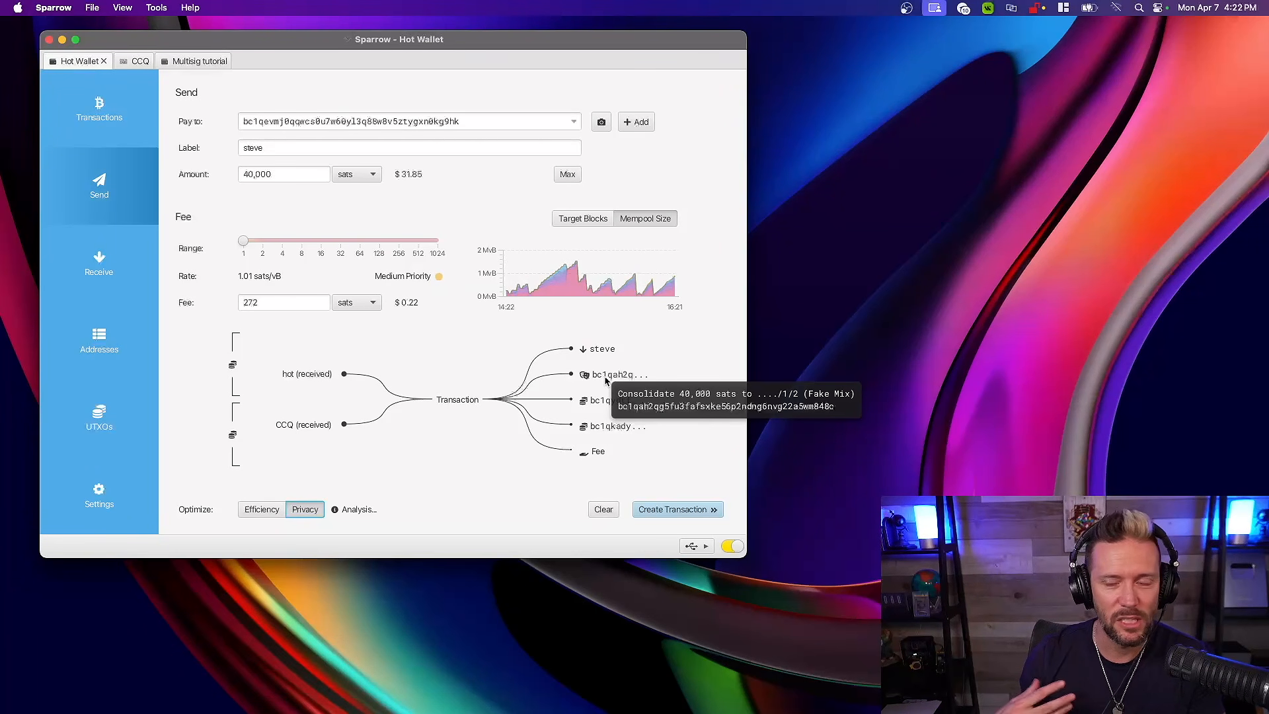
mouse_move(603, 406)
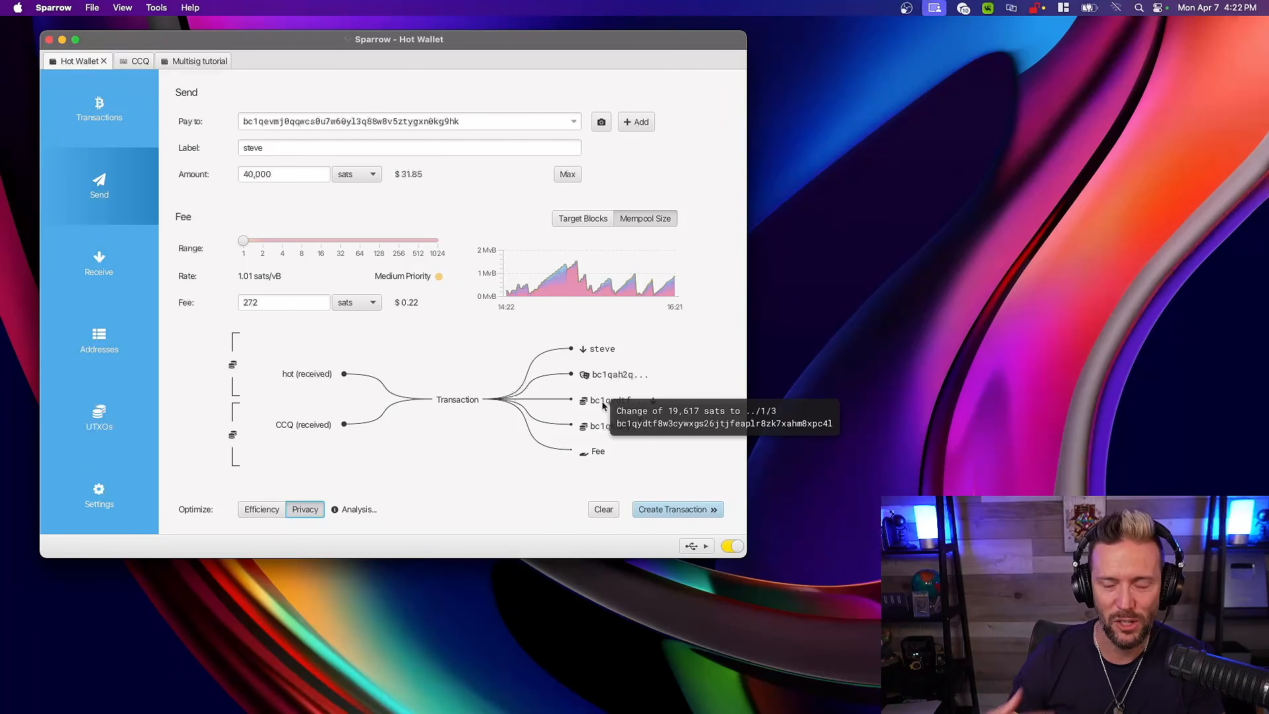
mouse_move(586, 428)
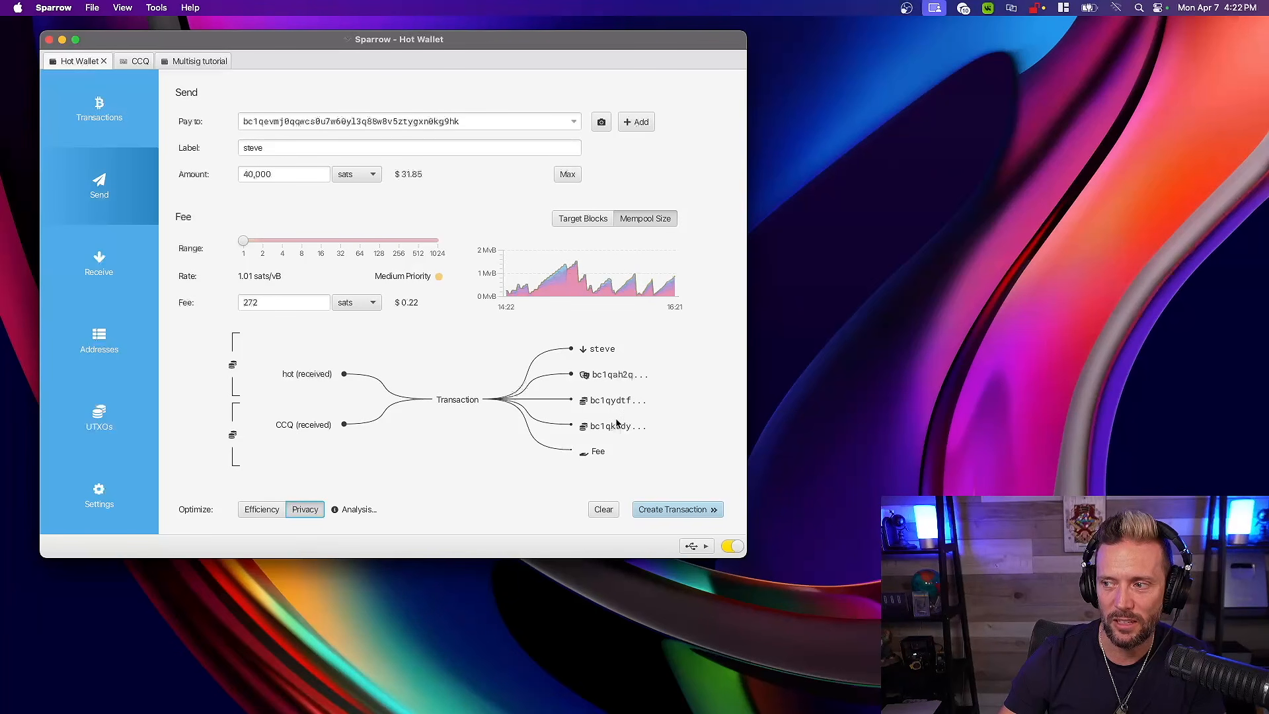
mouse_move(601, 452)
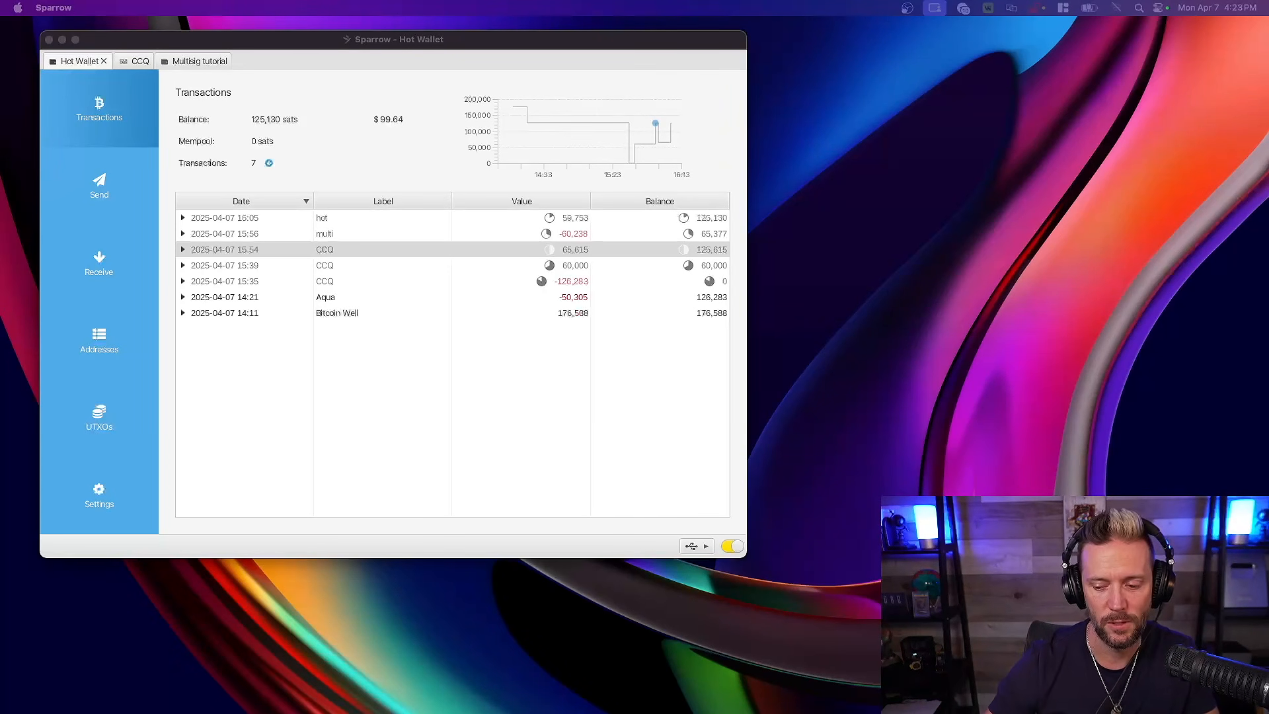
Switch back to the UTXO list showing the 125,130-sat balance.
left_click(102, 438)
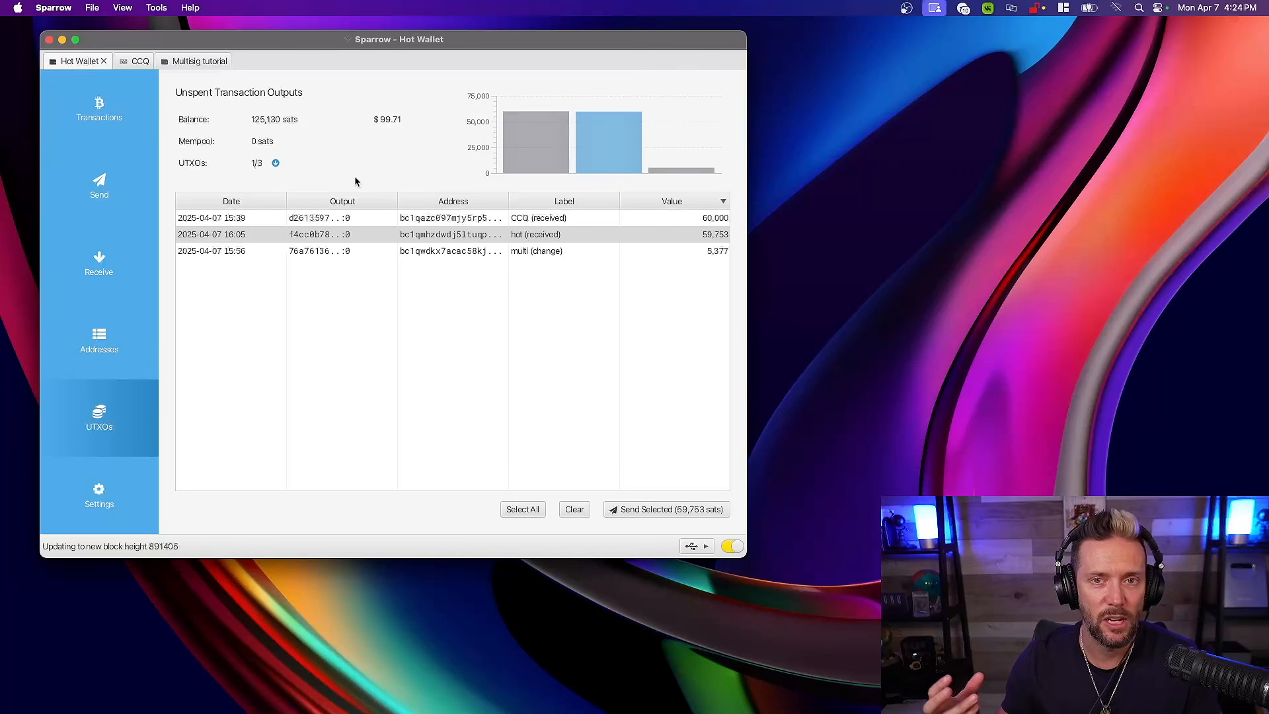
Select each UTXO in turn: CCQ 60,000, hot 59,753 and multi change 5,377 sats.
left_click(261, 218)
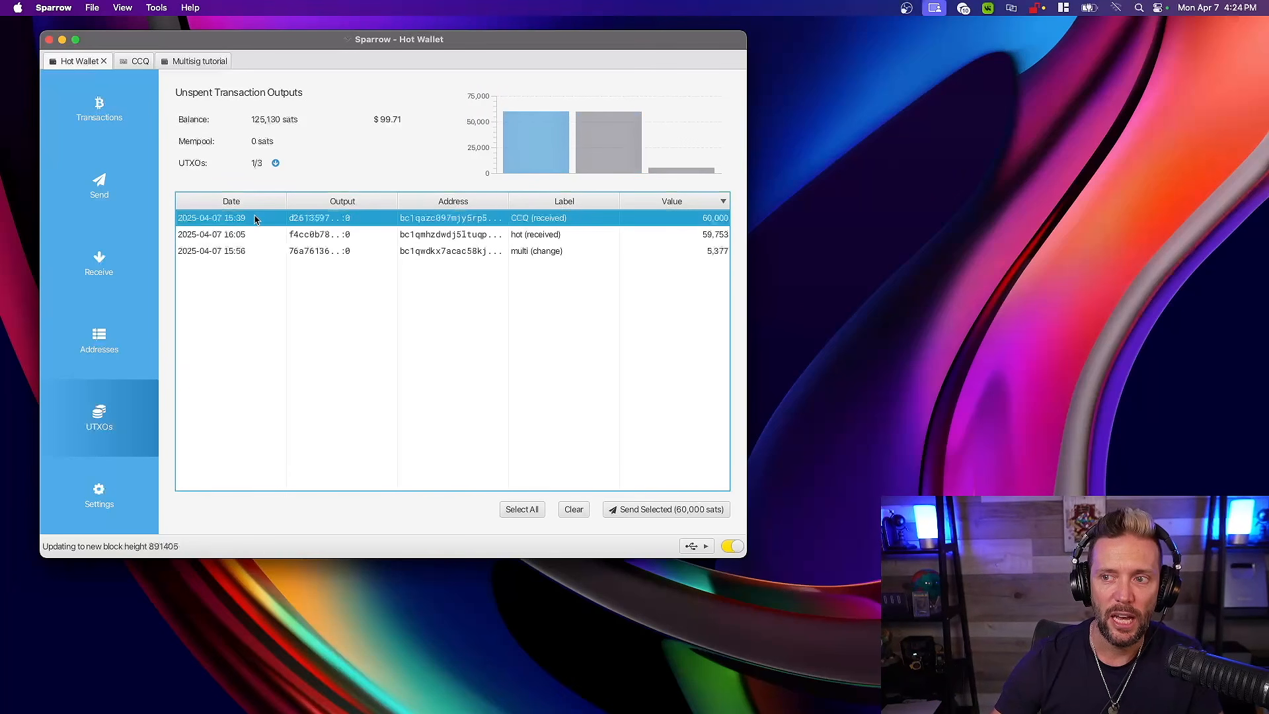
left_click(242, 240)
left_click(241, 256)
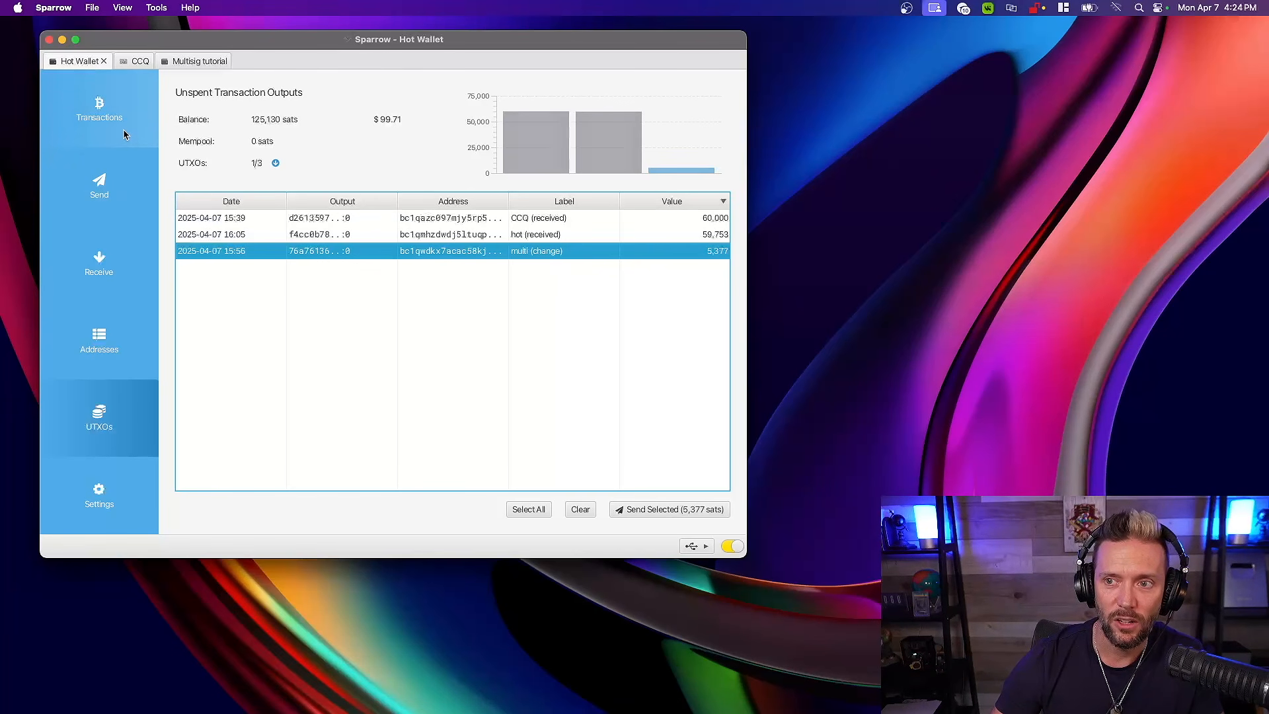
left_click(109, 185)
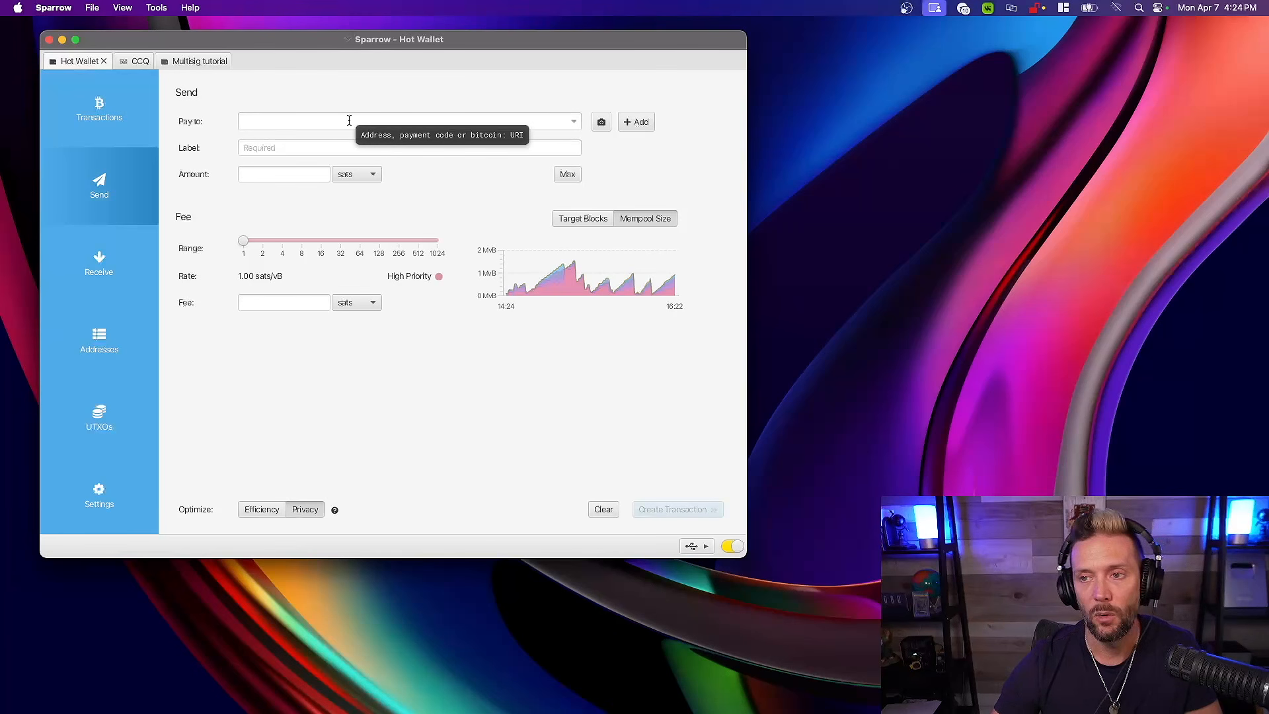
Draft a 40,000-sat payment labelled 'test' to the CCQ wallet, spending only the hot input.
left_click(574, 122)
left_click(348, 156)
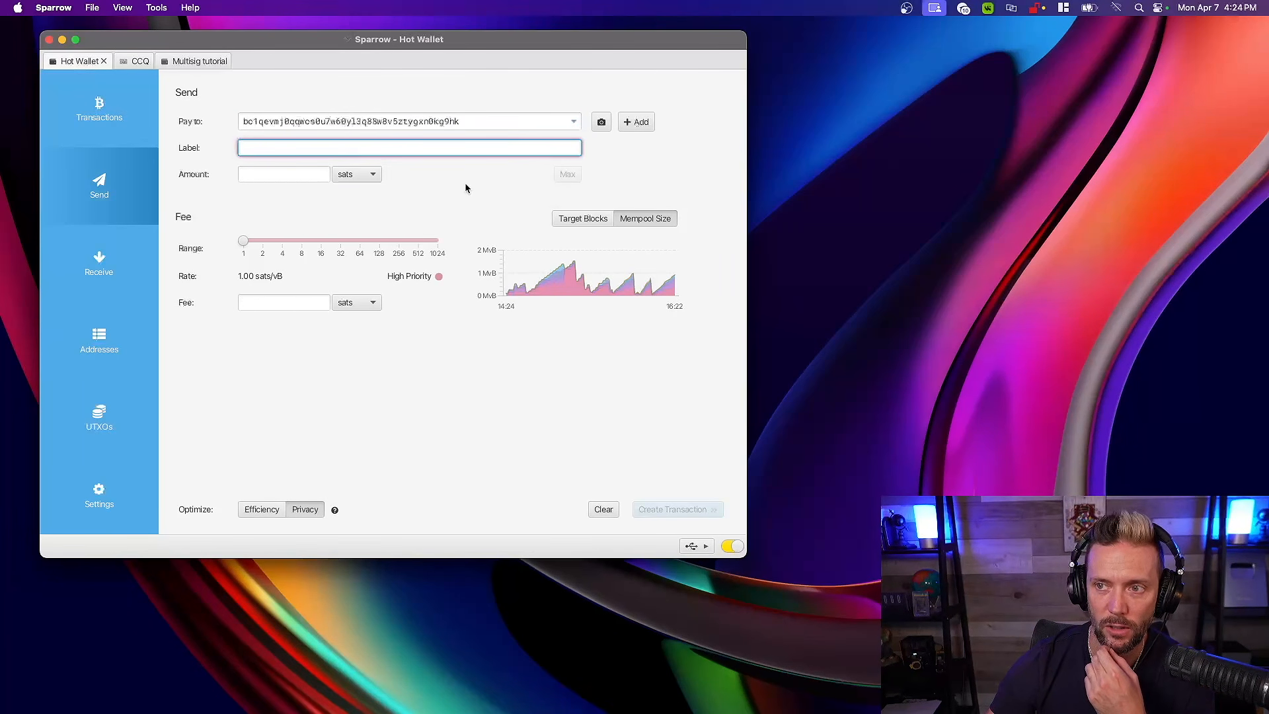
type("test")
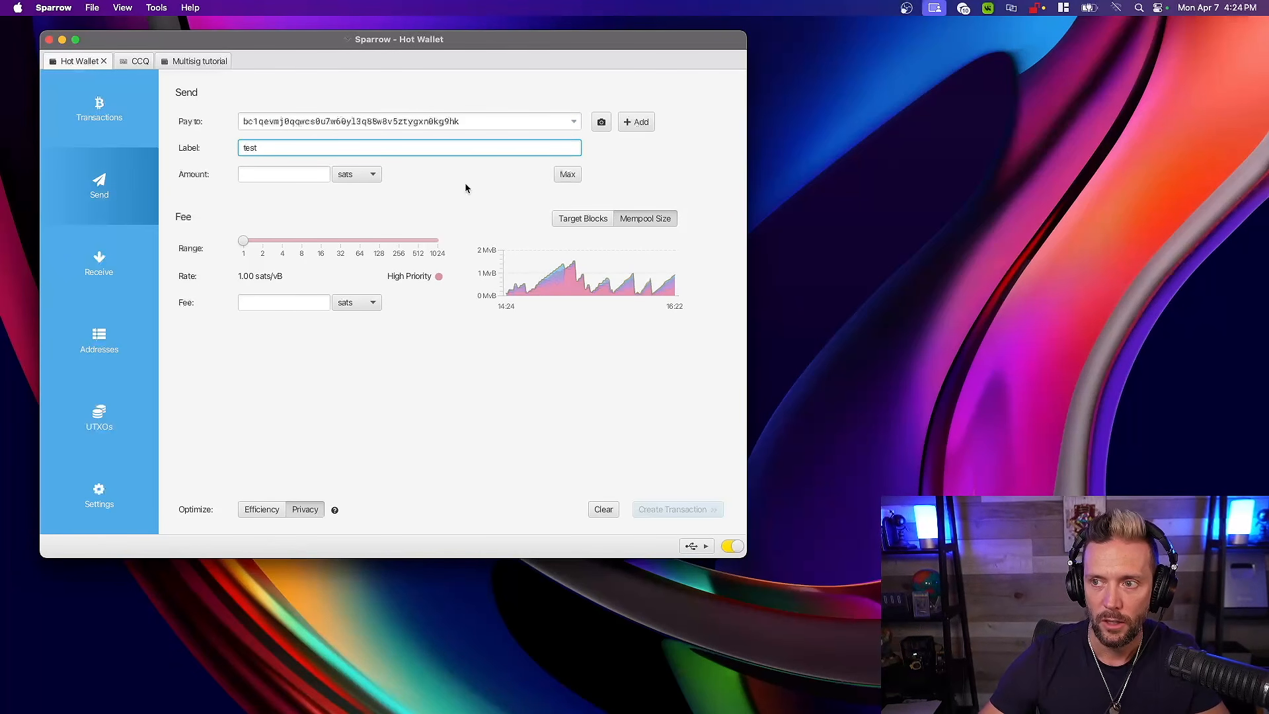
left_click(271, 175)
type("400000")
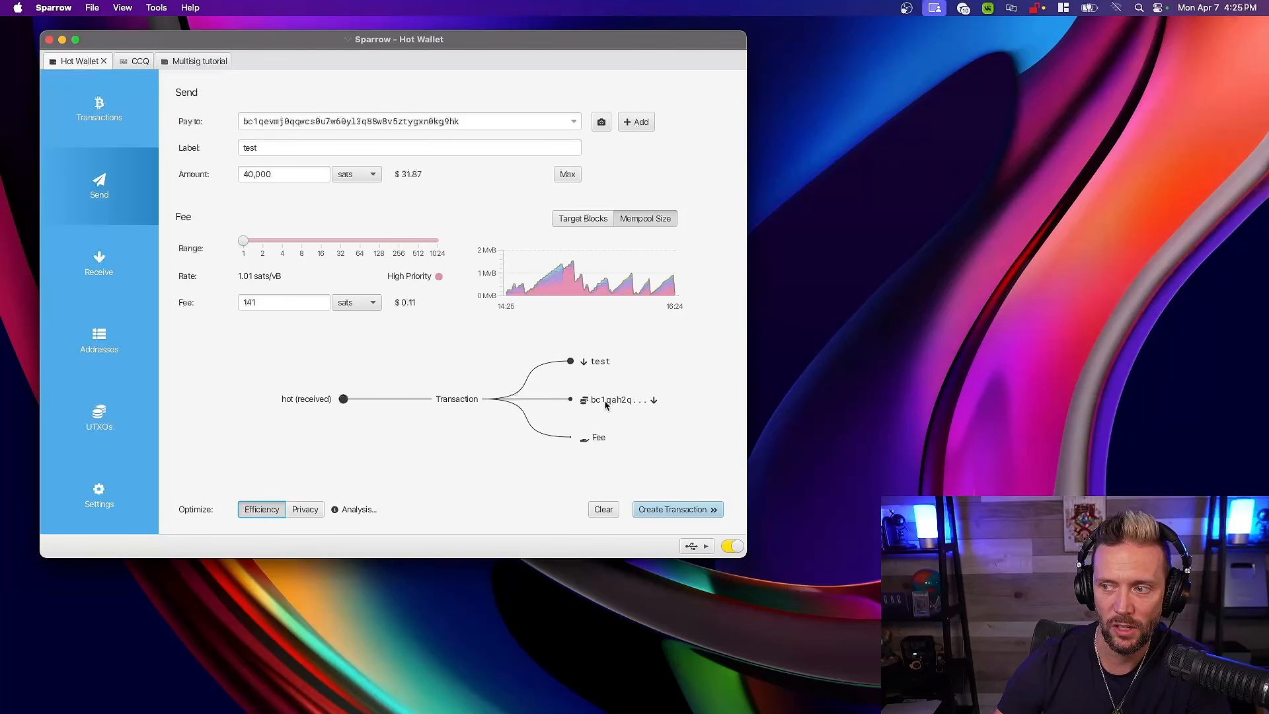
mouse_move(624, 406)
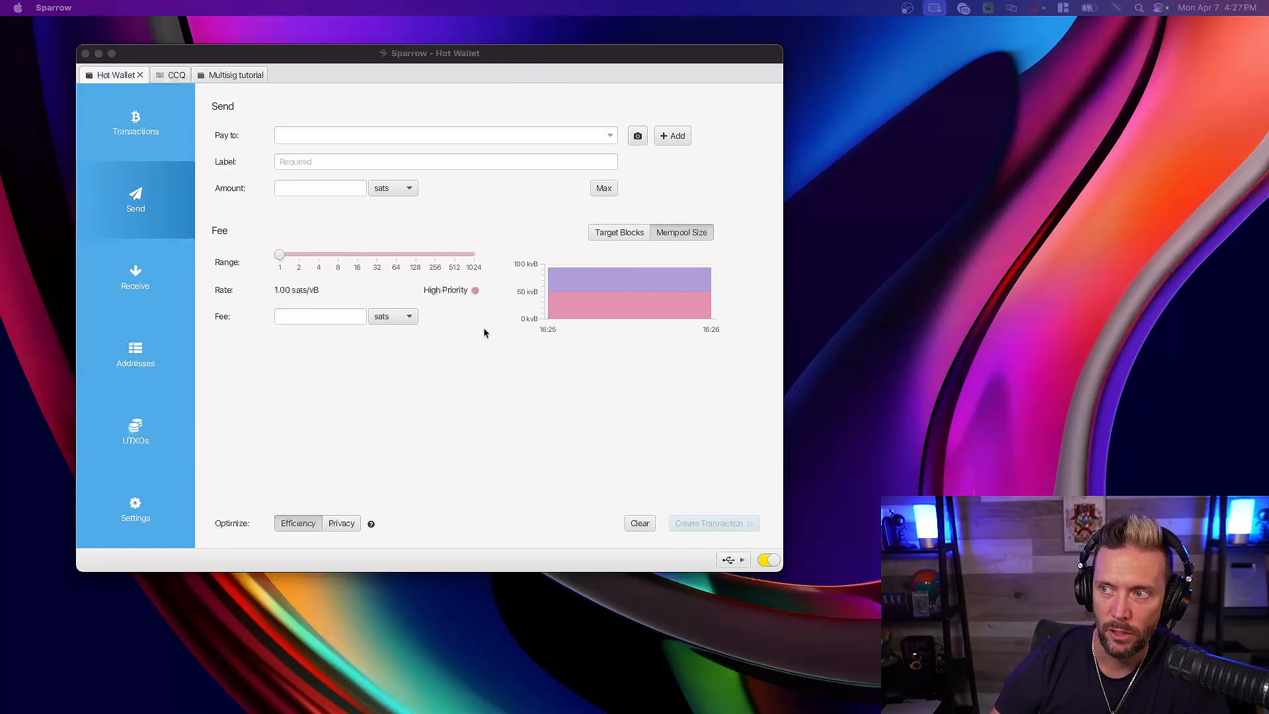
left_click(609, 135)
Pay CCQ the maximum 124,885 sats labelled 'test', spending all three inputs with a 245-sat fee.
left_click(348, 169)
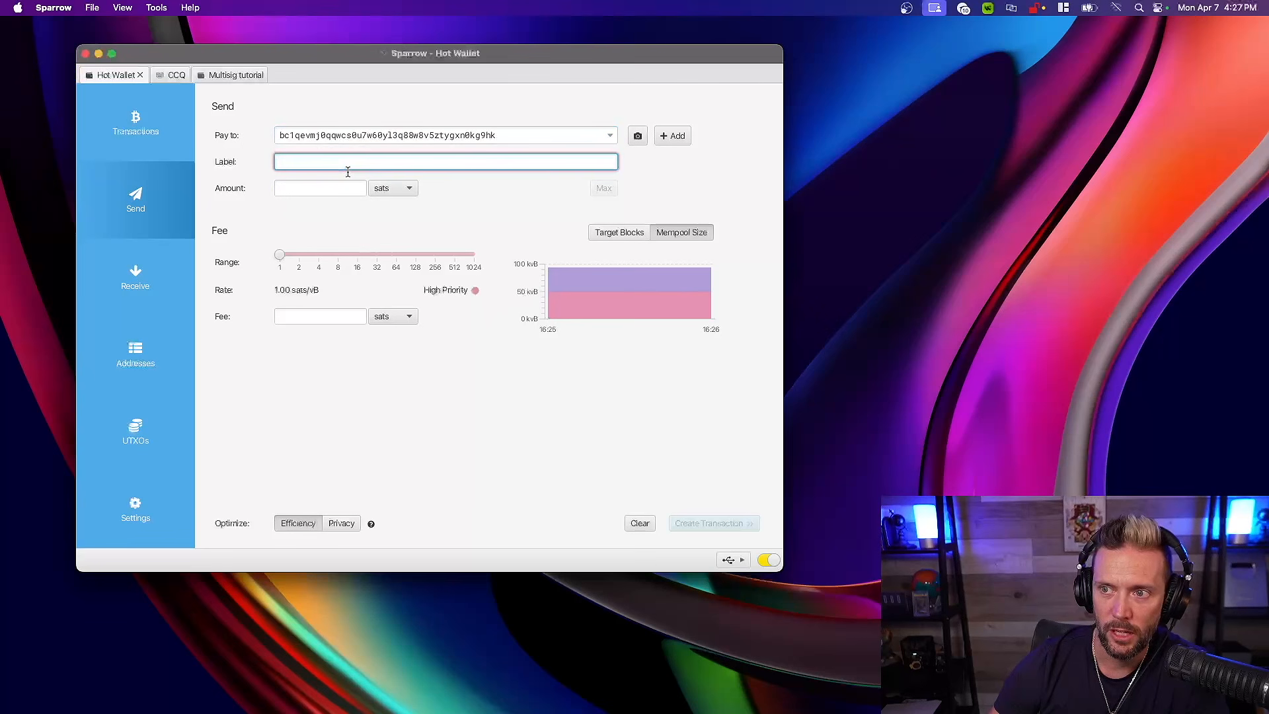
type("test")
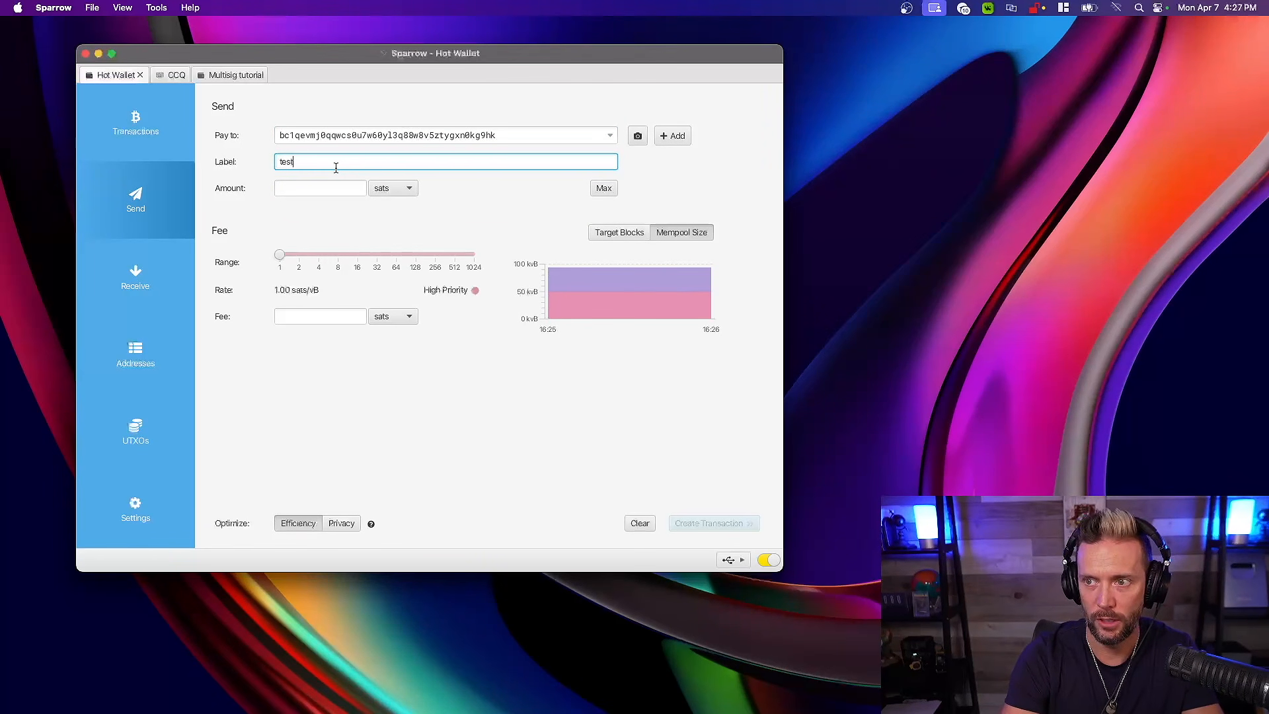
left_click(603, 190)
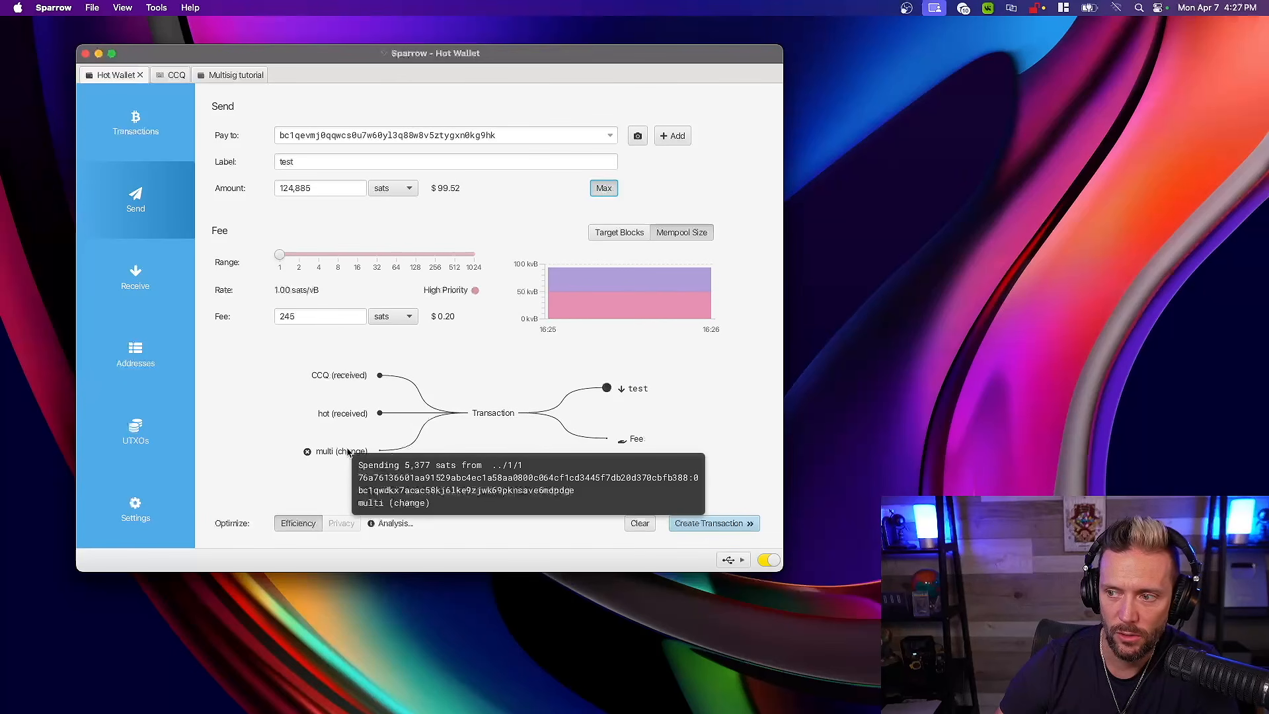
mouse_move(643, 395)
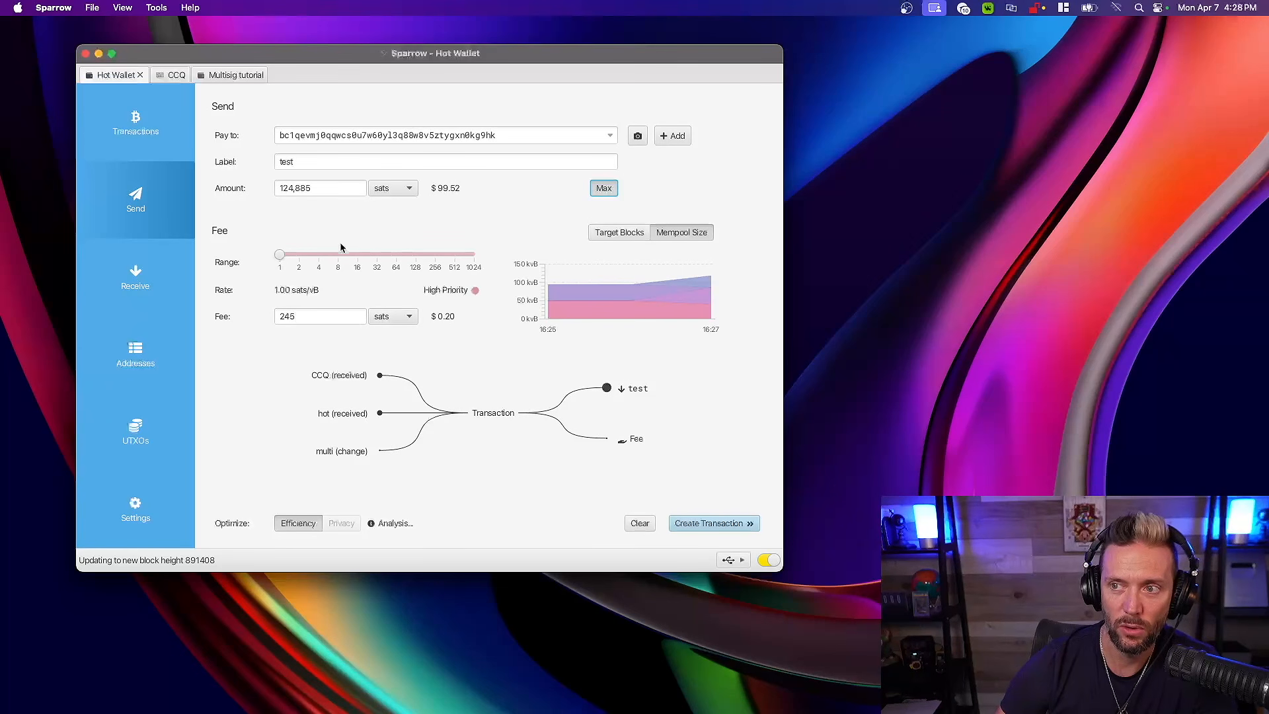
double_click(315, 188)
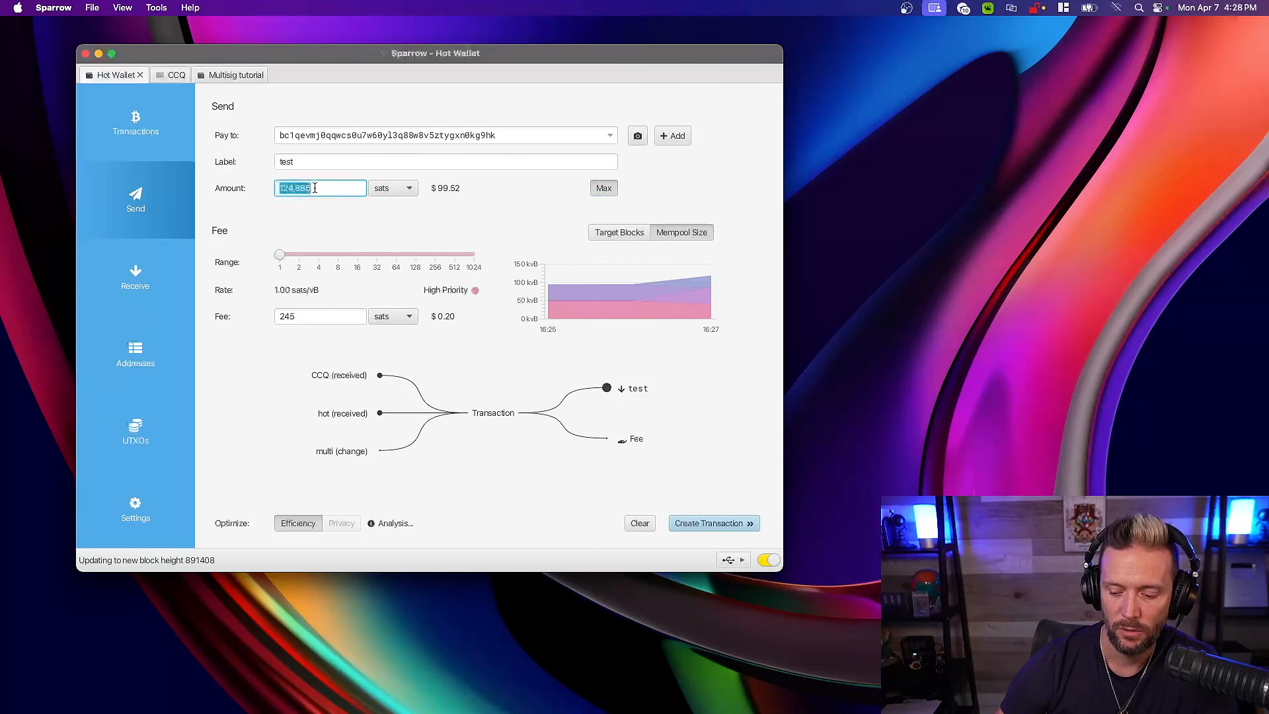
Lower the amount to 30,000 sats, review the resulting change output, then clear the draft.
type("300000")
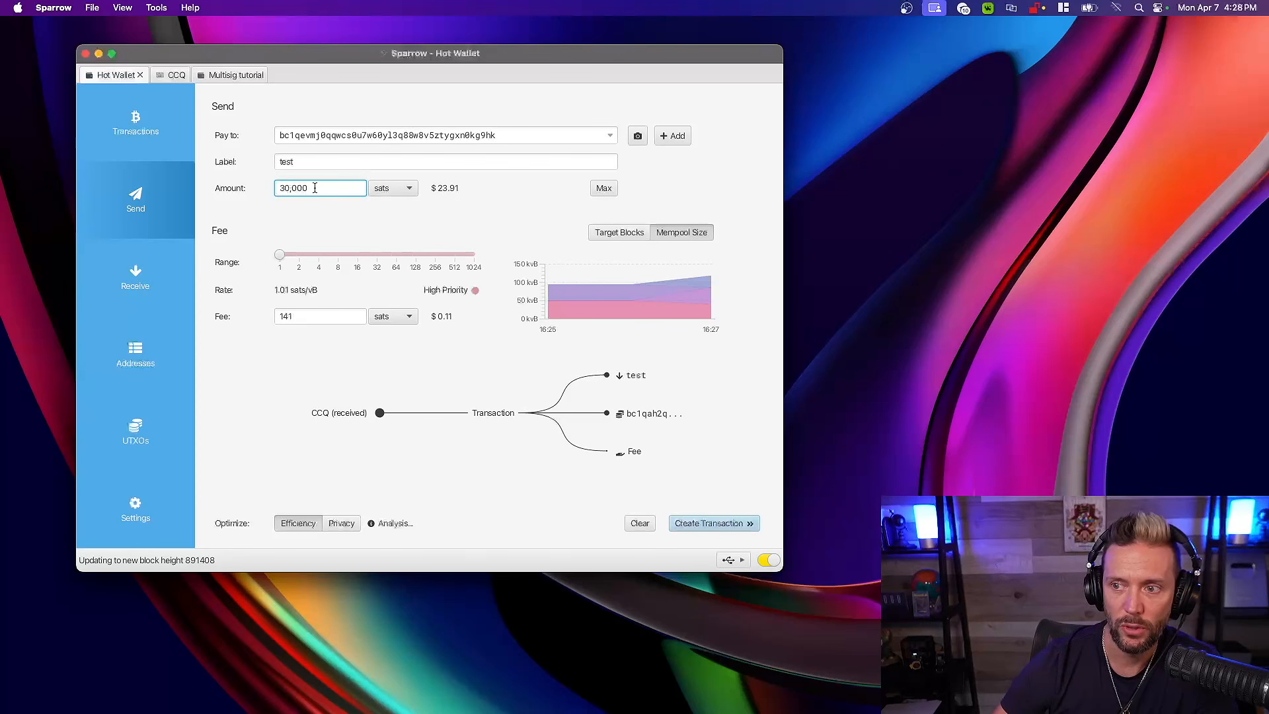
mouse_move(346, 410)
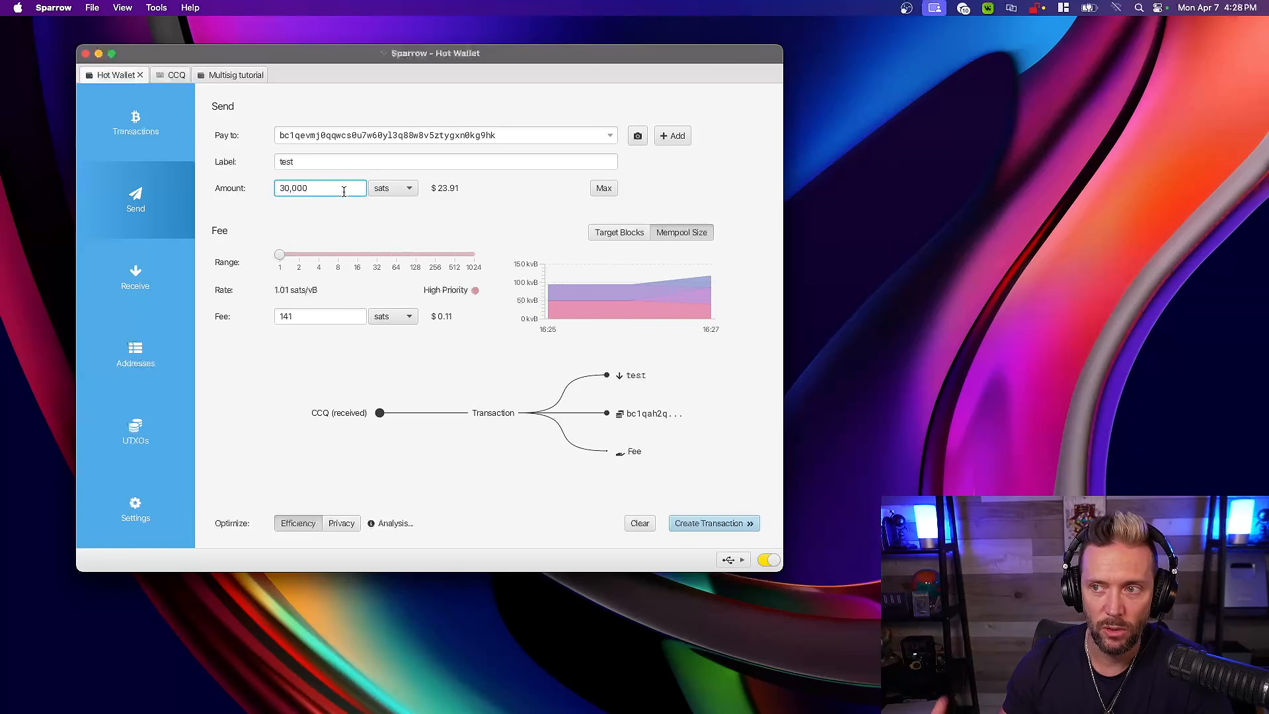
mouse_move(555, 294)
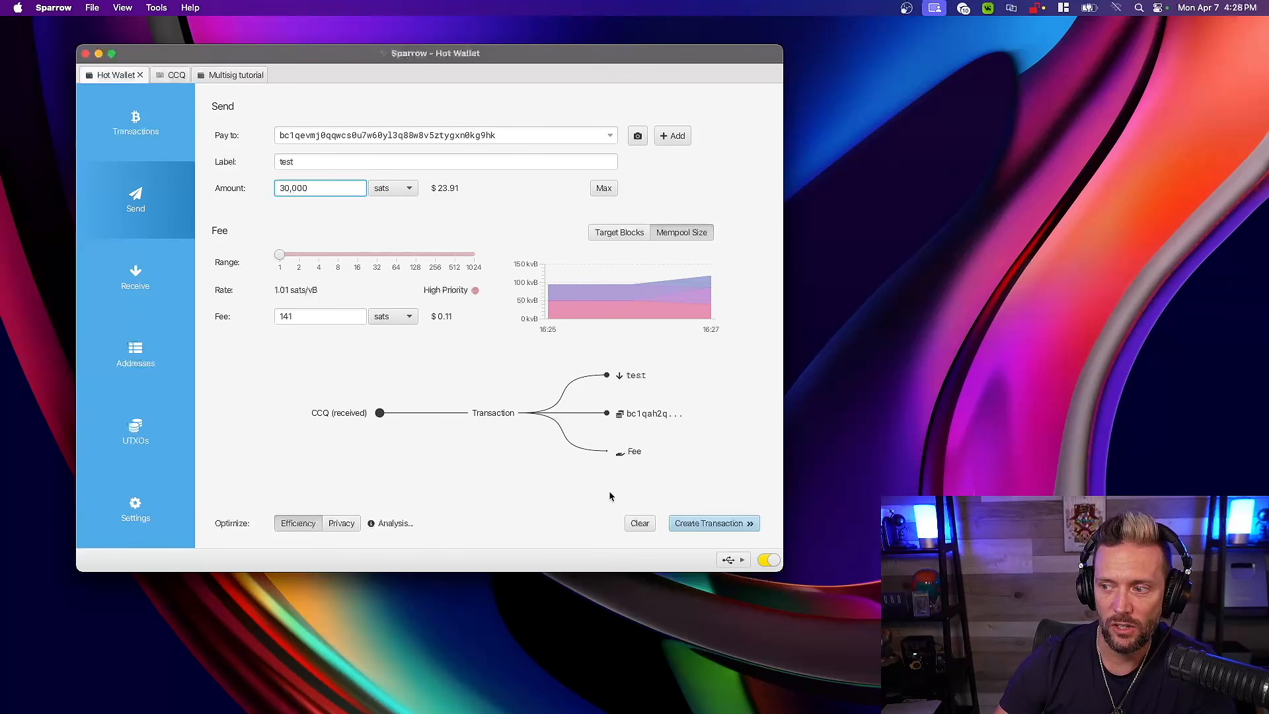
left_click(640, 522)
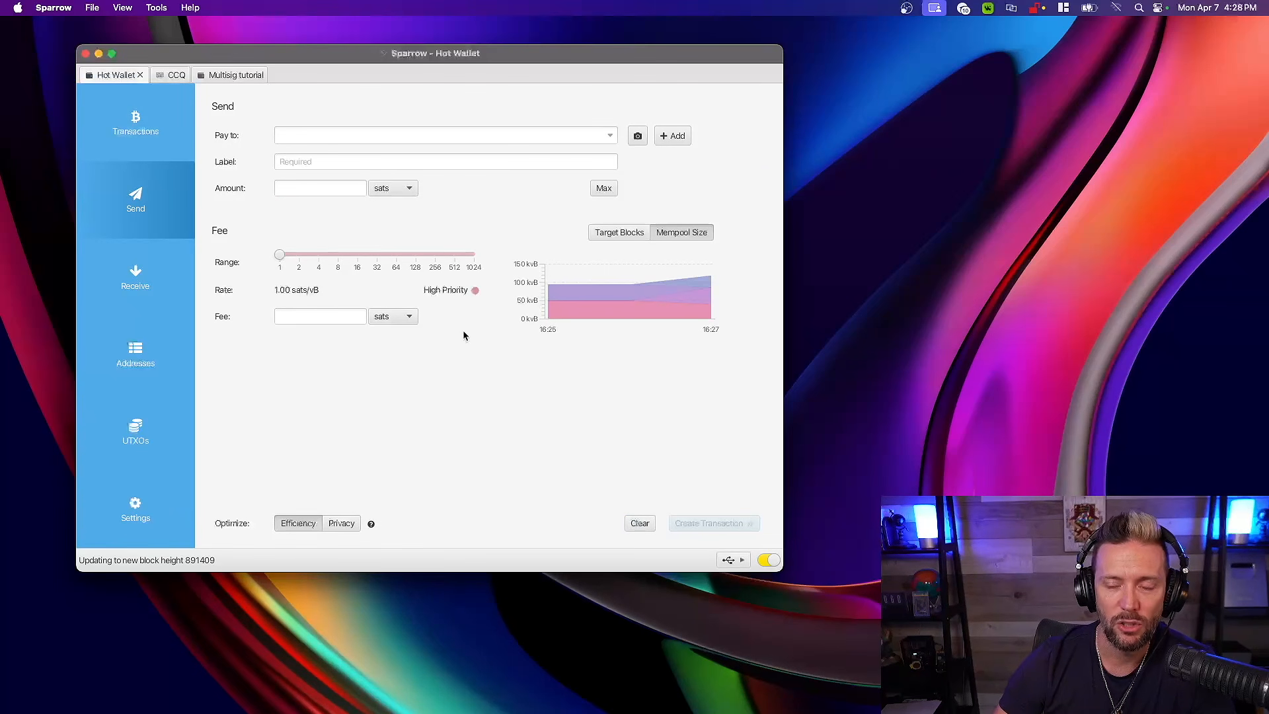
Return to the UTXO list of 60,000, 59,753 and 5,377 sats.
left_click(136, 430)
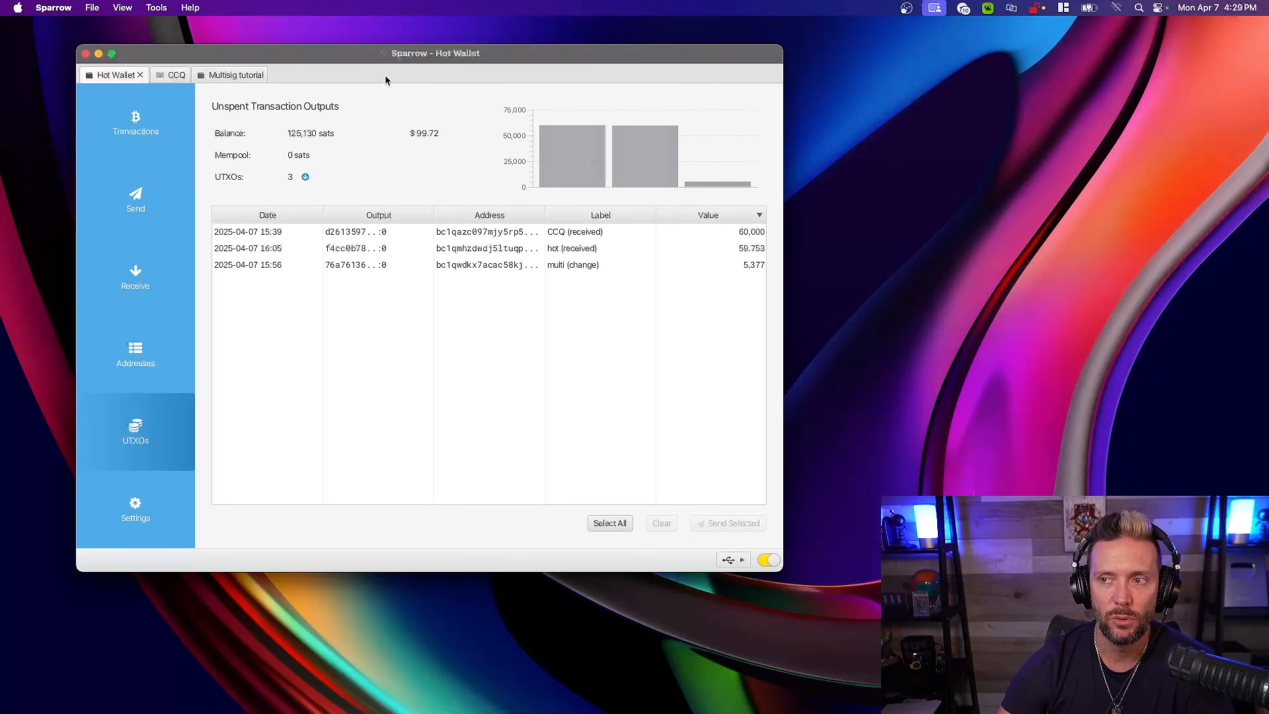
mouse_move(395, 274)
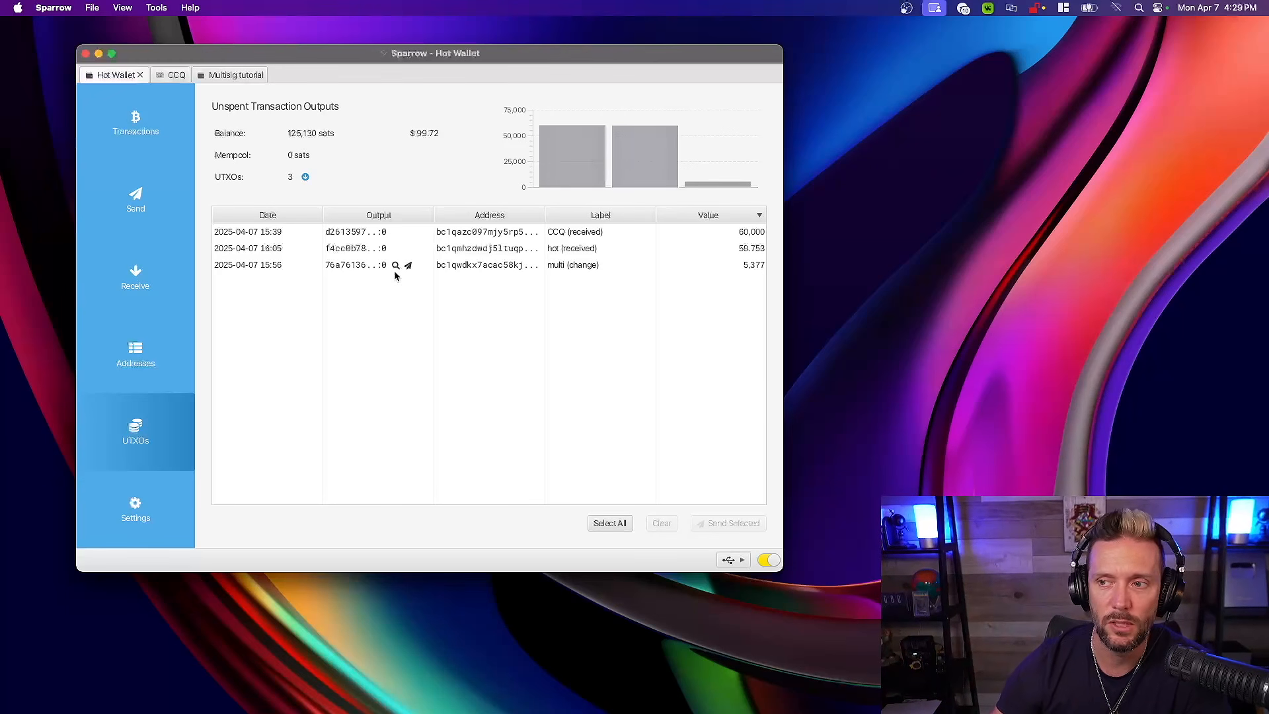
Select only the 5,377-sat multi (change) output as the coin to spend.
left_click(566, 265)
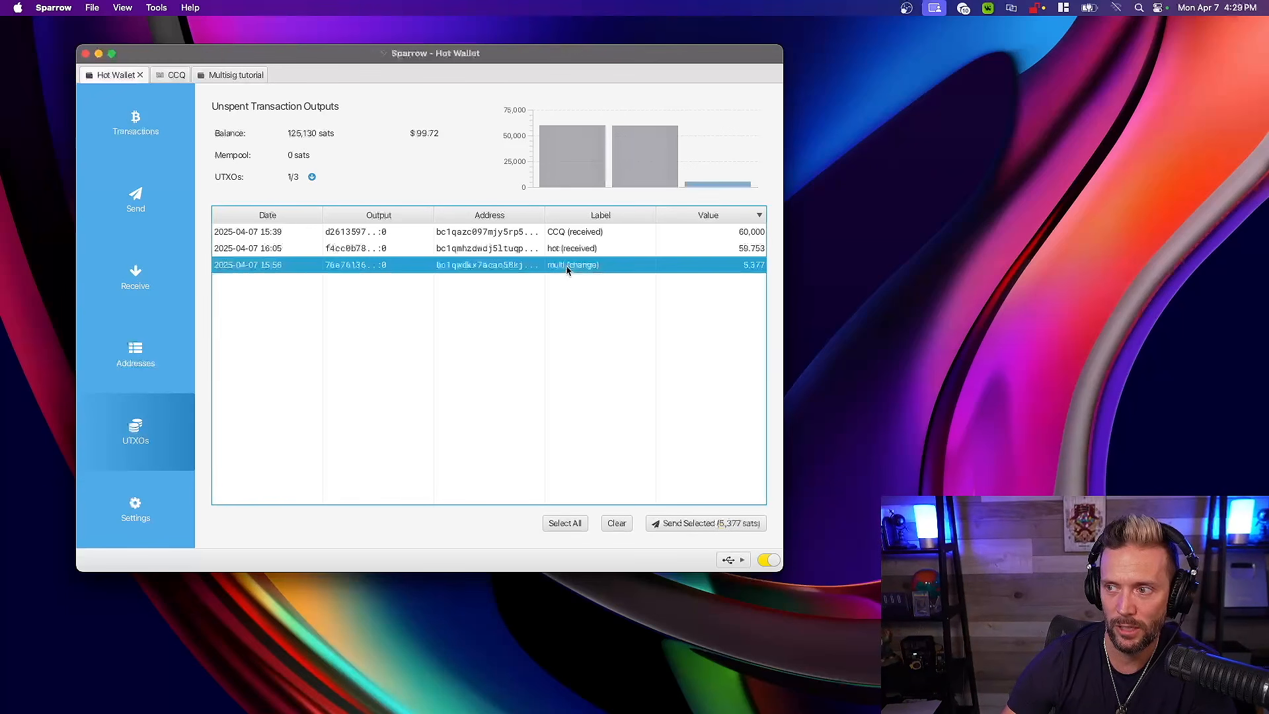
left_click(573, 247)
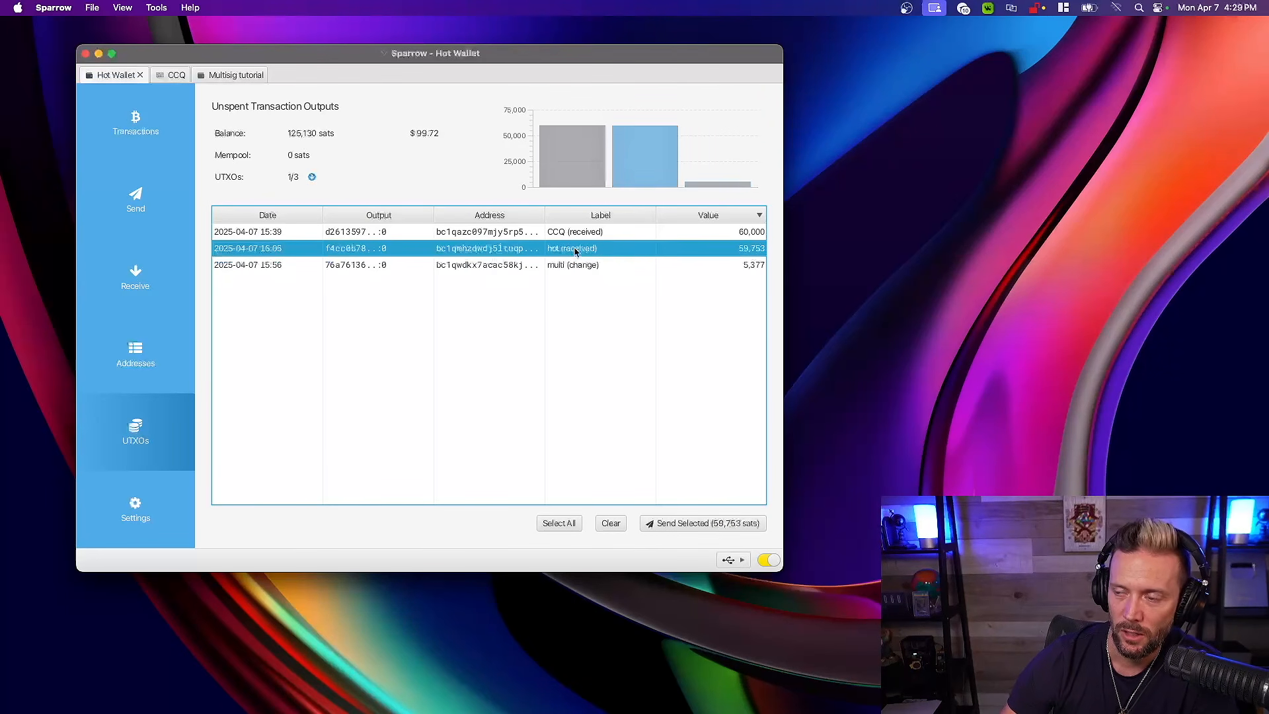
left_click(593, 267)
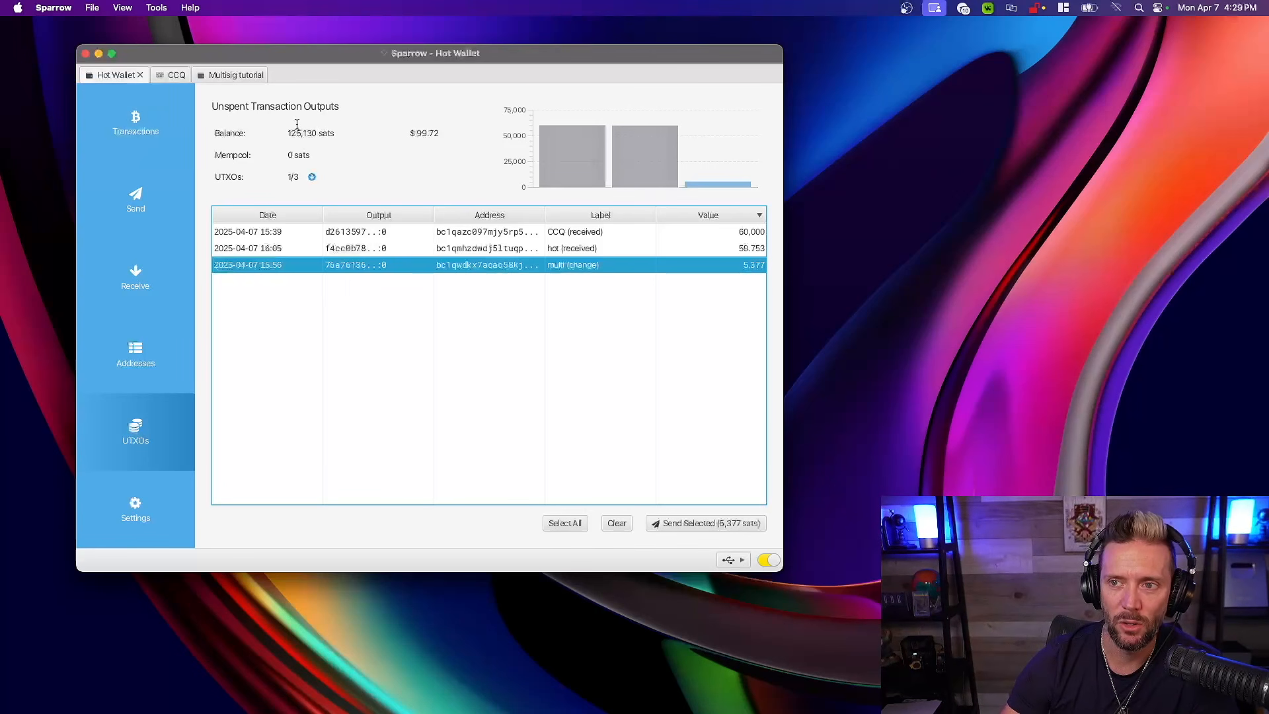
Start a payment addressed back to the Hot Wallet itself for consolidation.
left_click(136, 193)
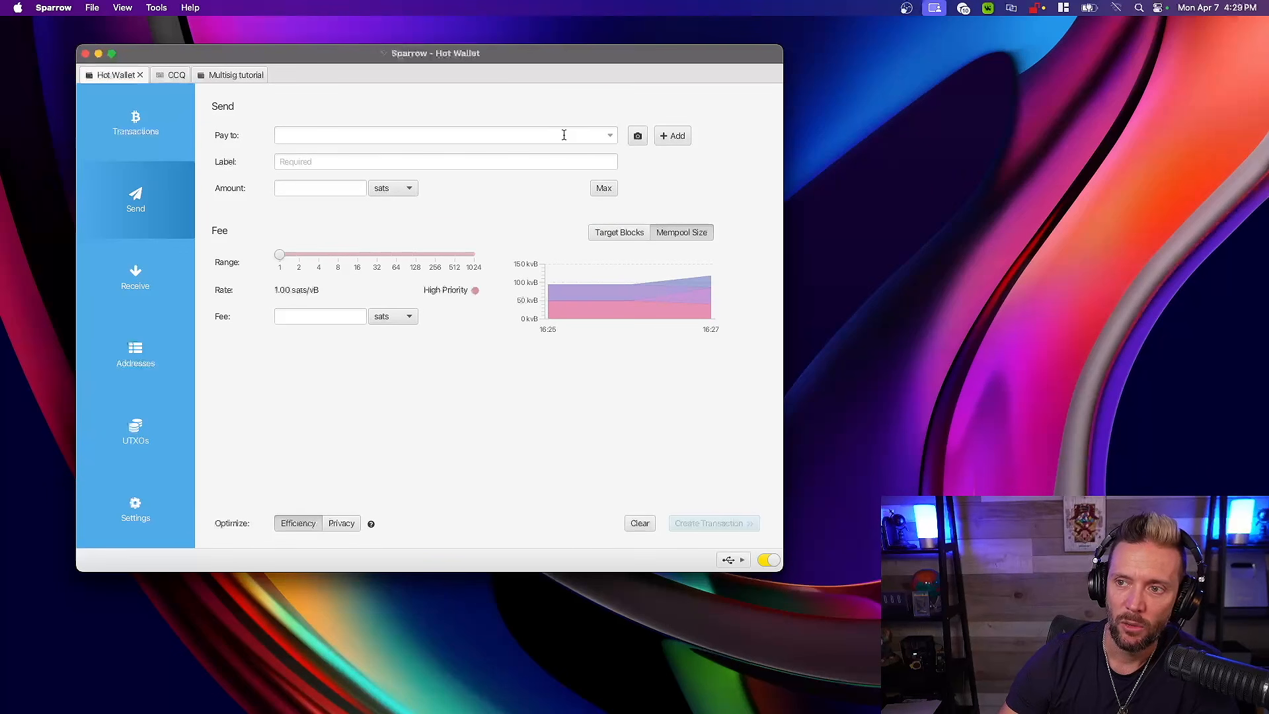
left_click(610, 136)
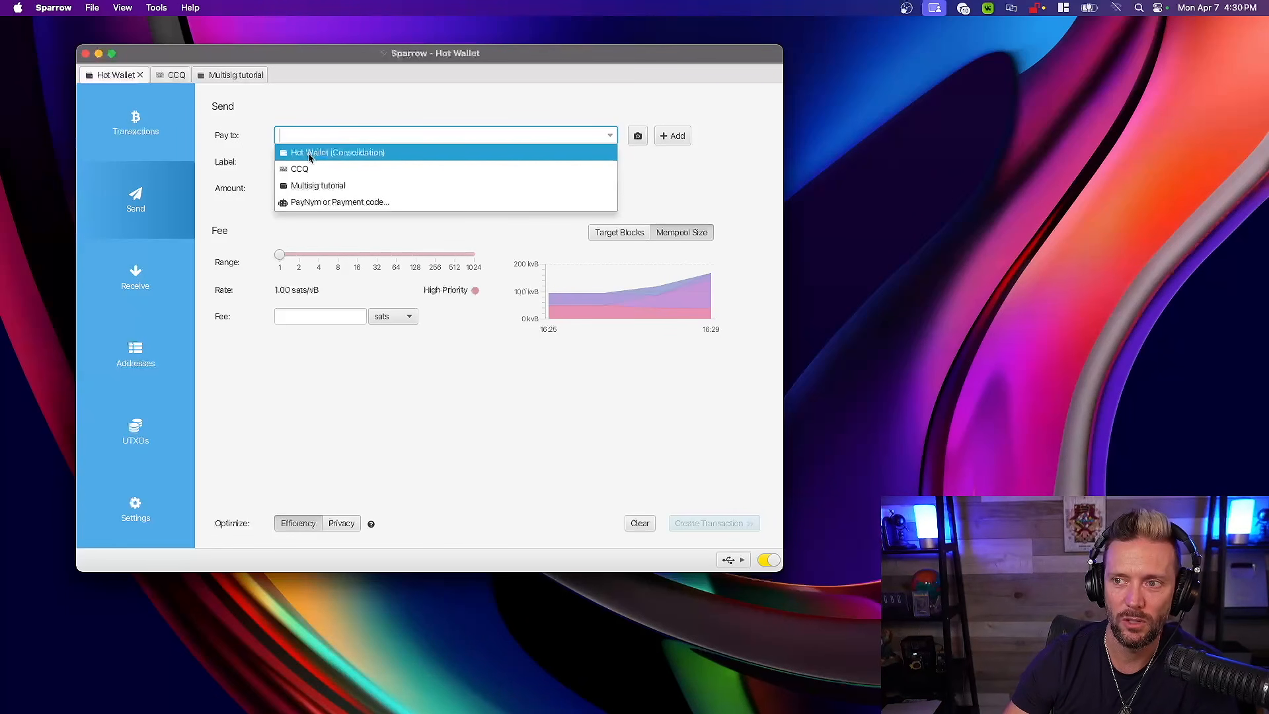
left_click(350, 152)
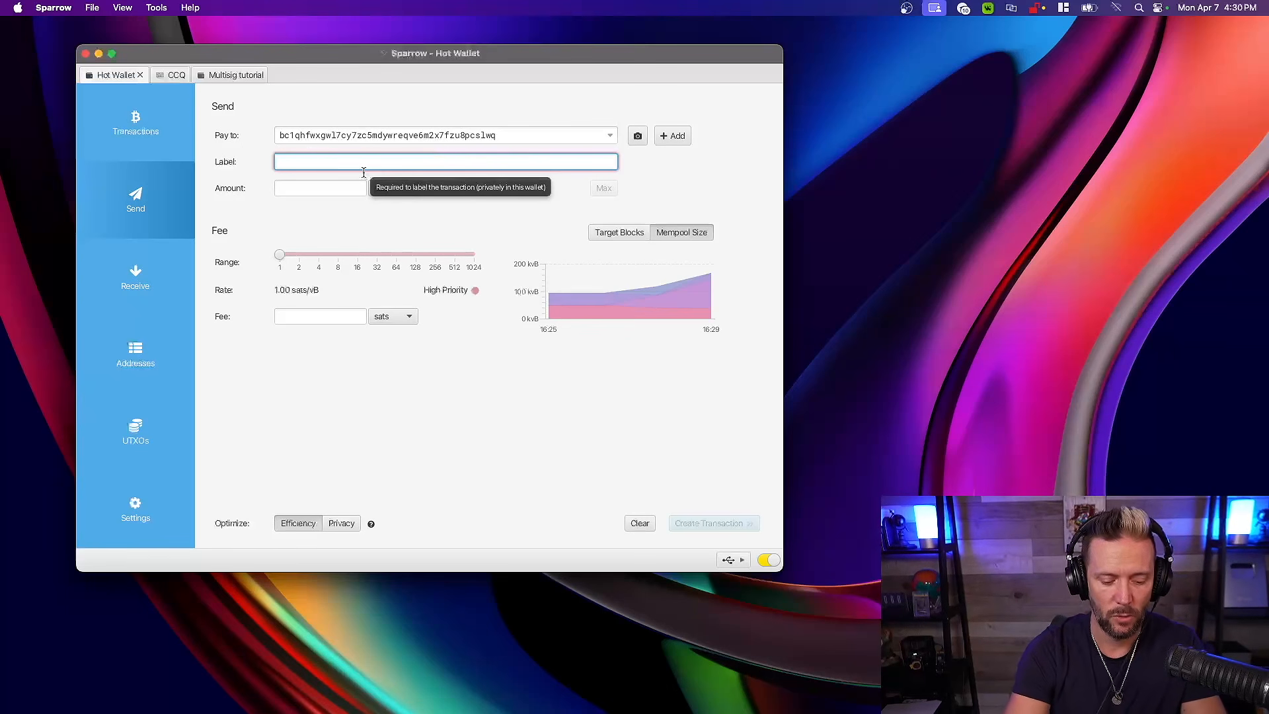
Label the payment 'consol' and send the maximum 124,885 sats with a 245-sat fee.
type("conoso")
key("BackSpace")
type("l")
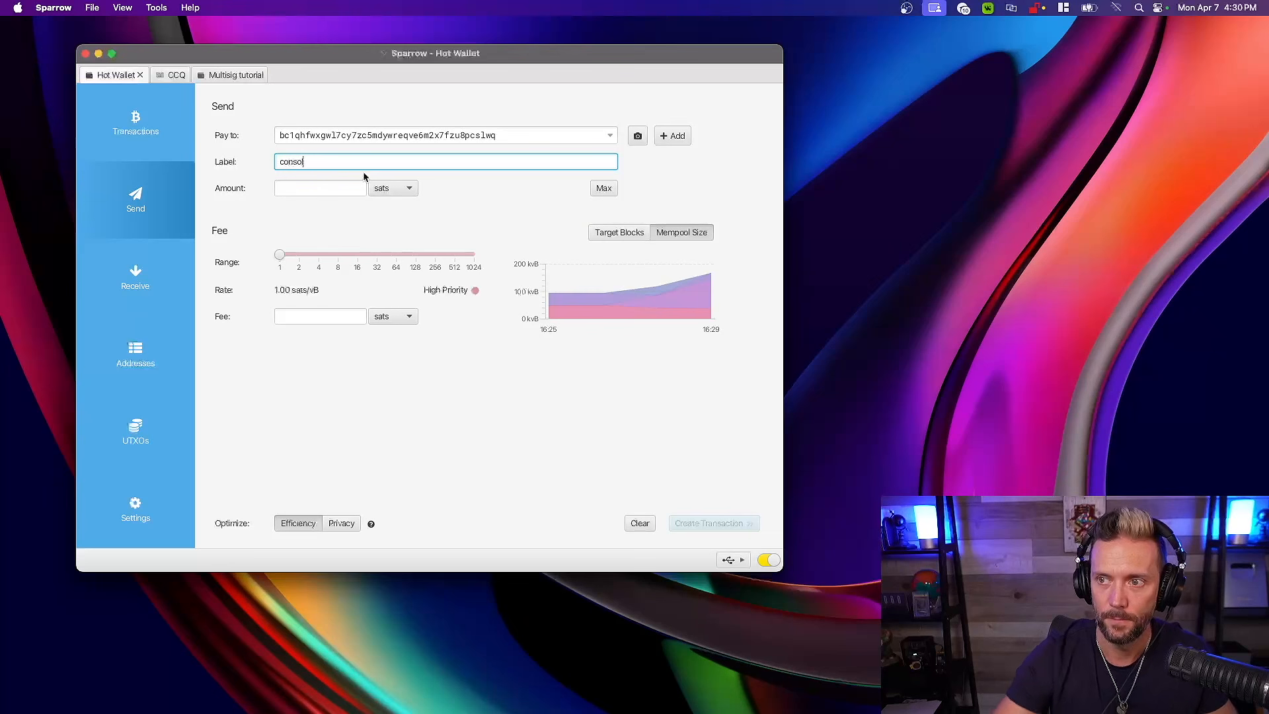
left_click(603, 193)
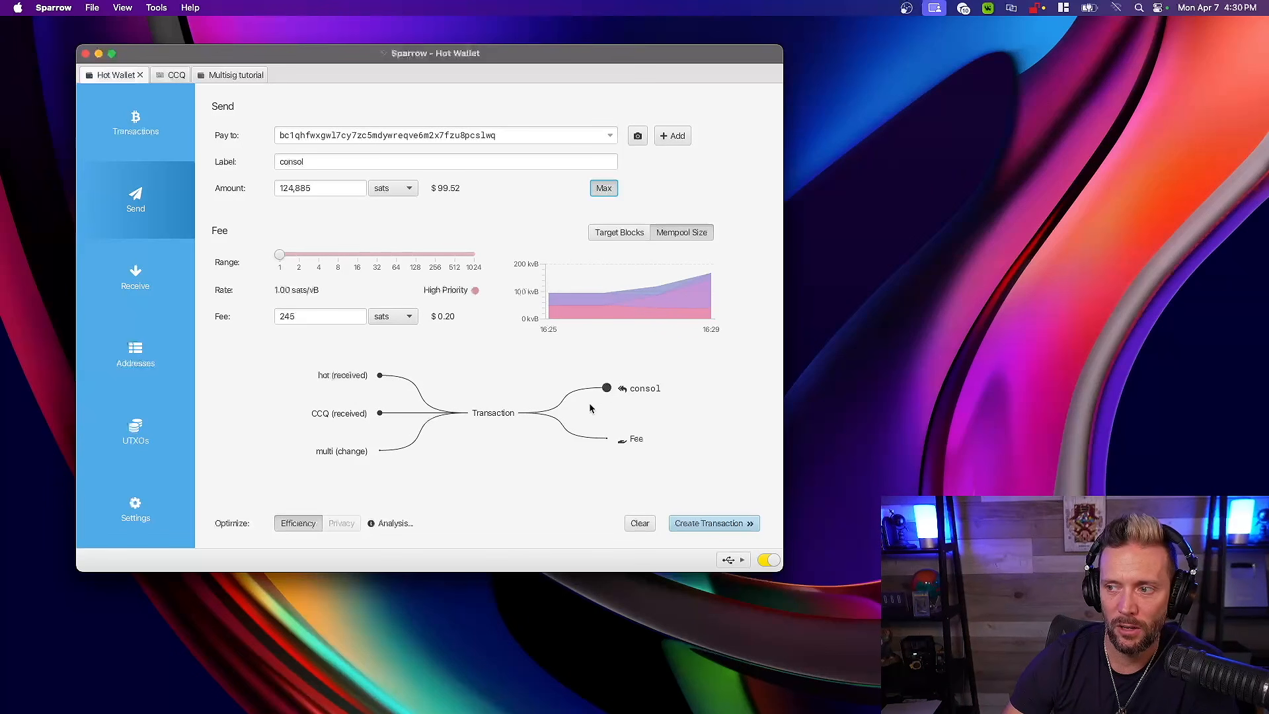
mouse_move(638, 391)
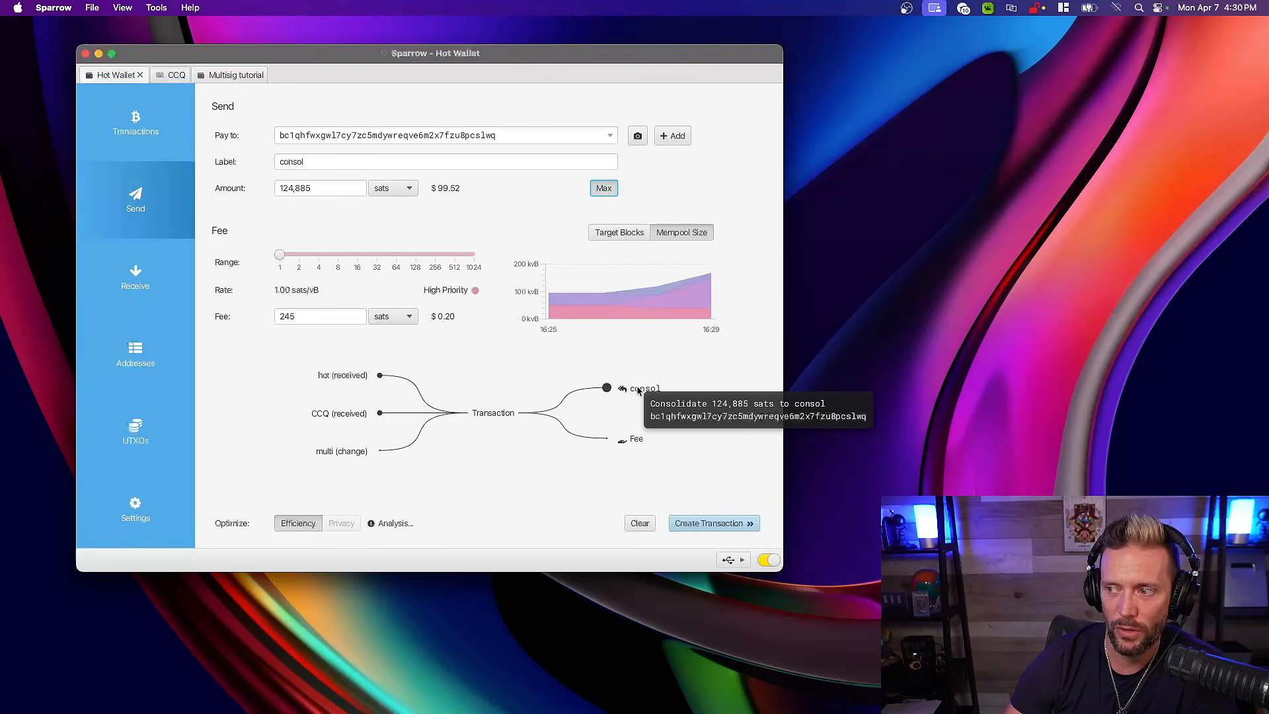
mouse_move(636, 441)
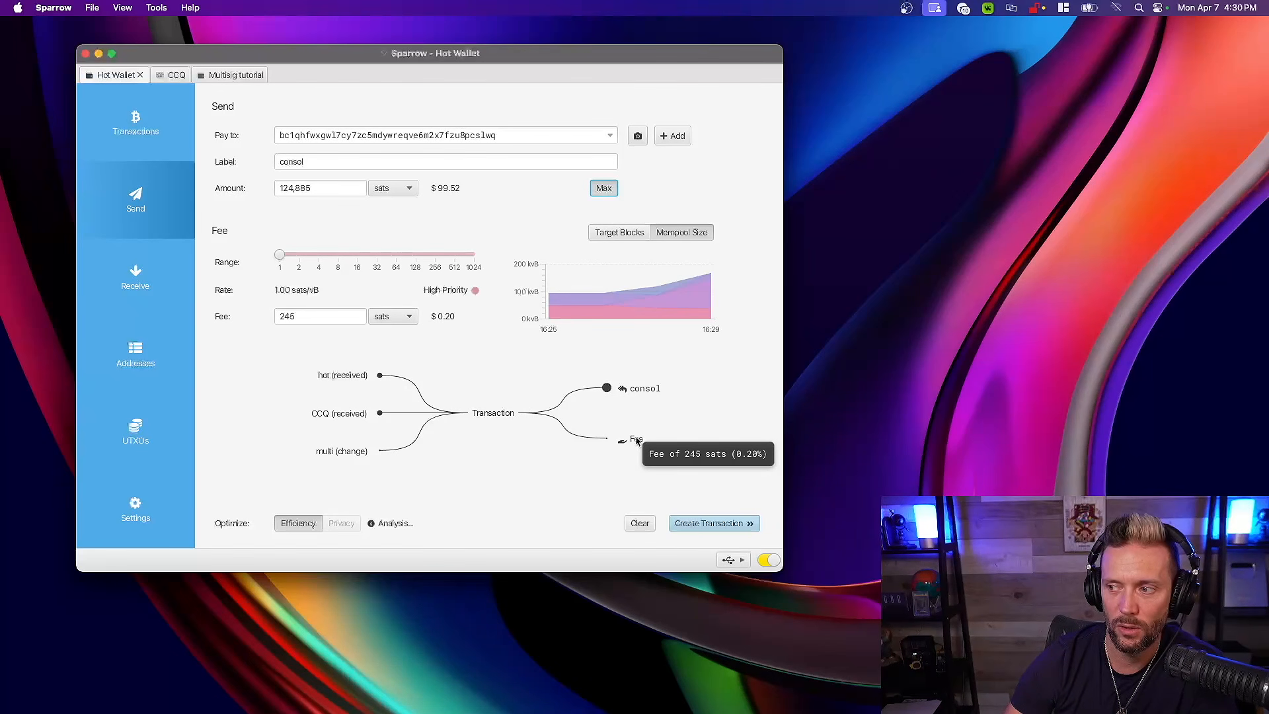
Create, finalize and sign the consol consolidation transaction.
left_click(699, 523)
left_click(528, 430)
left_click(658, 424)
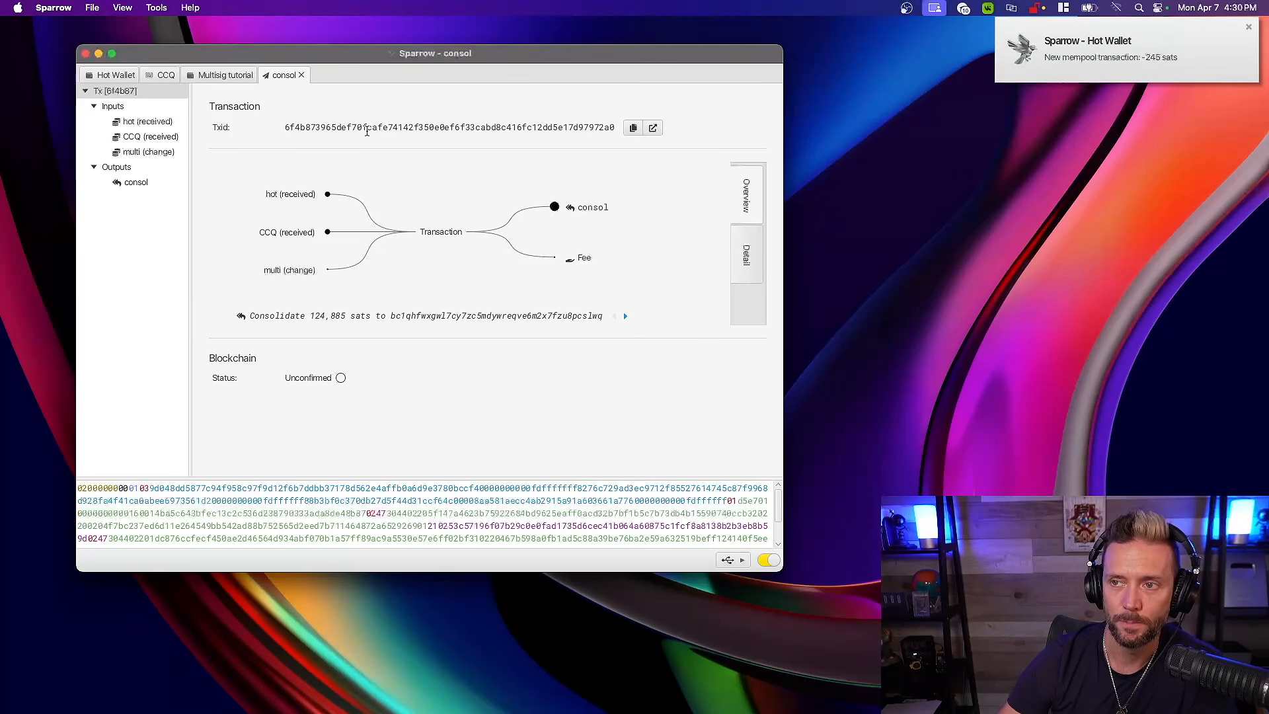
Close the consol tab and check the history lists it unconfirmed at -245 sats.
left_click(303, 77)
left_click(166, 130)
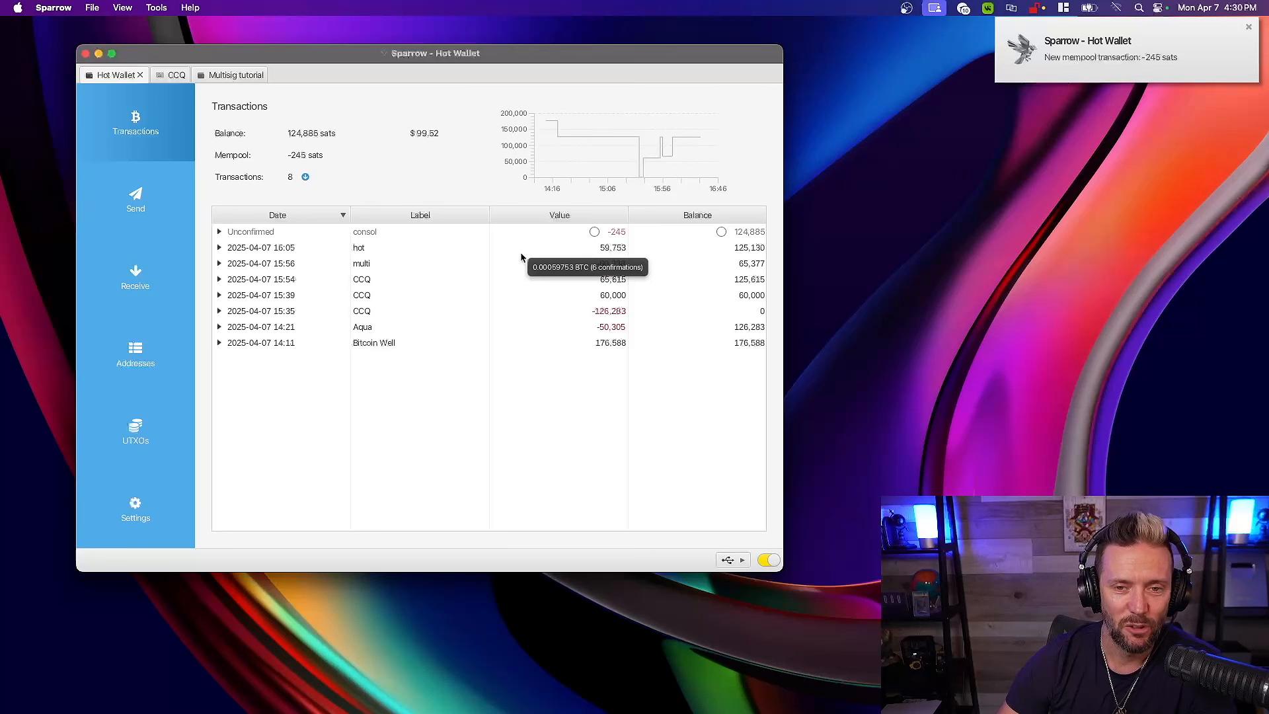
mouse_move(310, 235)
left_click(265, 232)
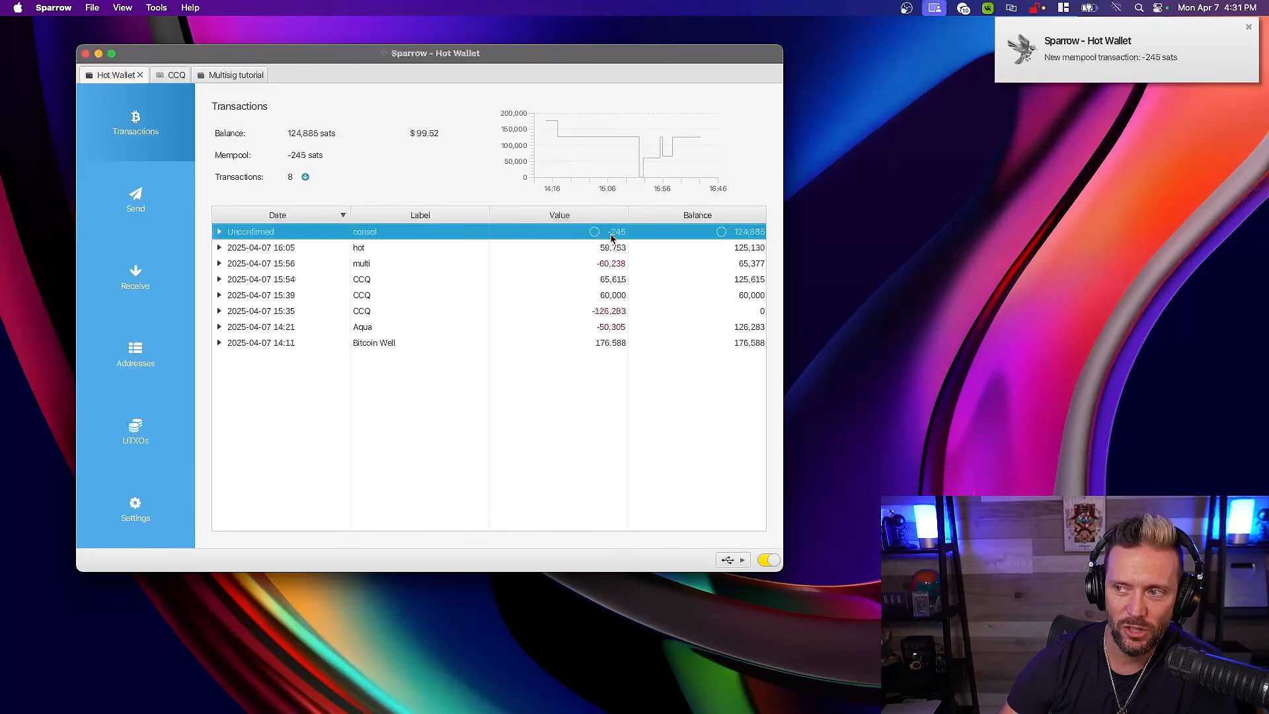
mouse_move(609, 238)
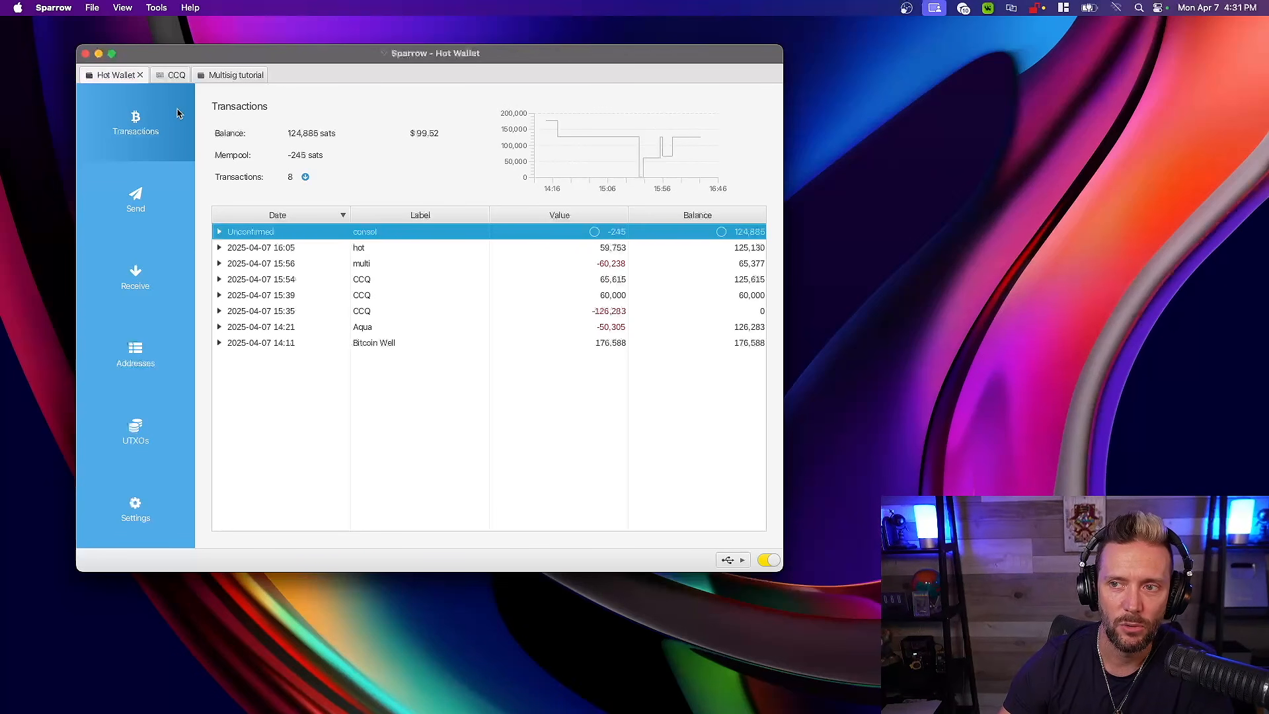
Select the single 124,885-sat consol UTXO to spend, then open the Hot Wallet's settings.
left_click(143, 437)
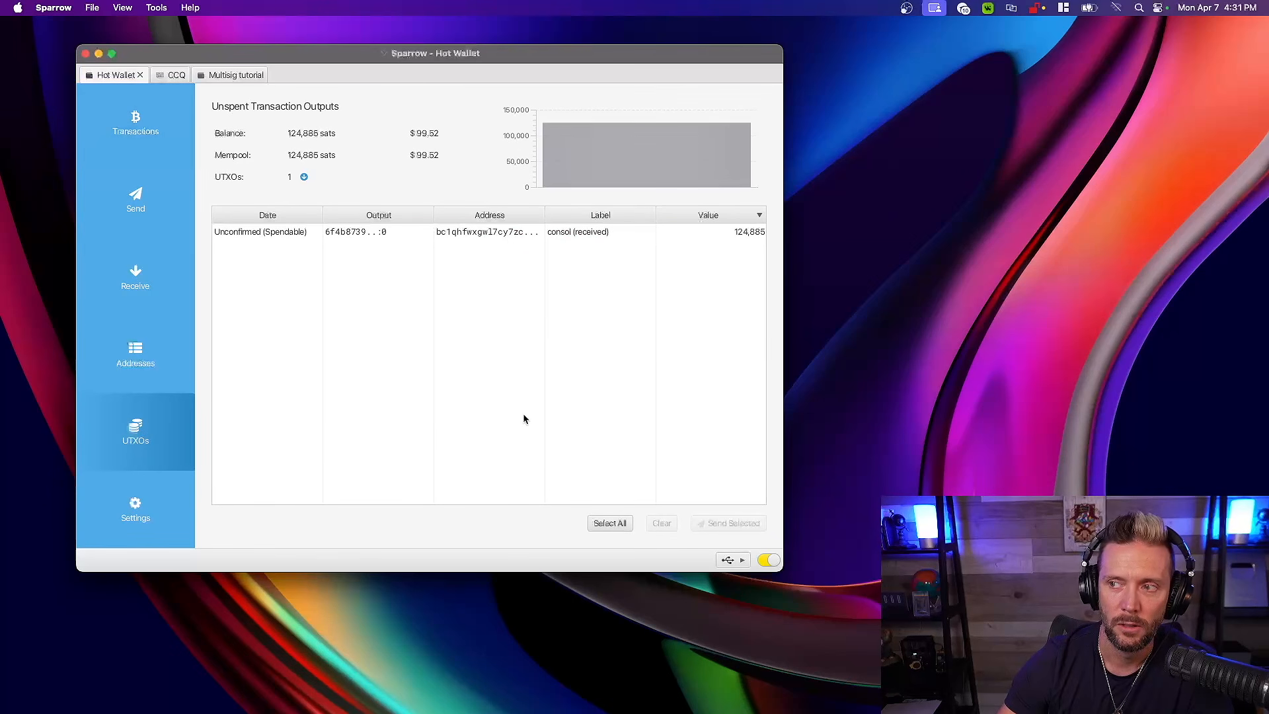
left_click(260, 230)
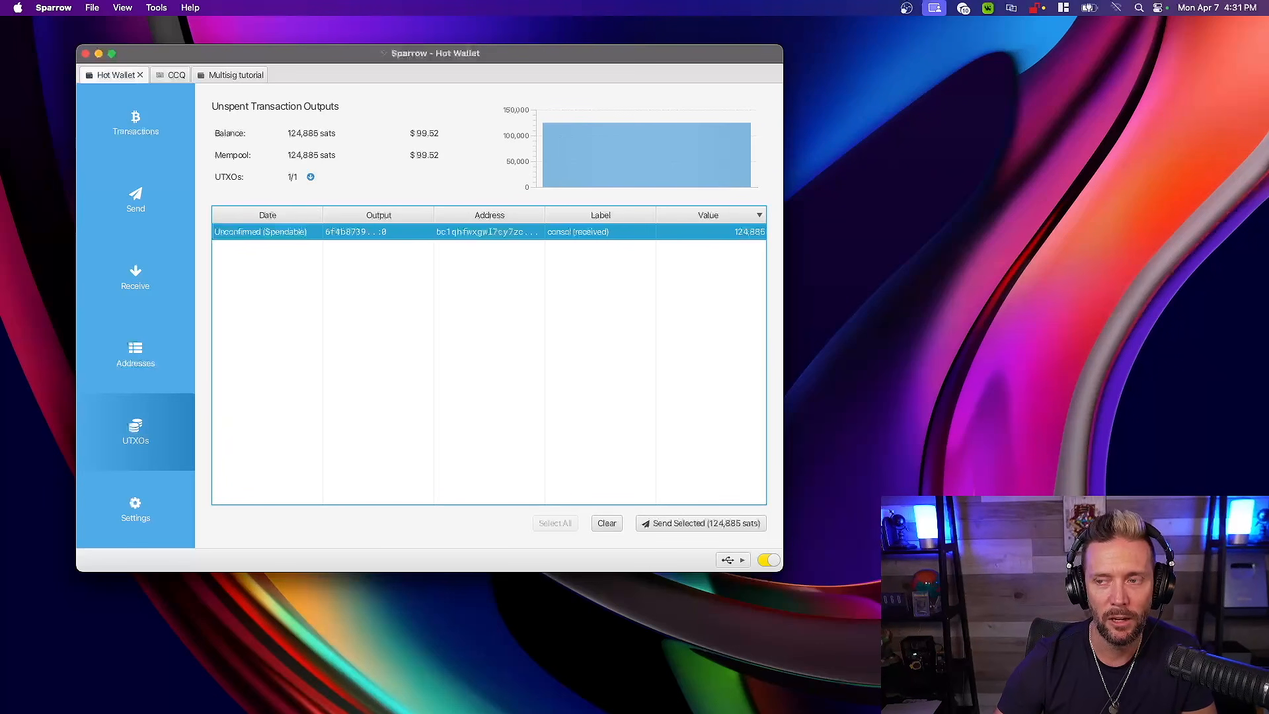
left_click(124, 199)
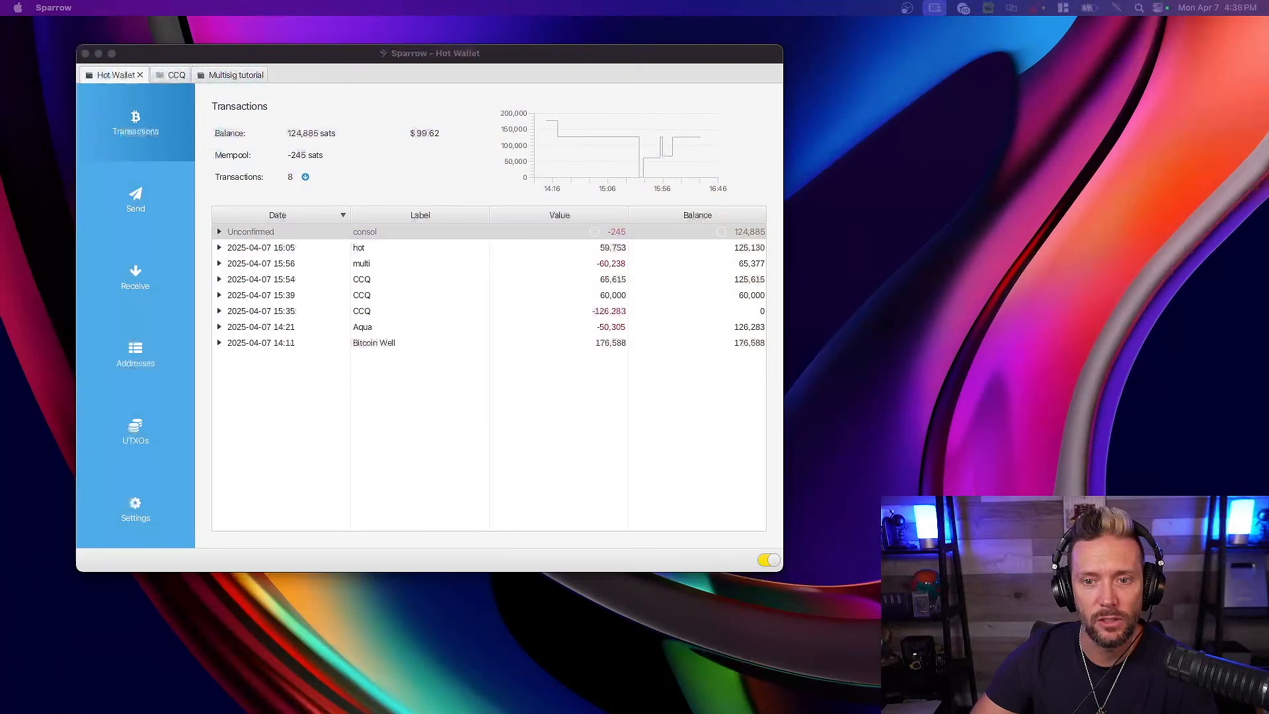
left_click(117, 76)
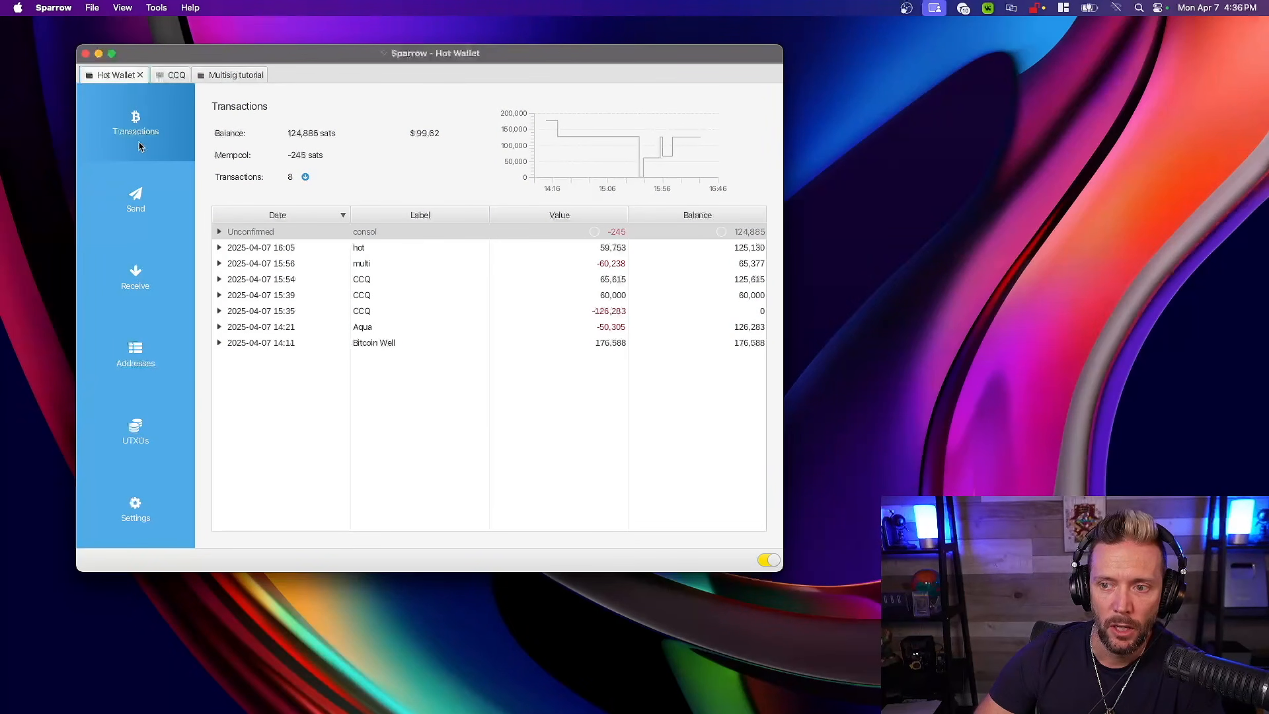
left_click(134, 492)
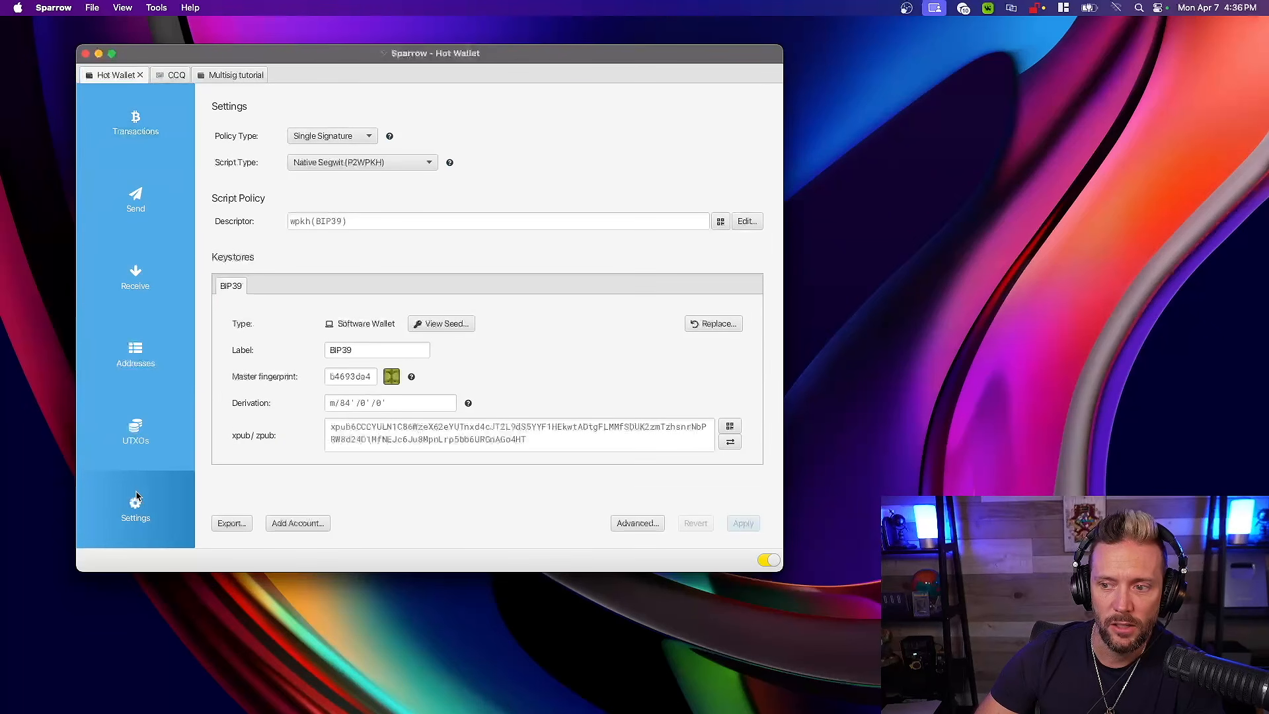
Add Account #1 to the Hot Wallet and compare the empty account with the Deposit account.
left_click(295, 524)
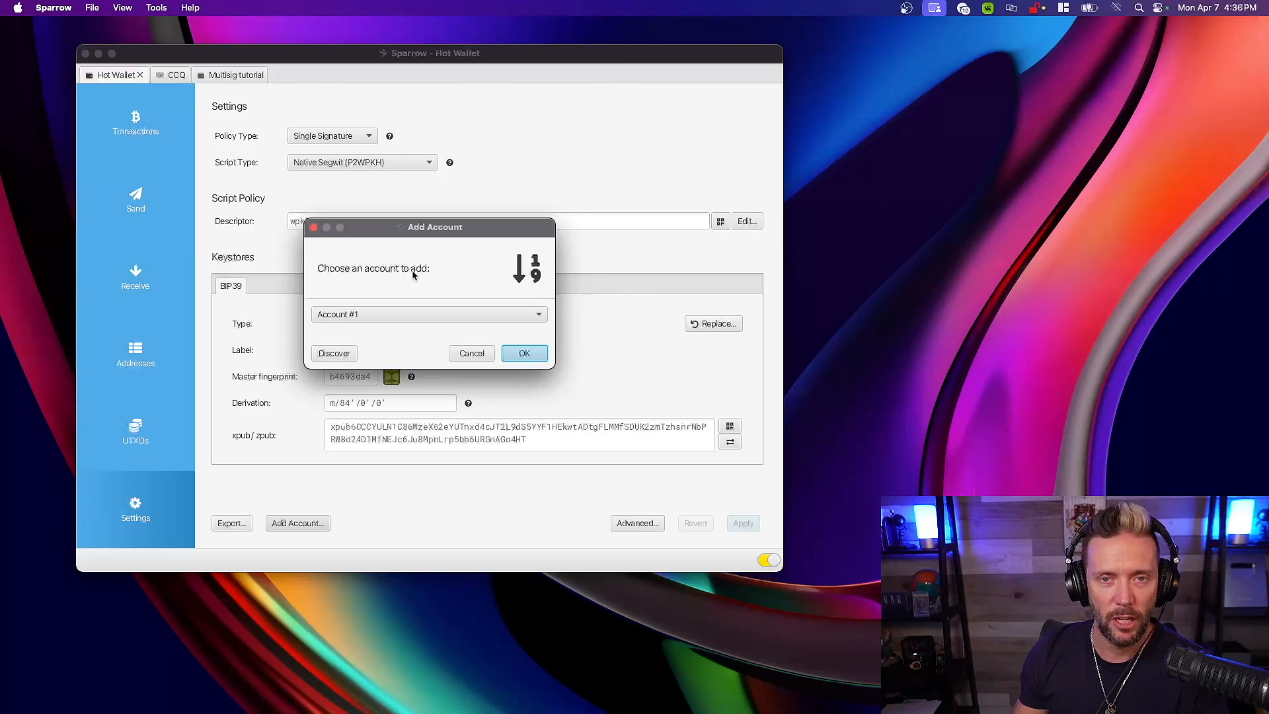
left_click(522, 351)
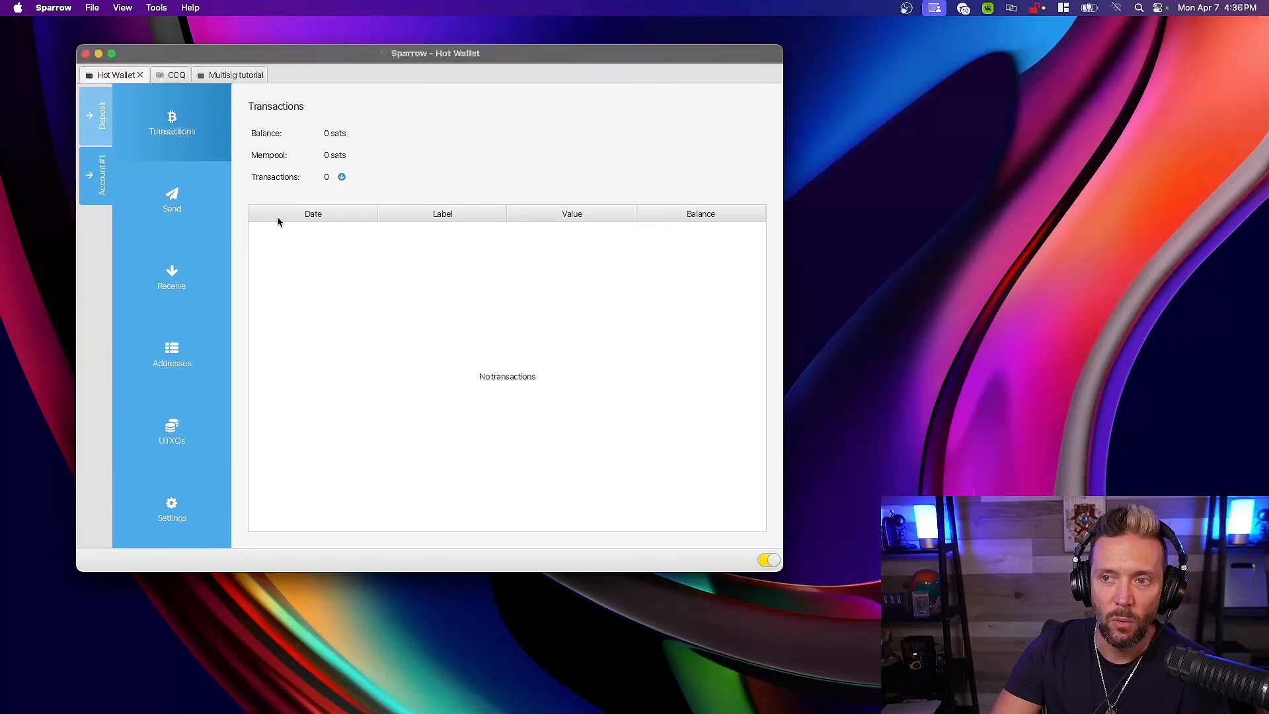
left_click(101, 117)
left_click(101, 171)
left_click(98, 129)
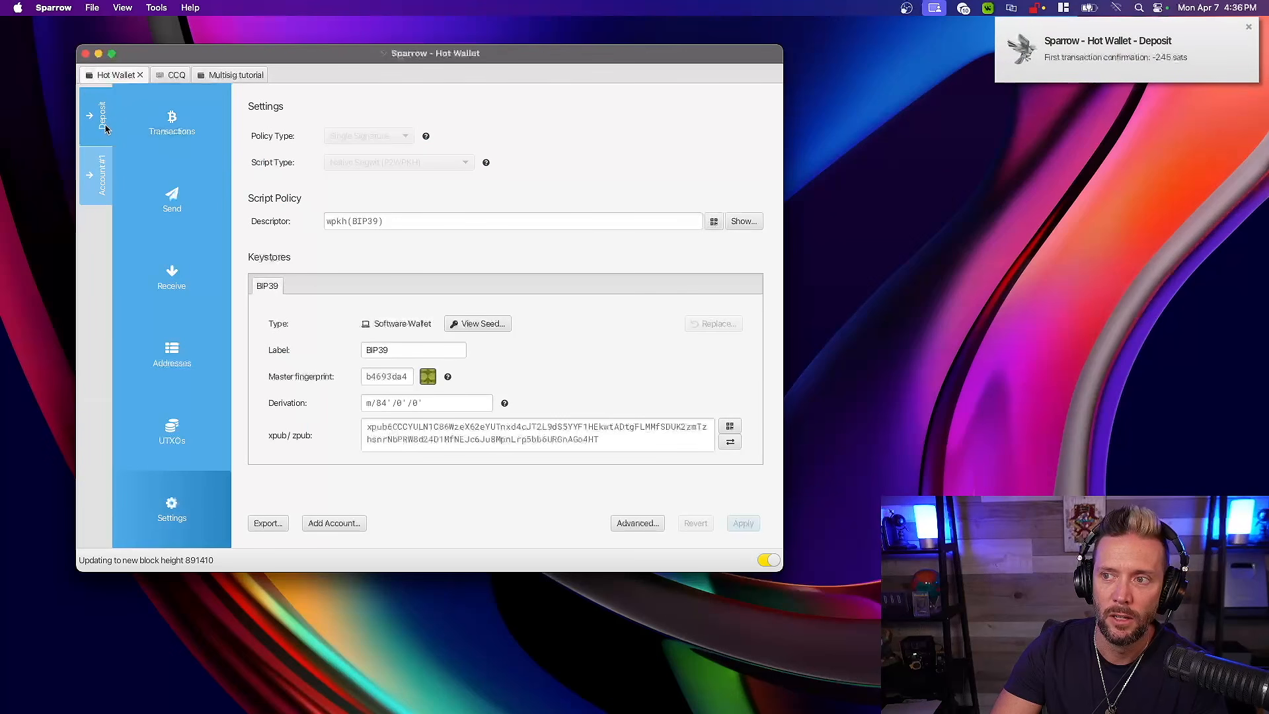
left_click(176, 124)
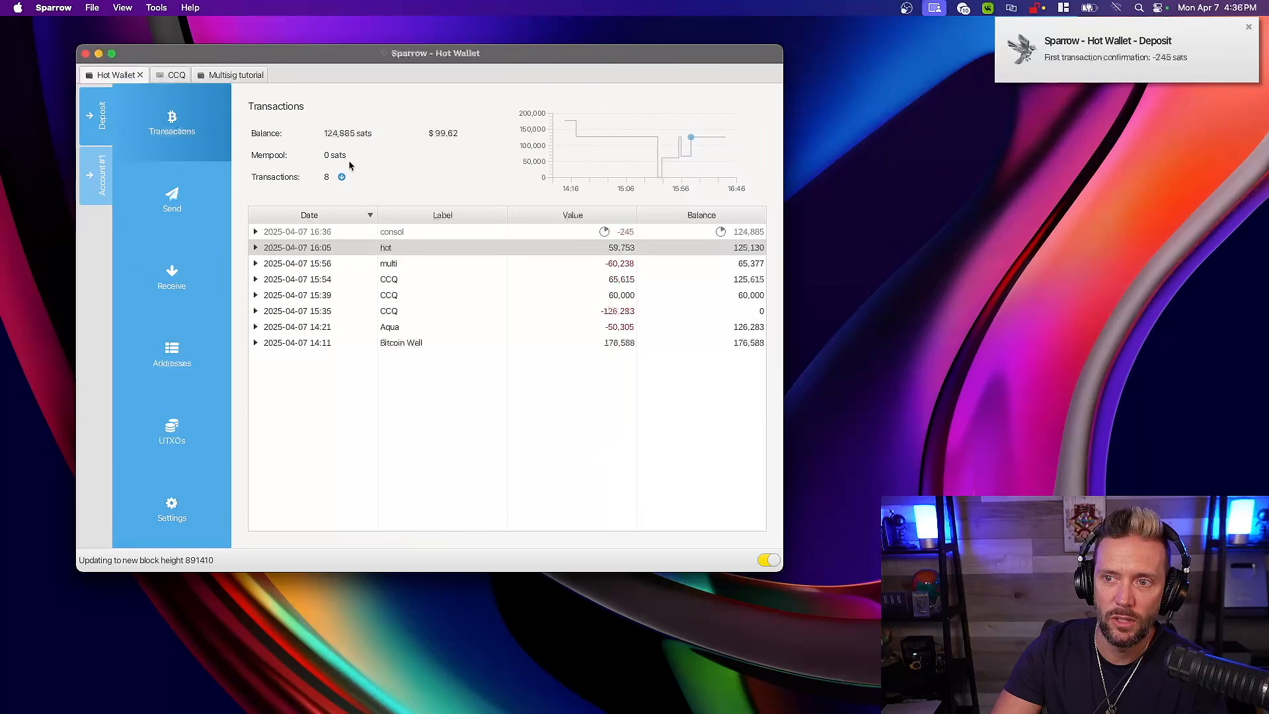
left_click(94, 186)
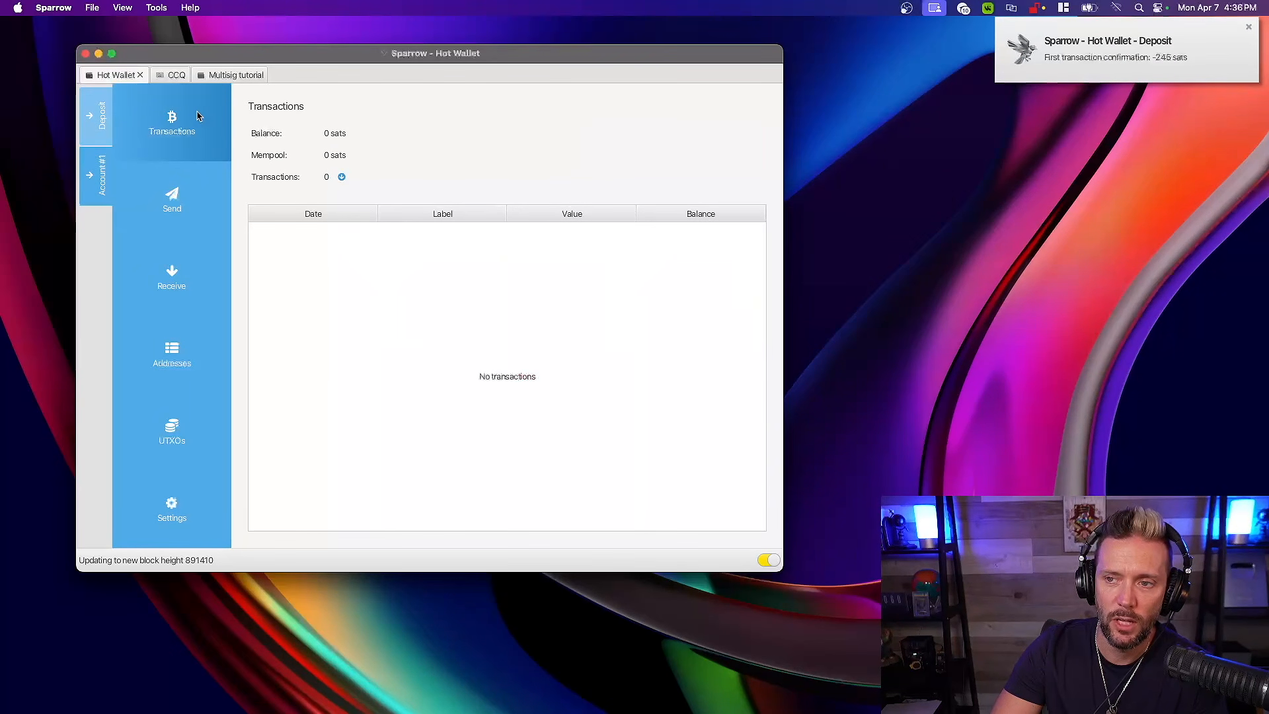
left_click(93, 132)
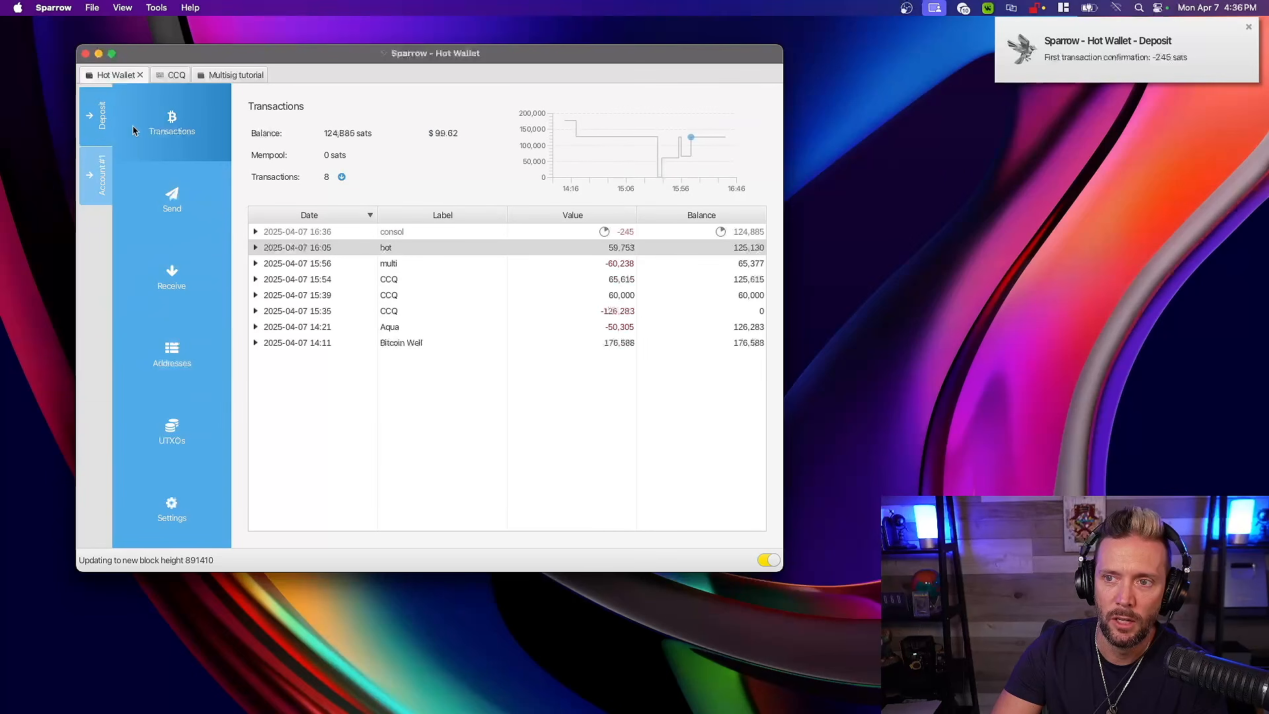
right_click(96, 119)
Rename the Deposit account to a person's first name.
left_click(106, 126)
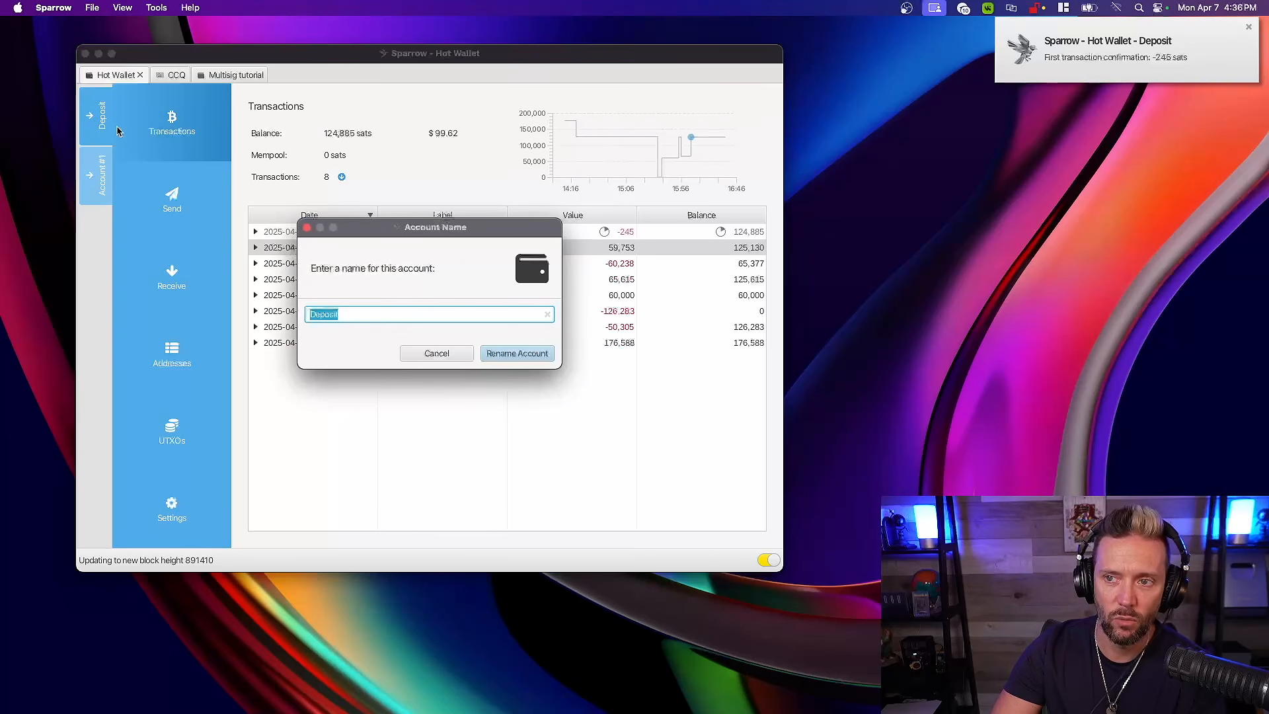
type("Ben")
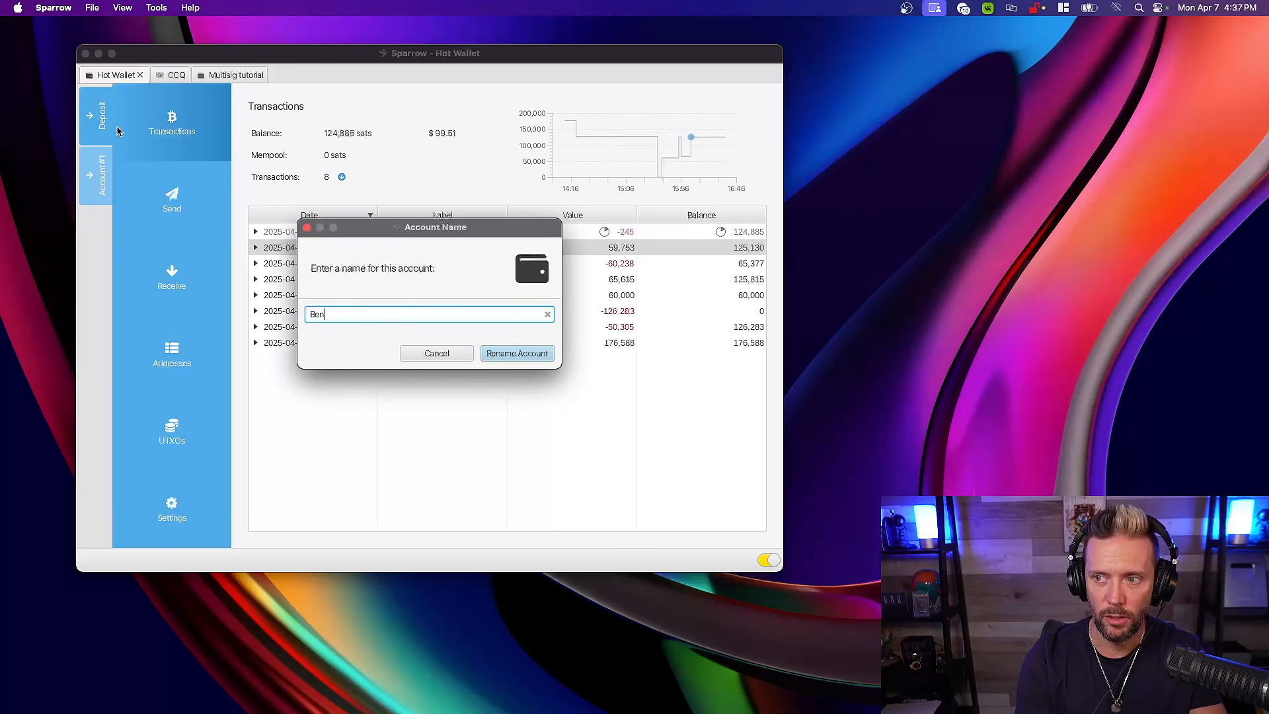
left_click(513, 353)
Rename Account #1 to a second person's first name and review both accounts.
right_click(101, 179)
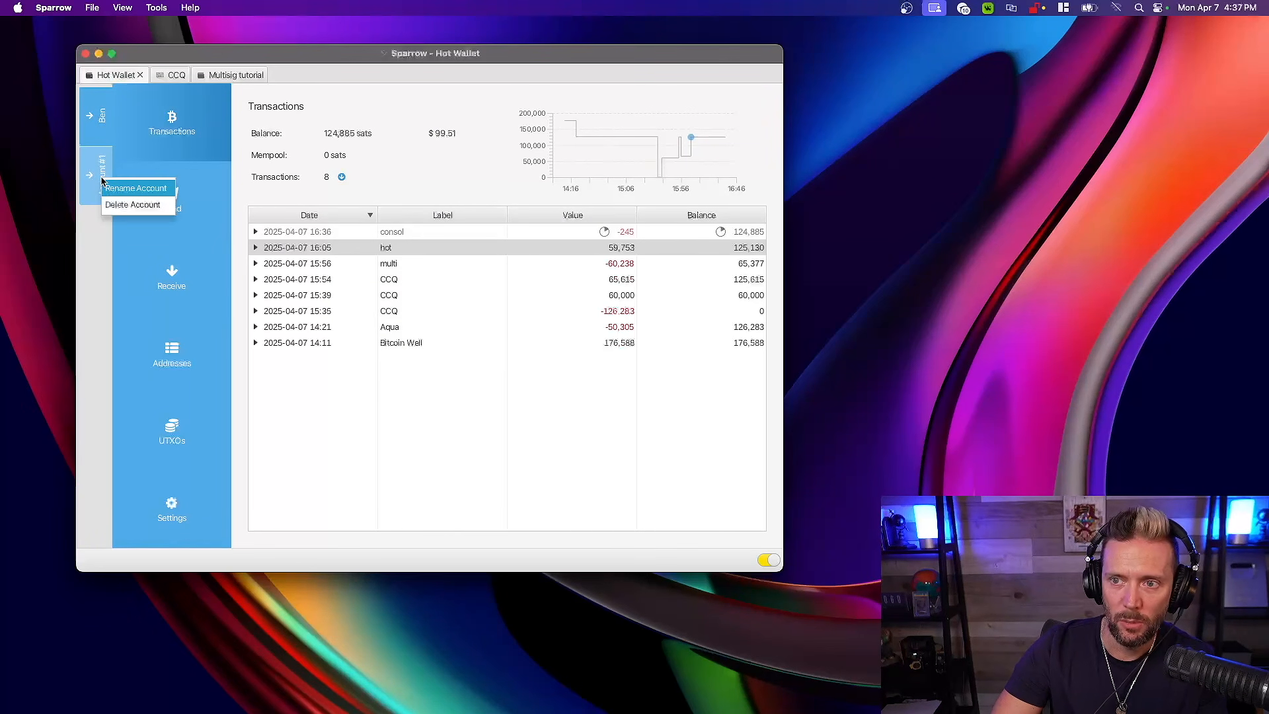
left_click(126, 187)
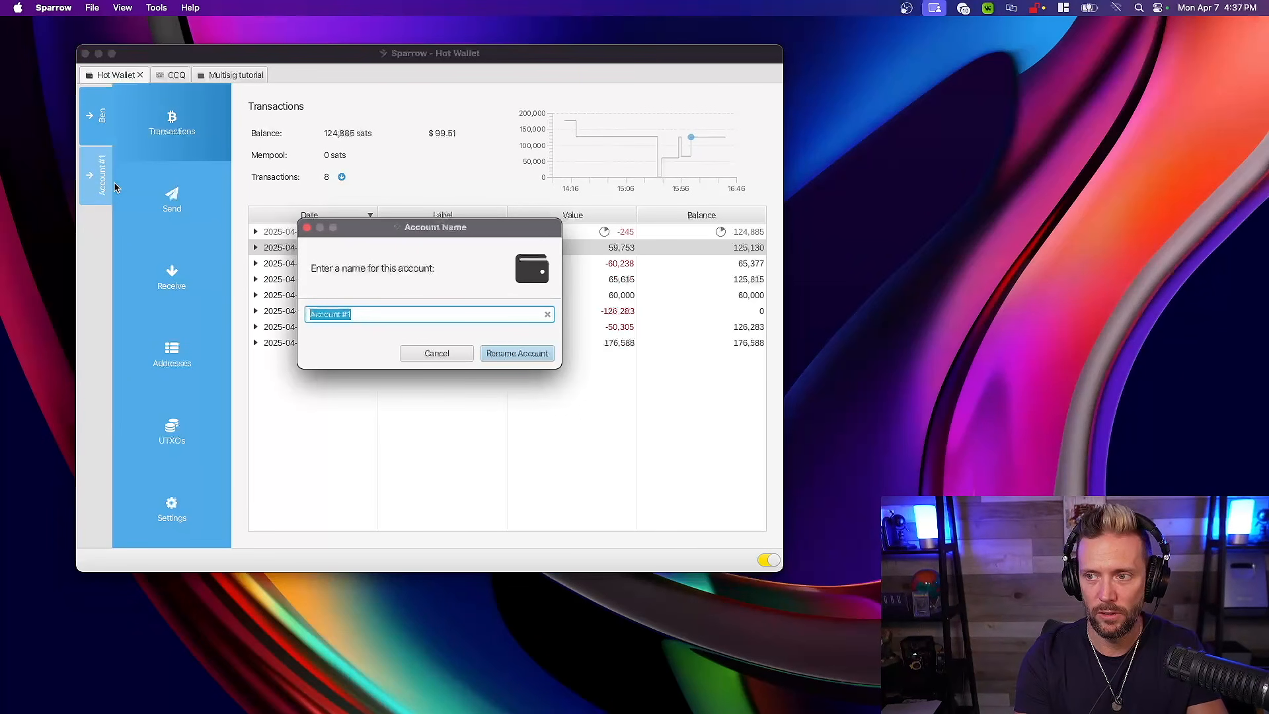
type("Lisa")
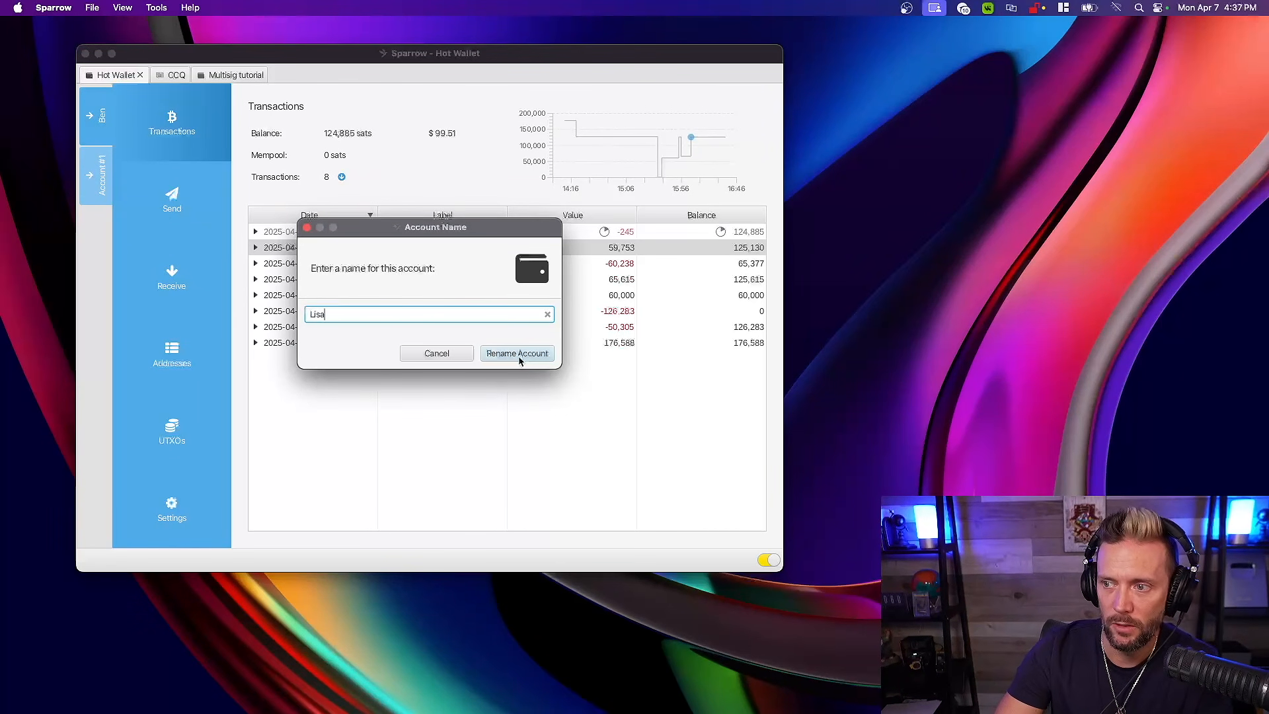
left_click(519, 356)
left_click(92, 177)
left_click(94, 134)
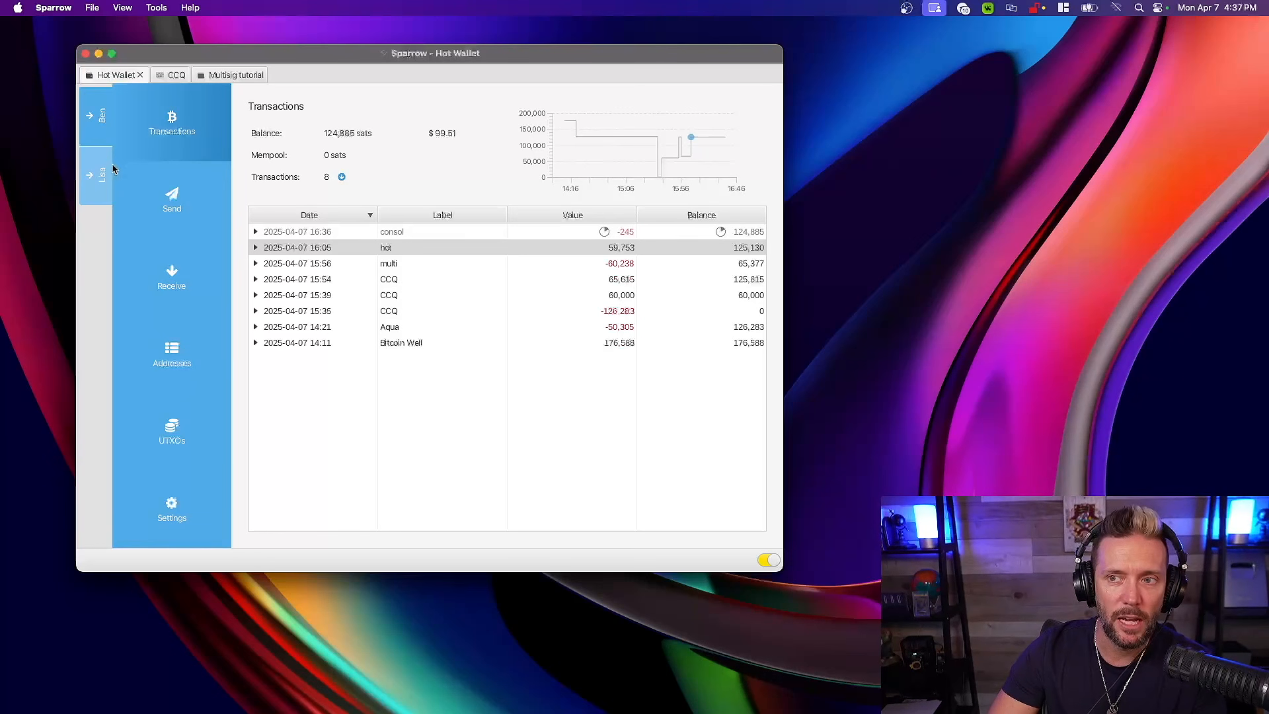
left_click(96, 118)
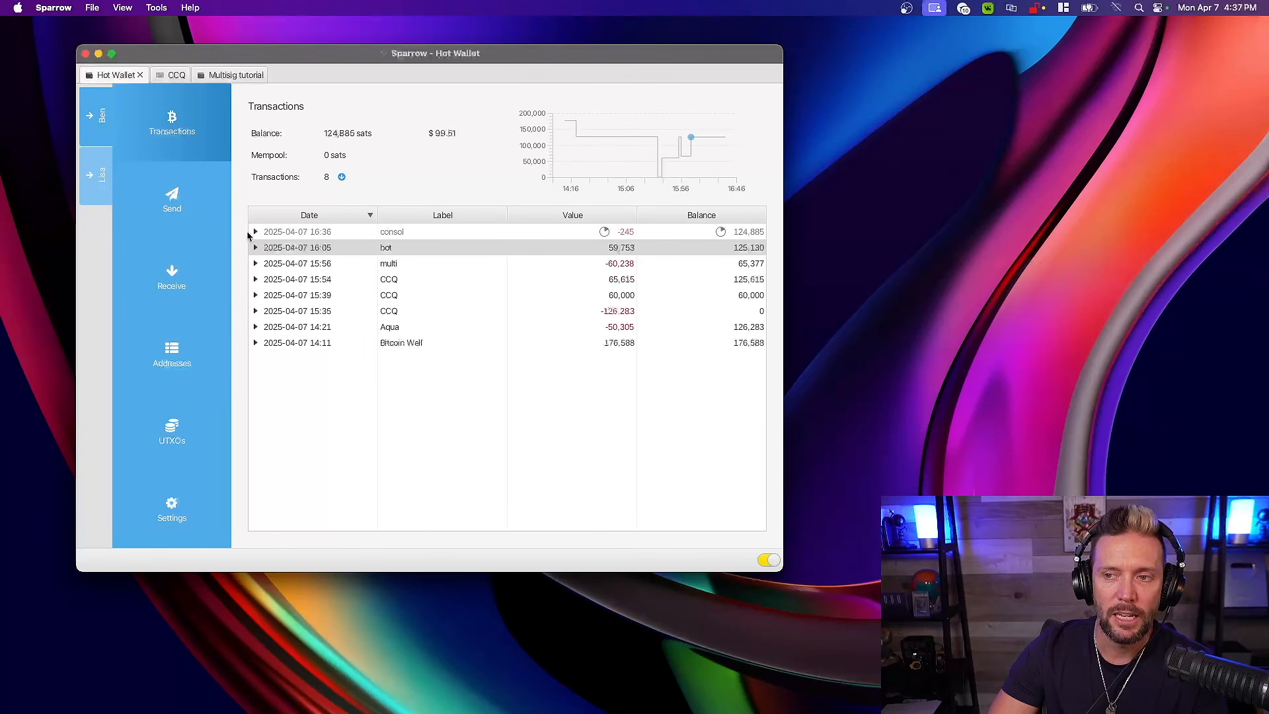
Draft a 20,000-sat payment labelled 'oiwjef' to Hot Wallet - Account #1.
left_click(201, 222)
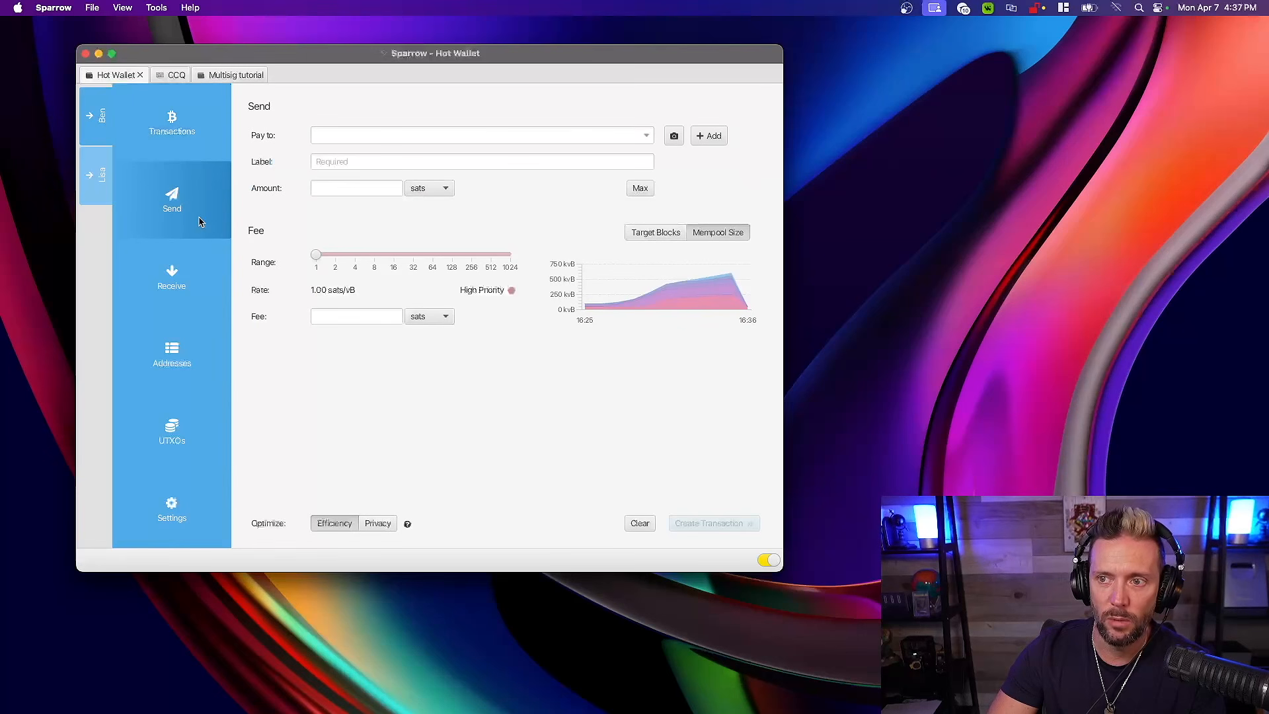
left_click(646, 135)
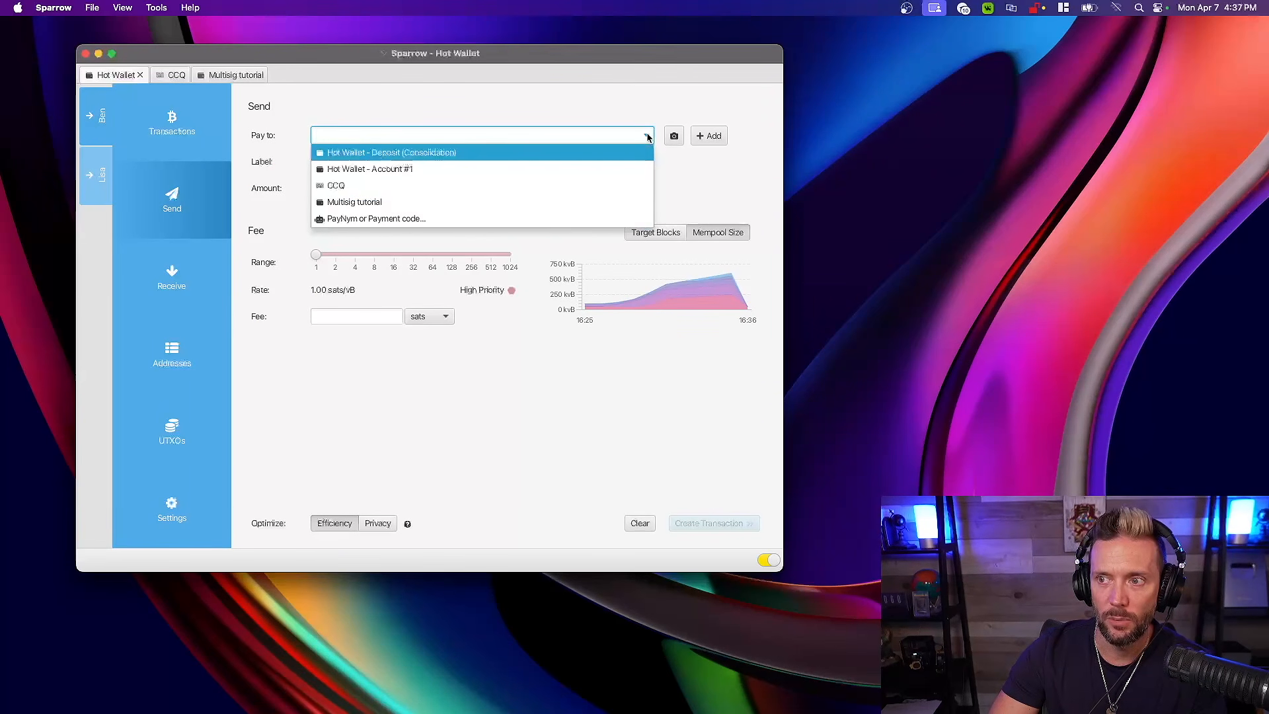
left_click(359, 170)
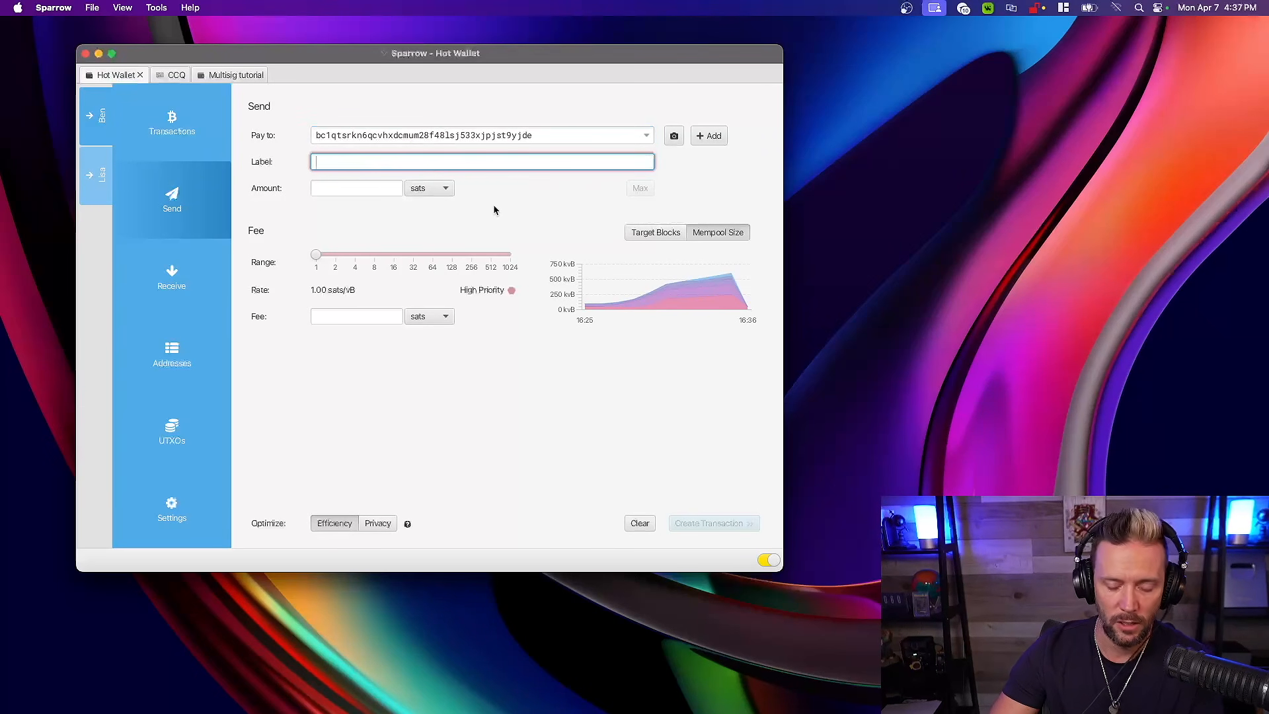
type("oiwjef")
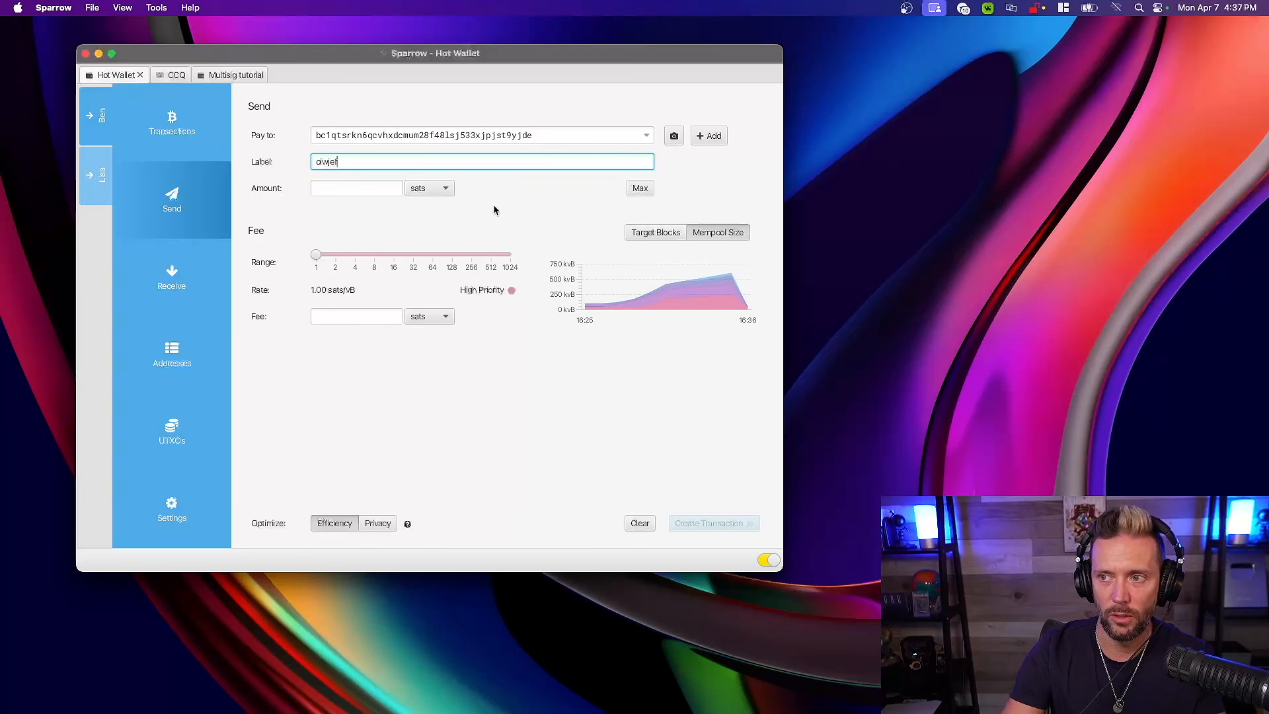
left_click(370, 187)
type("20,000")
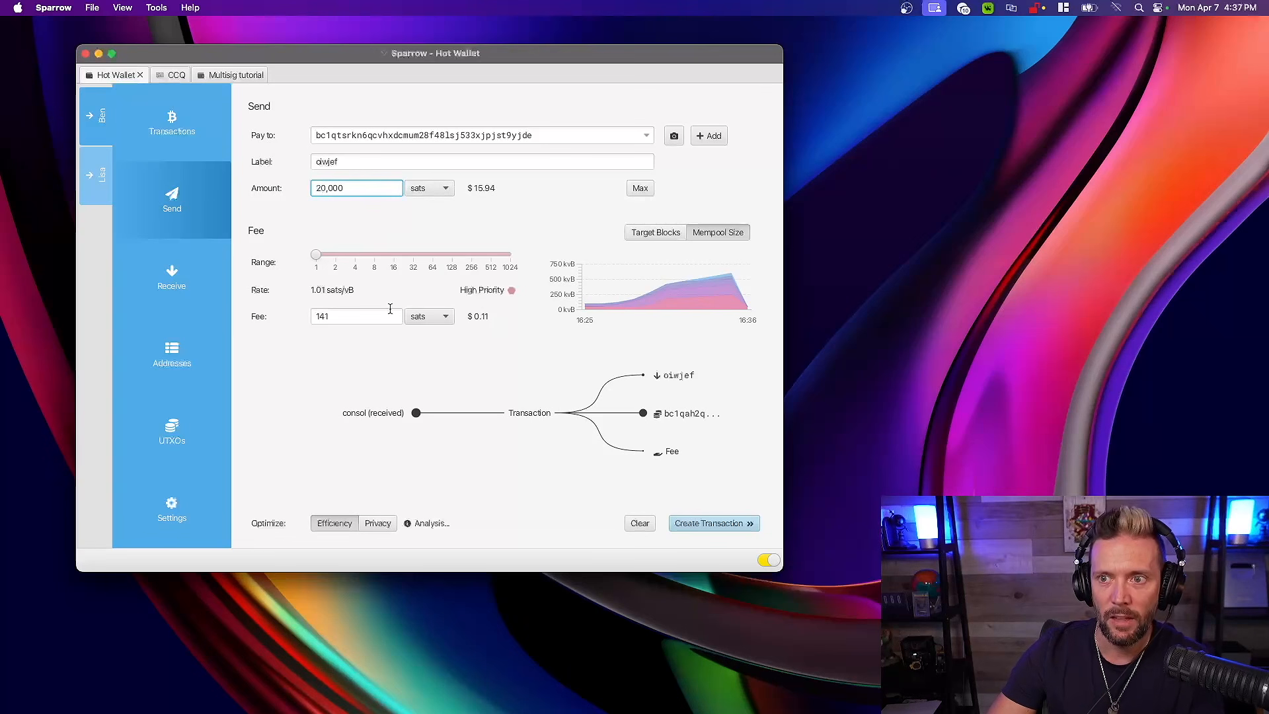
left_click(102, 177)
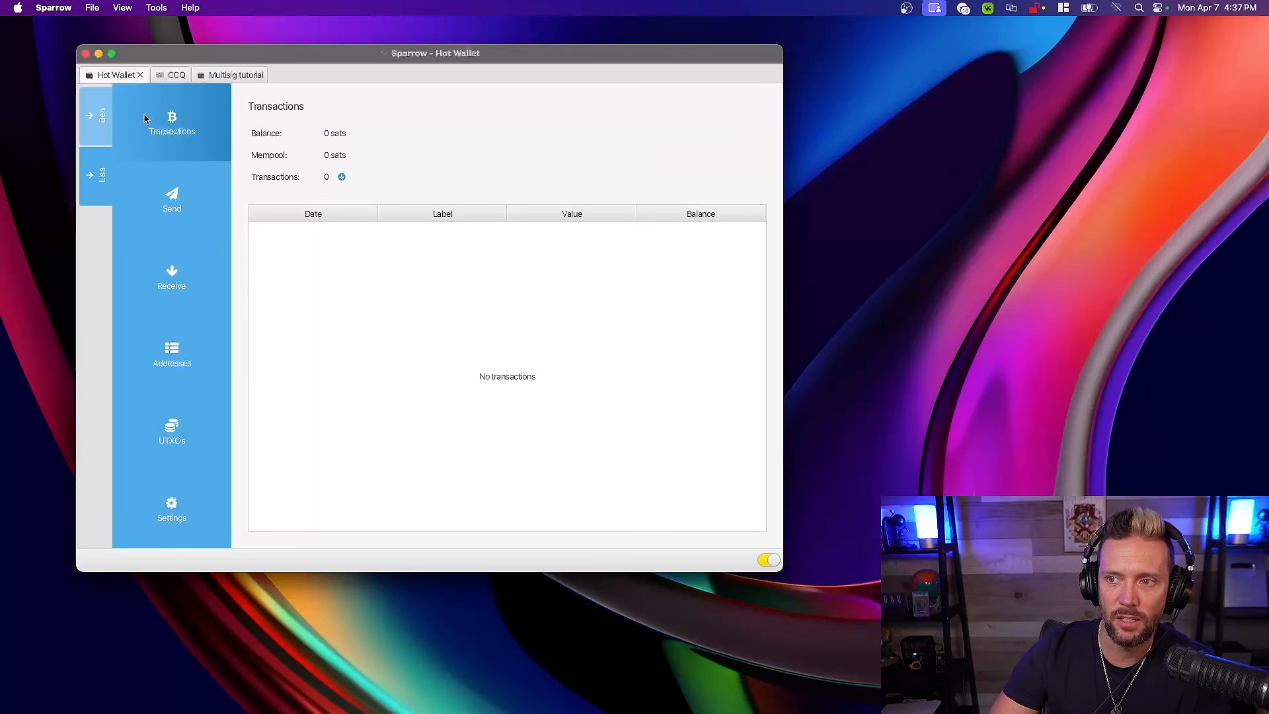
left_click(103, 129)
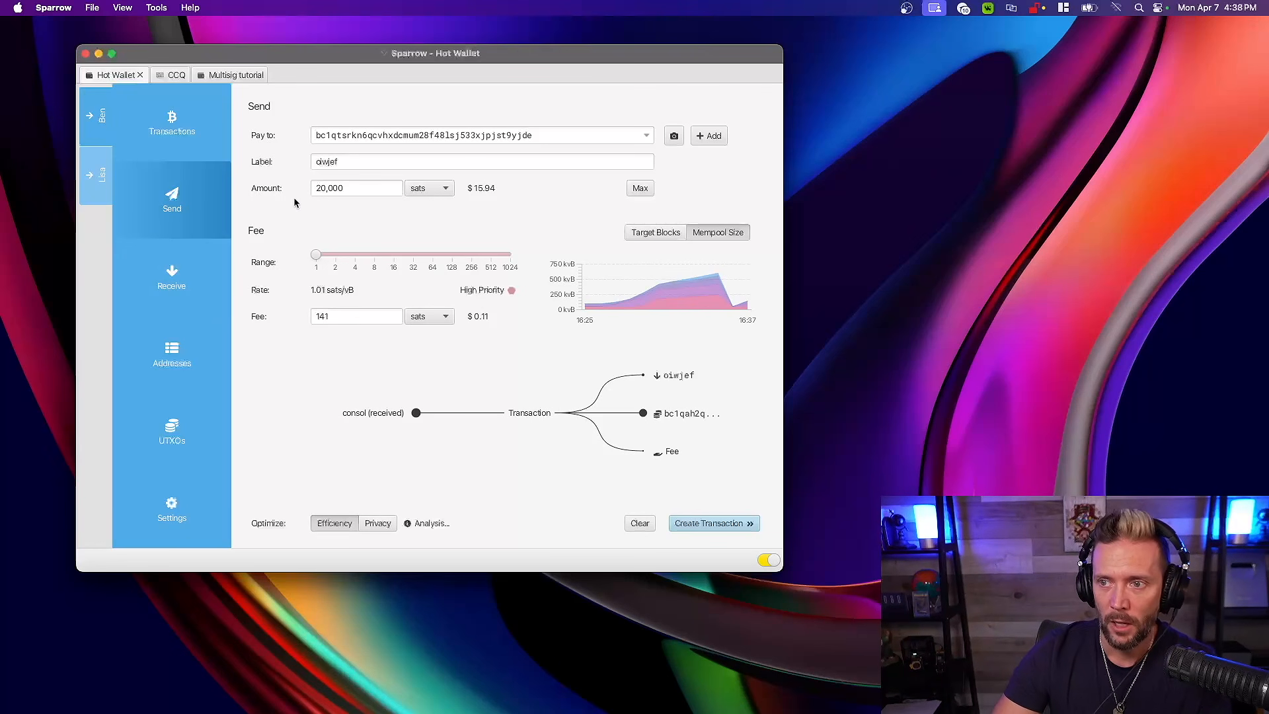
Clear the drafted payment and view the CCQ wallet's transaction history.
left_click(629, 525)
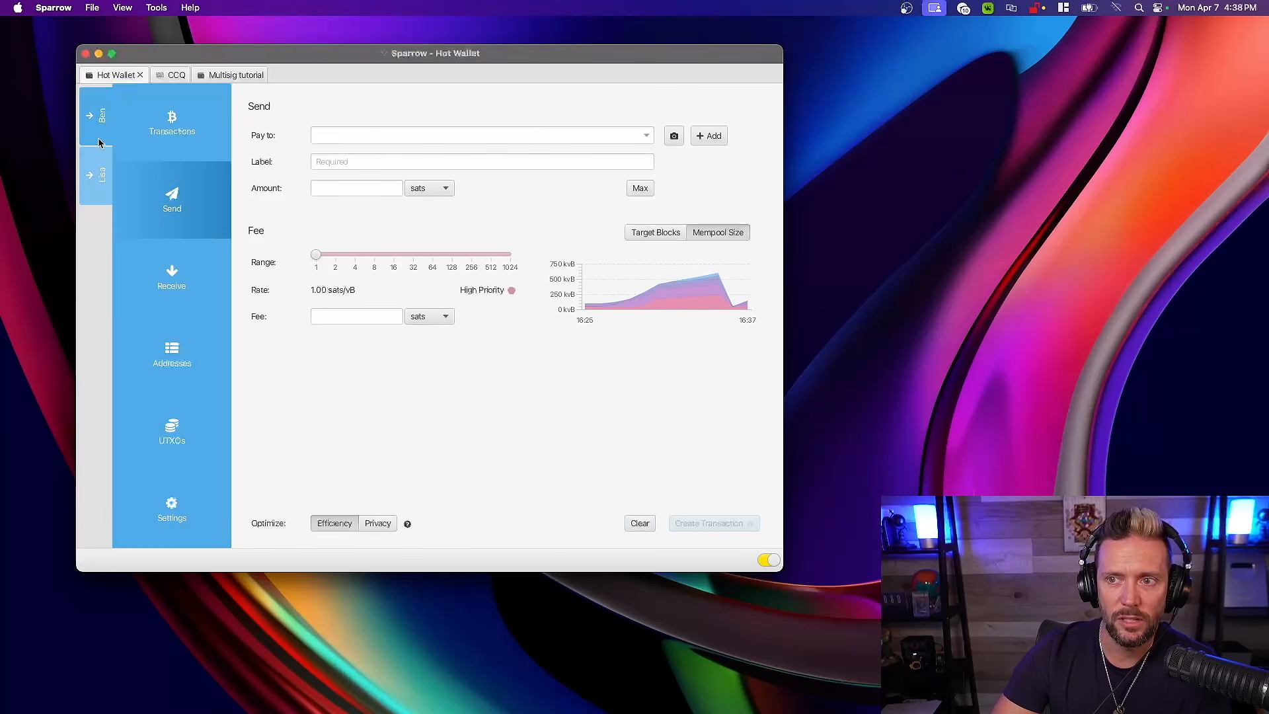
left_click(173, 126)
left_click(160, 77)
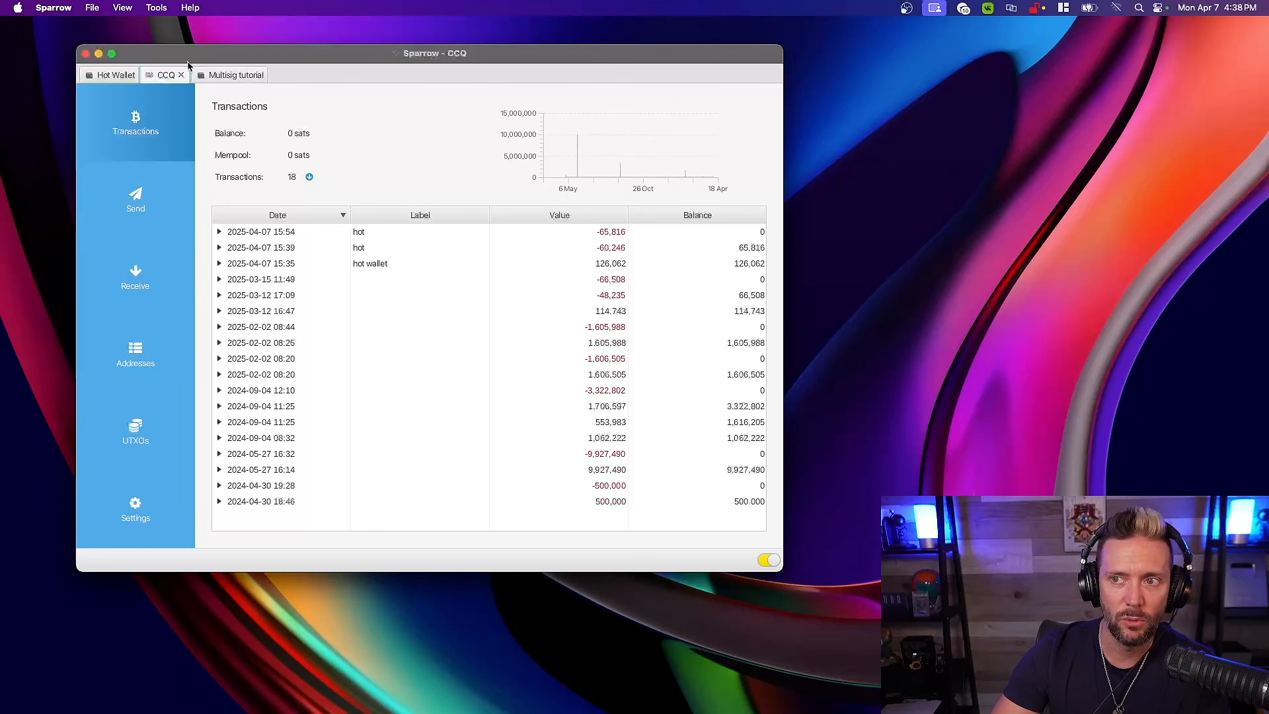
Add Account #1 to the CCQ wallet, reverting an unsaved hardware keystore choice.
left_click(142, 517)
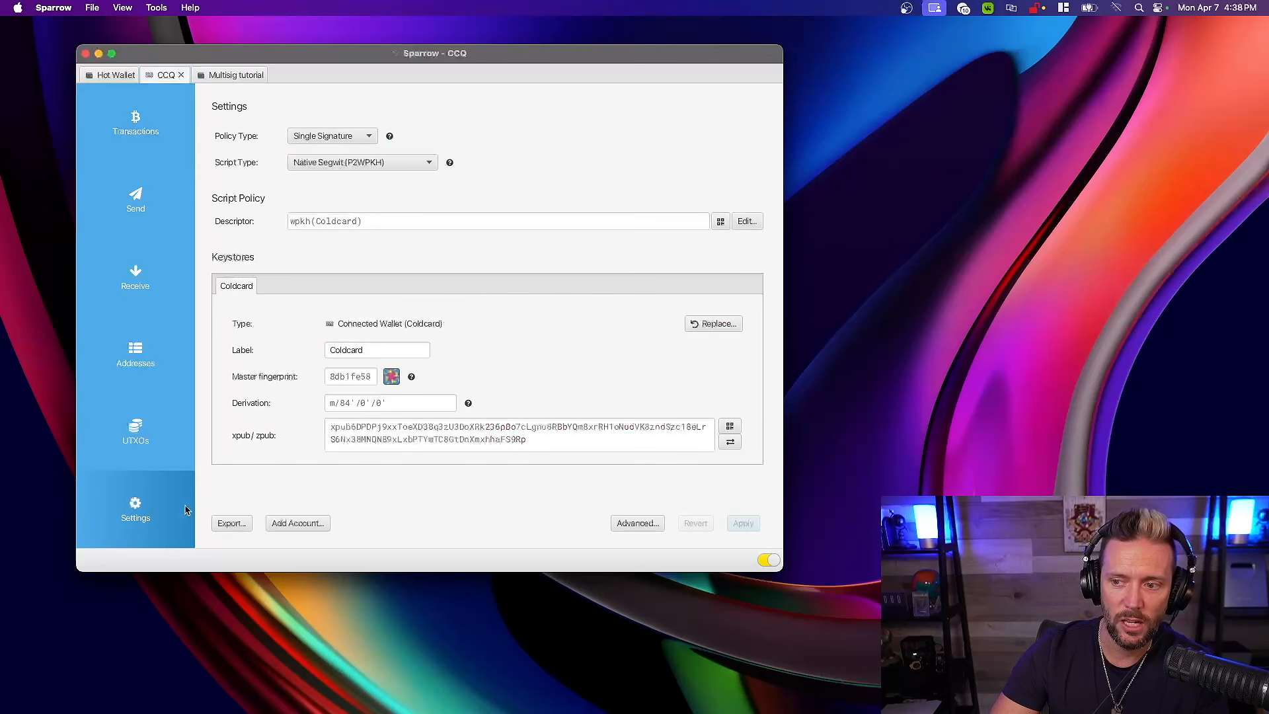
left_click(298, 523)
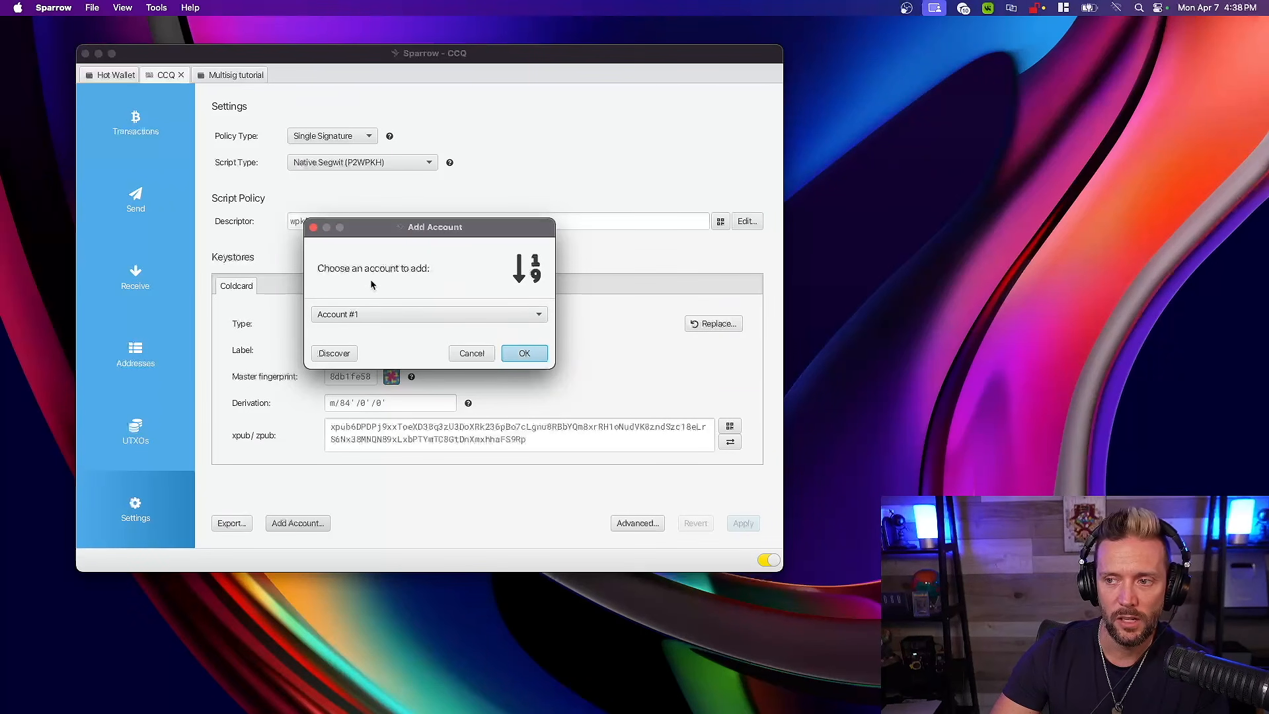
left_click(523, 353)
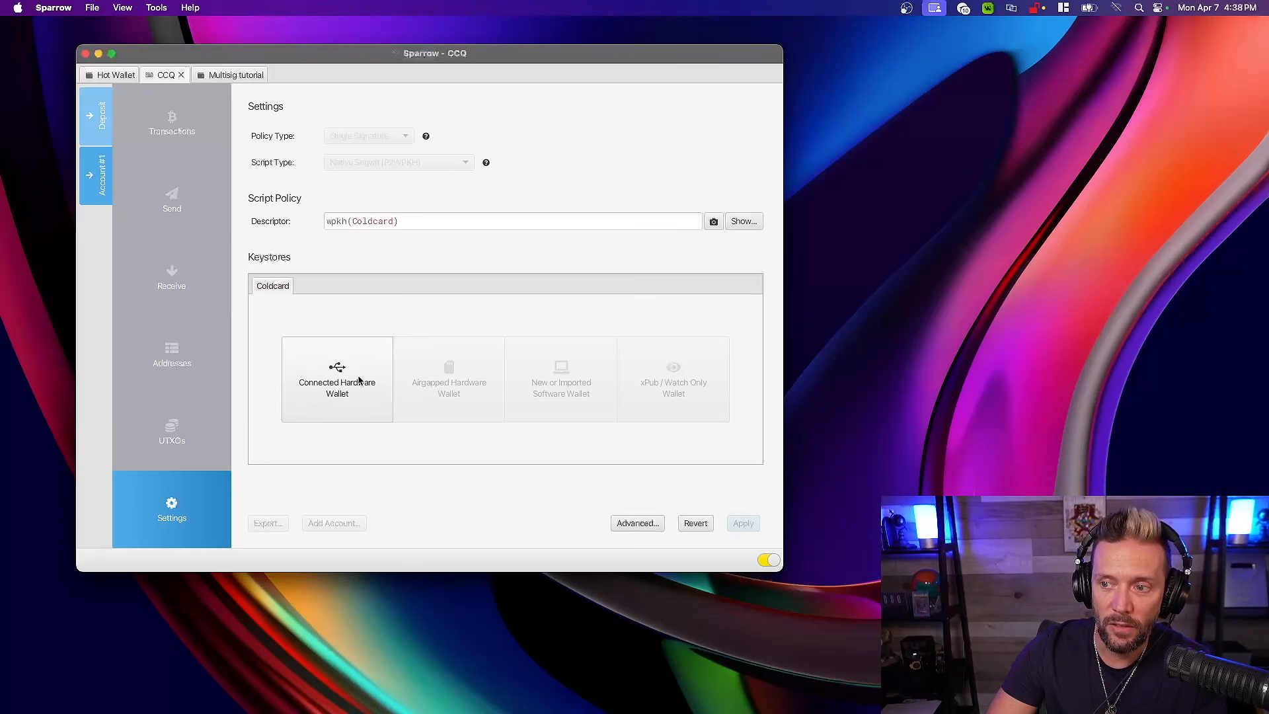
left_click(331, 384)
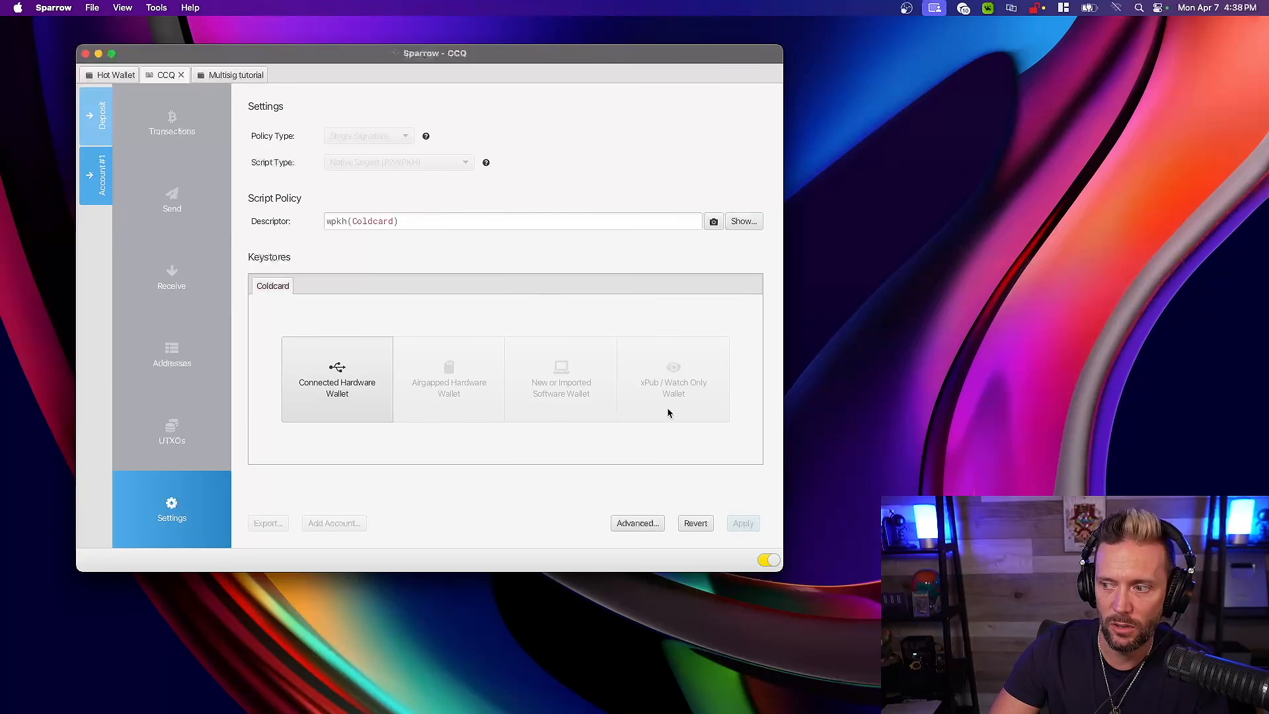
left_click(697, 521)
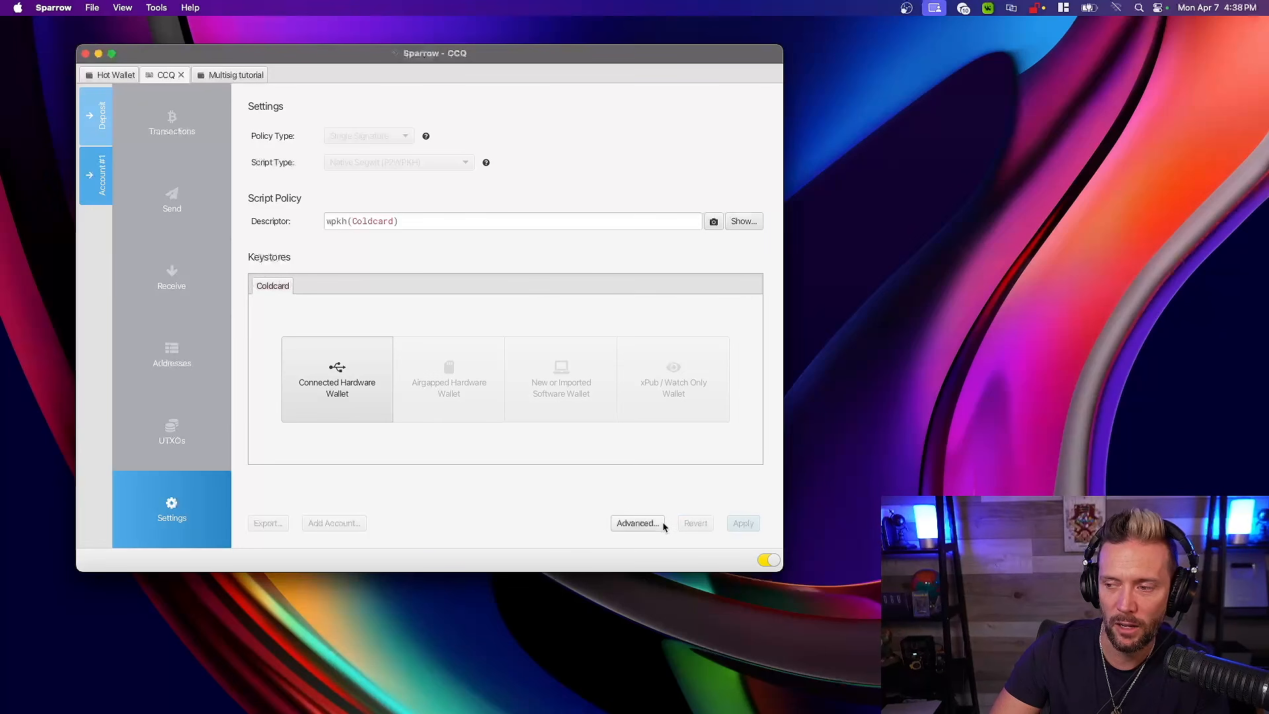
Delete CCQ's Account #1, then show the Hot Wallet's empty second account.
left_click(97, 131)
left_click(100, 176)
right_click(101, 179)
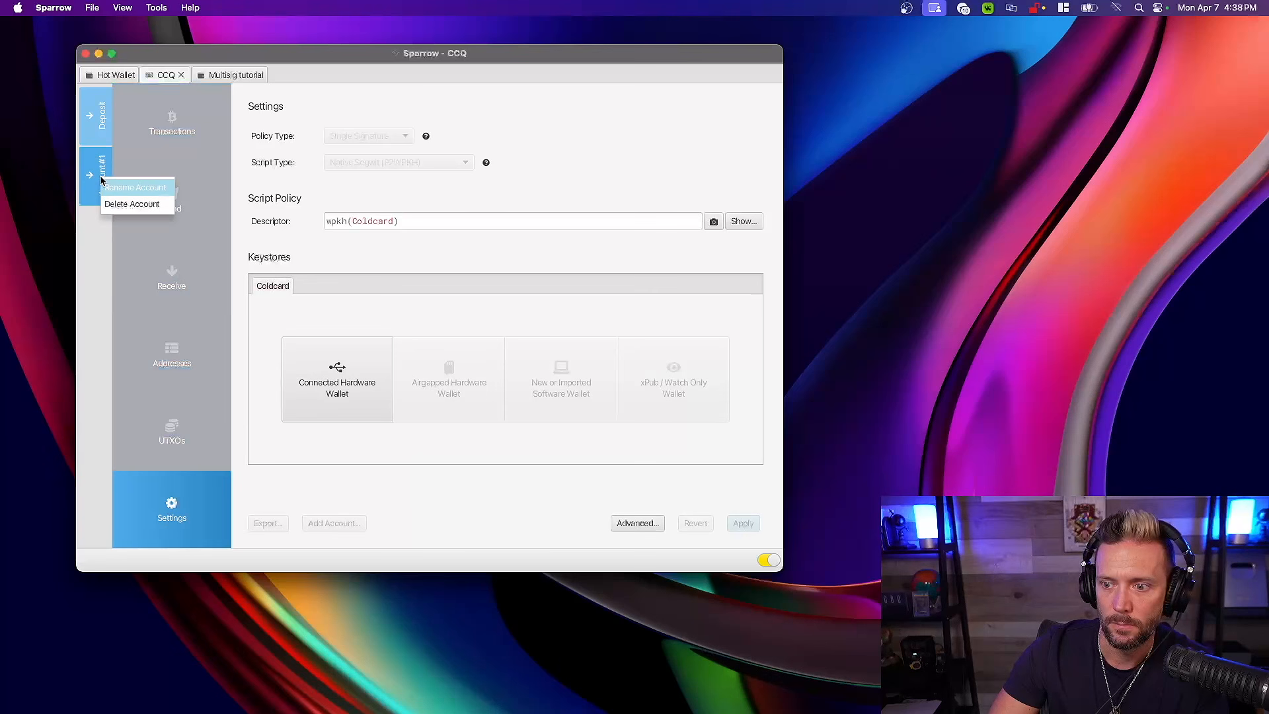
left_click(127, 205)
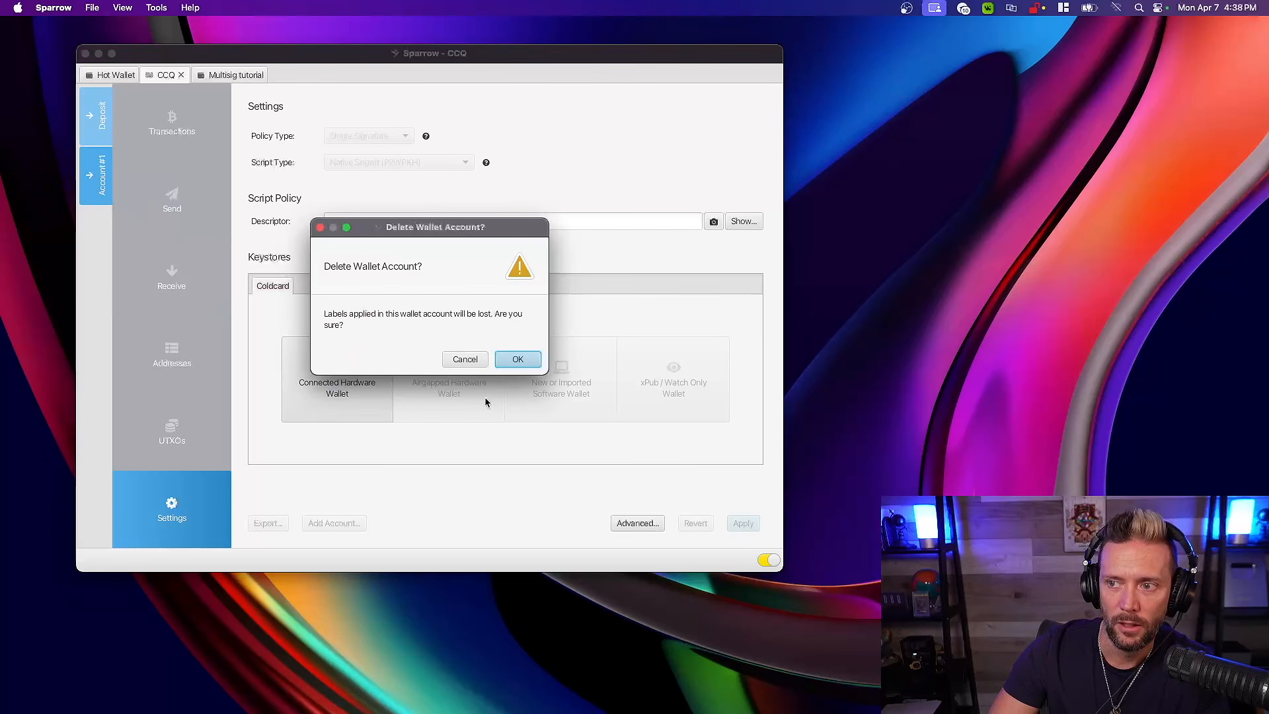
left_click(518, 359)
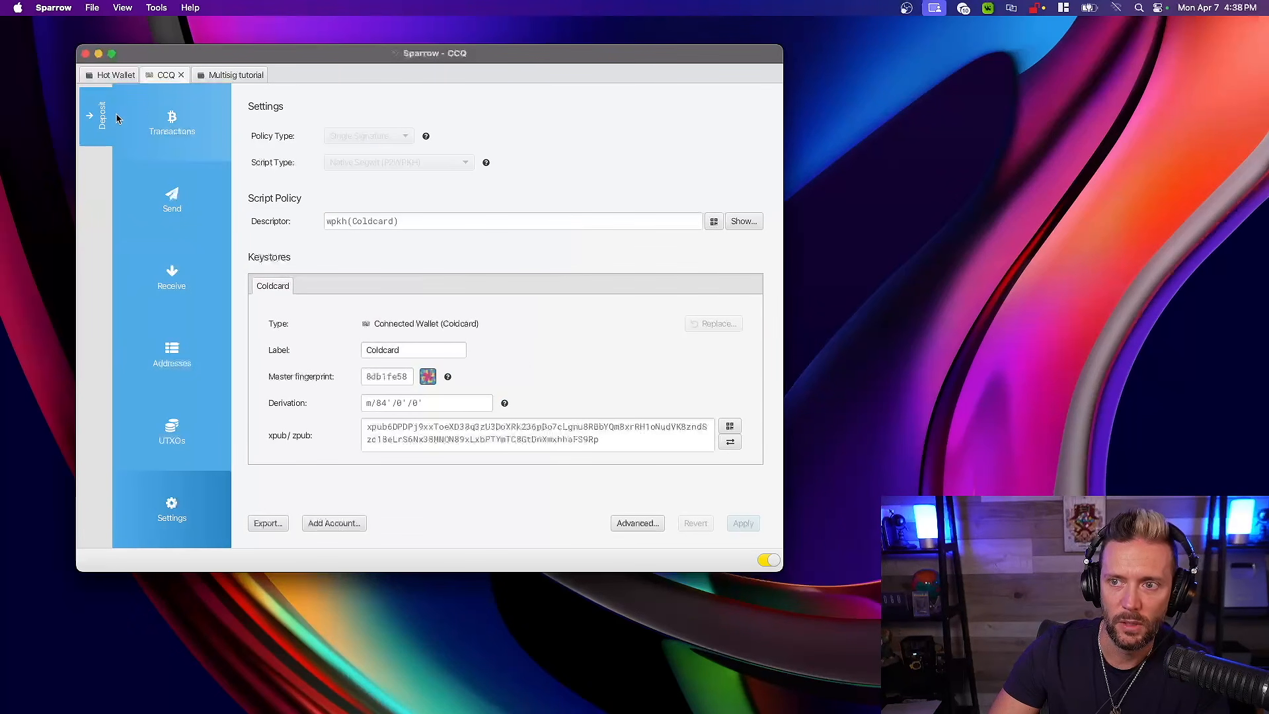
left_click(113, 75)
left_click(93, 178)
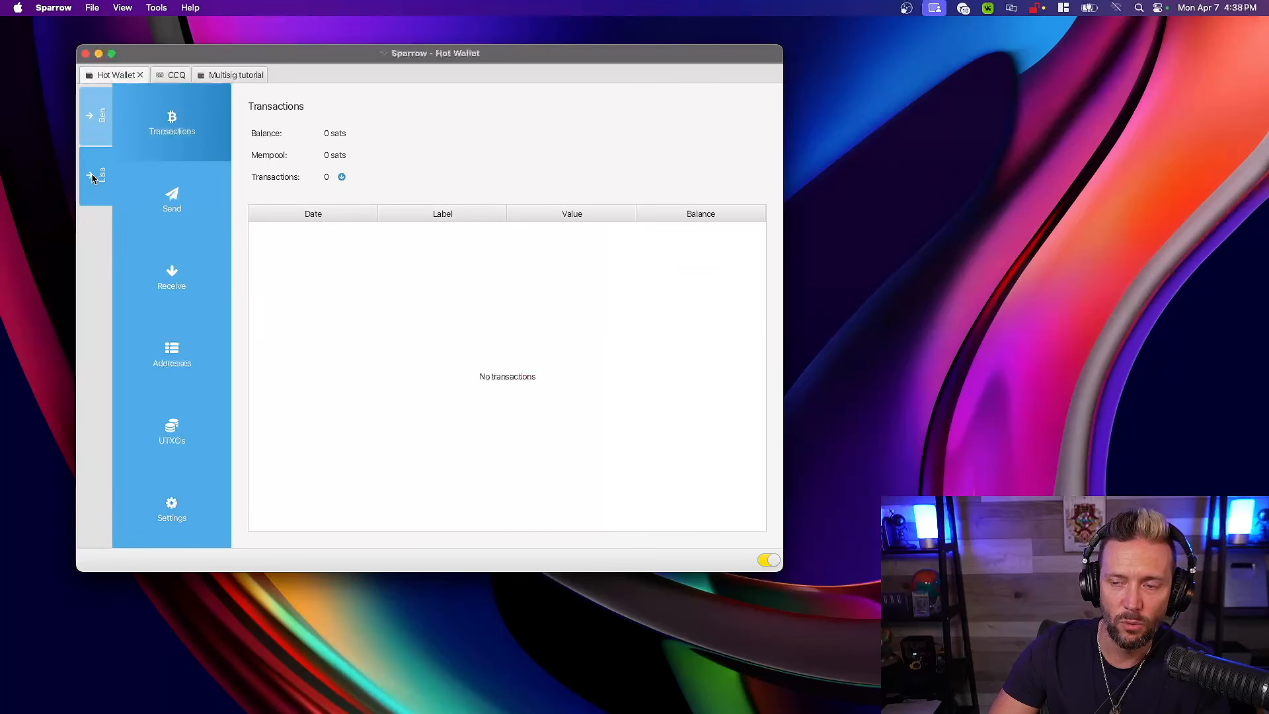
Delete the Hot Wallet's empty second account.
right_click(104, 180)
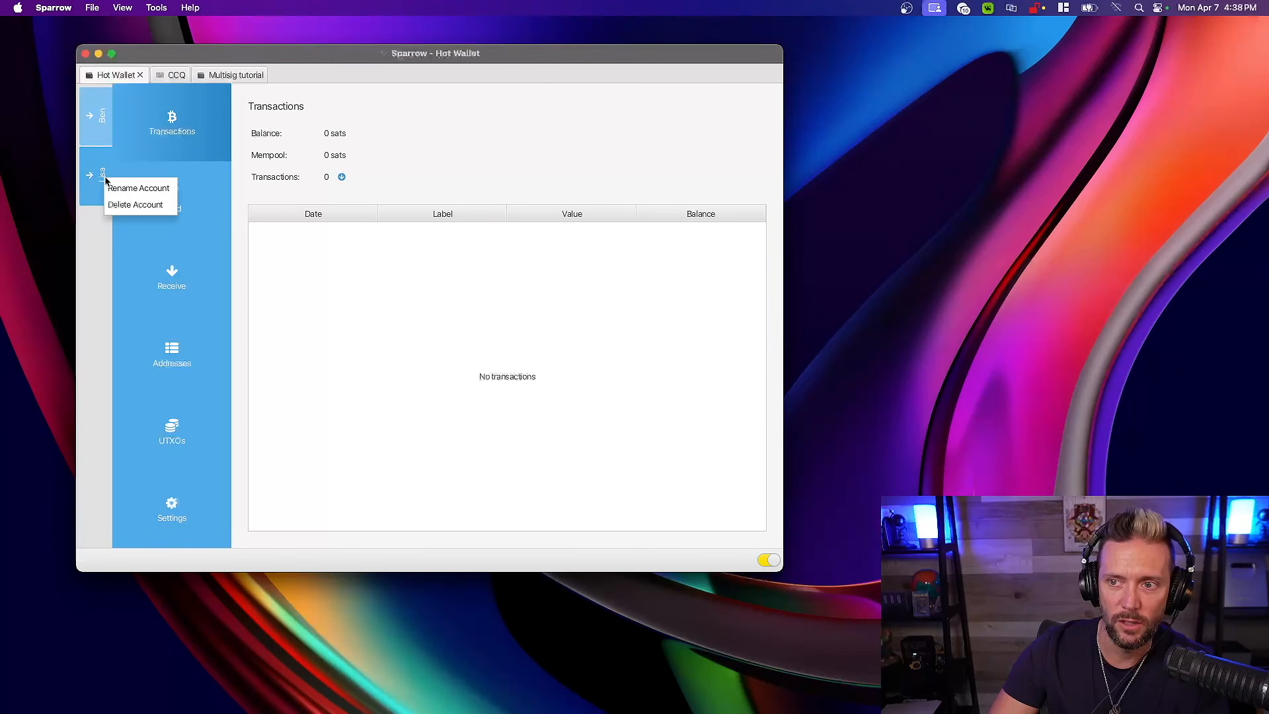
left_click(136, 210)
left_click(520, 359)
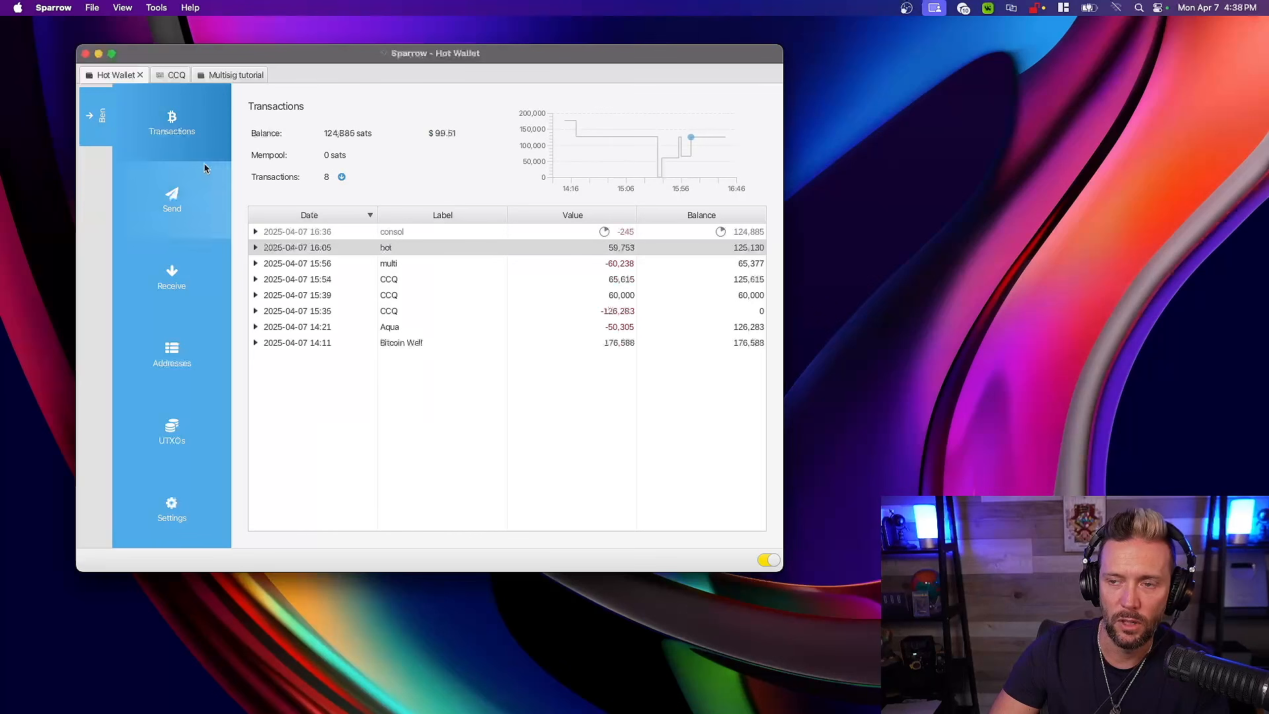
In the Hot Wallet's Settings, bring up Add Account for Account #1 and cancel it.
left_click(164, 502)
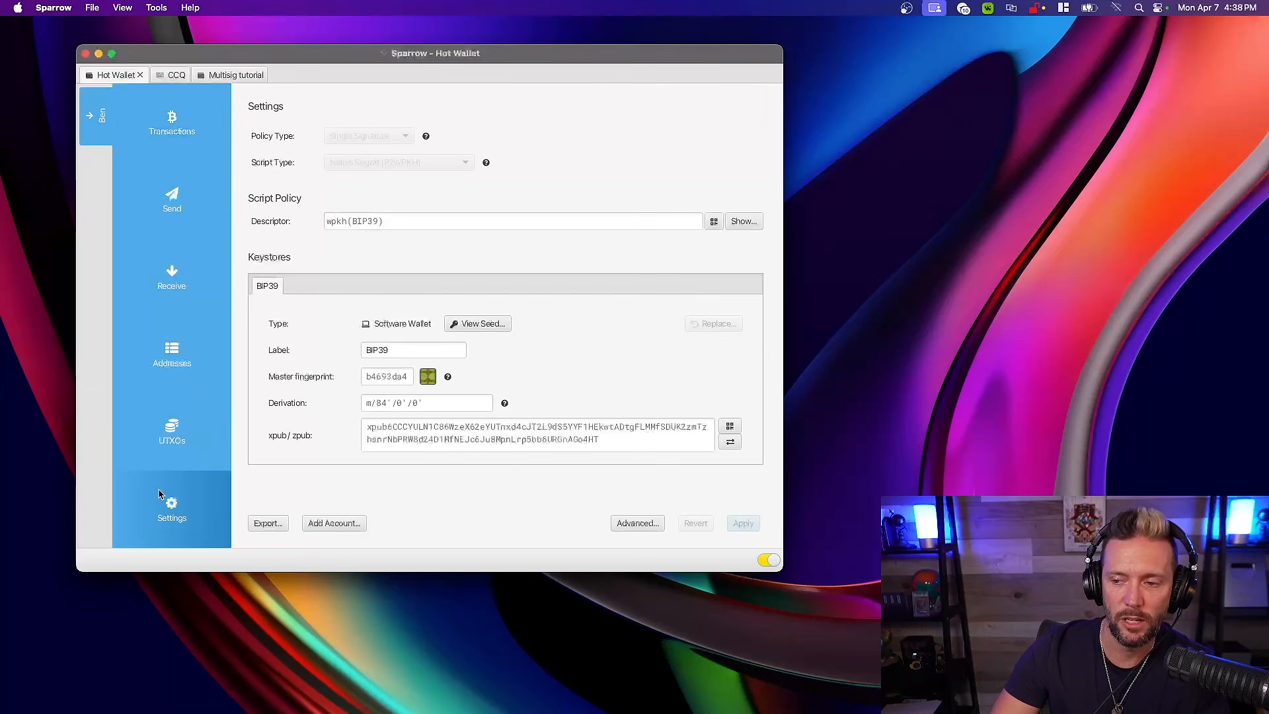
left_click(328, 523)
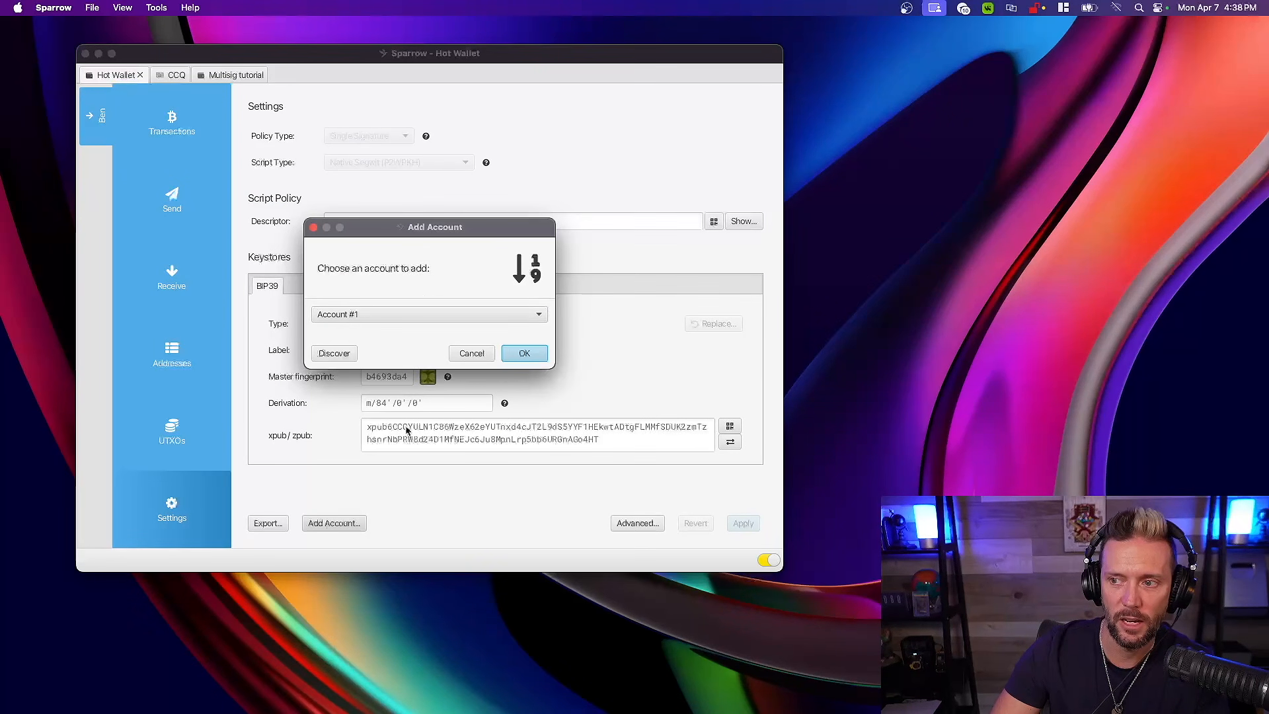
left_click(484, 353)
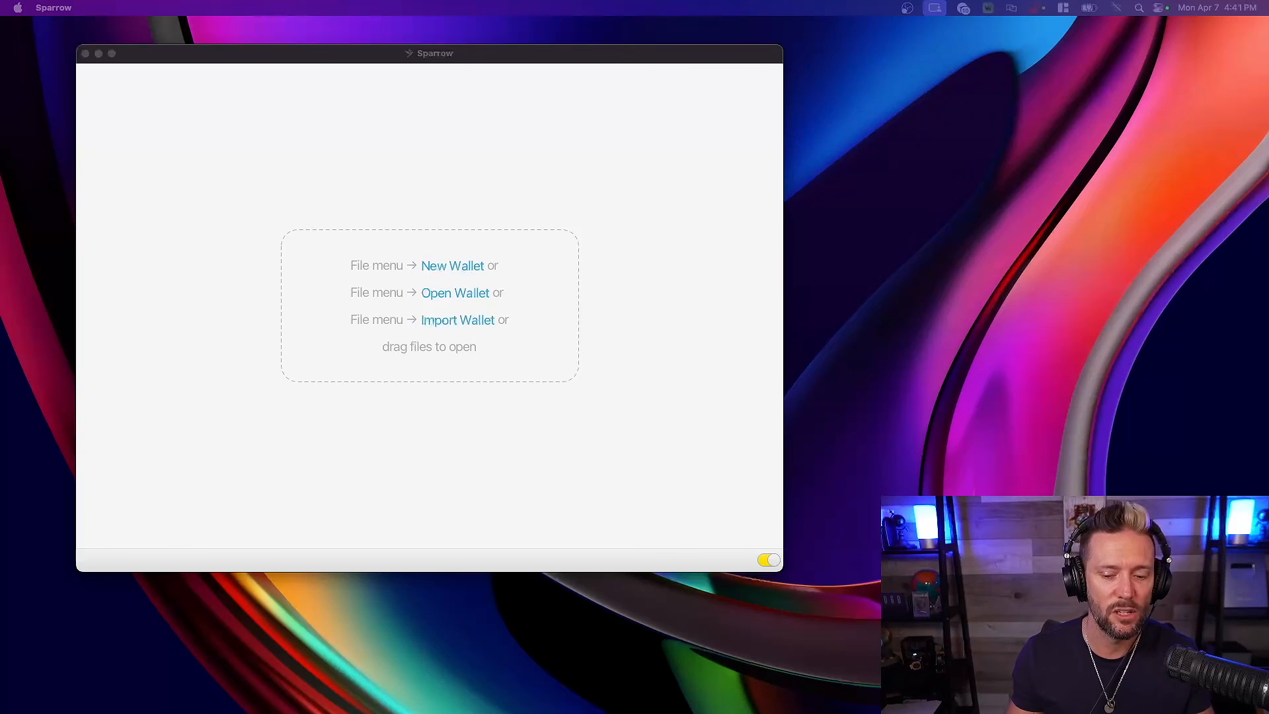
Create a new wallet named 'test'.
left_click(434, 271)
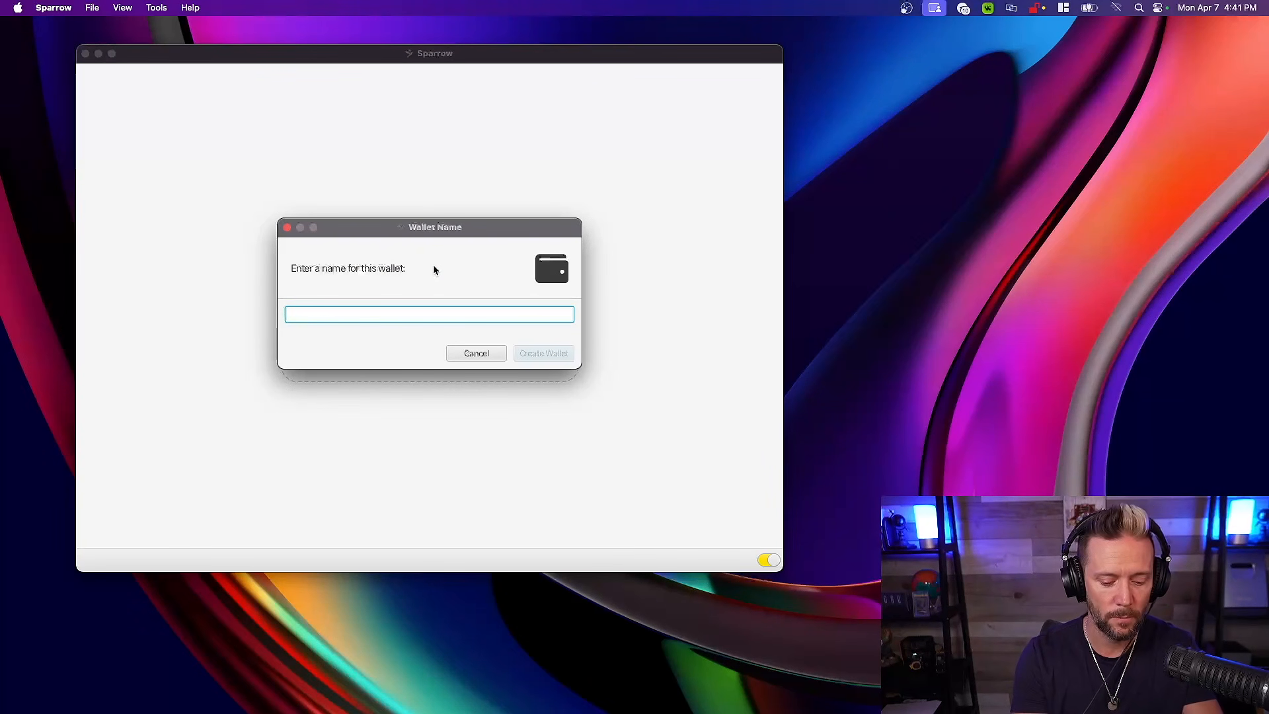
type("test")
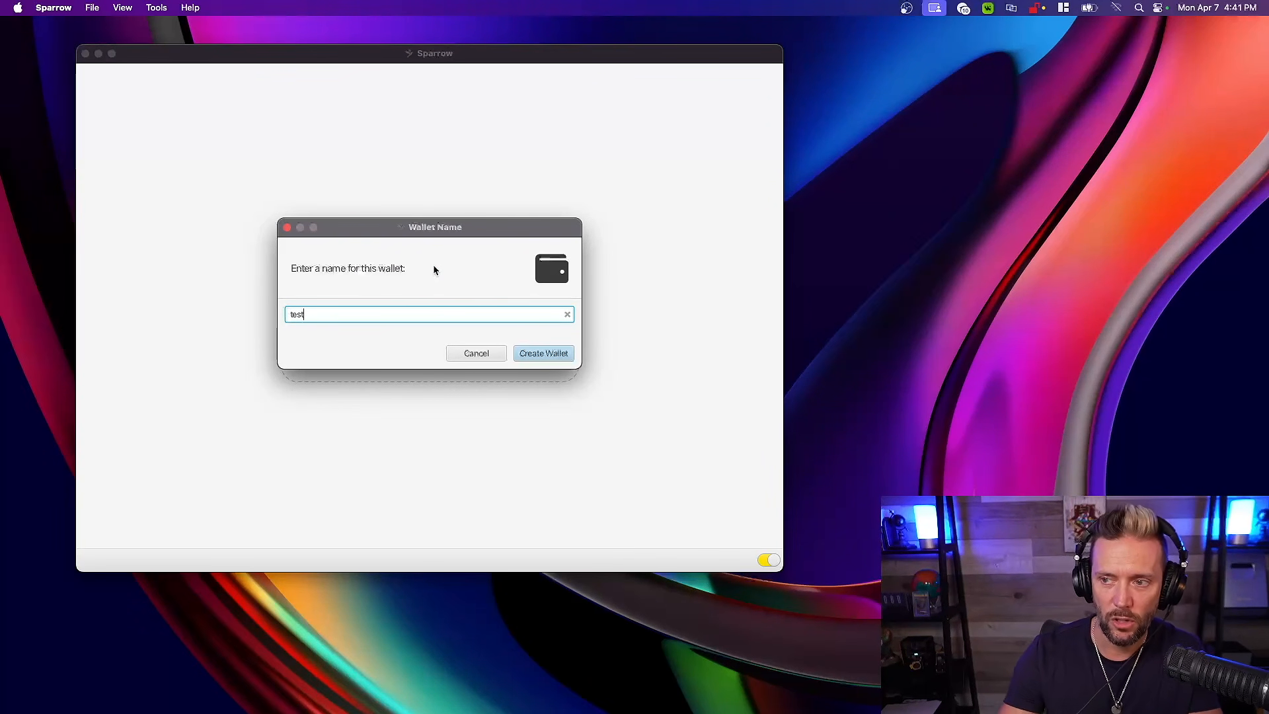
left_click(540, 354)
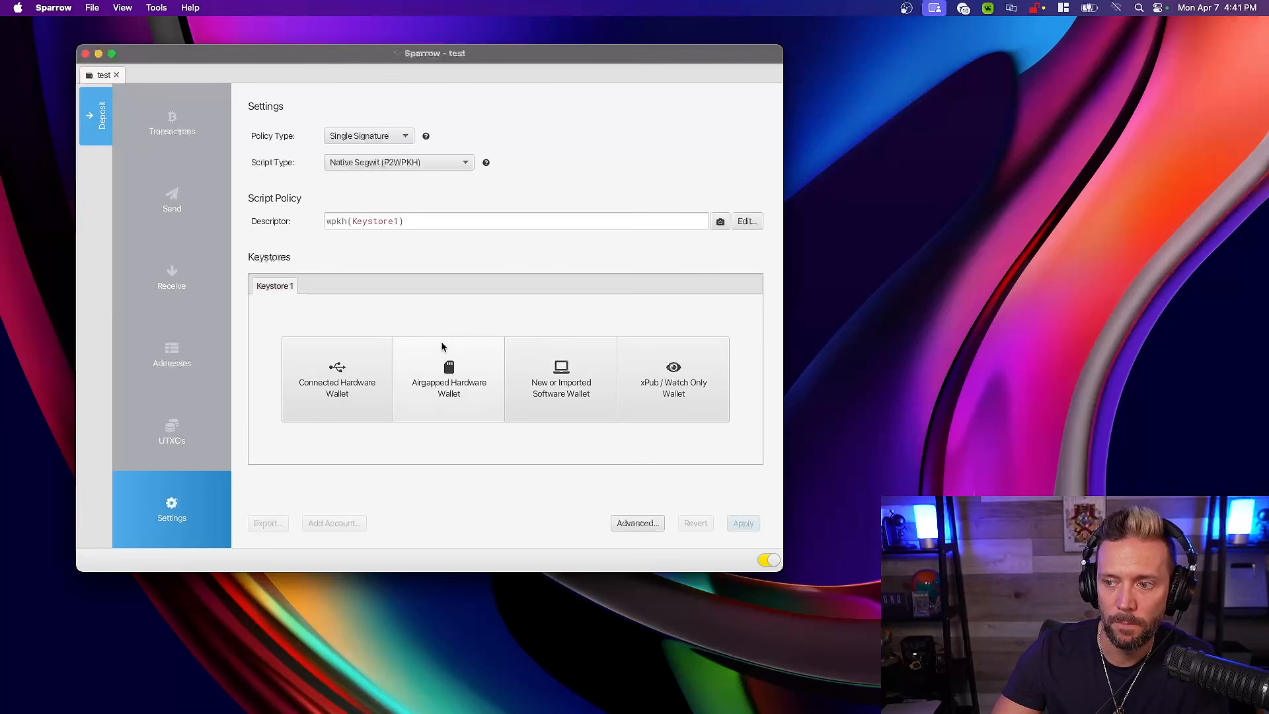
Add a new software keystore using a 12-word BIP39 seed.
left_click(559, 376)
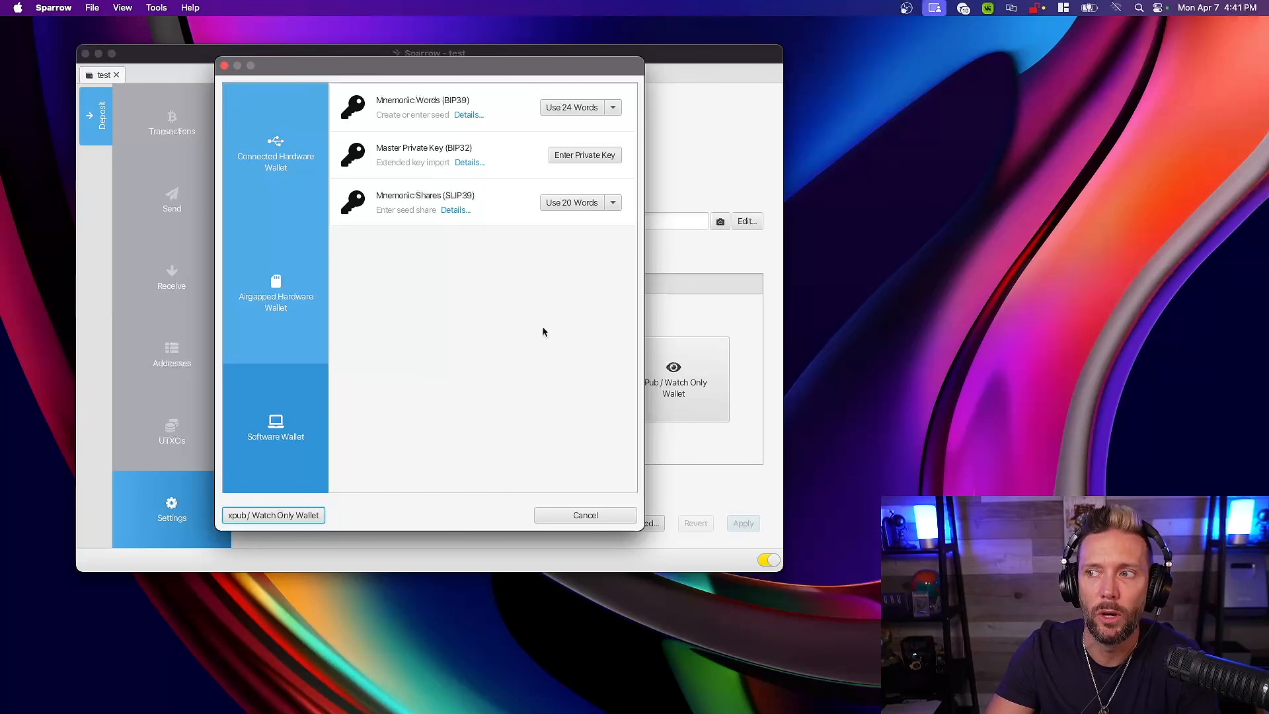
left_click(613, 109)
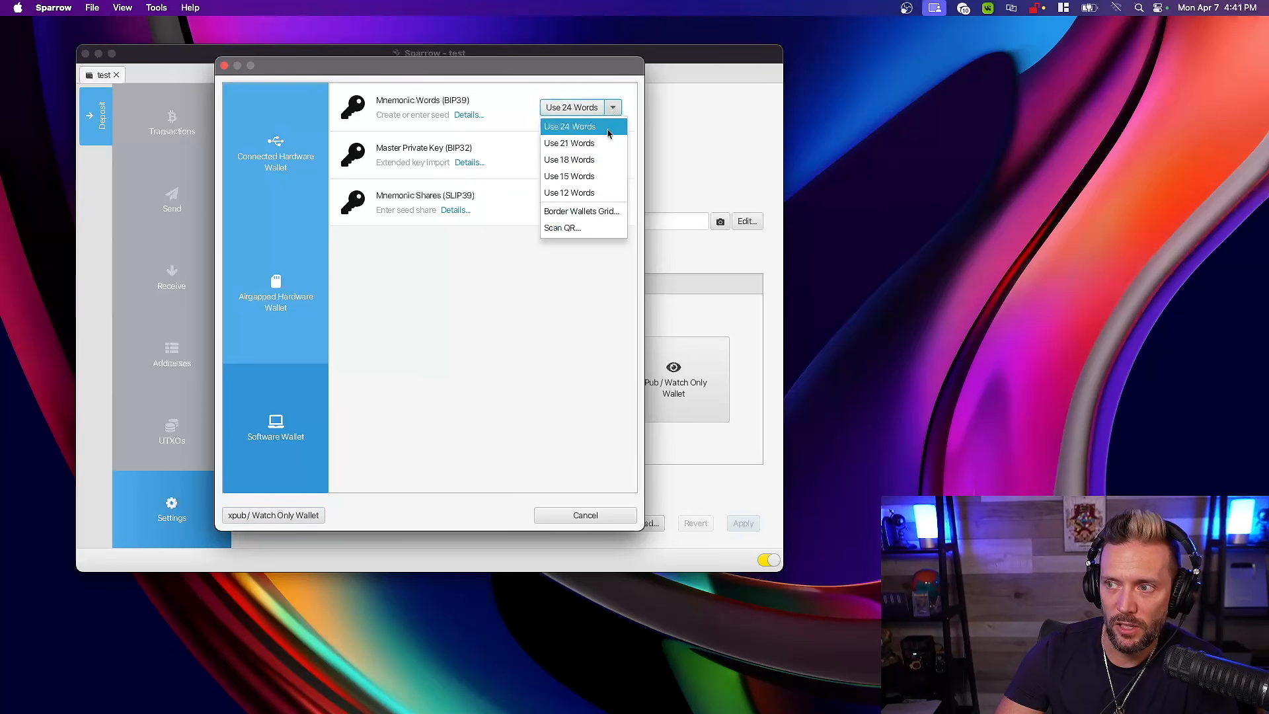
left_click(586, 188)
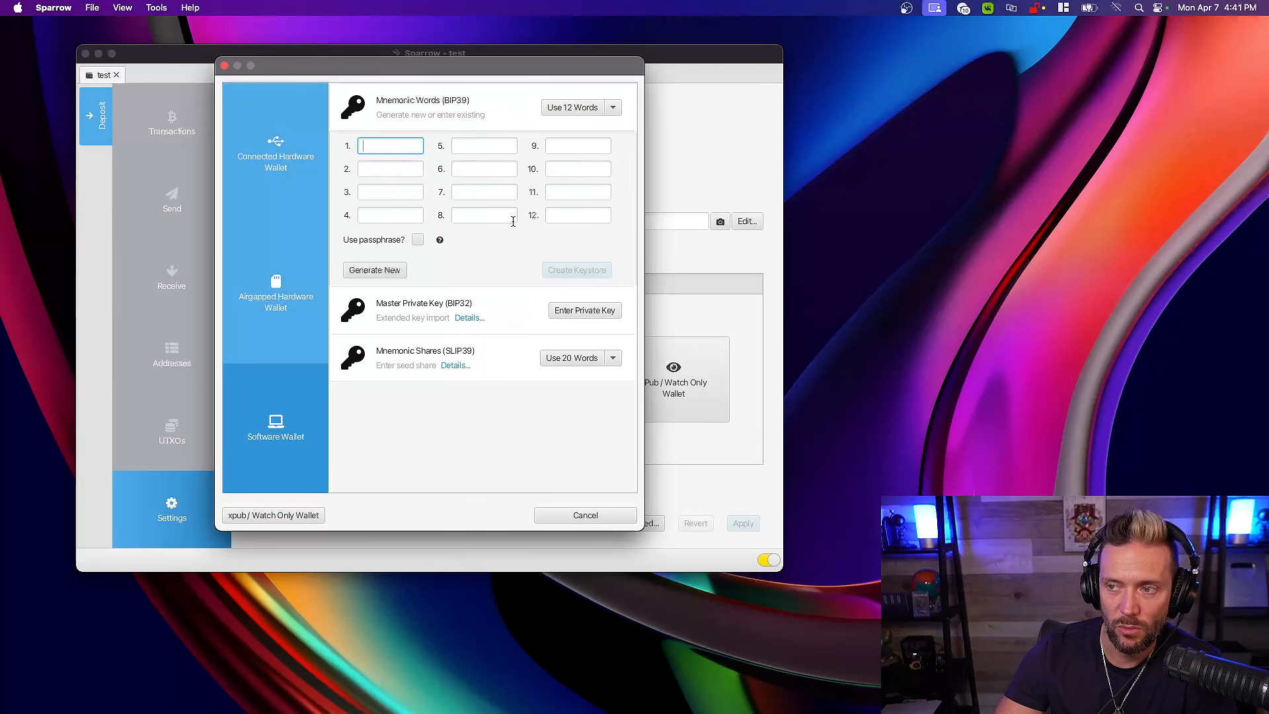
Generate a new random 12-word seed and turn on the passphrase option.
left_click(379, 270)
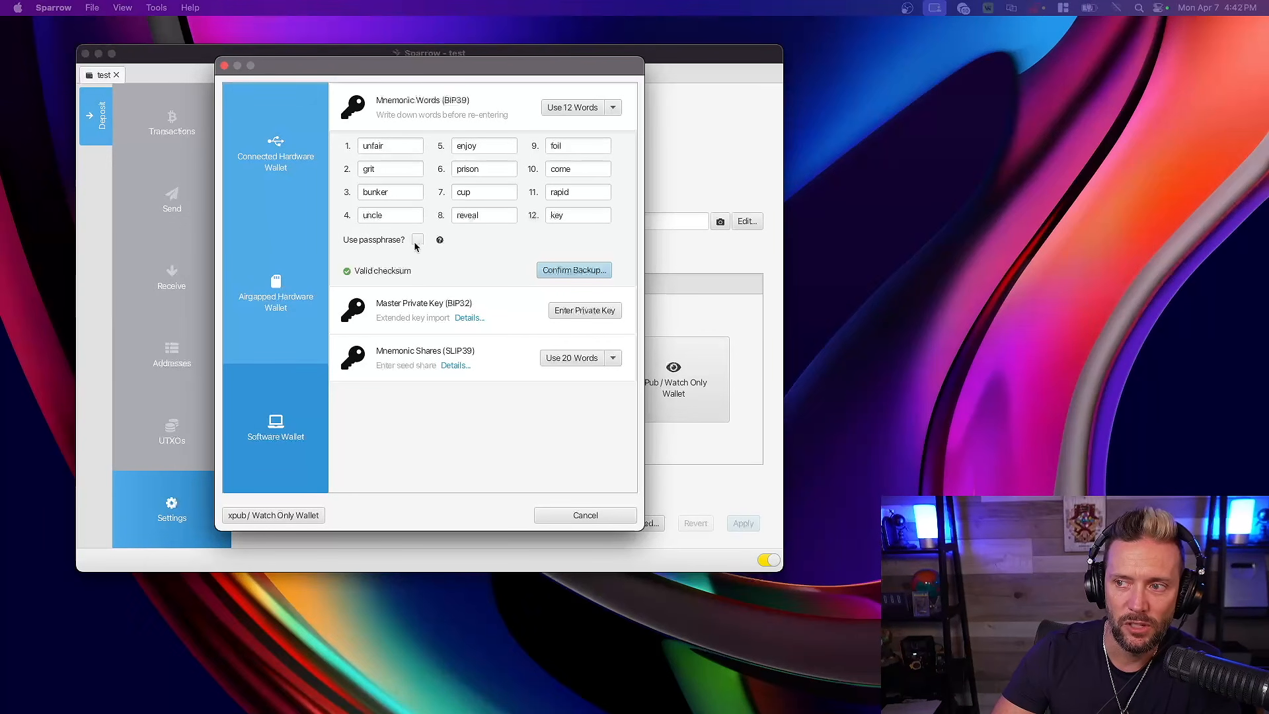
left_click(417, 240)
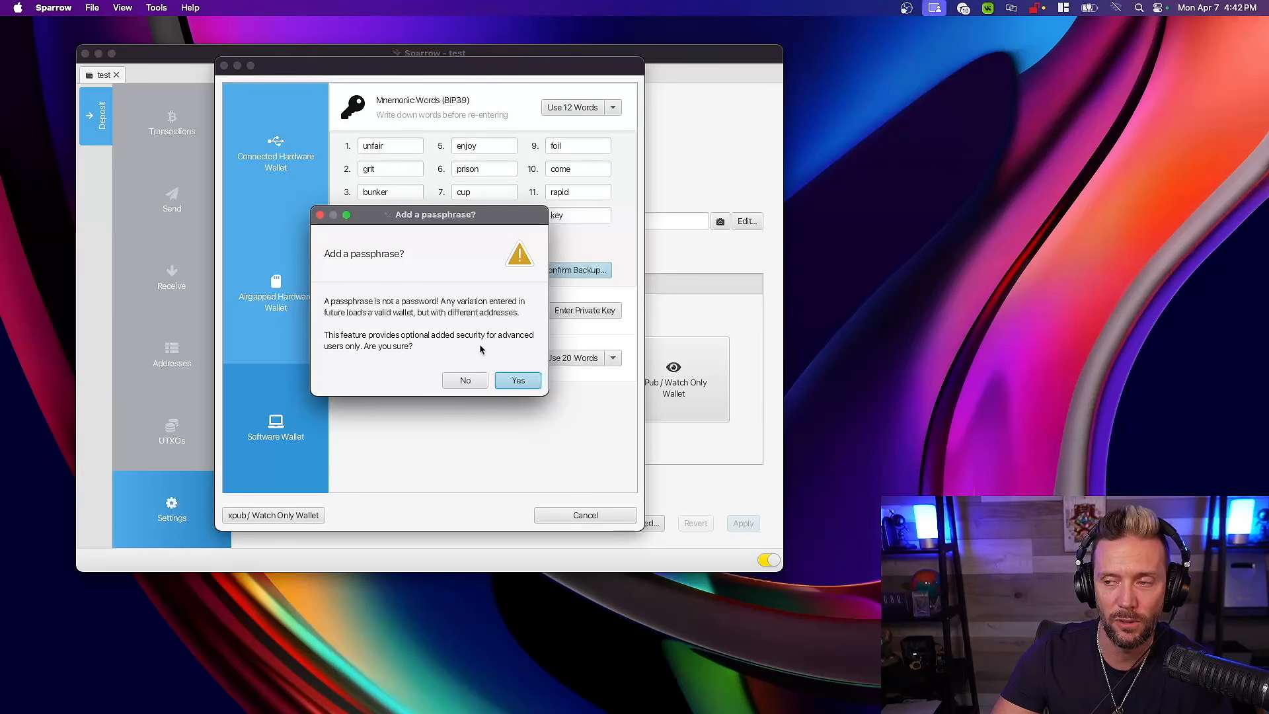
Accept adding a passphrase to the seed and confirm the 12 words are written down.
left_click(512, 381)
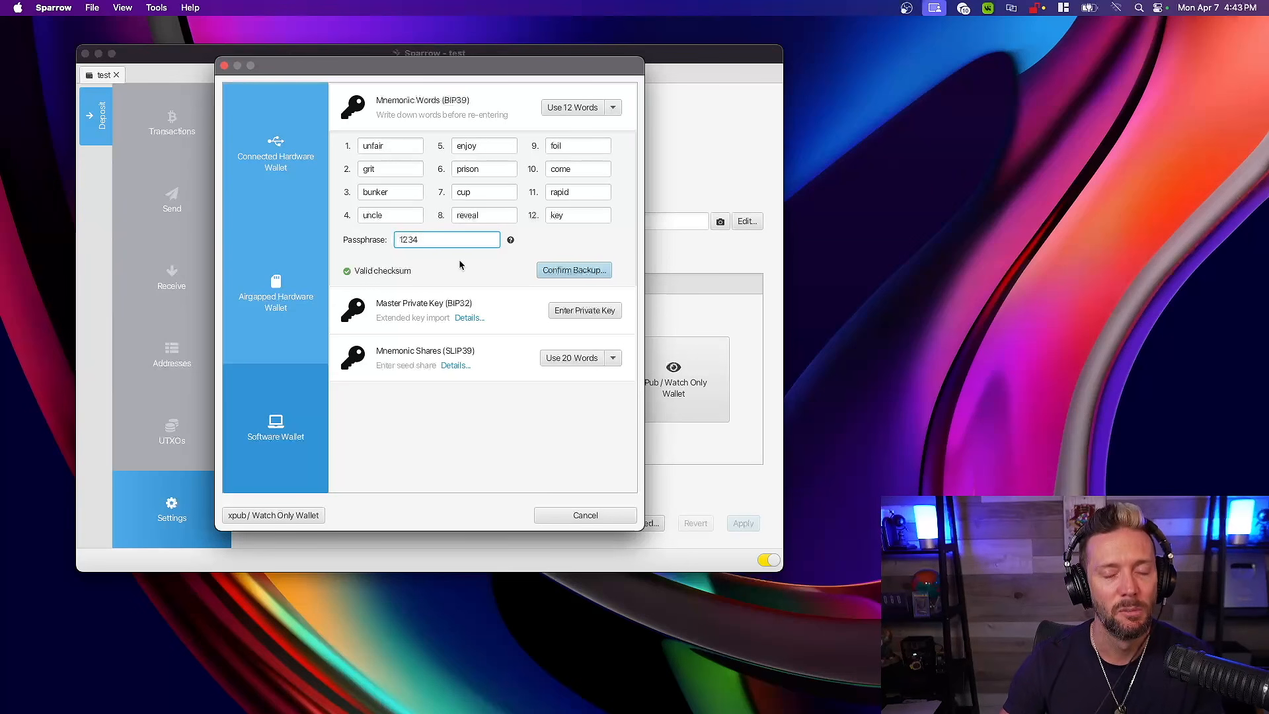
left_click(590, 276)
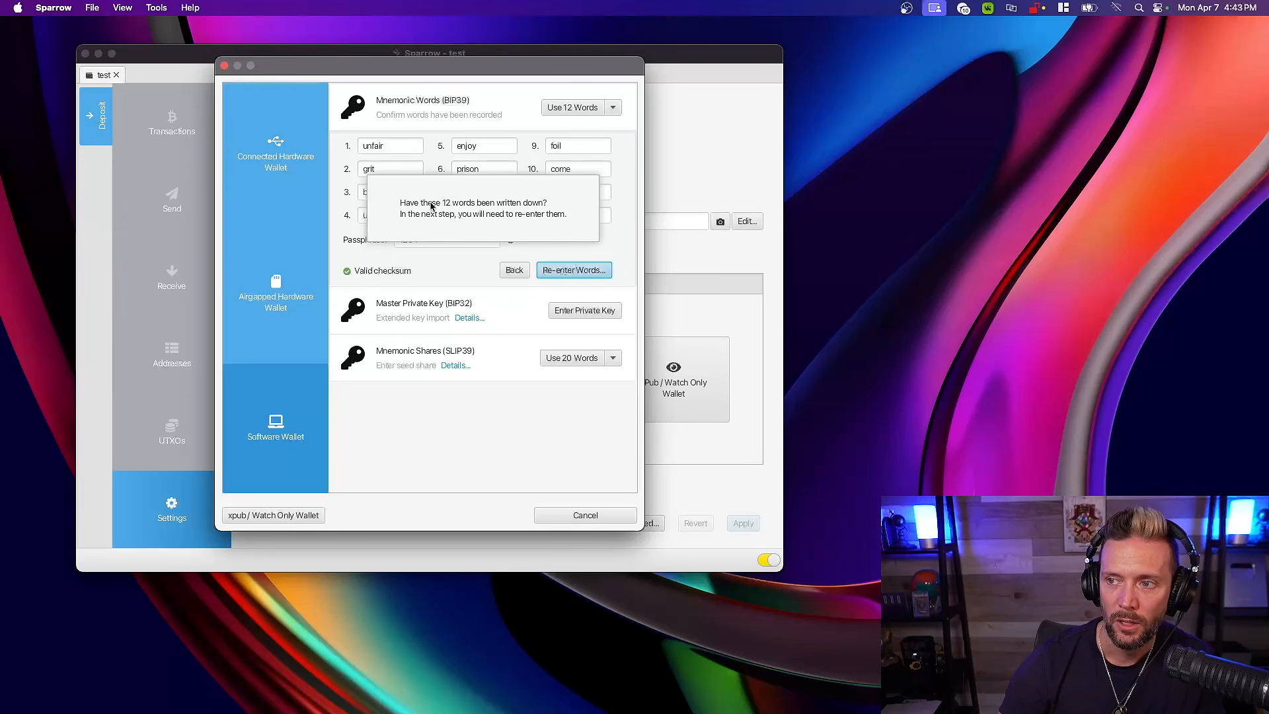
Re-enter the 12 seed words and create the keystore at derivation m/84'/0'/0'.
left_click(572, 273)
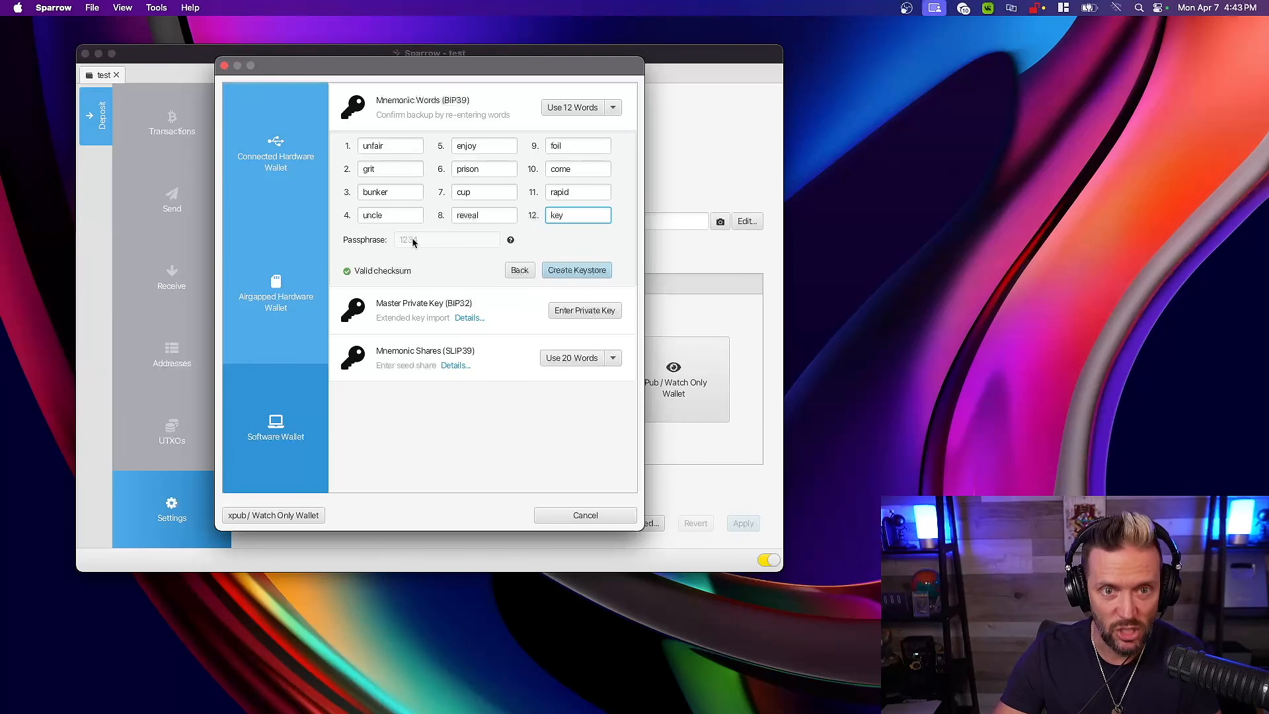
left_click(572, 271)
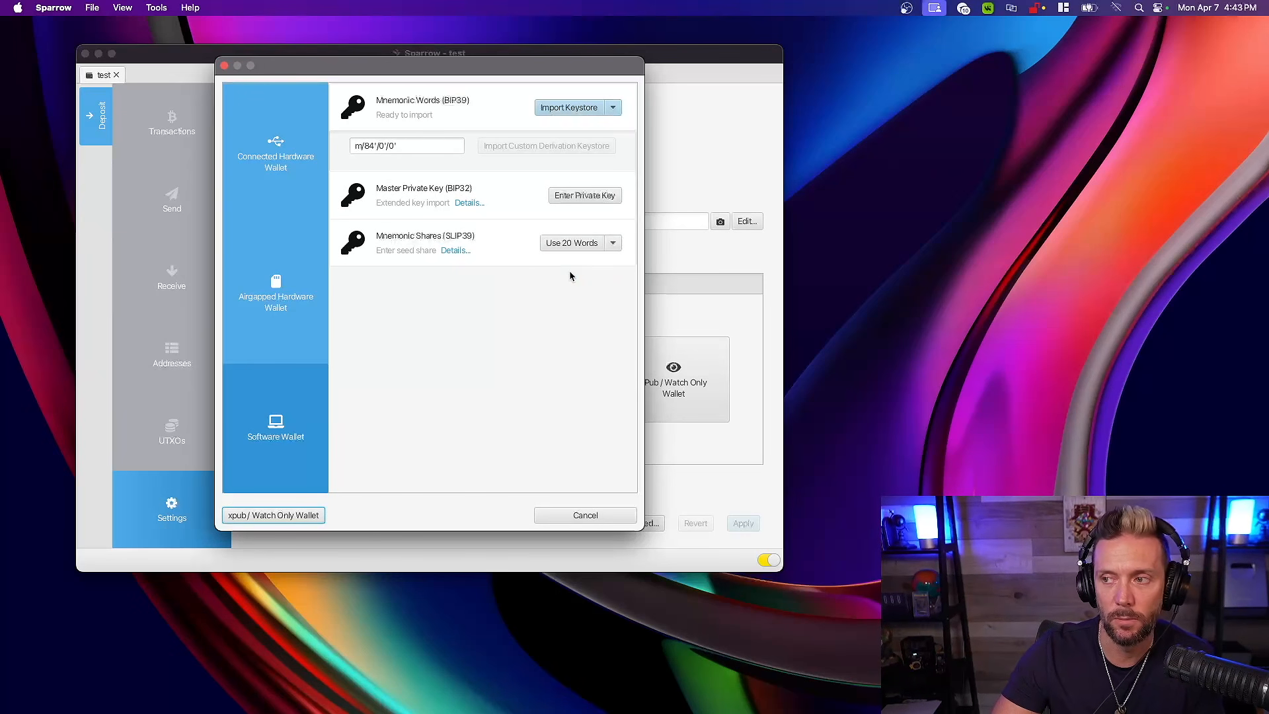
Import the new keystore into the test wallet, re-entering the BIP39 passphrase to confirm it.
left_click(554, 113)
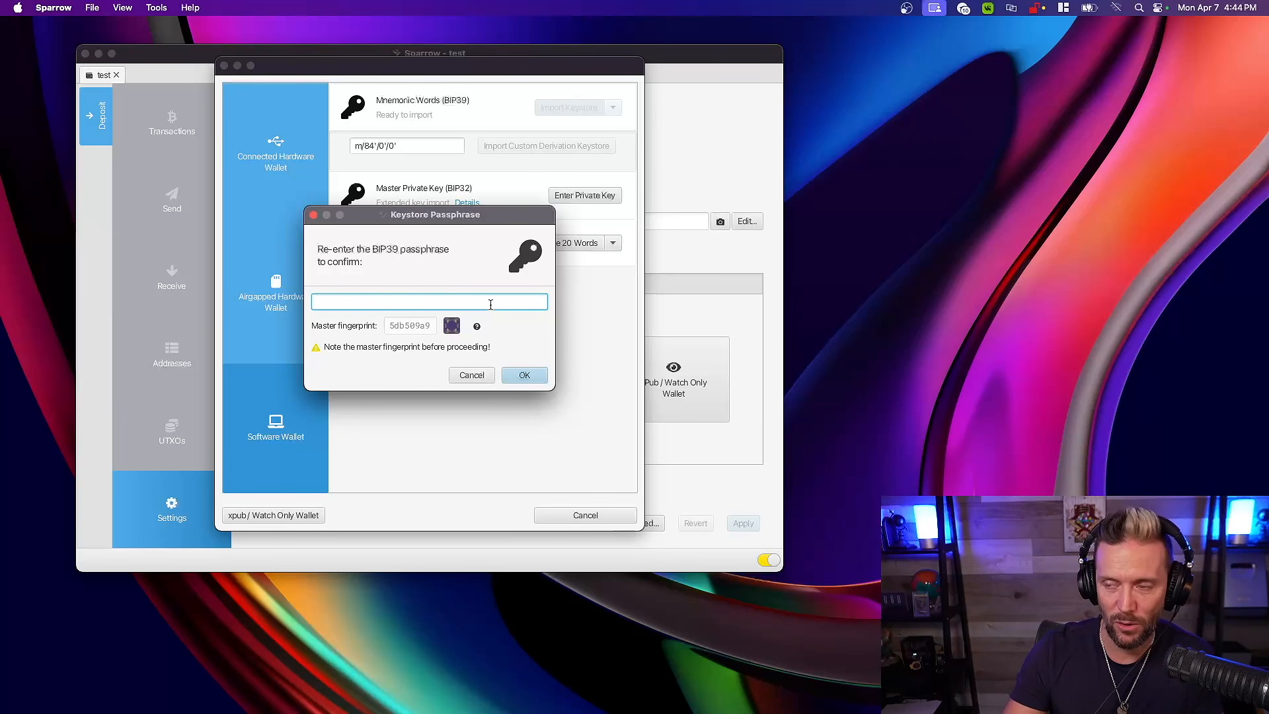
left_click(525, 375)
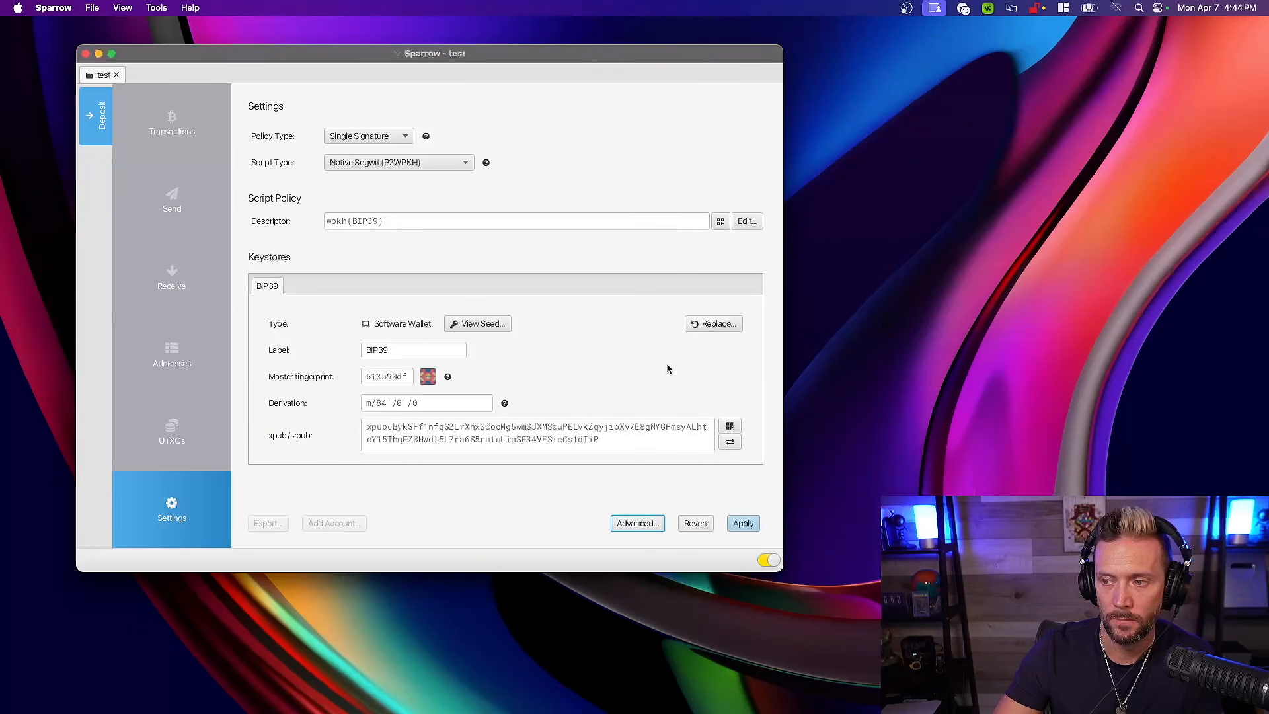
Apply the keystore settings and save the test wallet with no password.
left_click(743, 524)
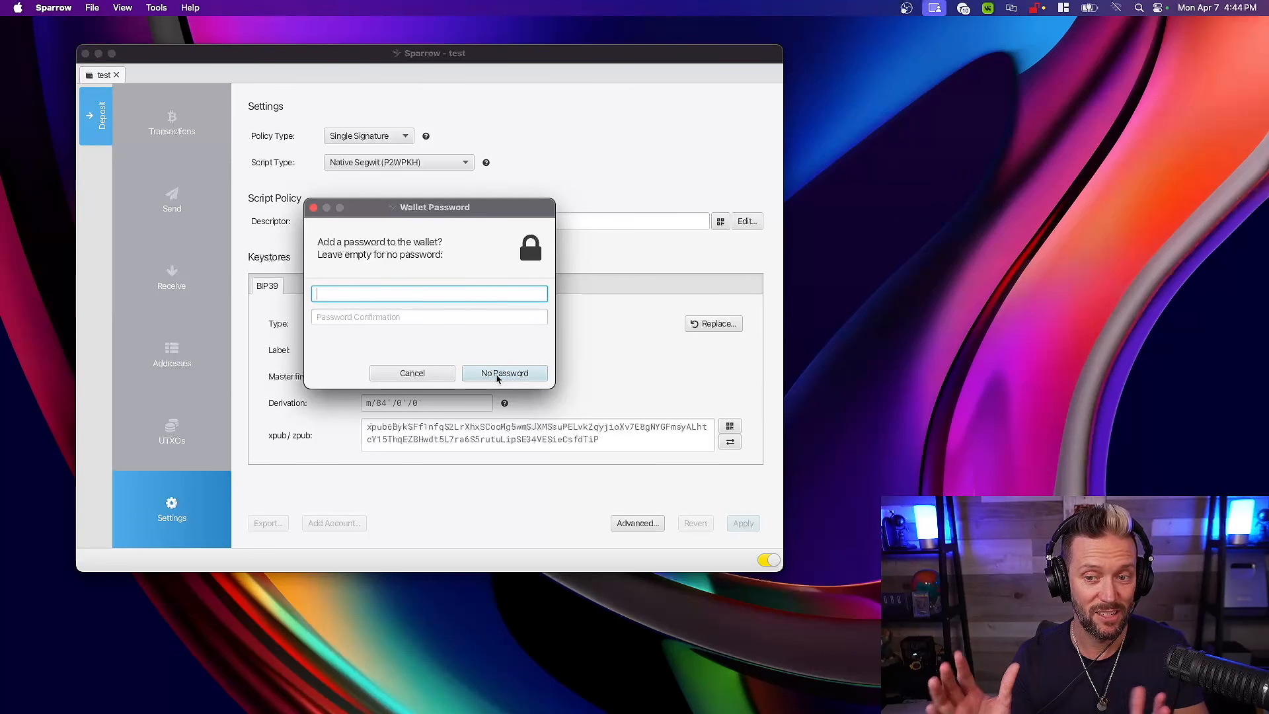
left_click(504, 373)
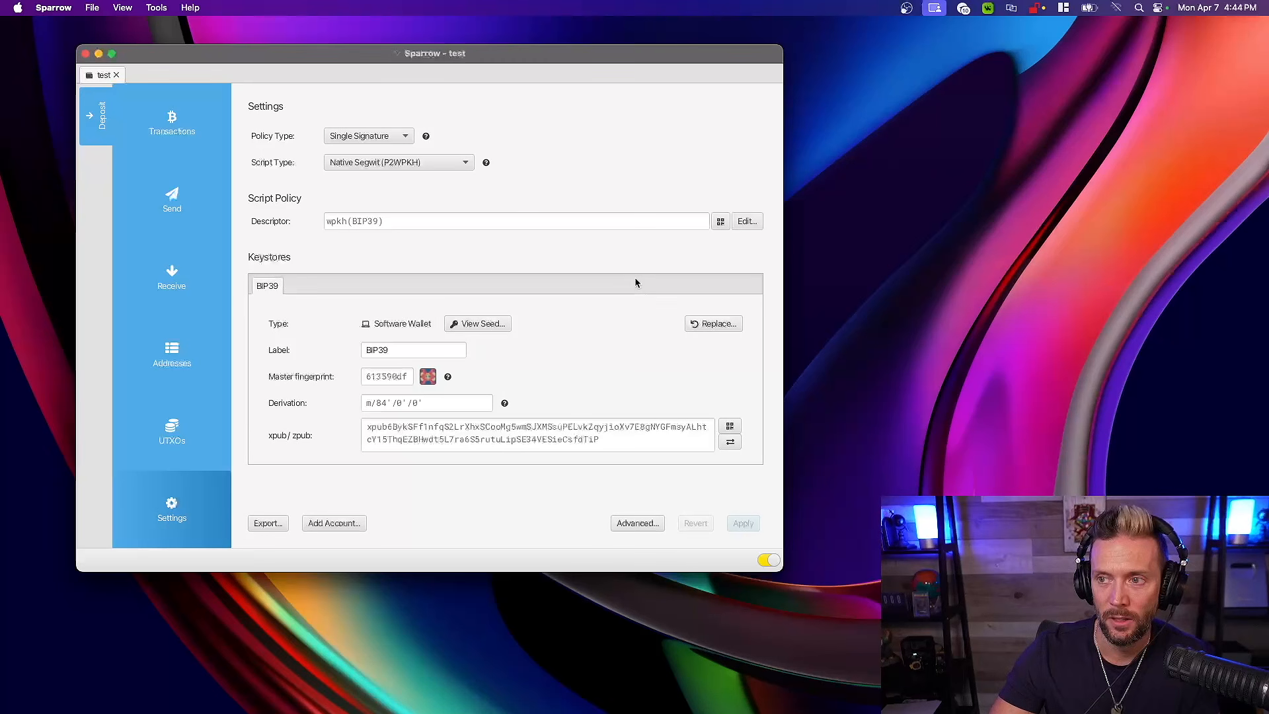
left_click(187, 123)
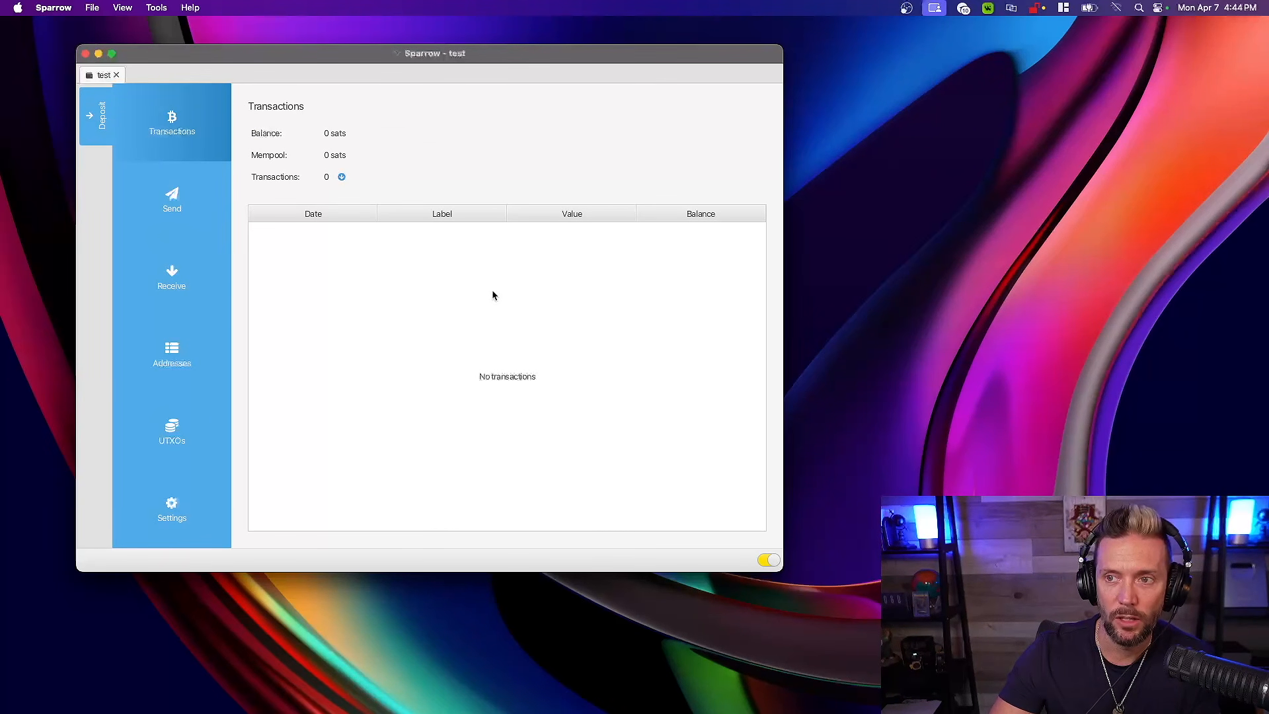
Review the test wallet's empty transactions, first receive address, and receive/change address list.
left_click(161, 291)
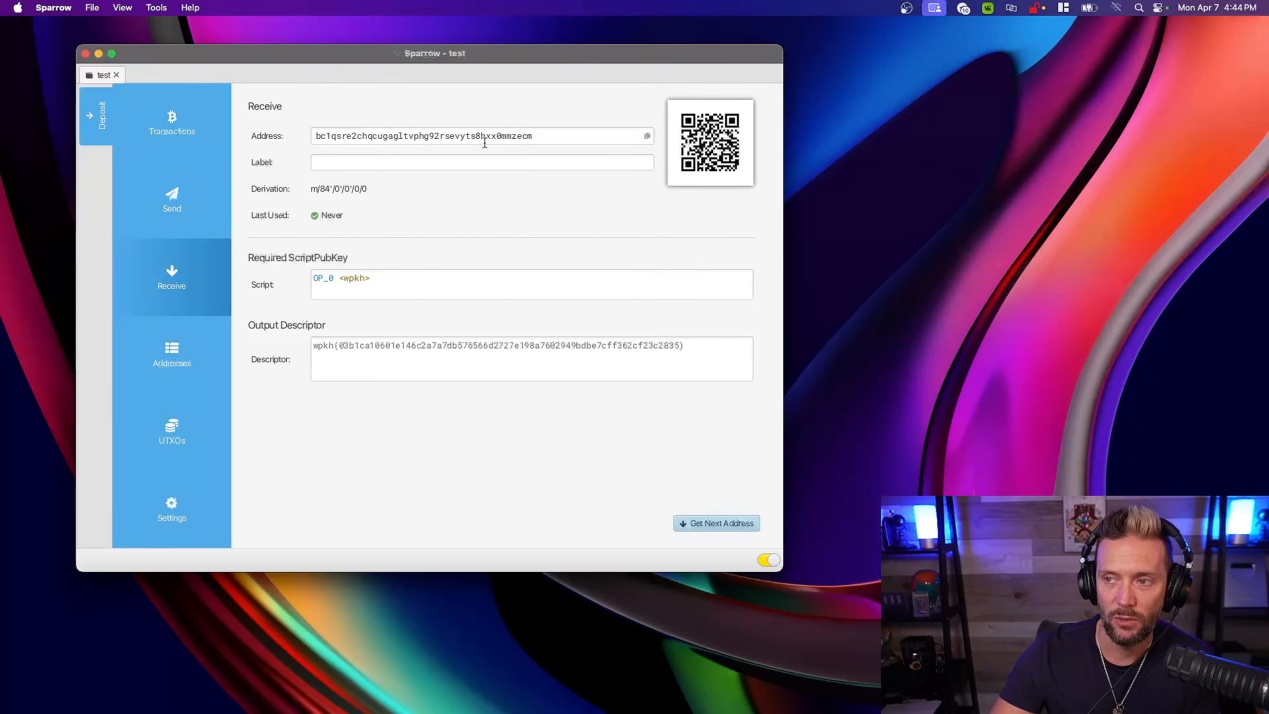
left_click(185, 128)
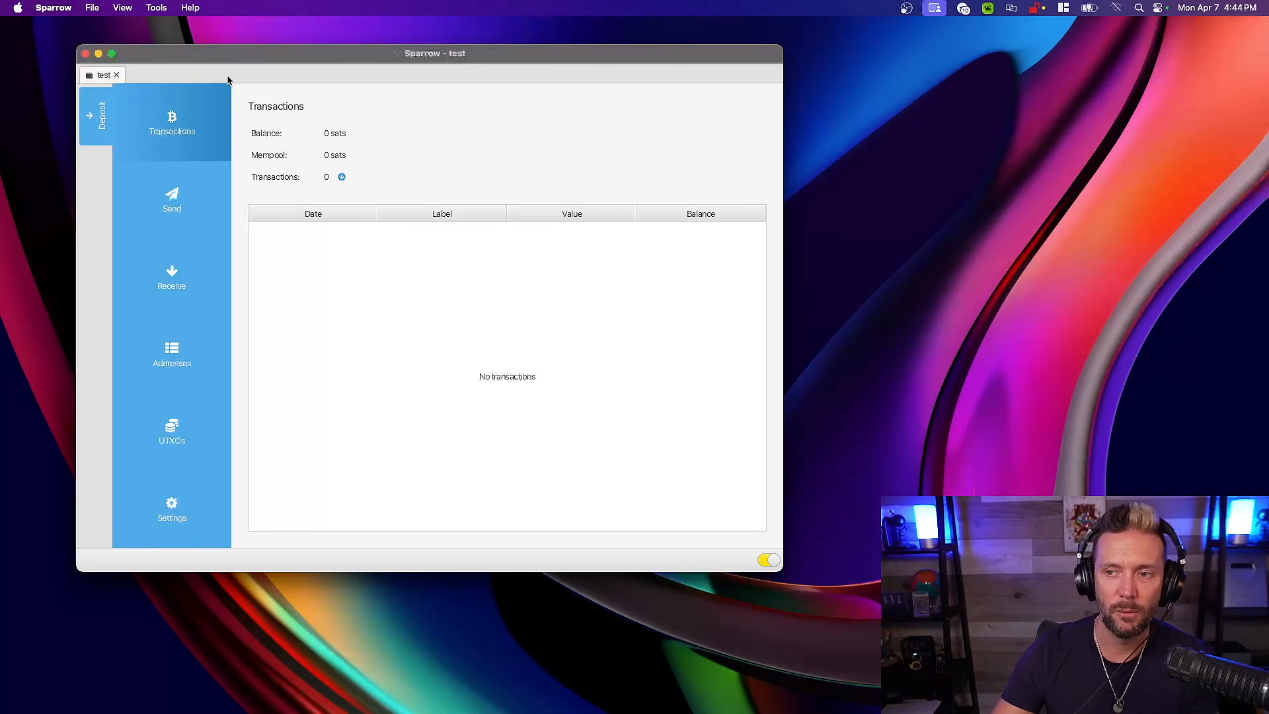
left_click(189, 272)
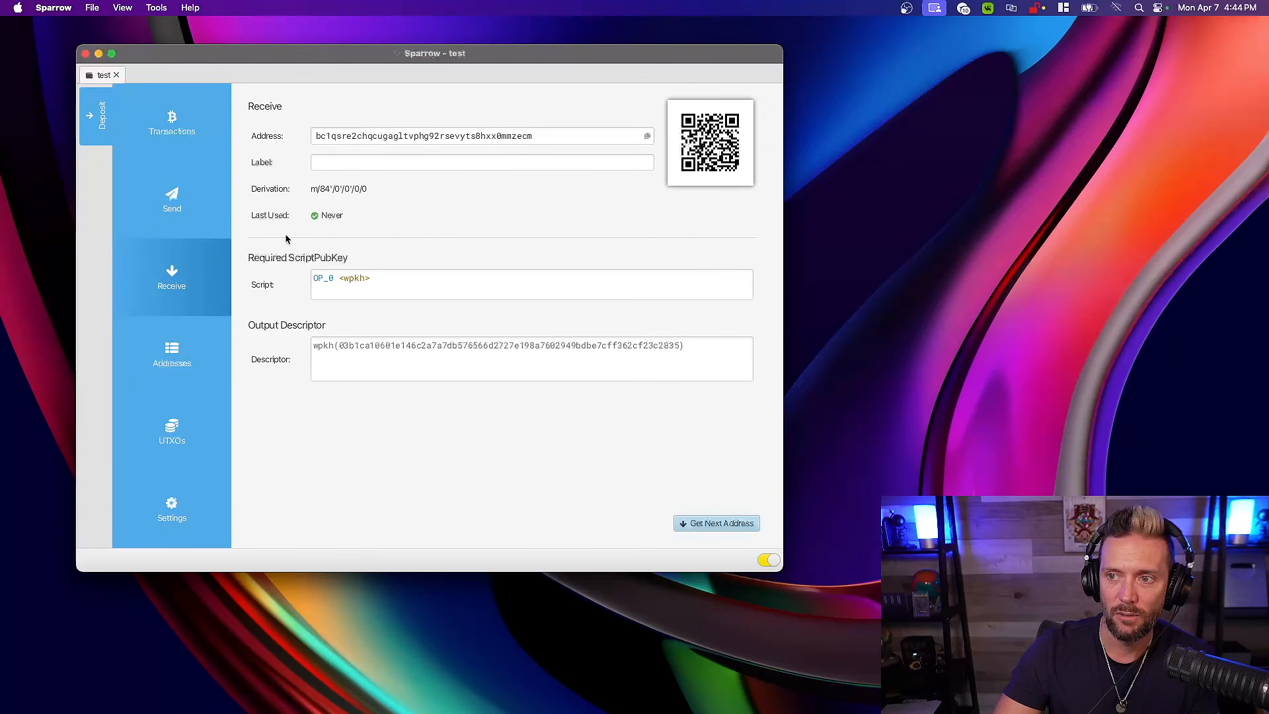
left_click(173, 350)
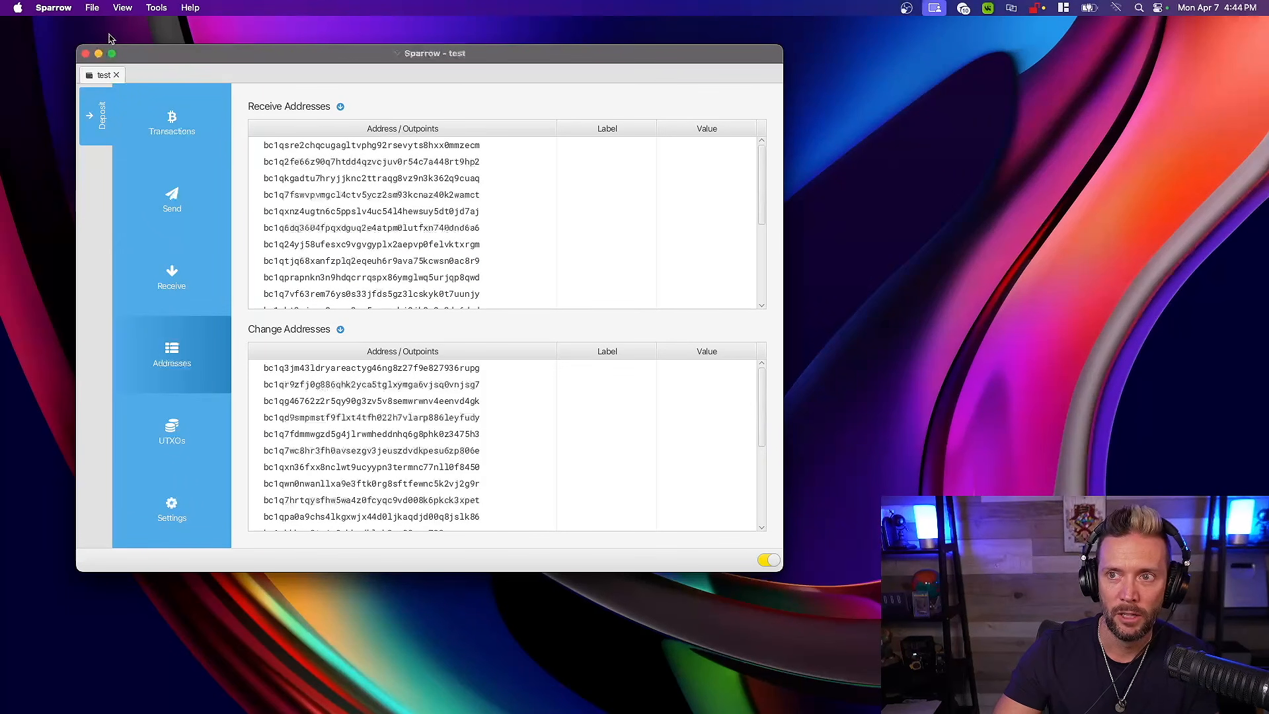
left_click(92, 7)
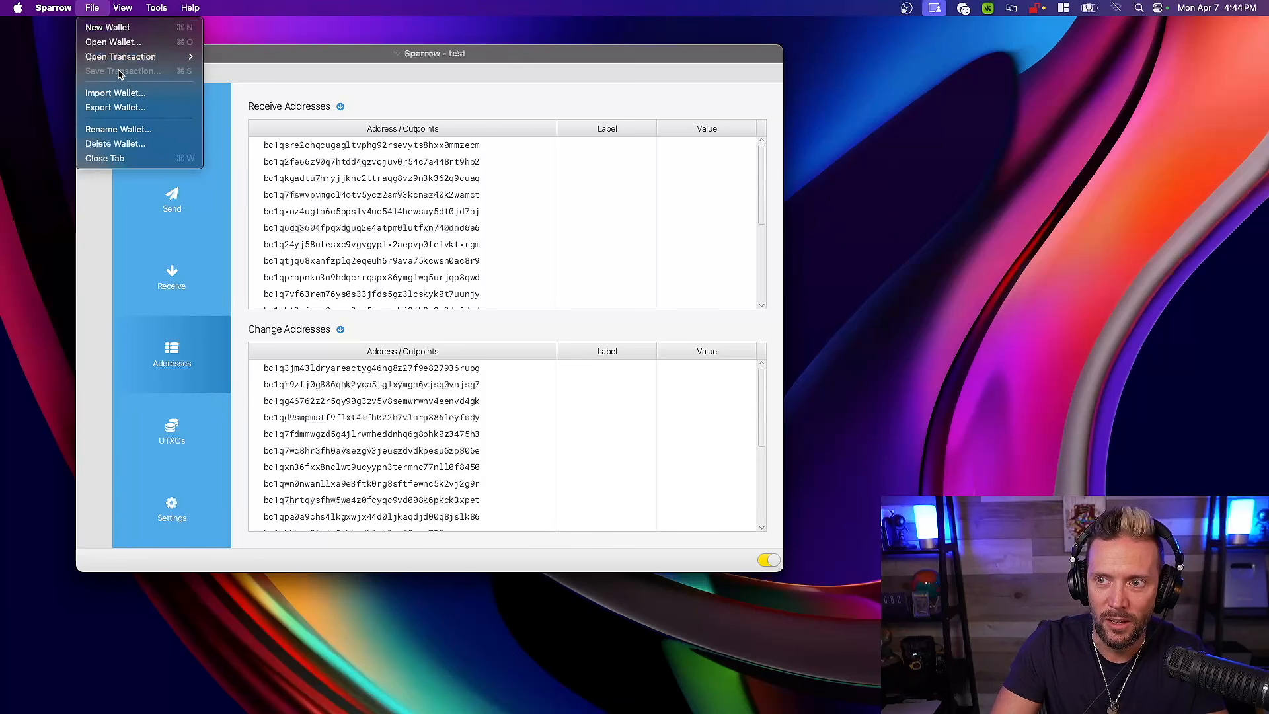
Start a wallet import using the pasted 12-word seed without passphrase and discover its activity.
left_click(114, 94)
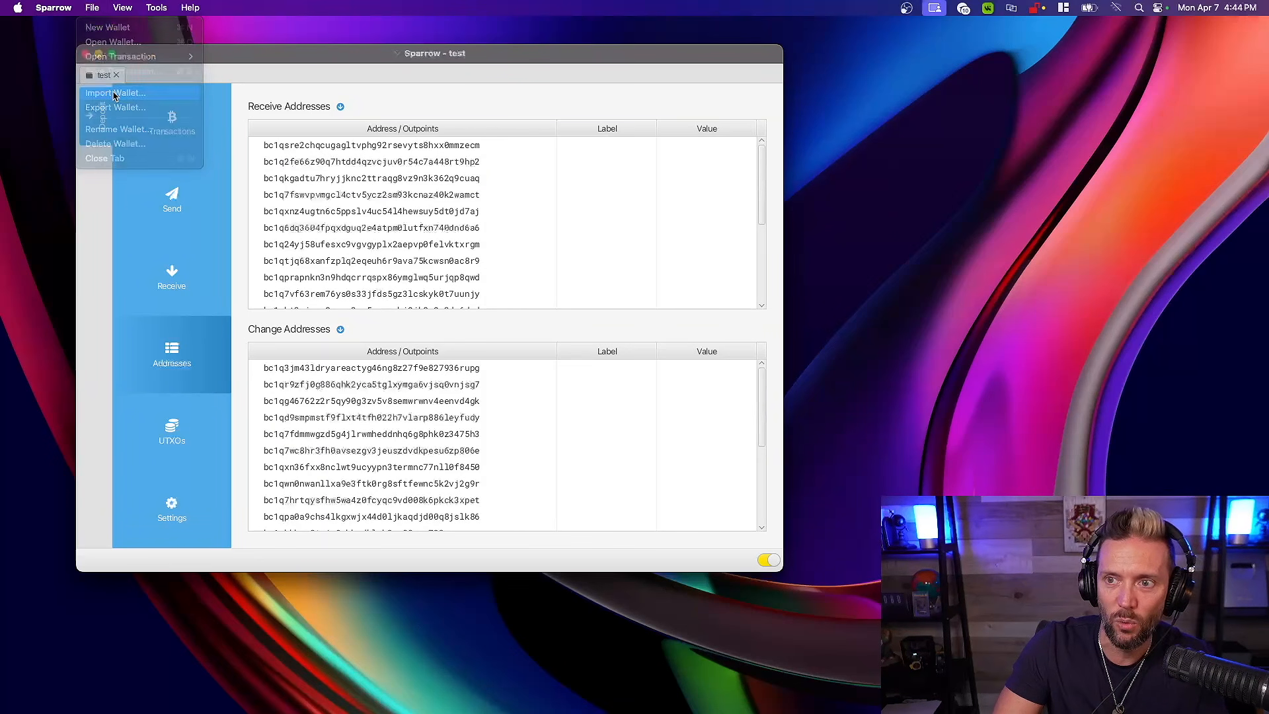
left_click(552, 136)
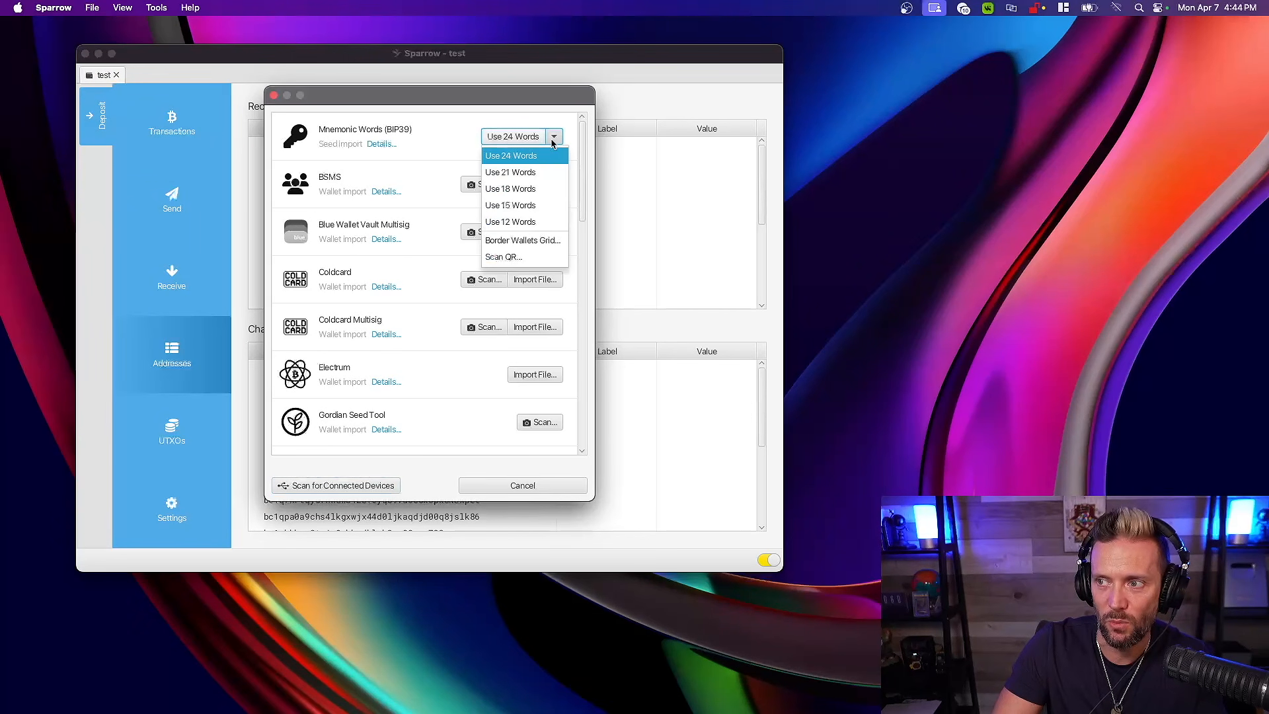
left_click(522, 225)
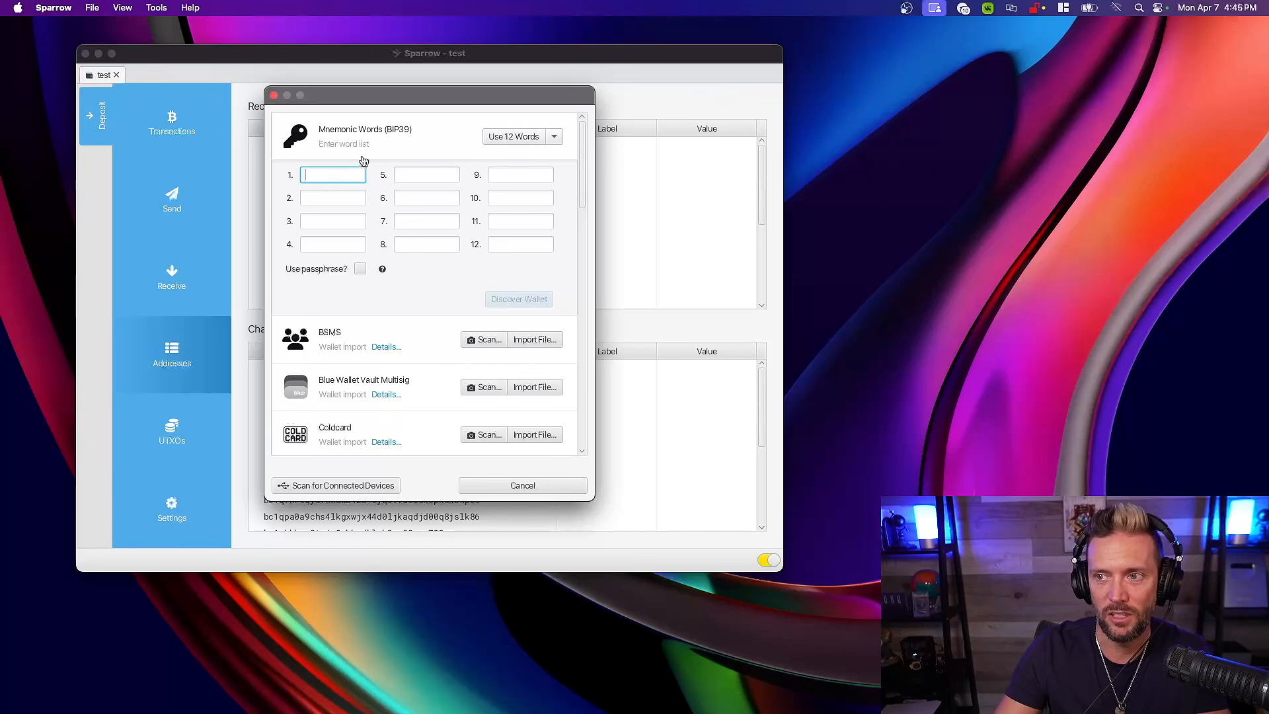
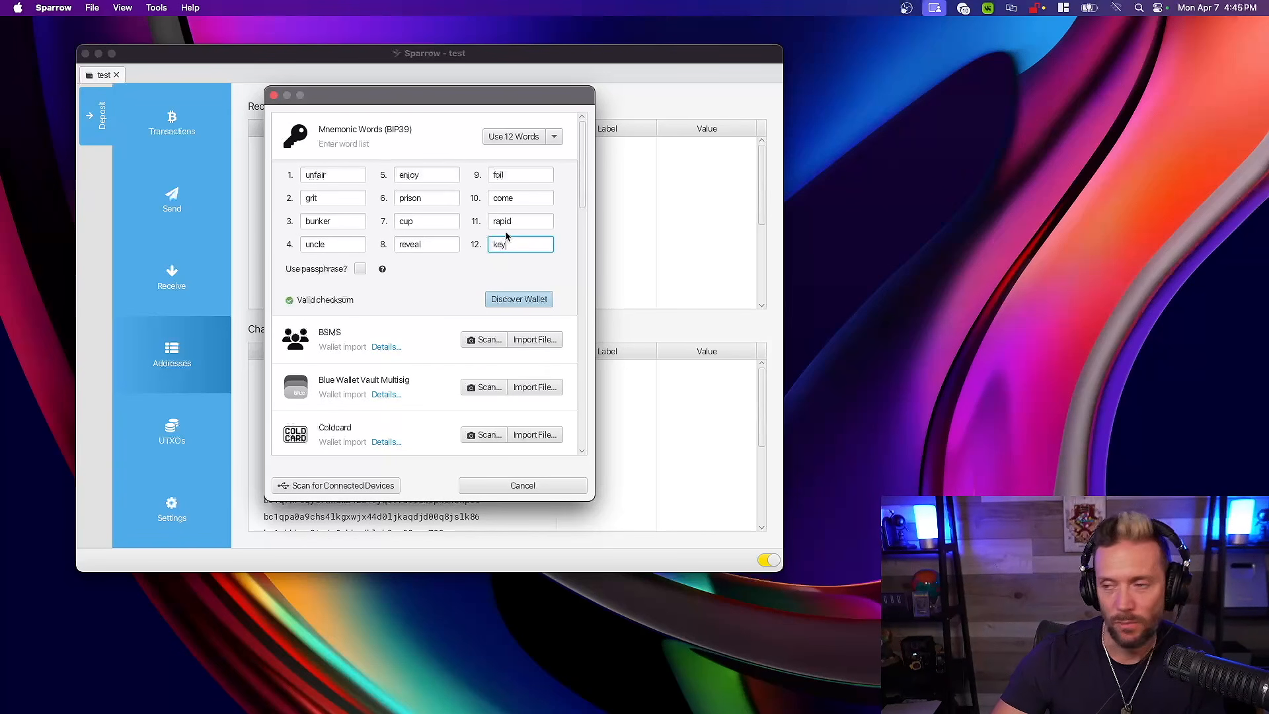
left_click(516, 301)
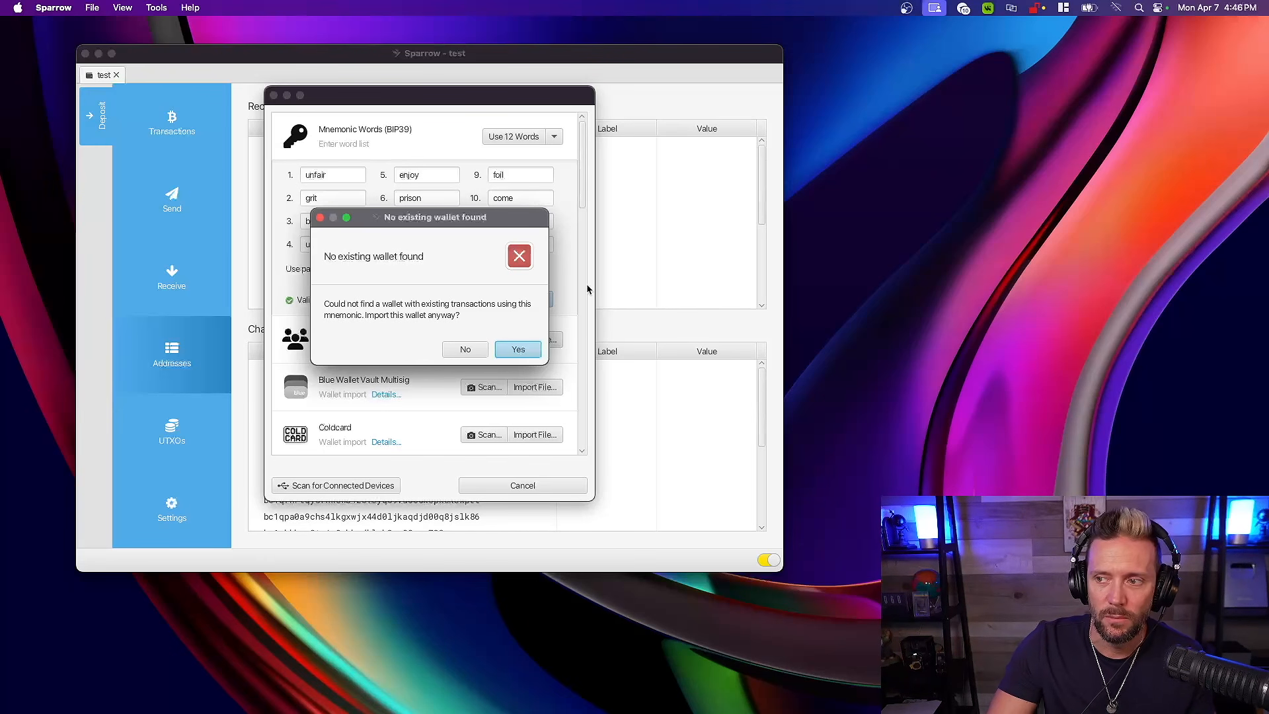
Import the discovered keystore as a new wallet named 'stolen' with no password.
left_click(508, 351)
left_click(548, 182)
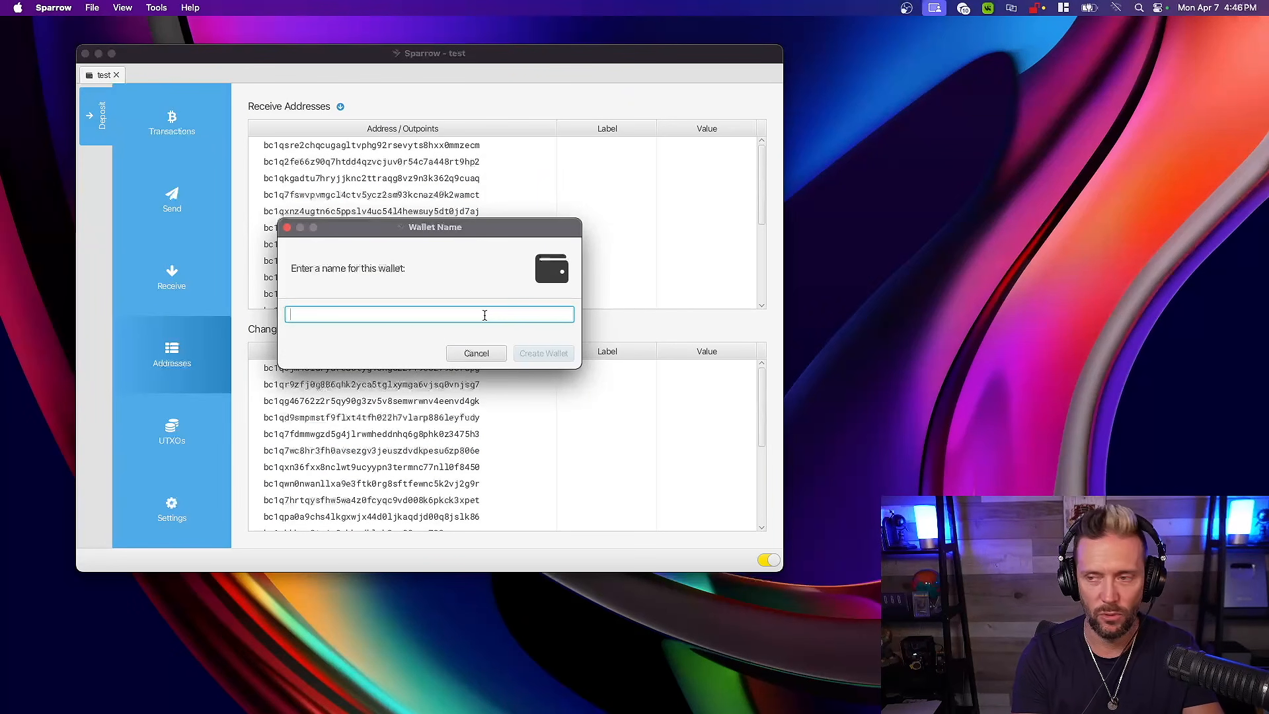
type("stolen")
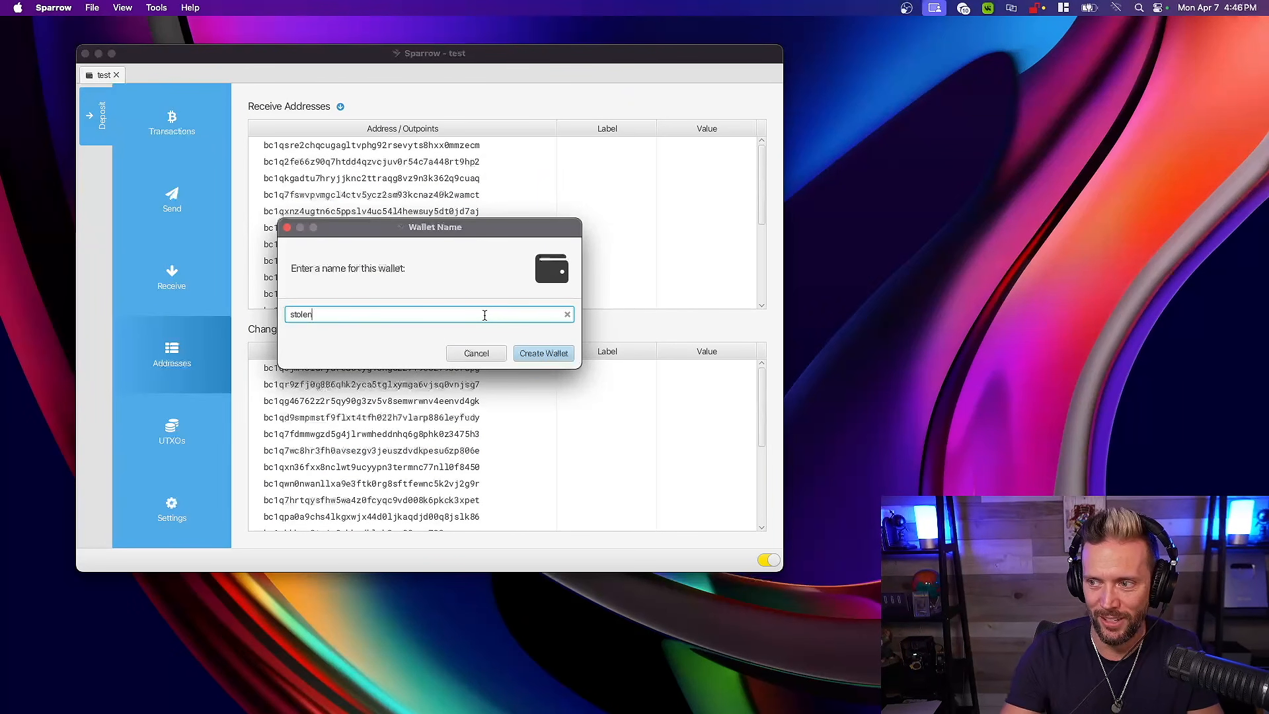
left_click(538, 356)
left_click(517, 370)
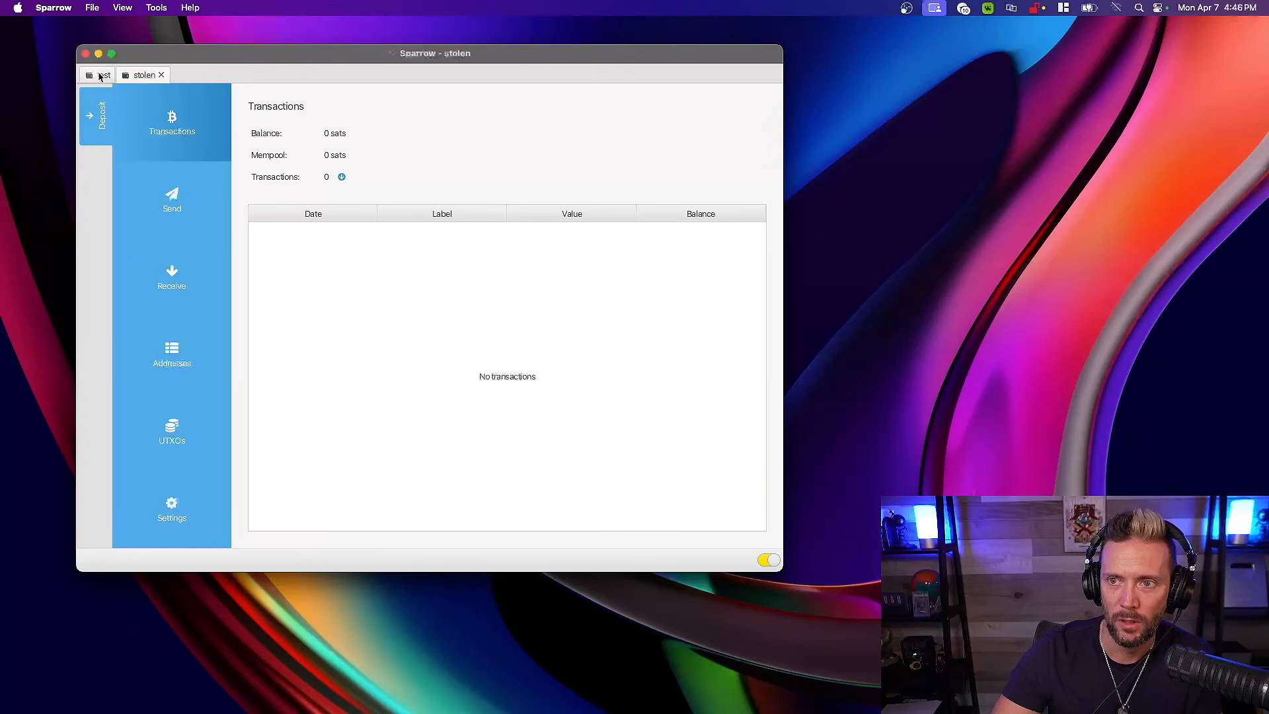
left_click(100, 76)
left_click(152, 104)
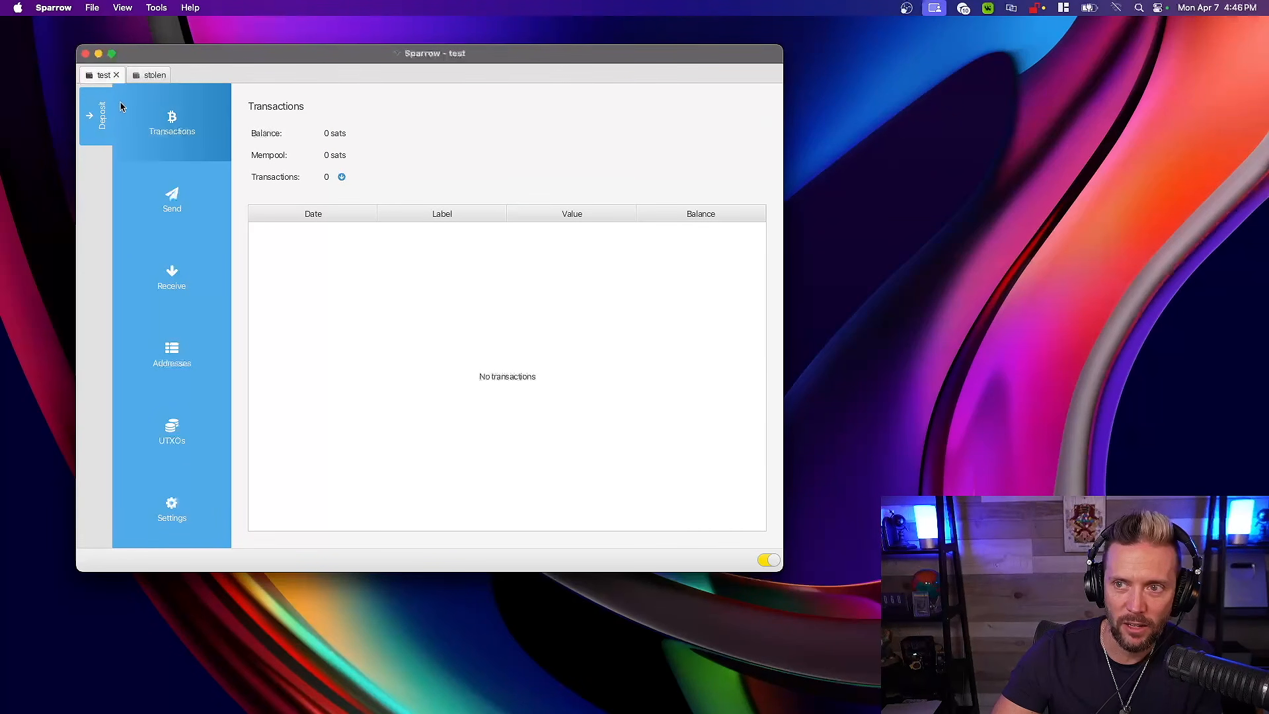
left_click(171, 282)
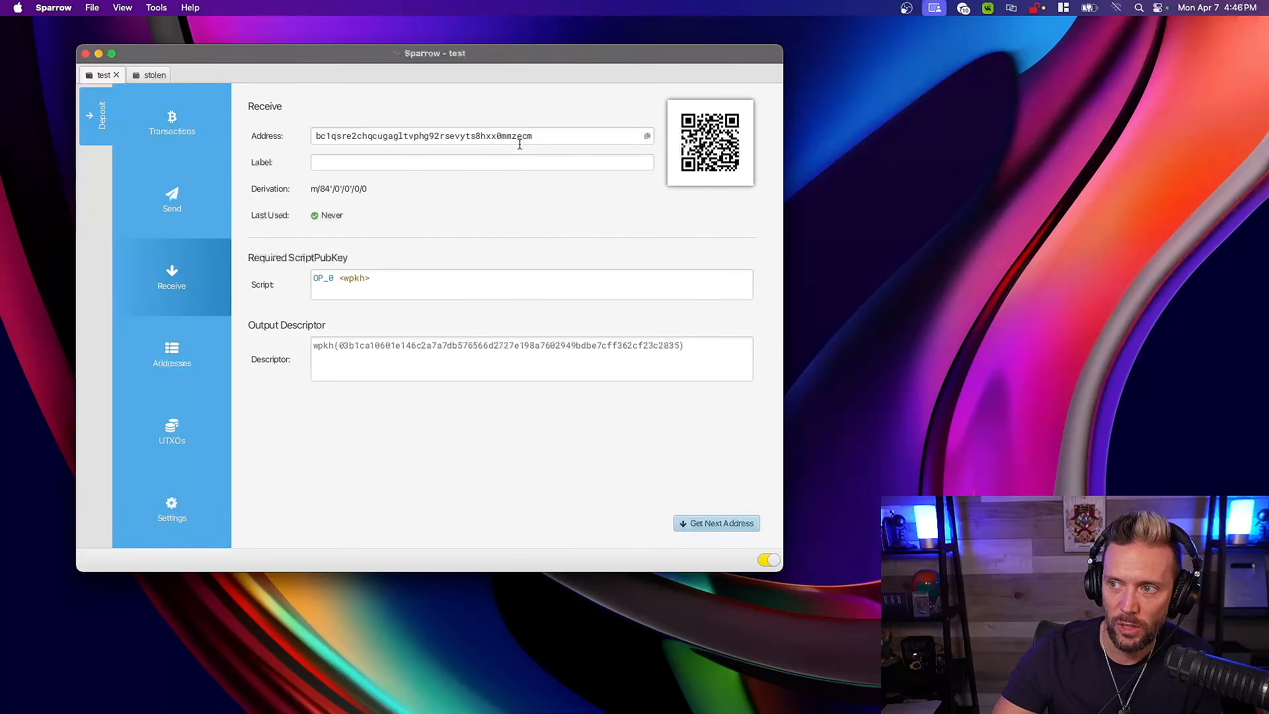
left_click(150, 78)
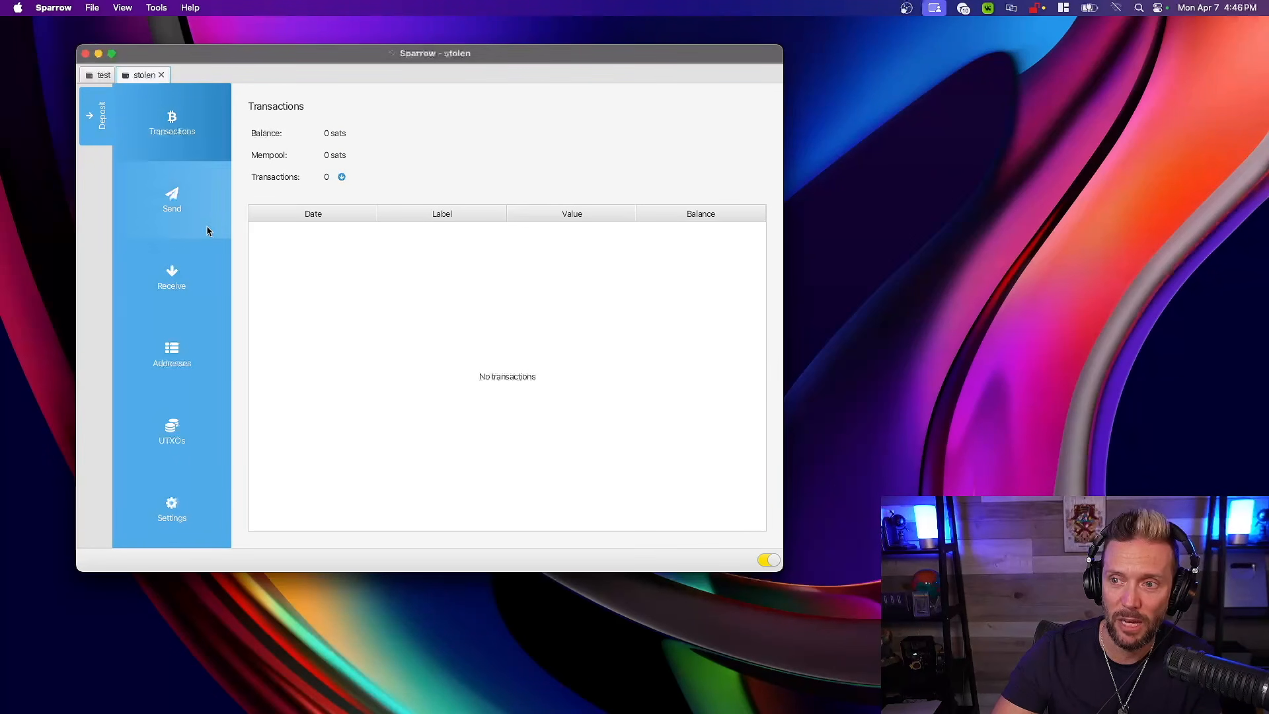
left_click(154, 270)
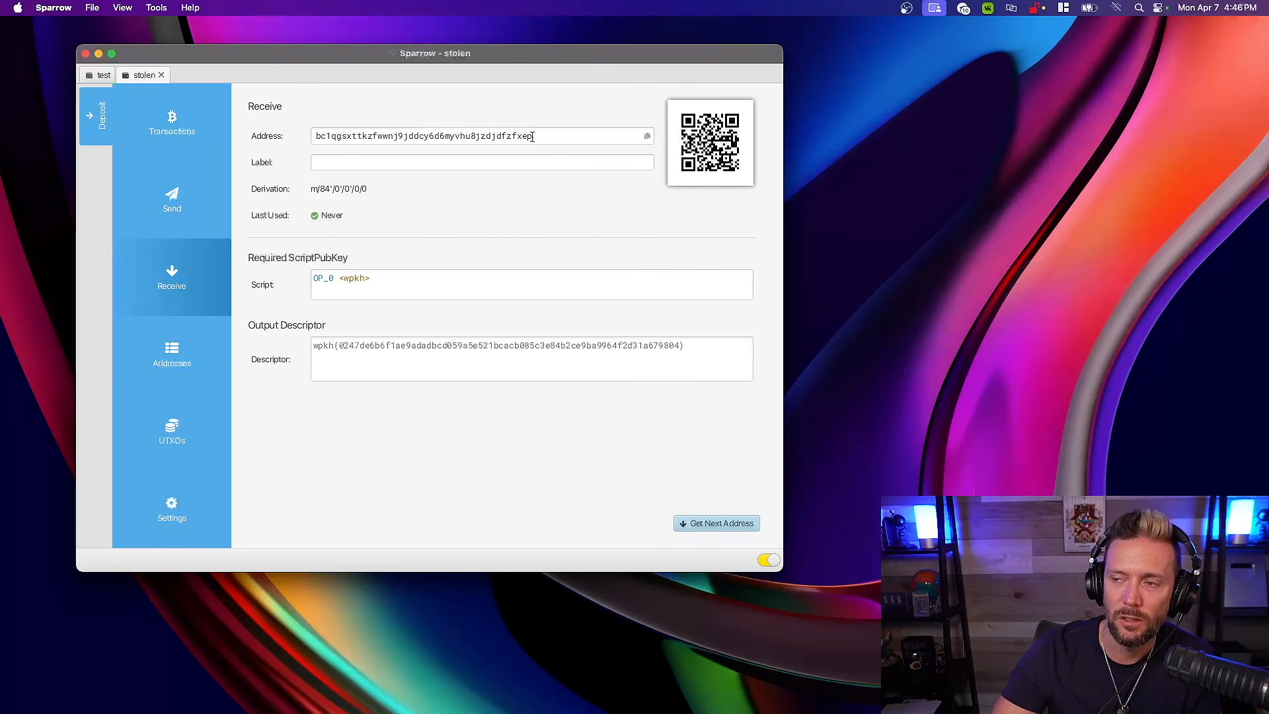
left_click(95, 78)
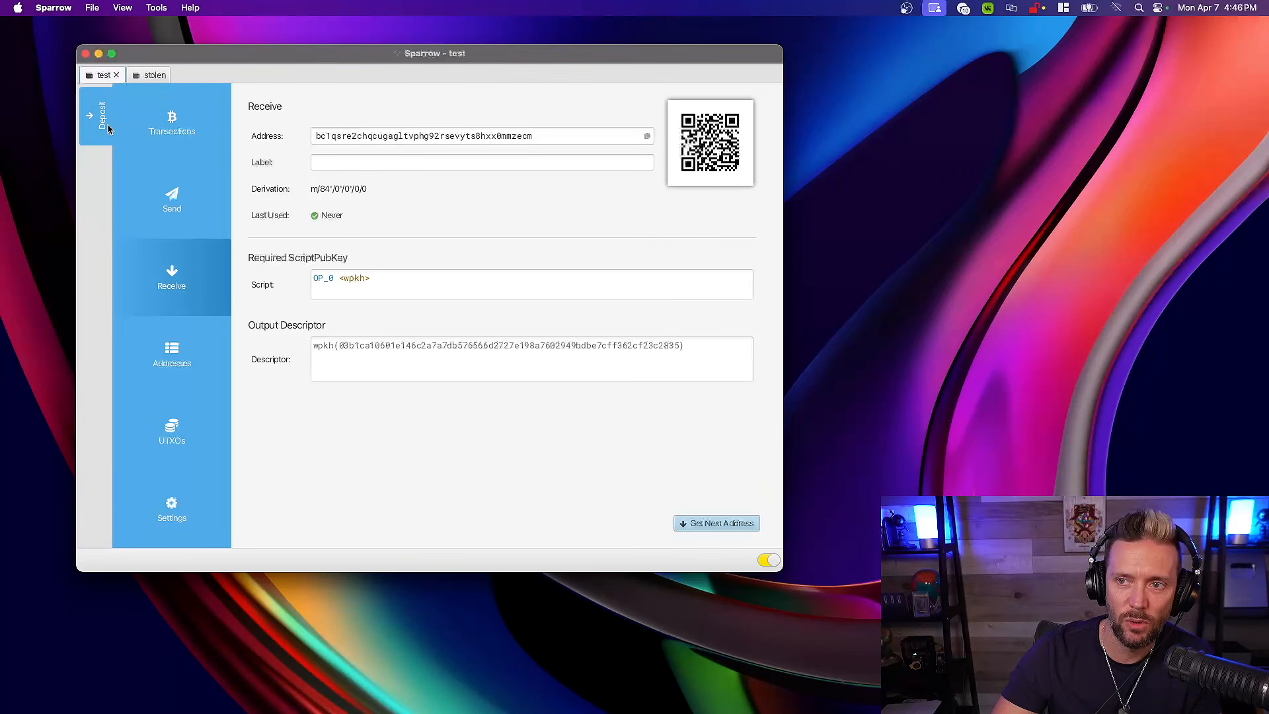
left_click(176, 357)
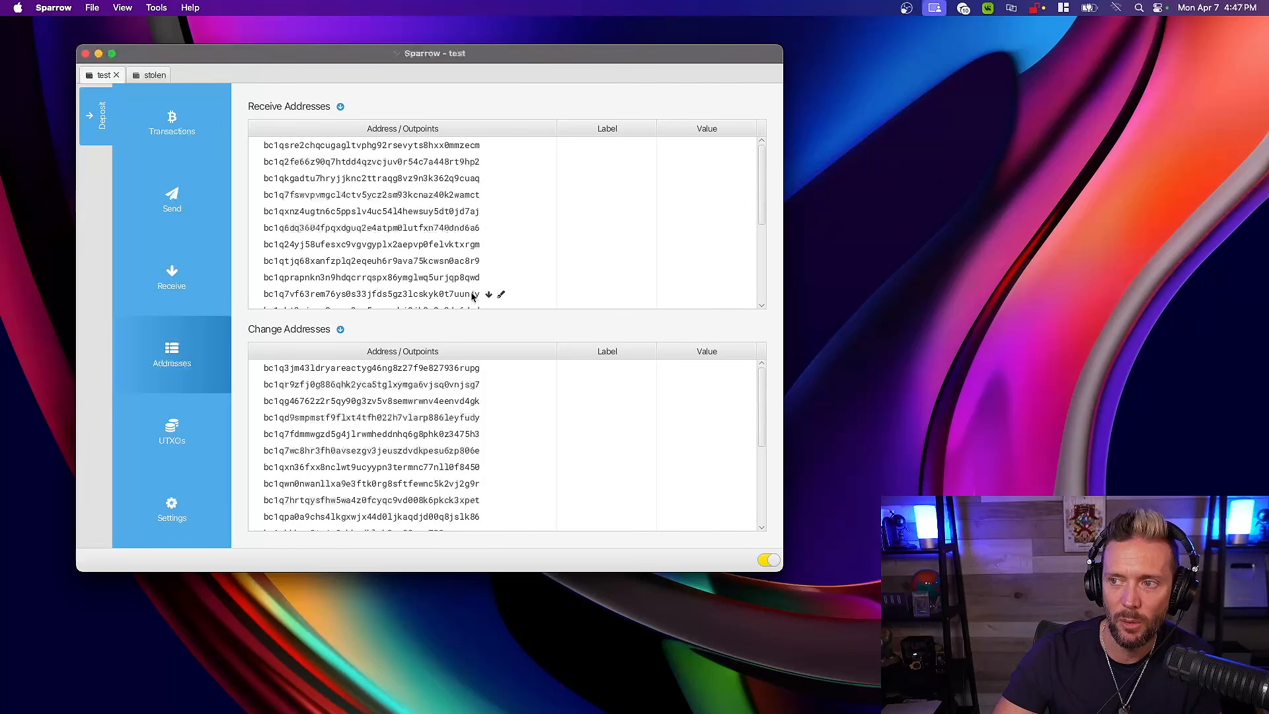
left_click(145, 77)
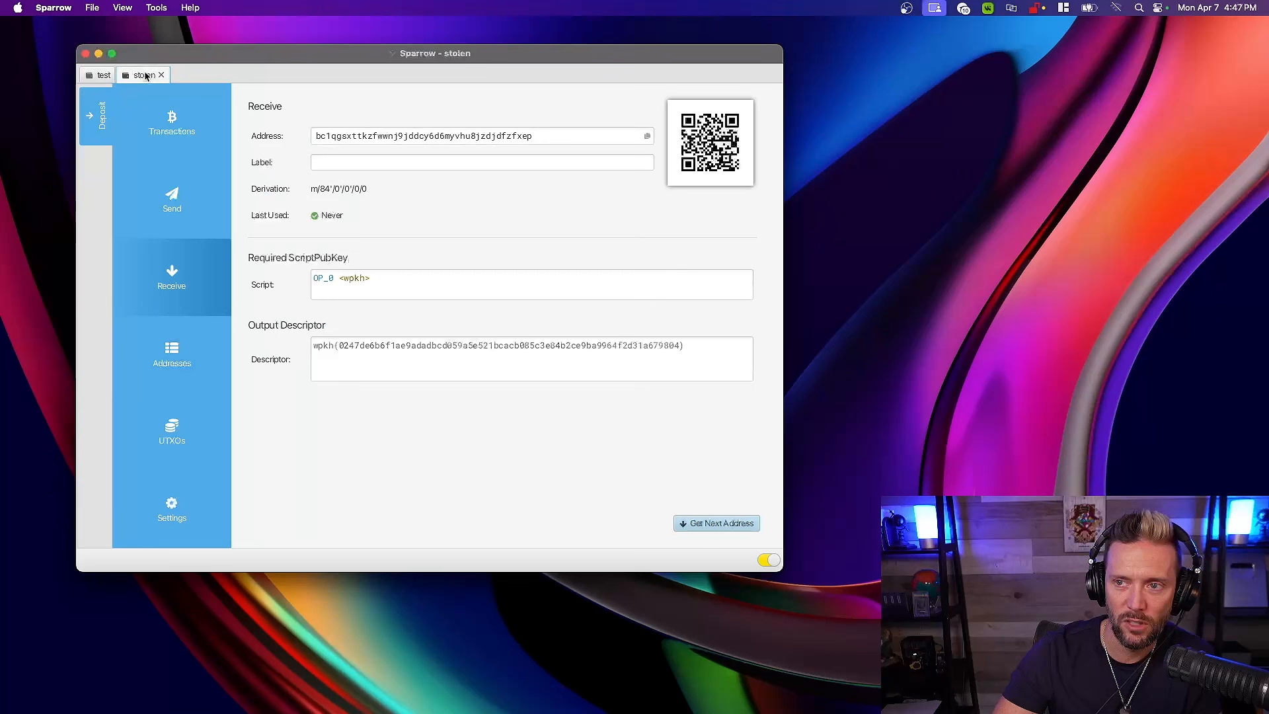
left_click(170, 353)
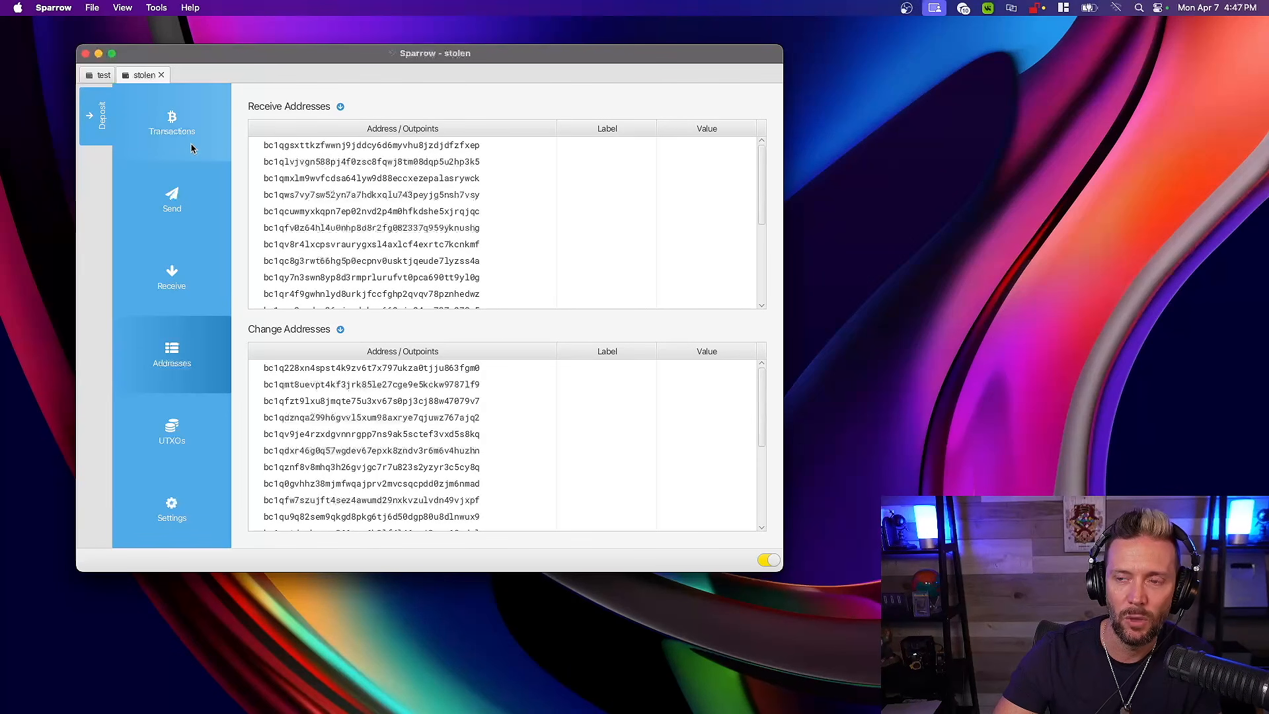
left_click(93, 78)
left_click(140, 78)
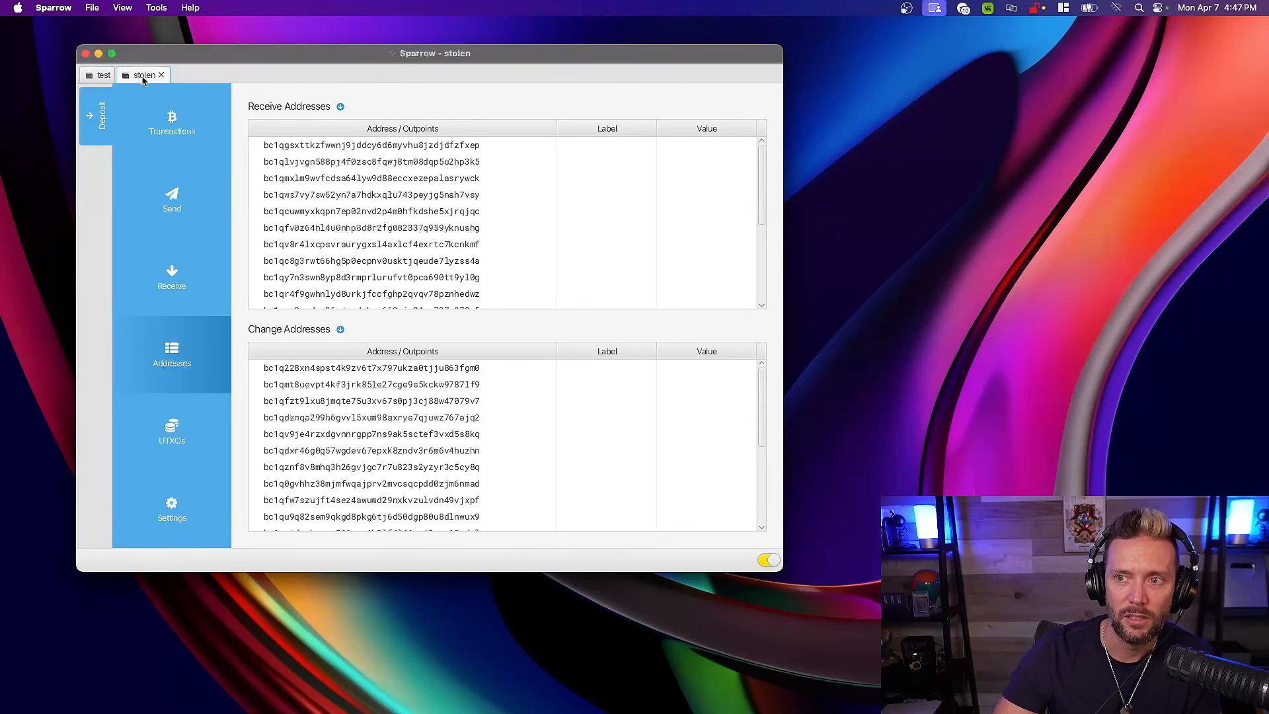
left_click(100, 77)
left_click(133, 77)
left_click(96, 77)
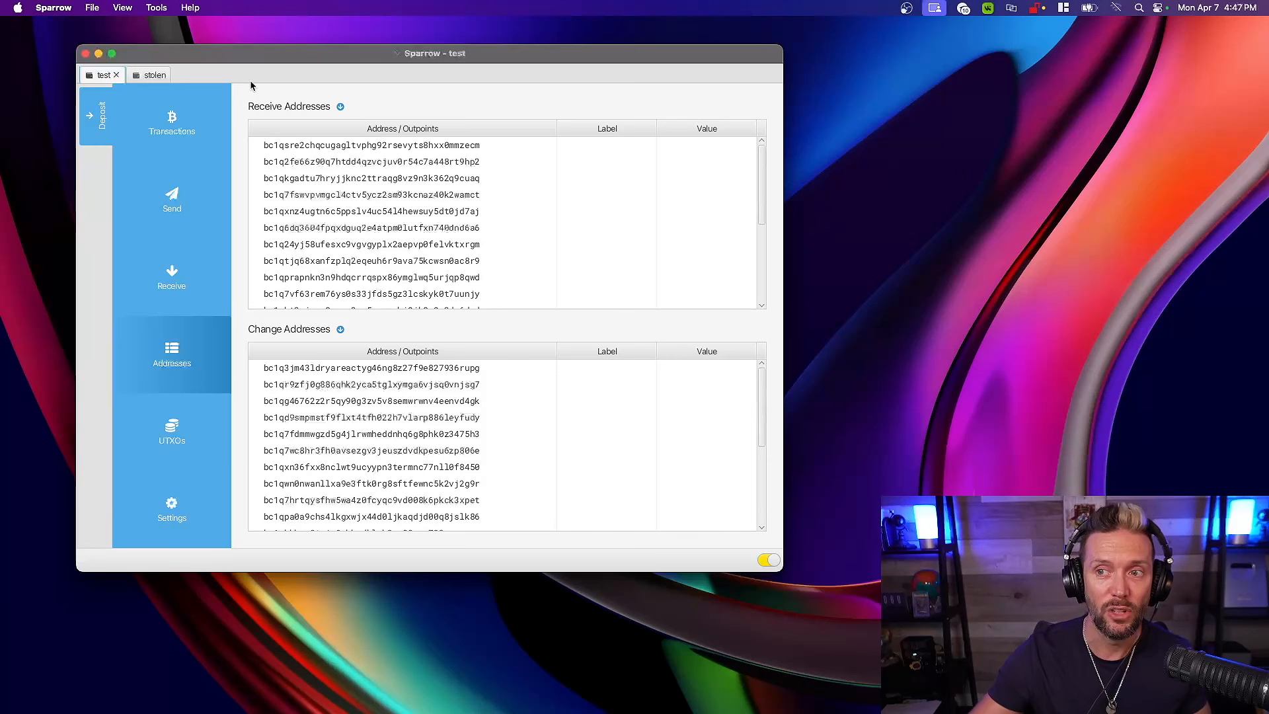
left_click(176, 116)
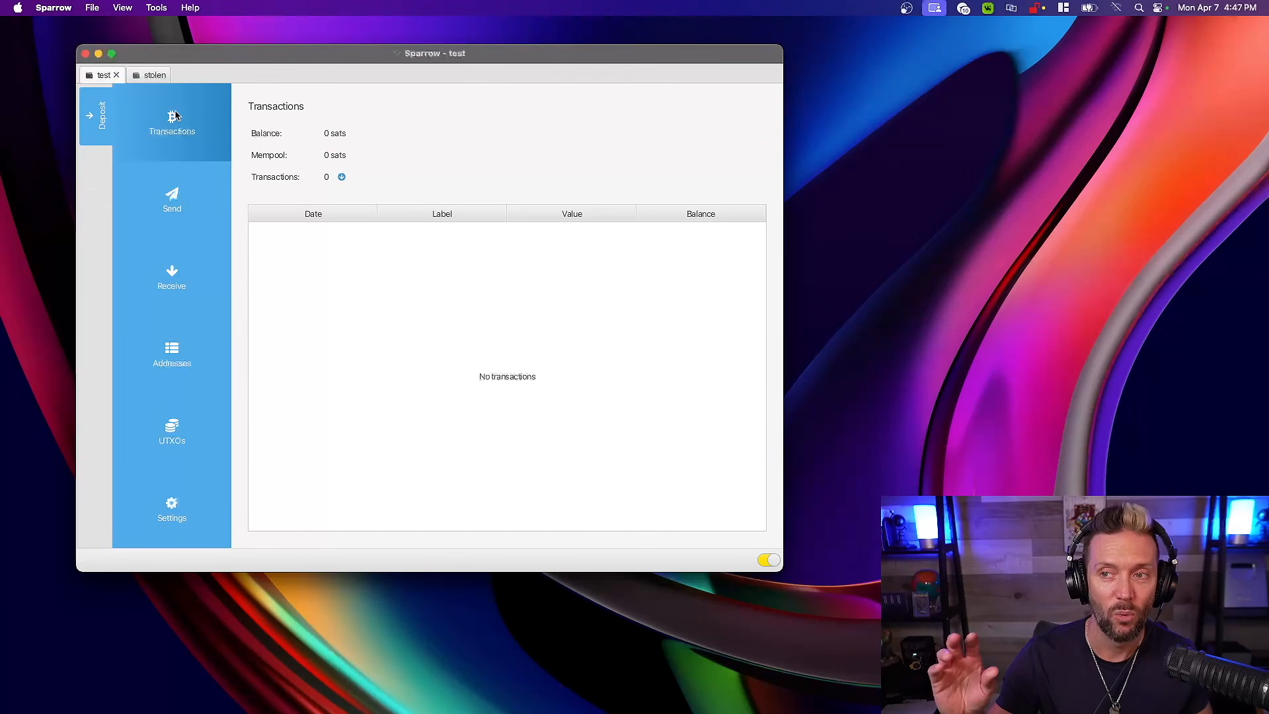
left_click(156, 75)
left_click(170, 113)
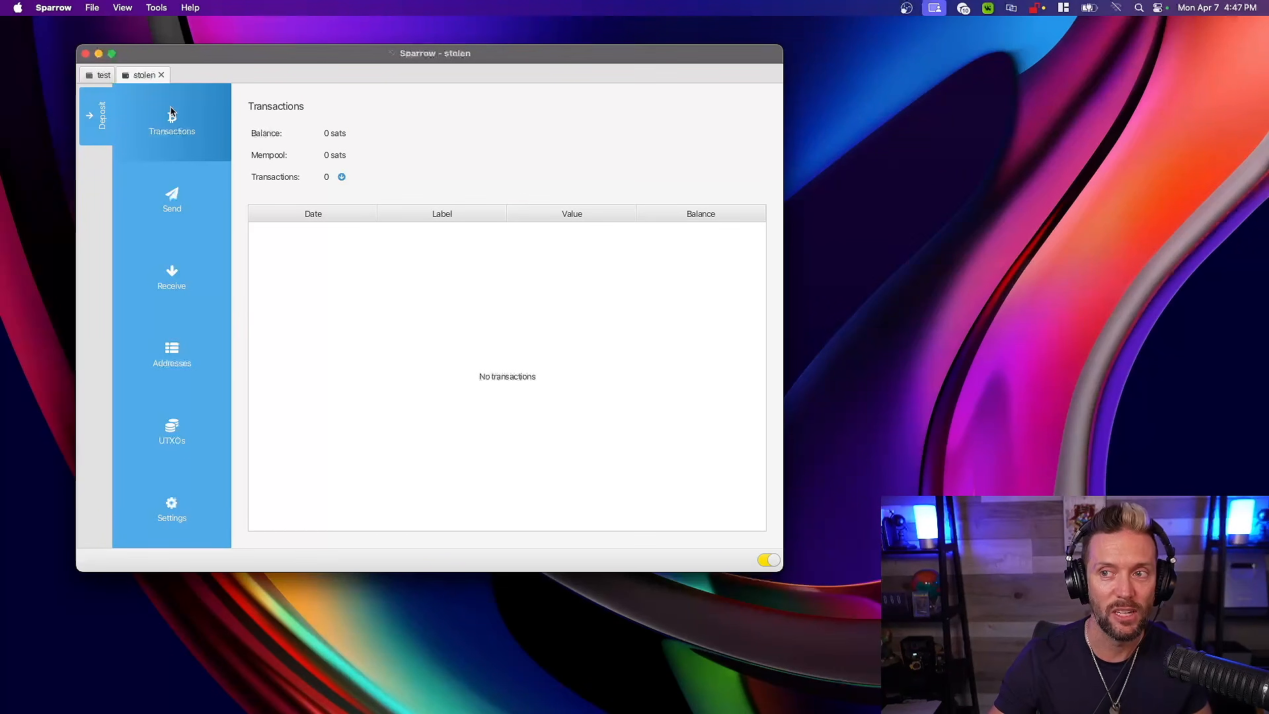
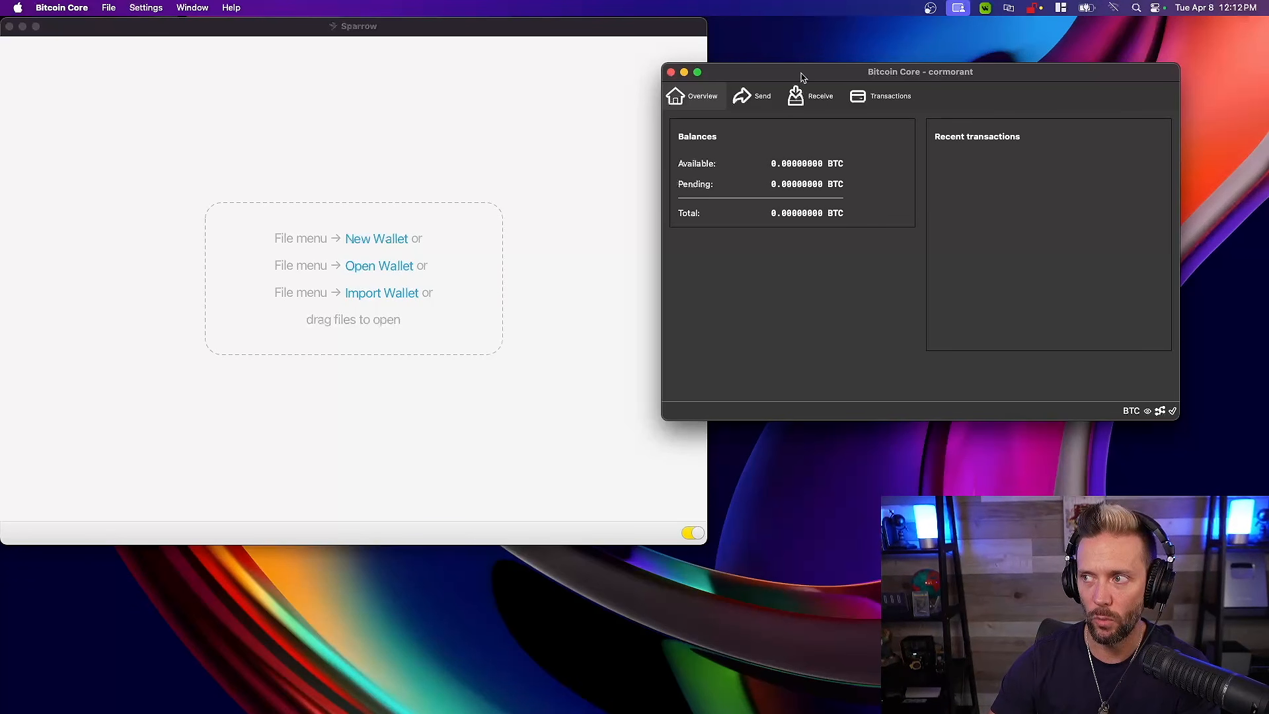
Open Bitcoin Core's bitcoin.conf in TextEdit from the Options dialog.
left_click_drag(801, 78, 793, 75)
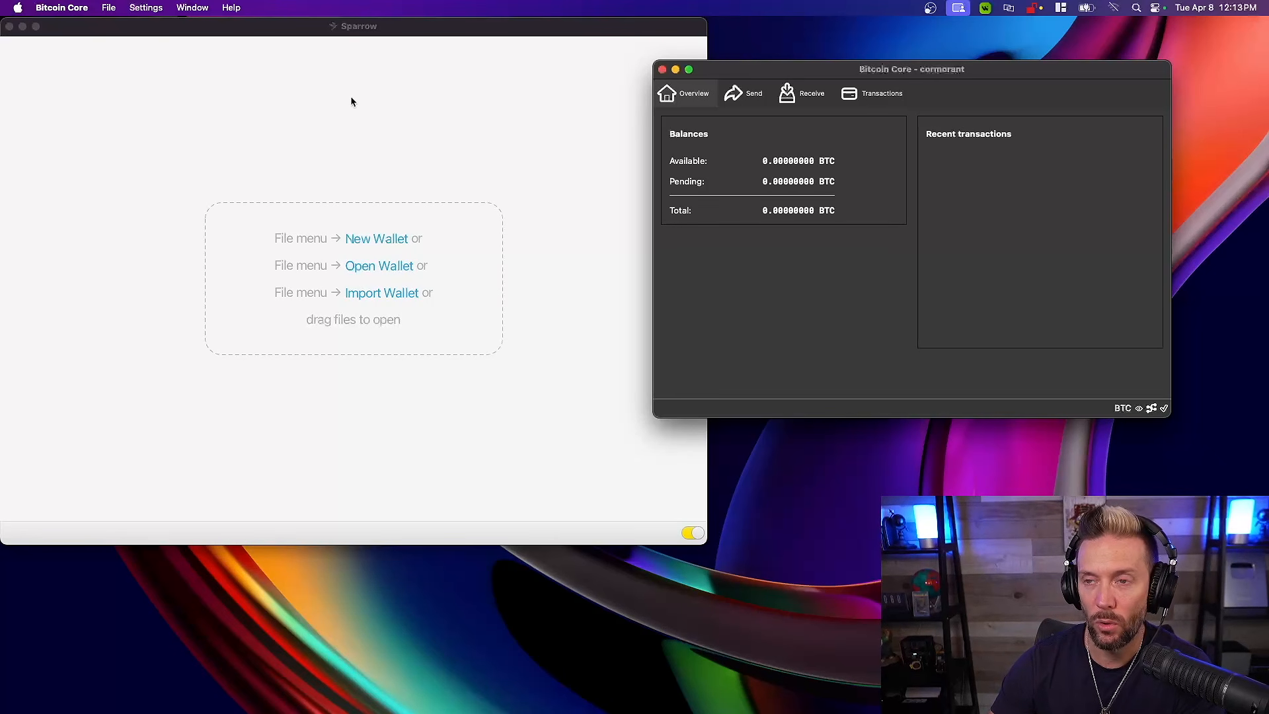
left_click(74, 8)
left_click(70, 66)
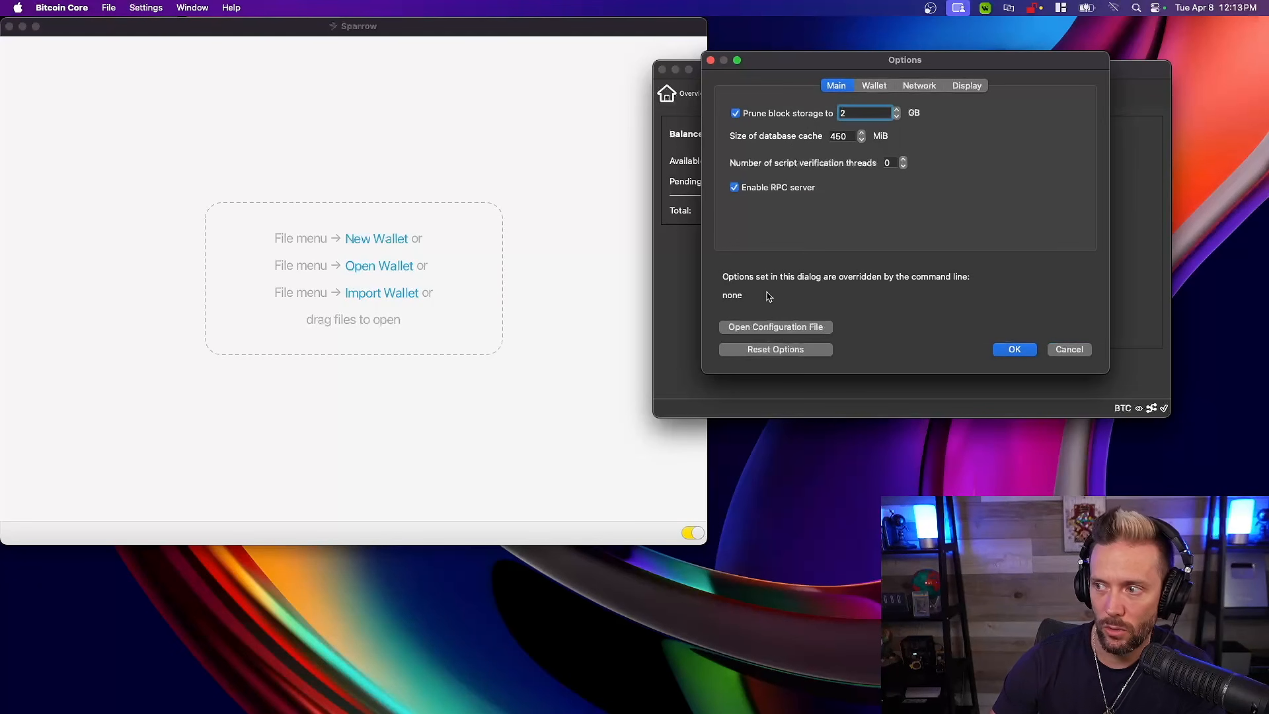
left_click(781, 330)
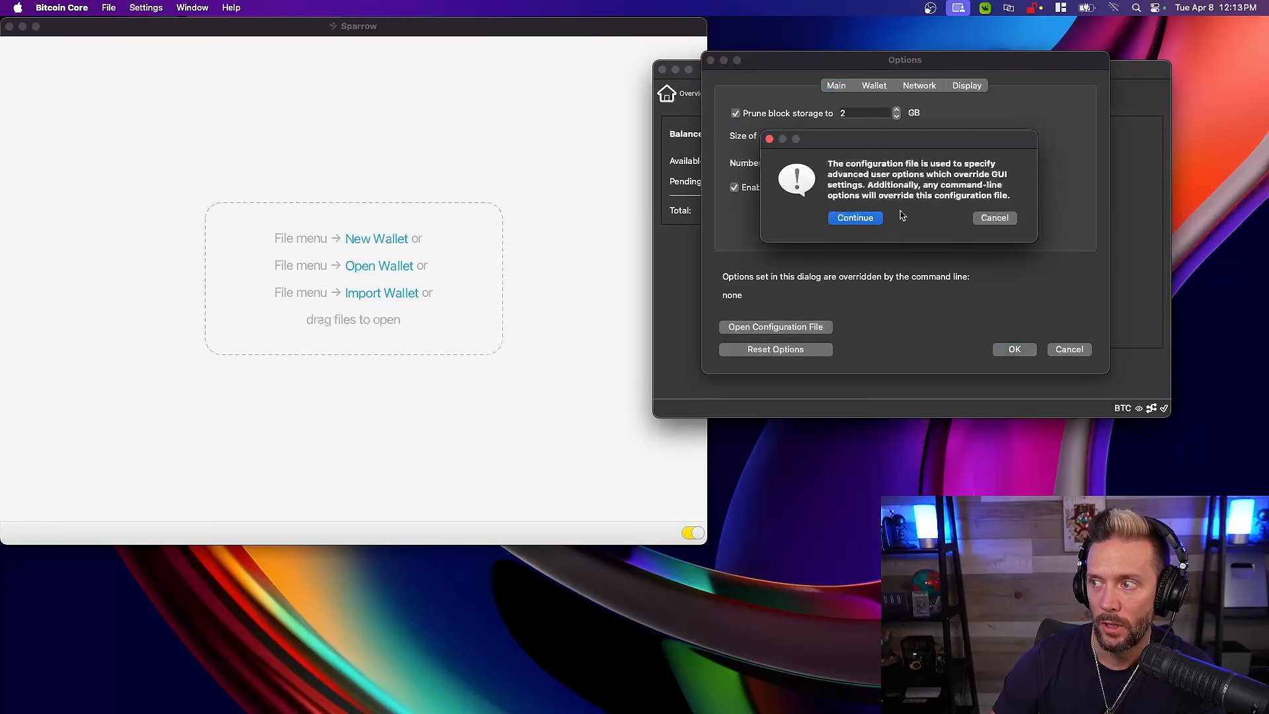
left_click(855, 218)
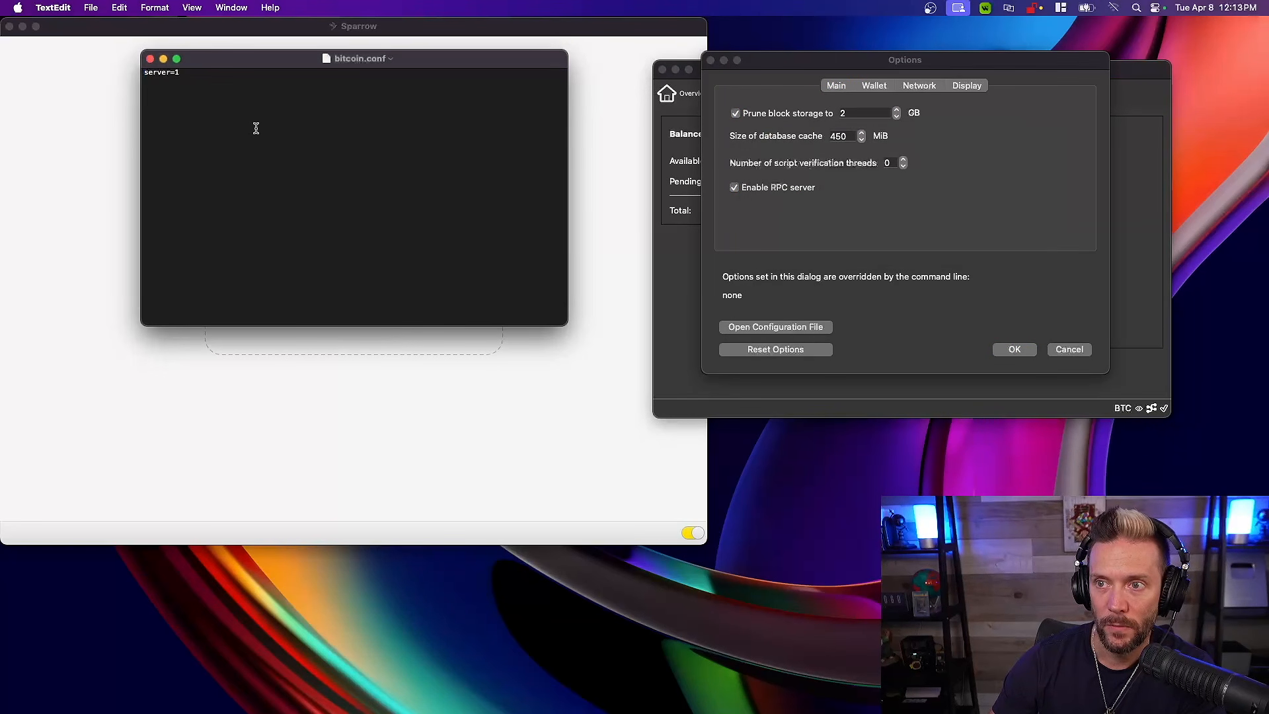
Check the server=1 line in bitcoin.conf, then close the file without saving changes.
left_click_drag(200, 76, 138, 72)
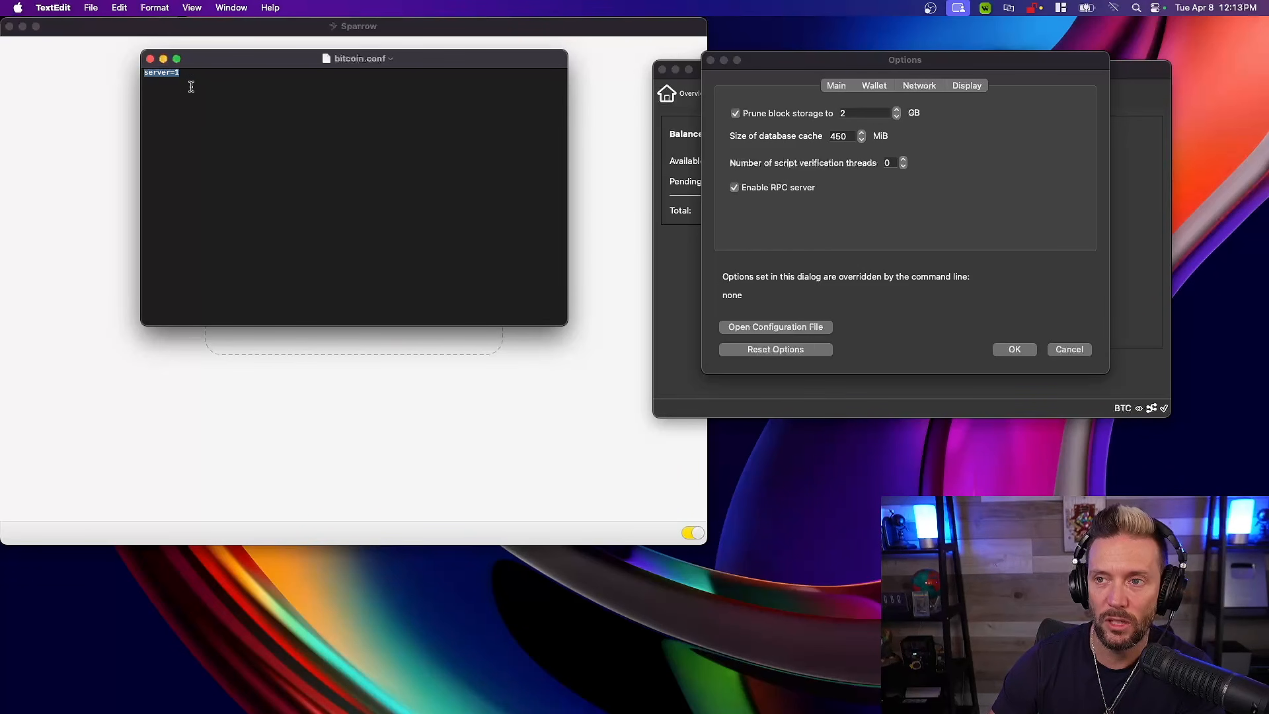
left_click(224, 97)
left_click(100, 6)
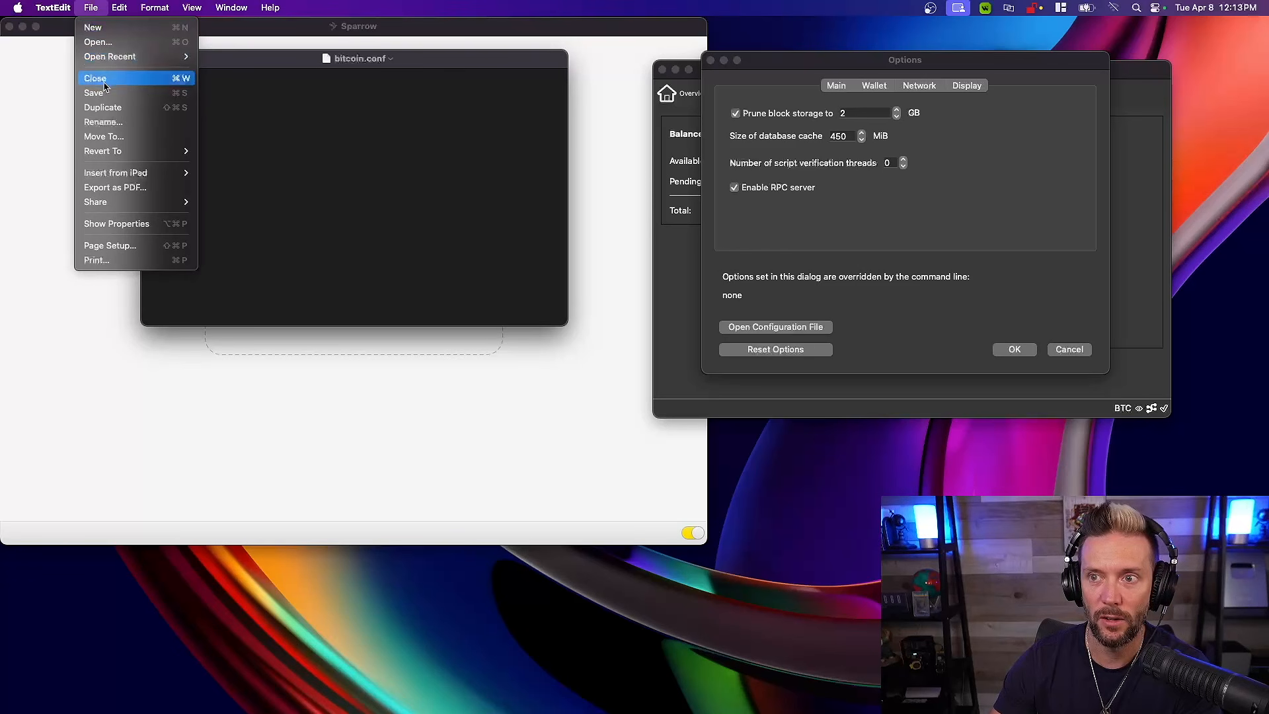
left_click(87, 4)
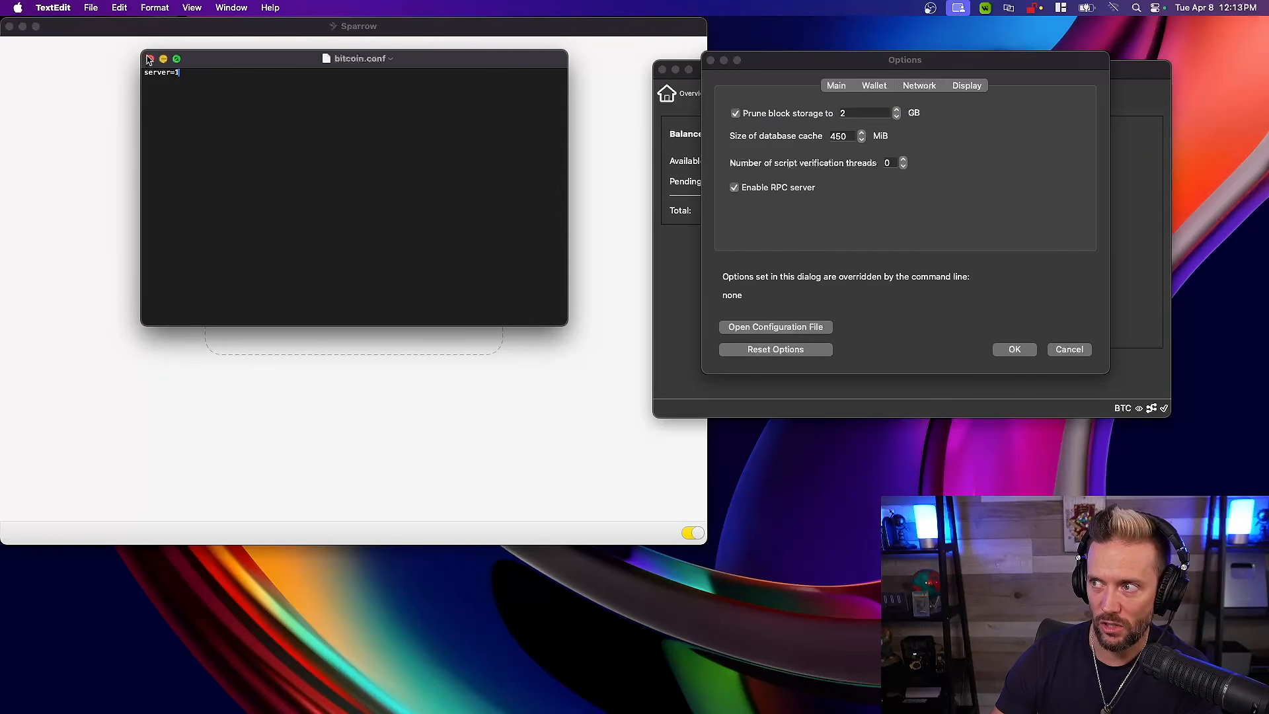
left_click(149, 59)
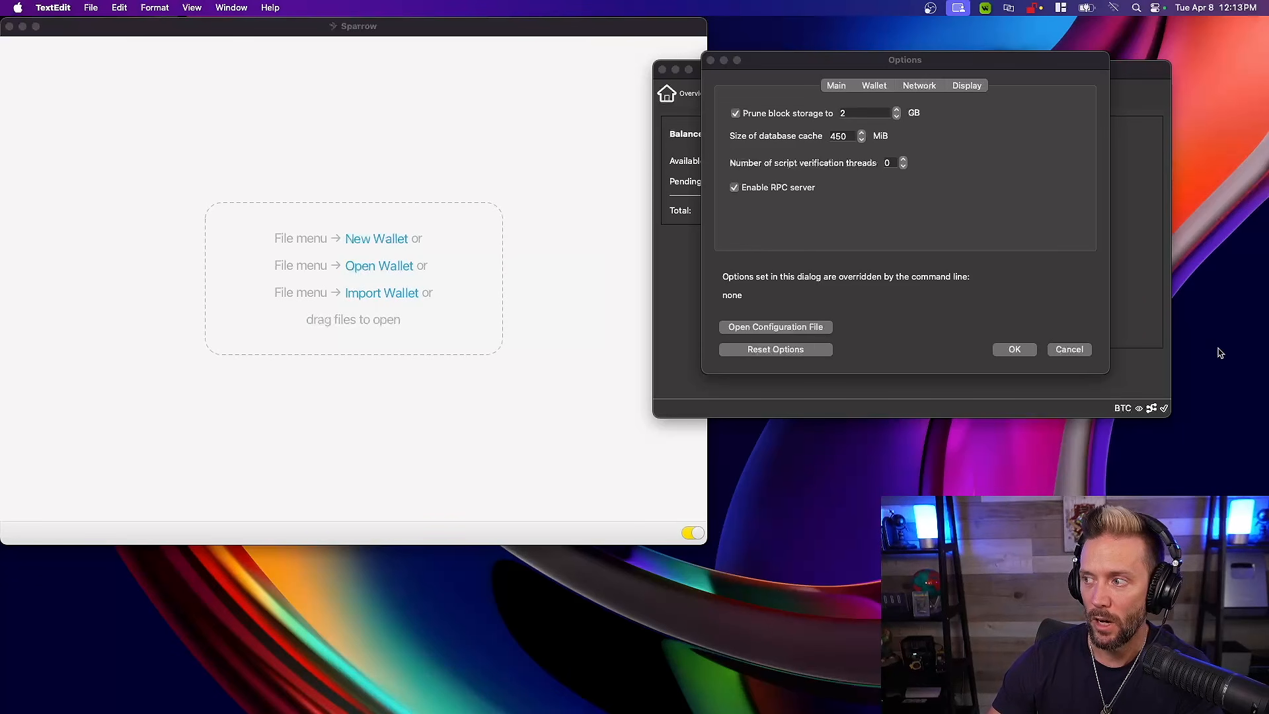
left_click(1027, 350)
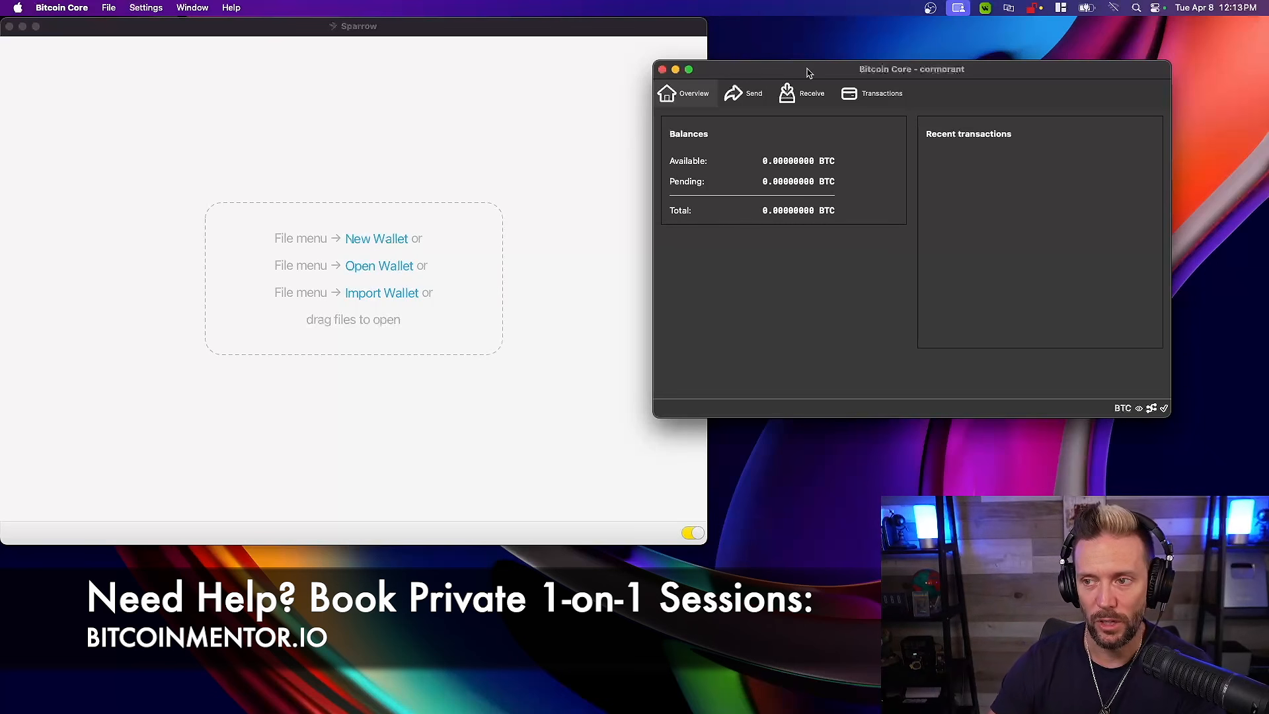
left_click(267, 48)
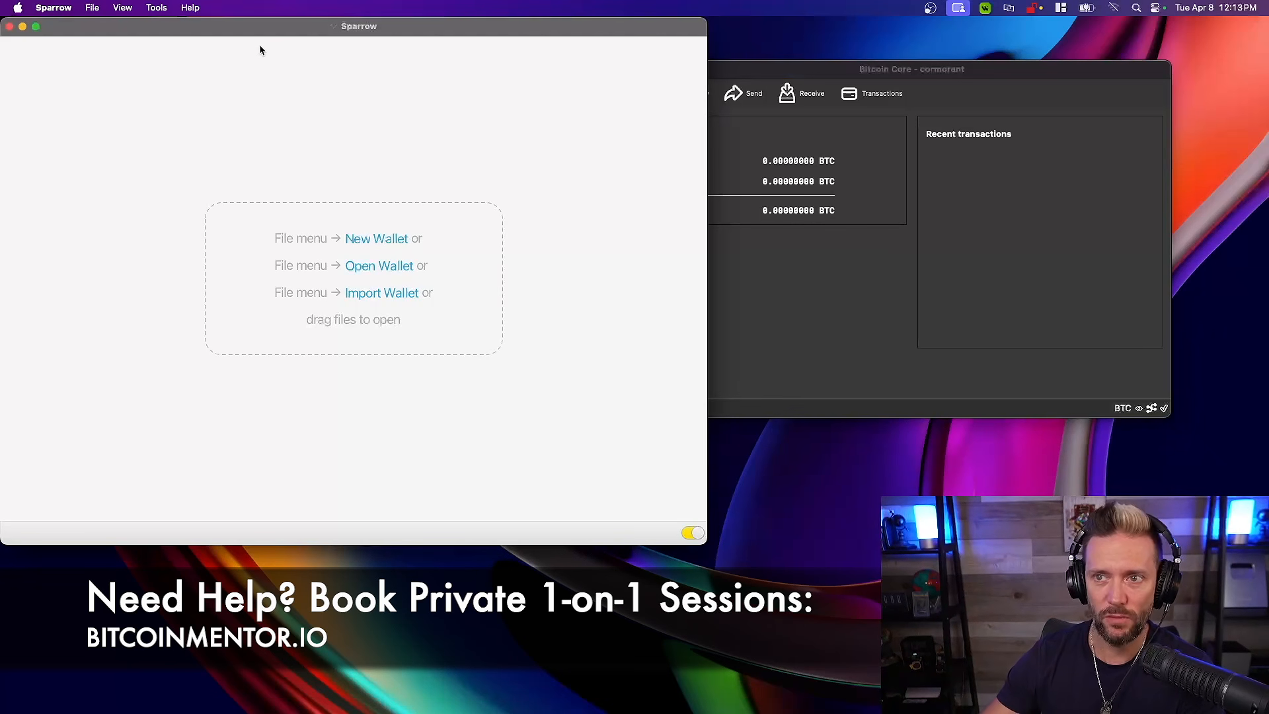
left_click(54, 8)
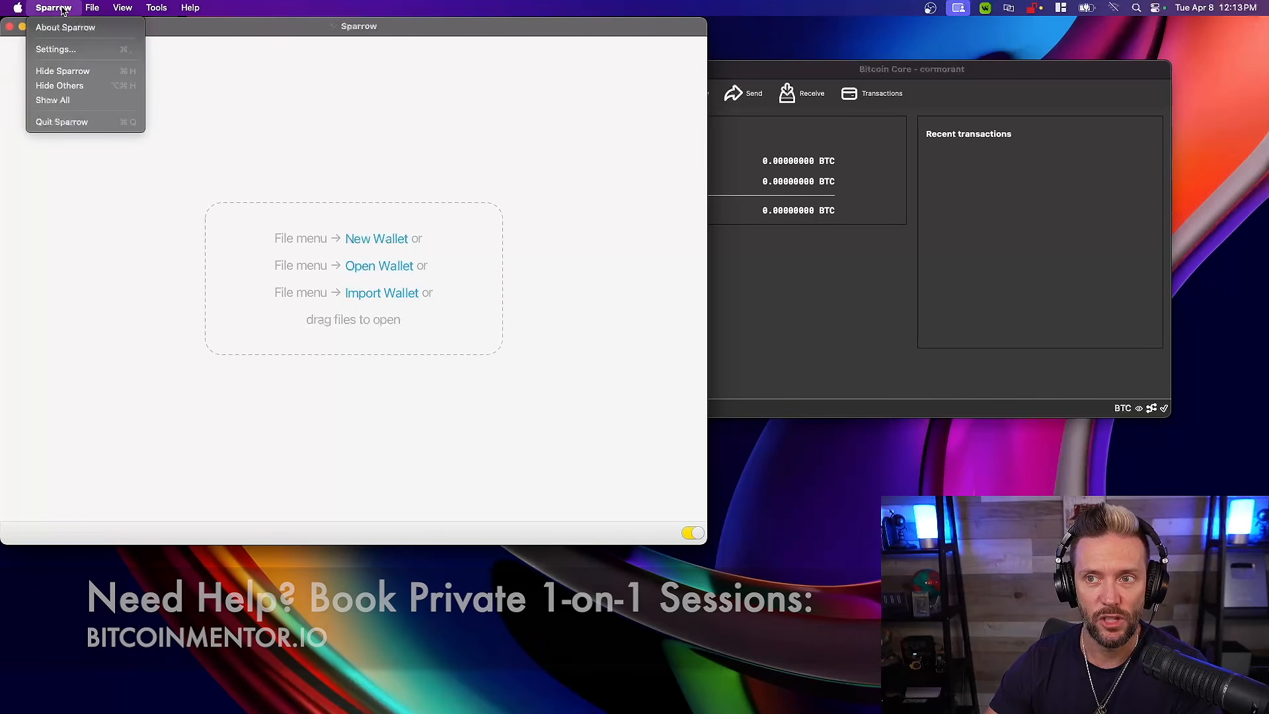
left_click(52, 52)
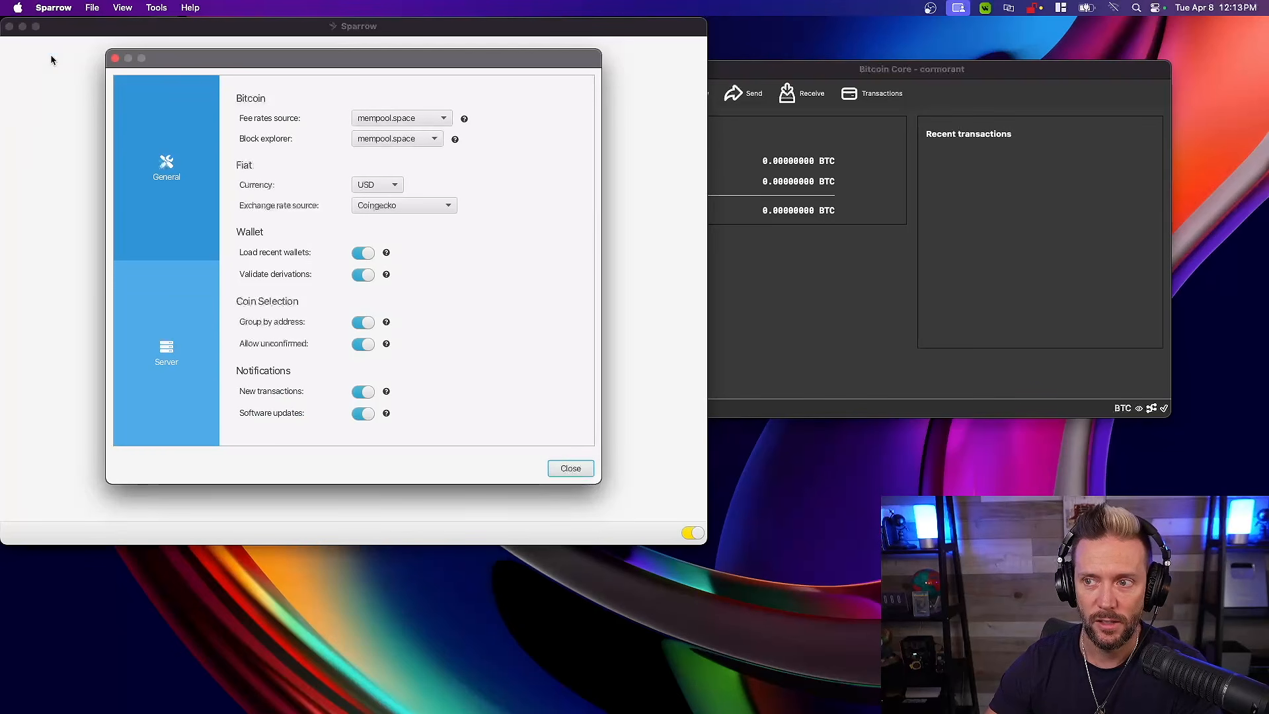
left_click(173, 385)
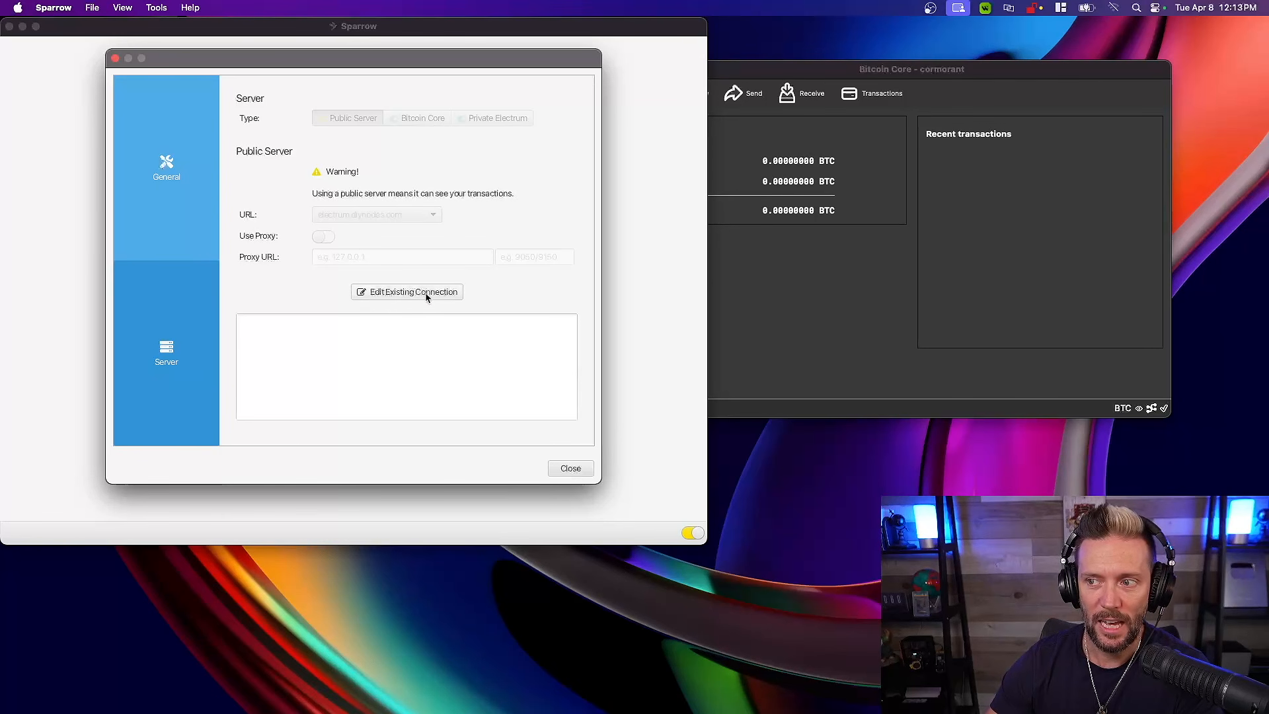
left_click(397, 295)
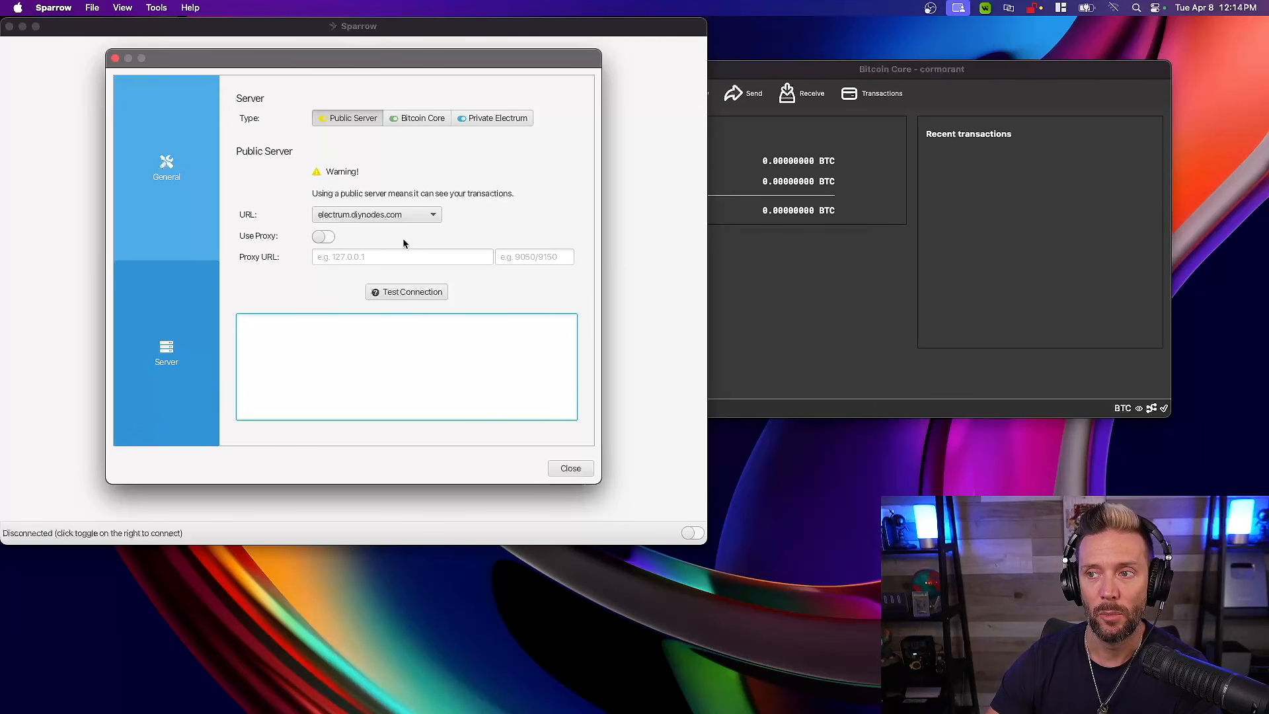
left_click(407, 119)
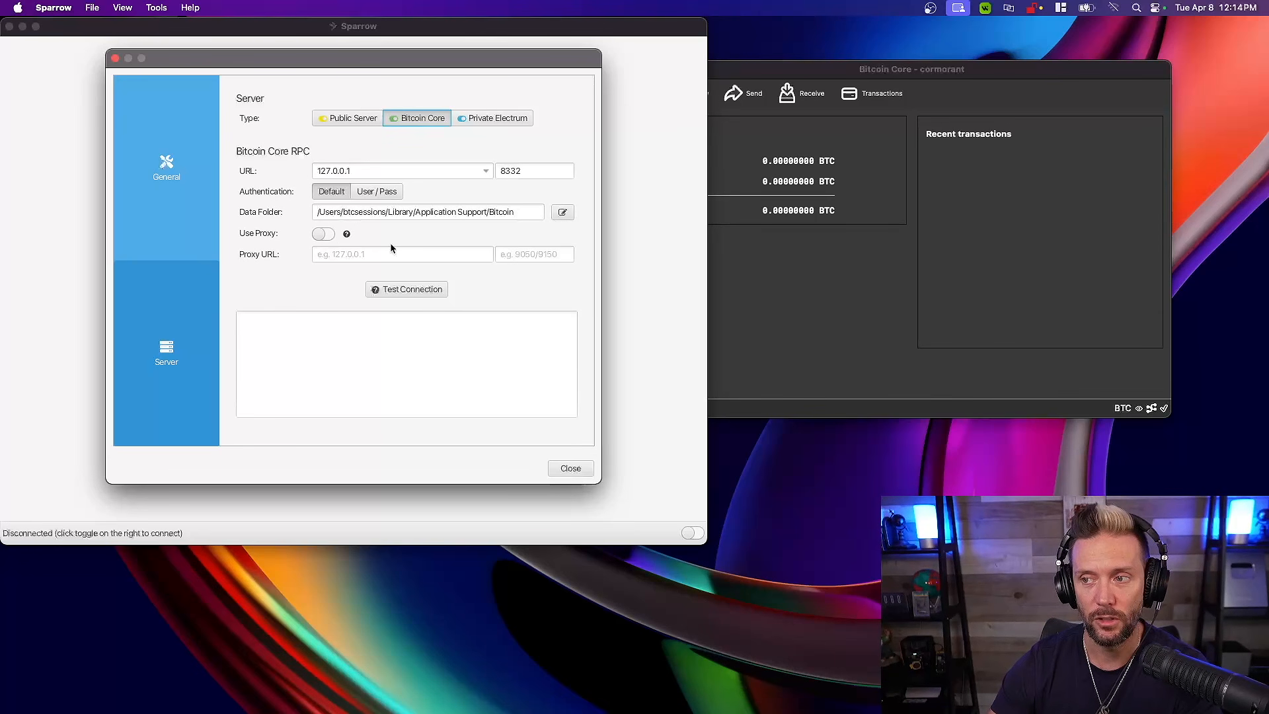
left_click(407, 291)
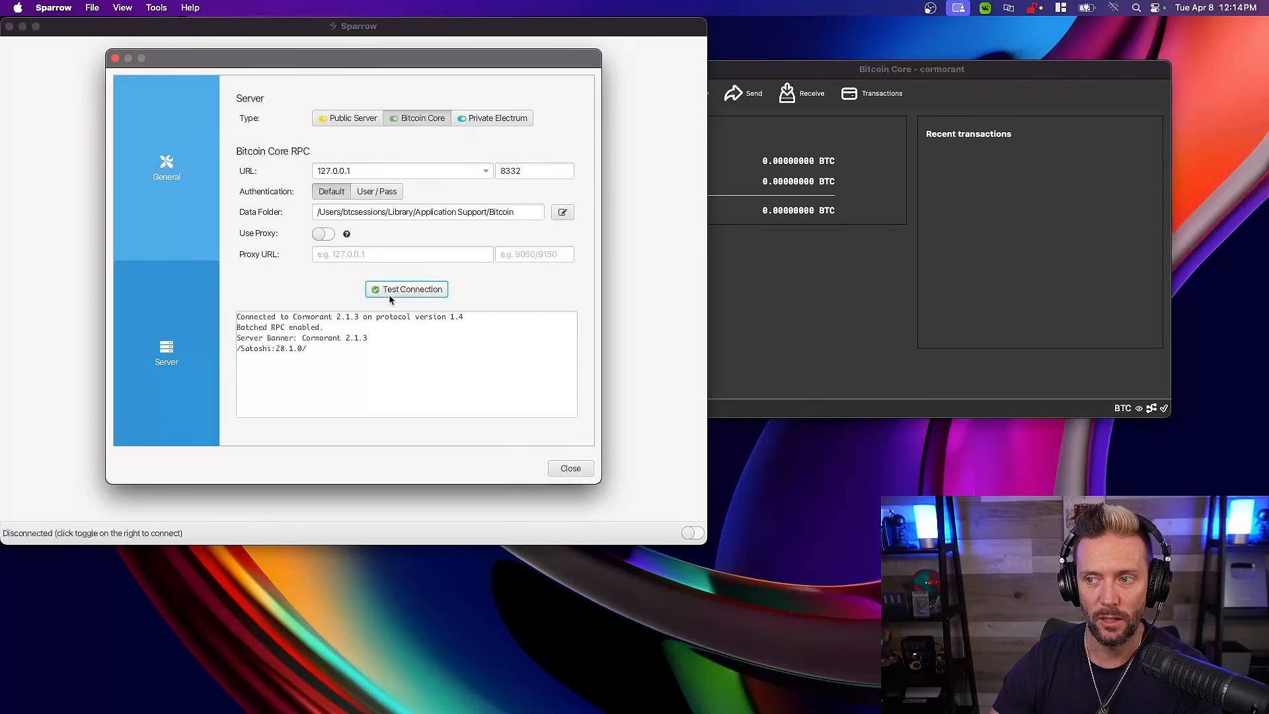
left_click(570, 469)
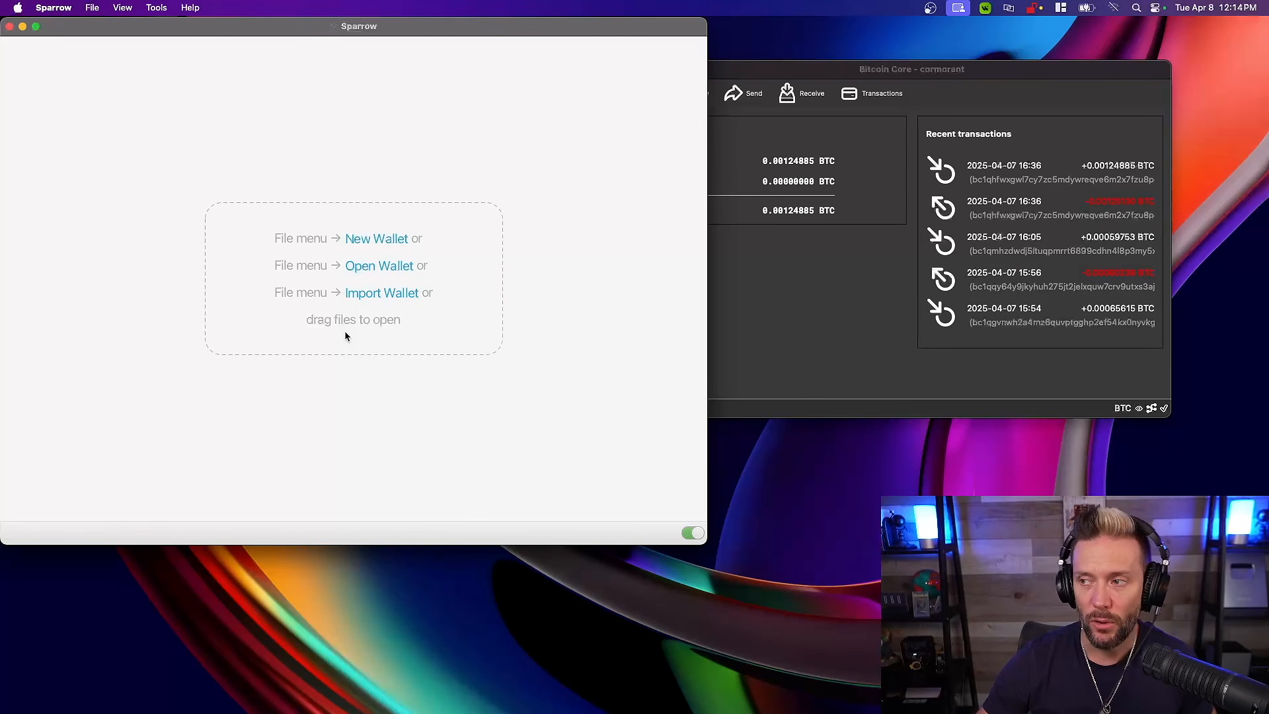
Minimize Bitcoin Core and bring back the Chrome window showing the Umbrel dashboard.
left_click(738, 74)
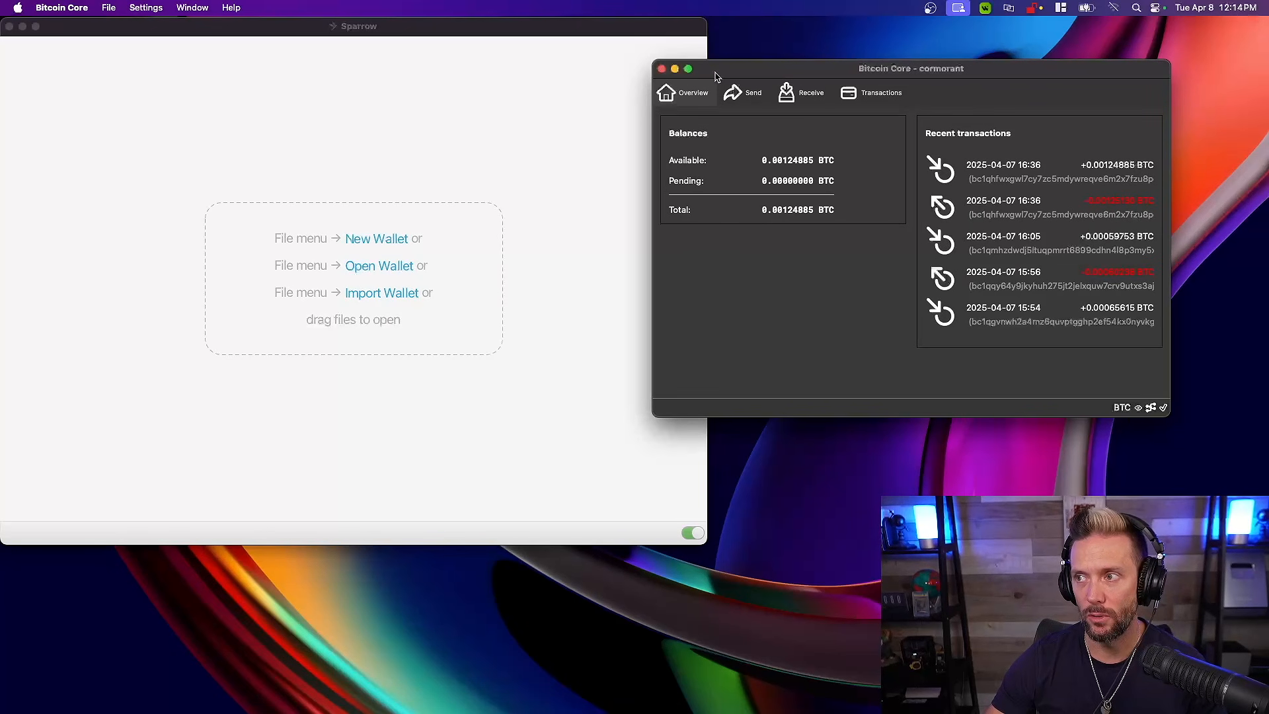
left_click(671, 69)
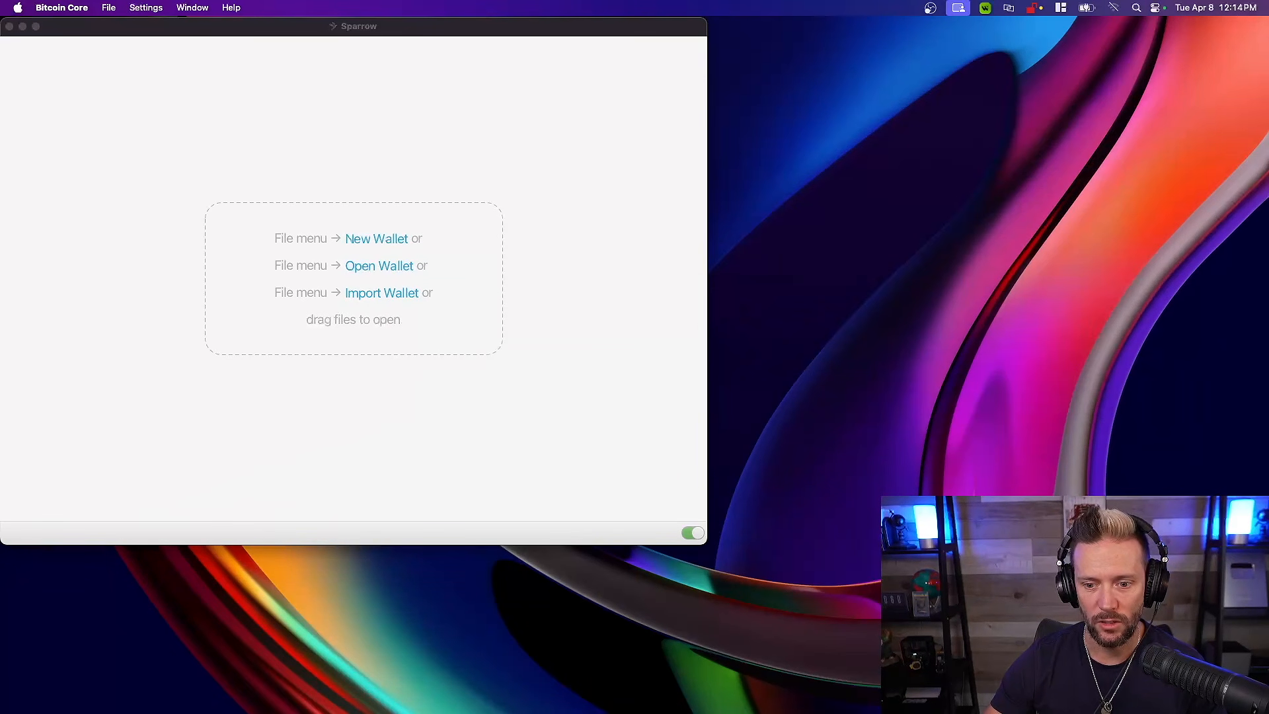
left_click(2, 529)
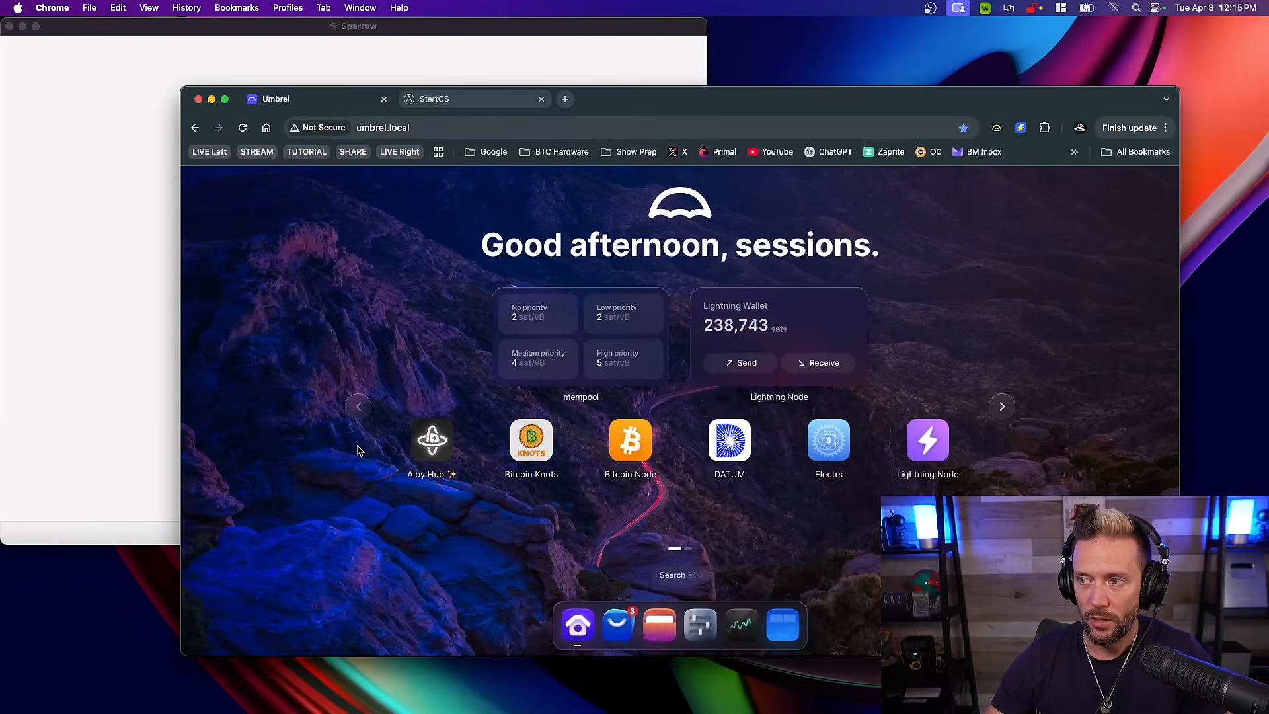
Open the Electrs app on Umbrel to show its umbrel.local, port 50001 connection details.
left_click_drag(645, 113, 719, 76)
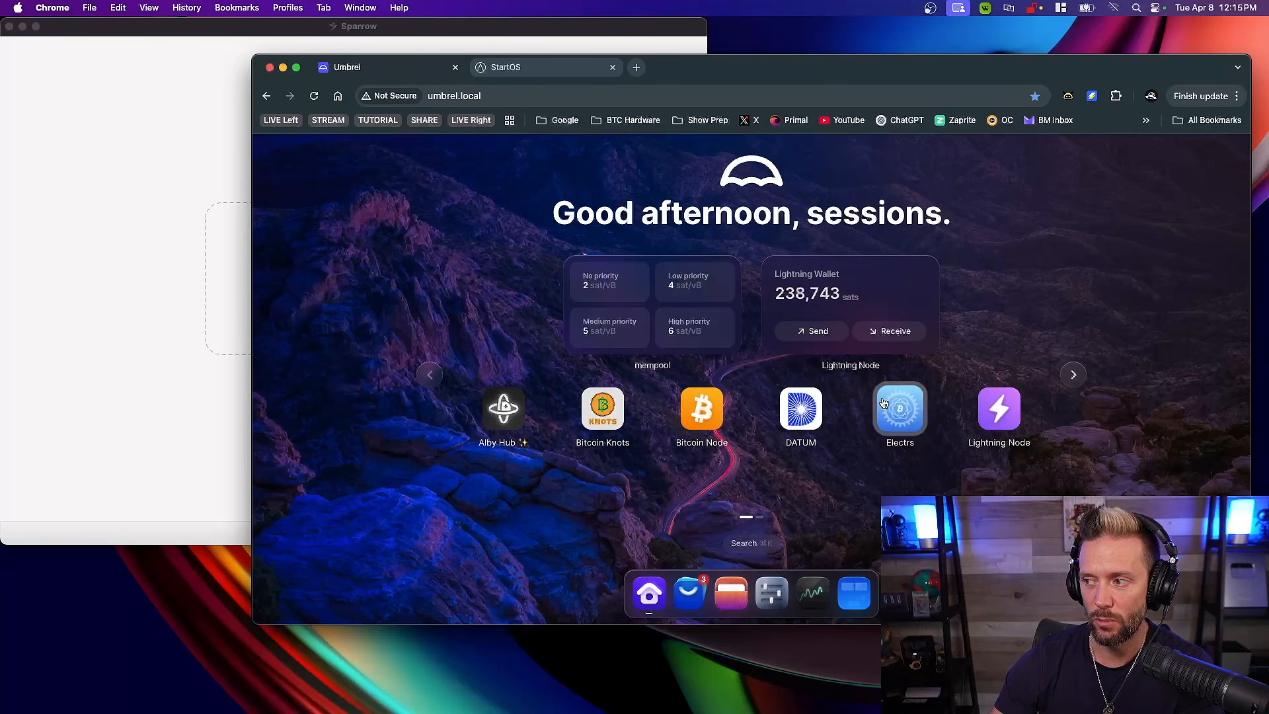
left_click(904, 425)
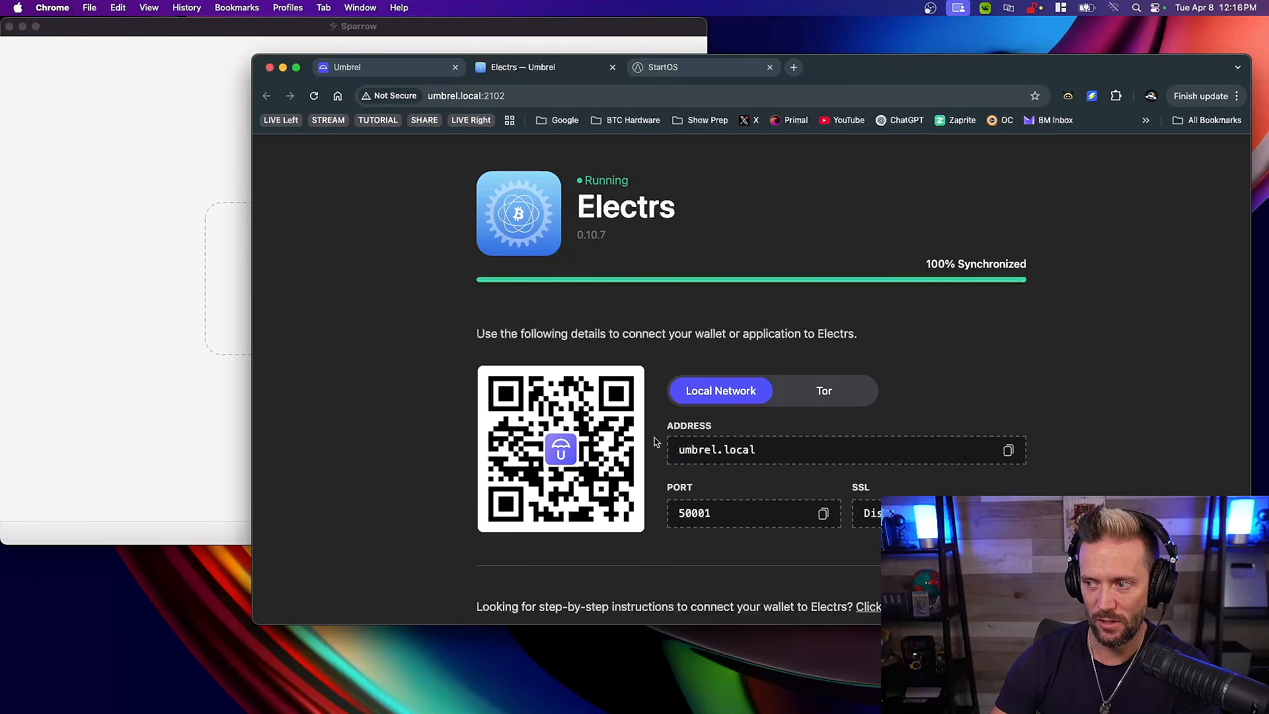
Edit Sparrow's existing server connection and switch its type to Private Electrum.
left_click(156, 167)
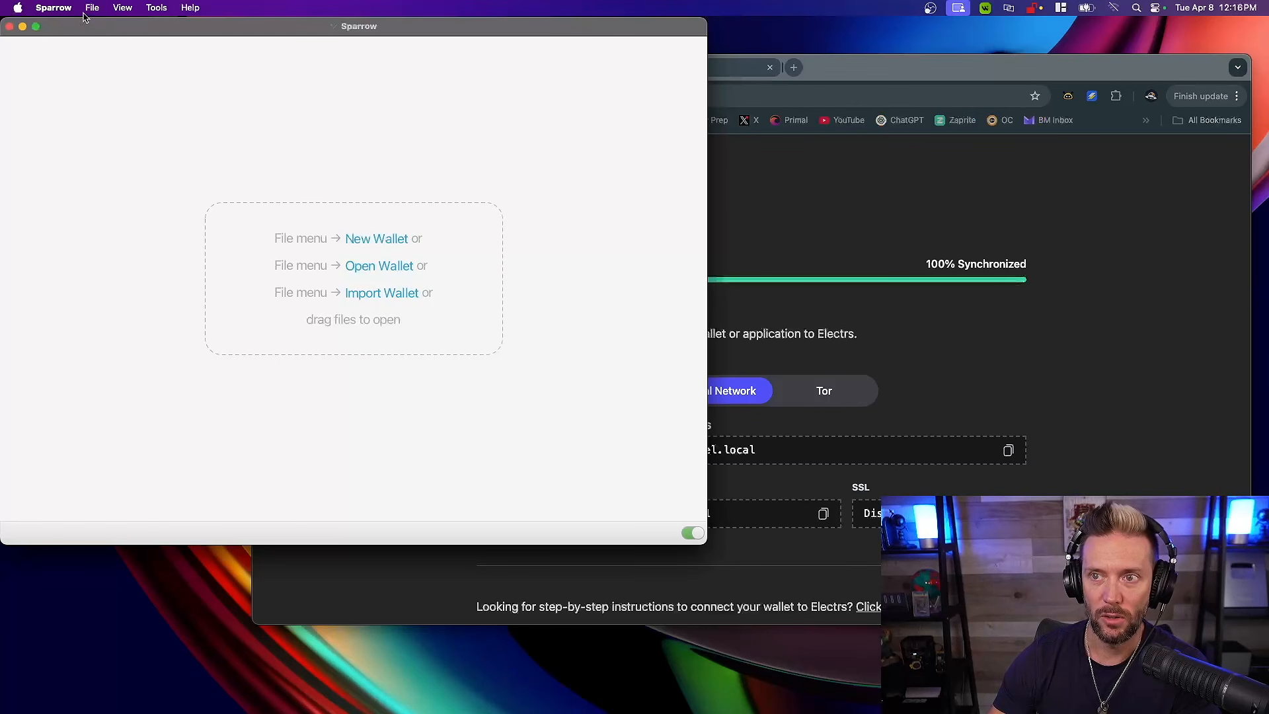
left_click(56, 8)
left_click(57, 50)
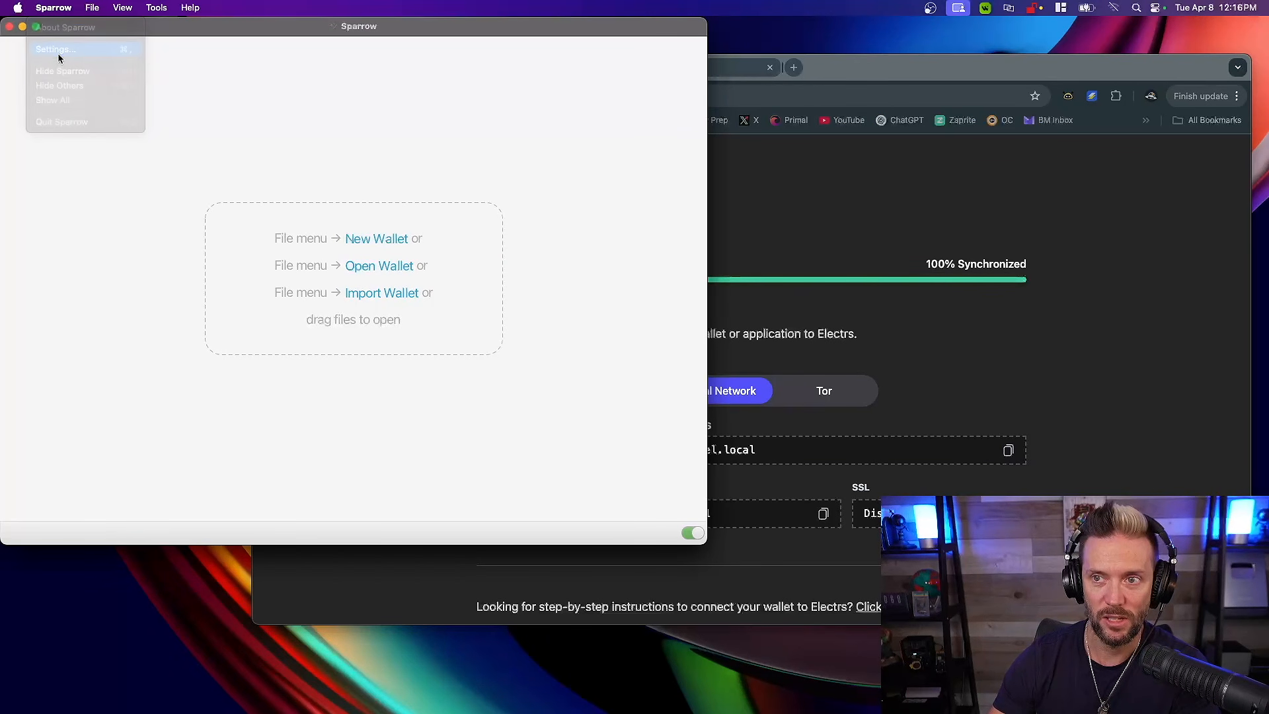
left_click(157, 326)
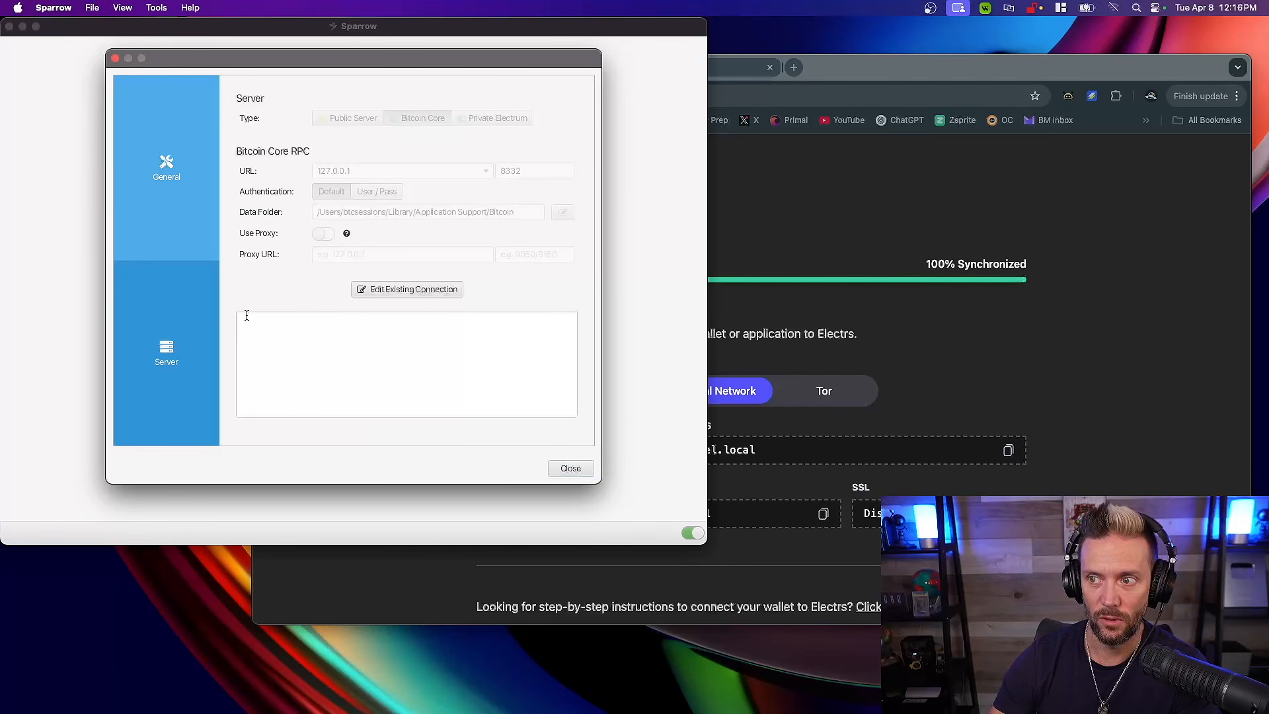
left_click(406, 289)
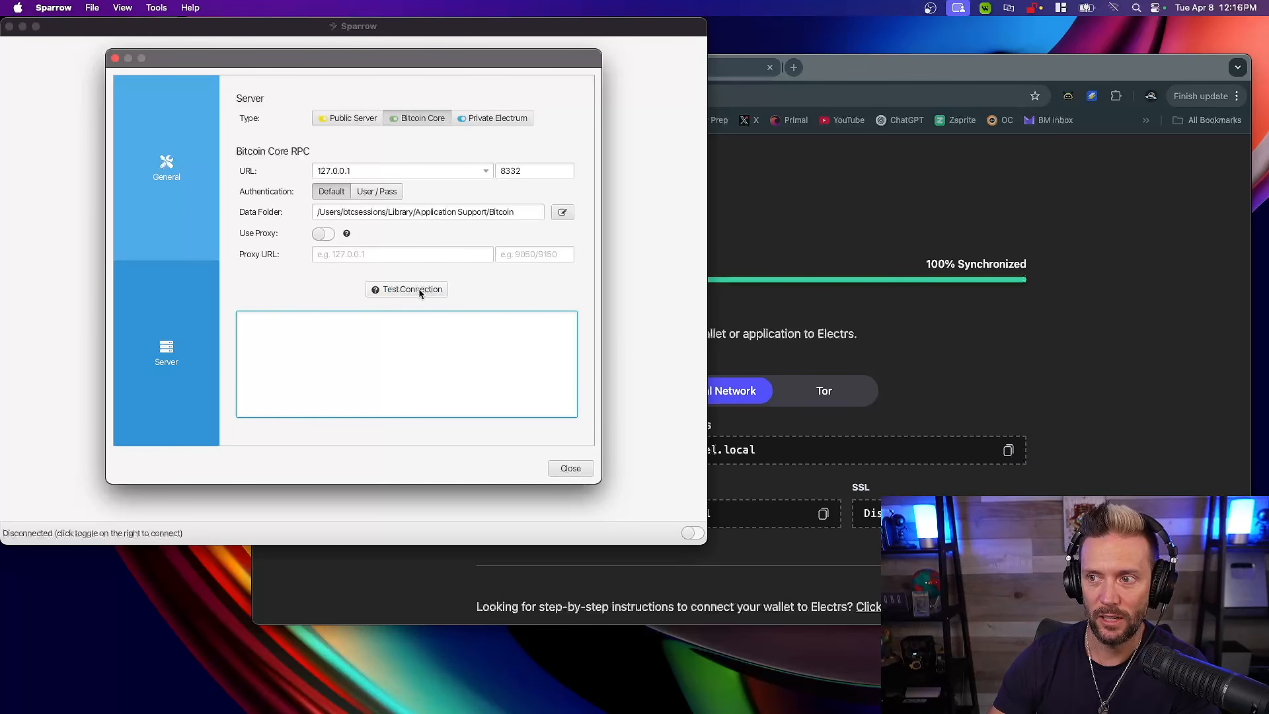
left_click(473, 120)
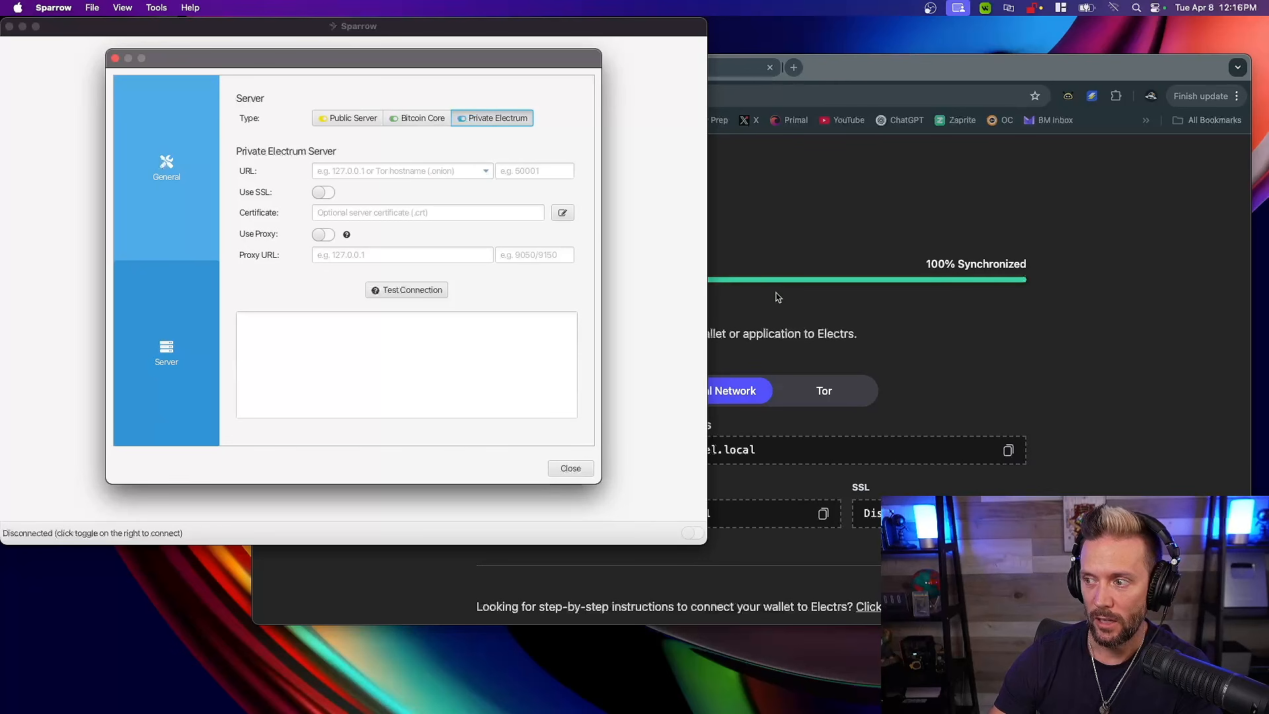
Fill in server URL umbrel.local and port 50001, copied from Umbrel's Electrs page.
left_click(954, 393)
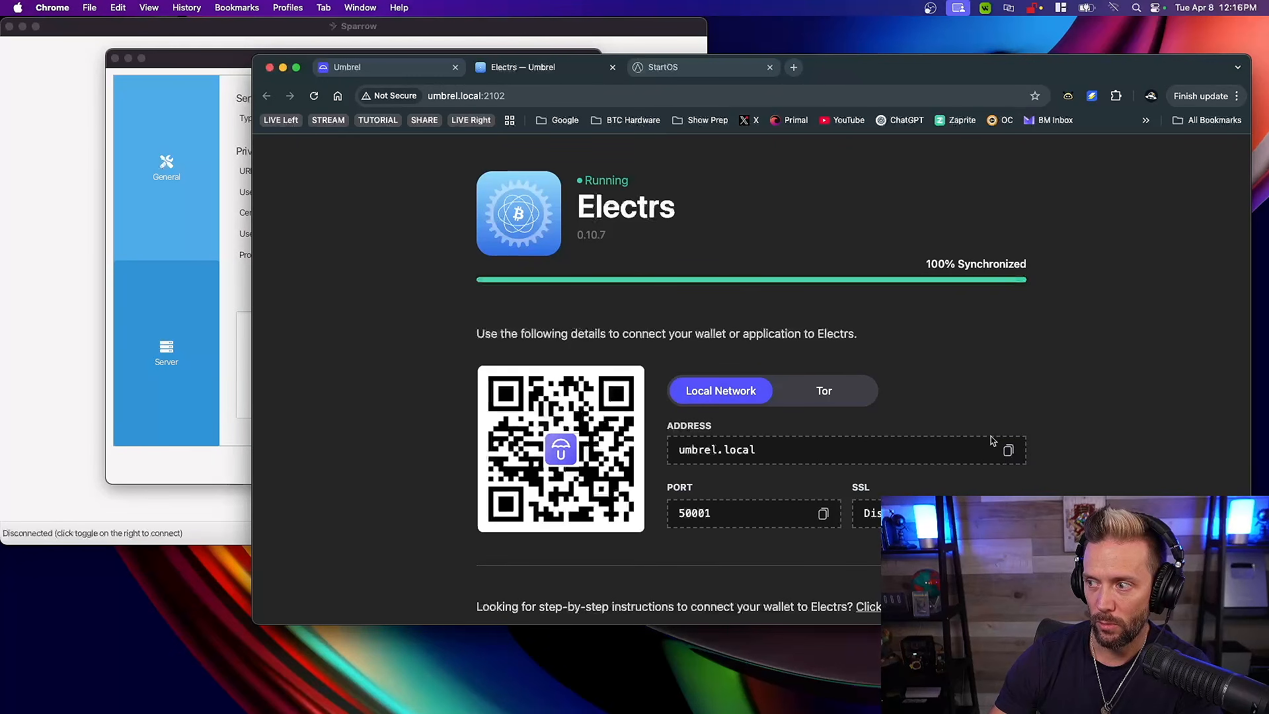
left_click(1009, 452)
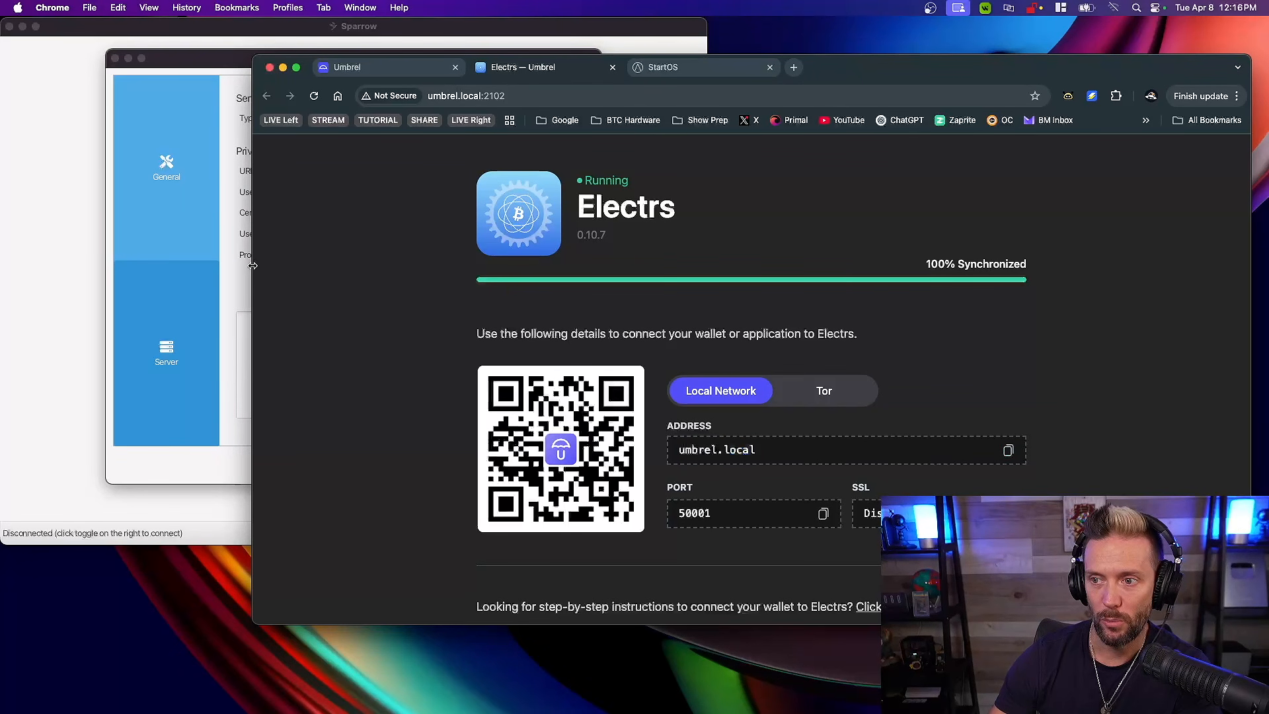
left_click(248, 267)
left_click(352, 171)
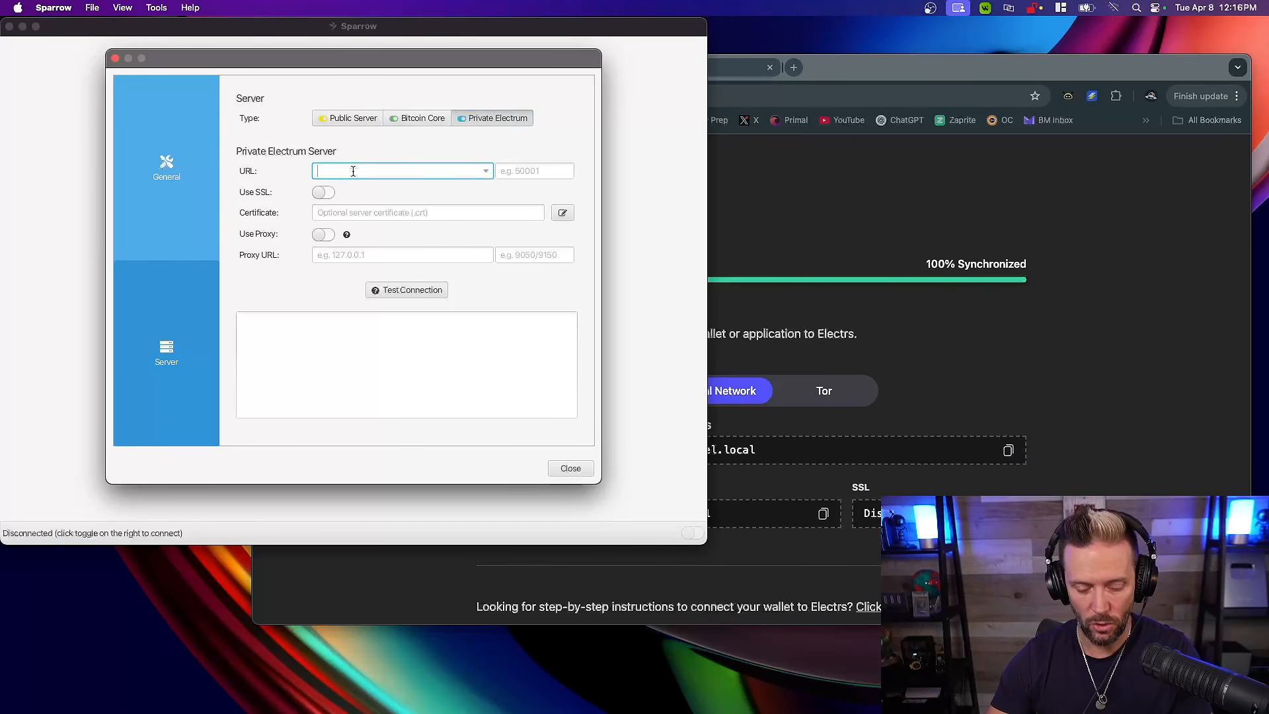
key("super+v")
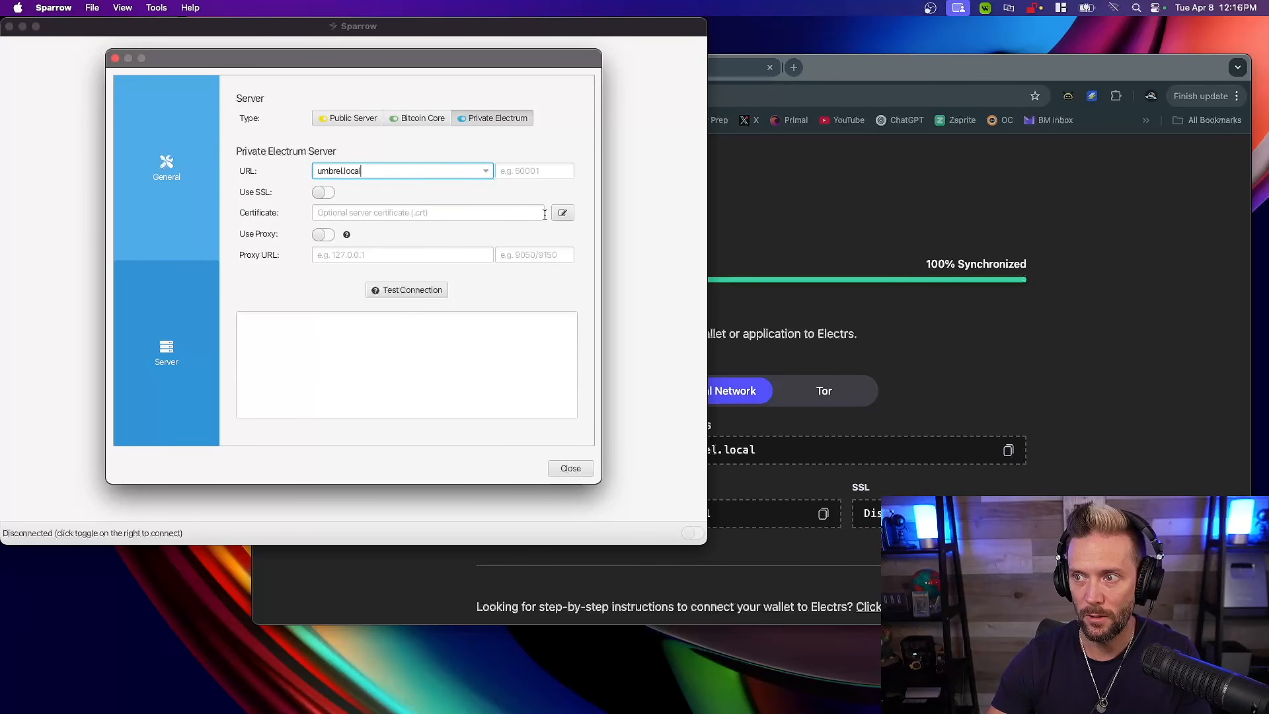
left_click(884, 363)
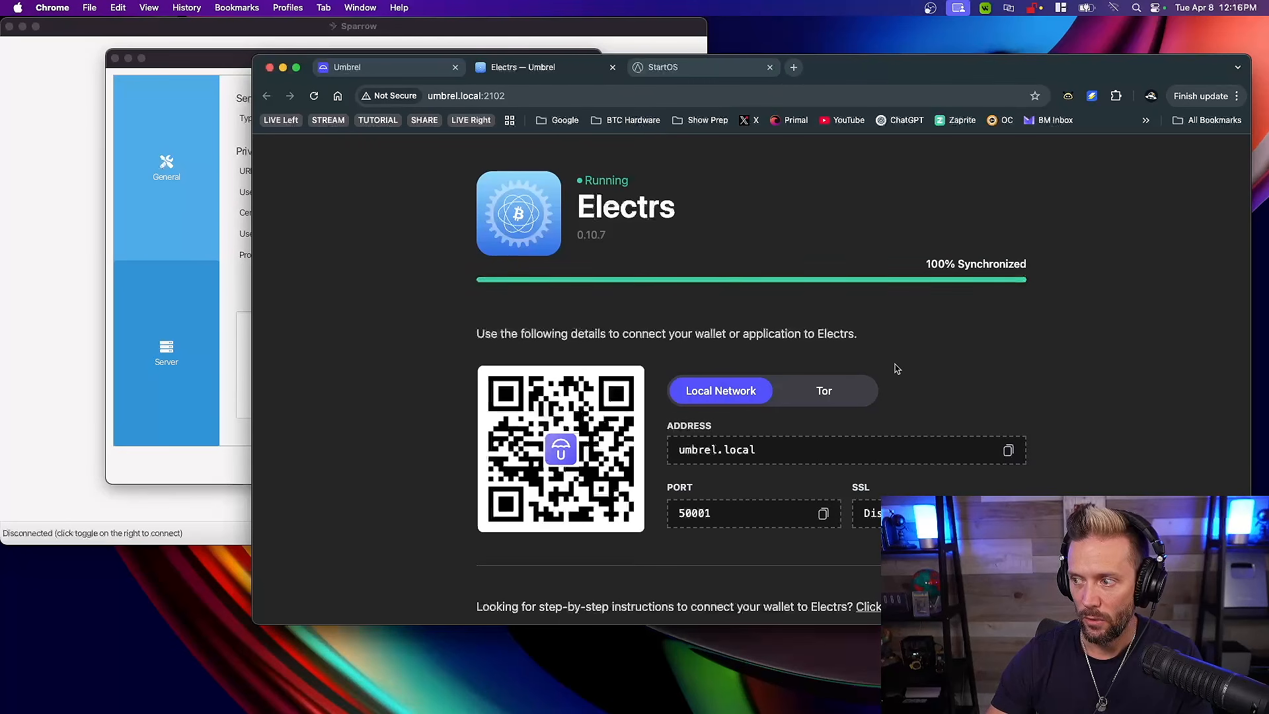
left_click(823, 513)
left_click(234, 214)
left_click(539, 170)
key("super+v")
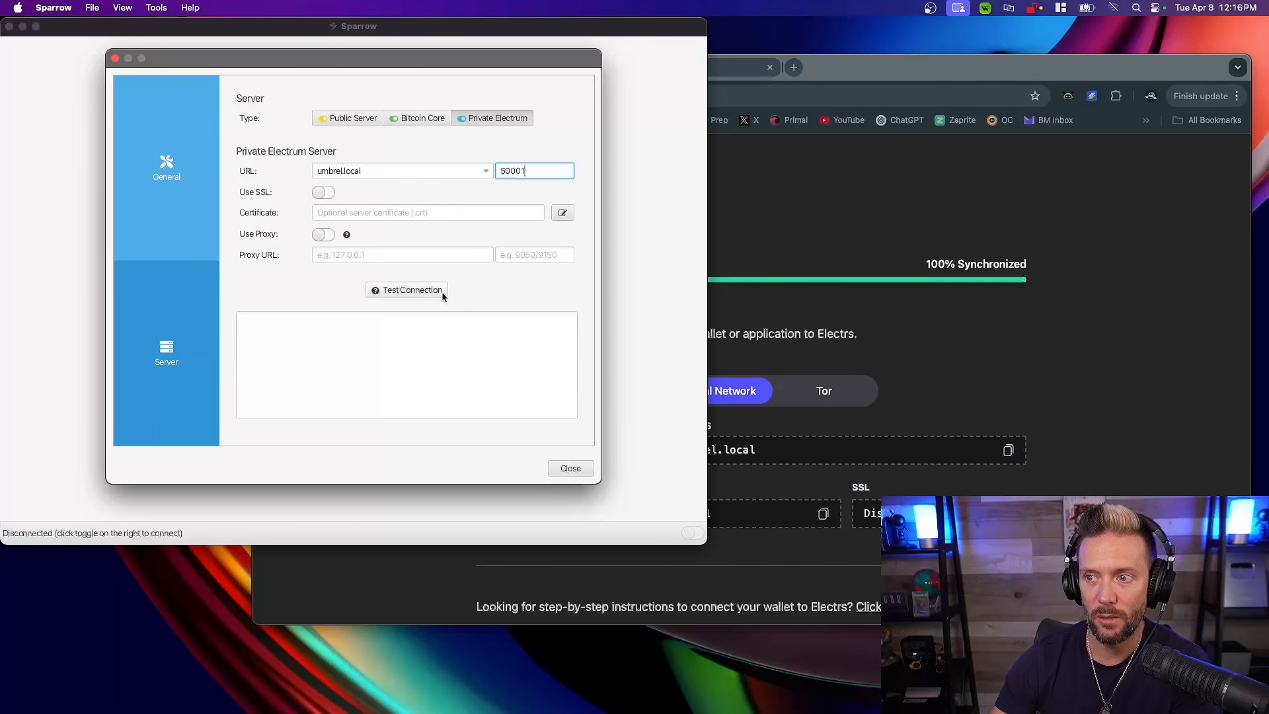
Test the Electrs connection, close settings keeping it, and return to the Electrs page.
left_click(406, 291)
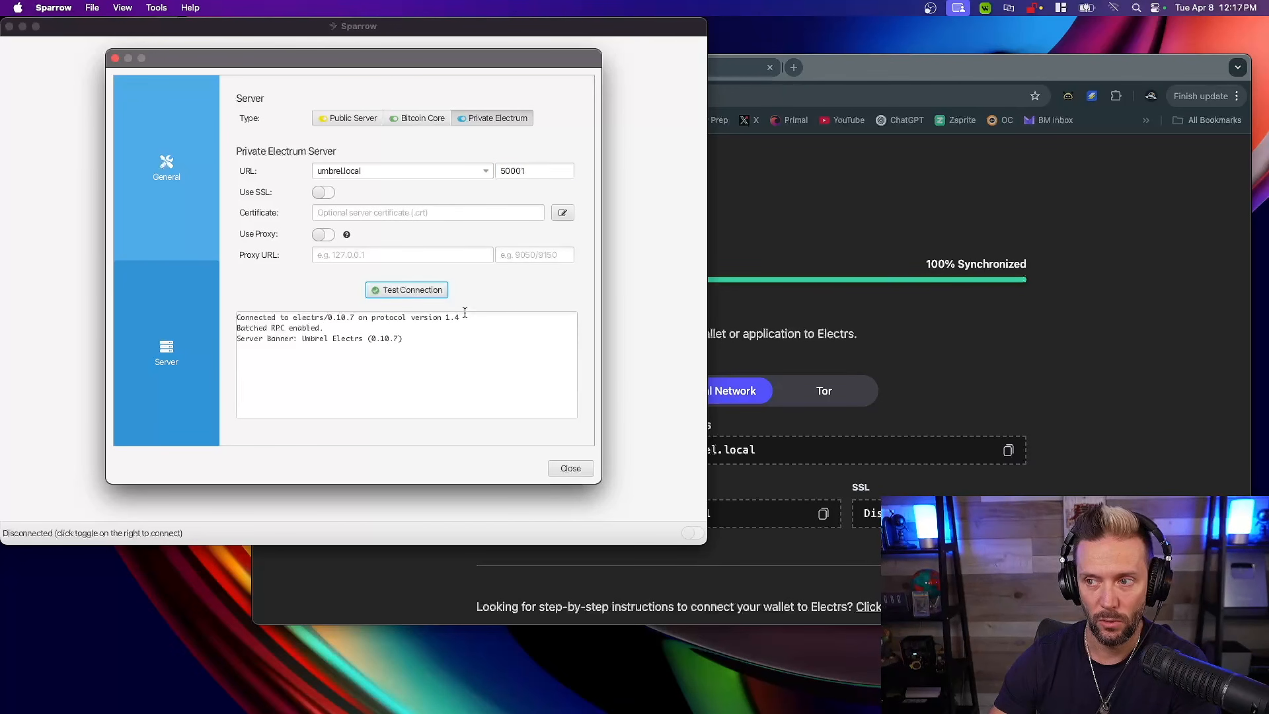
left_click(569, 469)
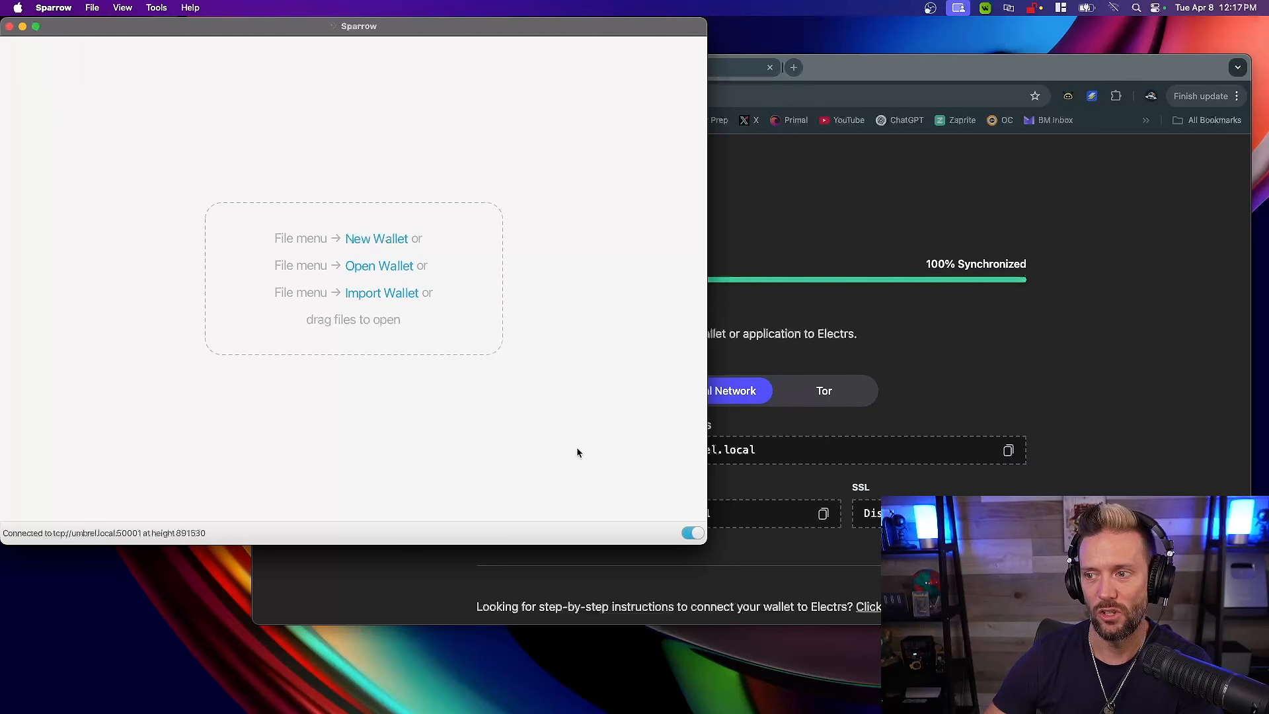
left_click(832, 220)
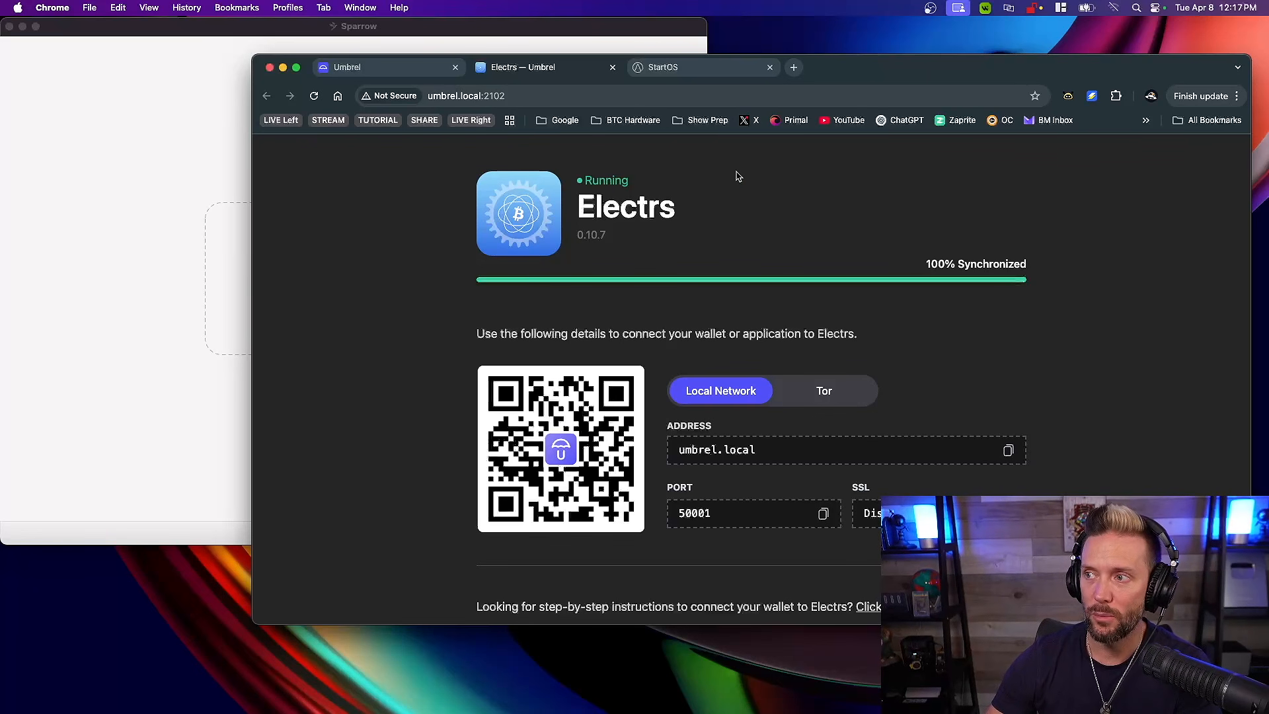
Switch Chrome to the StartOS tab's Installed Services list.
left_click(661, 68)
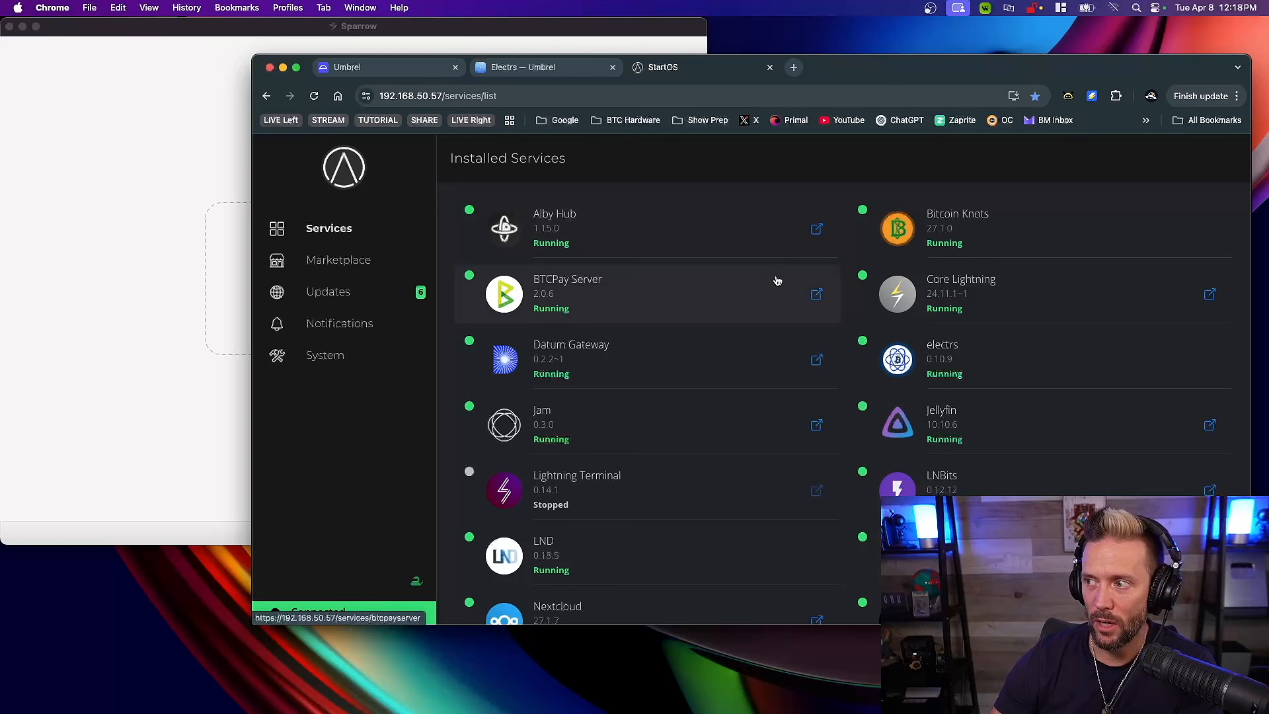
Open the electrs 0.10.9 service page and scroll to its Bitcoin Knots dependency and menu.
scroll(671, 388, "down", 1)
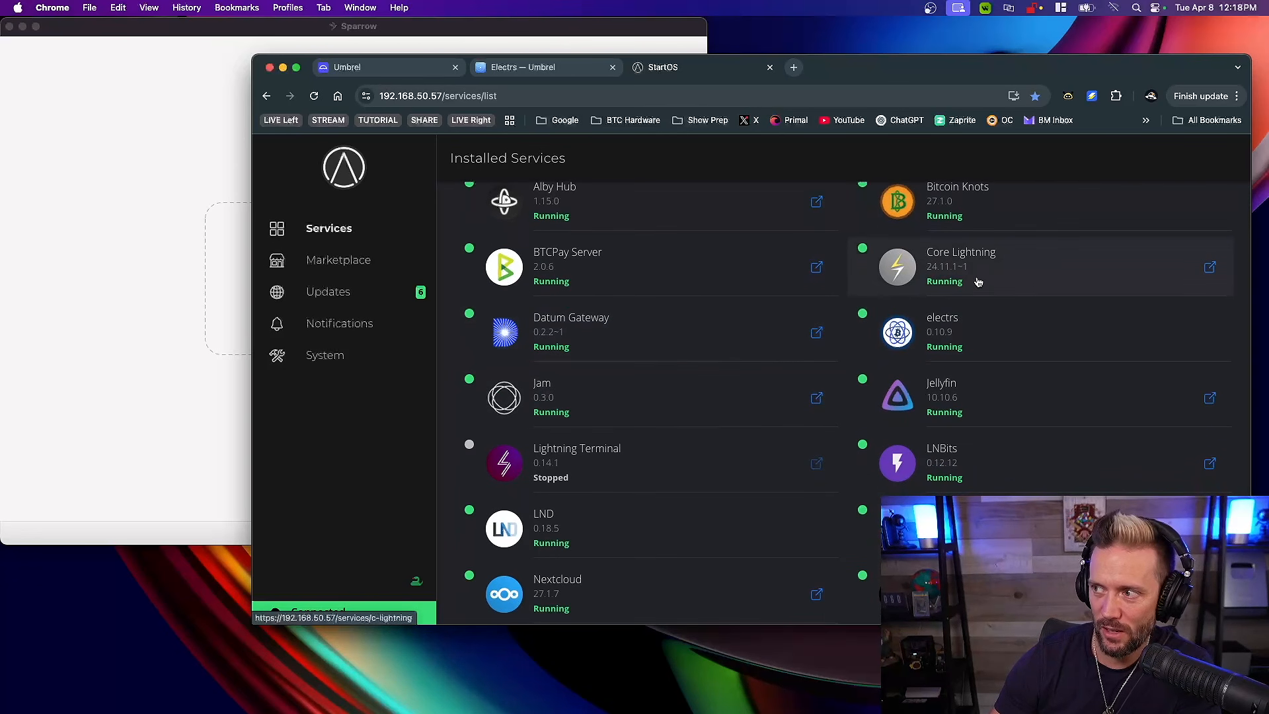
scroll(978, 285, "up", 1)
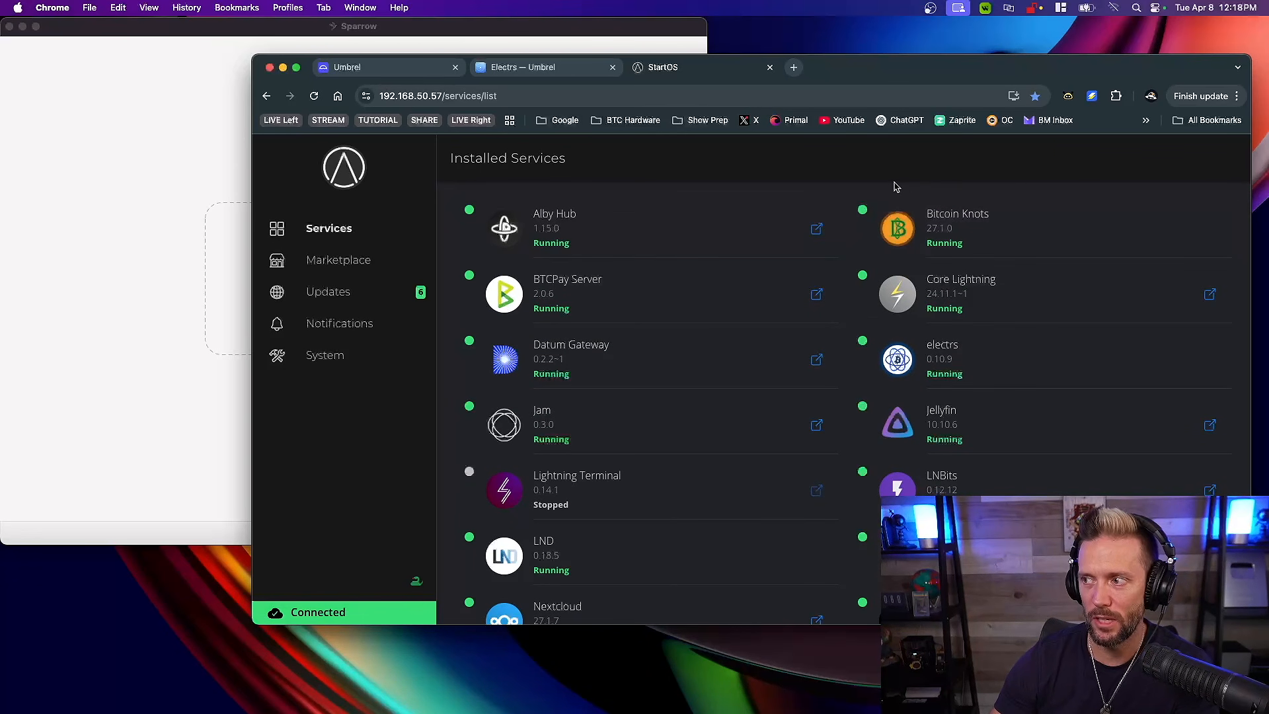
scroll(1015, 336, "down", 2)
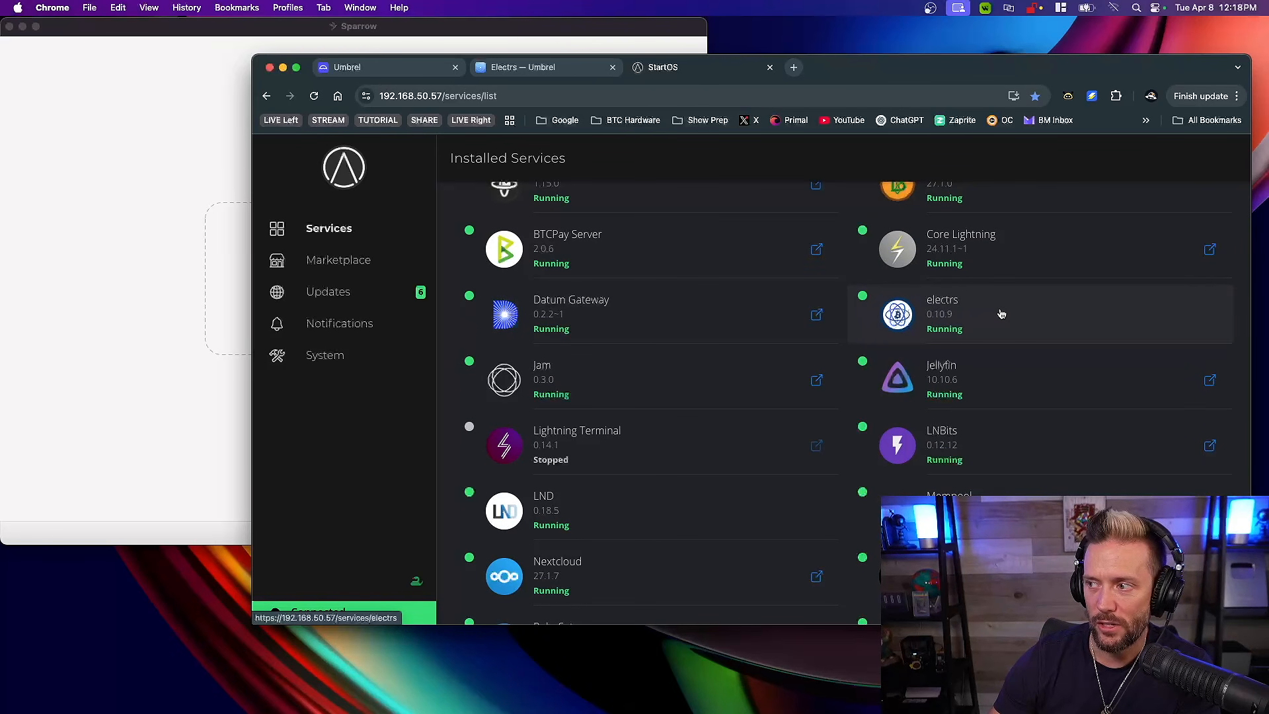
left_click(1001, 313)
scroll(712, 373, "down", 5)
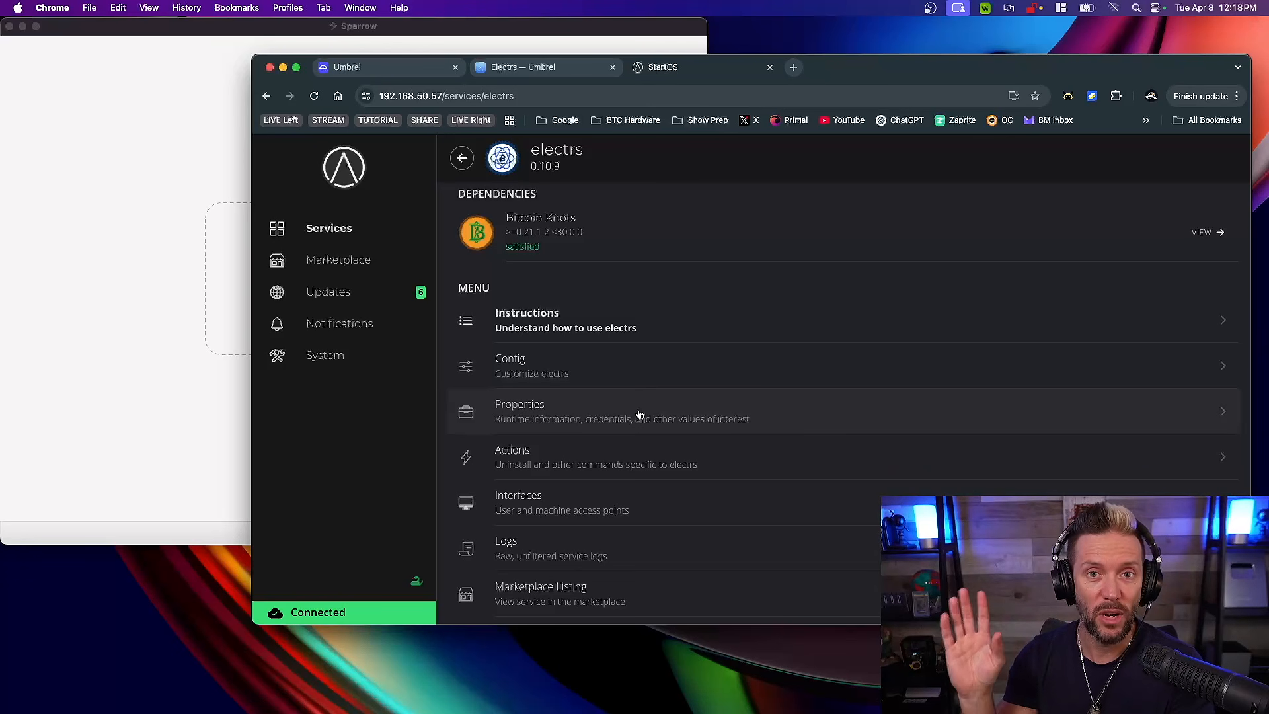
left_click(94, 152)
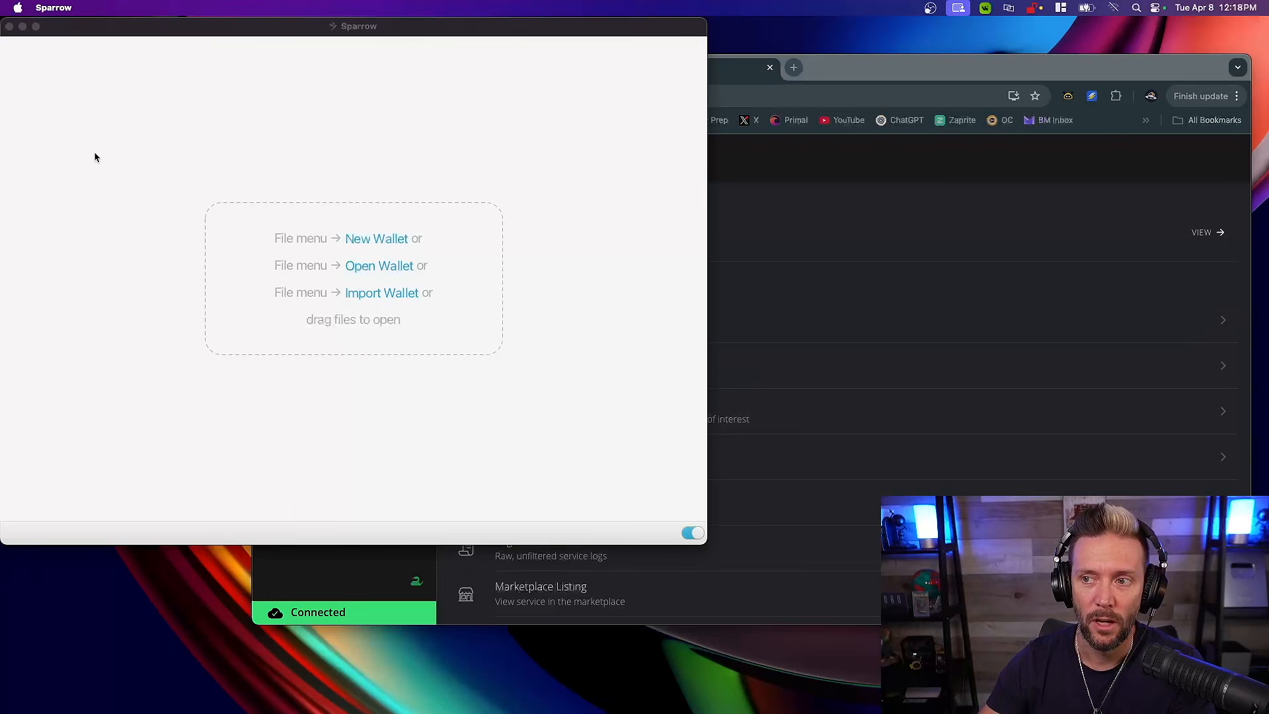
left_click(55, 7)
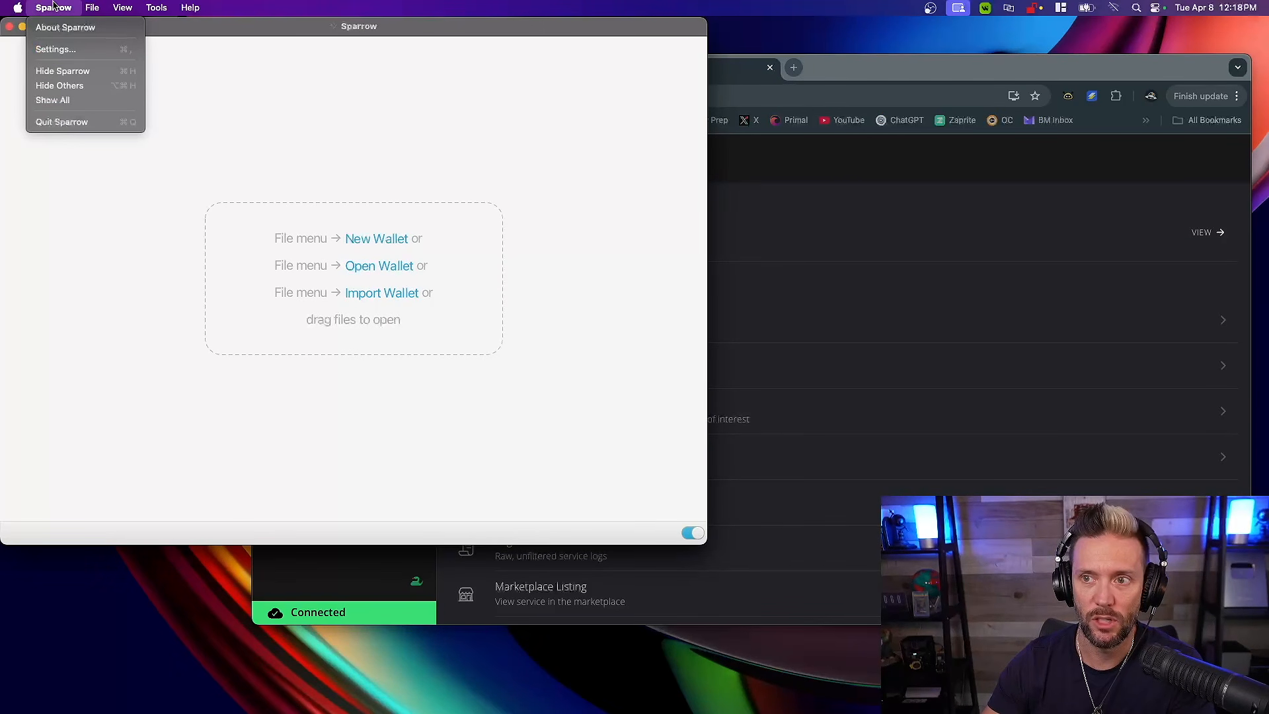
left_click(74, 51)
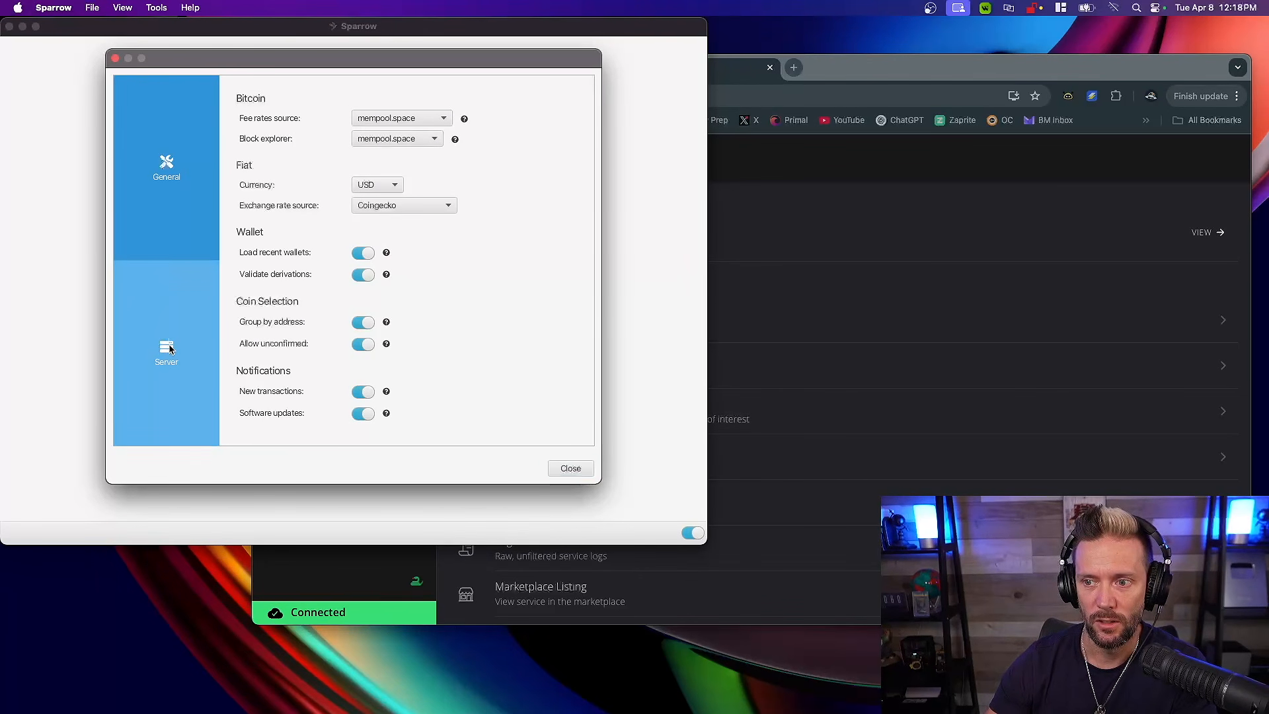
left_click(168, 348)
left_click(375, 290)
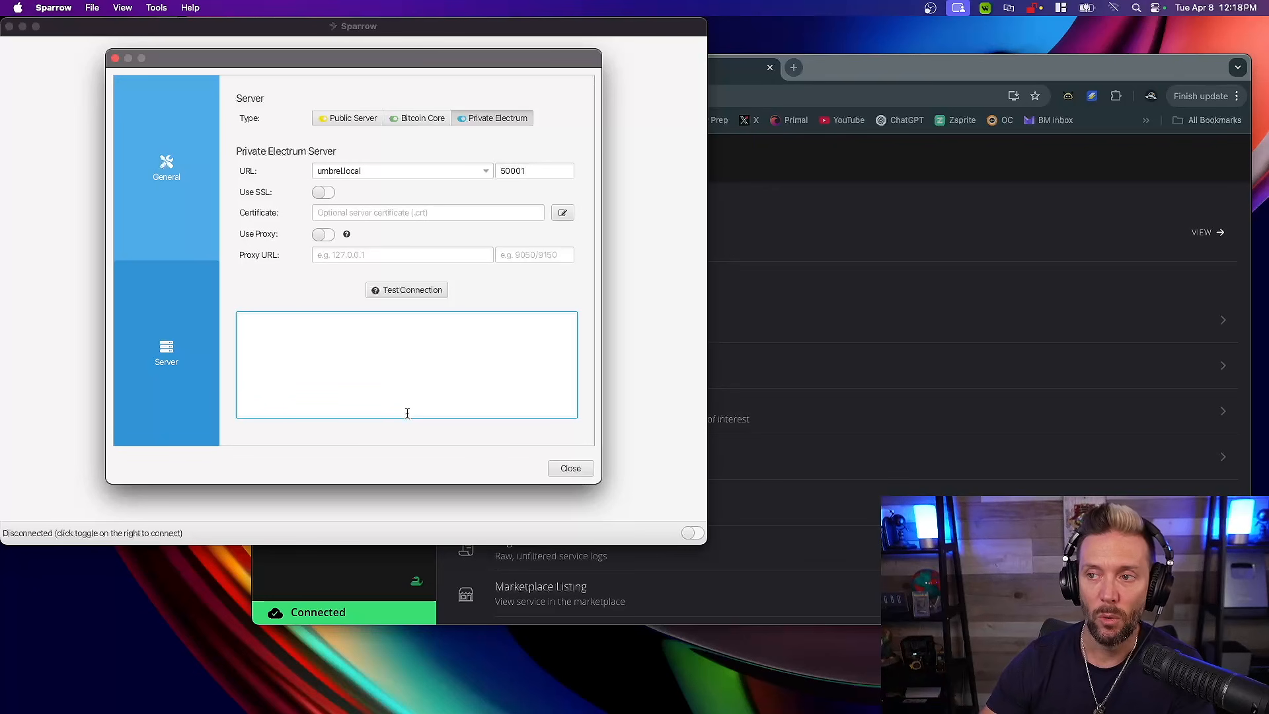
left_click(487, 173)
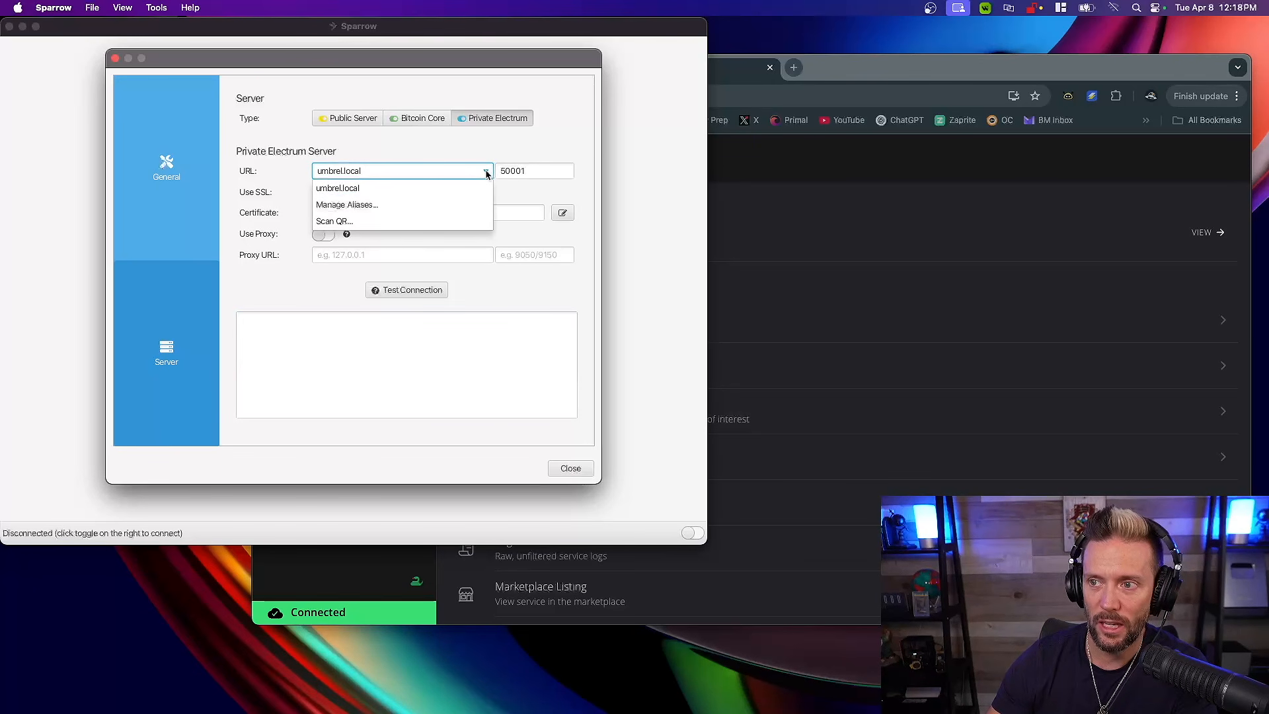
left_click(357, 204)
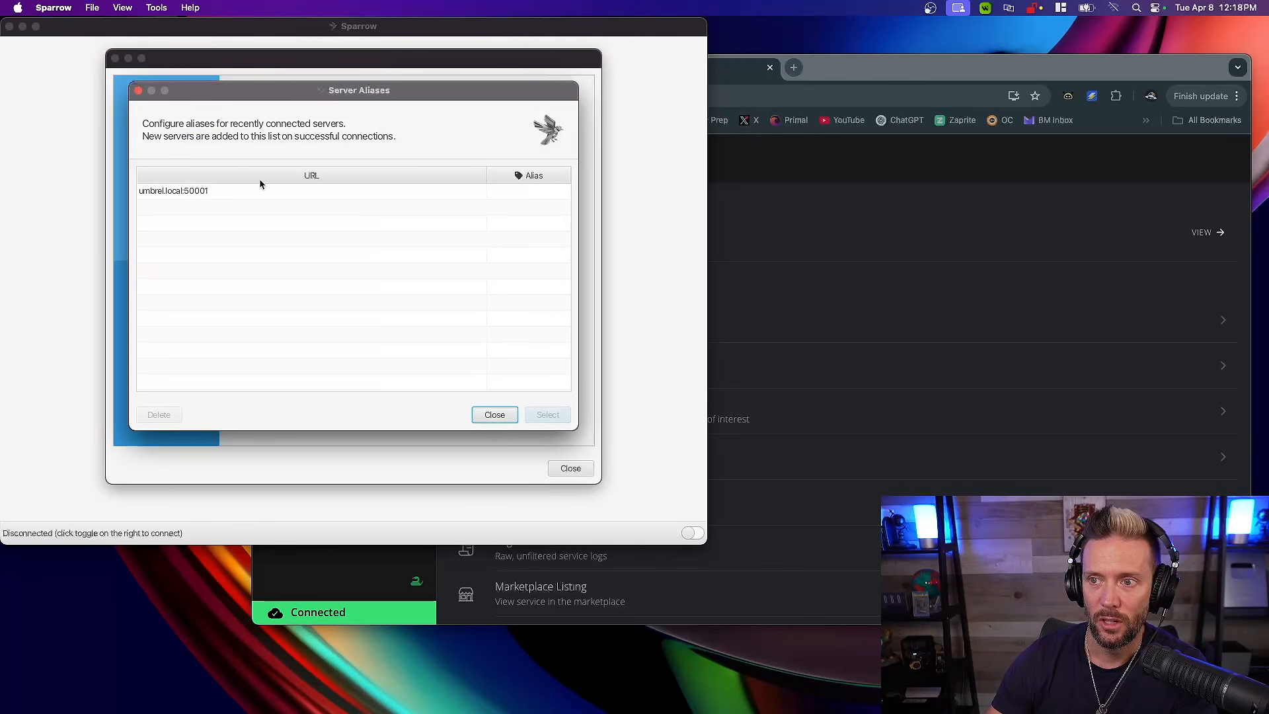
Alias umbrel.local:50001 as 'Umbrel Local' and select it as the connection server.
left_click(504, 193)
left_click(514, 192)
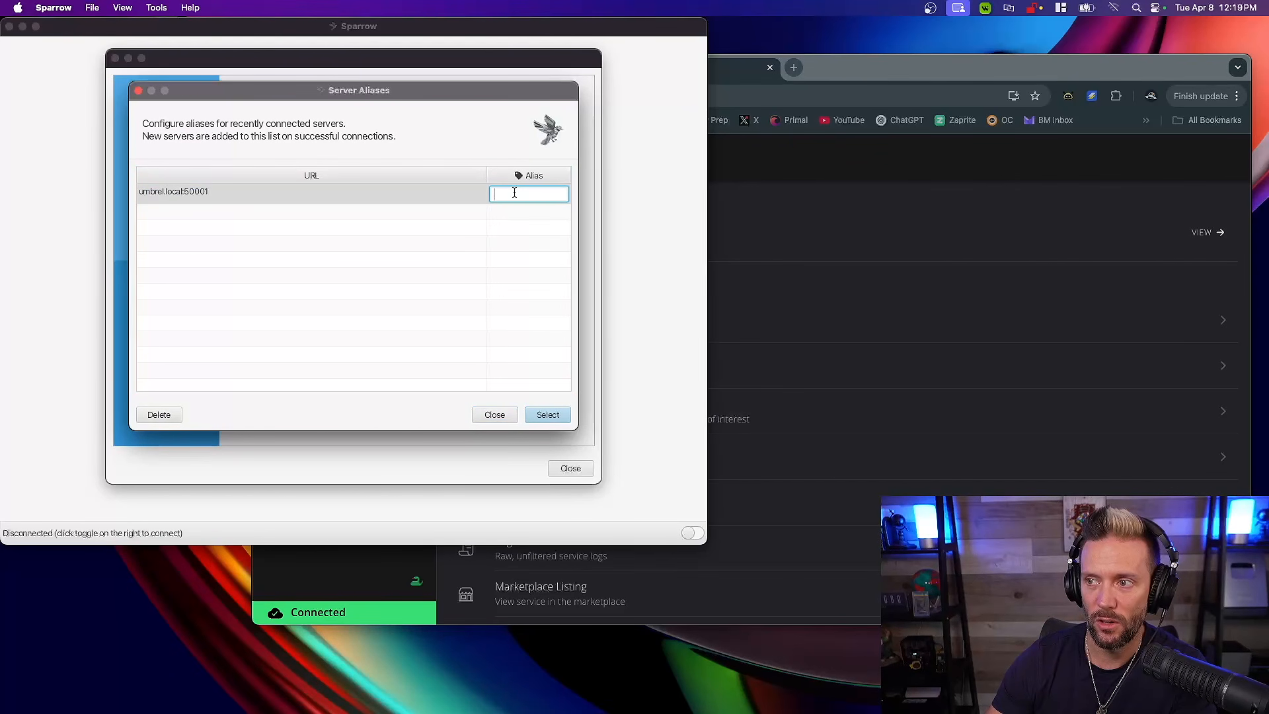
type("Um")
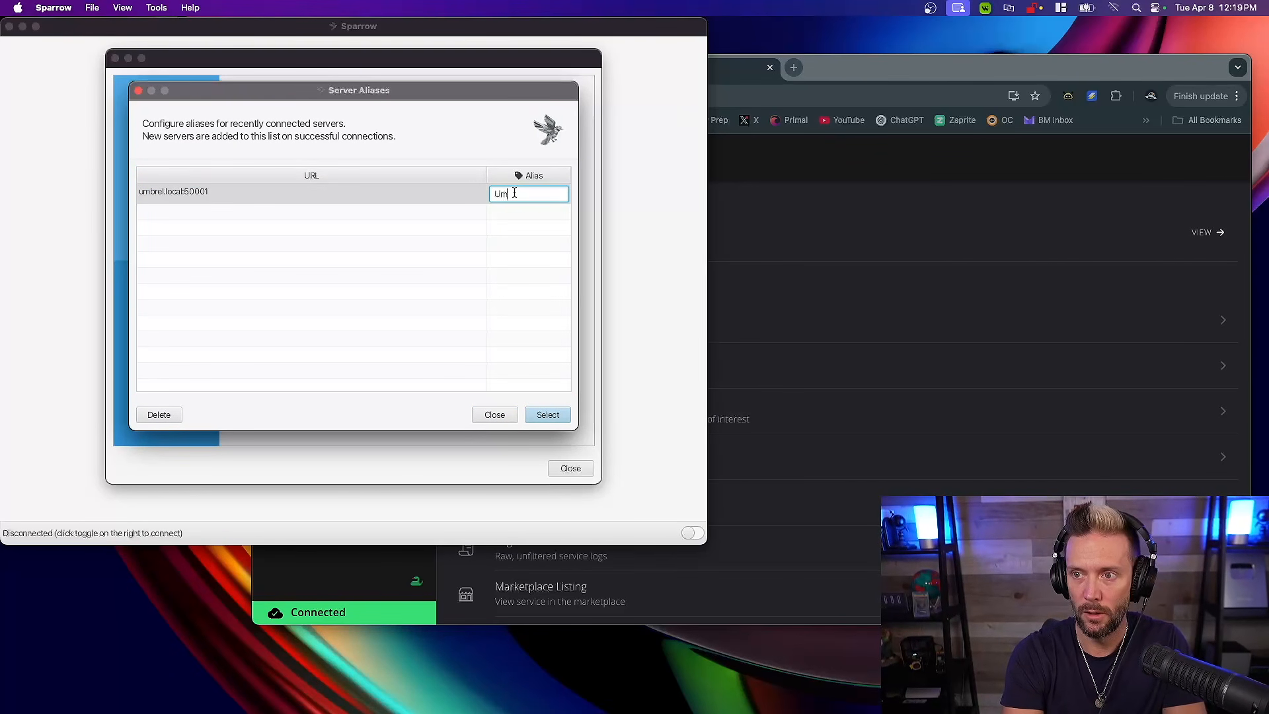
type("brel Local")
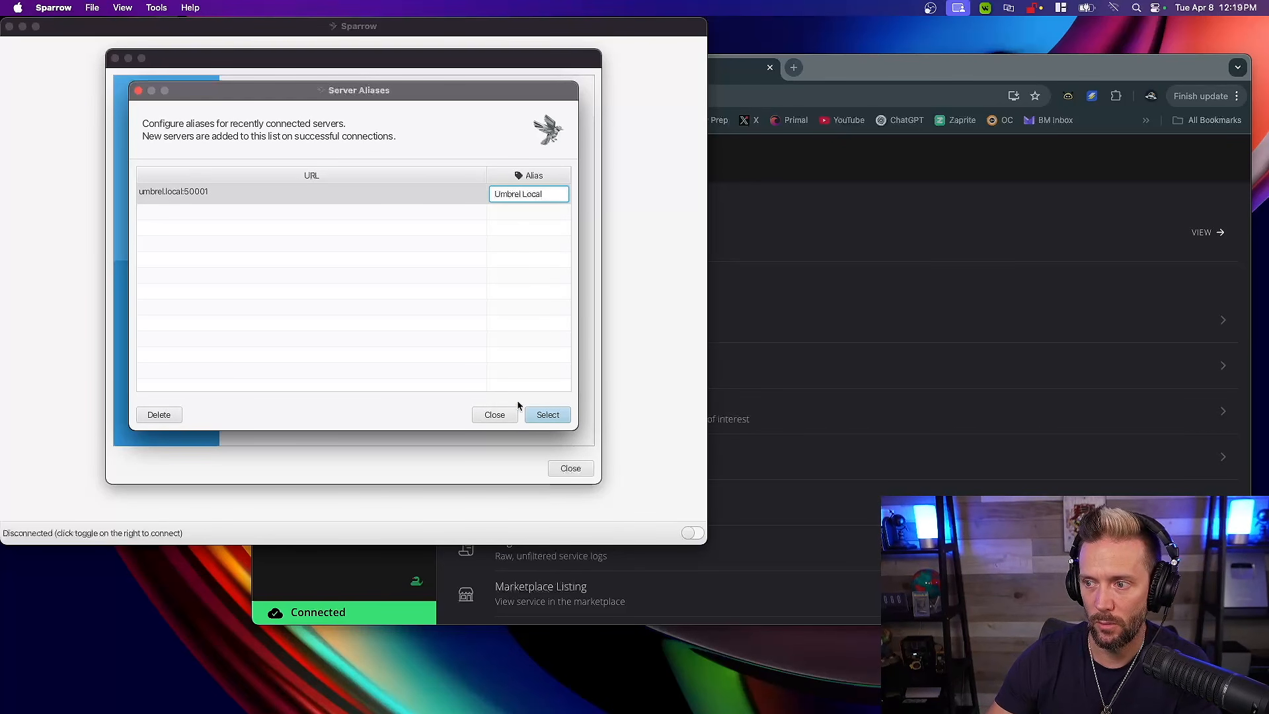
left_click(539, 417)
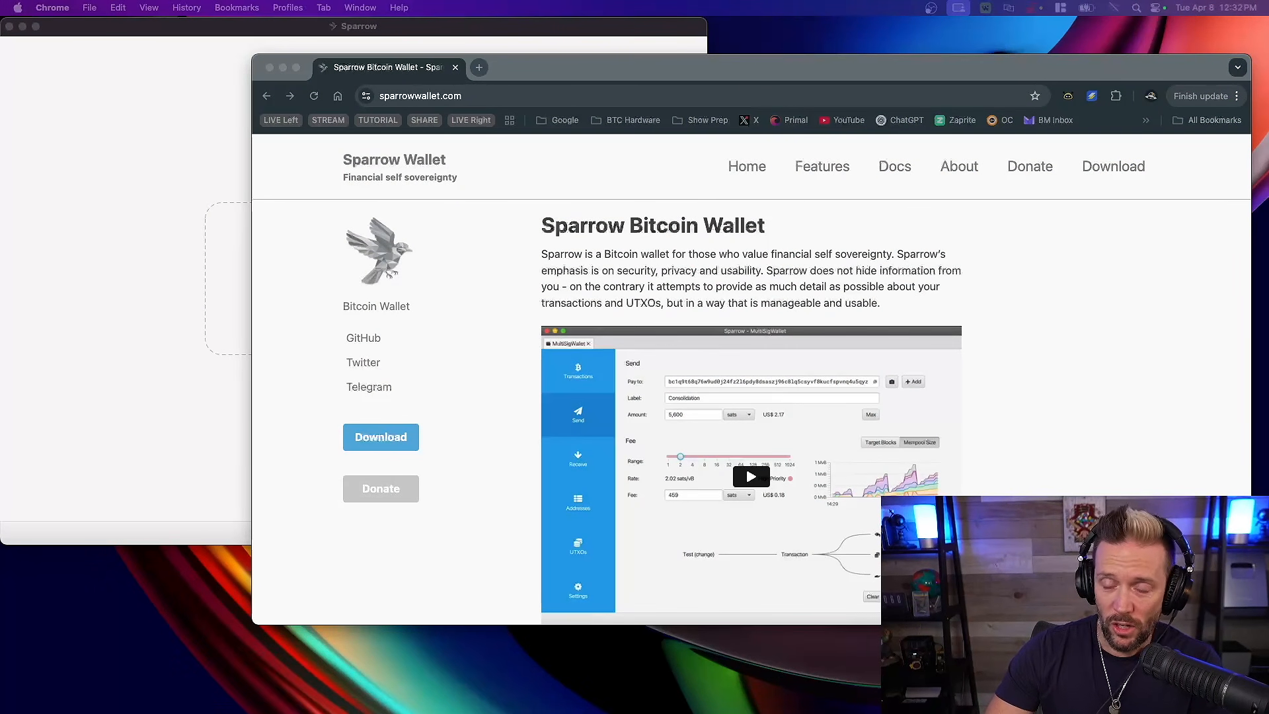
Download sparrow-2.1.3-manifest.txt.asc and sparrow-2.1.3-manifest.txt from sparrowwallet.com's download page.
left_click_drag(596, 75, 571, 79)
left_click(358, 450)
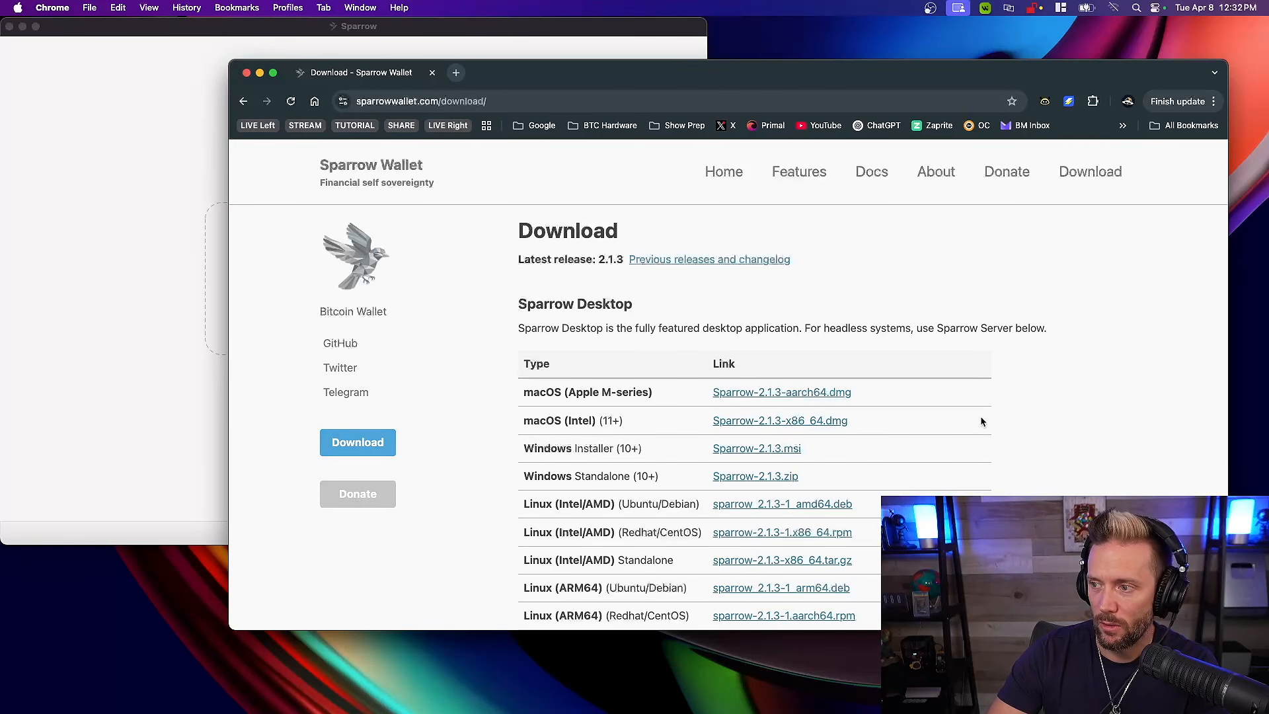
scroll(996, 465, "down", 5)
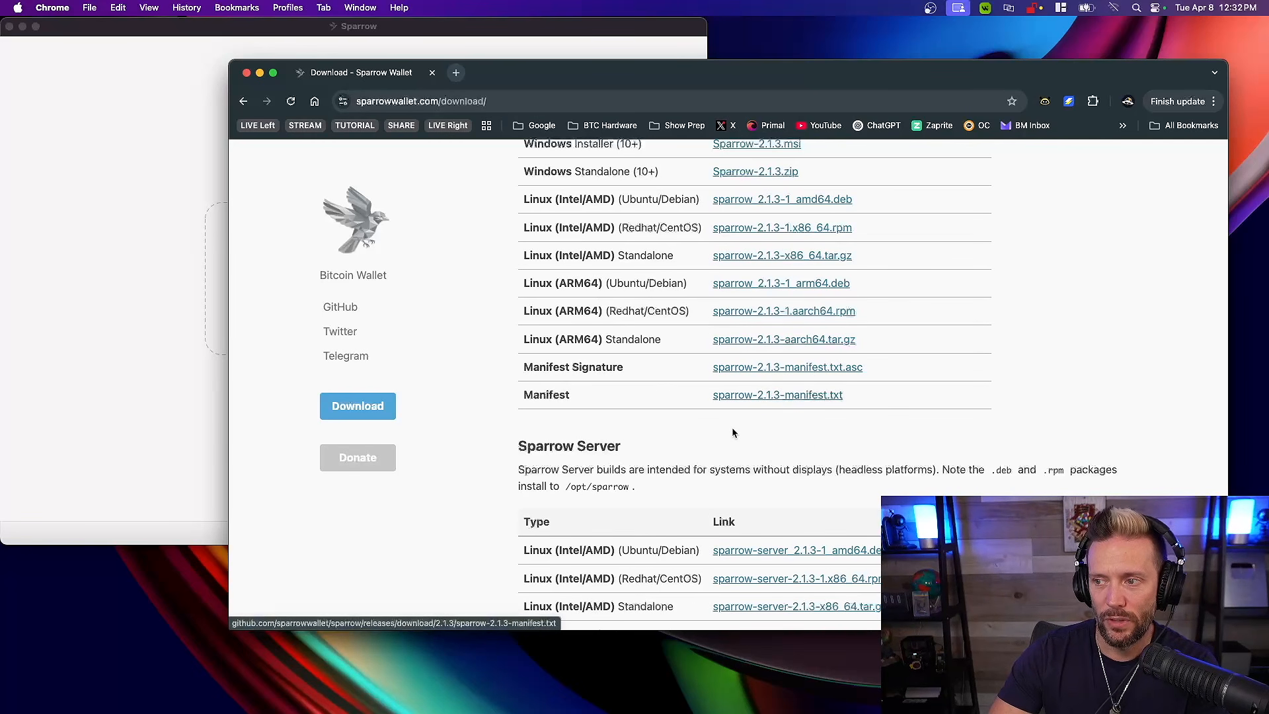
scroll(732, 427, "up", 5)
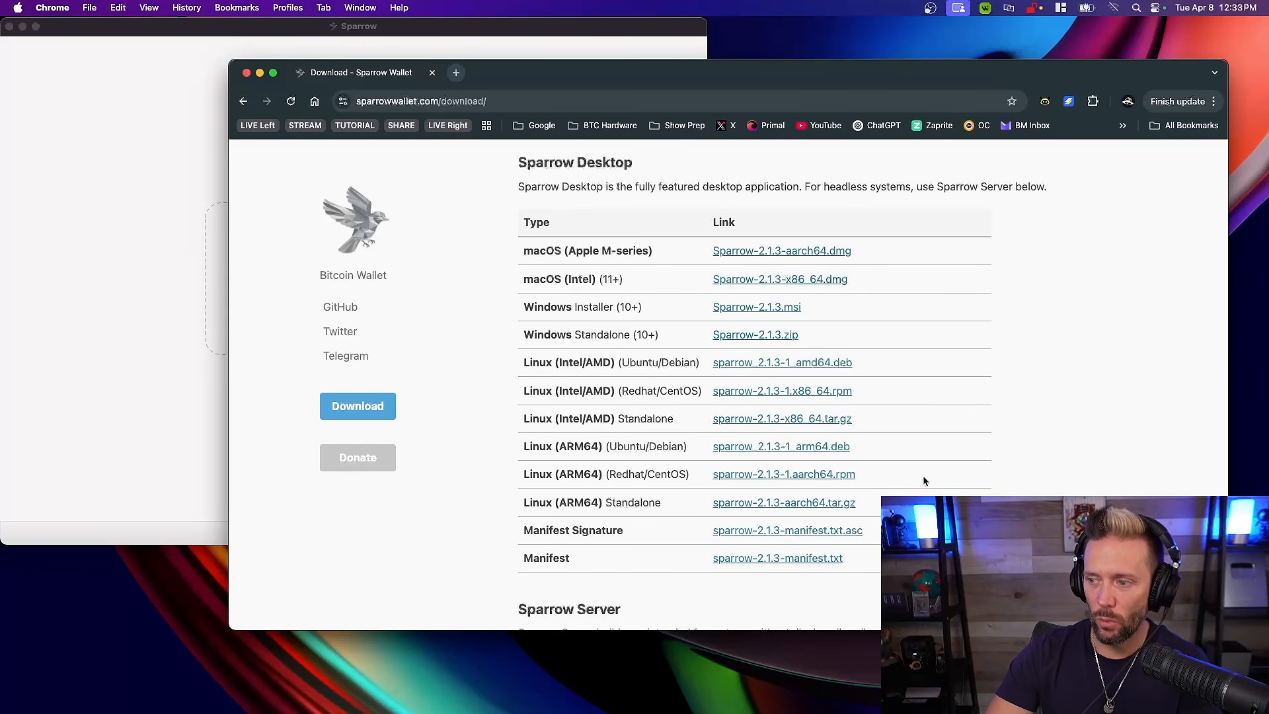
left_click(765, 534)
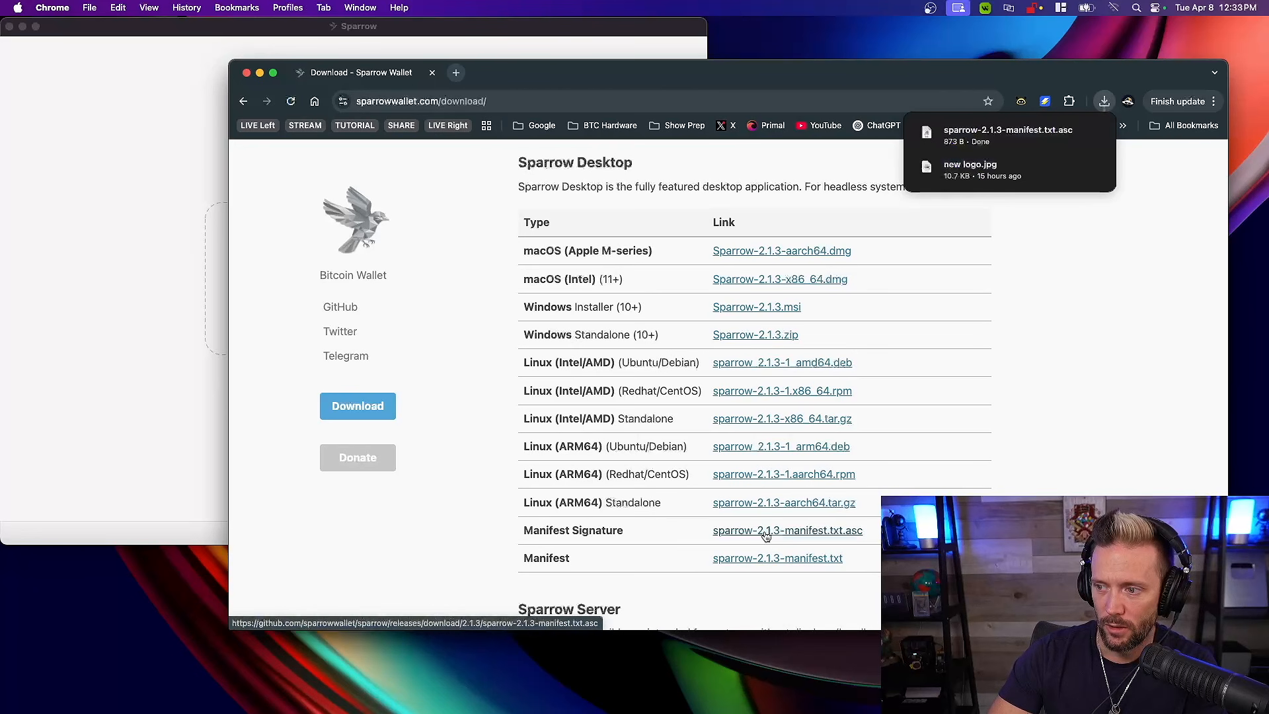
left_click(750, 564)
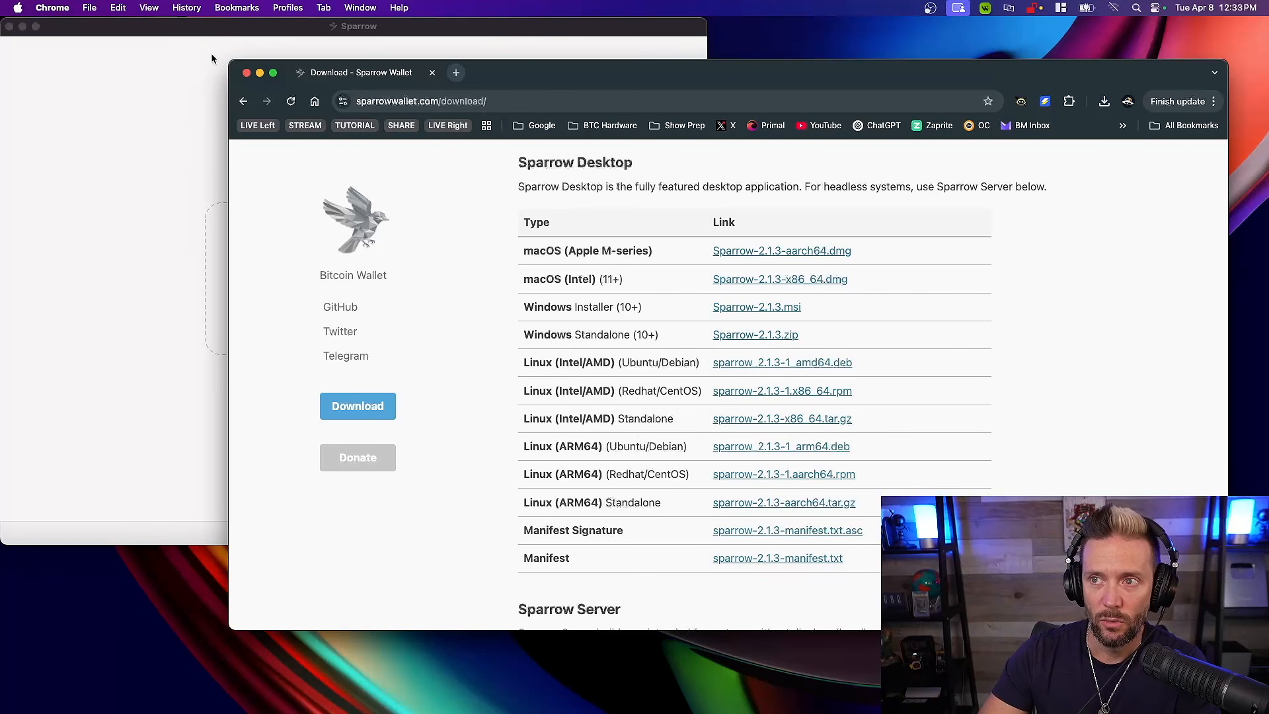
Open Tools > Verify Download in Sparrow and move the empty dialog up and left.
left_click(169, 37)
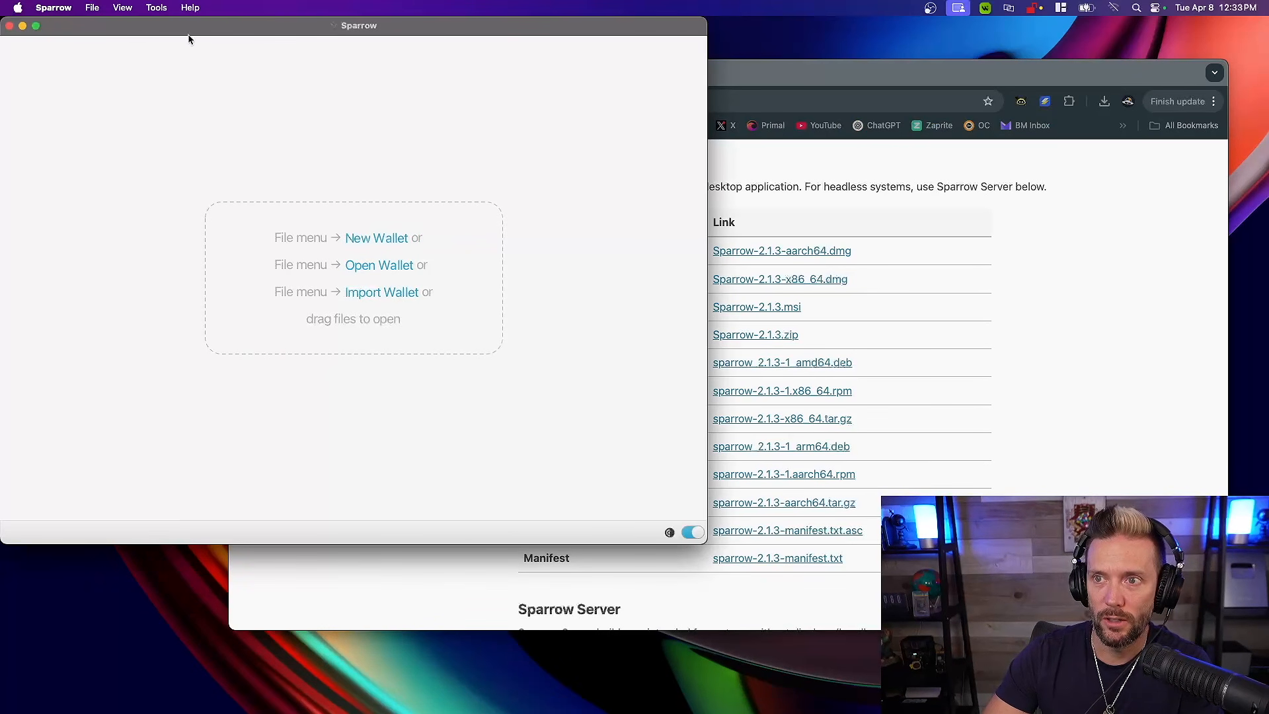
left_click(158, 8)
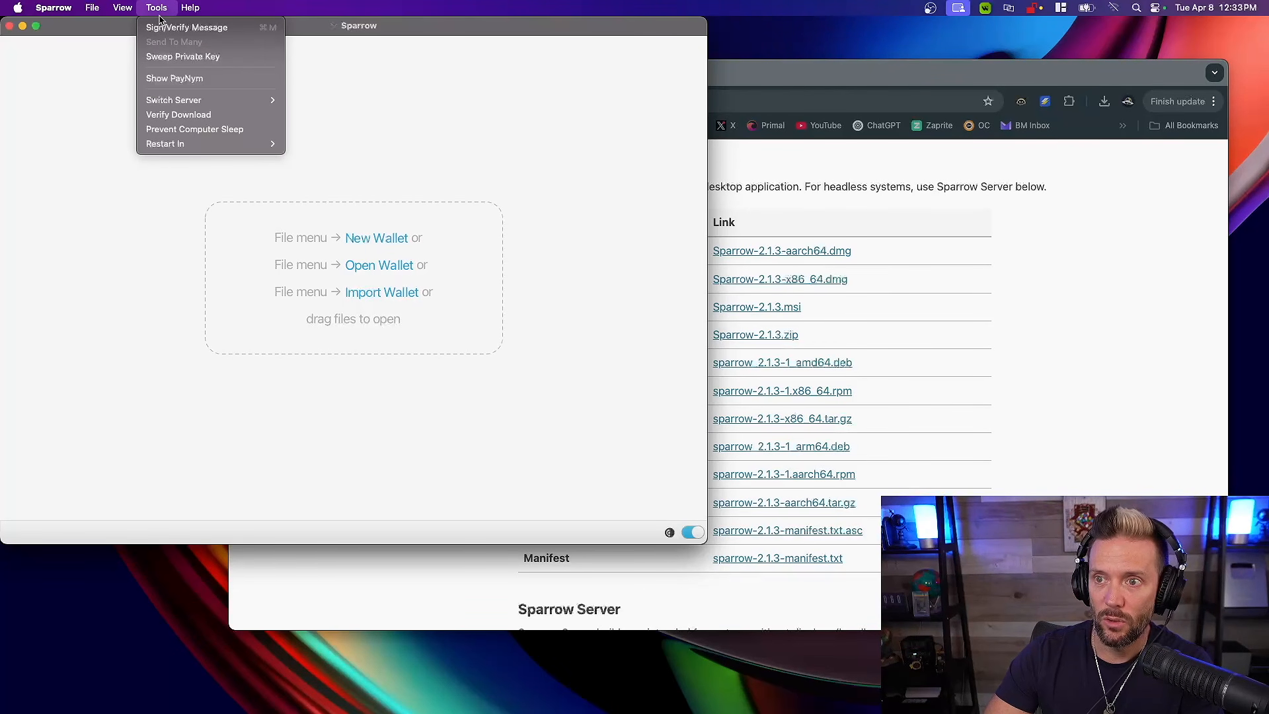
left_click(163, 116)
left_click_drag(425, 203, 296, 86)
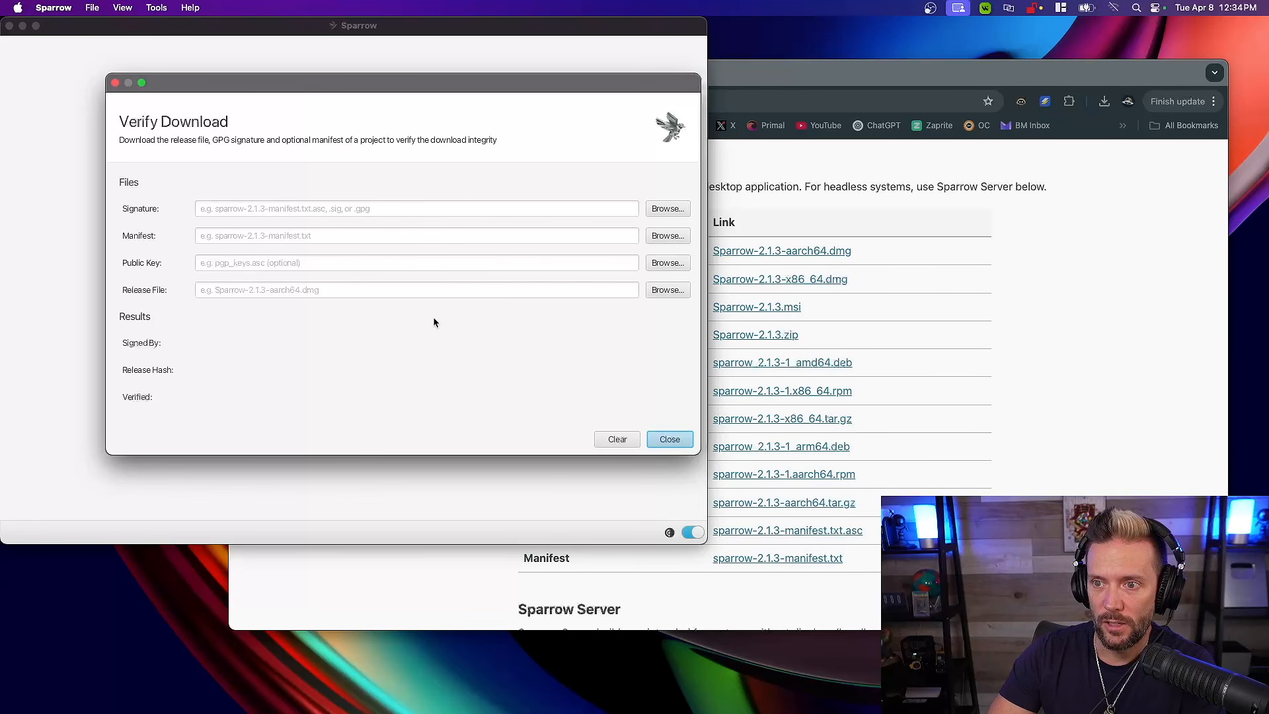
Load sparrow-2.1.3-manifest.txt.asc from Downloads as the signature, confirm green checks, then close the dialog.
left_click(666, 208)
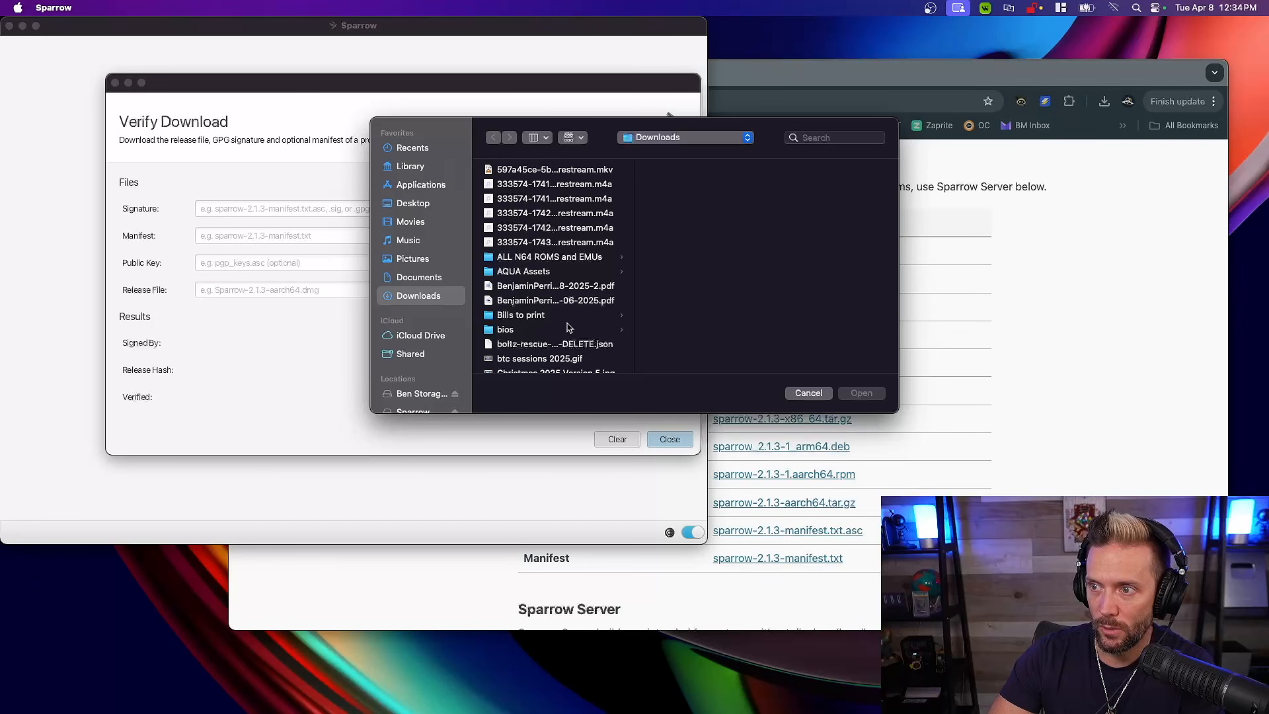
left_click(814, 393)
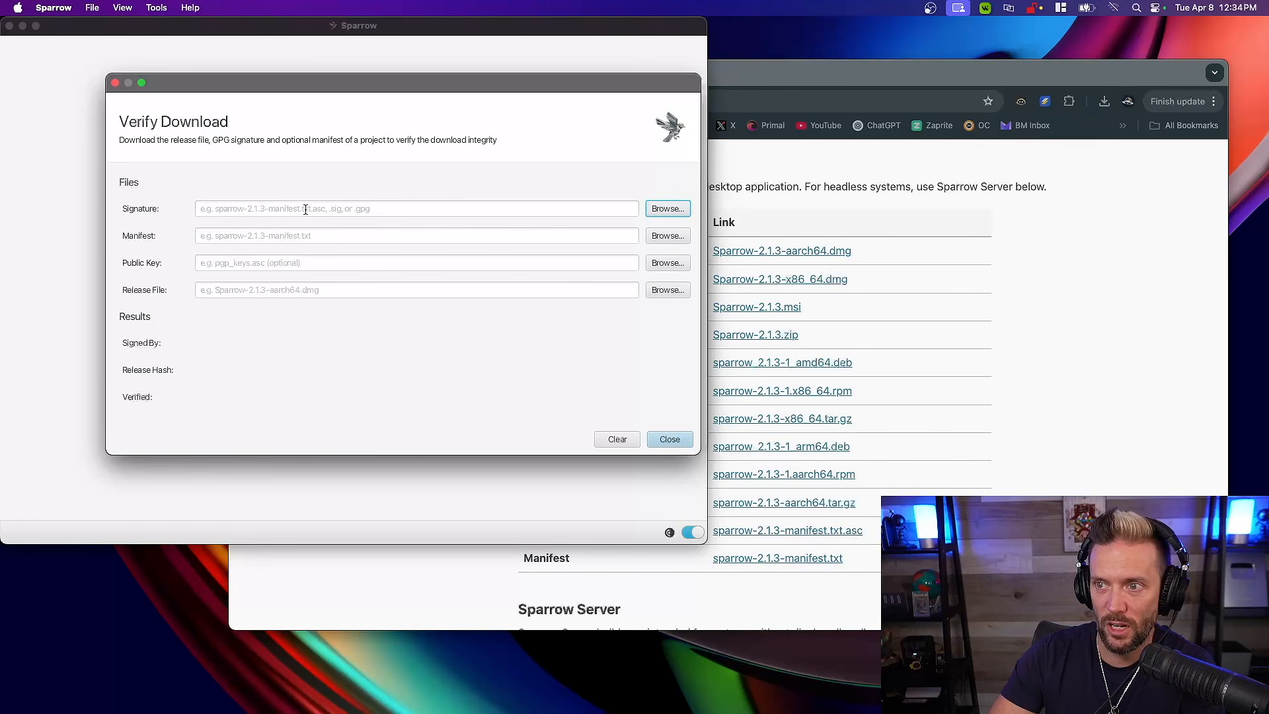
left_click(666, 208)
scroll(536, 301, "down", 15)
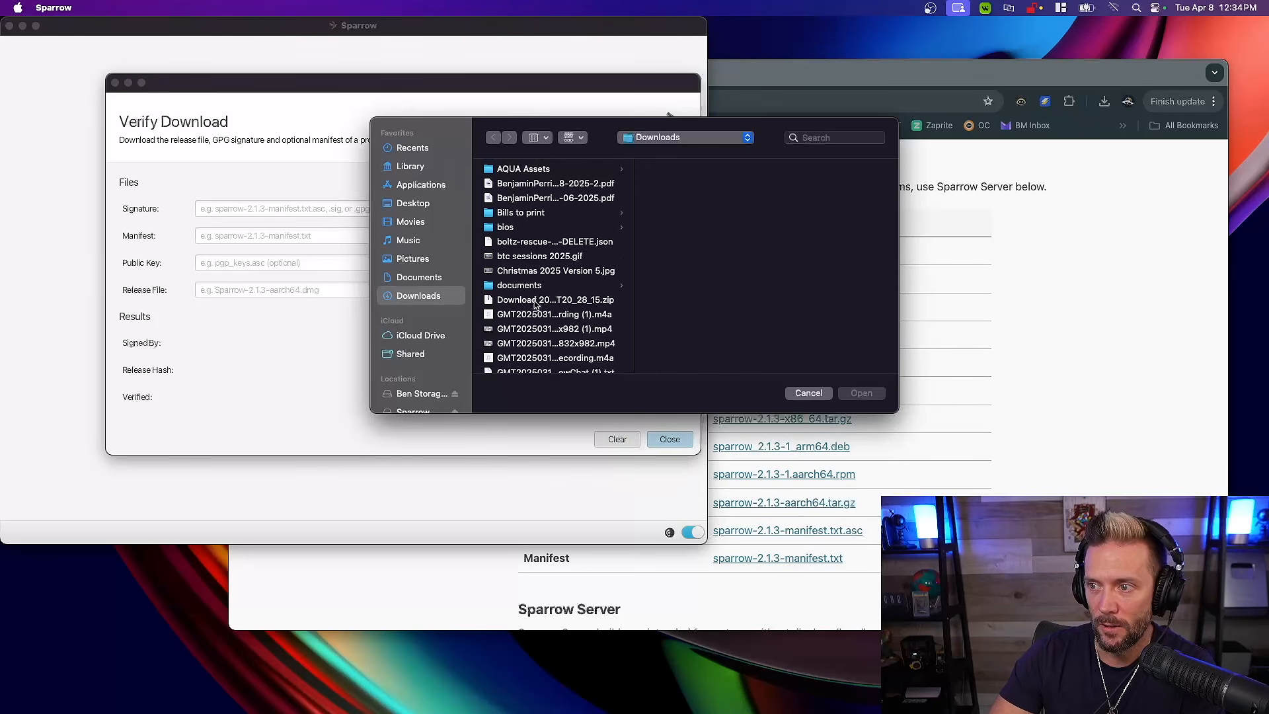
left_click(532, 344)
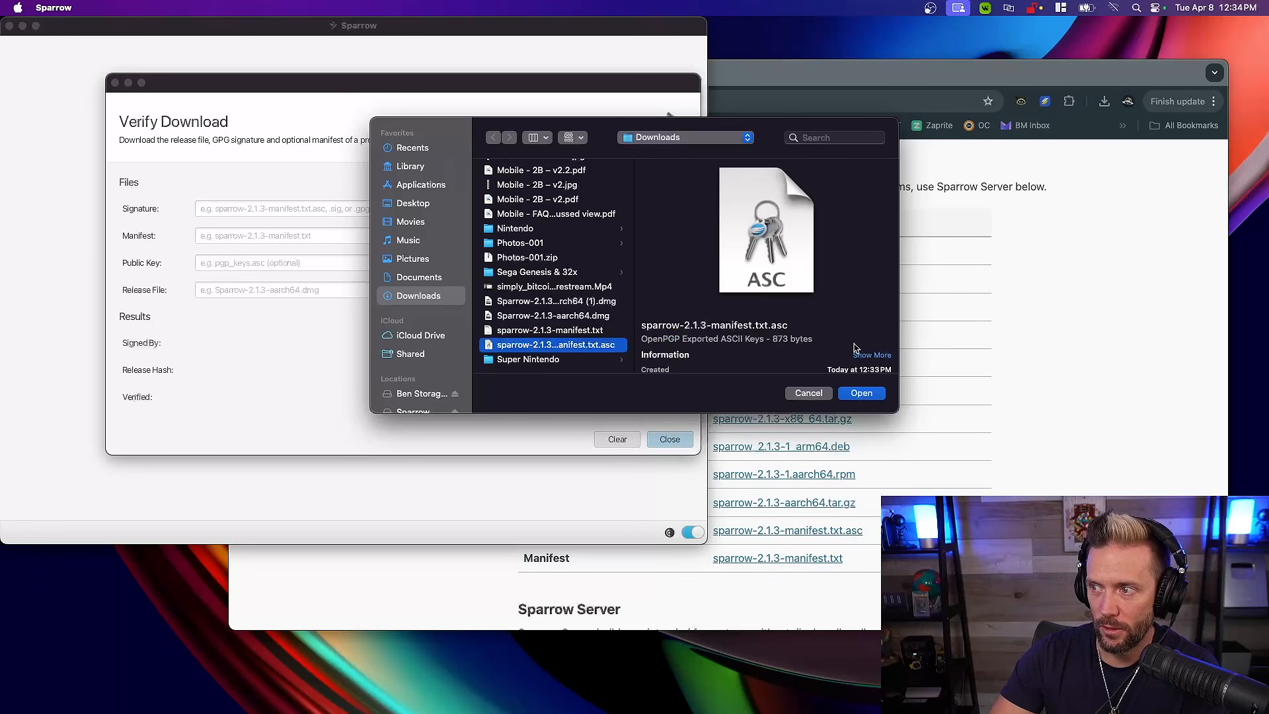
left_click(863, 392)
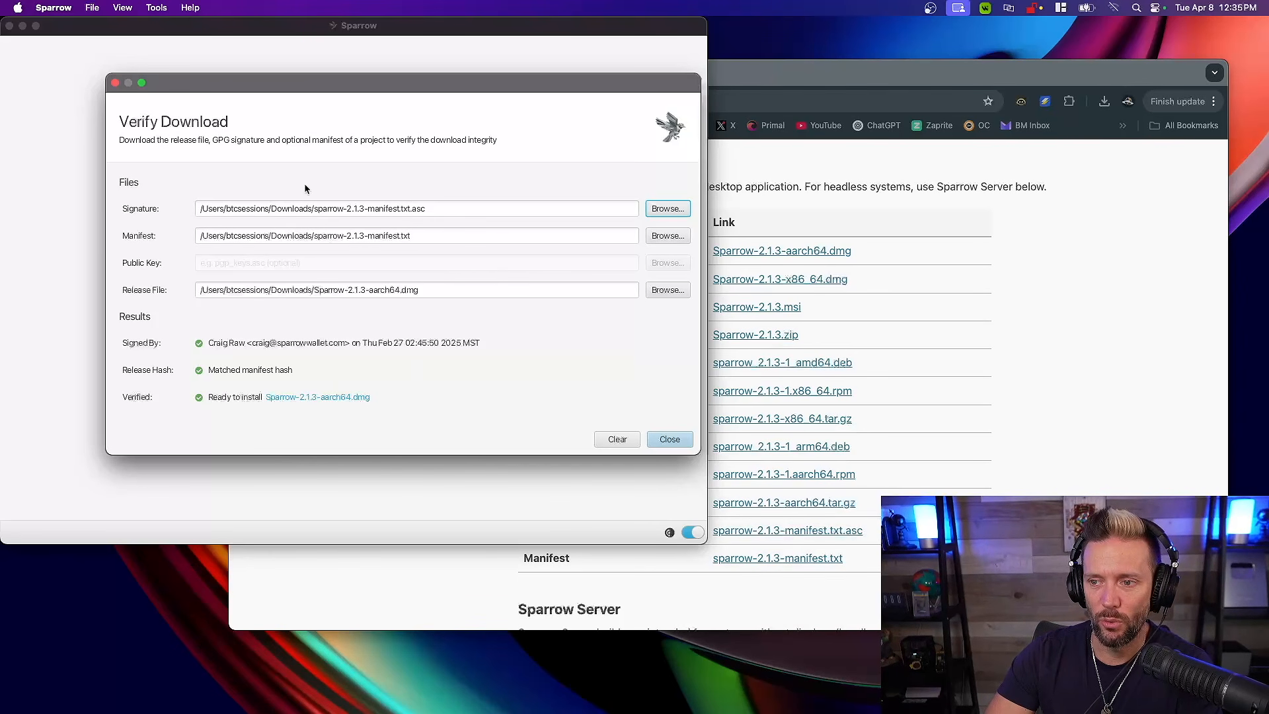
left_click(670, 439)
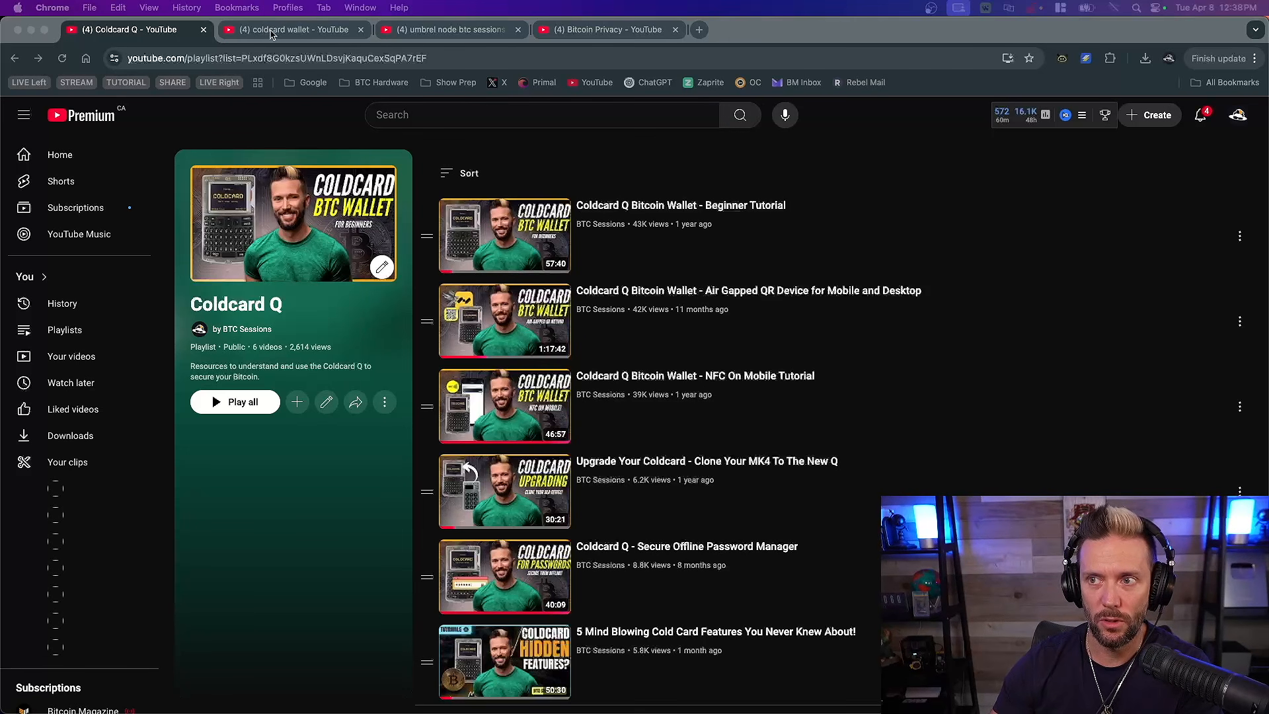
Look through the coldcard wallet and umbrel node btc sessions tabs, ending on the Bitcoin Privacy playlist.
left_click(274, 29)
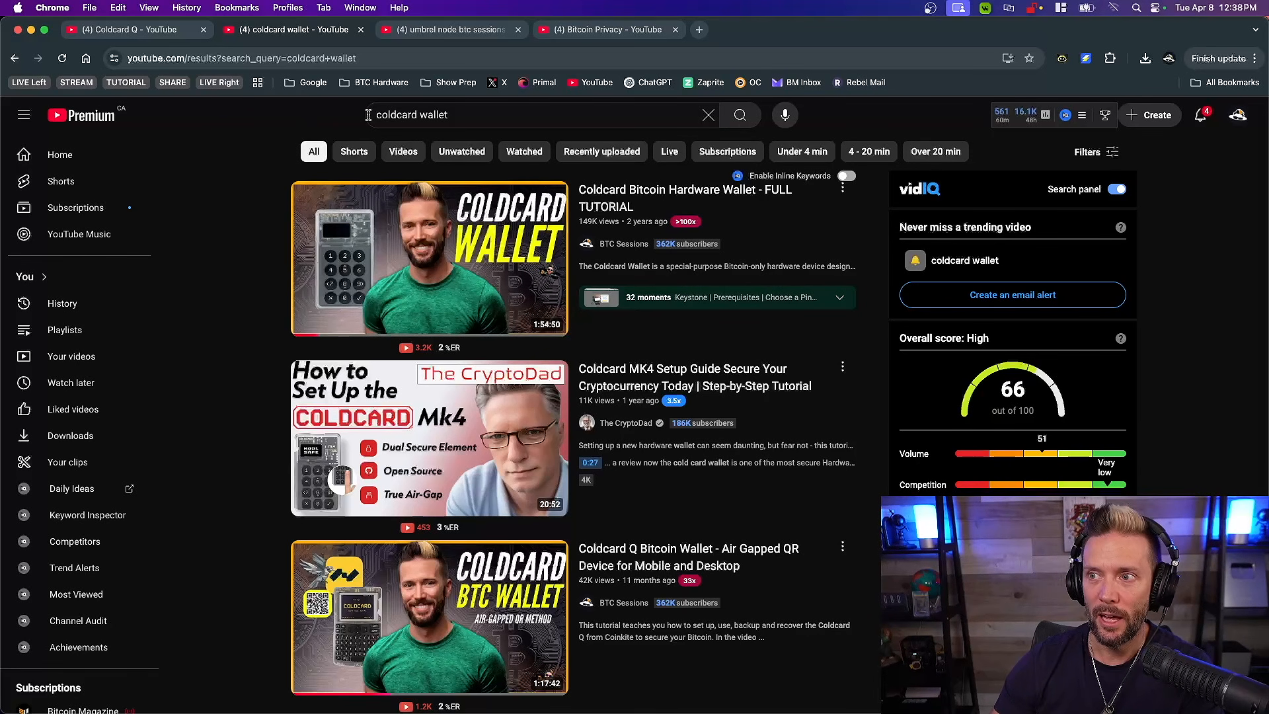
left_click(429, 32)
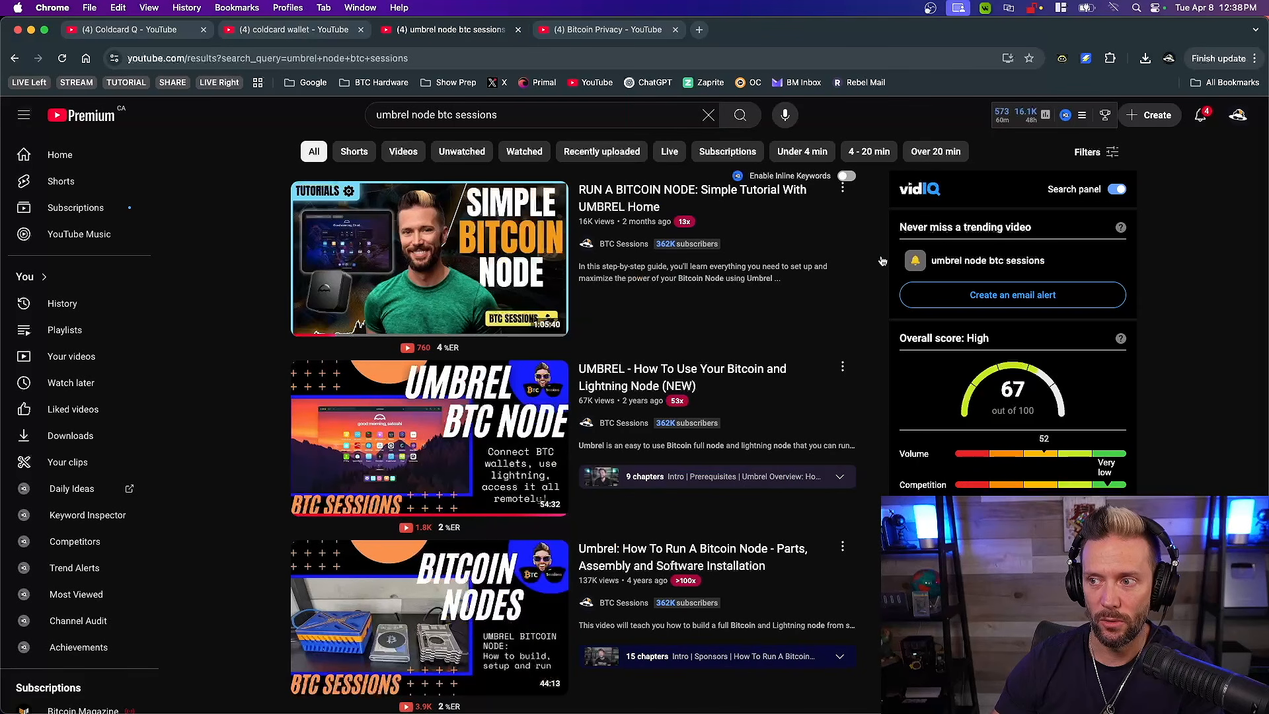
scroll(788, 457, "down", 1)
scroll(789, 458, "up", 1)
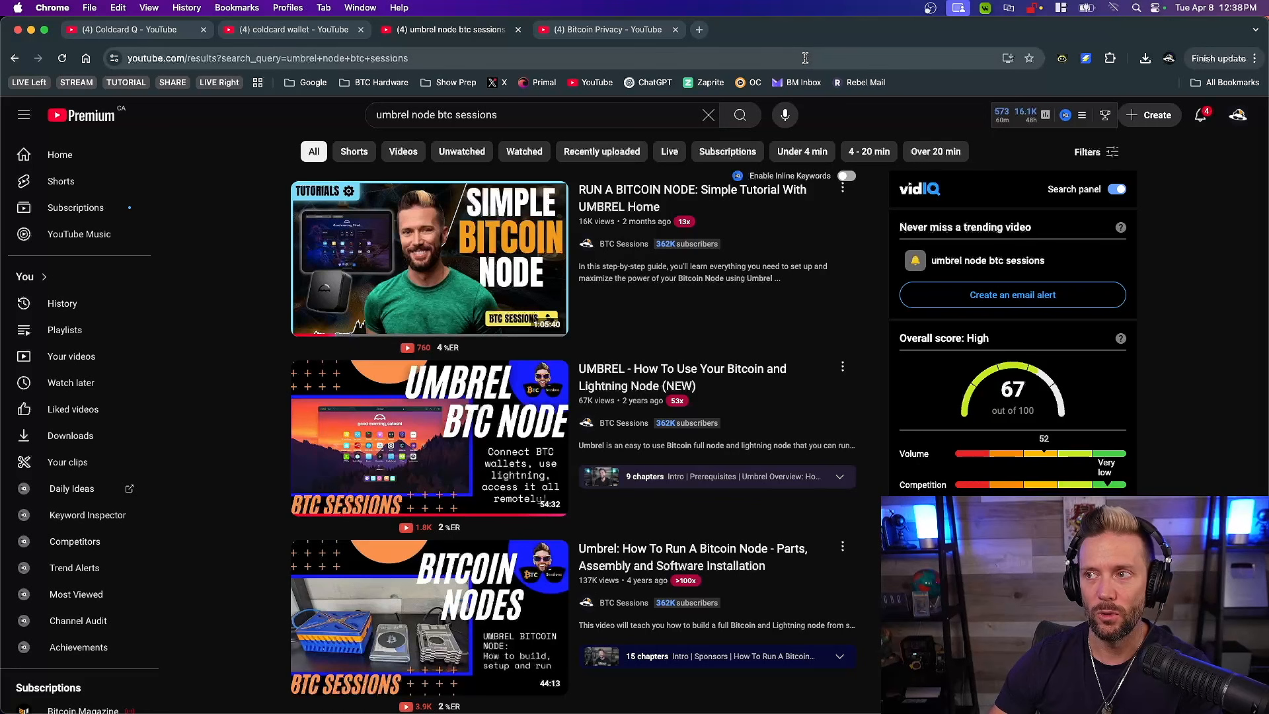
left_click(598, 33)
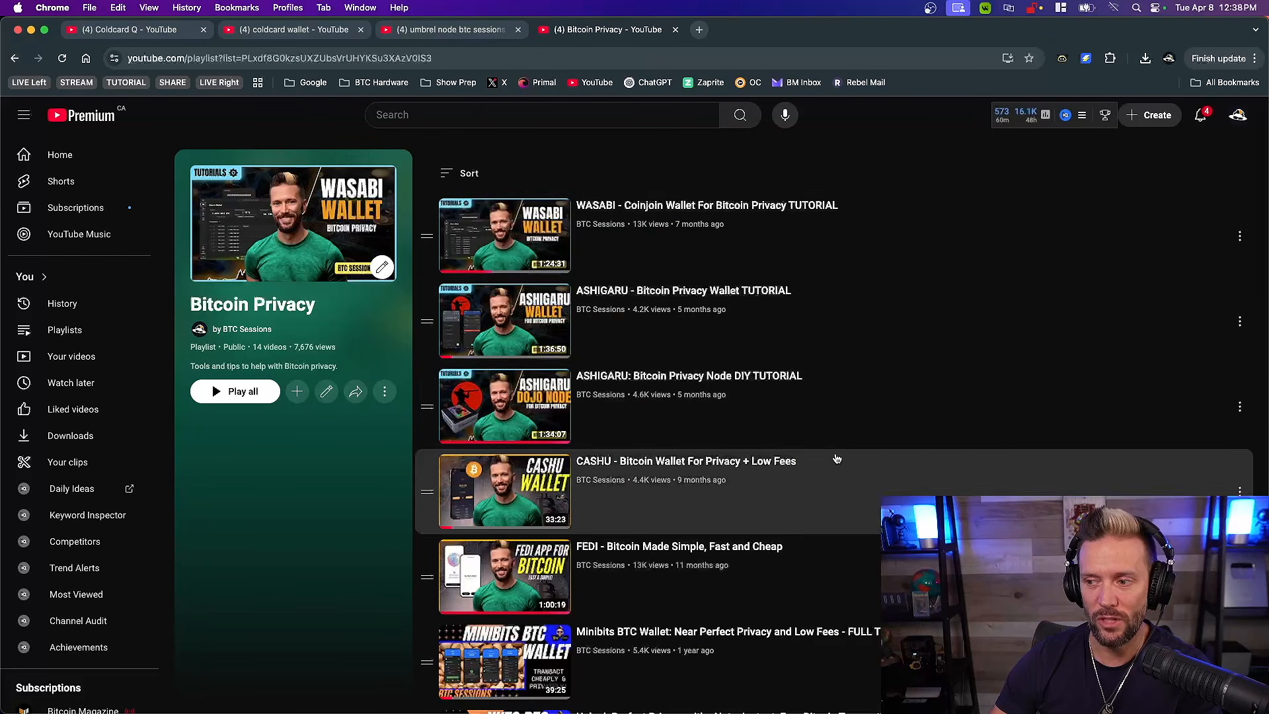